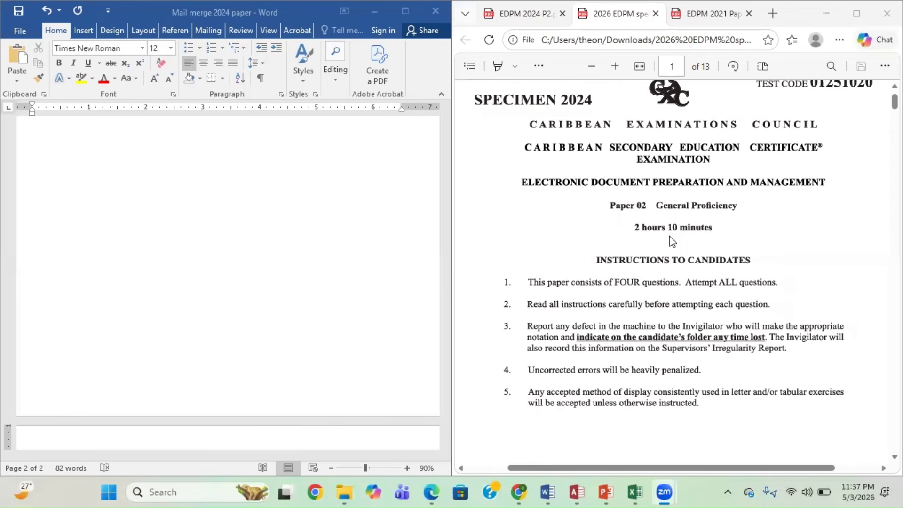
- Read the mail merge instructions of Question 2(a) on page 2 of EDPM 2024 P2.pdf
left_click(821, 200)
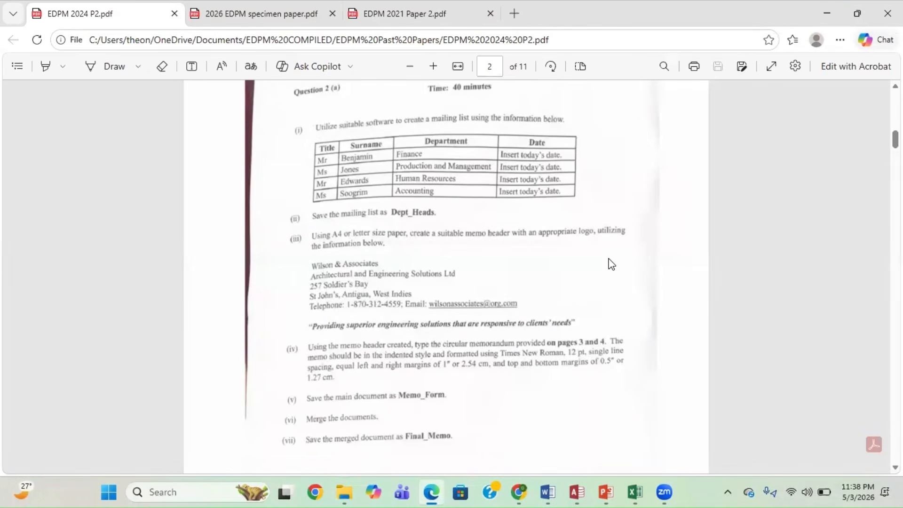
scroll(612, 264, "up", 1)
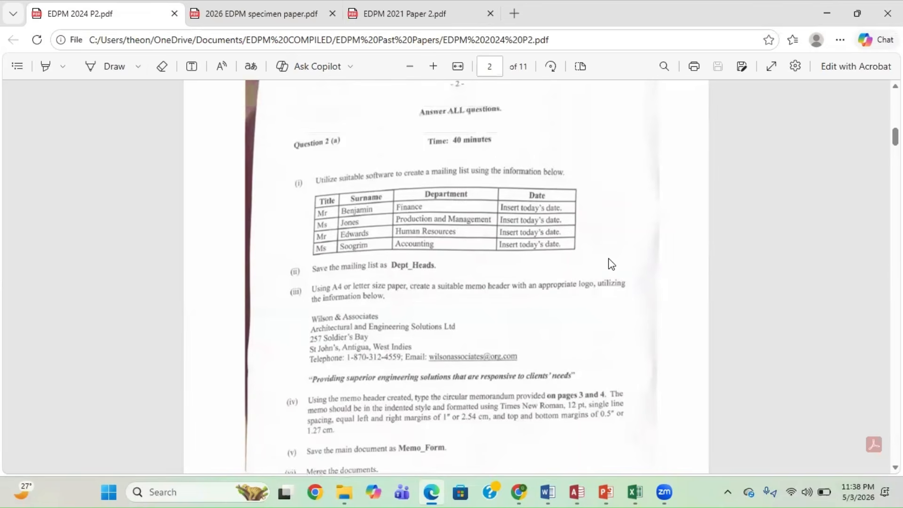
scroll(612, 264, "down", 1)
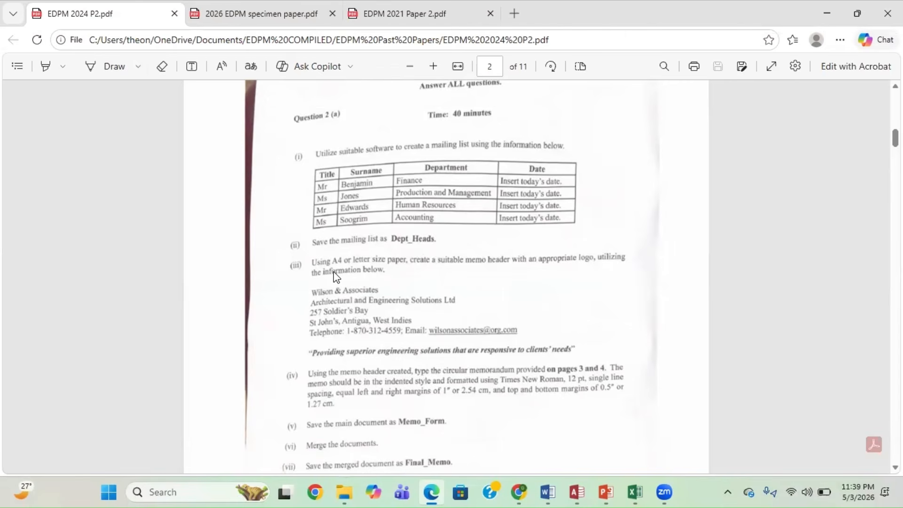
scroll(334, 272, "down", 2)
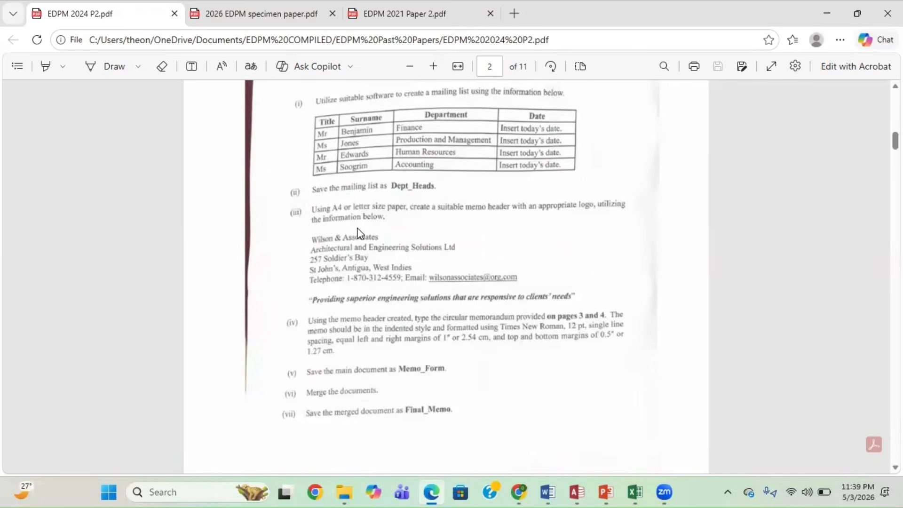
scroll(360, 233, "down", 1)
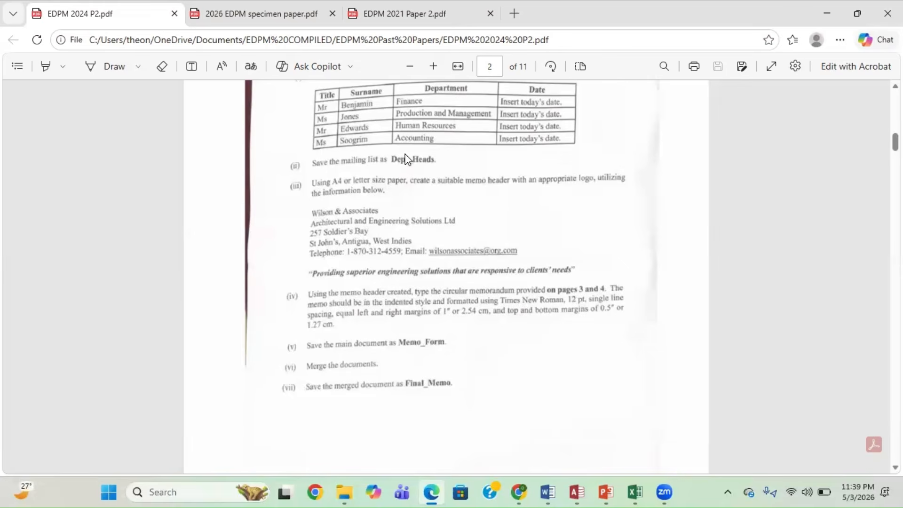
scroll(408, 158, "up", 3)
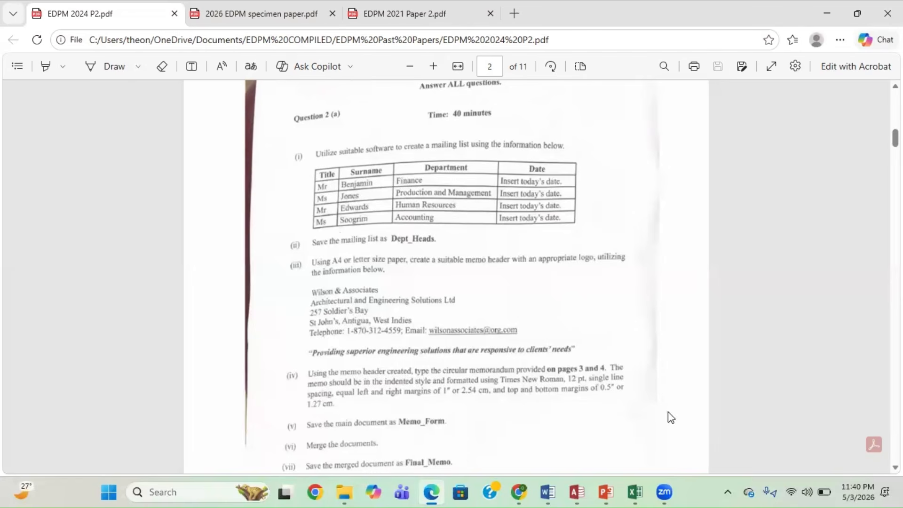
- Switch to the Word document Mail merge 2024 paper, go to the start of the memo and maximize its window
mouse_move(635, 492)
mouse_move(553, 493)
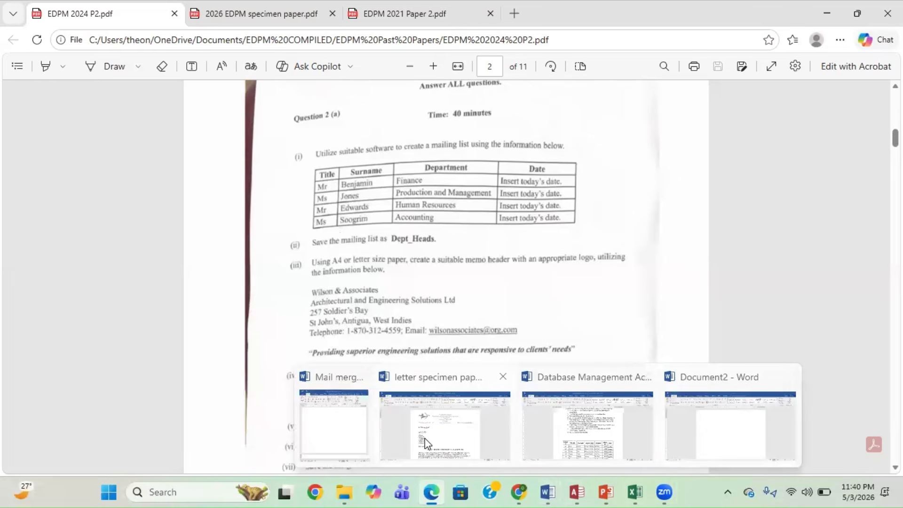
left_click(325, 426)
left_click_drag(445, 257, 427, 98)
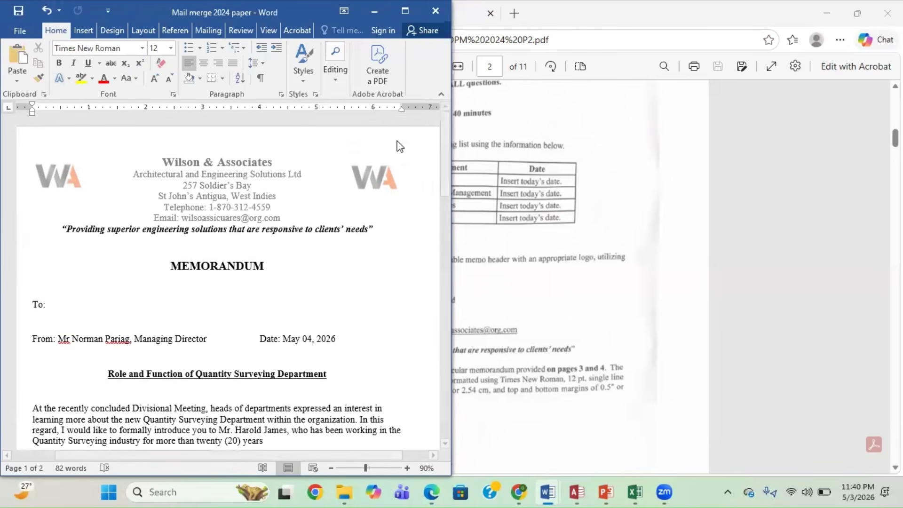
left_click(346, 140)
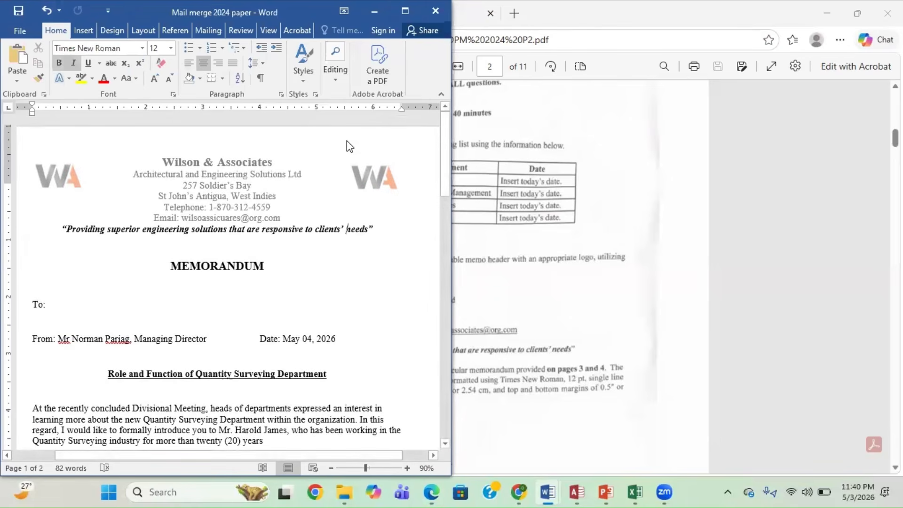
double_click(134, 10)
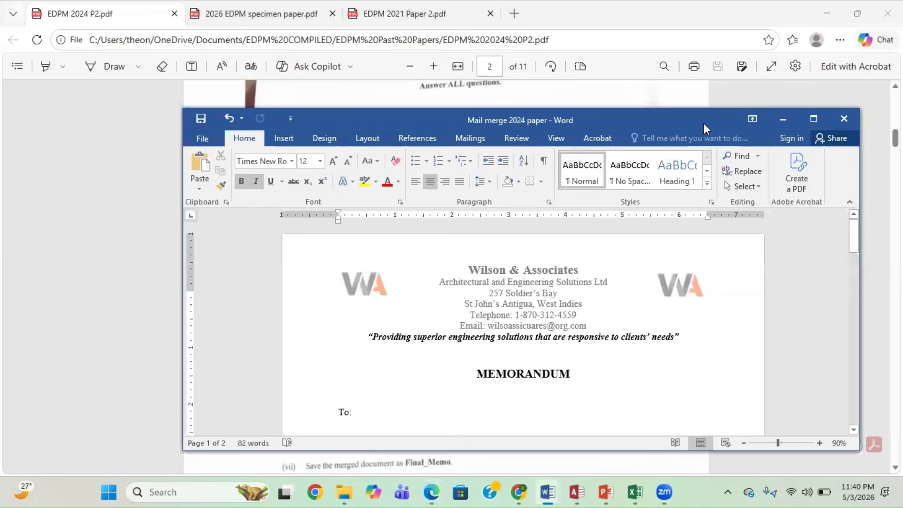
left_click(808, 125)
mouse_move(898, 184)
left_mouse_down()
mouse_move(898, 217)
mouse_move(898, 184)
left_mouse_up()
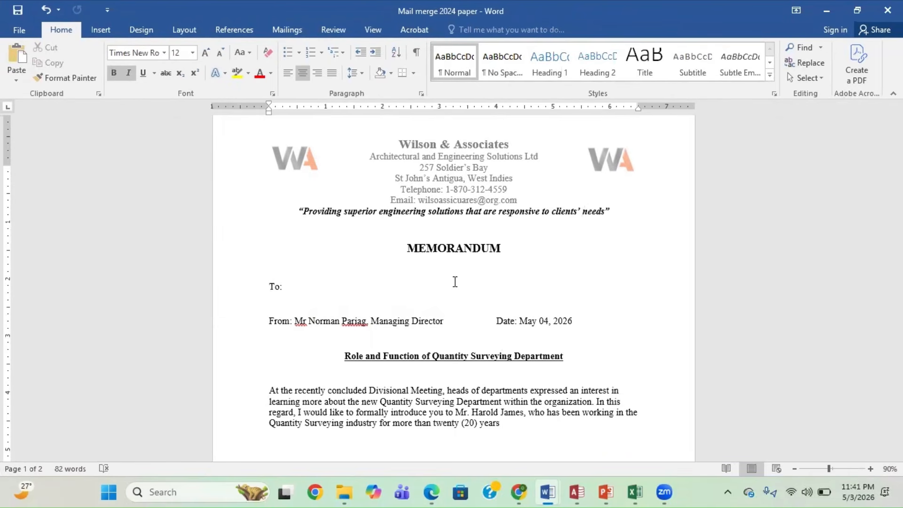
- Place the insertion point after "To:" in the memo and start a mail merge of the Letters type
left_click(364, 287)
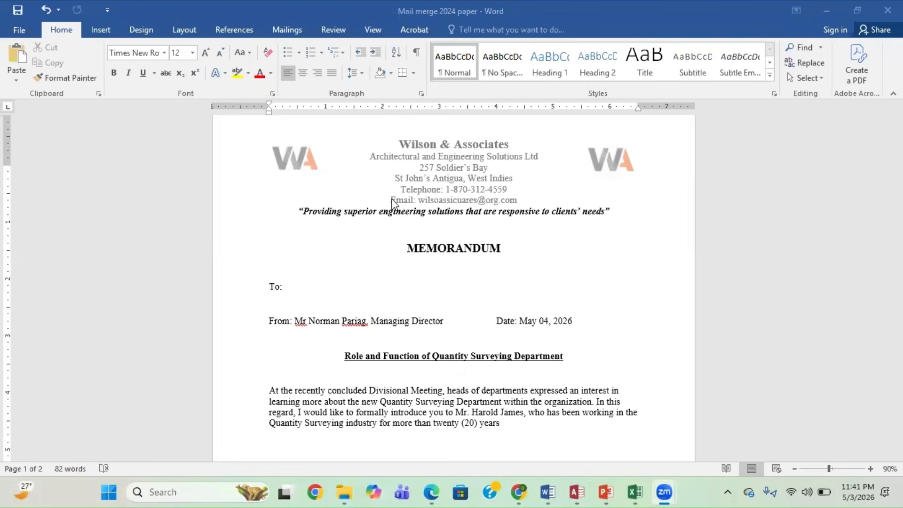
left_click(287, 30)
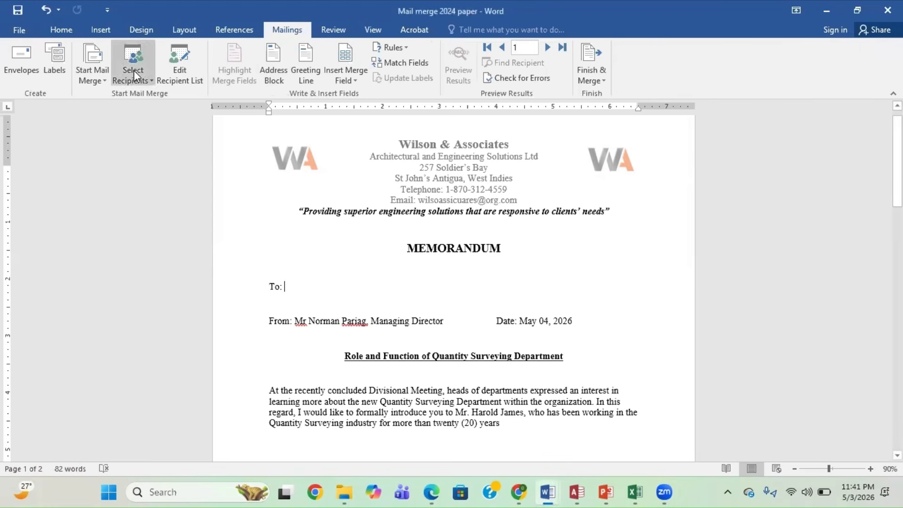
left_click(89, 75)
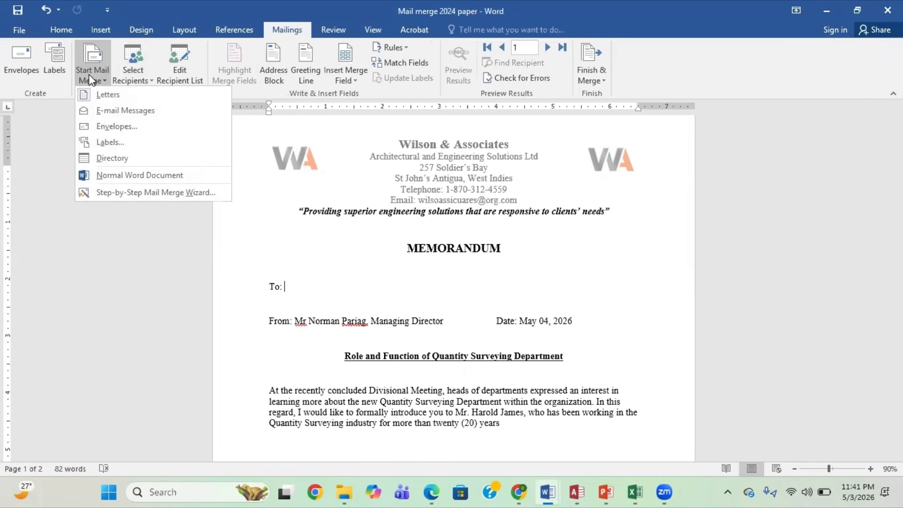
left_click(107, 92)
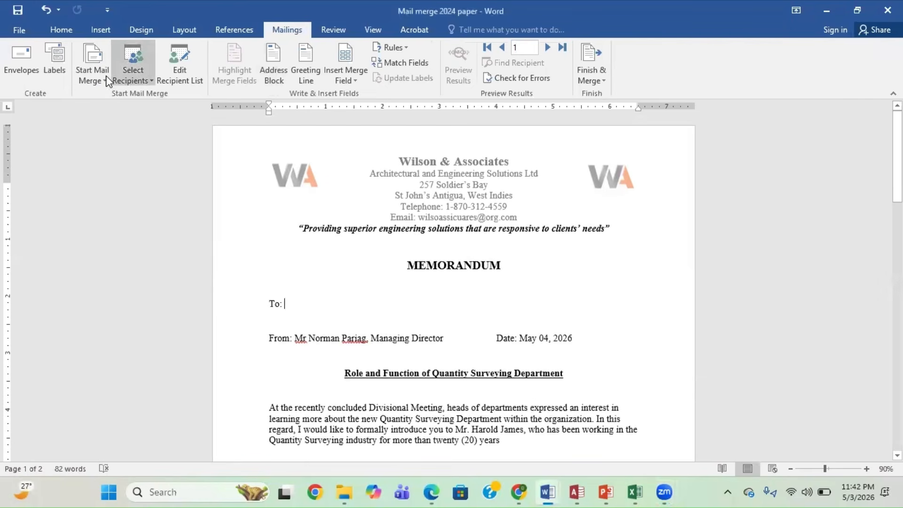
left_click(103, 77)
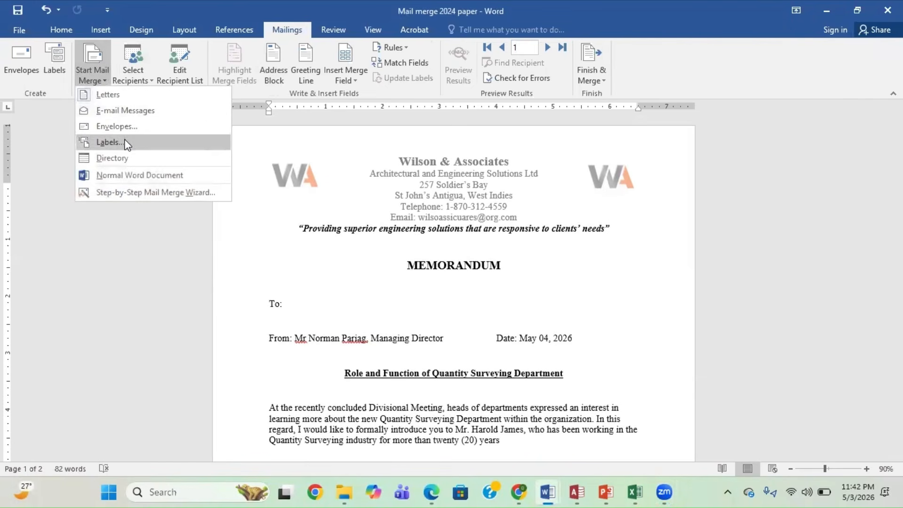
left_click(110, 100)
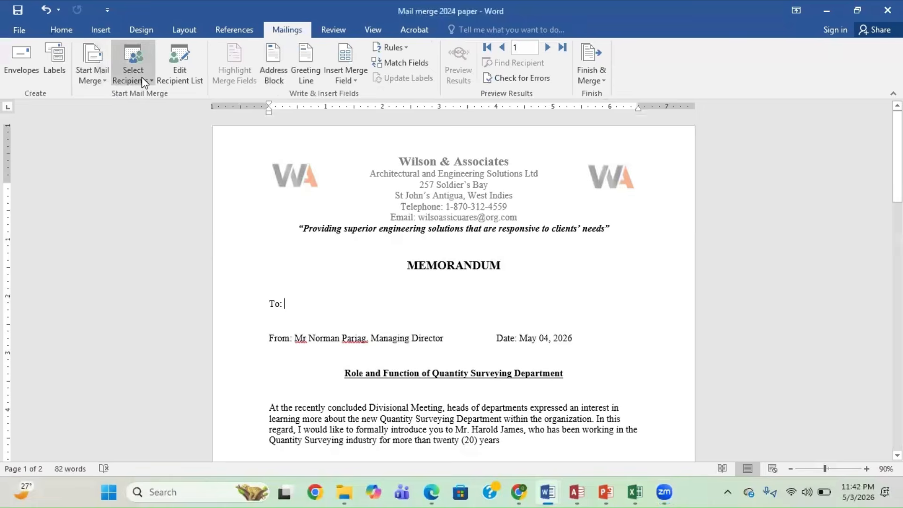
- Start a new typed recipient list and check its required columns against the mailing list table in the exam paper
left_click(142, 77)
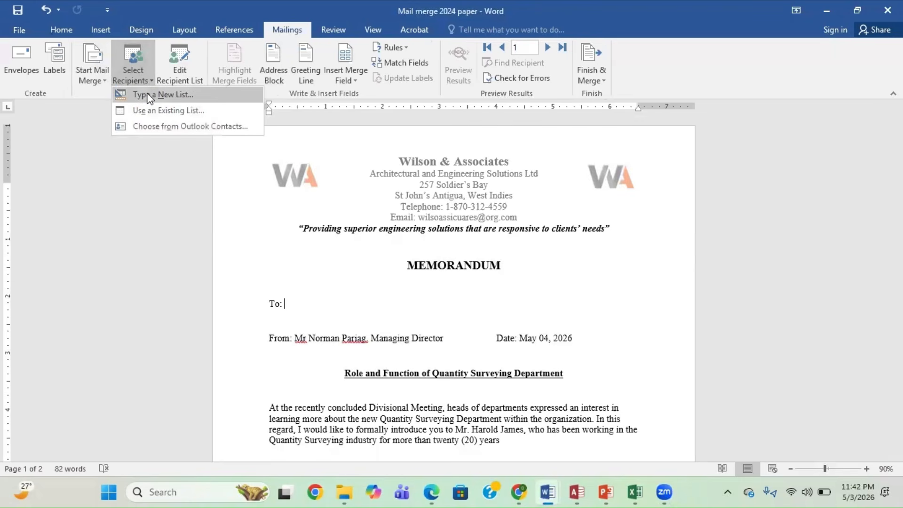
left_click(150, 97)
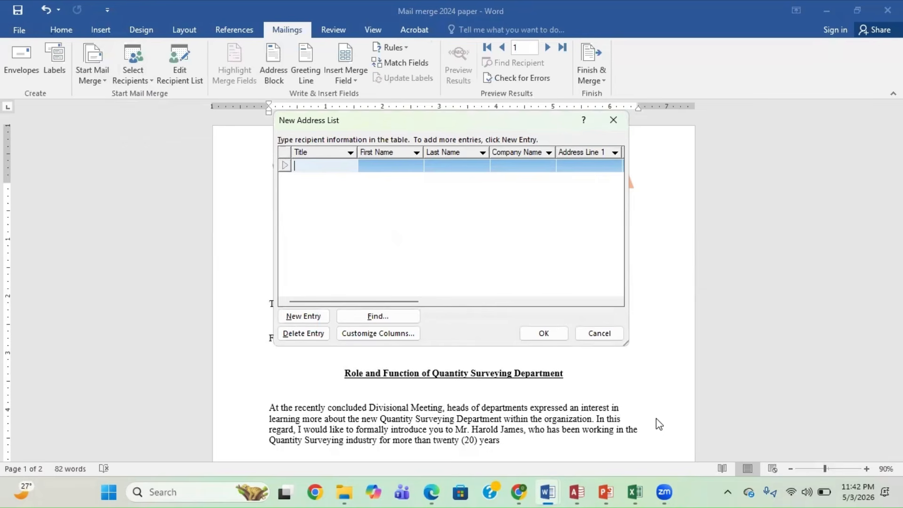
left_click(440, 491)
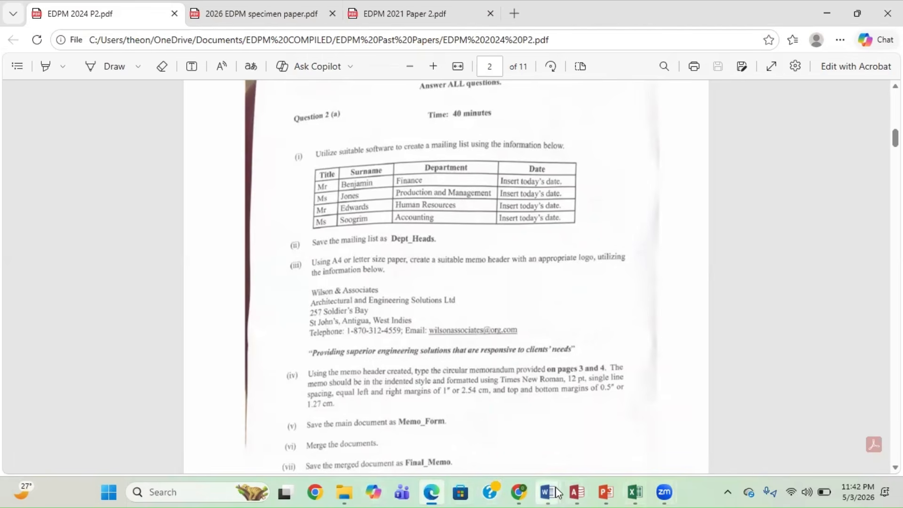
mouse_move(558, 493)
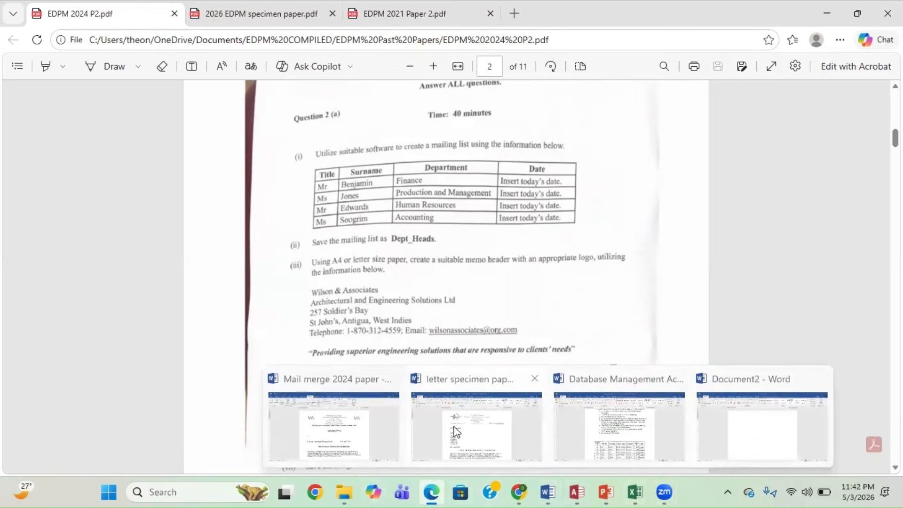
left_click(341, 439)
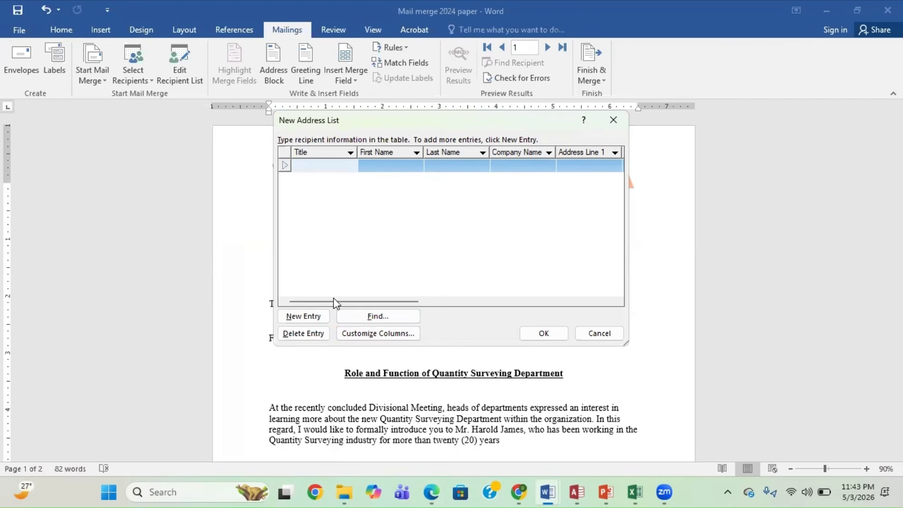
- Open the column customization of the new address list and delete the First Name field
left_click_drag(333, 300, 292, 281)
left_click(393, 331)
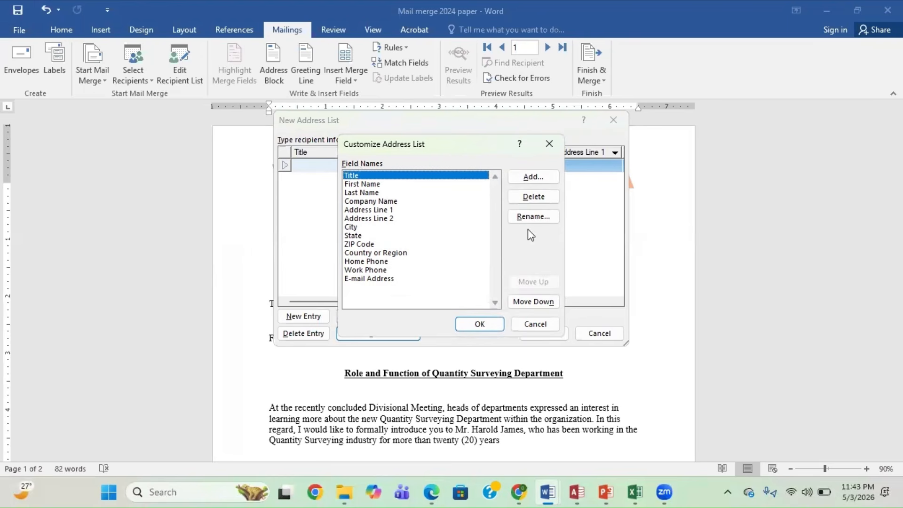
left_click(376, 185)
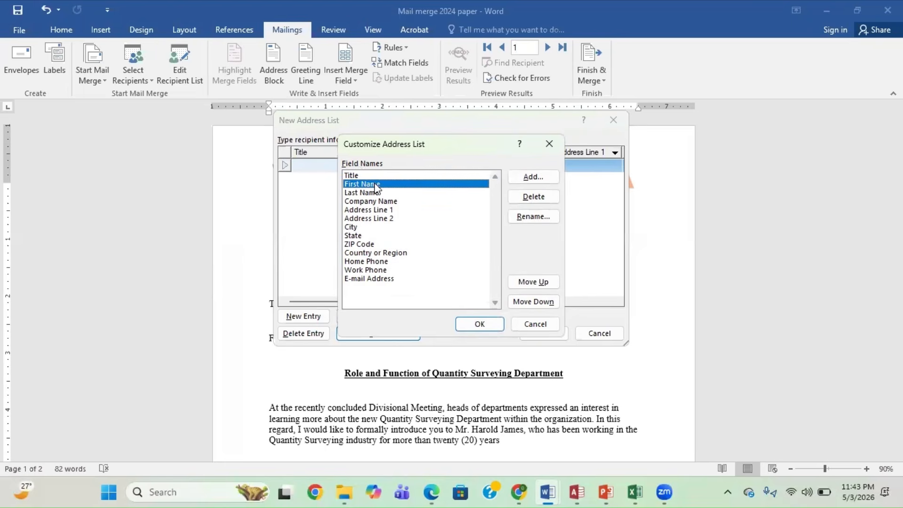
left_click(534, 197)
left_click(424, 280)
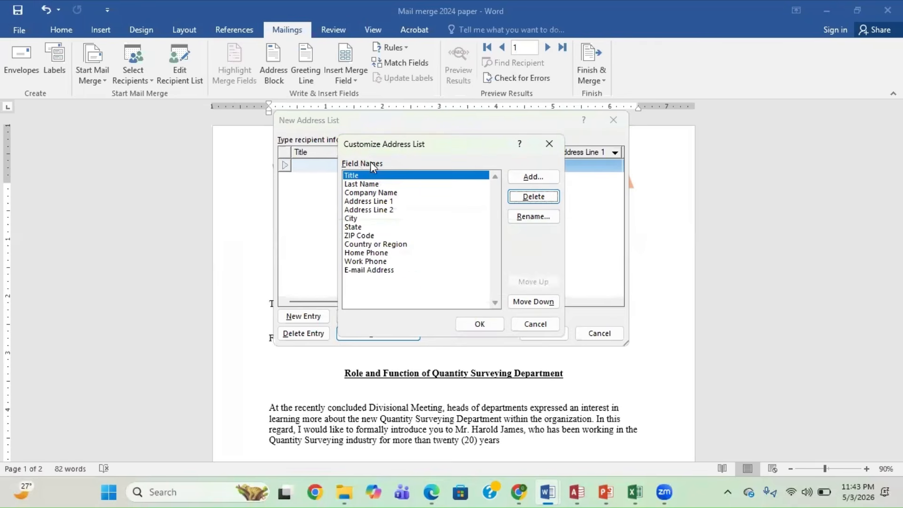
- Rename the Last Name field of the address list as Surname
left_click(364, 184)
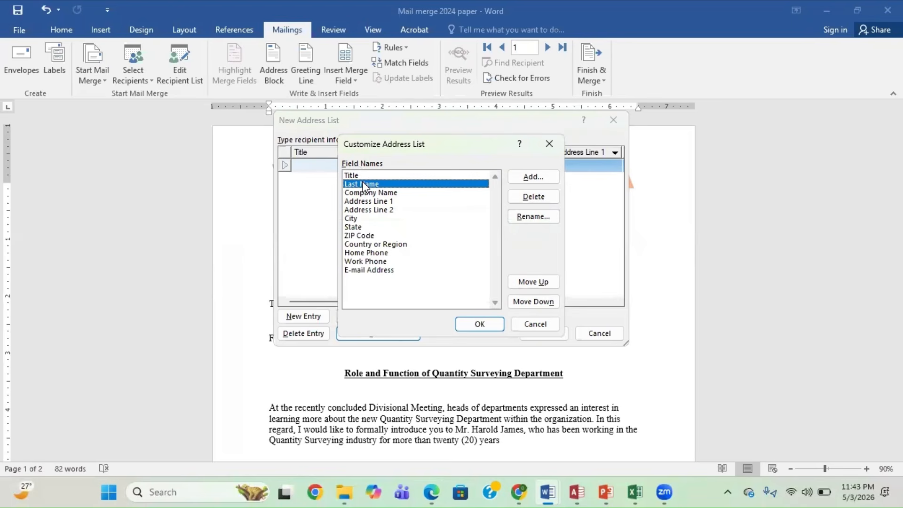
left_click(534, 217)
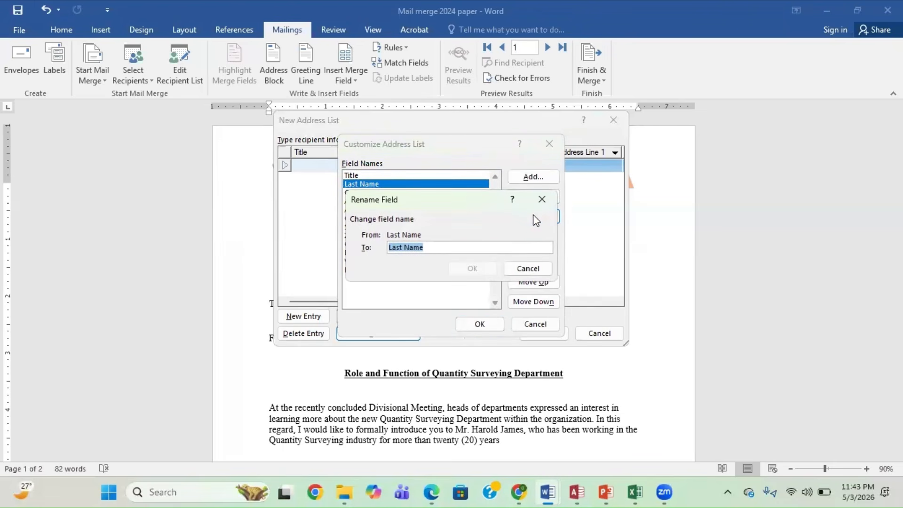
type("Surname")
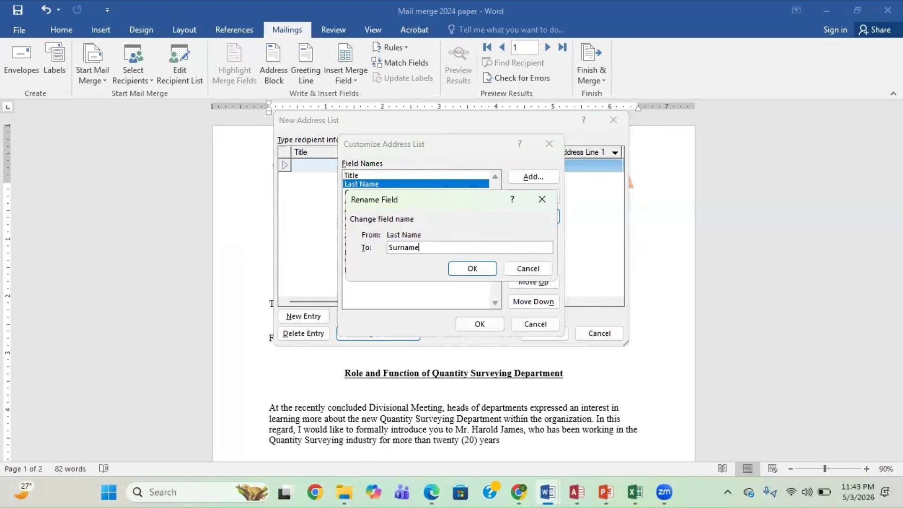
left_click(473, 267)
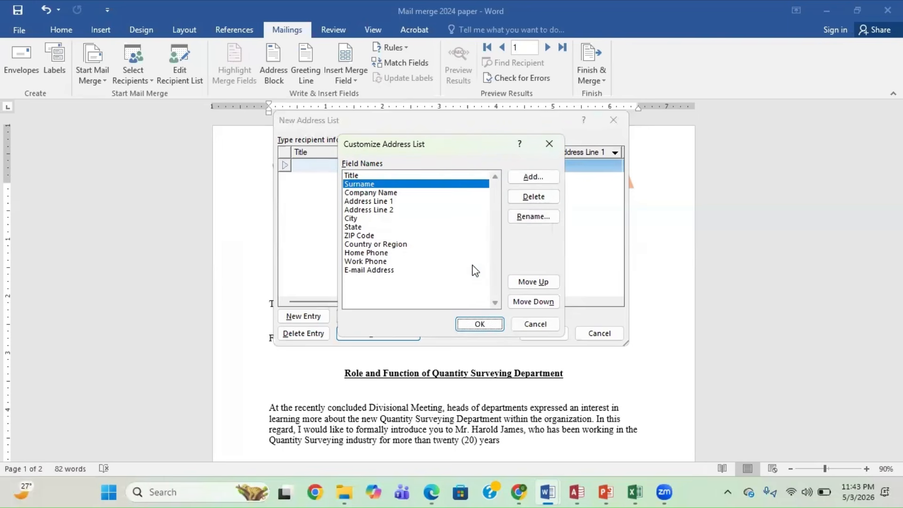
- Rename the Company Name field of the address list as Department
left_click(386, 193)
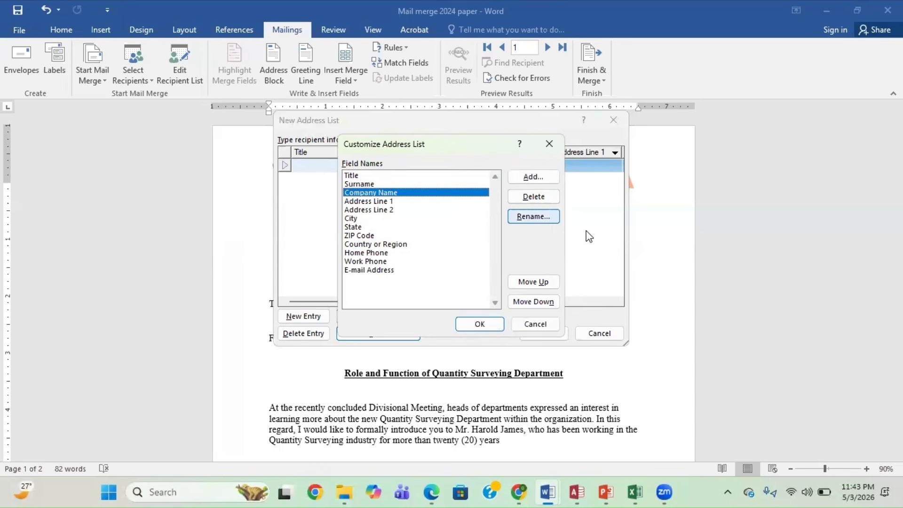
left_click(541, 216)
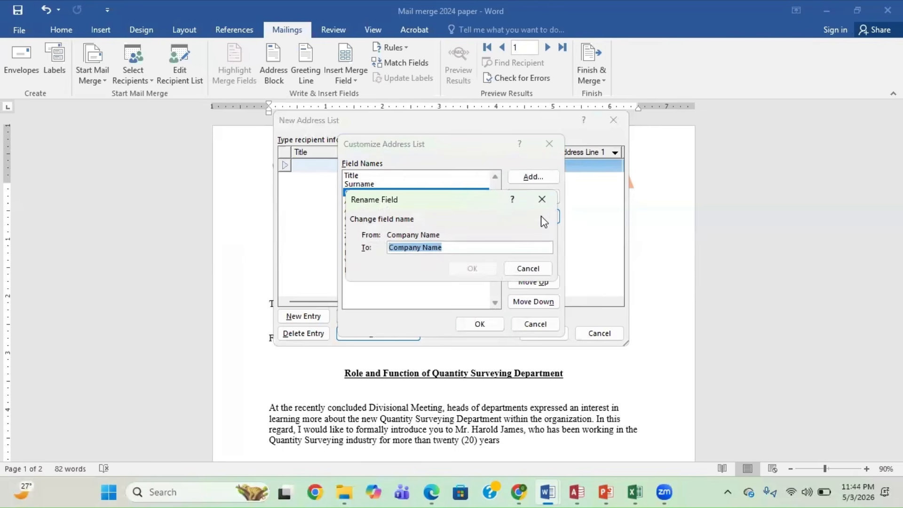
type("Department")
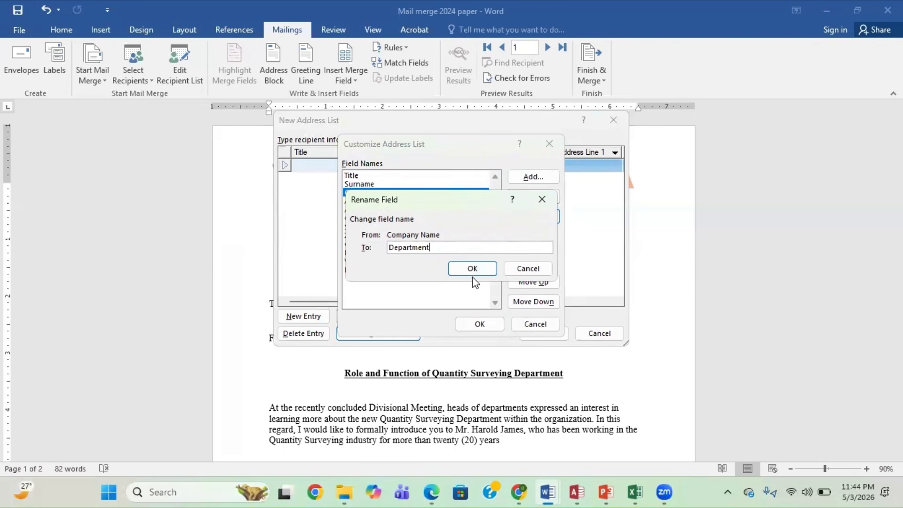
left_click(473, 273)
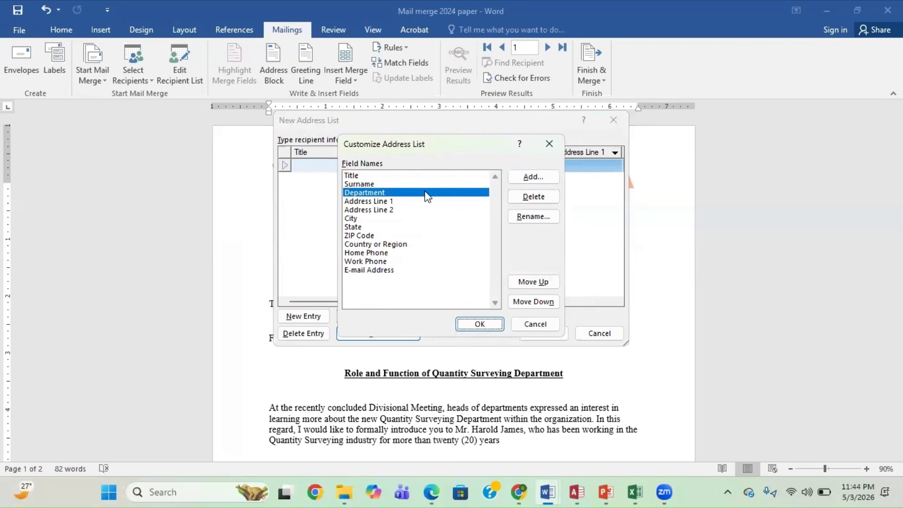
- Rename the Address Line 1 field of the address list as Date
left_click(382, 203)
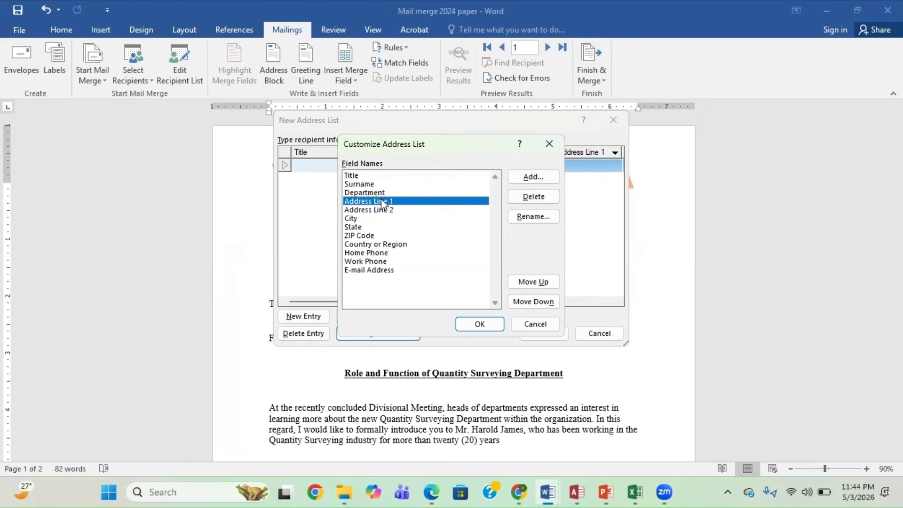
left_click(529, 218)
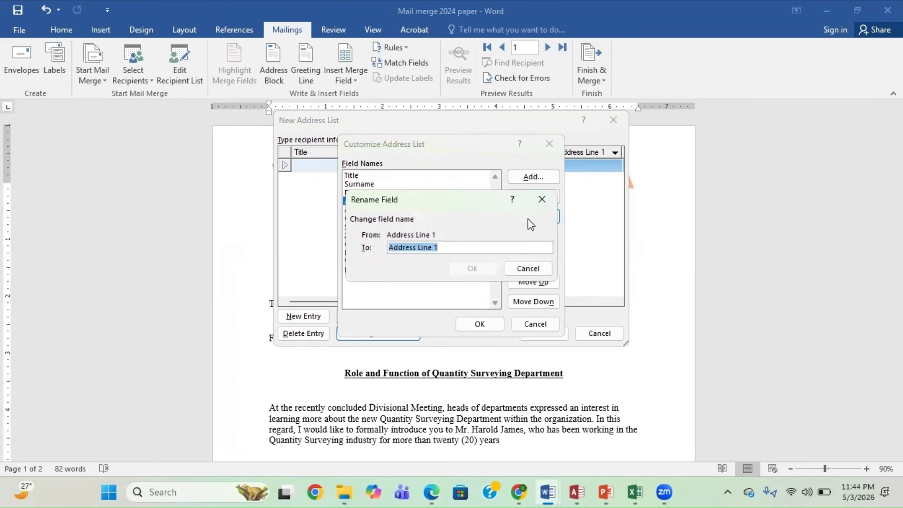
type("Date")
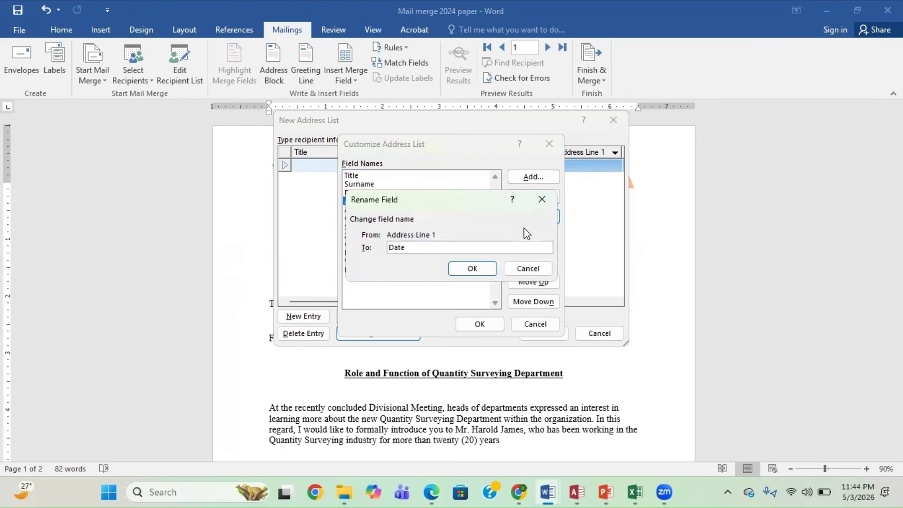
left_click(472, 269)
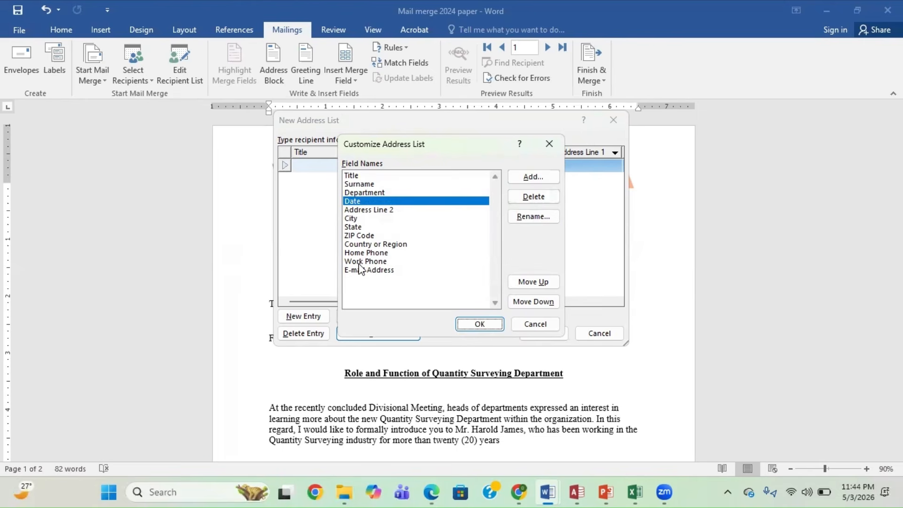
- Review the field names from Title downward and apply the customized columns to the address list
left_click(361, 174)
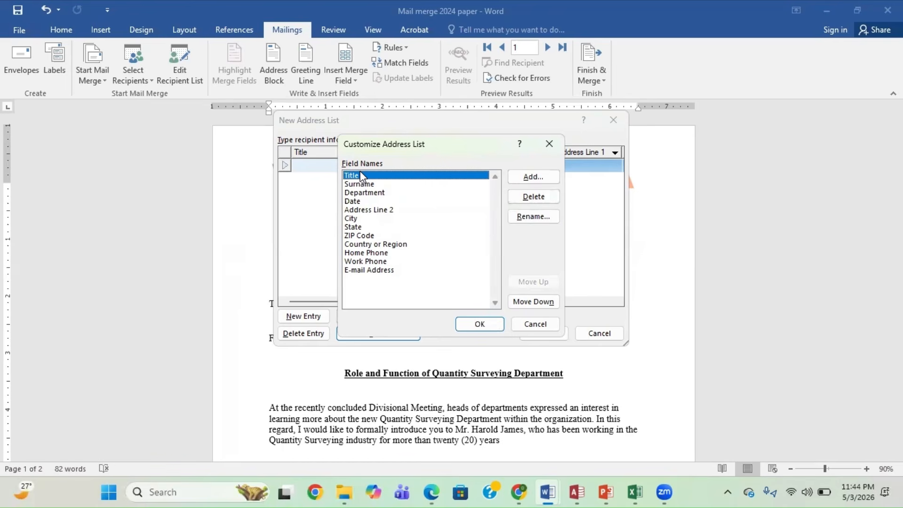
key("Down")
key("Down")
key("Down")
key("Down")
key("Down")
key("Down")
key("Up")
key("Up")
key("Up")
key("Up")
key("Up")
key("Up")
left_click(483, 323)
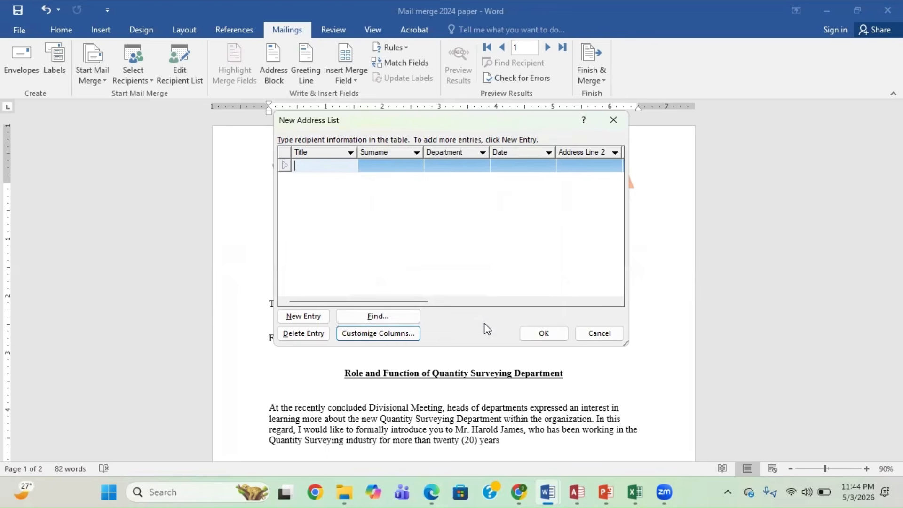
- Fill in the first recipient entry with title Mr, the recipient's surname and department Finance, leaving the date blank
type("Mr")
key("Tab")
type("Bejamin")
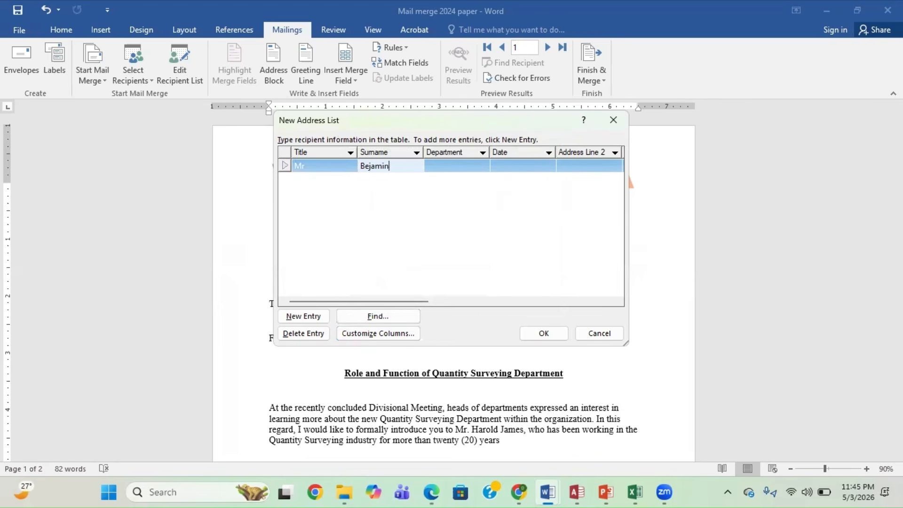
key("BackSpace")
key("BackSpace")
key("BackSpace")
key("BackSpace")
key("BackSpace")
type("njamin")
key("Tab")
type("Finance")
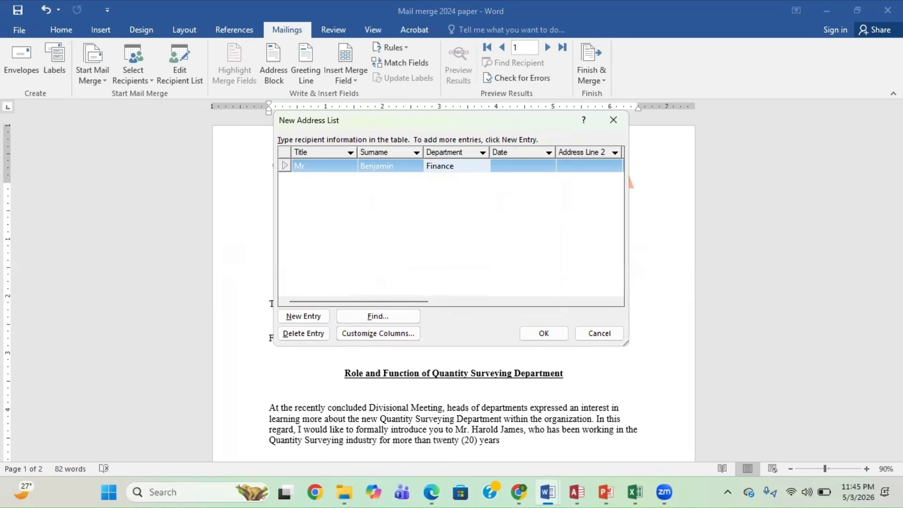
key("Tab")
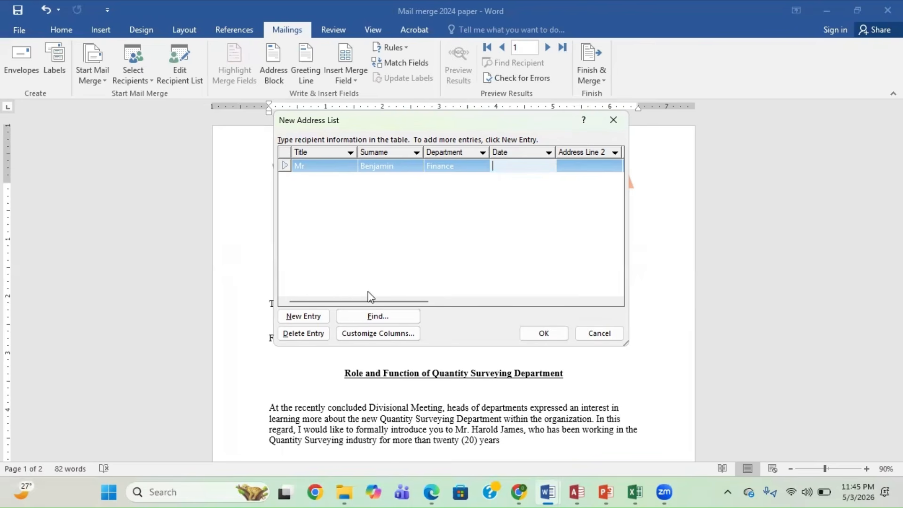
- Add a second recipient with title Mr, the surname and department Production and Management, and widen the Department column to fit
left_click(308, 322)
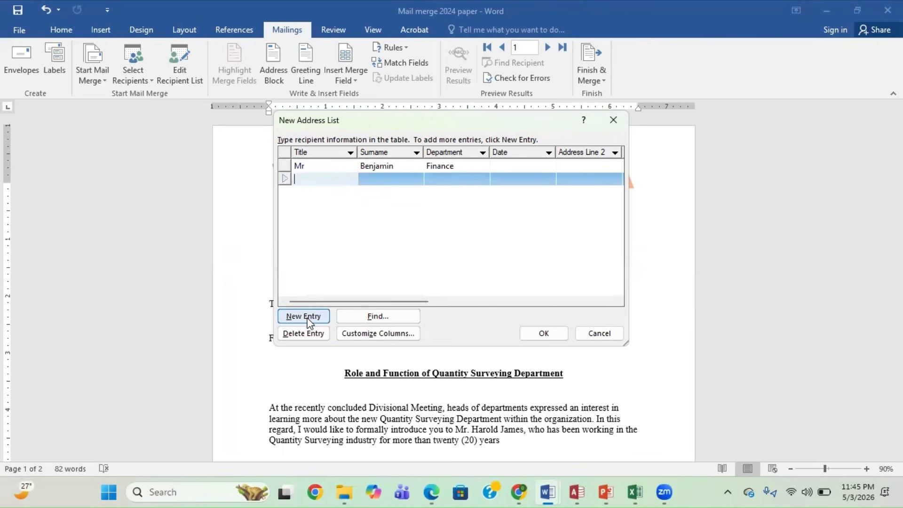
type("Mr")
key("Tab")
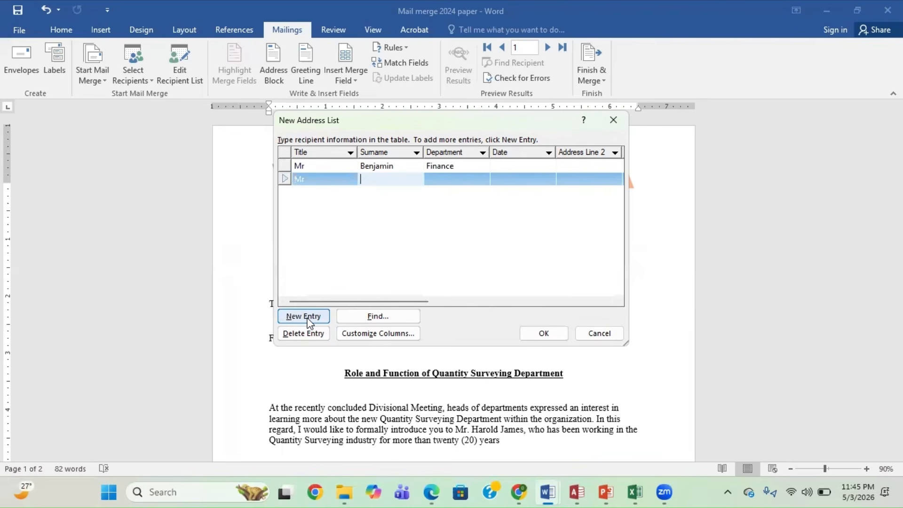
type("Jones")
key("Tab")
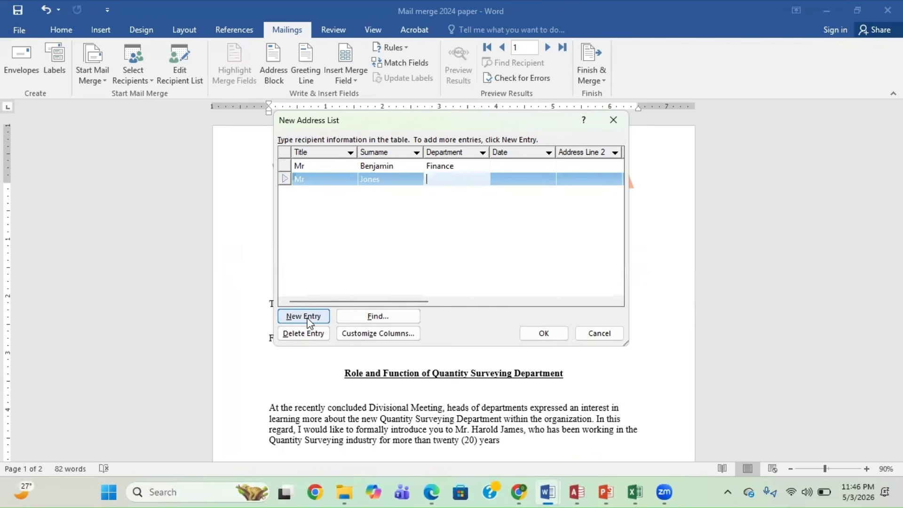
type("Pr")
type("od")
type("uction ")
type("and Manageme")
type("nt")
left_click_drag(491, 151, 537, 151)
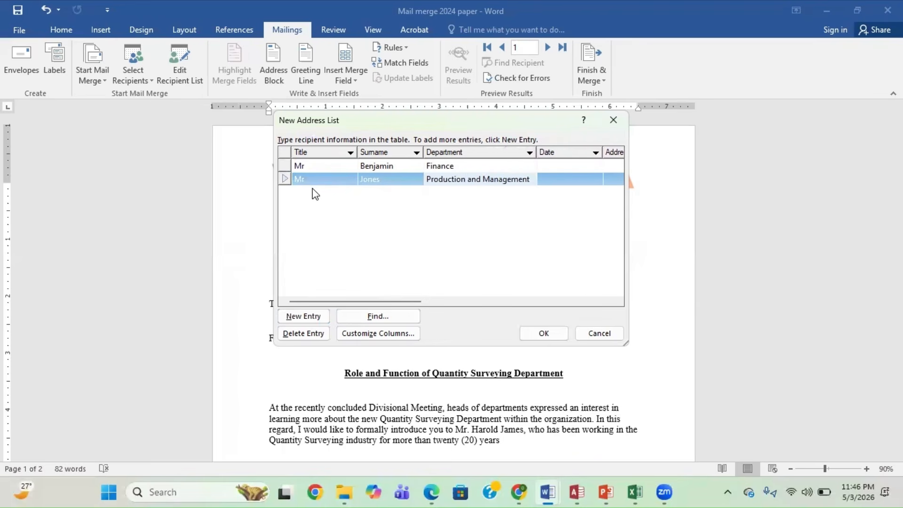
- Add a third recipient entry with title Mr, the recipient's surname and department Human Resources
left_click(301, 318)
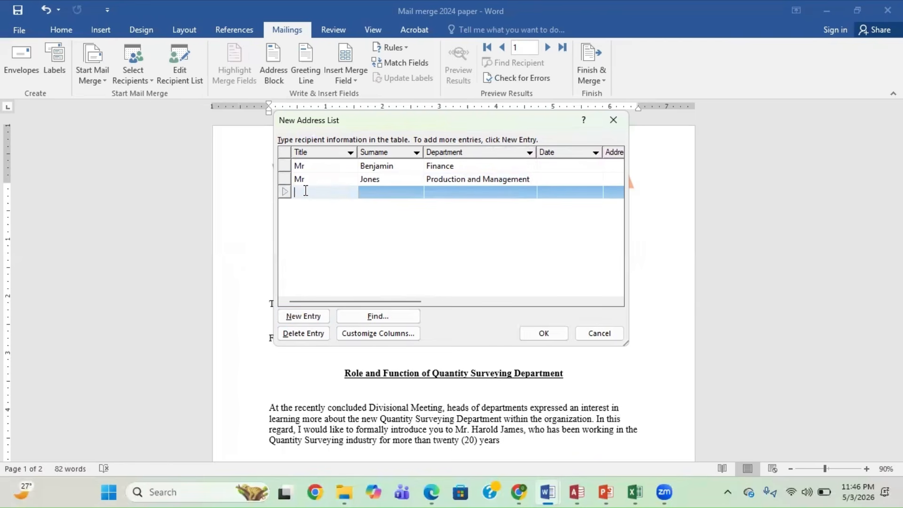
type("Mr")
key("Tab")
type("Edward")
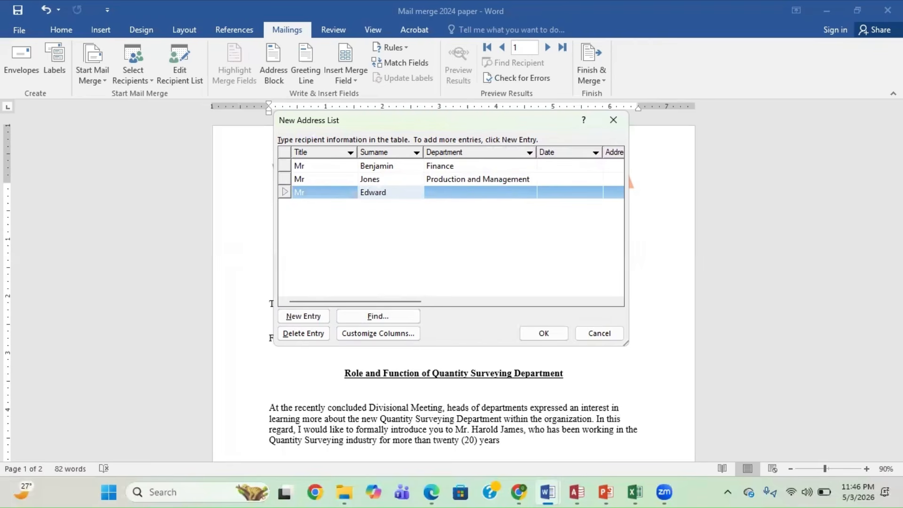
type("s")
key("Tab")
type("H")
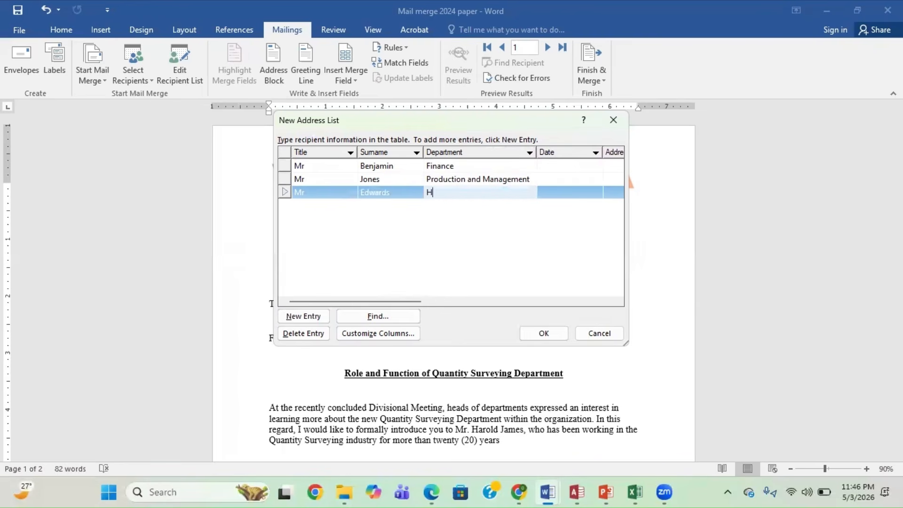
type("uman Resources")
- Add a fourth recipient entry with only Mr in its Title field
left_click(318, 312)
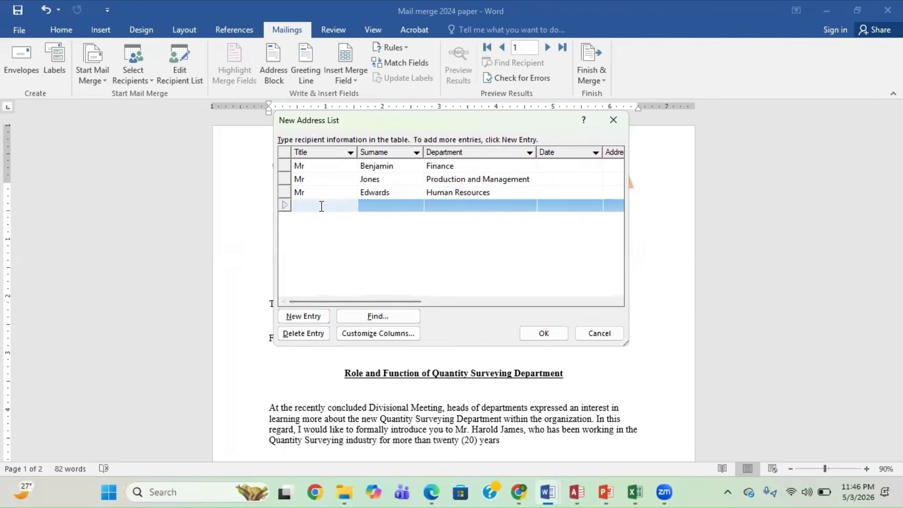
type("<")
key("BackSpace")
type("Mr Soogrim")
key("Tab")
type("Acciunting")
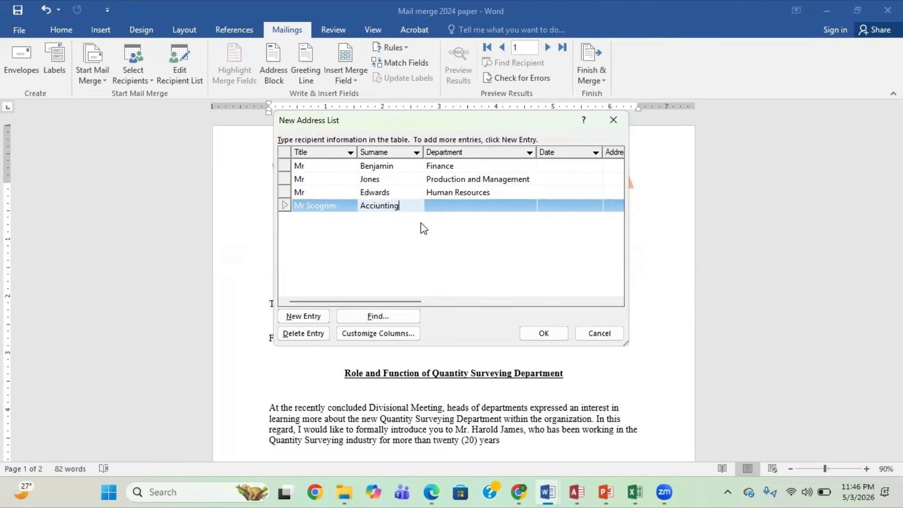
left_click(347, 205)
key("BackSpace")
type("Mr")
- Replace the fourth entry's Surname text with the recipient's surname and set the department to Accounting
left_click(348, 208)
key("BackSpace")
key("BackSpace")
key("BackSpace")
key("BackSpace")
key("BackSpace")
key("BackSpace")
key("BackSpace")
key("BackSpace")
key("BackSpace")
key("BackSpace")
type("Soogrom")
key("BackSpace")
key("BackSpace")
type("im")
key("Tab")
type("Accoun")
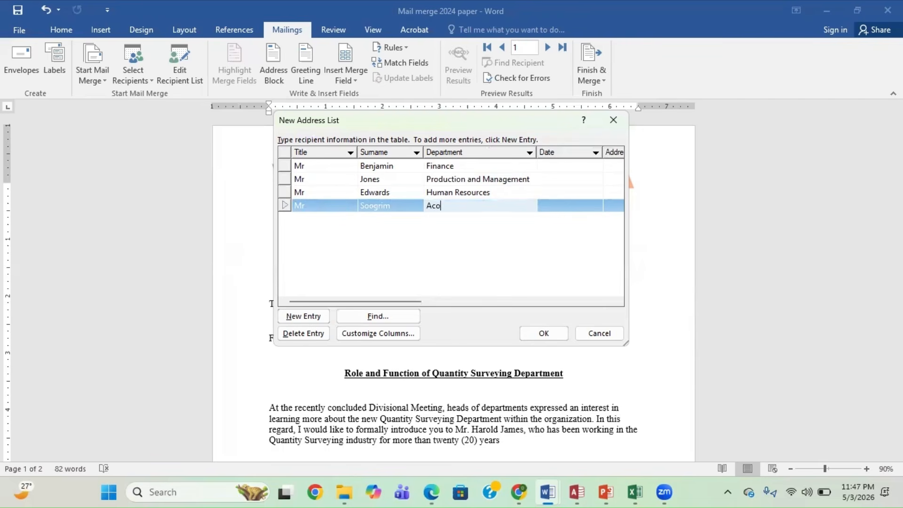
type("ting")
- Finish the address list, check the required file name in the exam paper, and save the list as Dept_Heads
left_click(536, 333)
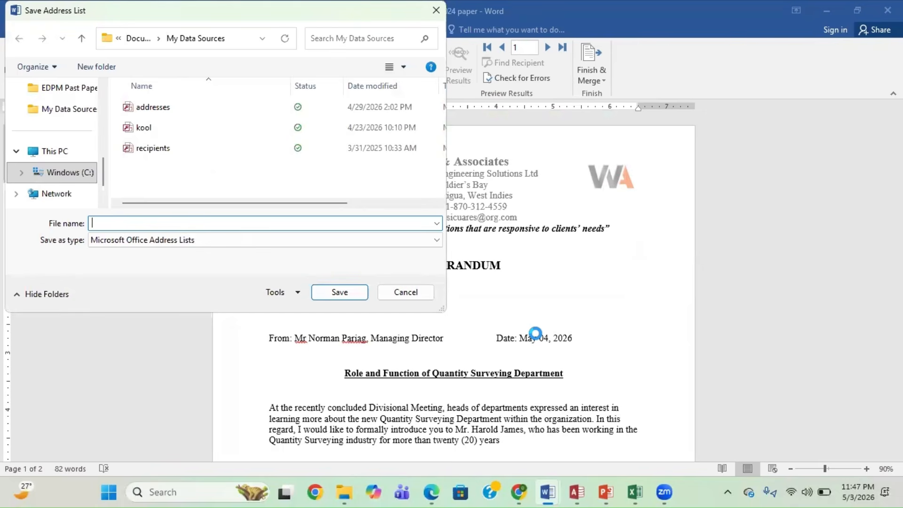
left_click(432, 492)
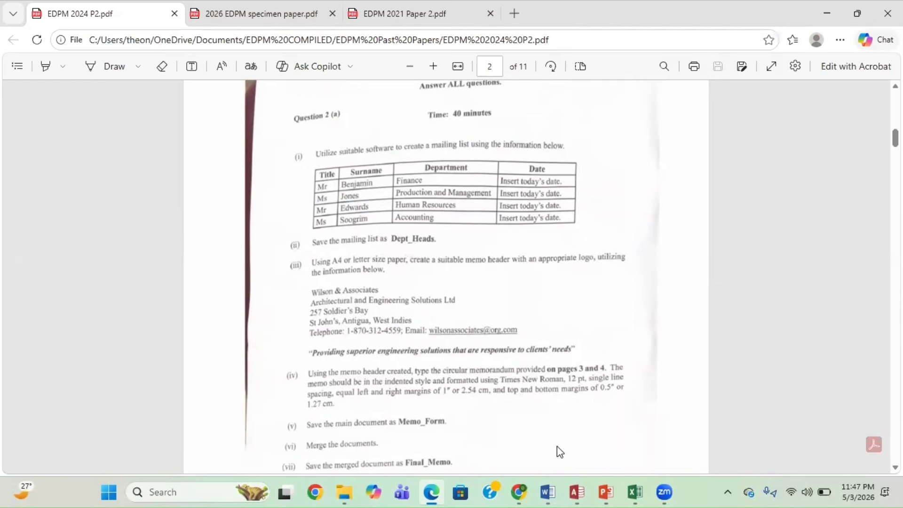
mouse_move(547, 492)
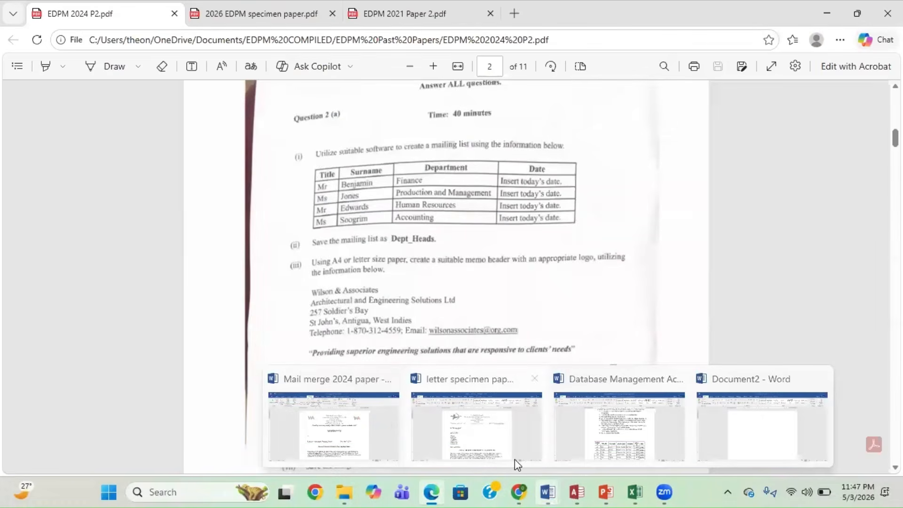
left_click(331, 430)
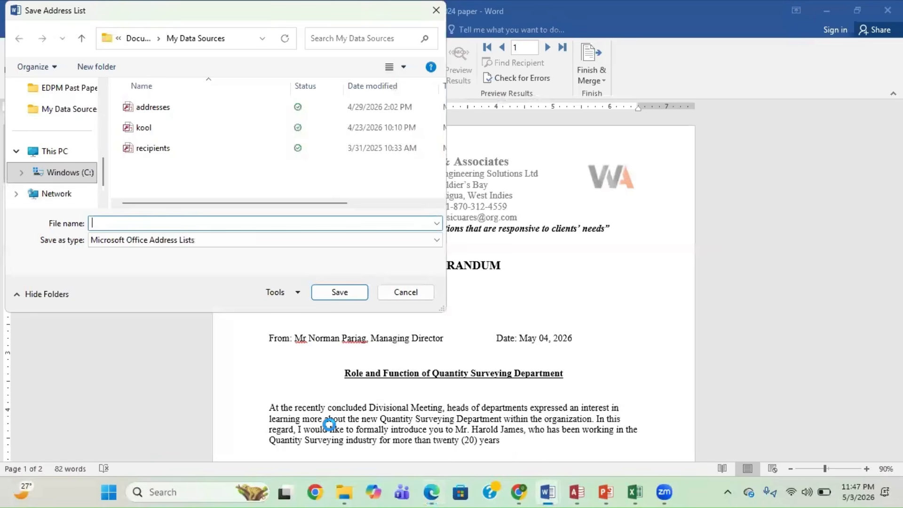
type("Dept_Heads")
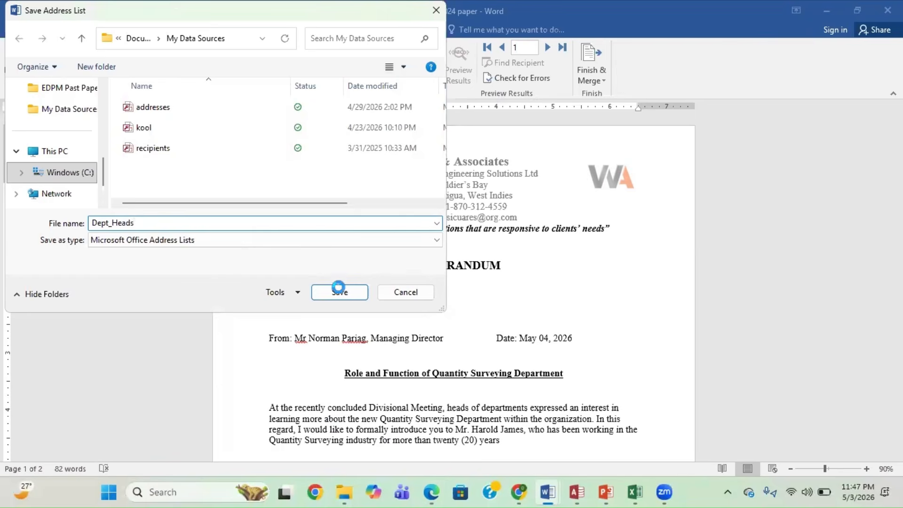
left_click(339, 291)
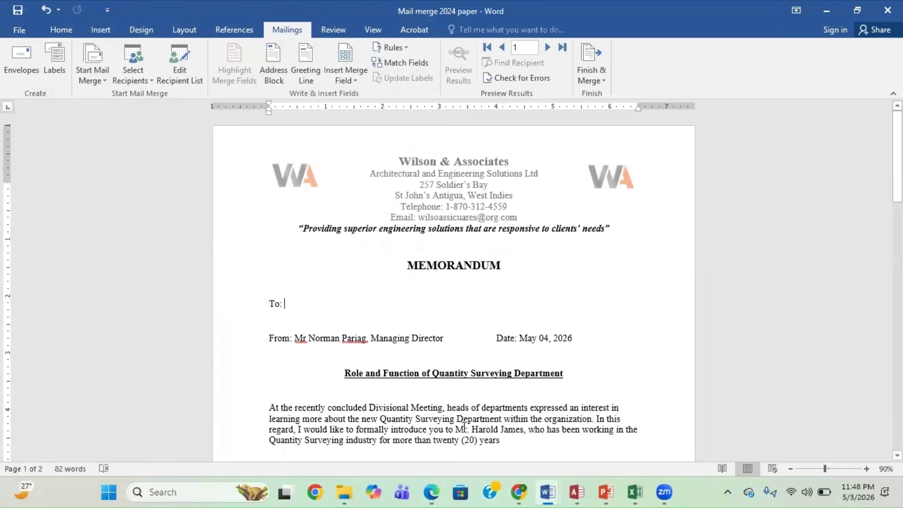
- Switch to the exam paper in Edge and examine the remaining Question 2(a) instructions and the memo layout on page 3
mouse_move(433, 492)
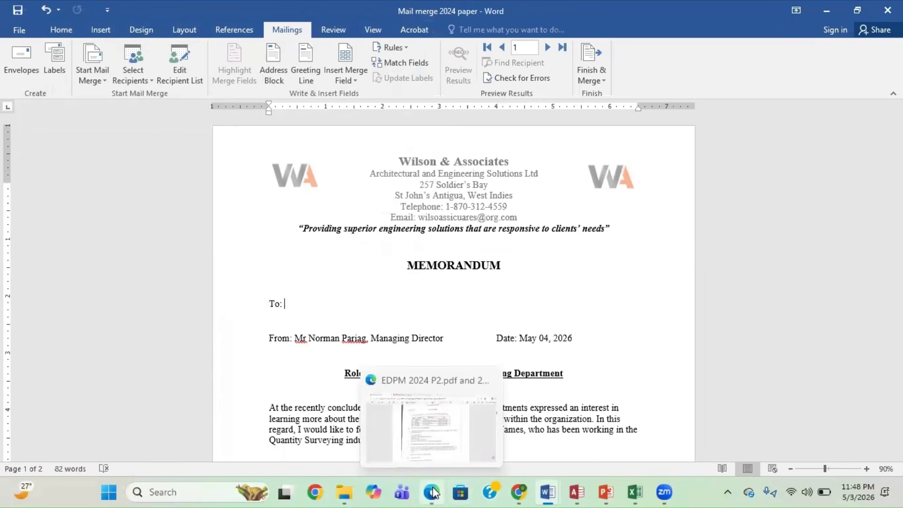
left_click(438, 440)
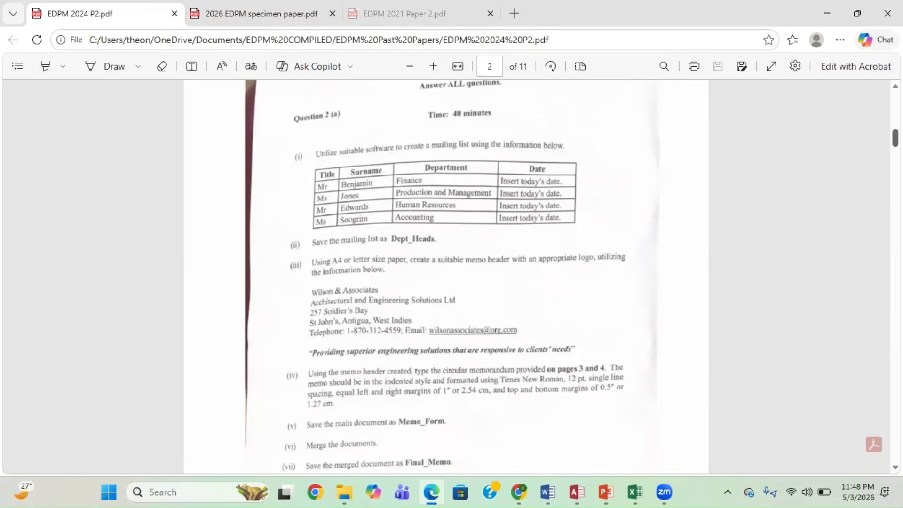
scroll(452, 275, "down", 1)
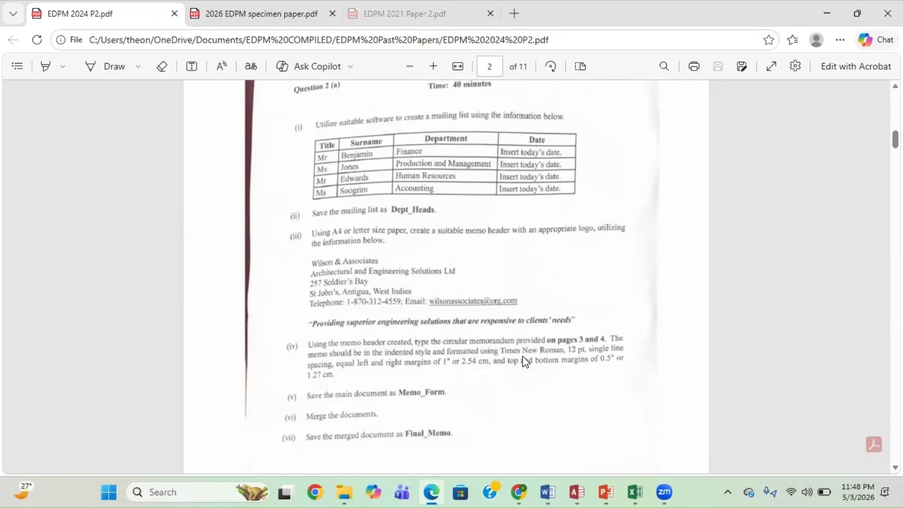
scroll(534, 360, "down", 2)
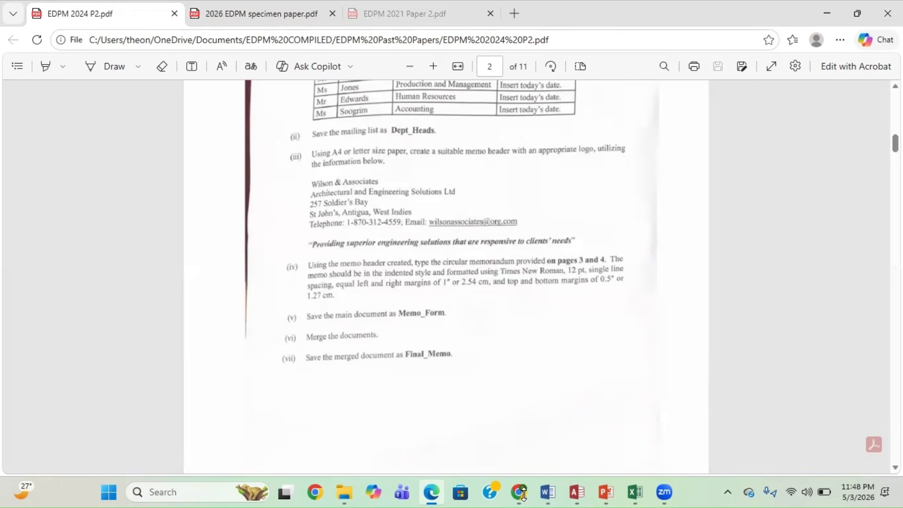
mouse_move(548, 490)
scroll(641, 248, "down", 10)
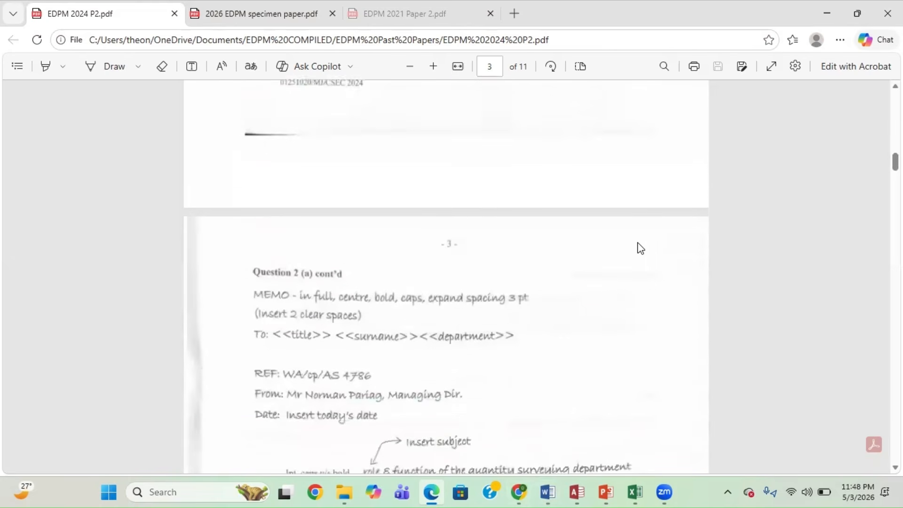
scroll(640, 248, "down", 2)
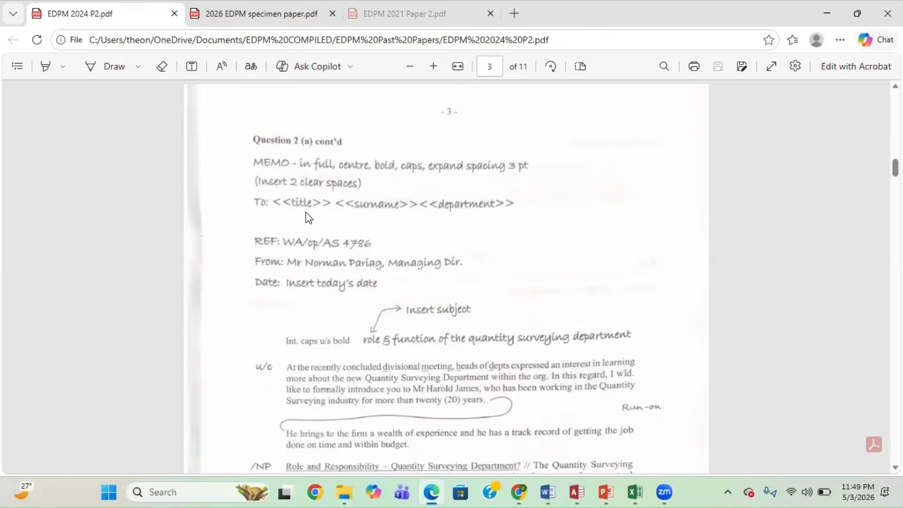
scroll(306, 214, "down", 1)
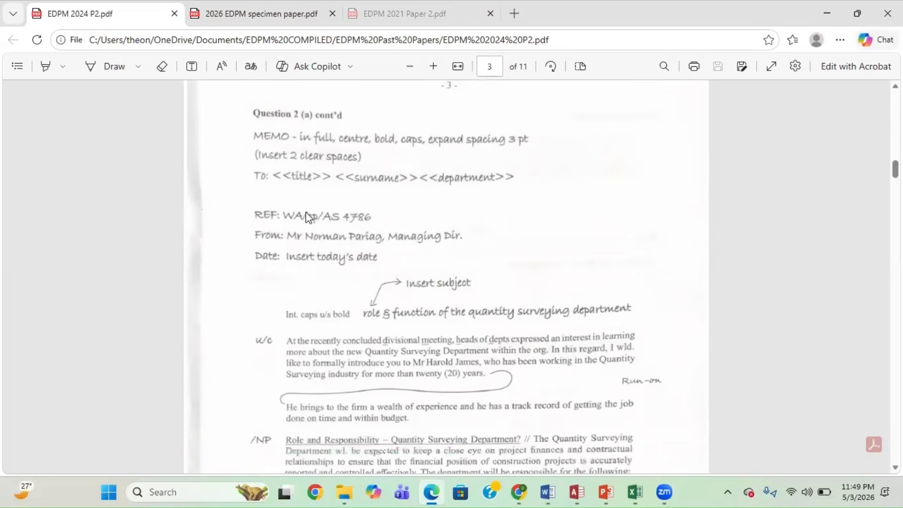
scroll(307, 217, "down", 2)
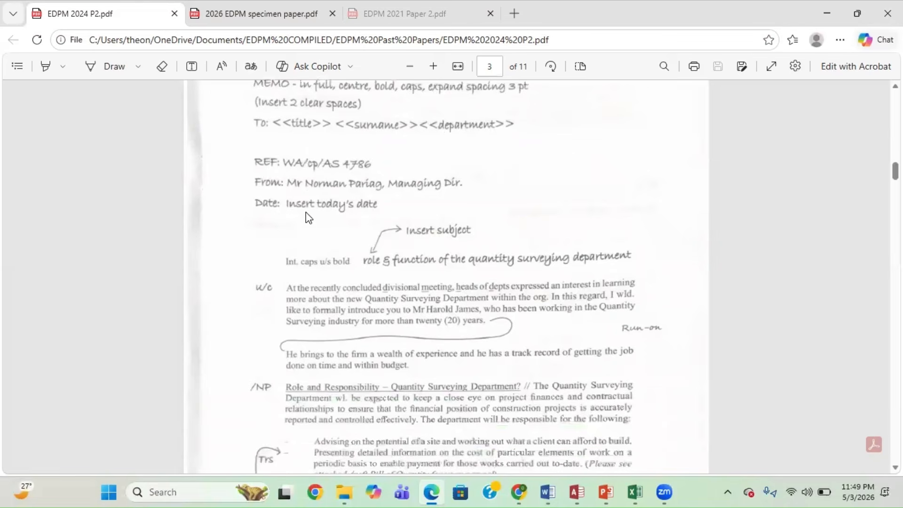
scroll(306, 212, "down", 1)
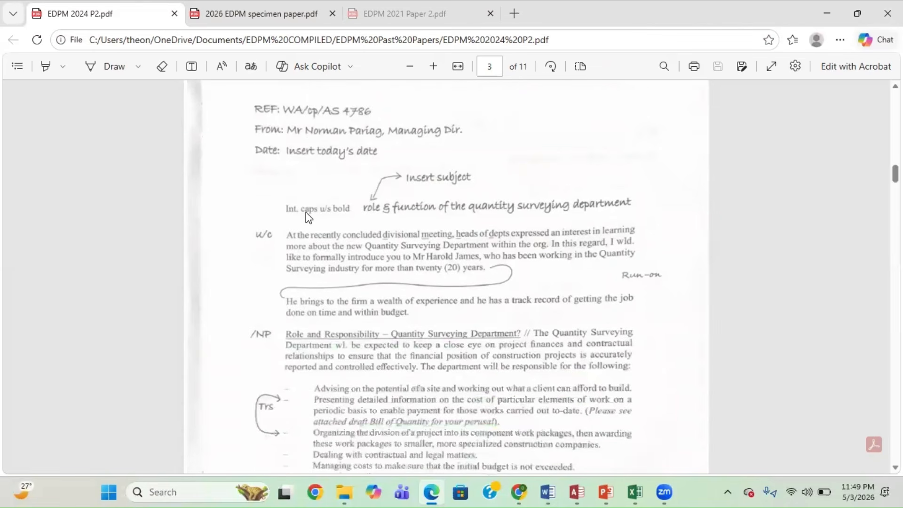
scroll(306, 213, "up", 4)
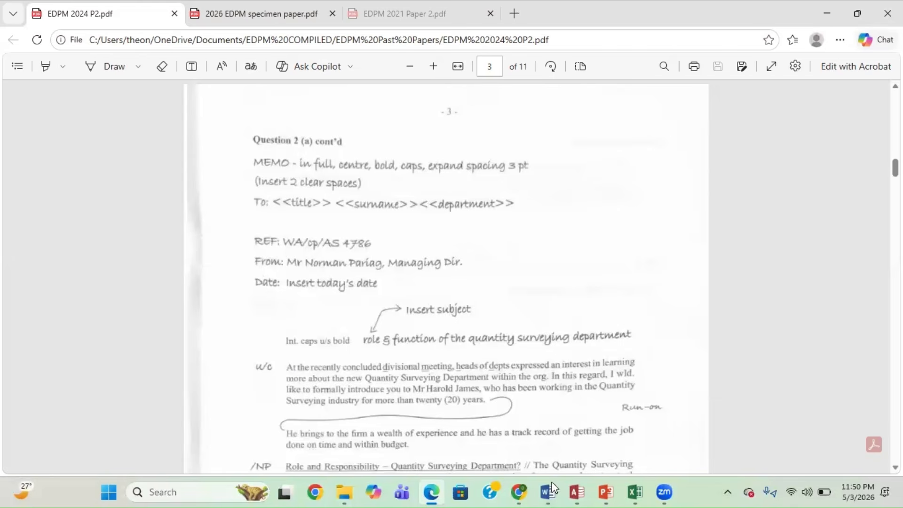
- Switch to the Mail merge 2024 paper document in Word and insert the Title, Surname and Department merge fields after To:
mouse_move(552, 492)
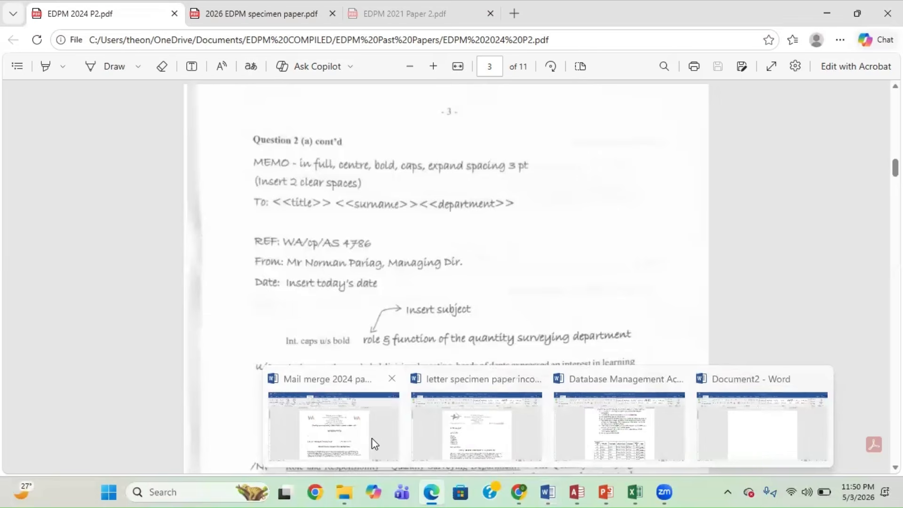
left_click(354, 440)
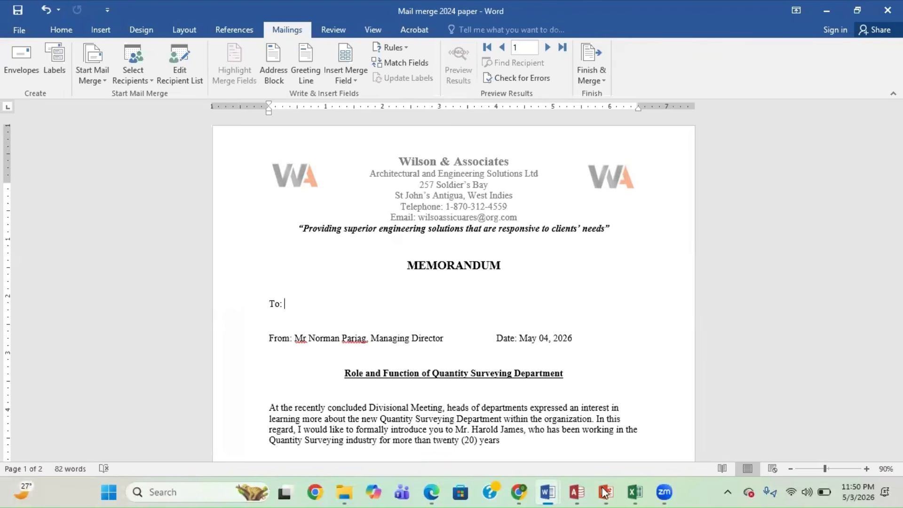
mouse_move(597, 492)
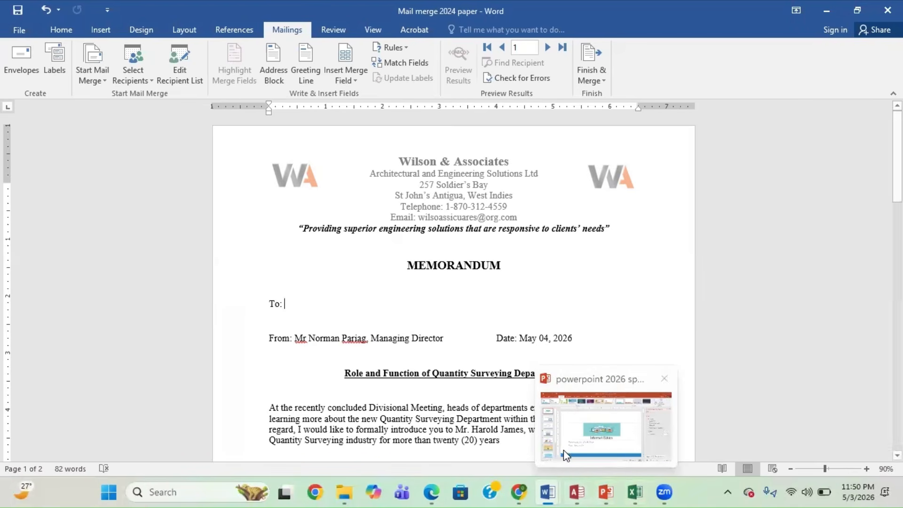
mouse_move(436, 488)
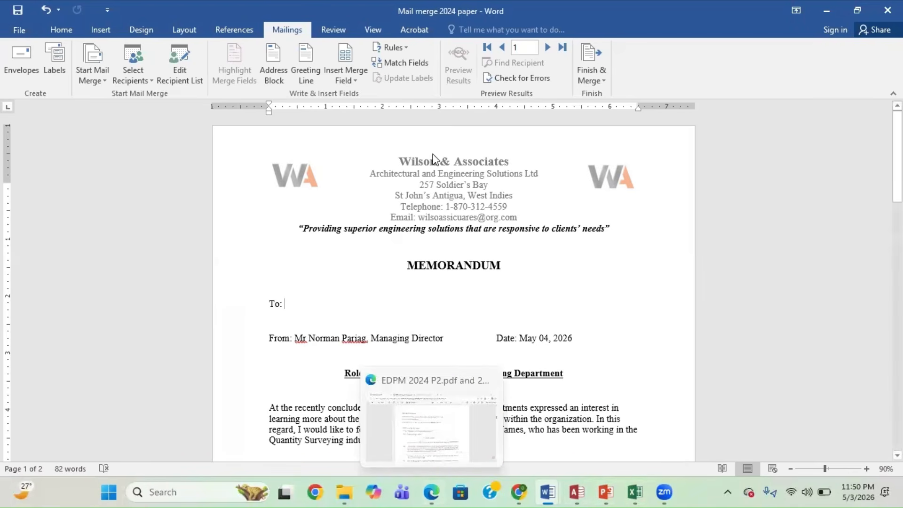
left_click(354, 80)
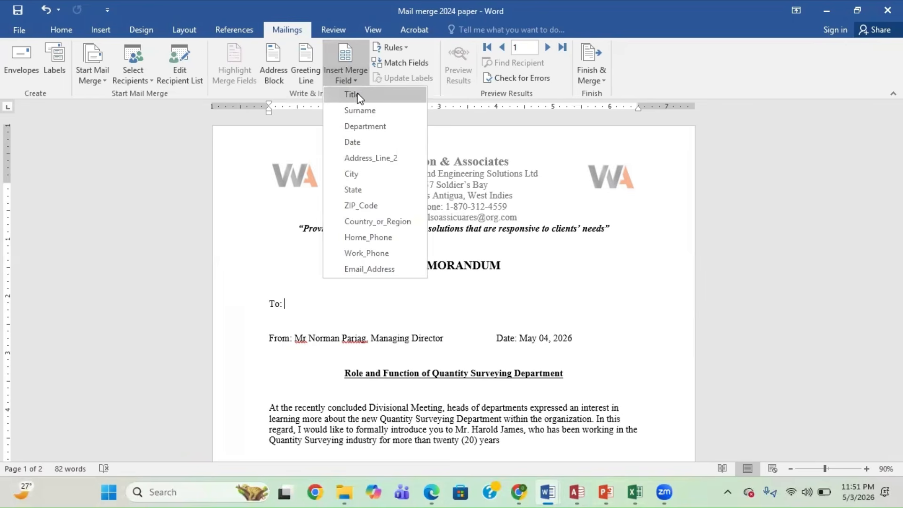
left_click(360, 96)
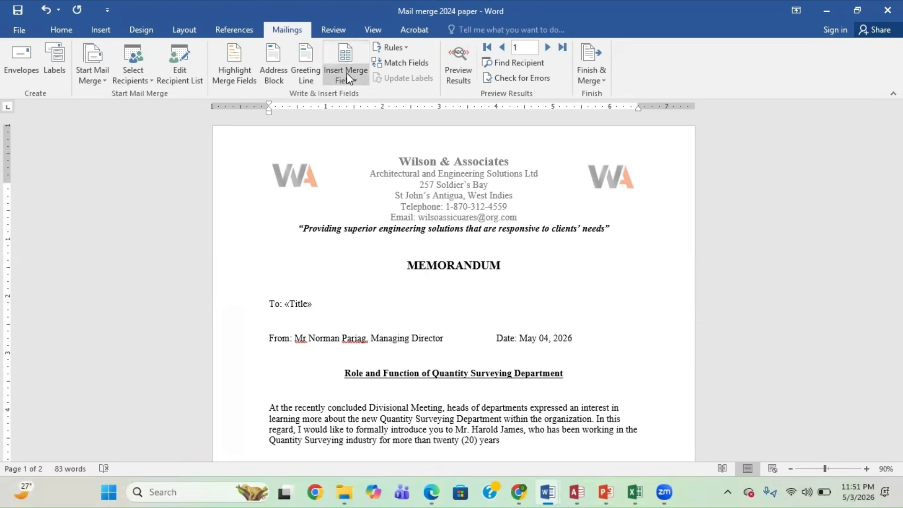
left_click(347, 75)
left_click(372, 110)
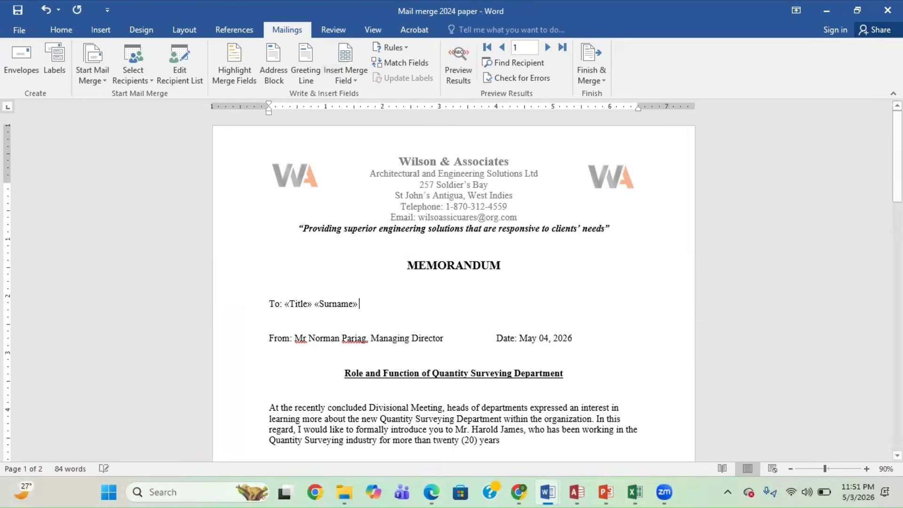
left_click(346, 80)
left_click(364, 130)
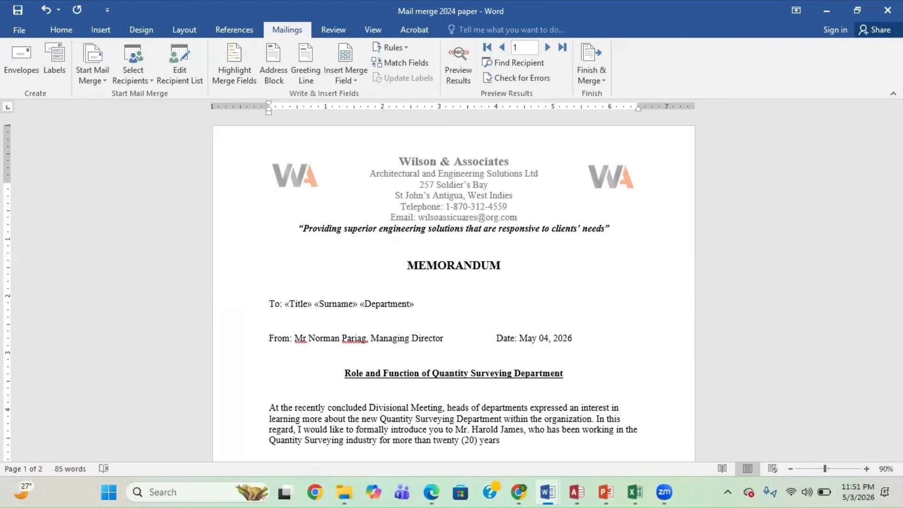
- Add the reference Ref: wa/op/AS 4786 on the To line, checking it against the exam paper in Edge
type("Red")
key("BackSpace")
type("f:")
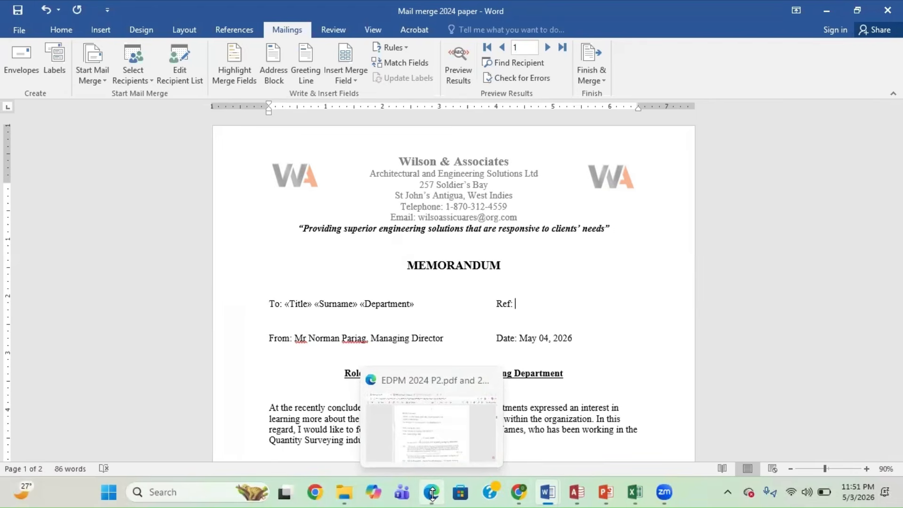
left_click(432, 492)
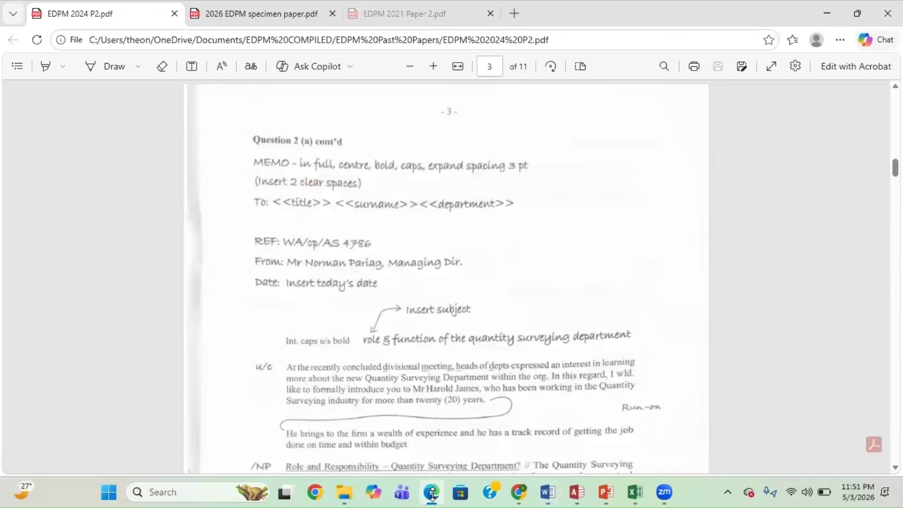
left_click(432, 492)
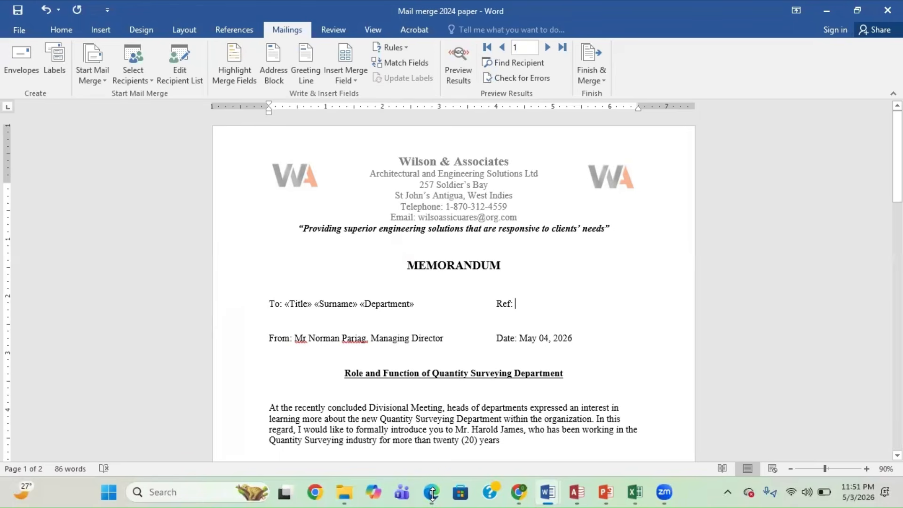
type("wa/op/")
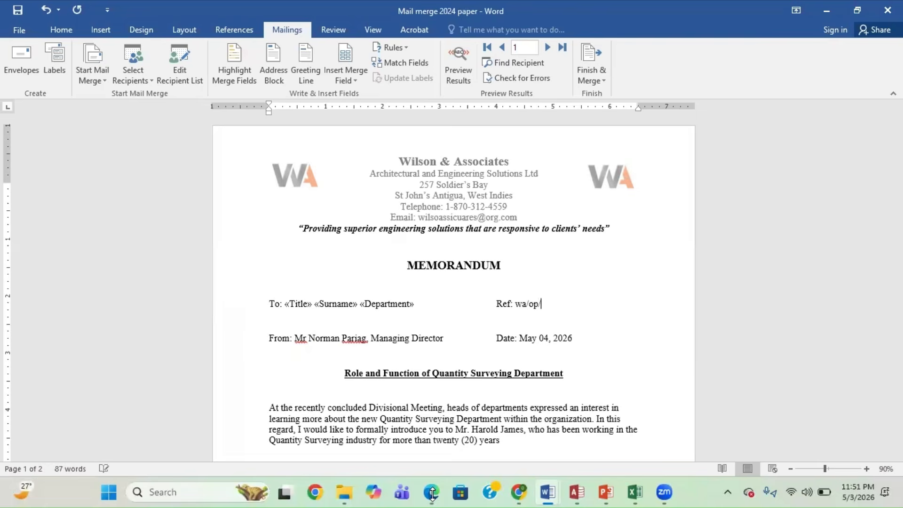
left_click(432, 493)
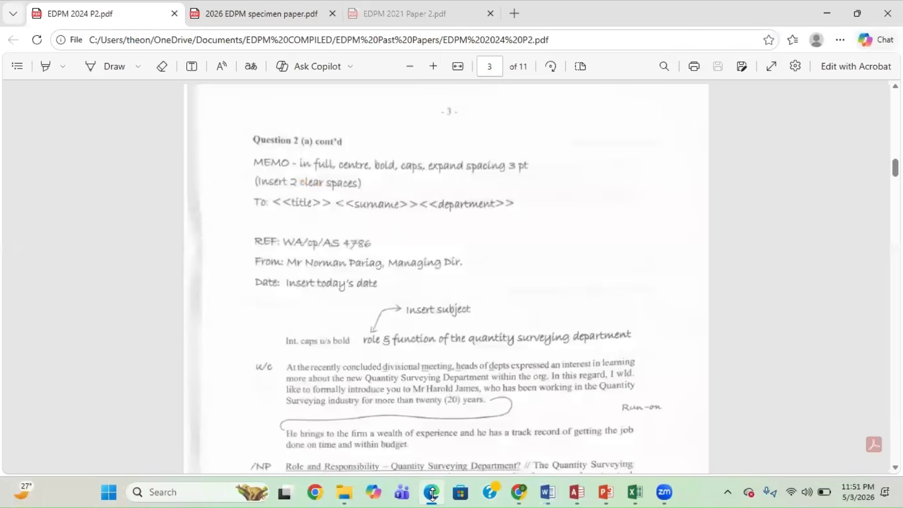
left_click(431, 493)
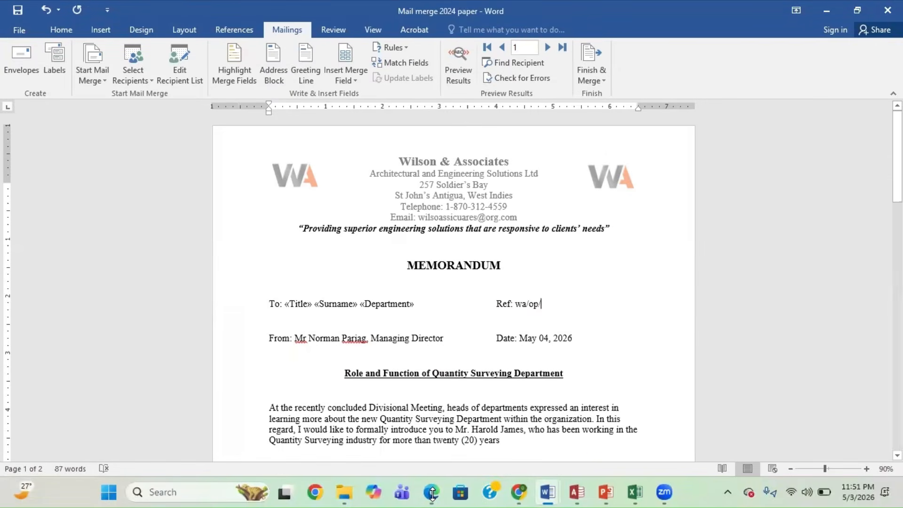
type("AS")
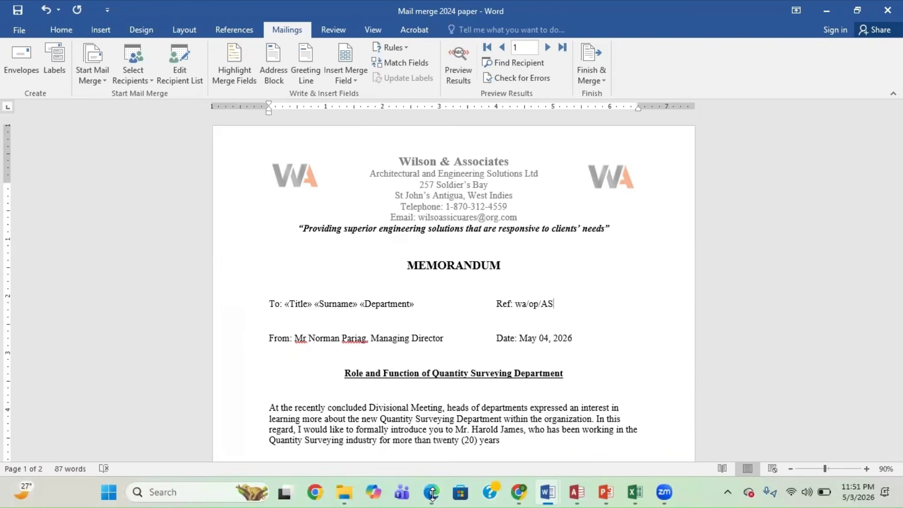
left_click(432, 493)
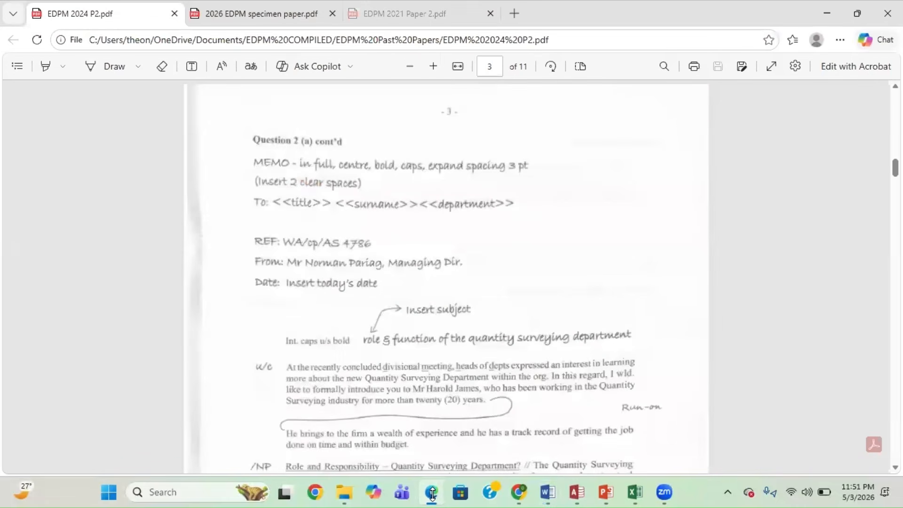
left_click(432, 493)
type("4786")
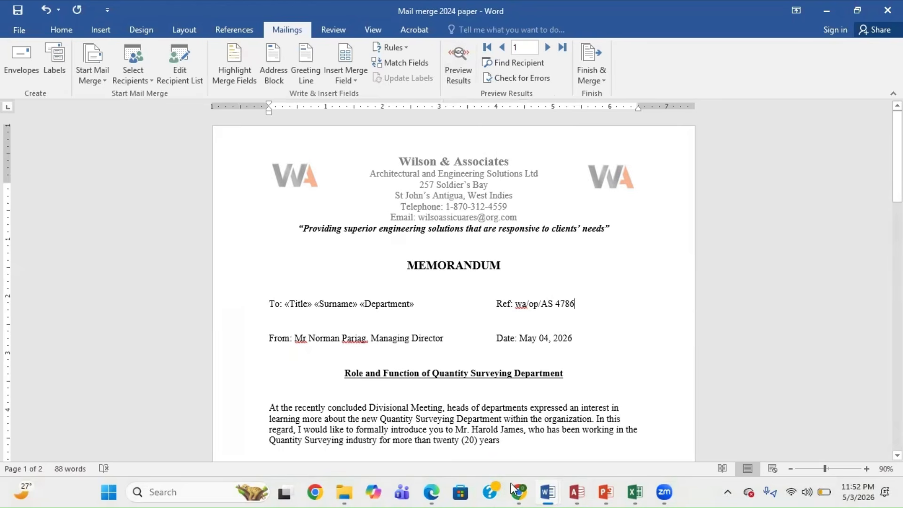
- Indent the first line of the body paragraph starting "At the recently concluded Divisional Meeting"
left_click(271, 405)
key("Tab")
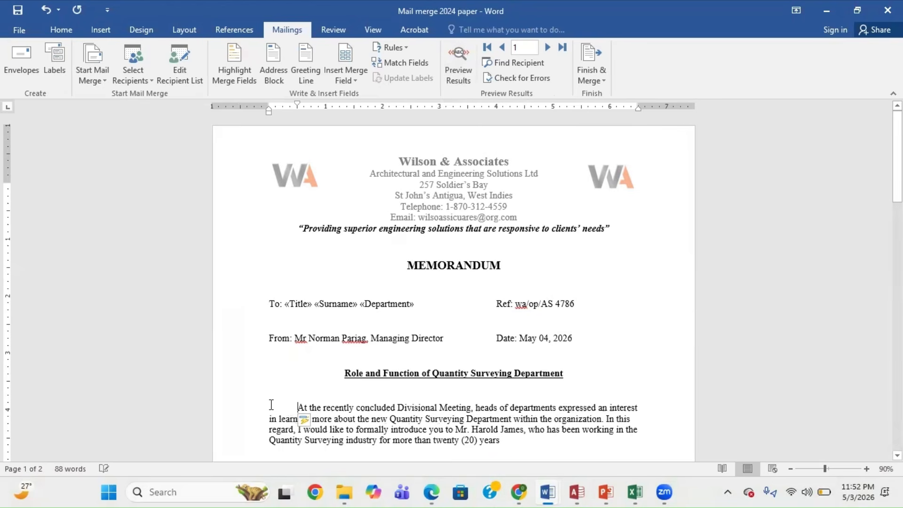
mouse_move(898, 155)
left_mouse_down()
mouse_move(898, 201)
mouse_move(897, 154)
left_mouse_up()
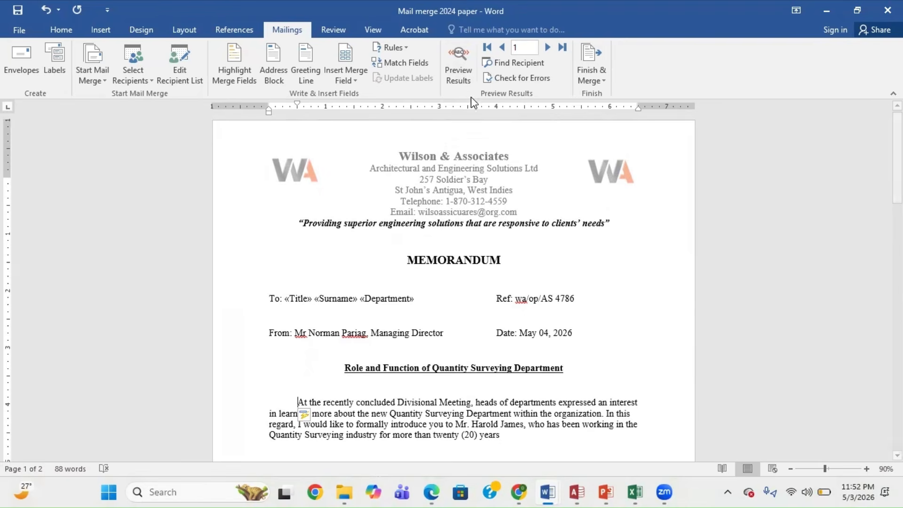
- Preview the merged memo for each of the four recipients, then return to showing the merge fields
left_click(459, 75)
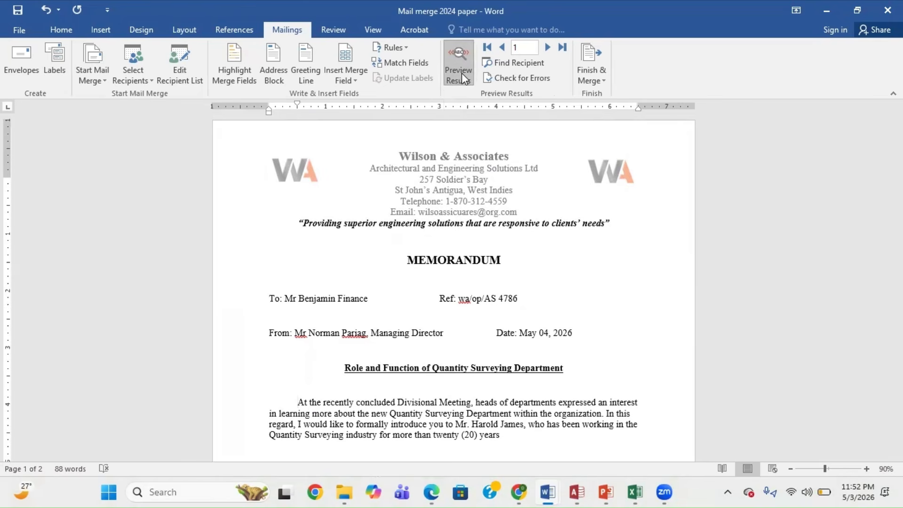
left_click(548, 47)
left_click(549, 47)
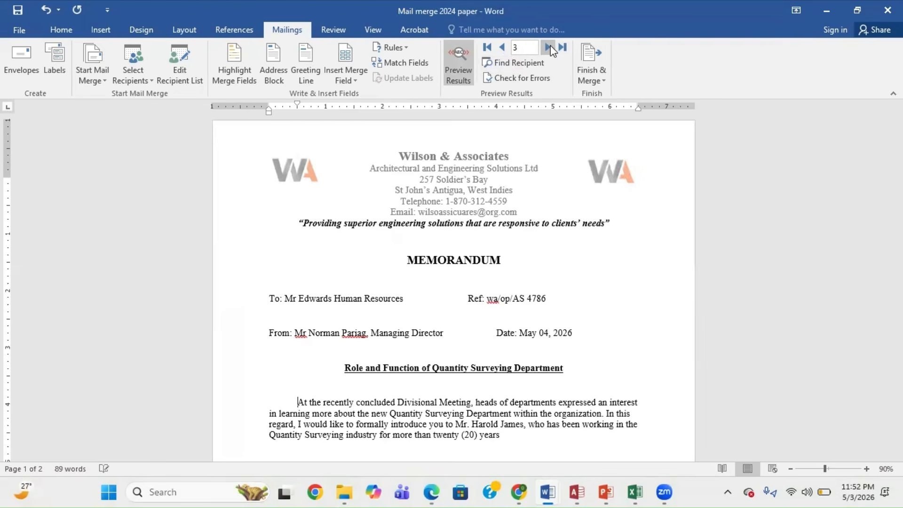
left_click(548, 47)
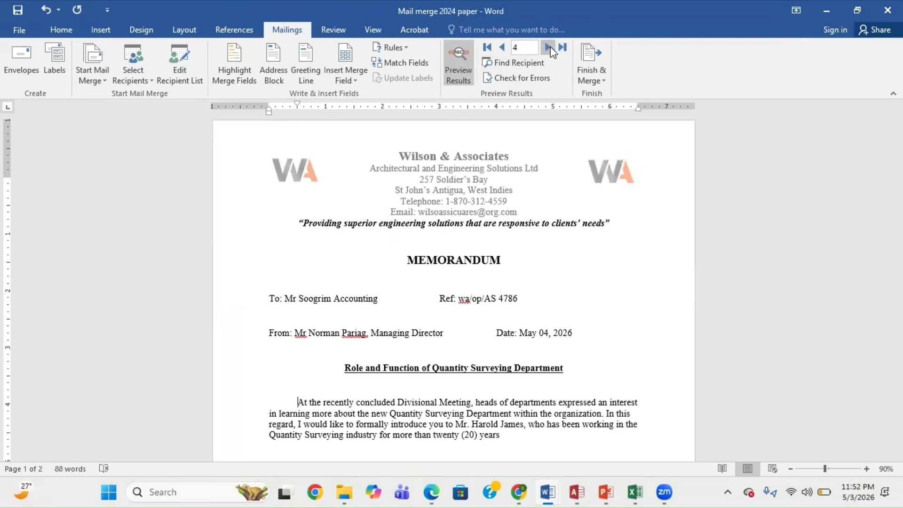
left_click(504, 47)
left_click(504, 47)
left_click(504, 47)
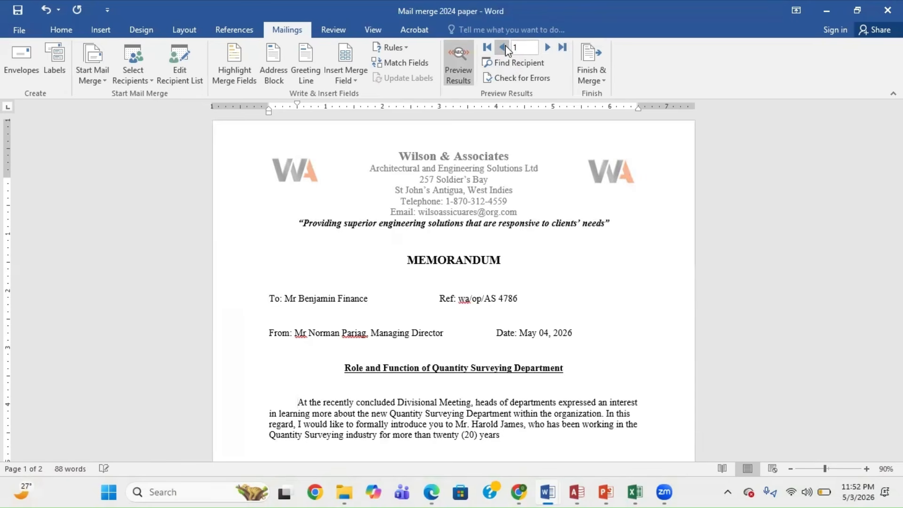
left_click(548, 48)
left_click(548, 51)
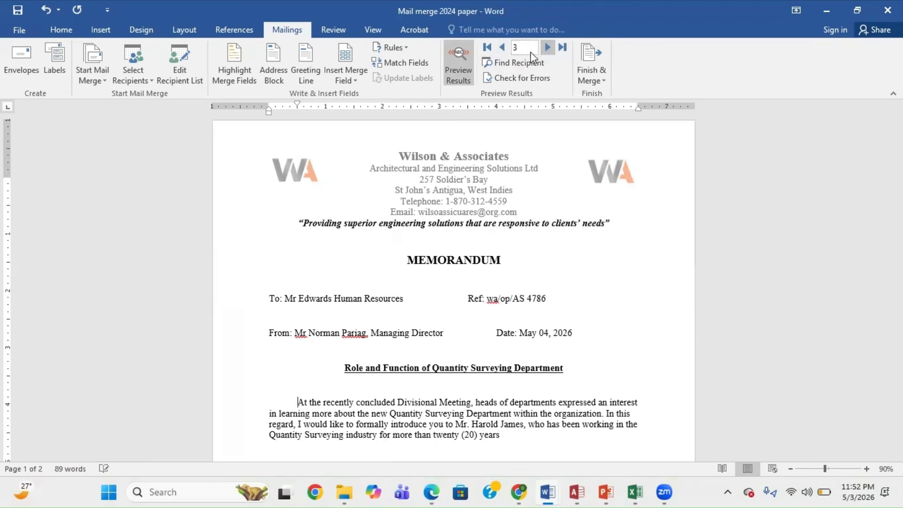
left_click(459, 55)
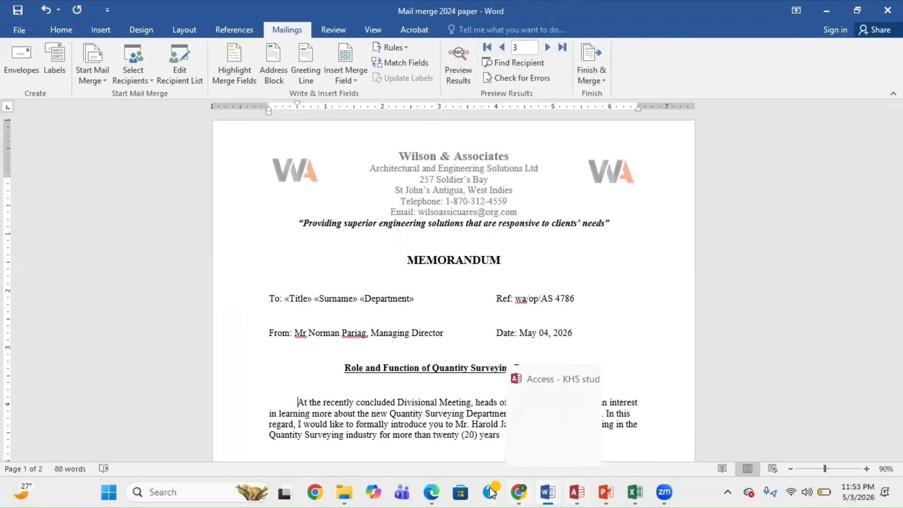
- Switch to the exam paper in Edge and review the page 2 instructions on saving and merging the memo
left_click(432, 493)
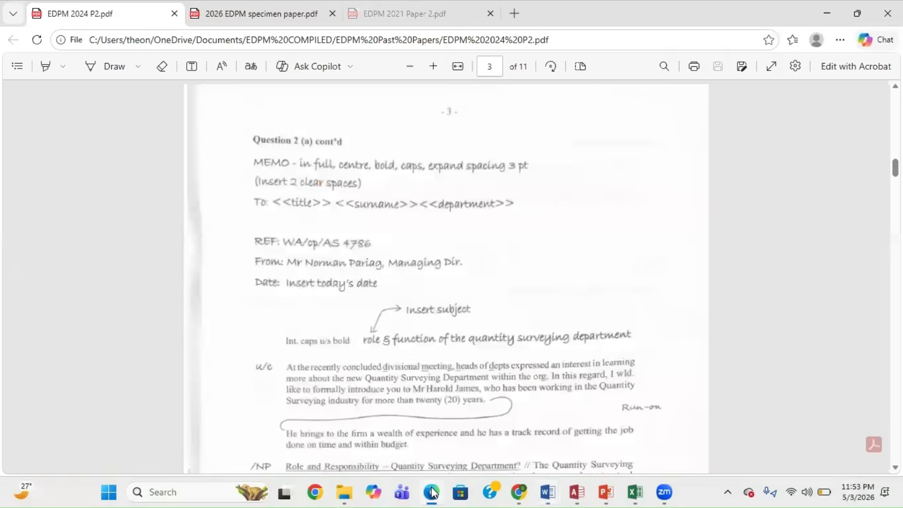
key("Up")
key("Up")
key("Up")
key("Up")
key("Up")
key("Up")
key("Up")
key("Up")
key("Up")
key("Up")
key("Up")
key("Up")
key("Up")
key("Up")
key("Up")
key("Up")
key("Up")
key("Up")
key("Up")
key("Up")
key("Down")
key("Down")
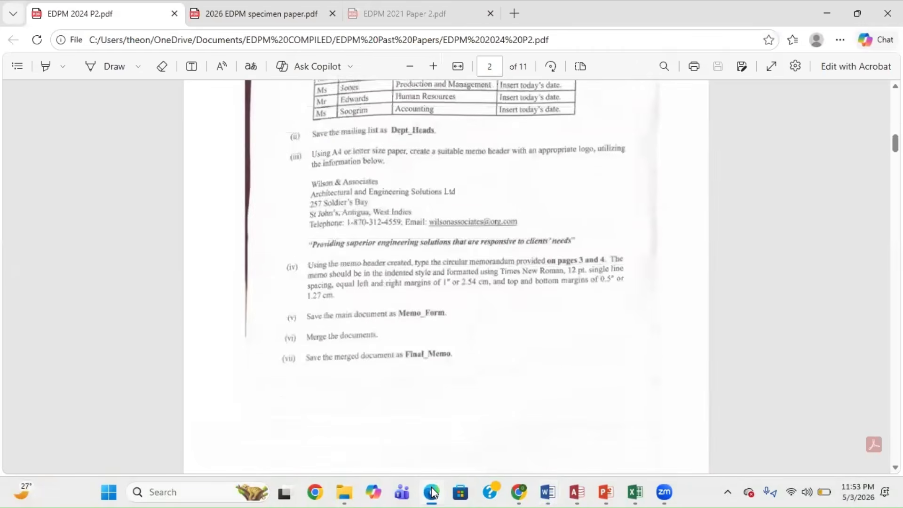
key("Down")
key("Down")
key("Down")
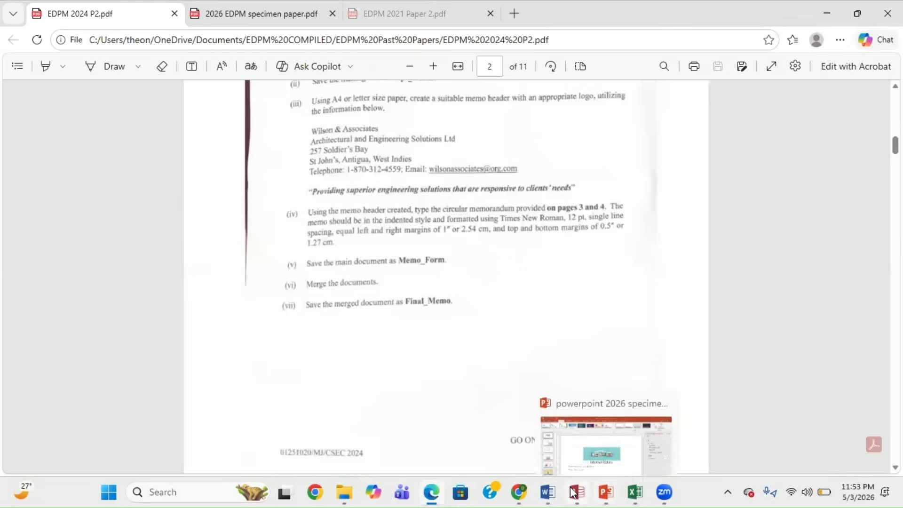
- Return to the memo in Word and compare the To line's merge fields with the third recipient's preview
left_click(556, 492)
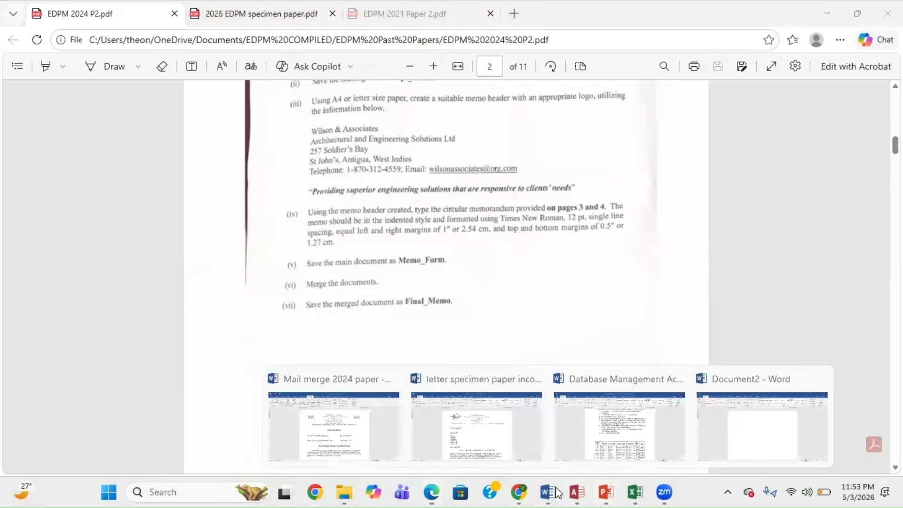
left_click(353, 435)
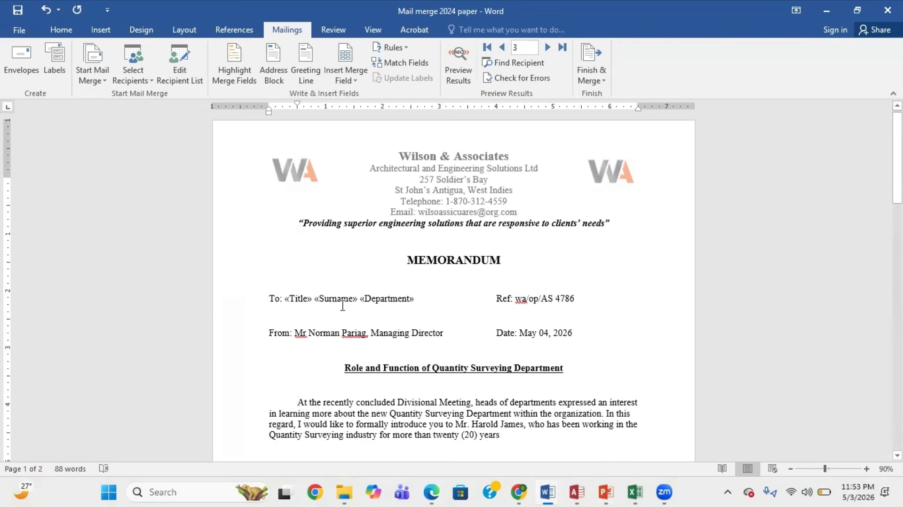
left_click(303, 299)
left_click(342, 300)
left_click(299, 296)
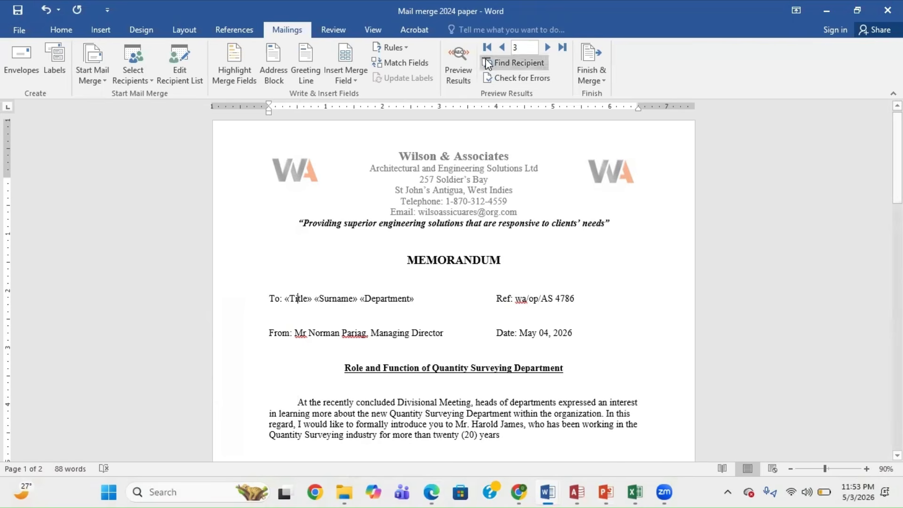
left_click(459, 53)
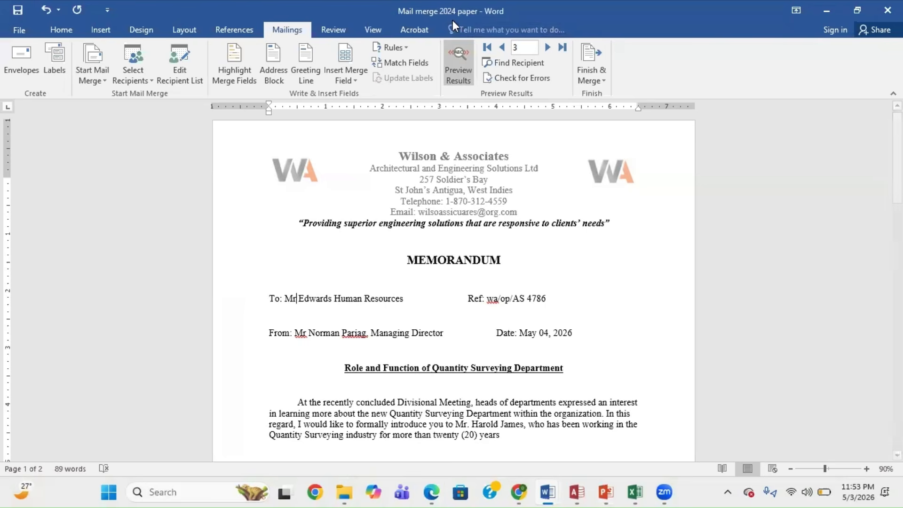
left_click(460, 49)
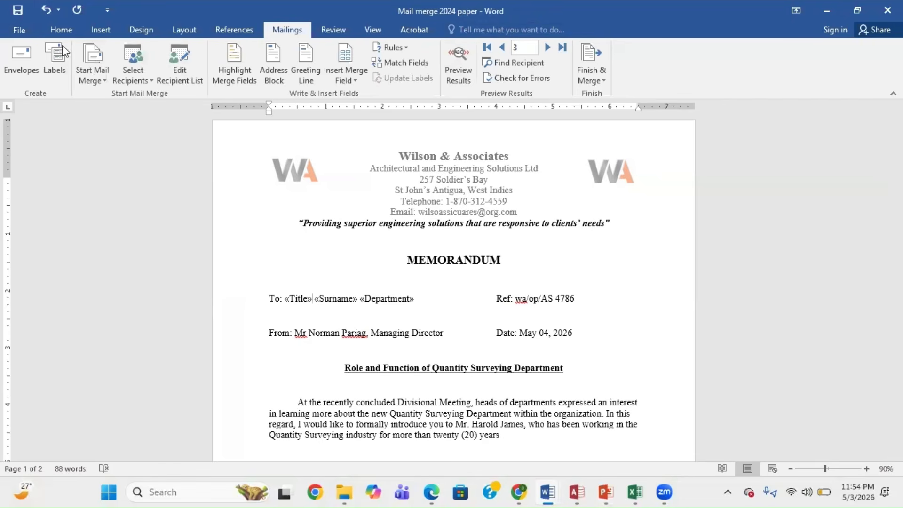
left_click(27, 35)
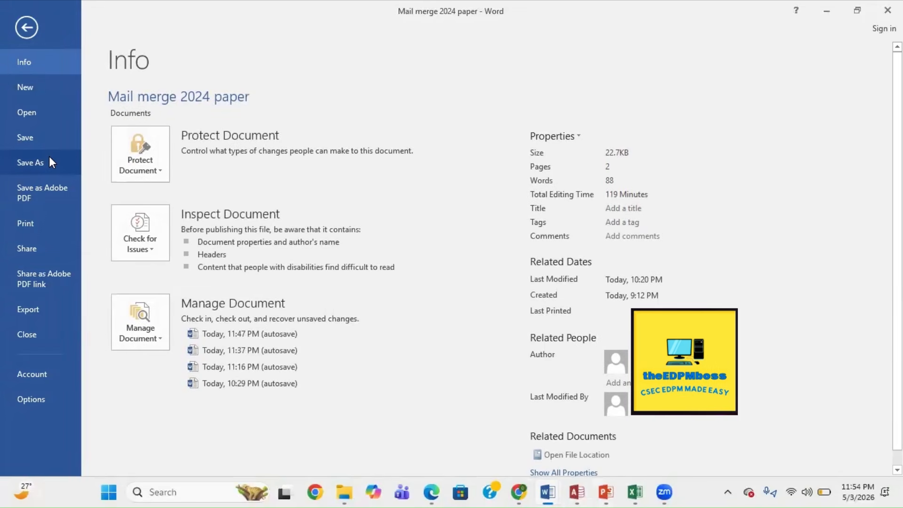
left_click(29, 27)
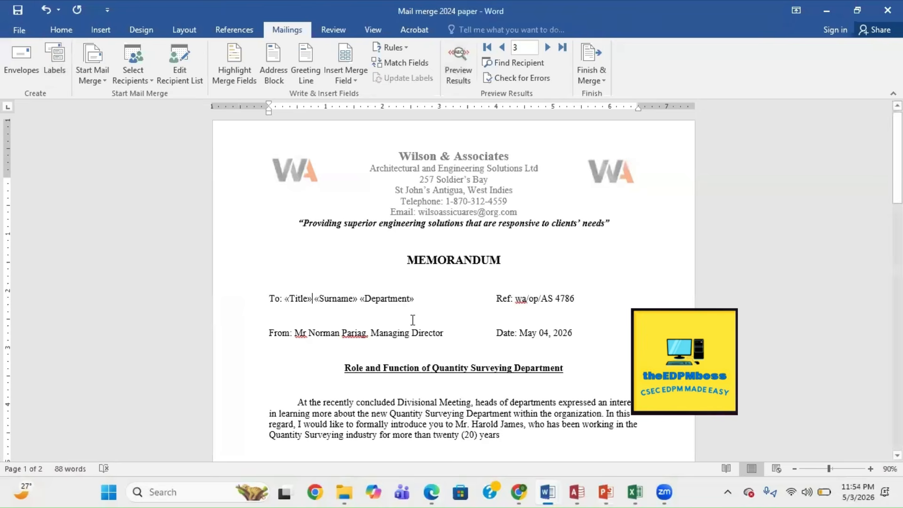
- Save the main memo document in Word and check the exam paper's saving and merging instructions in Edge
left_click(433, 493)
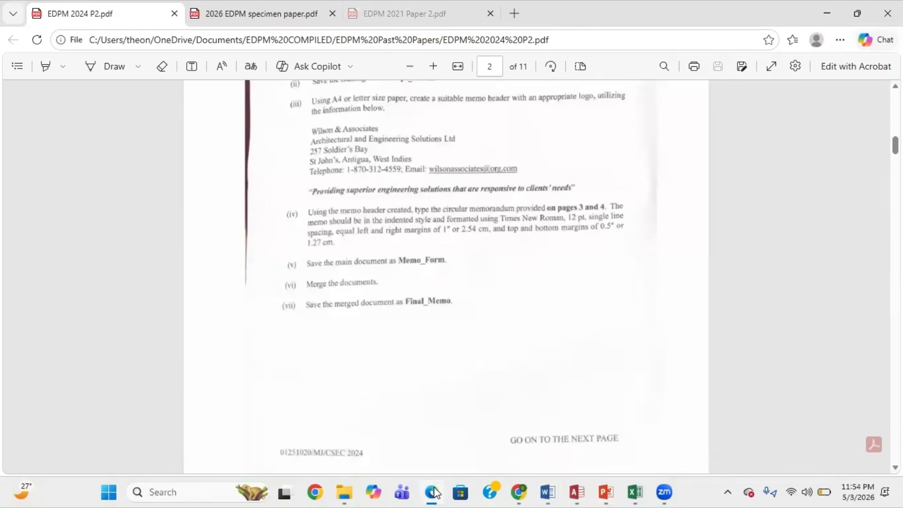
left_click(433, 492)
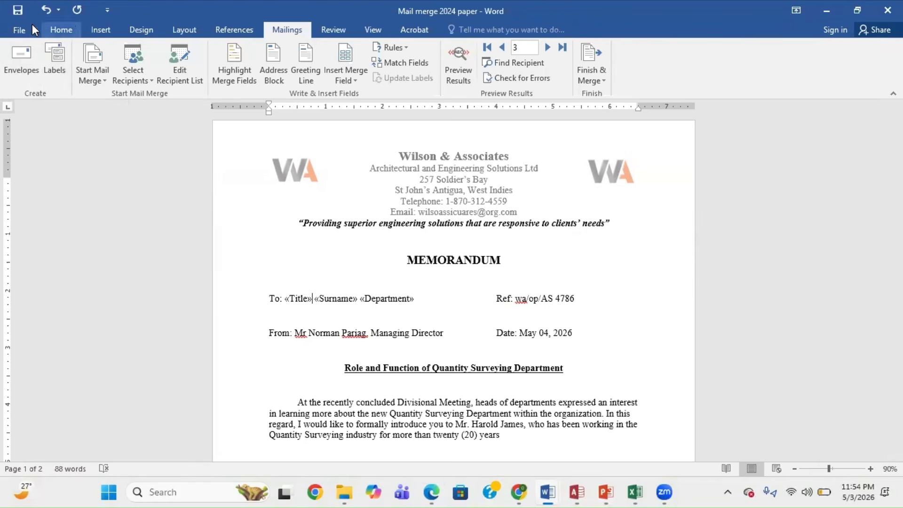
left_click(18, 10)
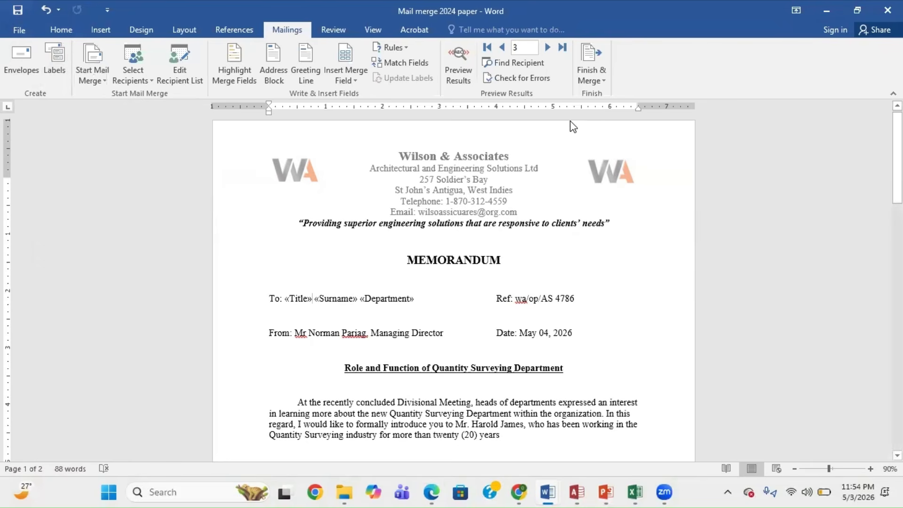
left_click(438, 492)
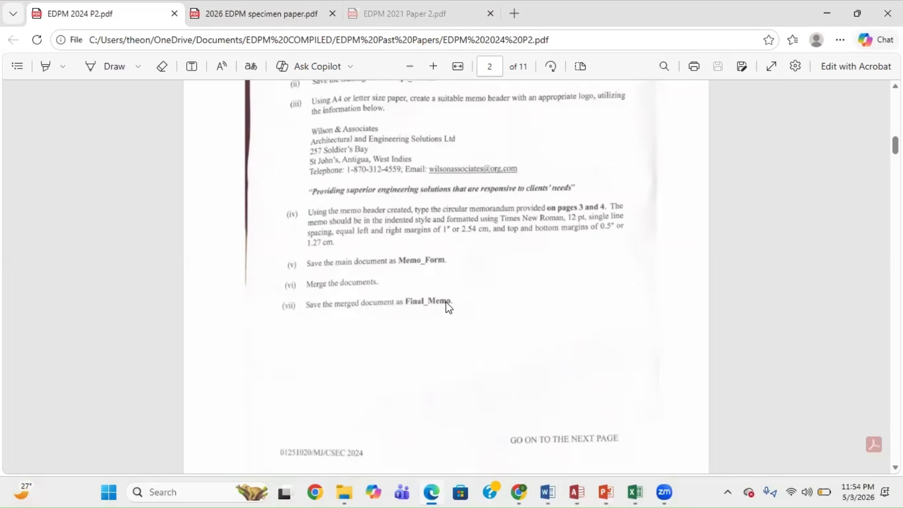
left_click(434, 492)
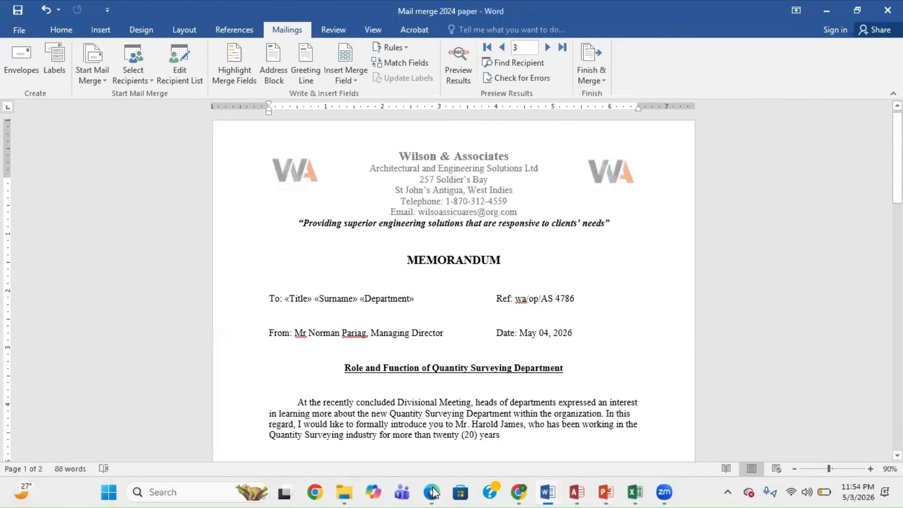
left_click(597, 80)
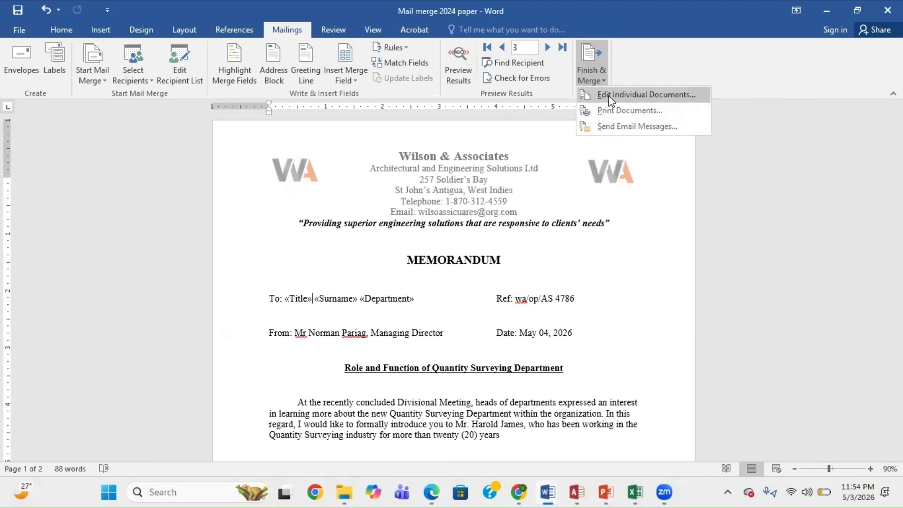
left_click(610, 95)
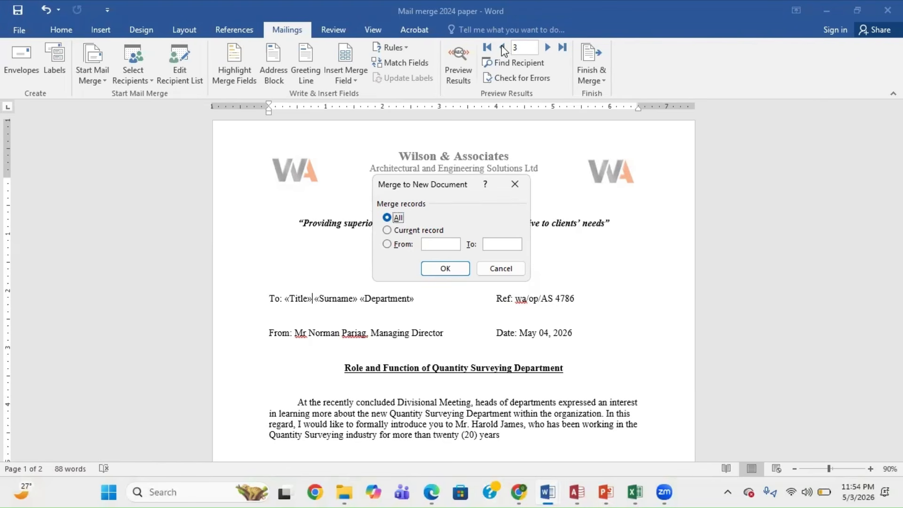
left_click(501, 270)
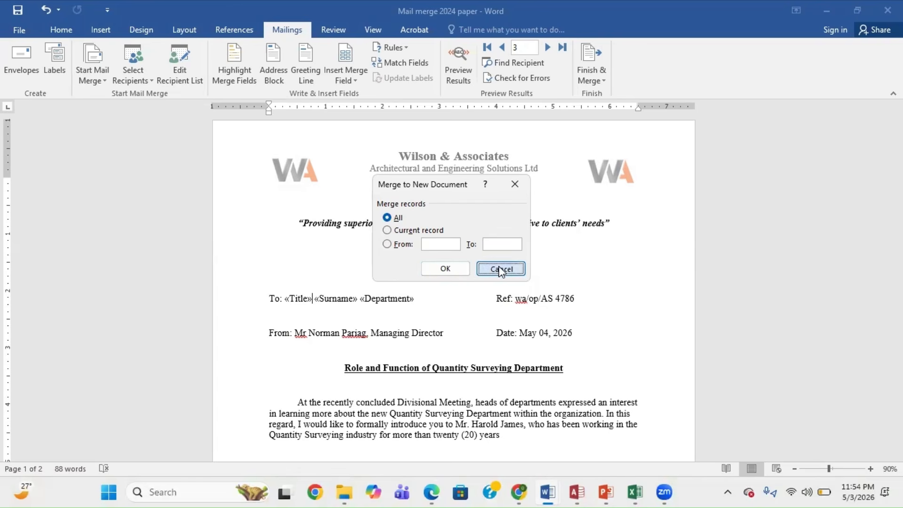
left_click(458, 66)
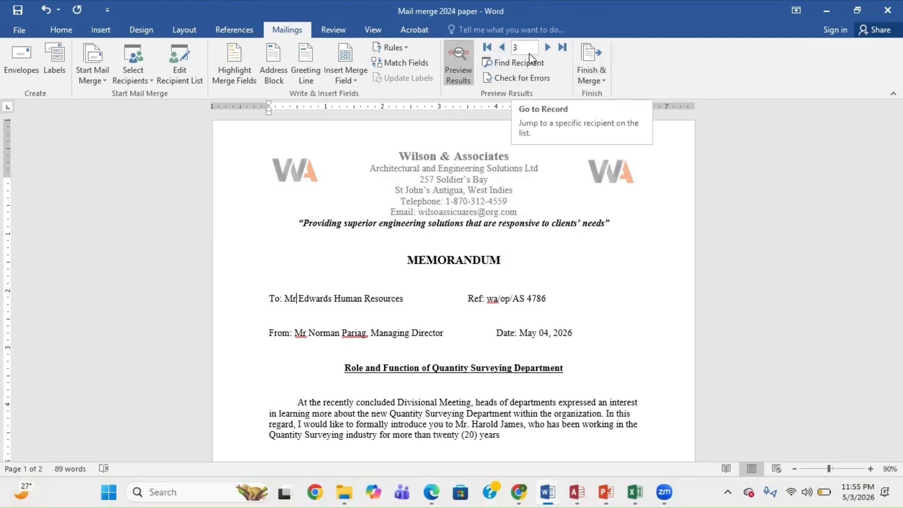
left_click(602, 82)
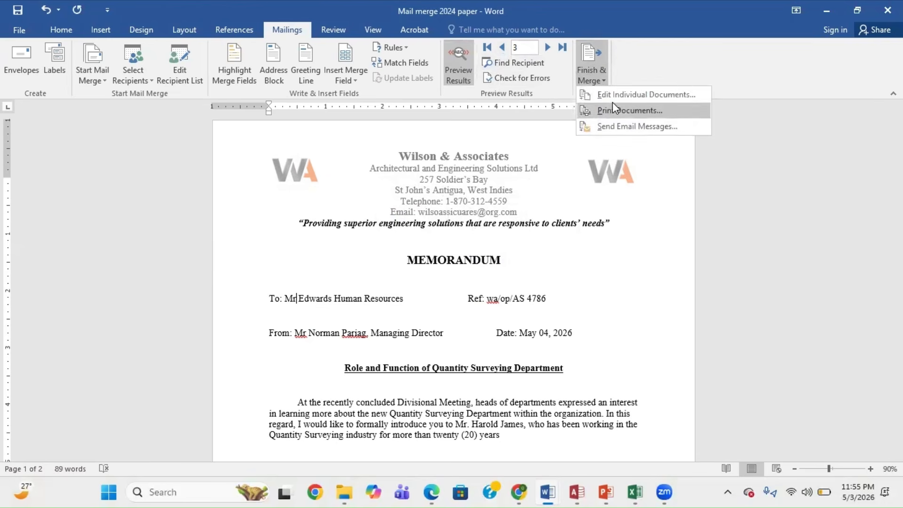
left_click(613, 96)
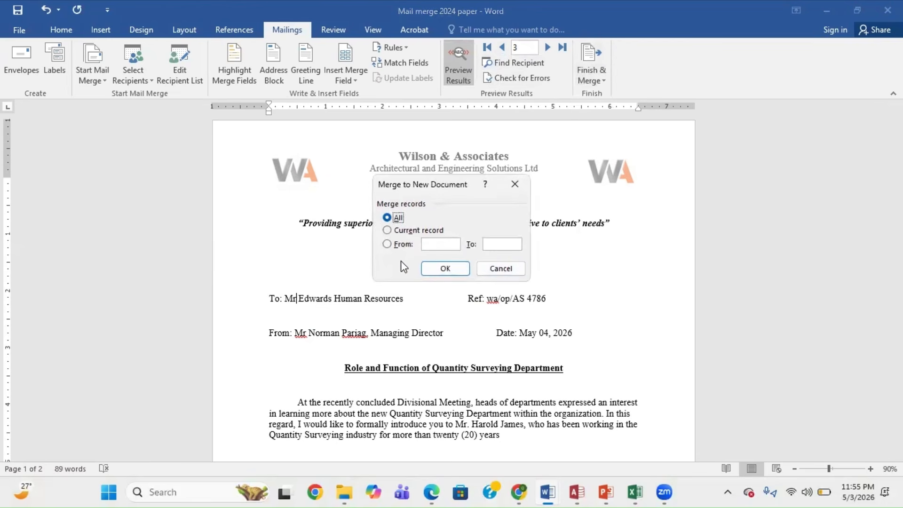
left_click(401, 233)
left_click(500, 268)
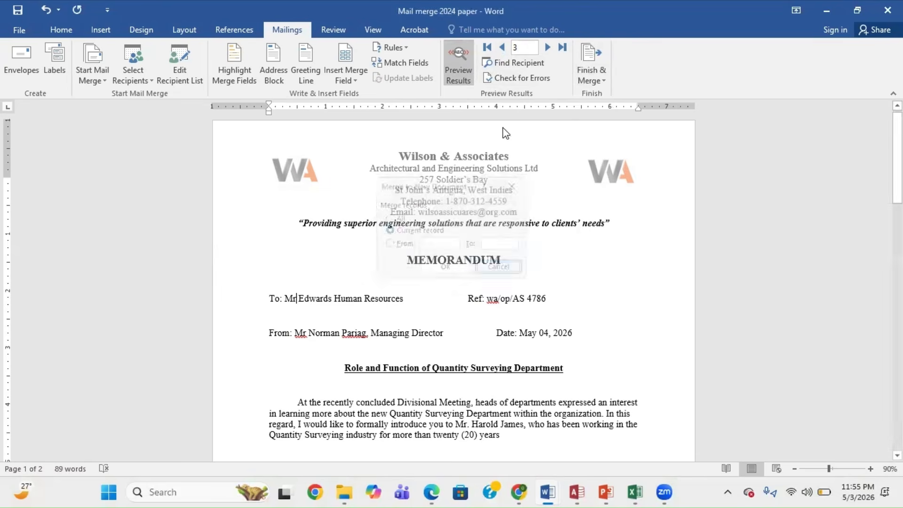
- Return the memo to showing its merge fields and merge all records into a new document
left_click(456, 65)
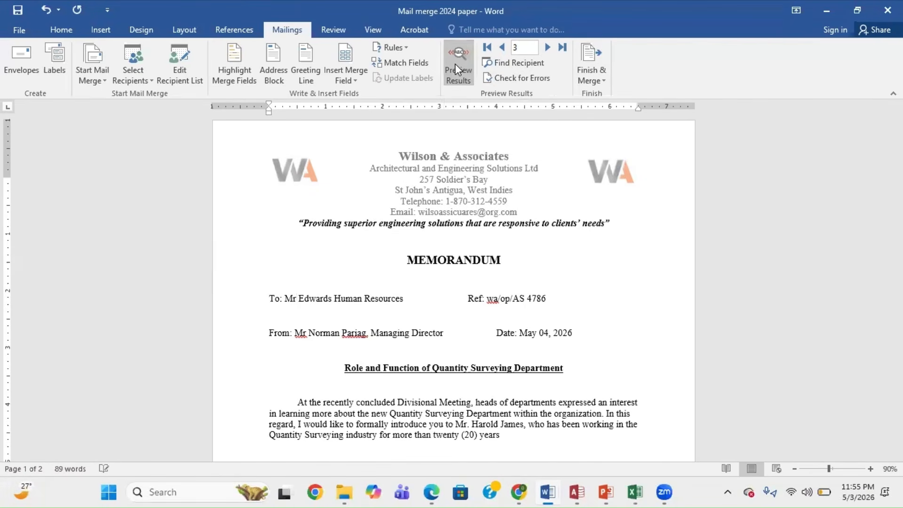
left_click(596, 79)
left_click(612, 96)
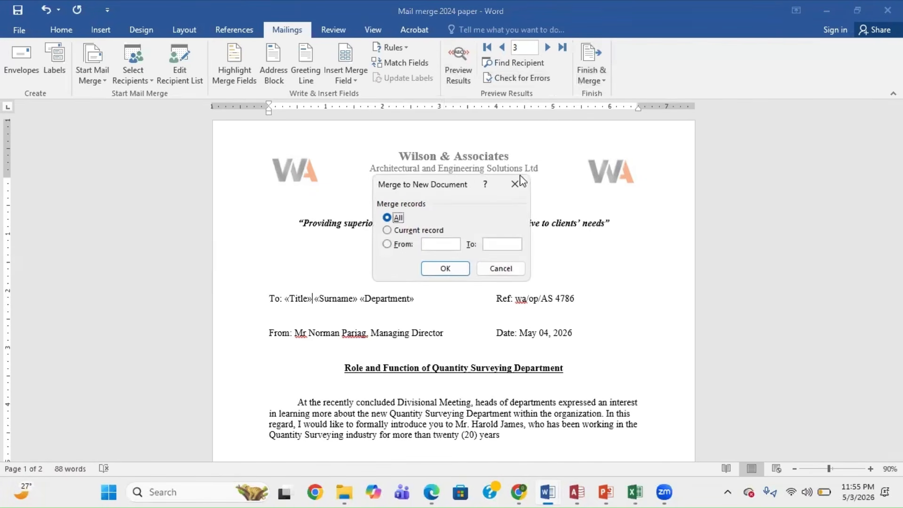
left_click(442, 269)
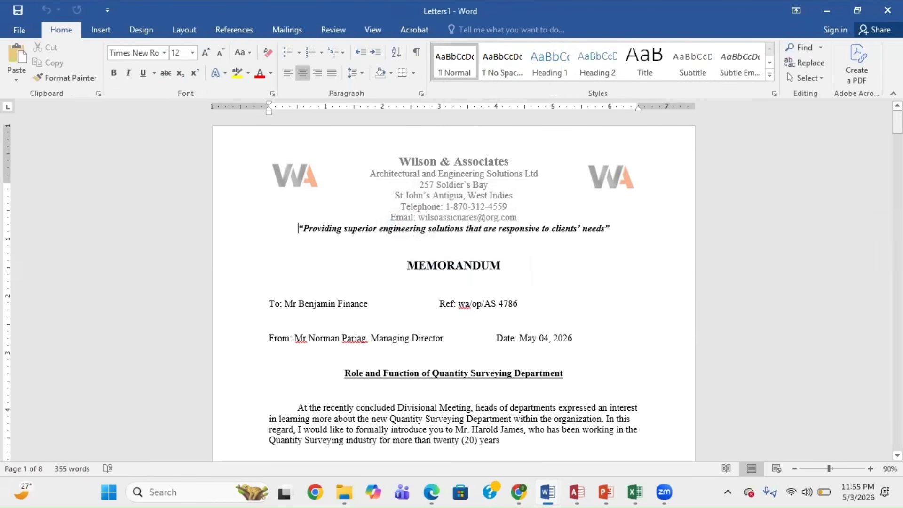
- Examine the merged memos from the first recipient to the last, checking each To line and the body text
left_click_drag(898, 124, 880, 63)
scroll(454, 282, "down", 15)
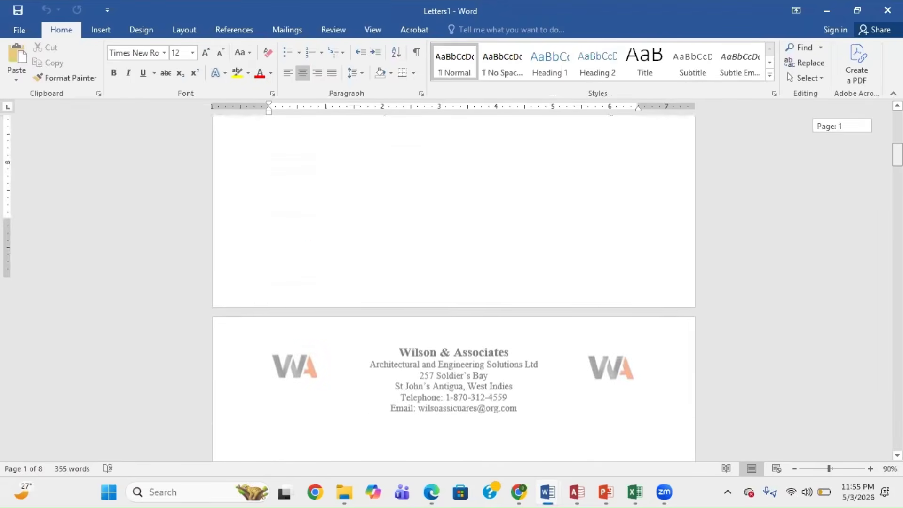
scroll(453, 283, "down", 2)
scroll(454, 282, "up", 20)
scroll(453, 282, "up", 3)
scroll(454, 282, "down", 10)
scroll(454, 282, "up", 10)
scroll(454, 282, "down", 6)
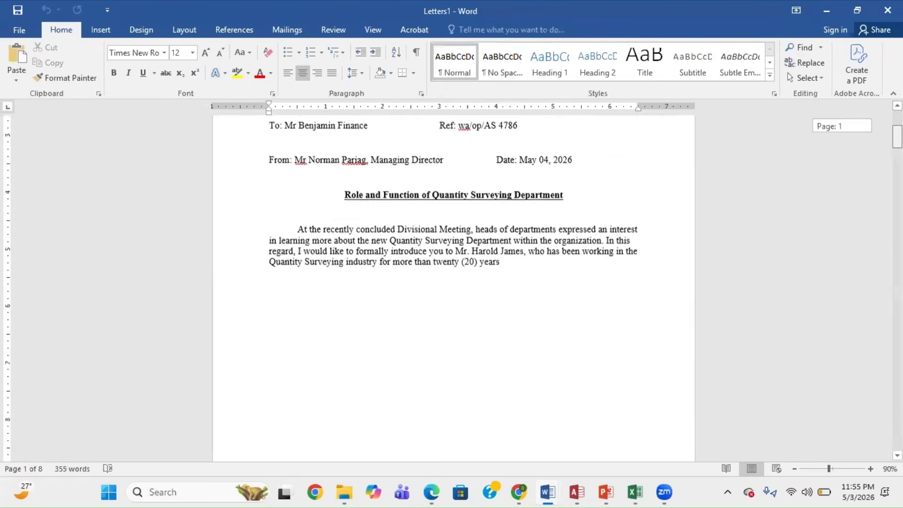
scroll(453, 282, "up", 7)
scroll(454, 282, "down", 3)
scroll(454, 282, "up", 3)
scroll(454, 282, "down", 2)
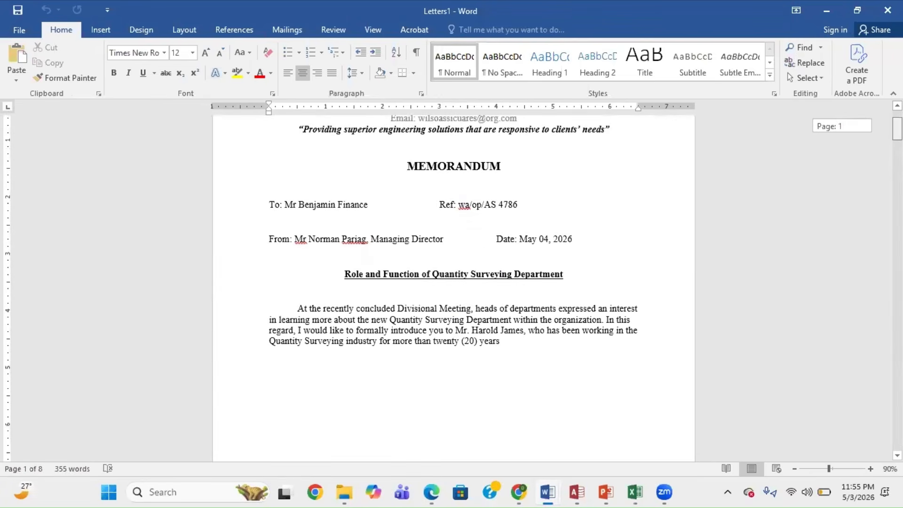
scroll(454, 282, "down", 1)
scroll(453, 283, "down", 12)
scroll(454, 282, "down", 9)
scroll(454, 283, "down", 10)
scroll(454, 283, "up", 8)
scroll(454, 283, "down", 15)
scroll(454, 283, "up", 5)
scroll(453, 282, "down", 9)
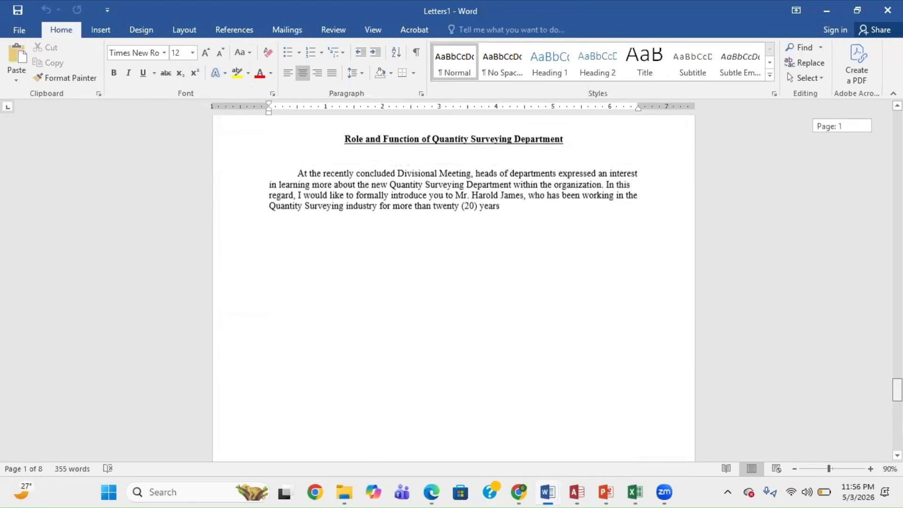
scroll(454, 282, "up", 4)
scroll(454, 282, "down", 10)
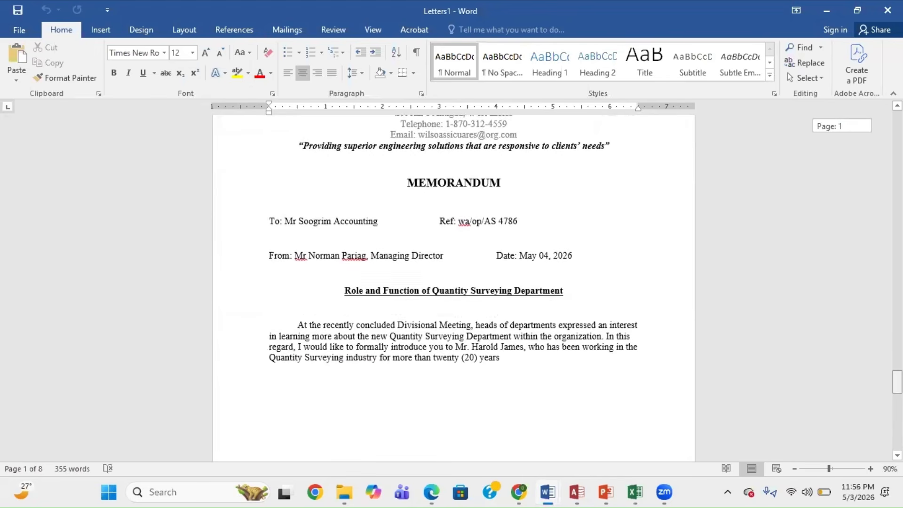
scroll(454, 282, "up", 20)
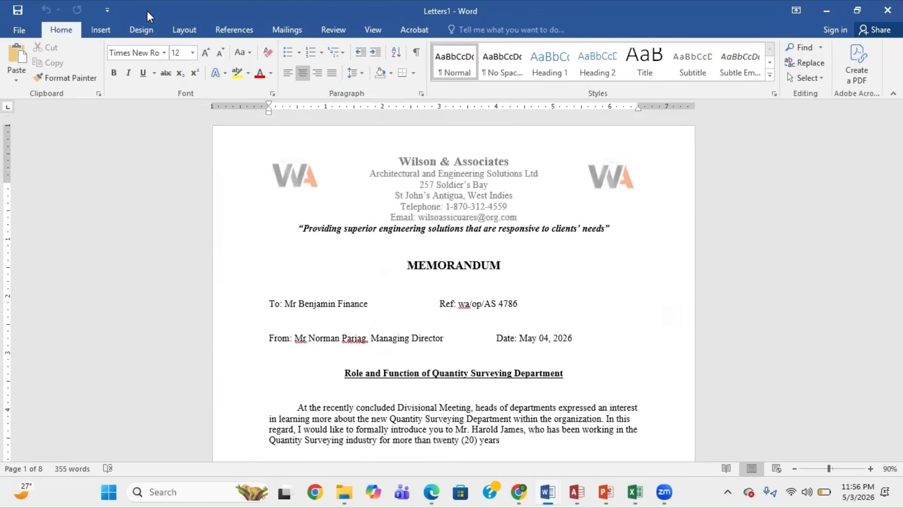
left_click(8, 27)
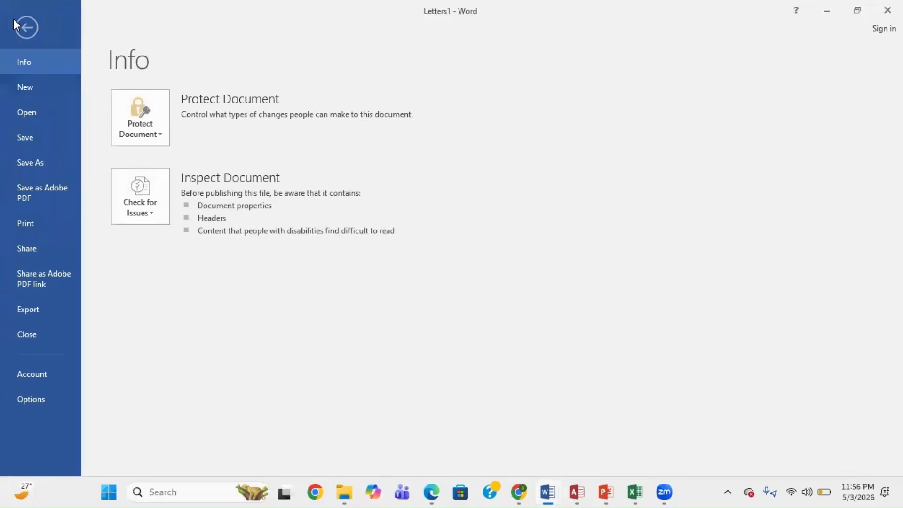
left_click(14, 21)
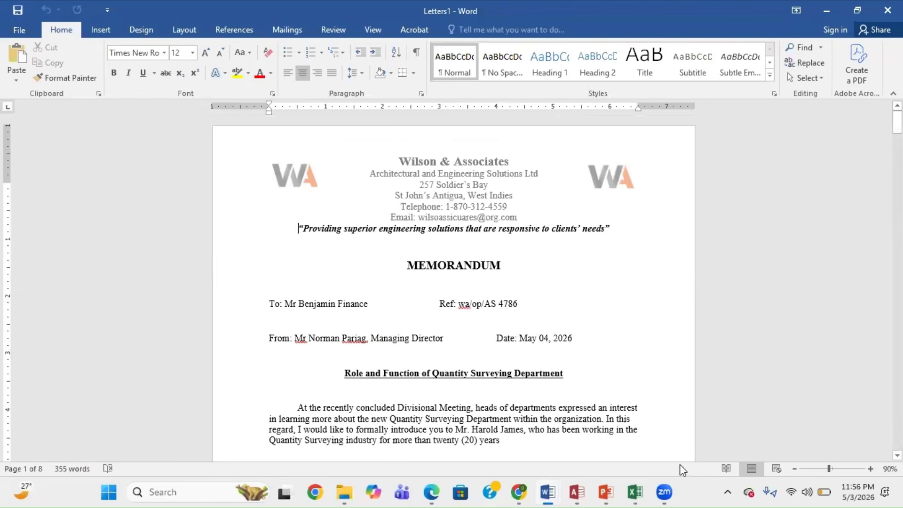
mouse_move(614, 487)
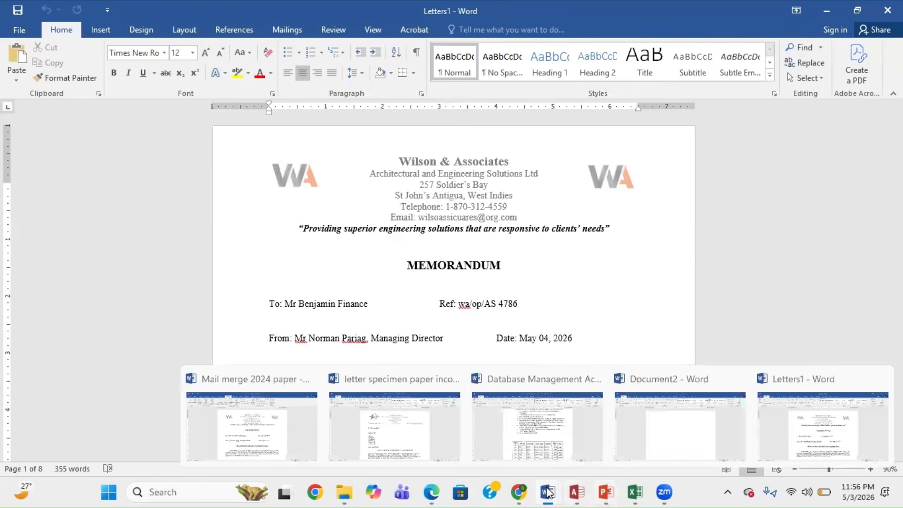
- Switch to Edge and bring up the 2026 EDPM specimen paper in a maximized window
left_click(437, 493)
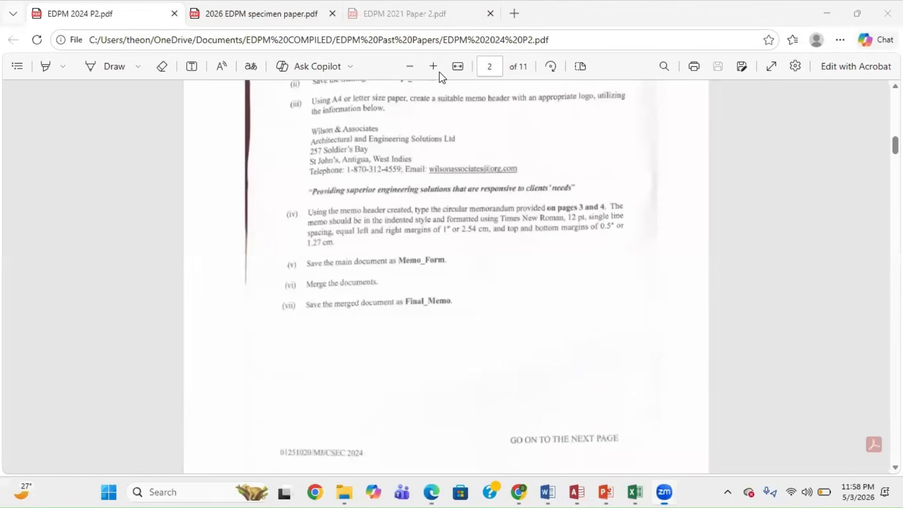
left_click(86, 7)
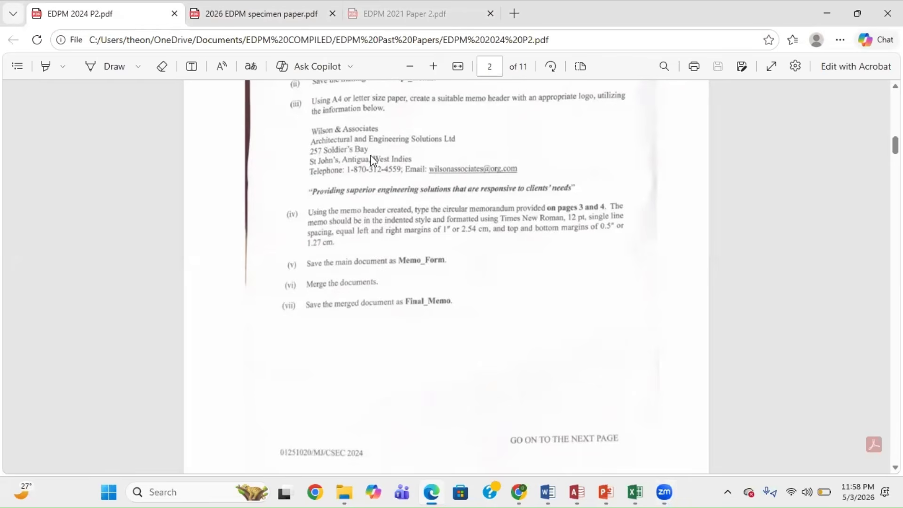
left_click(761, 1)
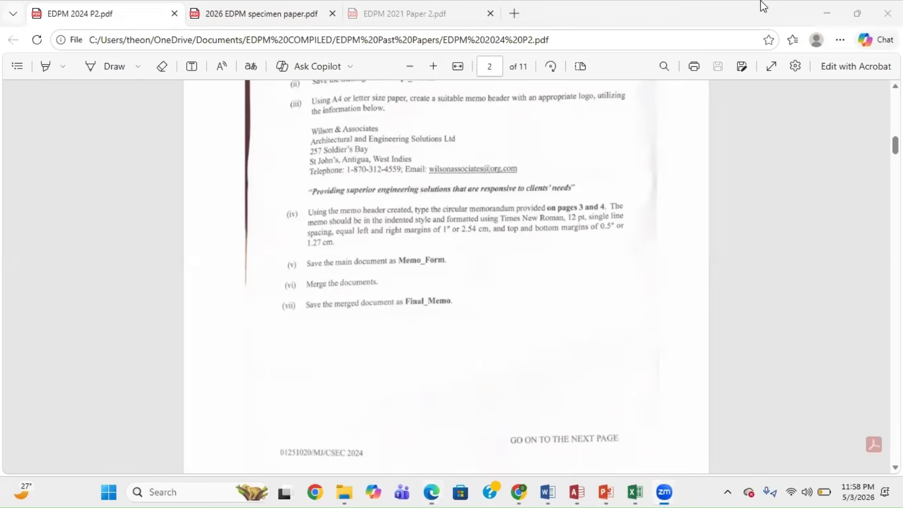
key("super+Right")
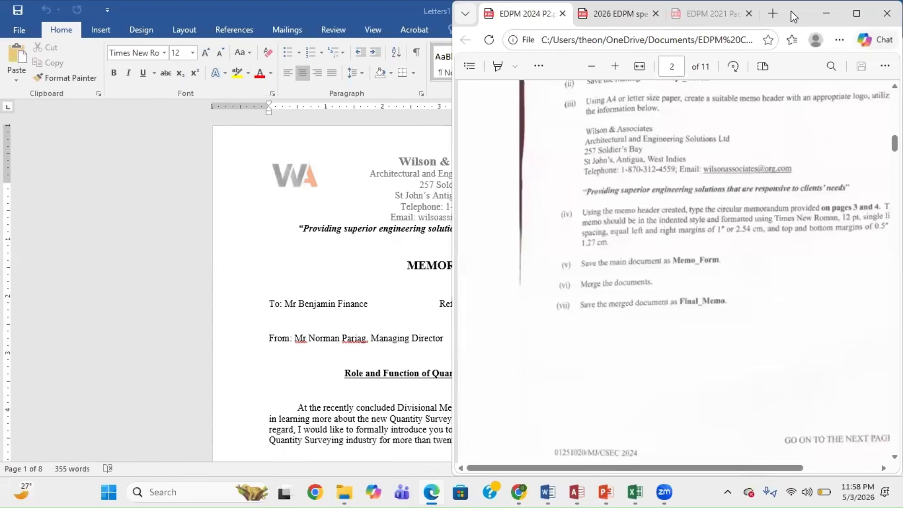
left_click_drag(795, 17, 633, 142)
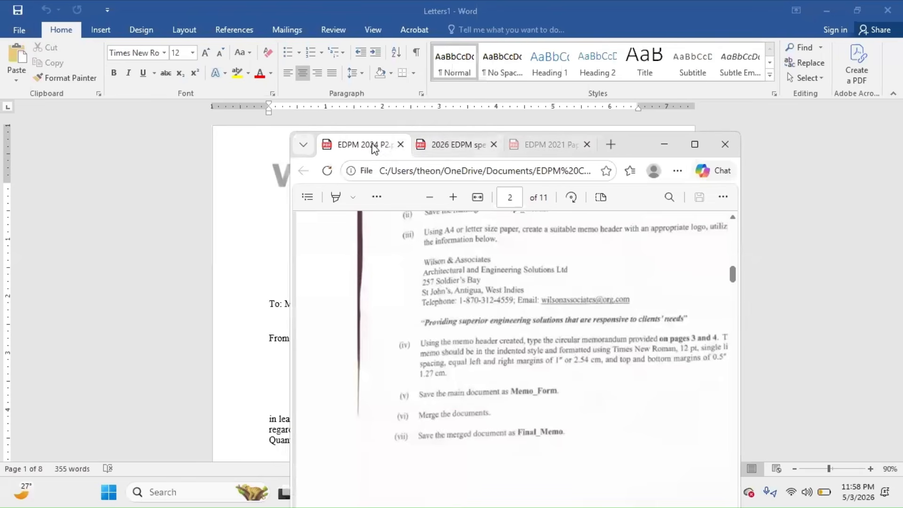
left_click(428, 149)
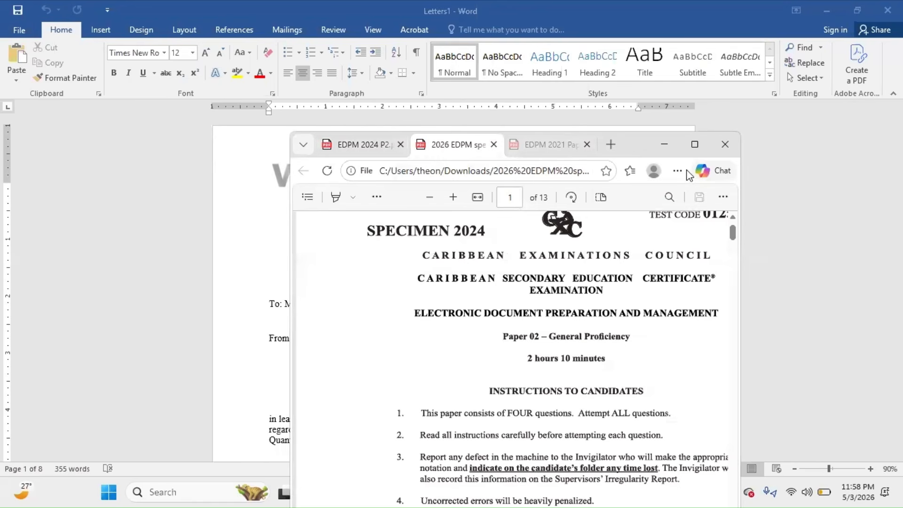
left_click(691, 146)
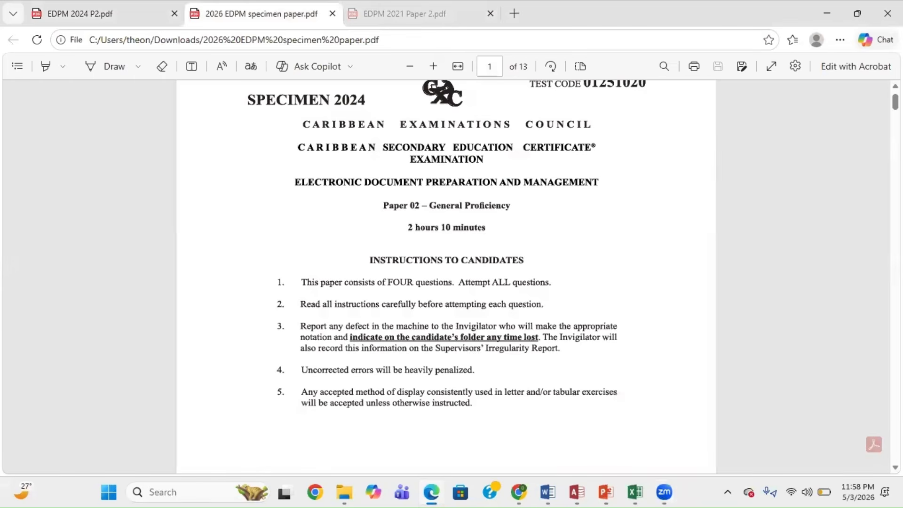
- Read the Question 1 instructions on page 2 of the specimen paper and the handwritten letter manuscript on page 3
scroll(446, 278, "down", 12)
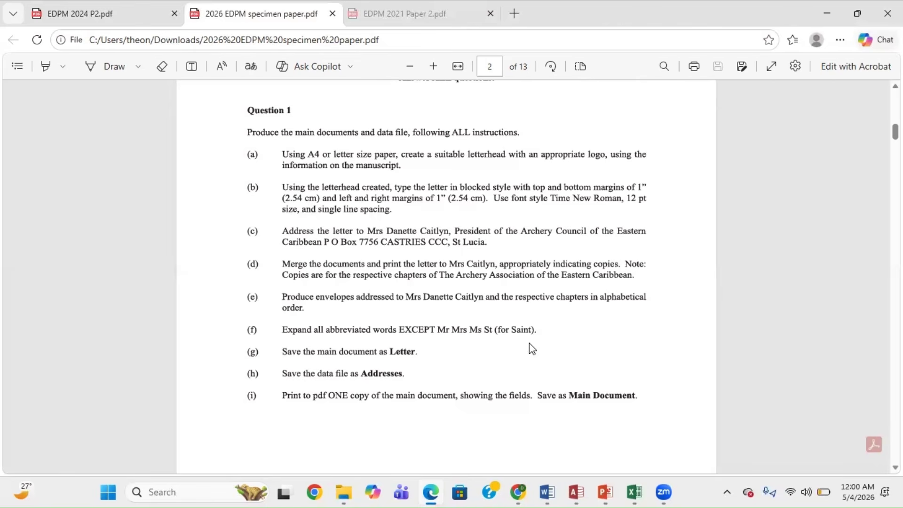
mouse_move(547, 493)
left_click_drag(896, 132, 895, 160)
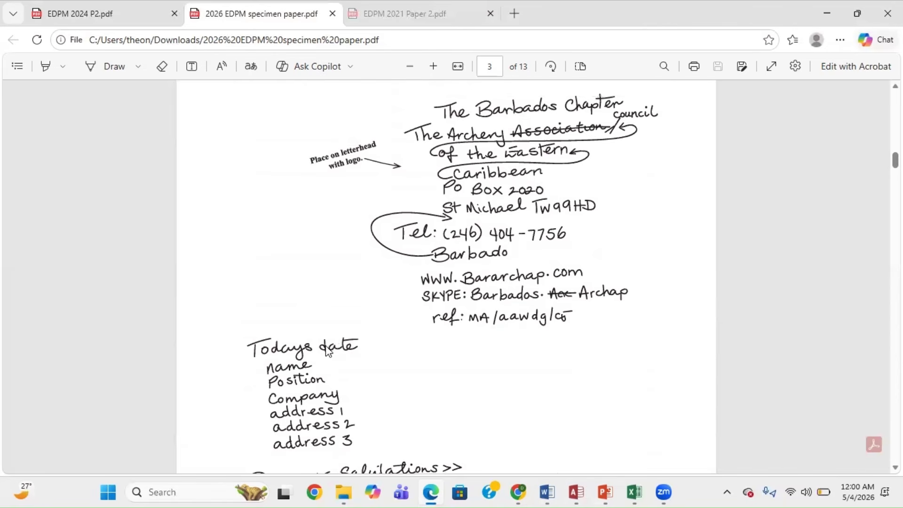
scroll(319, 359, "down", 4)
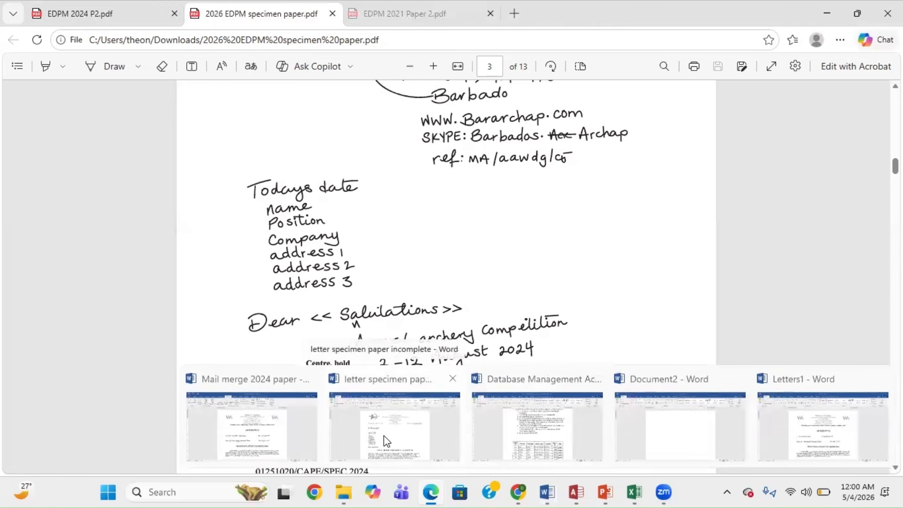
- Switch to the "letter specimen paper incomplete" document in Word and examine its recipient merge fields
left_click(384, 436)
scroll(453, 289, "down", 1)
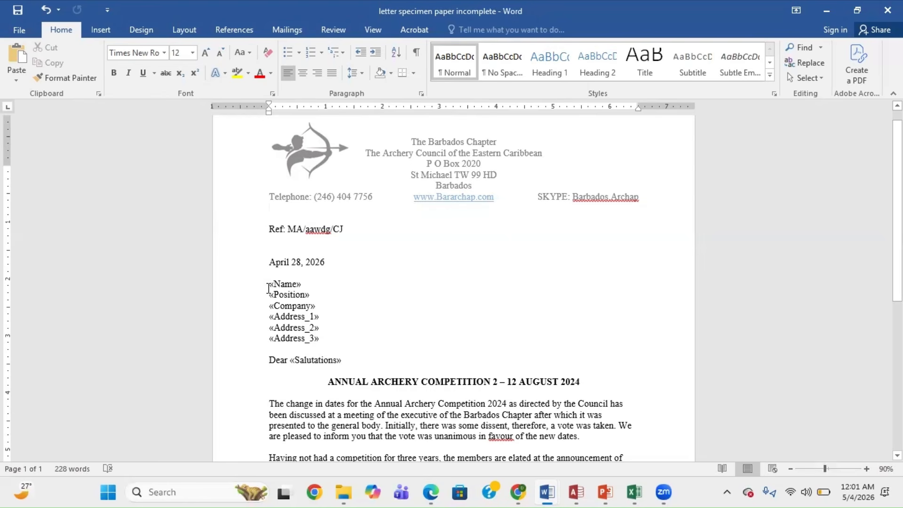
- Delete the six recipient merge fields under the date and the Salutations field after "Dear" in the letter
left_click_drag(269, 284, 328, 335)
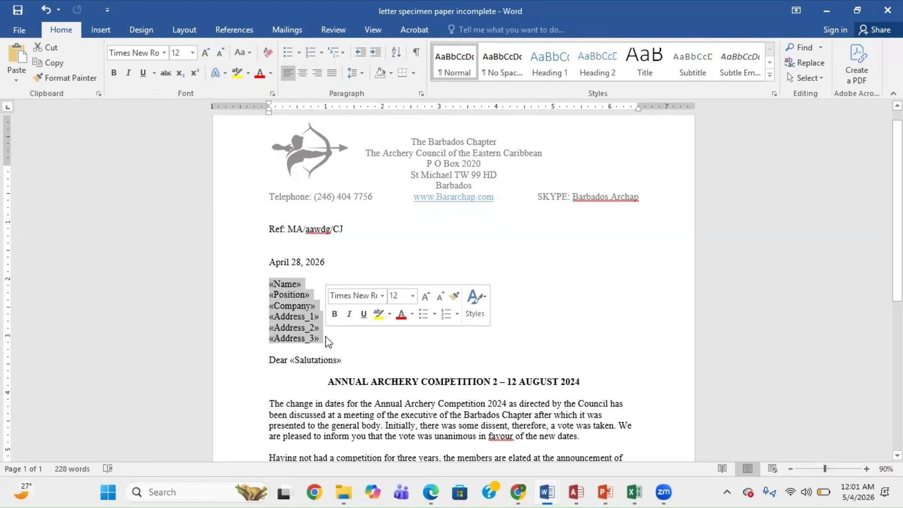
key("Delete")
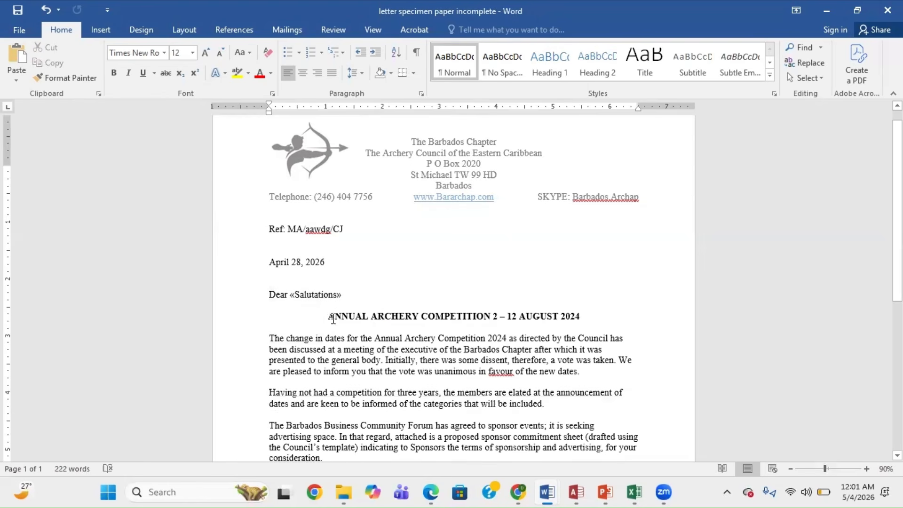
left_click(344, 295)
double_click(345, 295)
key("Delete")
left_click(419, 189)
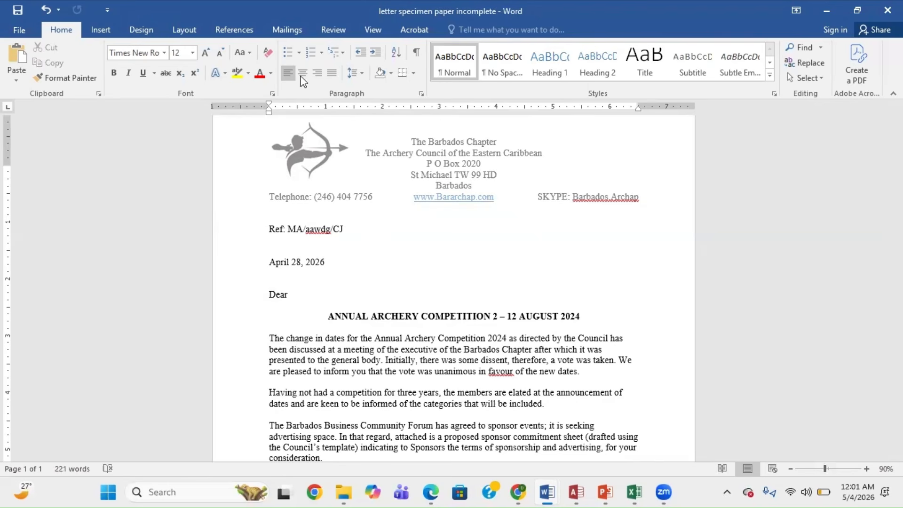
- Attach the existing "addresses" data source as the letter's recipient list
left_click(295, 34)
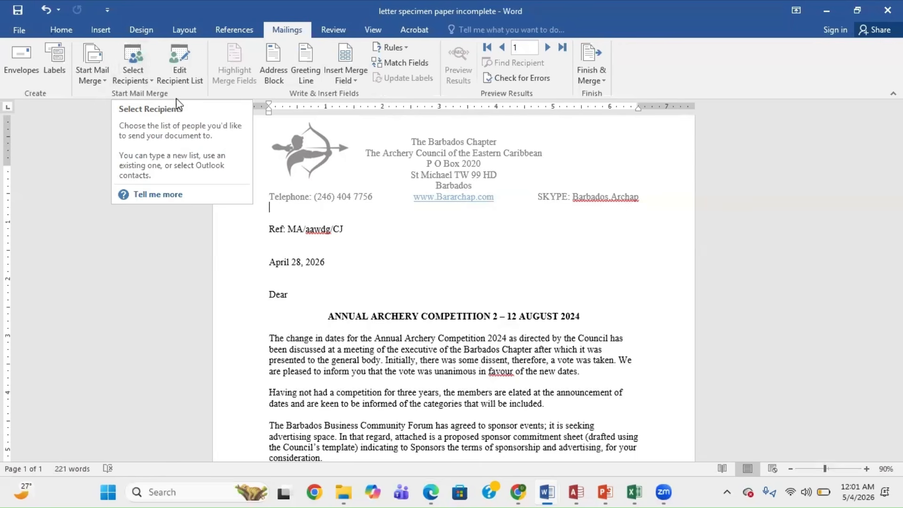
left_click(143, 78)
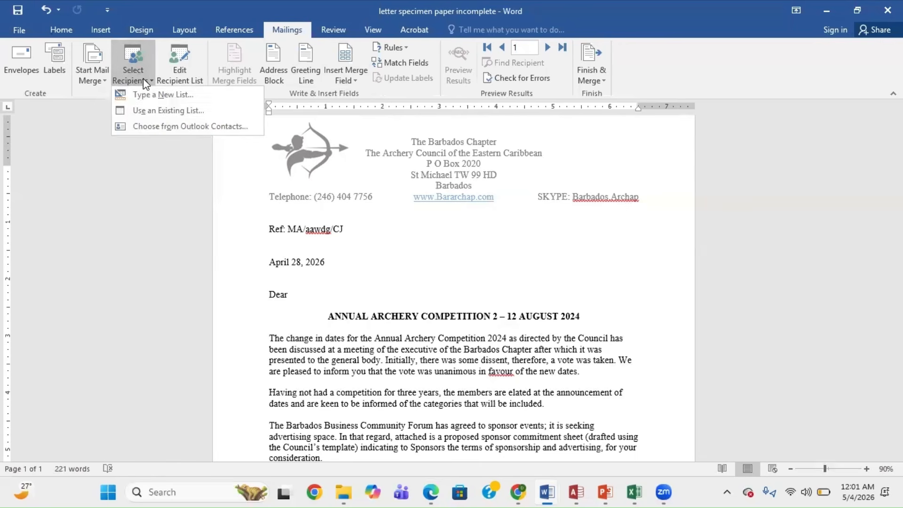
left_click(159, 108)
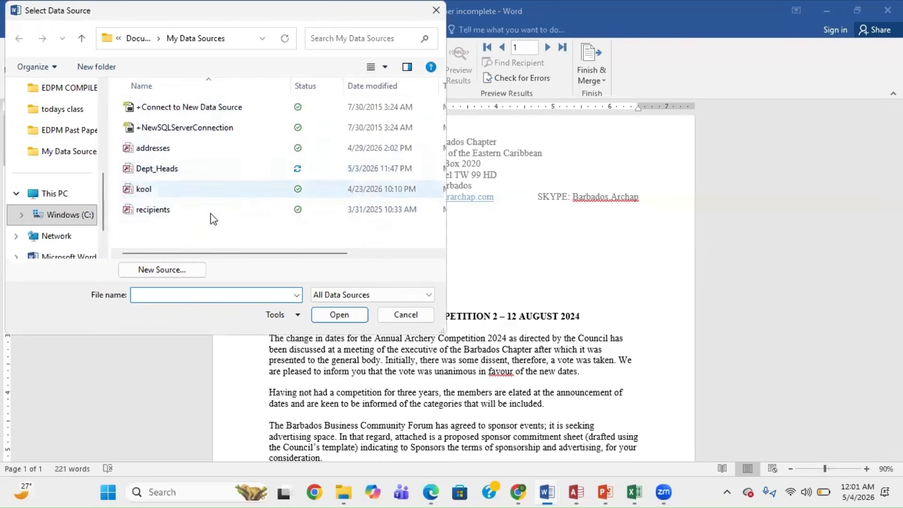
double_click(169, 148)
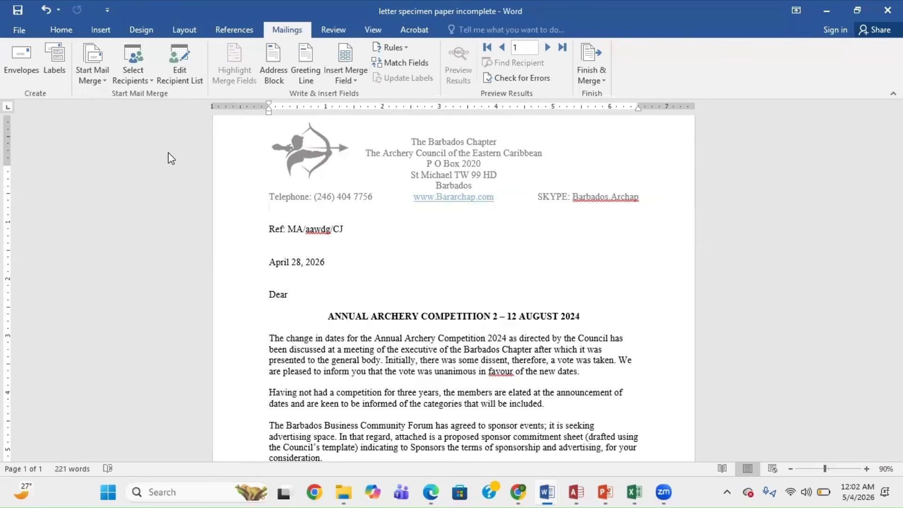
left_click(348, 79)
left_click(355, 95)
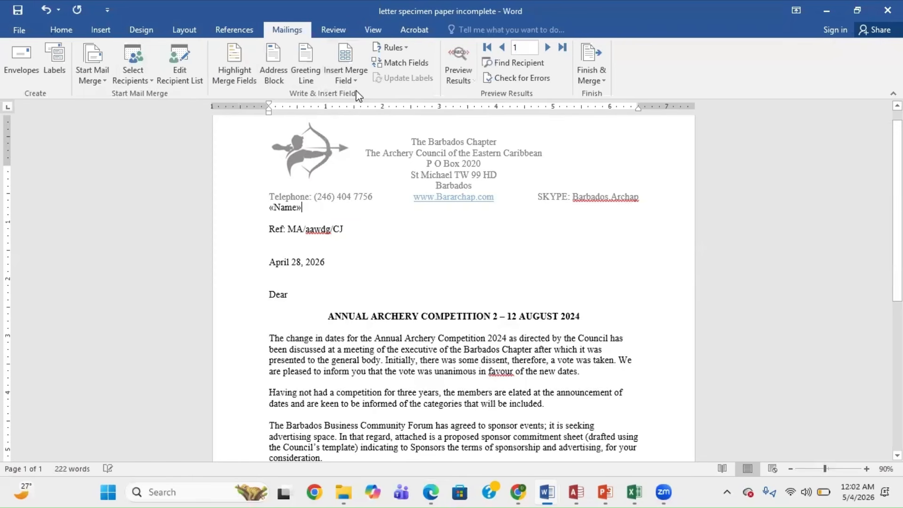
key("BackSpace")
key("BackSpace")
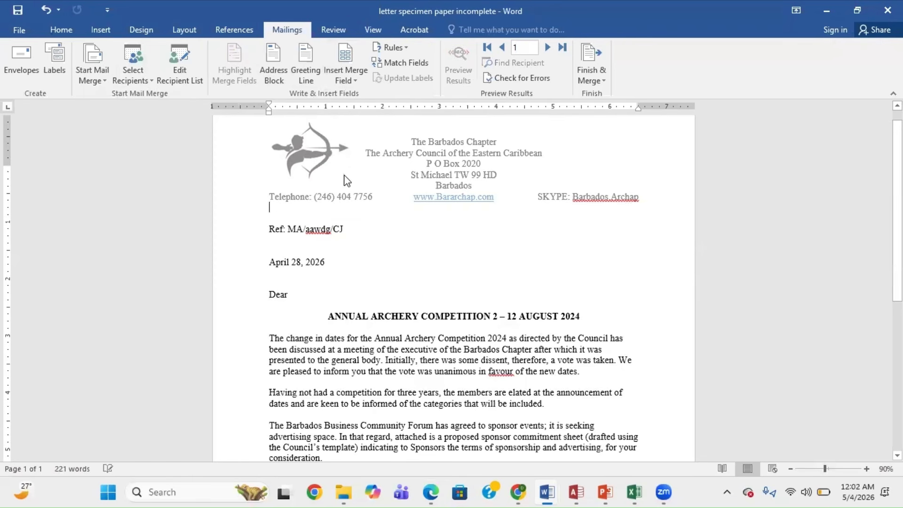
- Insert the Name, Position and Company merge fields on separate lines below the letter's reference line
left_click(354, 236)
key("Return")
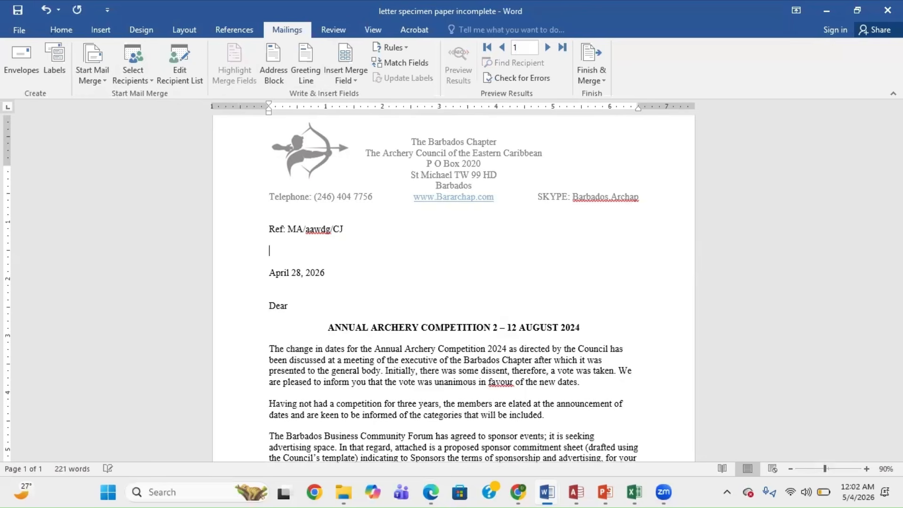
left_click(359, 81)
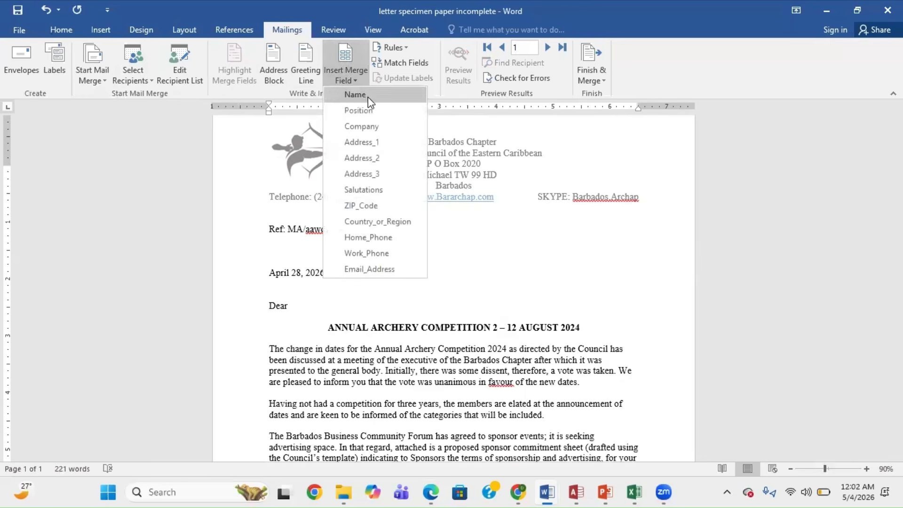
left_click(367, 96)
key("Return")
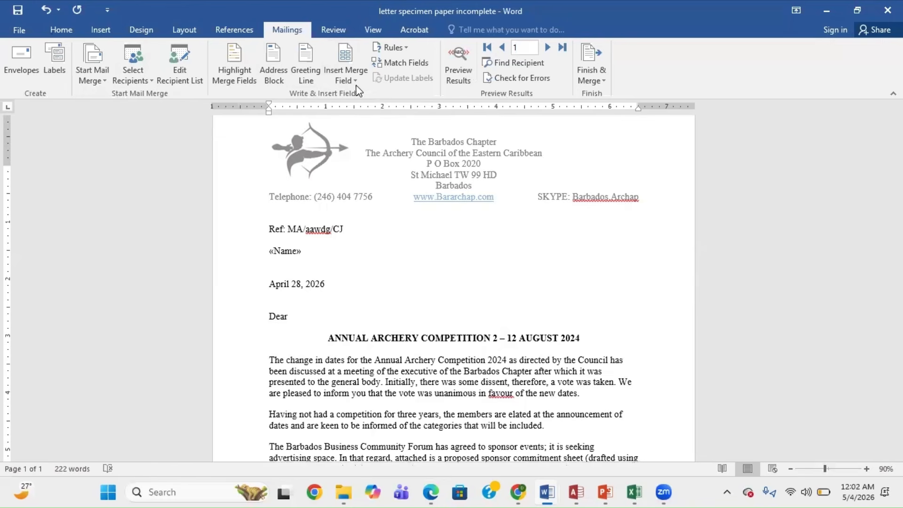
left_click(358, 81)
left_click(362, 112)
key("Return")
left_click(358, 81)
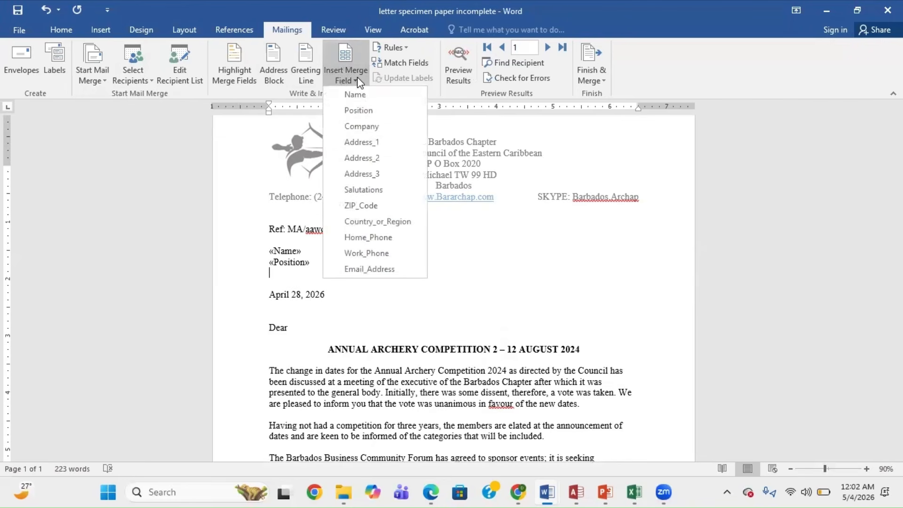
left_click(363, 126)
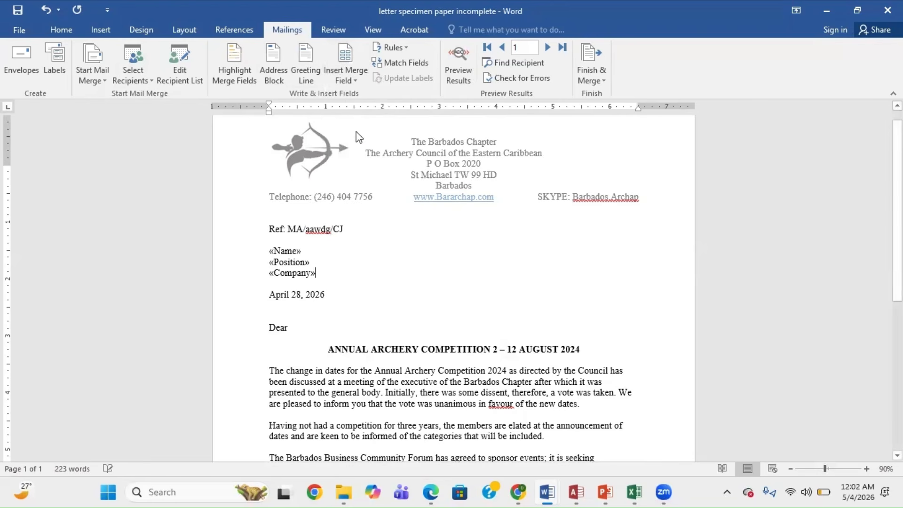
- Insert the Address_1, Address_2 and Address_3 merge fields on separate lines below the Company field
key("Return")
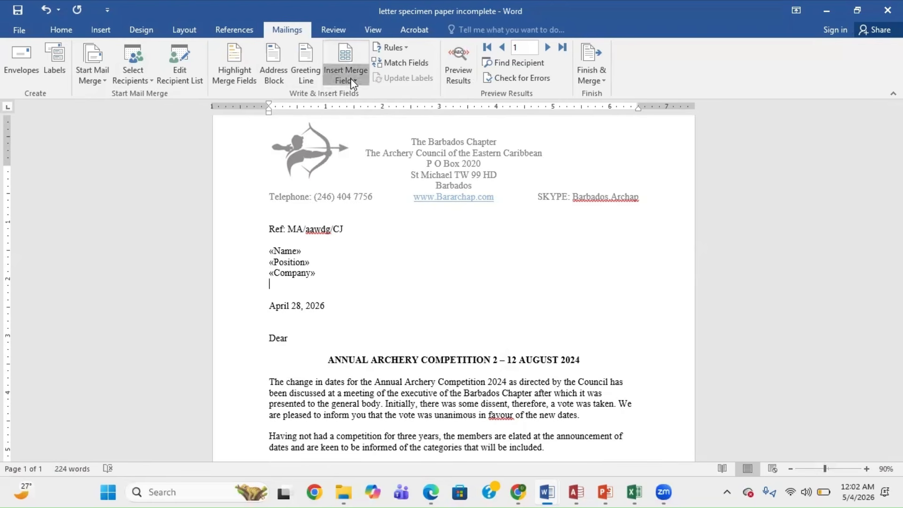
left_click(351, 78)
left_click(366, 141)
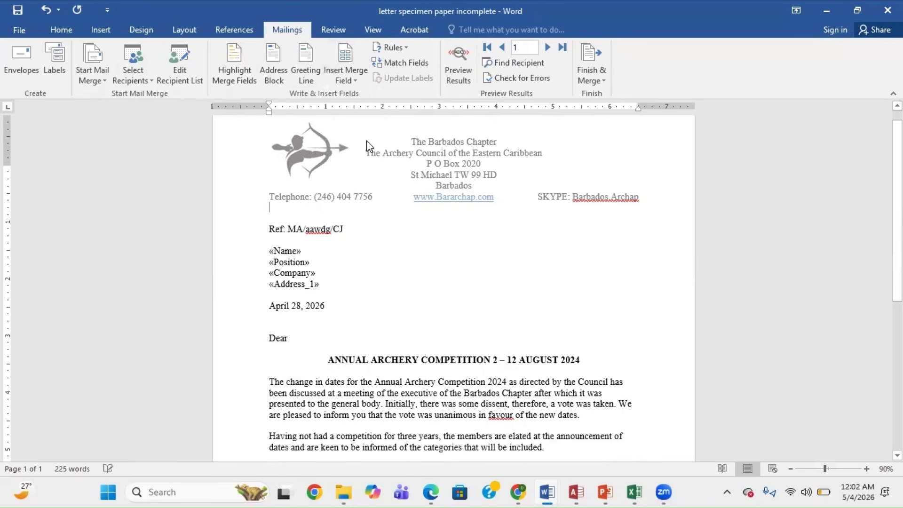
key("Return")
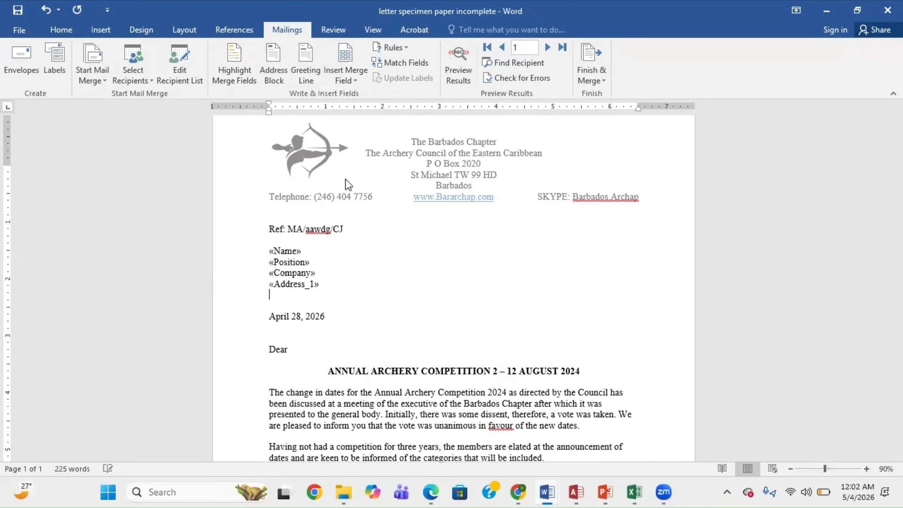
left_click(348, 80)
left_click(377, 159)
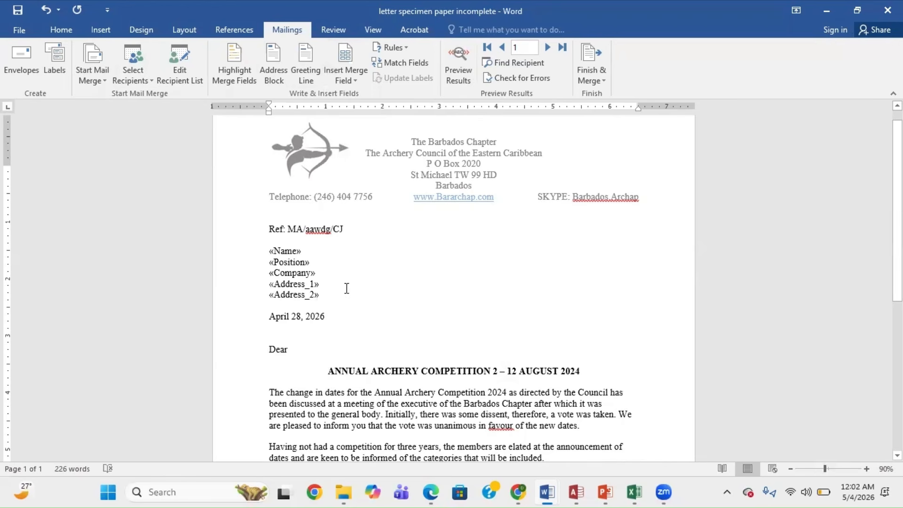
left_click(334, 302)
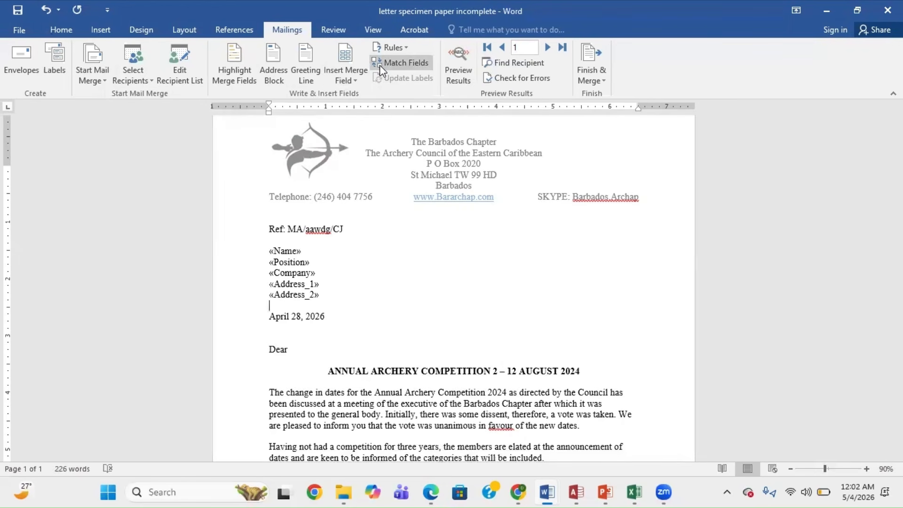
left_click(360, 75)
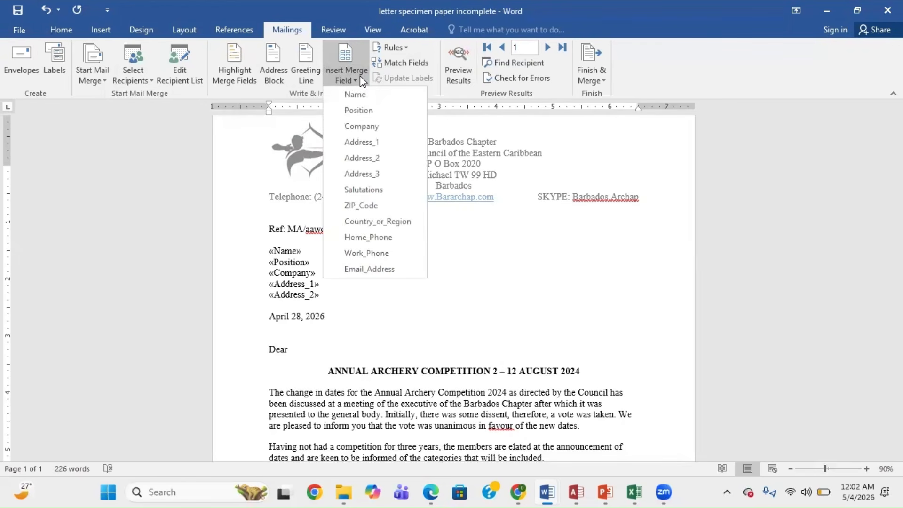
left_click(366, 173)
- Add a blank line above the date and insert the Salutations merge field after "Dear"
left_click(270, 318)
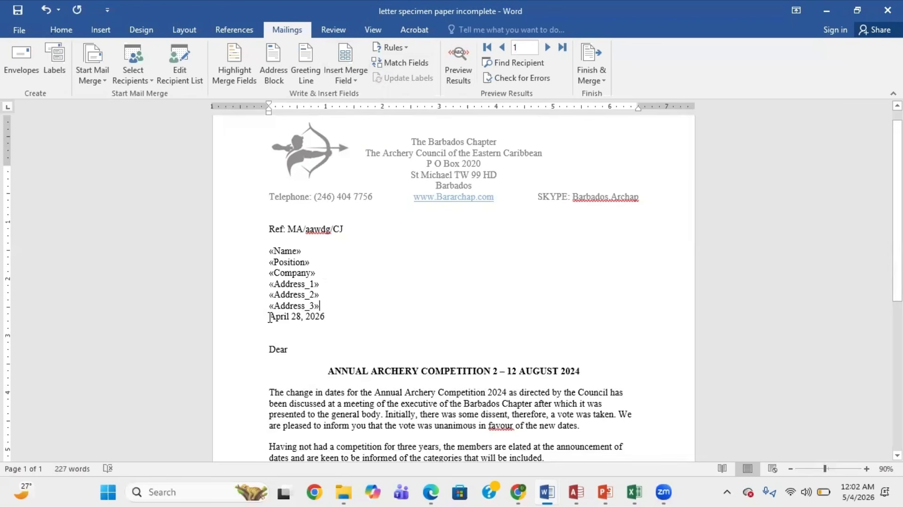
key("Return")
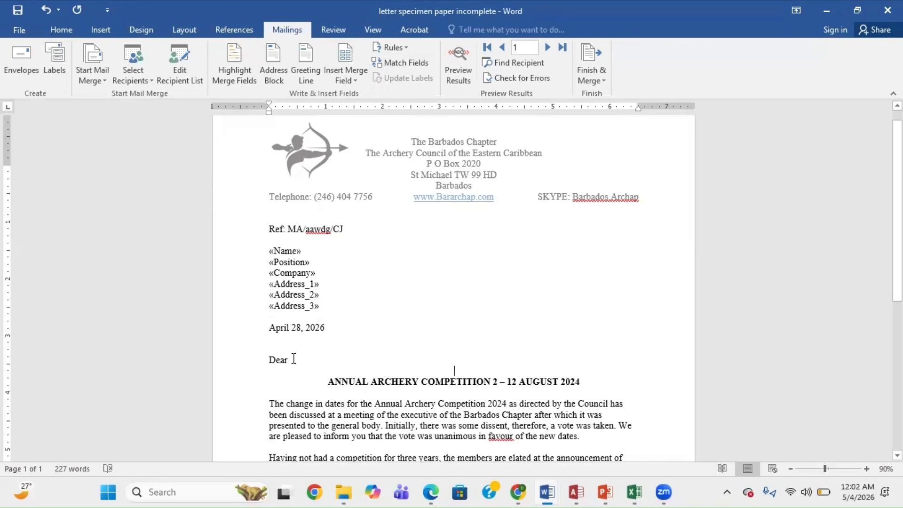
left_click(347, 80)
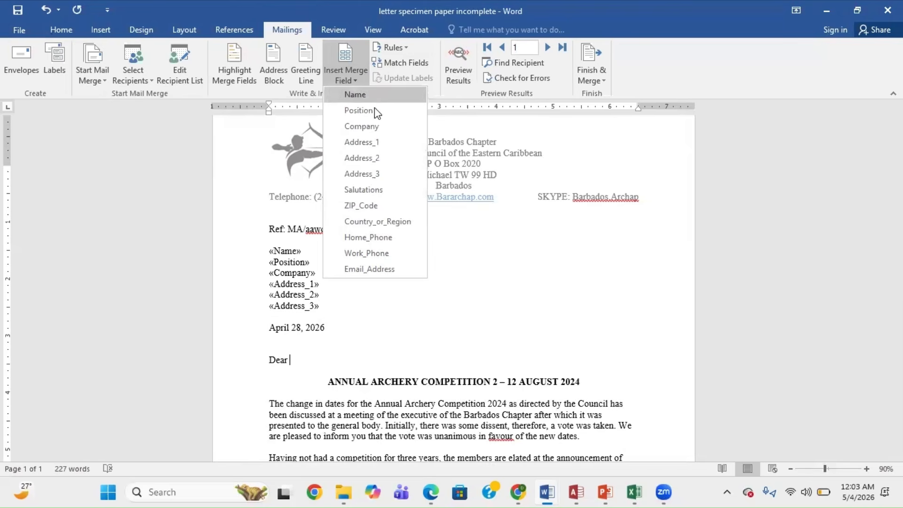
left_click(380, 185)
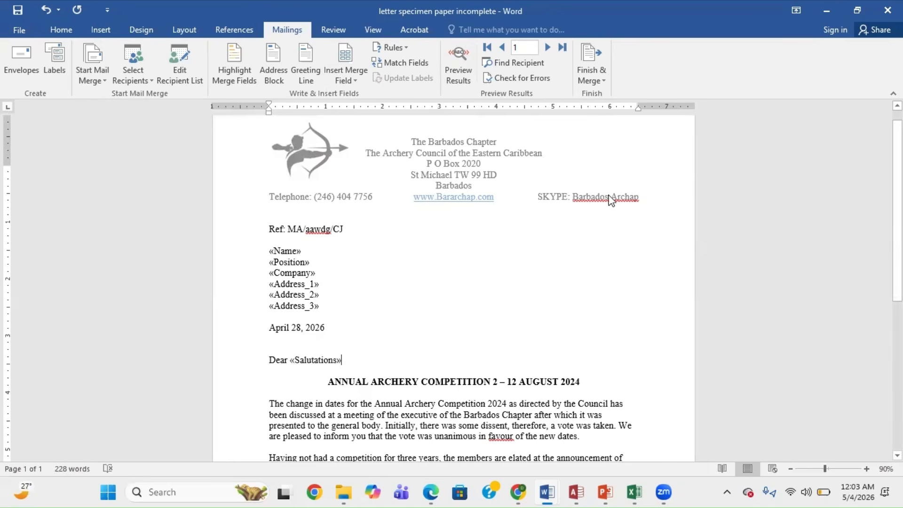
- Preview the merged letters from record 1 to record 6 and back, then return to showing the merge fields
left_click(463, 78)
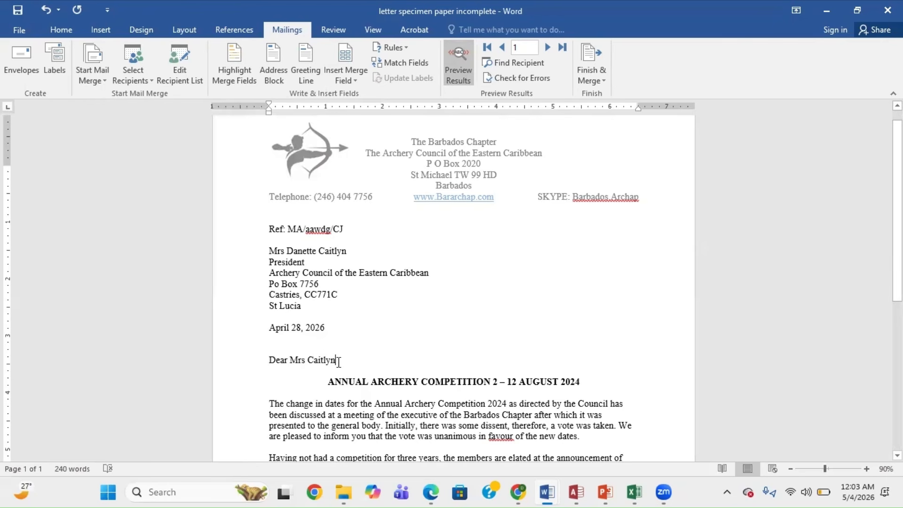
left_click(548, 47)
left_click(548, 47)
left_click(548, 47)
left_click(548, 48)
left_click(547, 48)
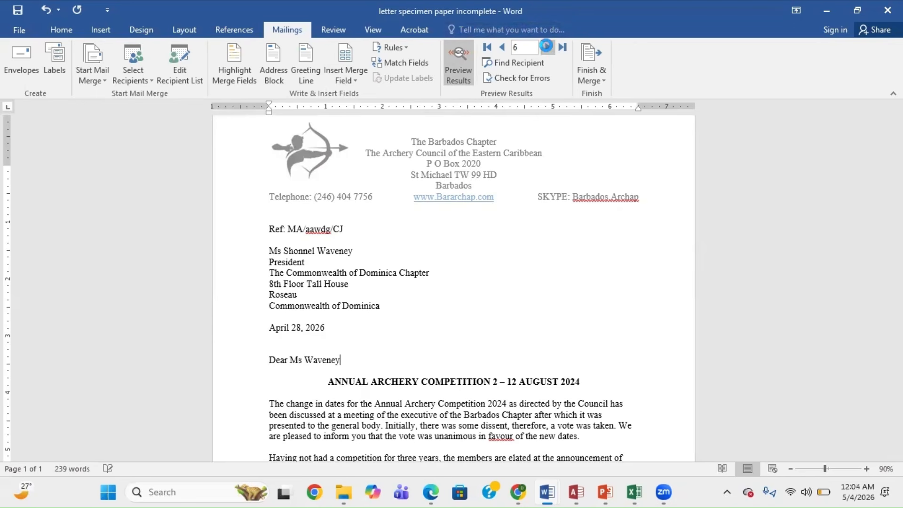
left_click(503, 48)
left_click(502, 47)
left_click(503, 47)
left_click(503, 47)
left_click(502, 48)
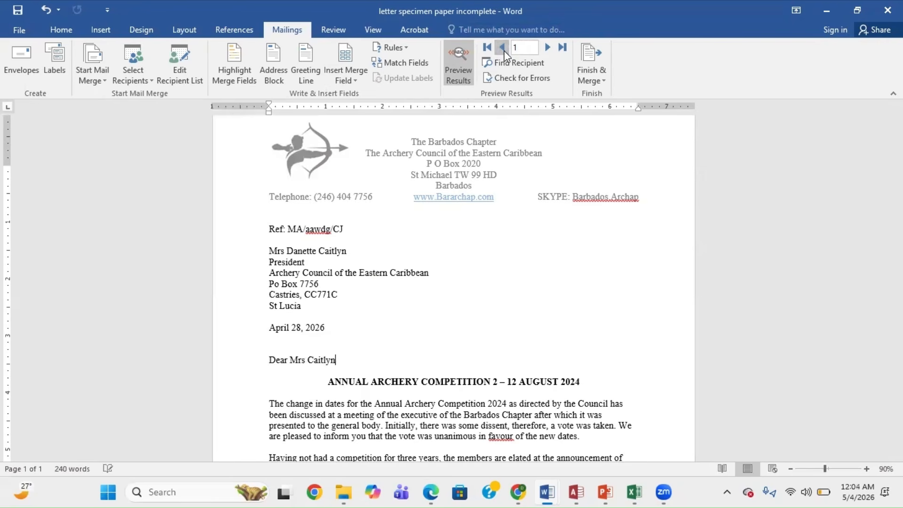
left_click(461, 65)
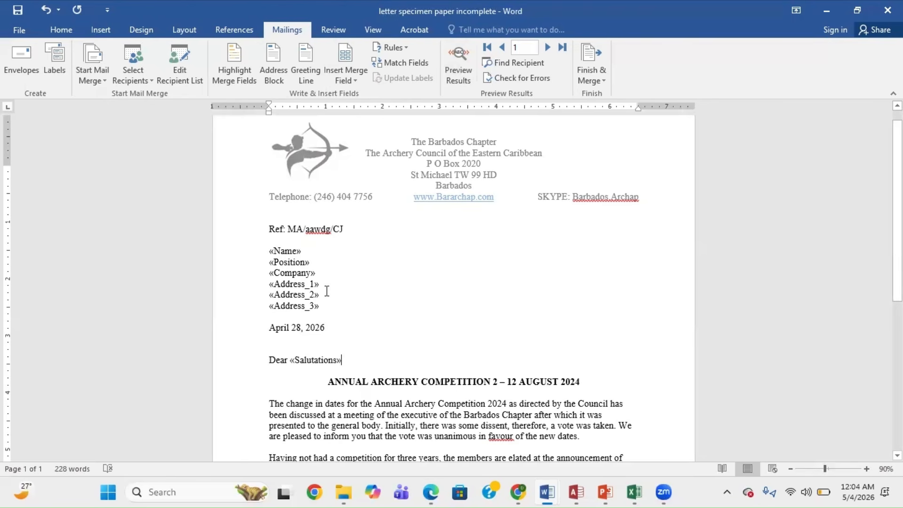
- Switch to Edge to reread the Question 1 instructions on page 2 of the specimen paper, then return to the letter in Word
left_click(434, 493)
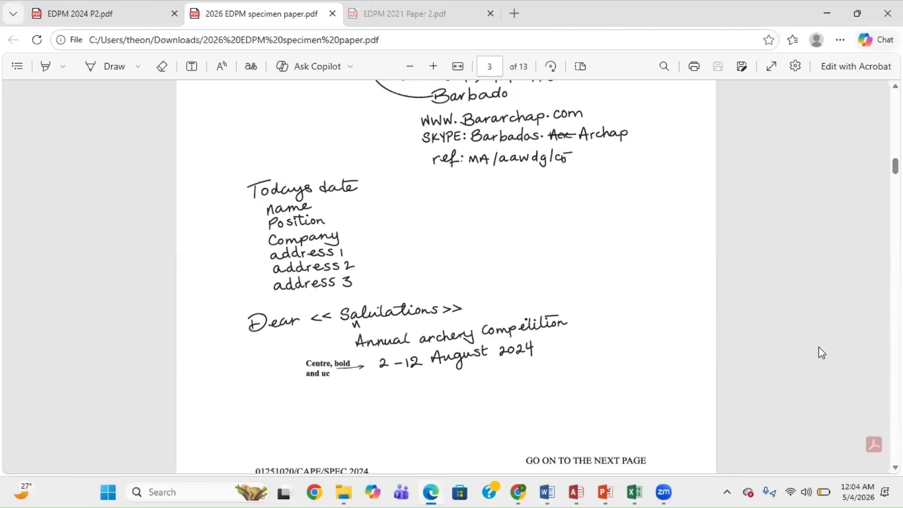
scroll(706, 386, "up", 10)
scroll(545, 362, "up", 5)
scroll(545, 362, "down", 3)
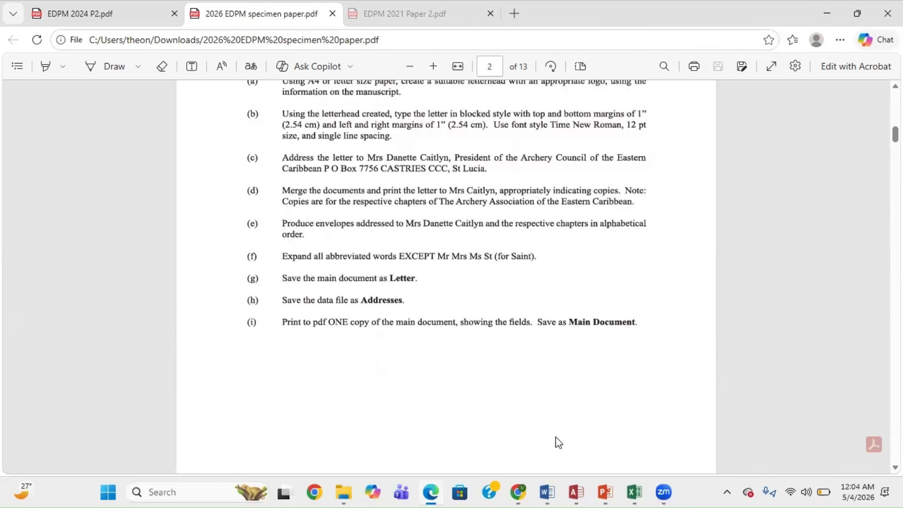
mouse_move(554, 492)
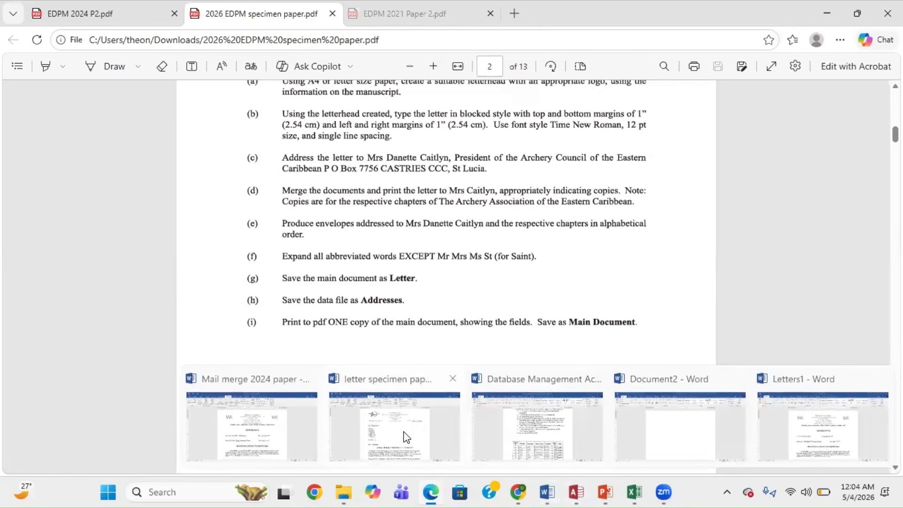
left_click(380, 445)
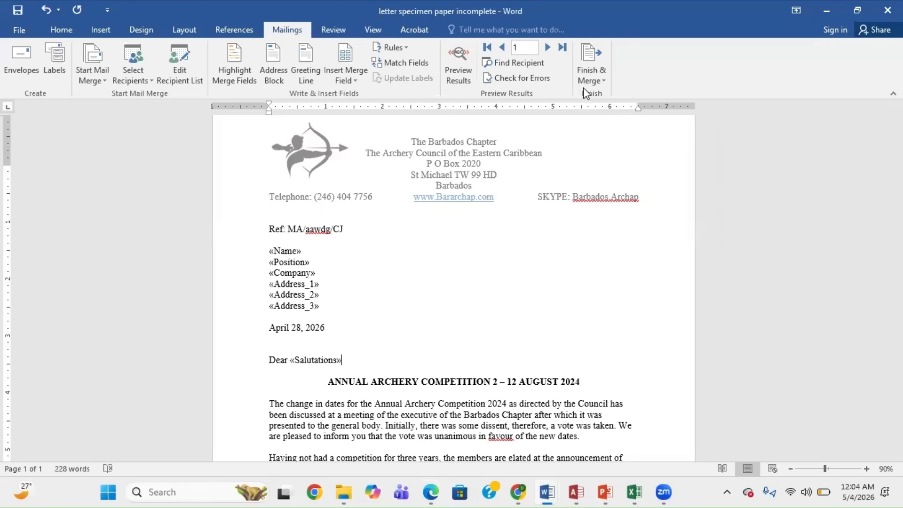
left_click(596, 79)
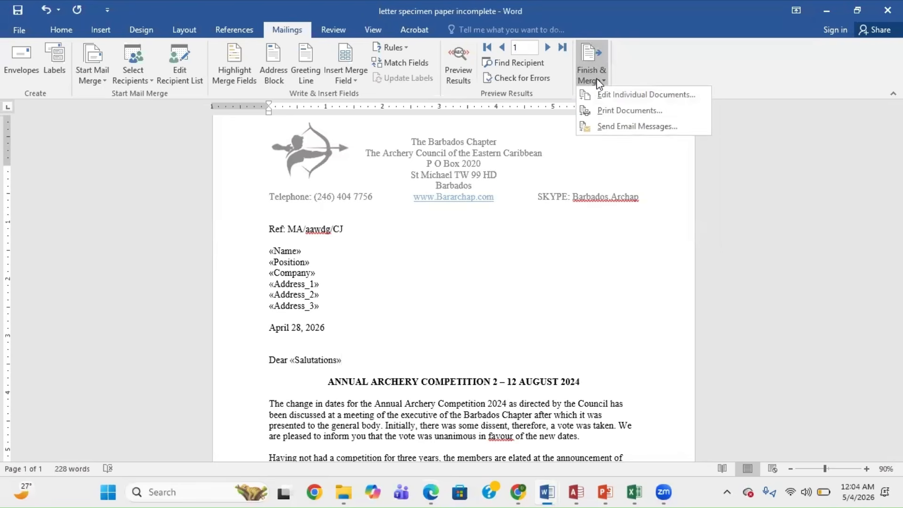
left_click(603, 92)
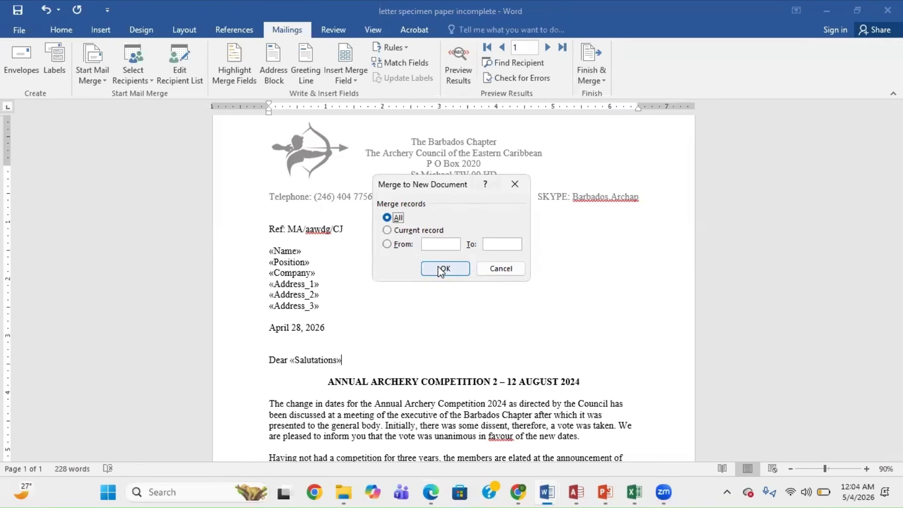
left_click(500, 272)
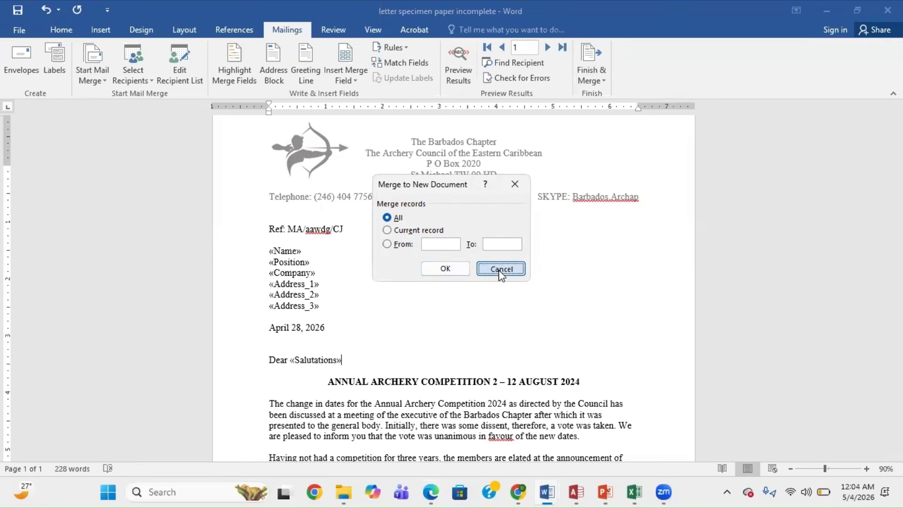
- Recheck the Question 1 merge and print instructions in Edge, then preview the first merged letter in Word and return to the merge fields
left_click(442, 493)
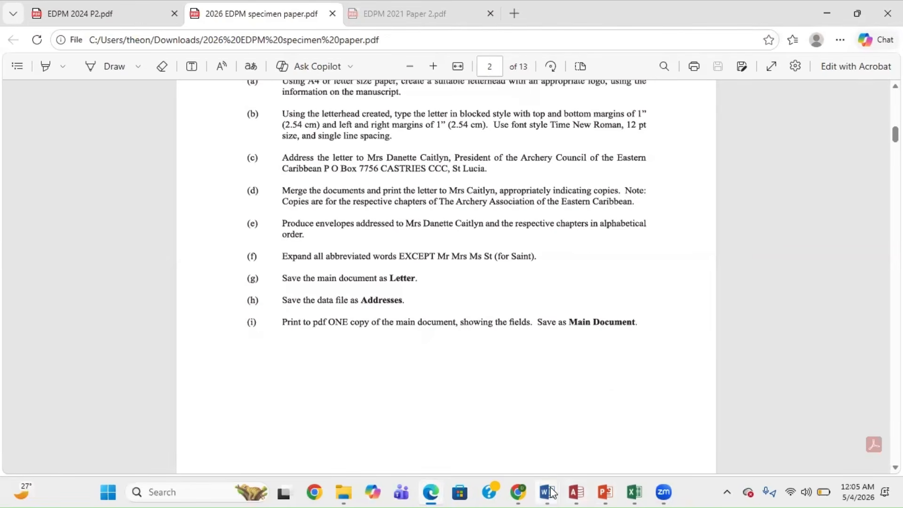
mouse_move(554, 493)
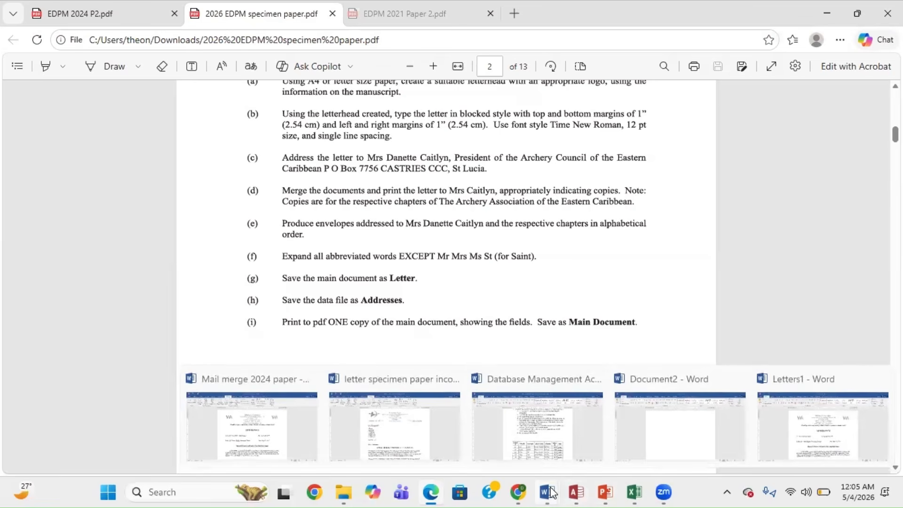
left_click(393, 430)
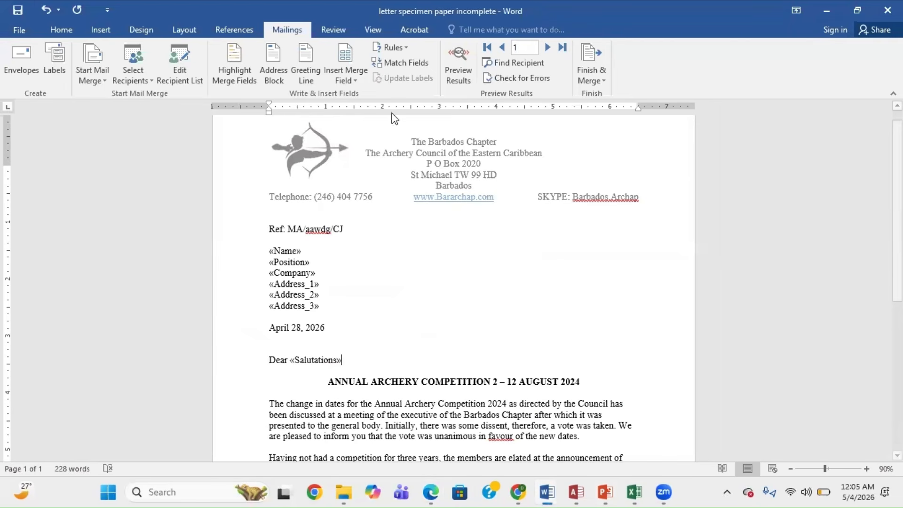
left_click(463, 60)
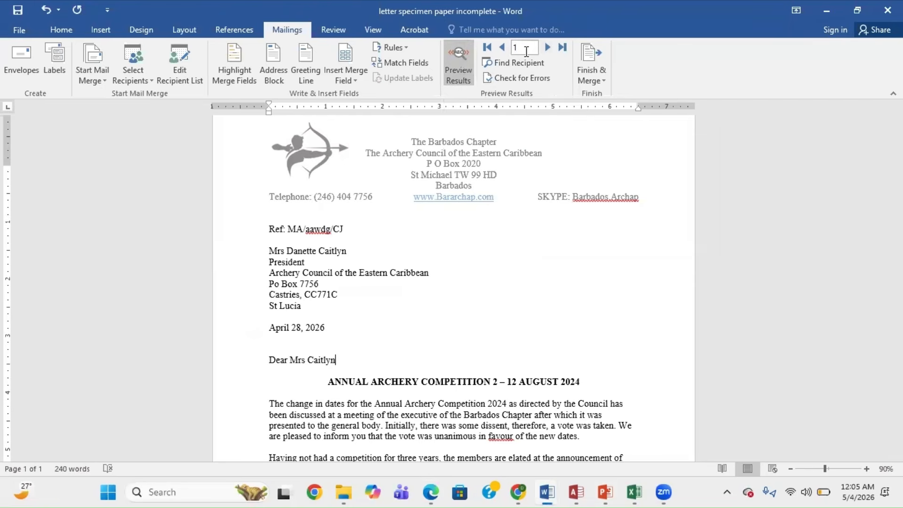
left_click(459, 72)
- Merge only the current record into a new document and look through the whole merged letter
left_click(595, 82)
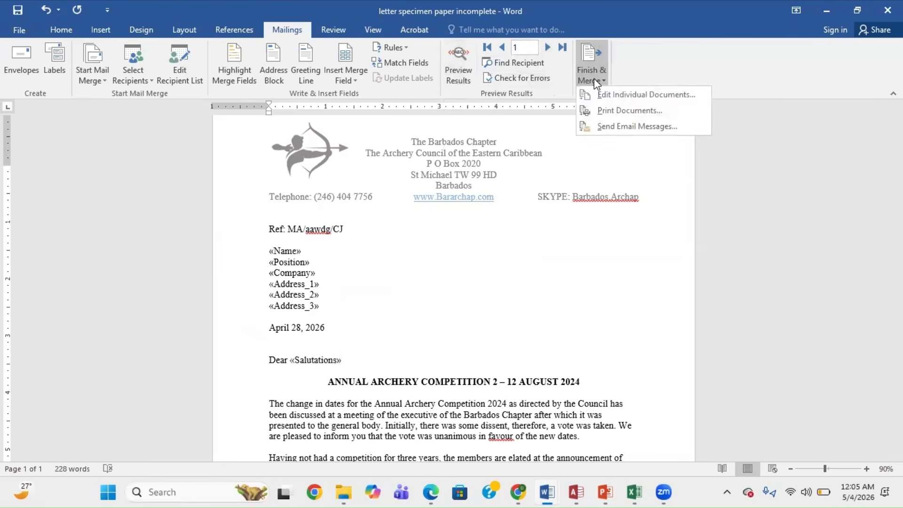
left_click(609, 98)
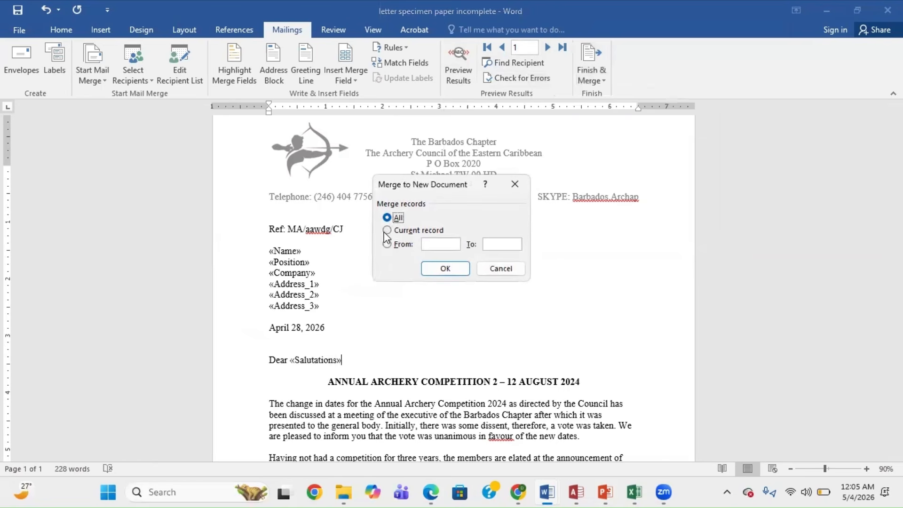
left_click(386, 230)
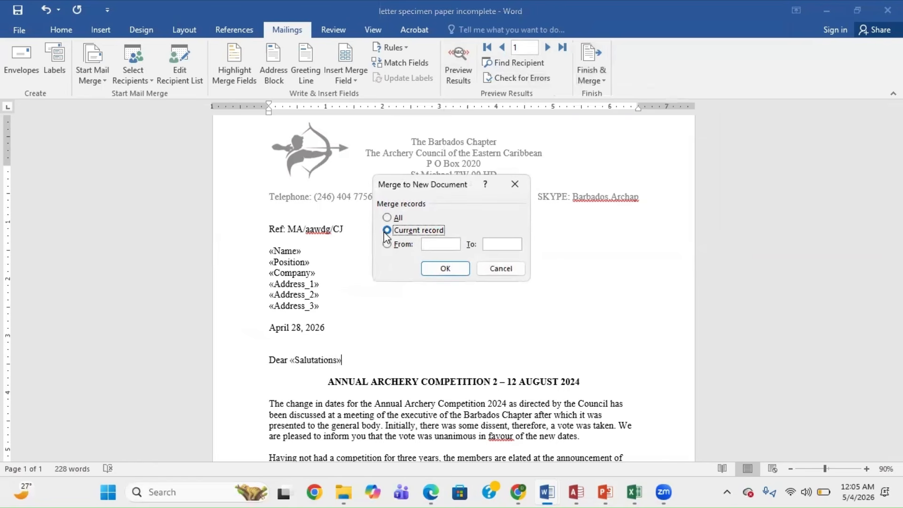
left_click(445, 271)
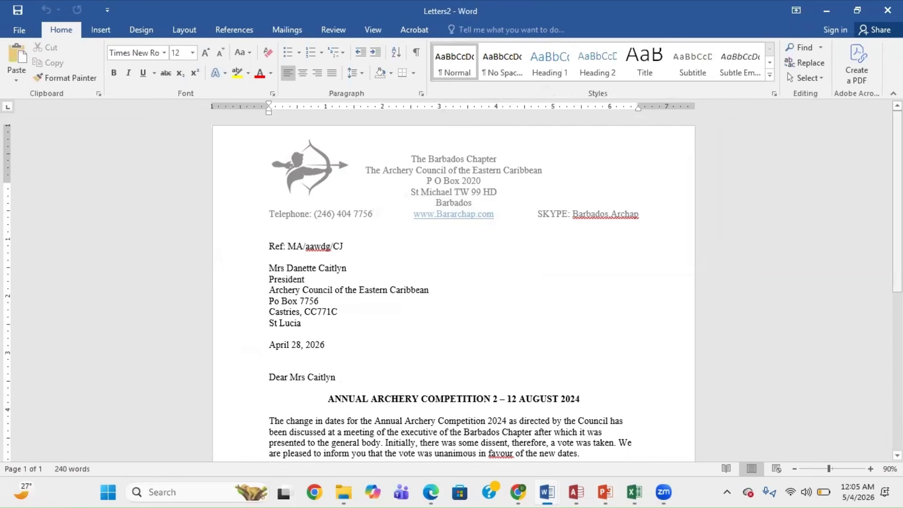
scroll(454, 287, "down", 3)
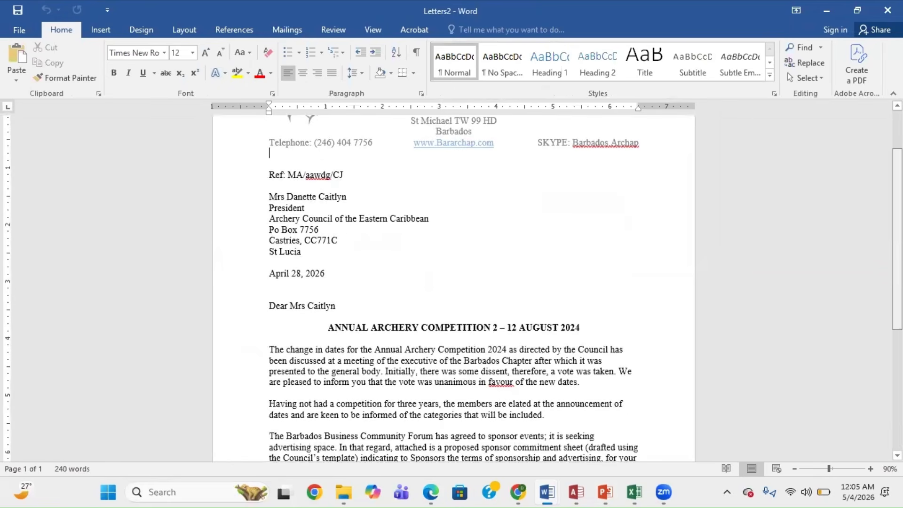
scroll(454, 283, "down", 8)
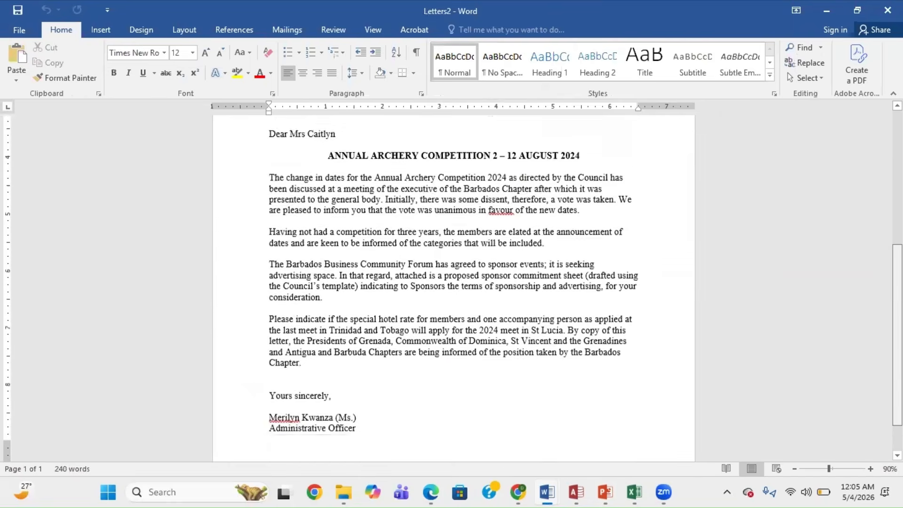
scroll(454, 282, "up", 10)
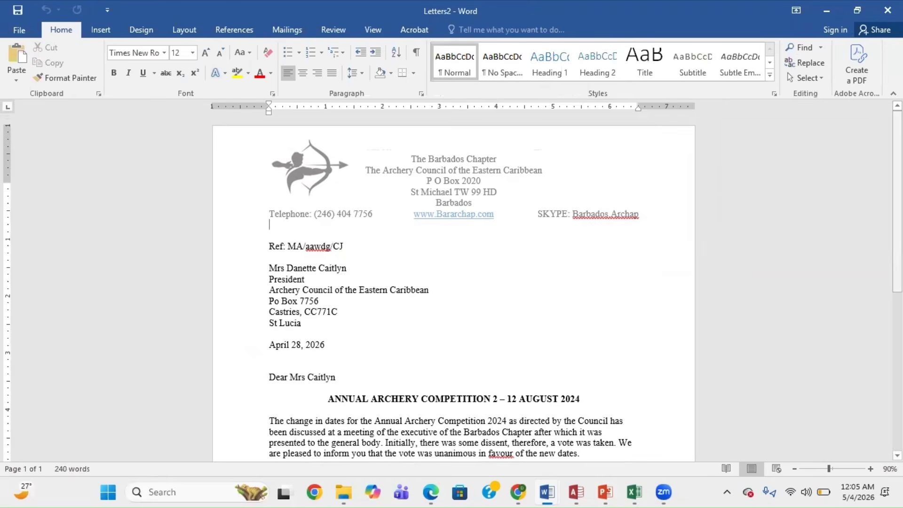
scroll(453, 282, "down", 9)
scroll(453, 282, "up", 9)
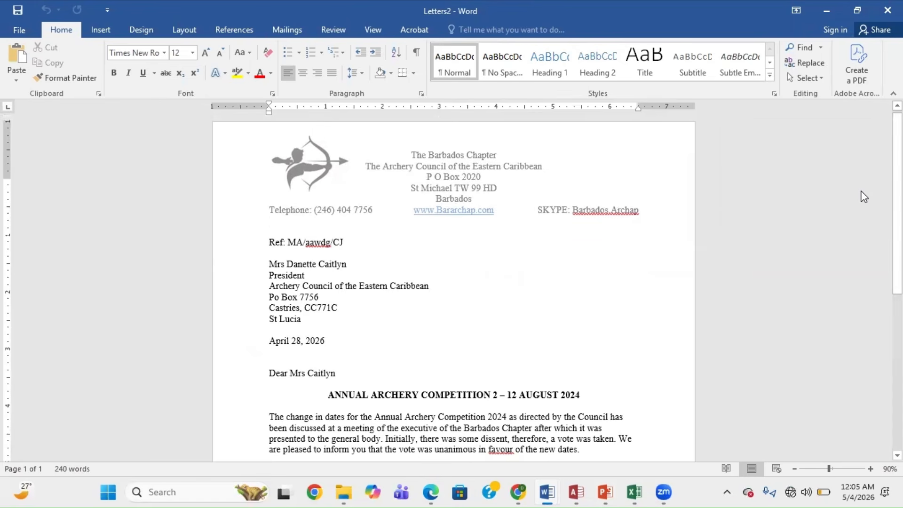
- Close the merged letter document without saving it and bring up the merge output choices for the main letter
left_click(888, 11)
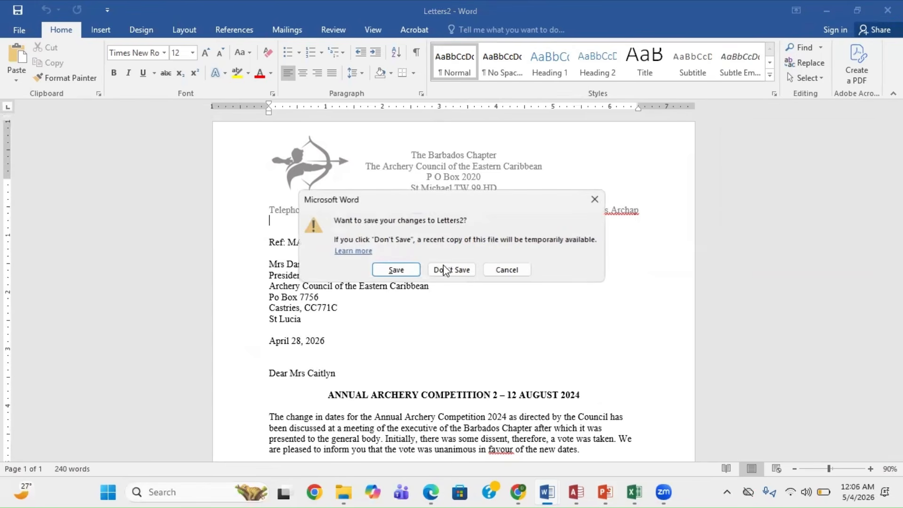
left_click(446, 270)
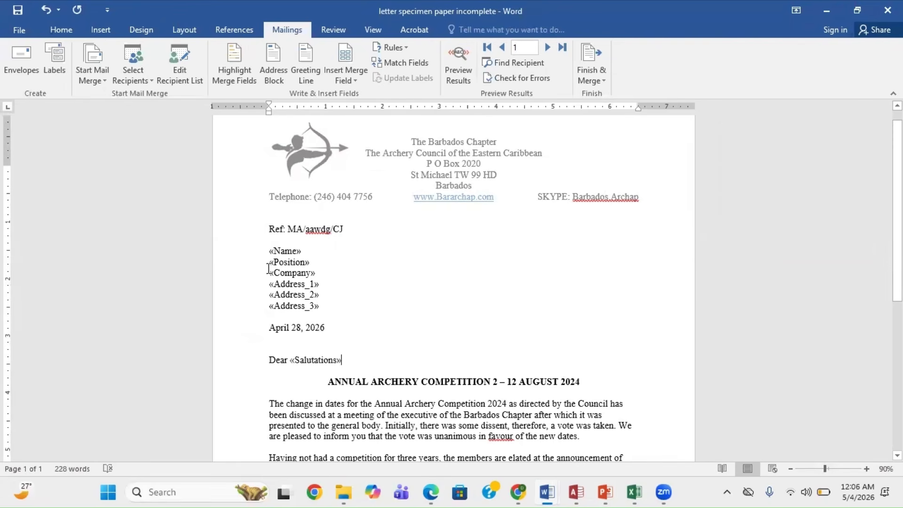
left_click(598, 83)
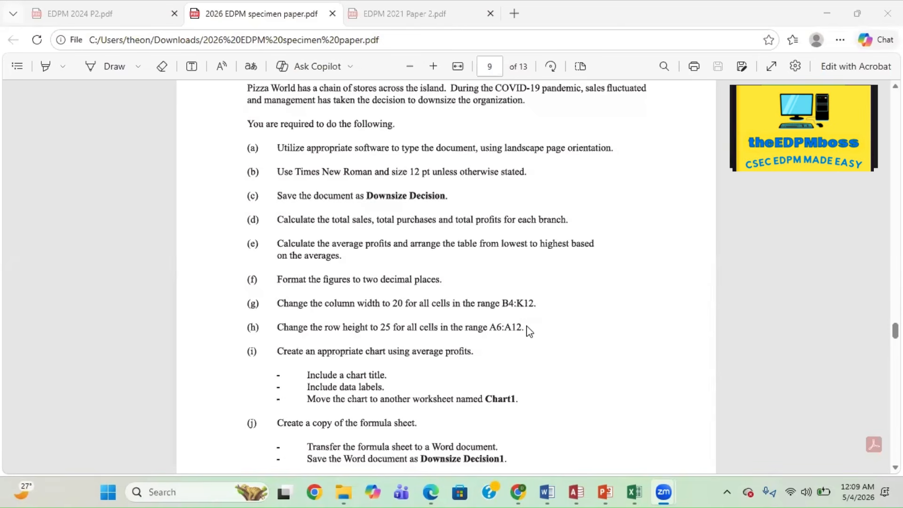
- Read the Question 2 Pizza World instructions (a) to (j) on page 9 of the specimen paper in Edge
left_click(399, 273)
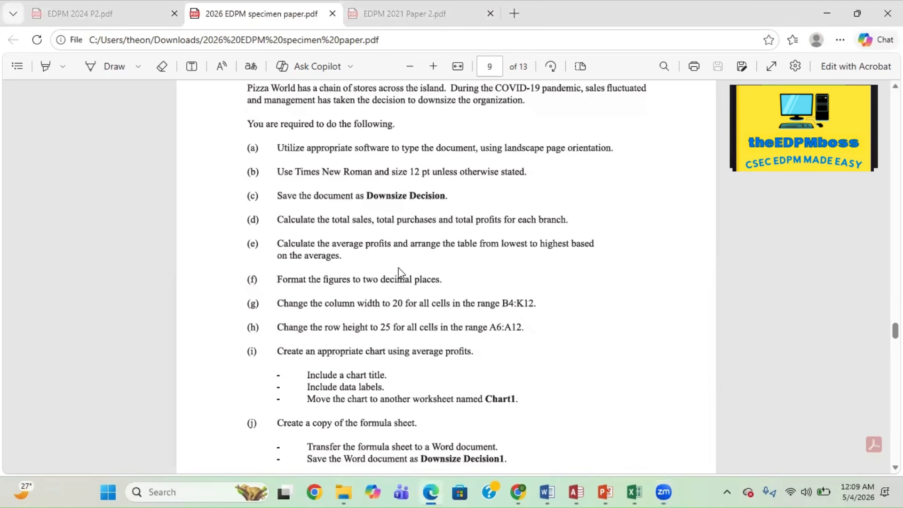
scroll(399, 273, "up", 2)
scroll(399, 273, "down", 1)
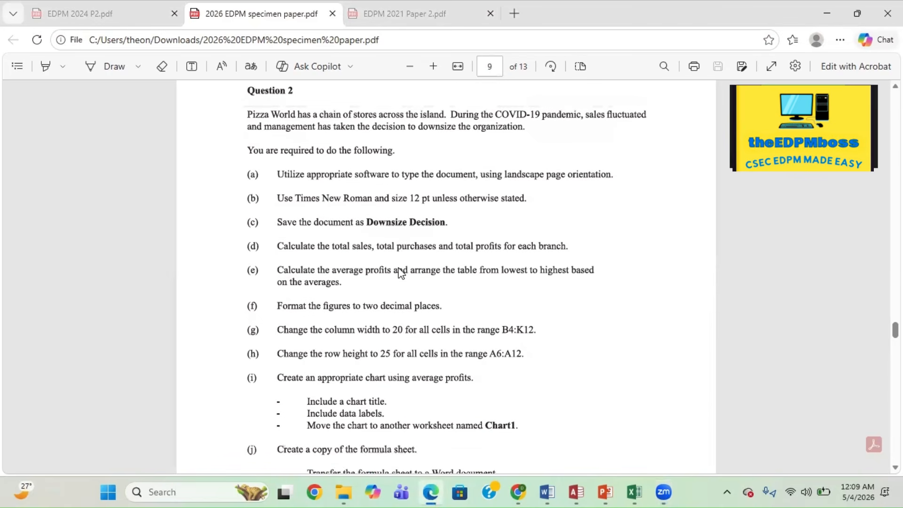
scroll(400, 273, "down", 1)
scroll(399, 273, "down", 2)
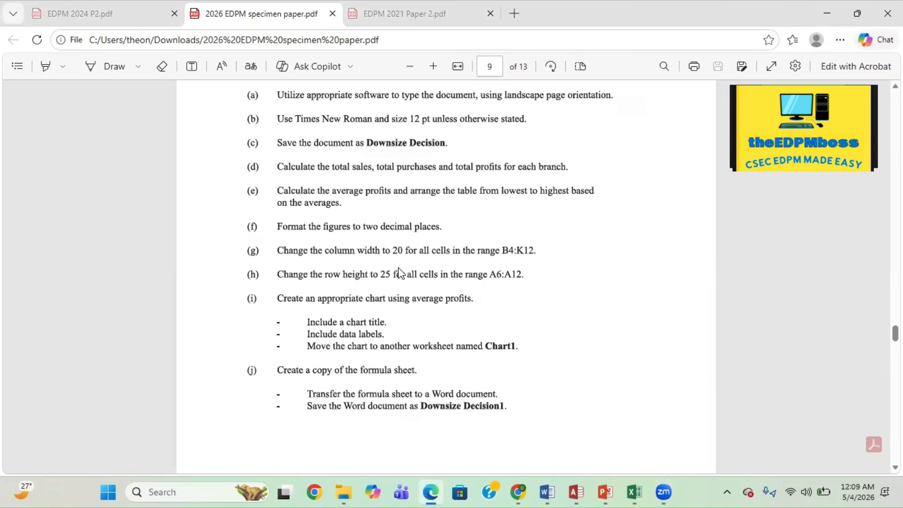
scroll(400, 274, "up", 5)
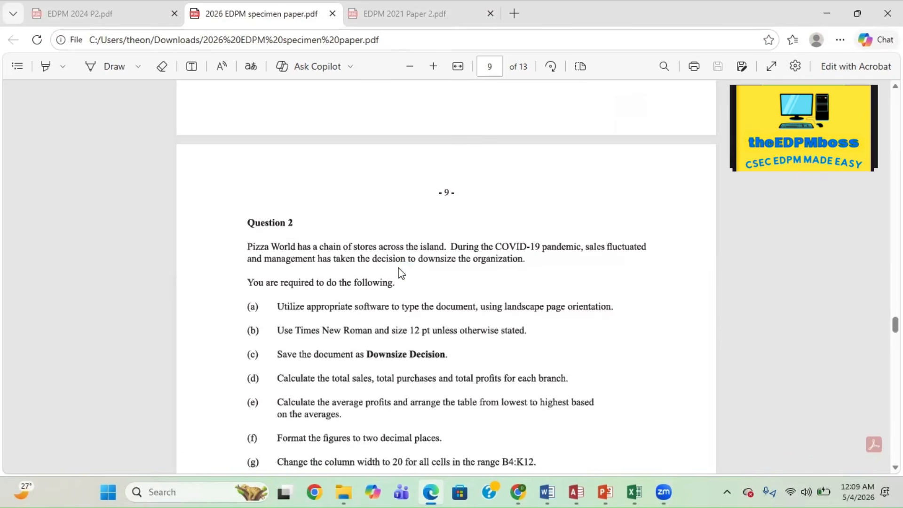
scroll(400, 273, "down", 5)
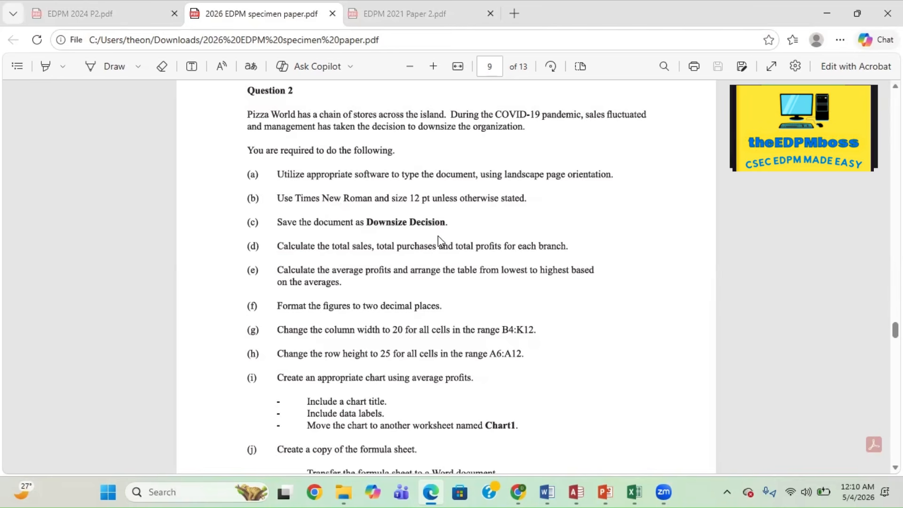
- Examine the Pizza World Decision Table manuscript on page 10, then go back to the Question 2 instructions on page 9
scroll(438, 236, "down", 1)
scroll(440, 241, "down", 12)
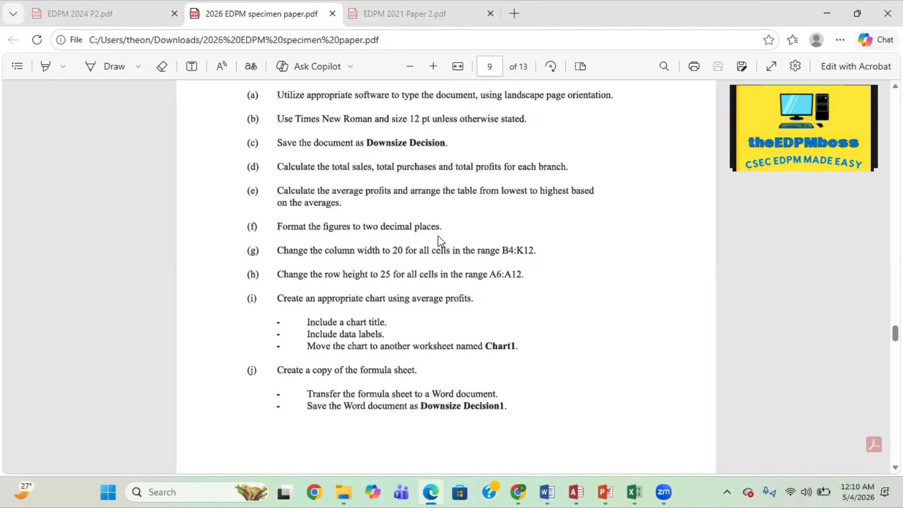
scroll(440, 241, "up", 2)
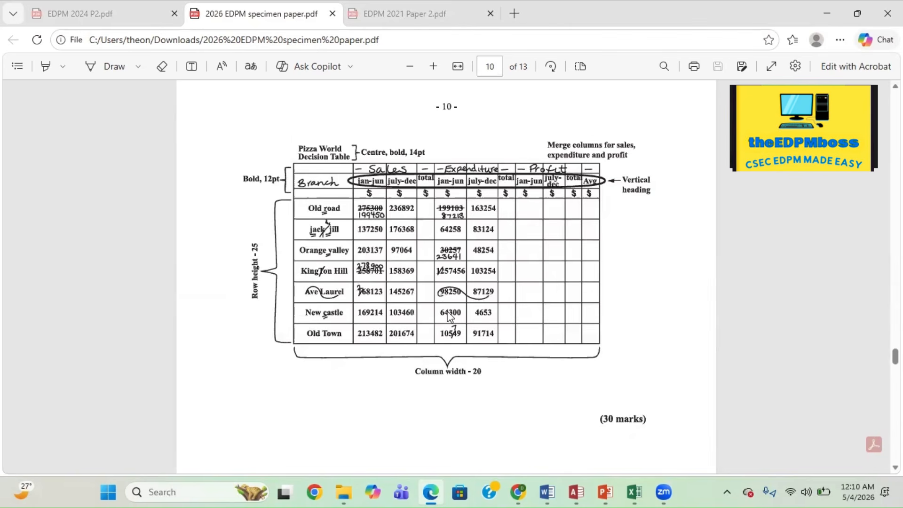
scroll(450, 316, "up", 1)
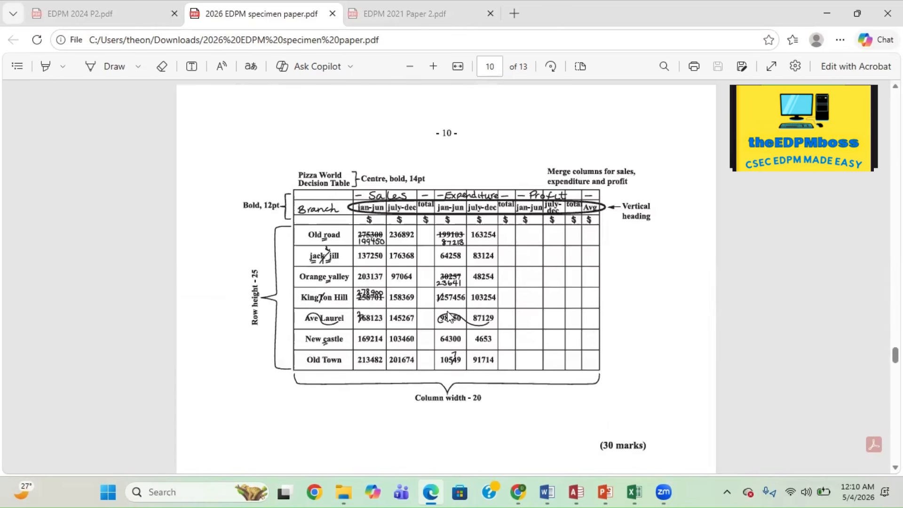
scroll(449, 316, "up", 1)
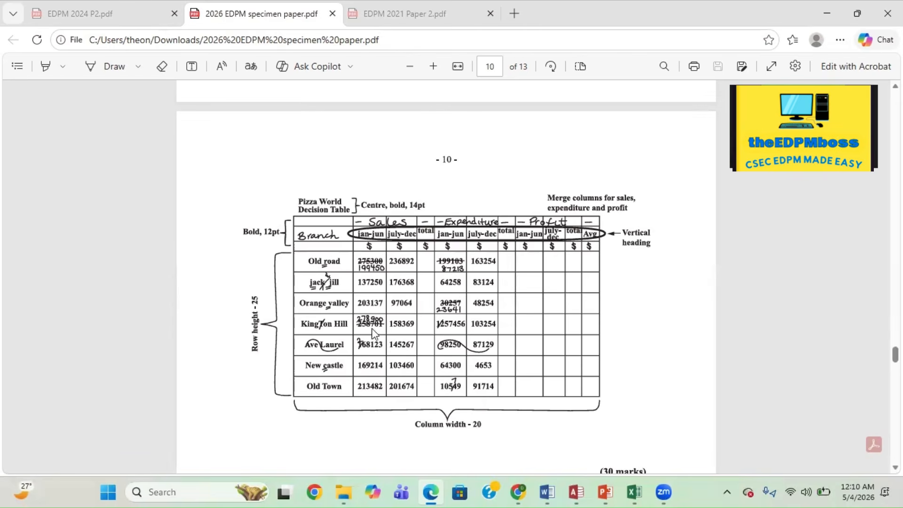
scroll(393, 324, "up", 15)
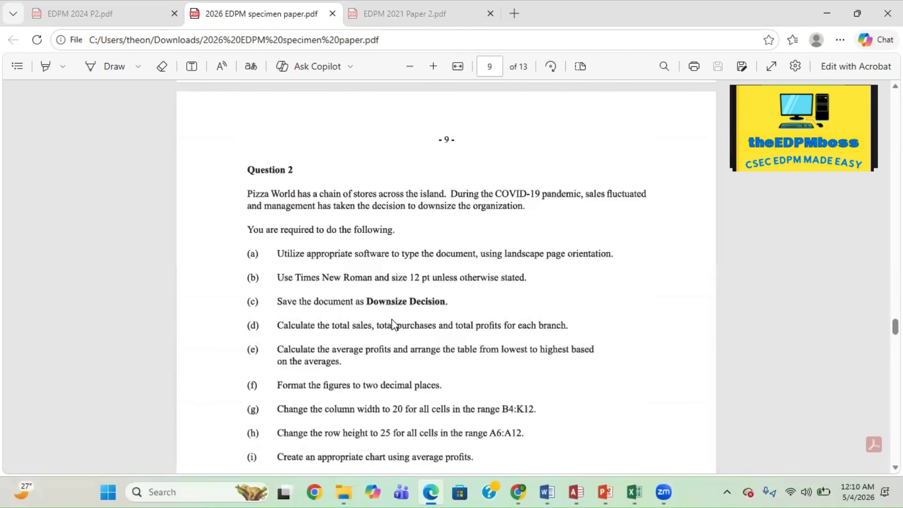
scroll(393, 325, "down", 3)
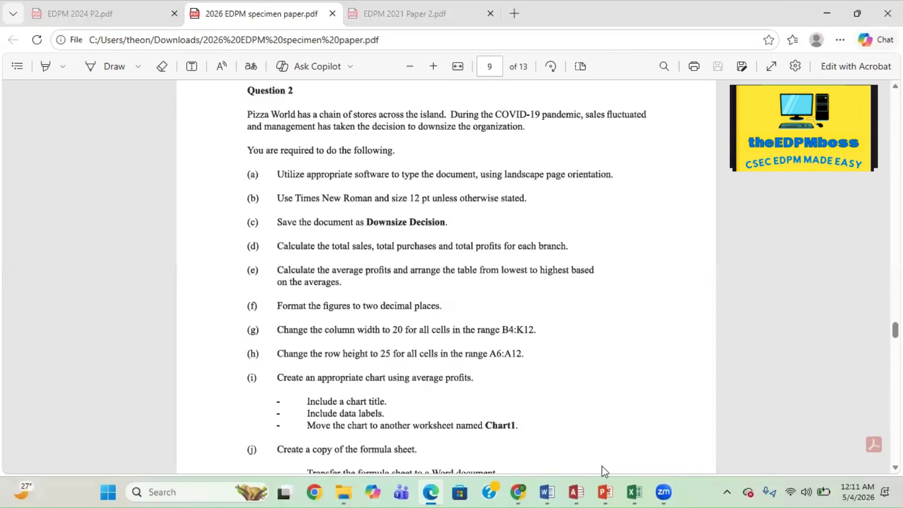
- Switch to the Downsize Decision workbook in Excel and clear all the Profit figures, including totals and averages, in H6:K12
left_click(626, 491)
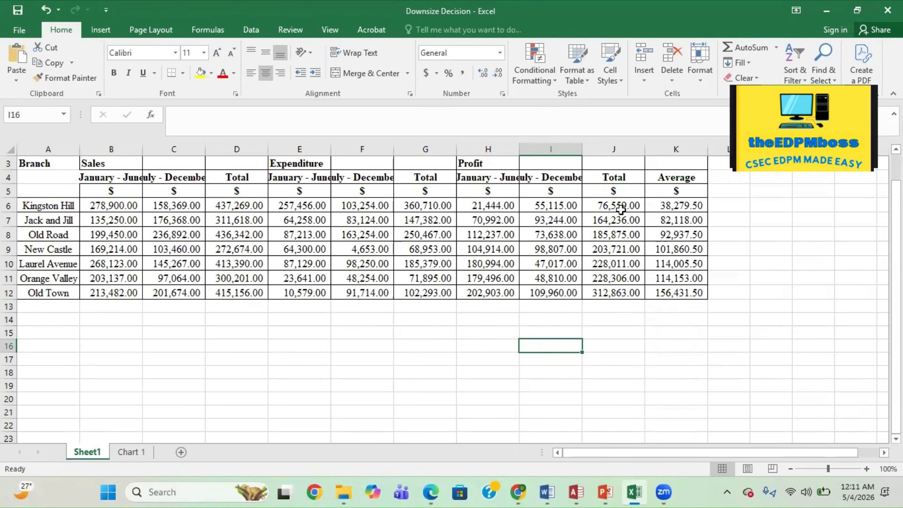
left_click_drag(619, 208, 676, 292)
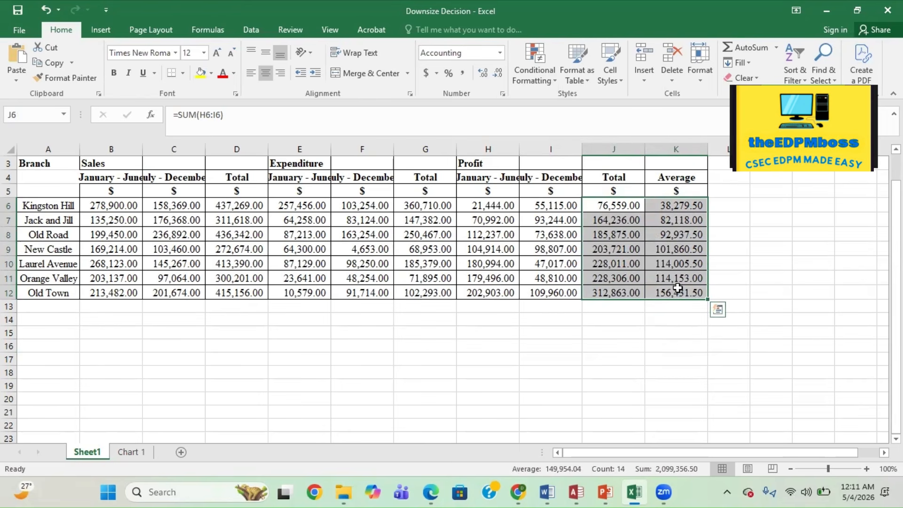
key("Delete")
left_click(589, 335)
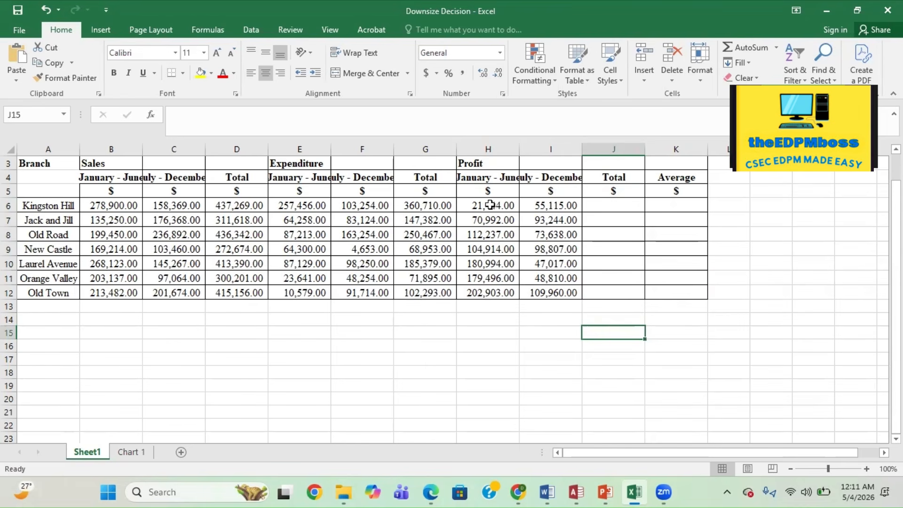
left_click_drag(476, 205, 538, 290)
key("Delete")
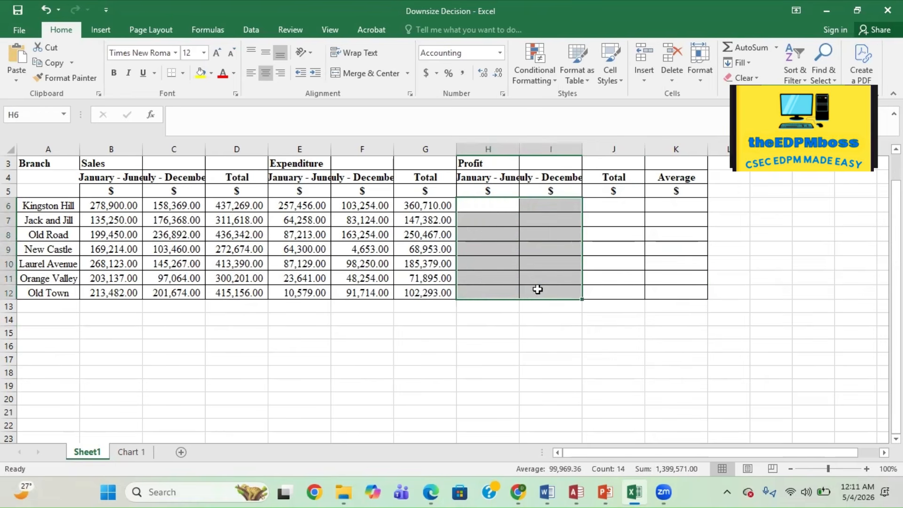
- Clear the Expenditure totals in G6:G12 and the Sales totals in D6:D12
left_click_drag(428, 206, 419, 292)
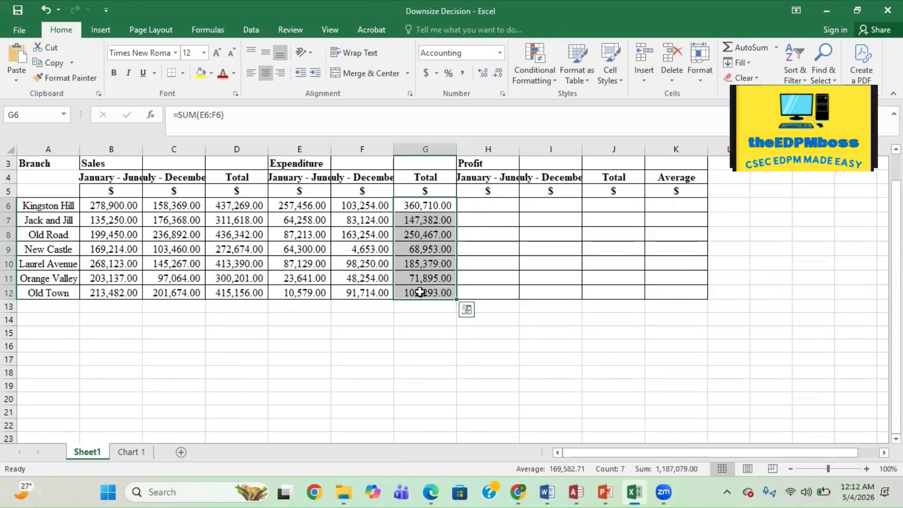
key("Delete")
left_click_drag(243, 203, 245, 288)
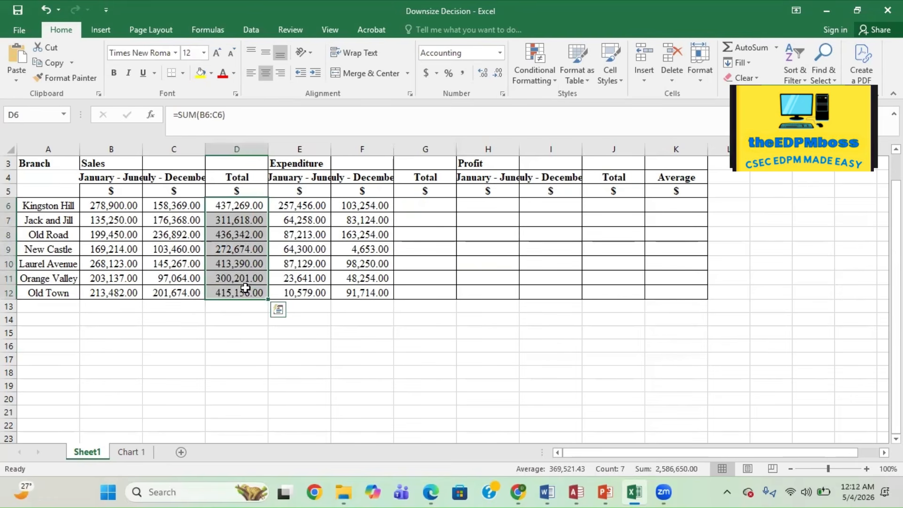
key("Delete")
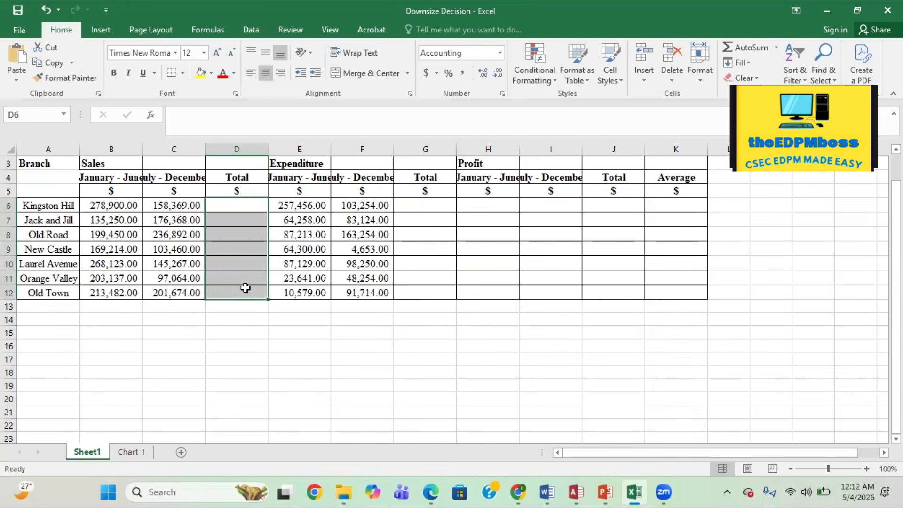
left_click(346, 426)
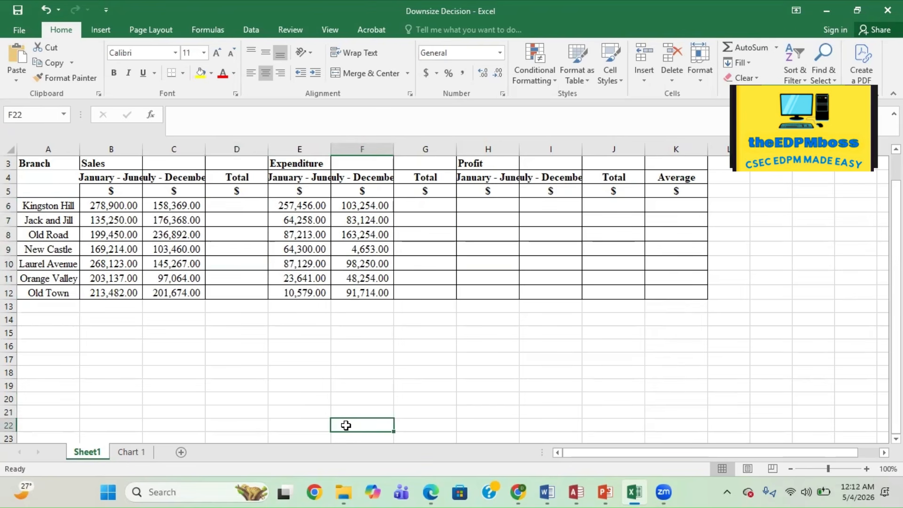
- Switch to the specimen paper in Edge and review the Question 2 instructions and the Decision Table manuscript on page 10
left_click(432, 492)
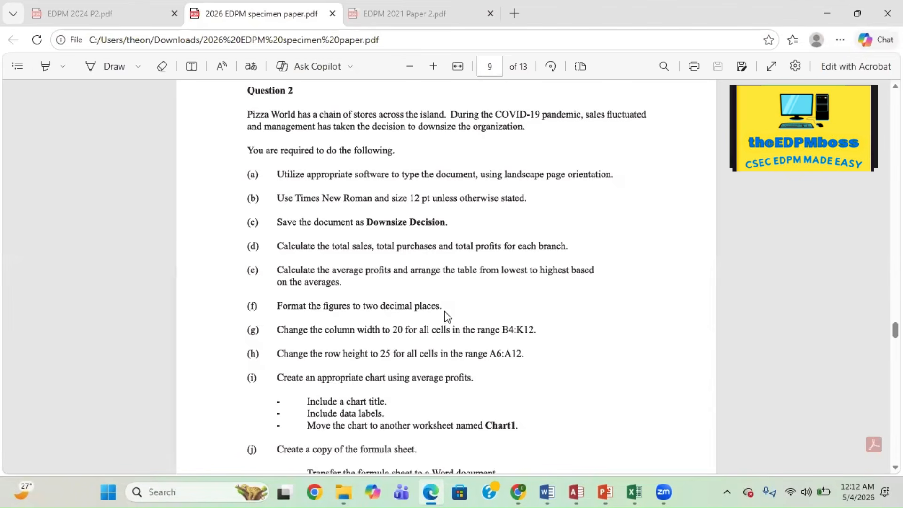
scroll(444, 321, "down", 1)
scroll(444, 321, "down", 10)
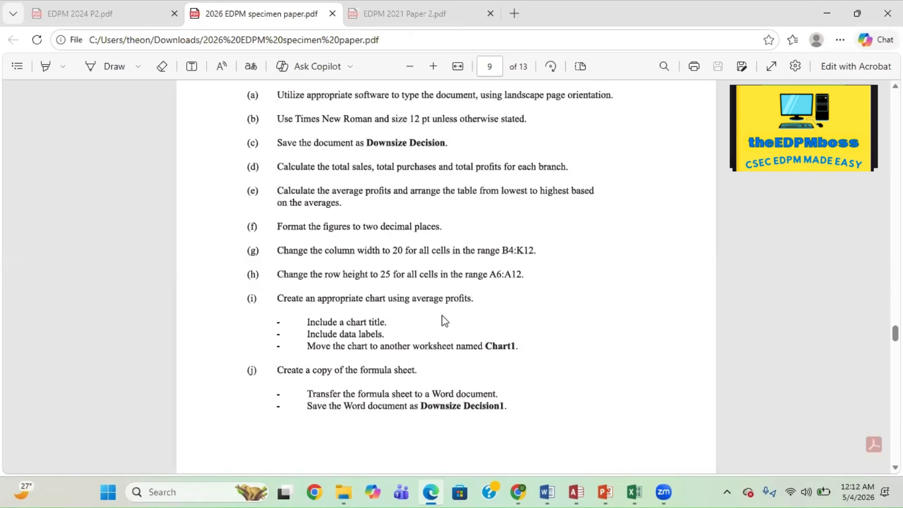
scroll(444, 321, "down", 2)
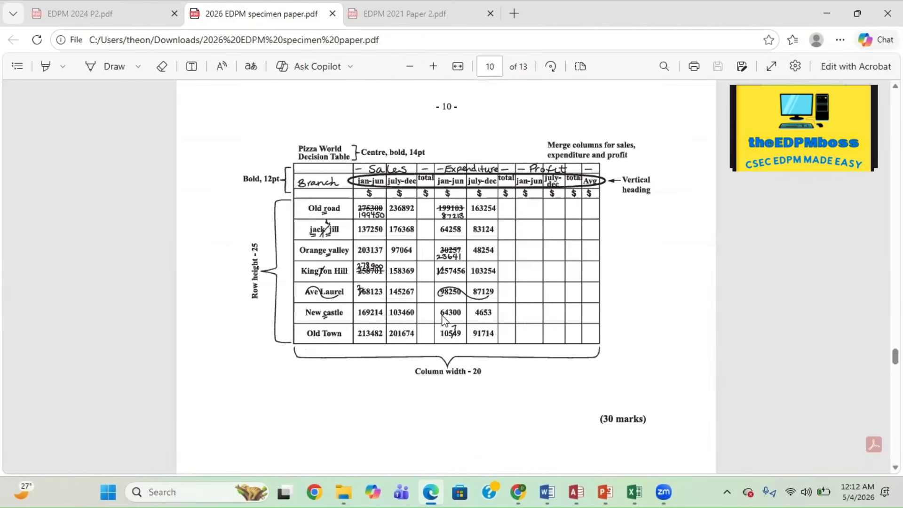
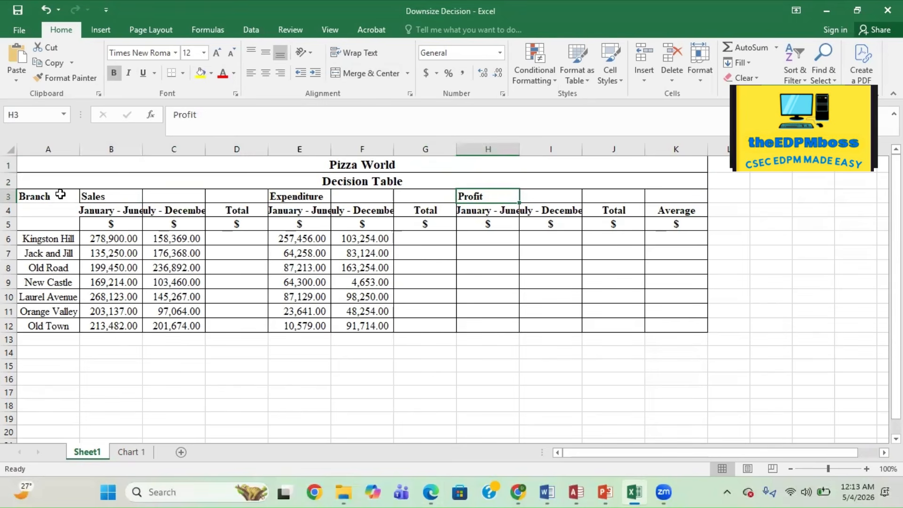
- Merge and centre the Sales heading across B3:D3, Expenditure across E3:G3, and Profit across H3:J3
left_click_drag(94, 197, 229, 198)
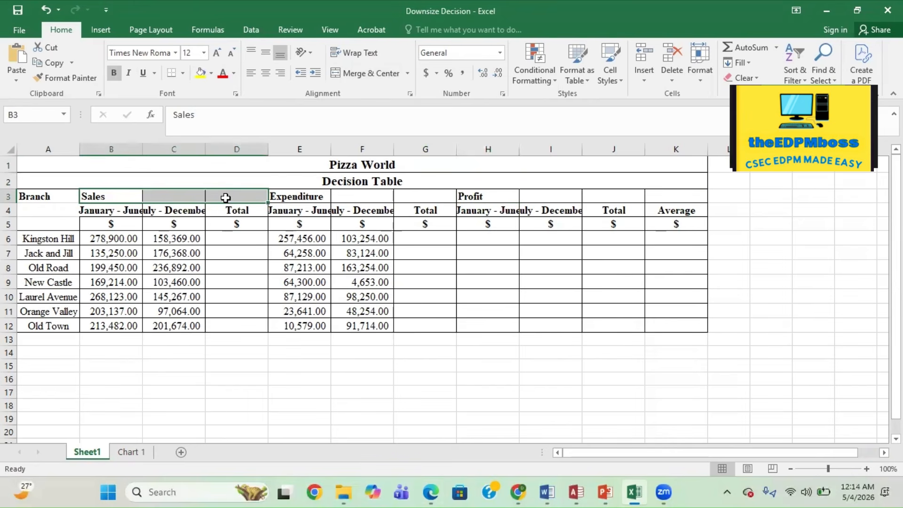
left_click(345, 70)
left_click_drag(282, 191, 404, 196)
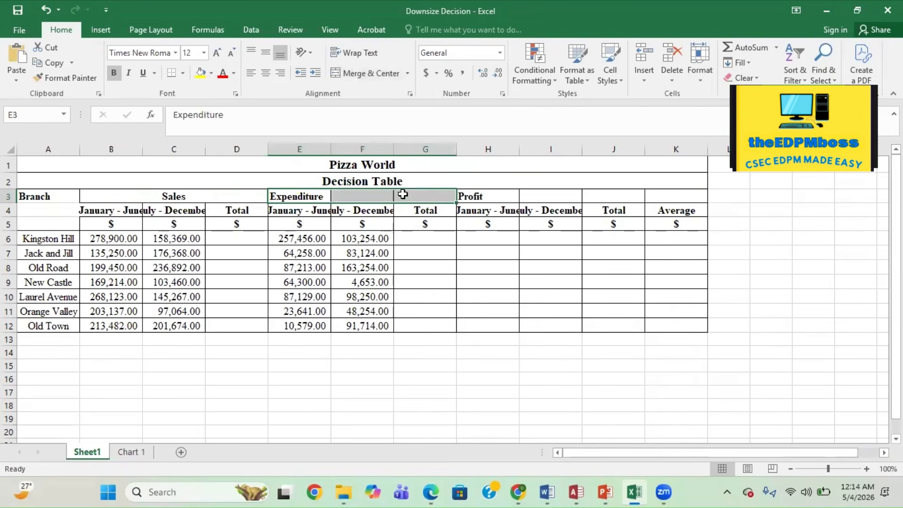
left_click(385, 76)
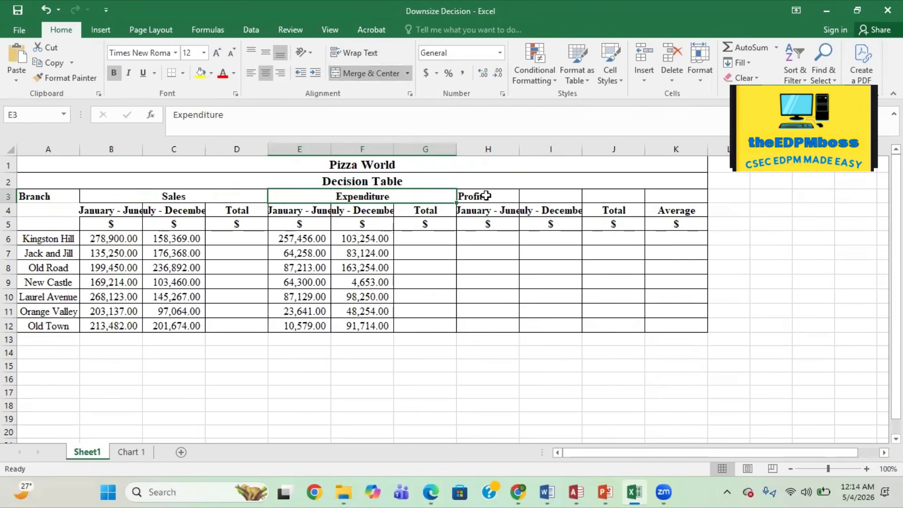
left_click_drag(481, 194, 611, 191)
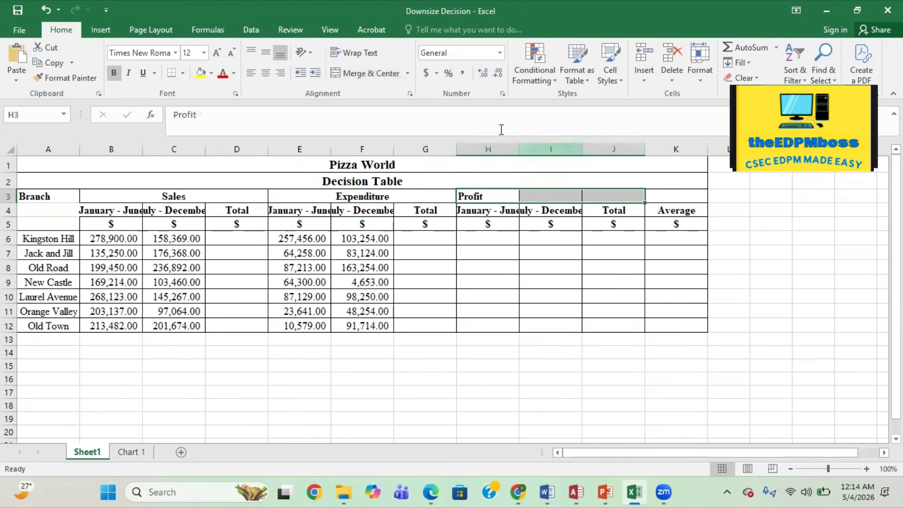
left_click(370, 75)
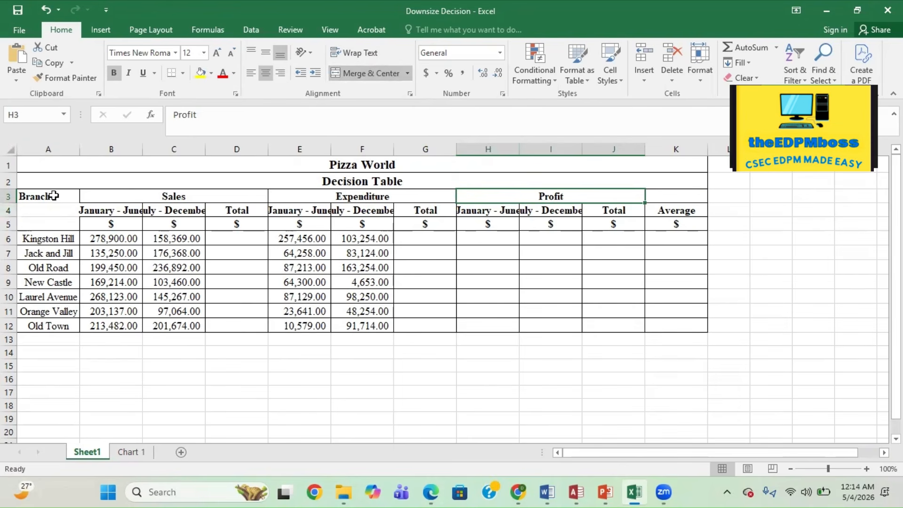
- Merge and centre the Branch heading vertically over A3:A5
left_click_drag(54, 196, 54, 224)
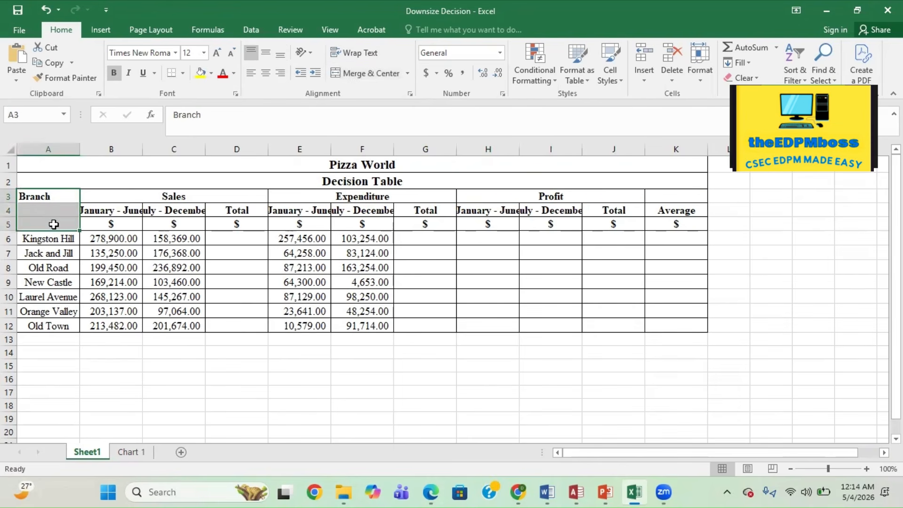
left_click(380, 72)
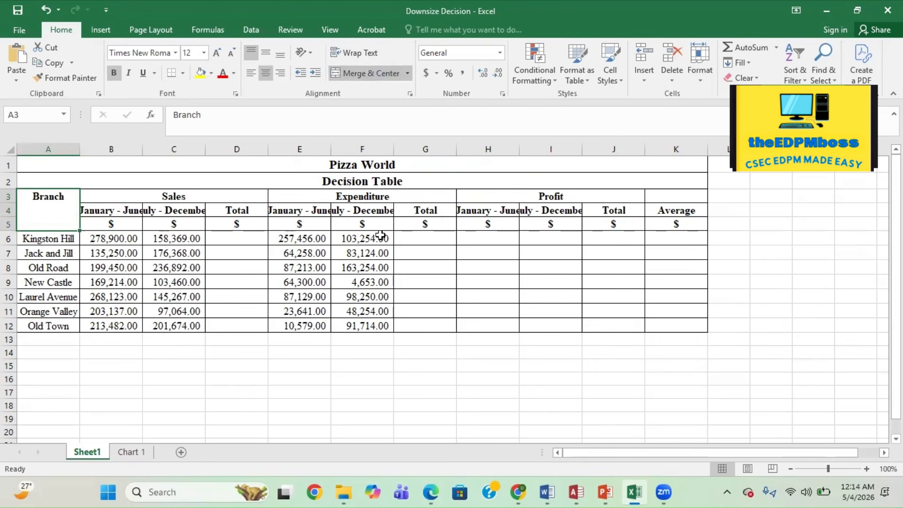
left_click(447, 368)
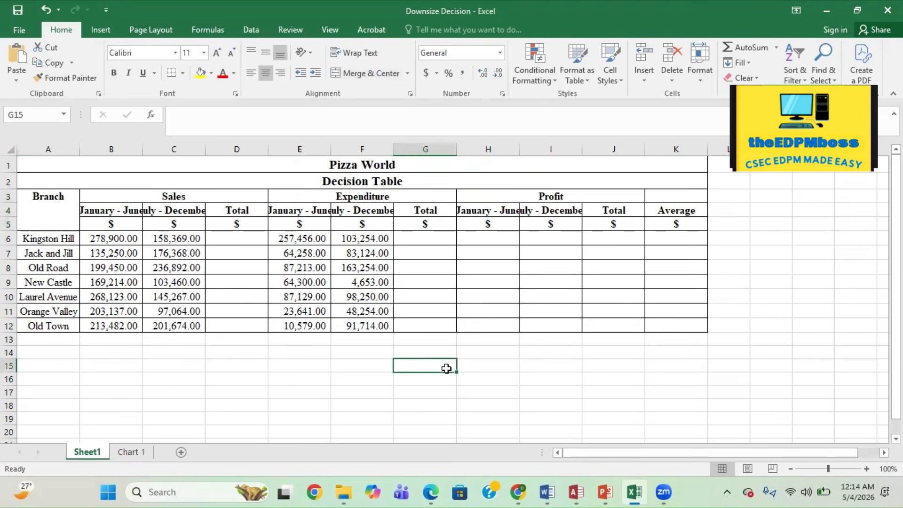
- Total Kingston Hill's sales in D6 with AutoSum and fill the formula down to D12 for all branches
mouse_move(433, 493)
left_click(116, 237)
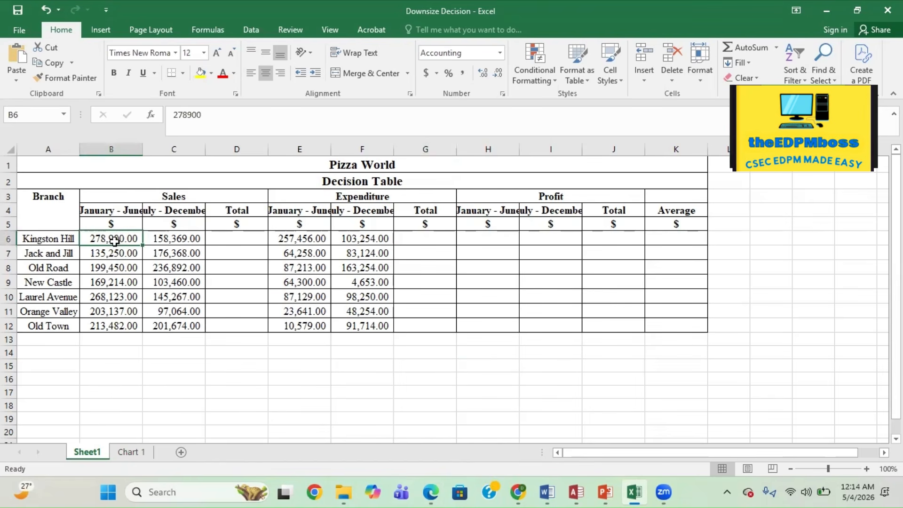
left_click_drag(115, 241, 228, 241)
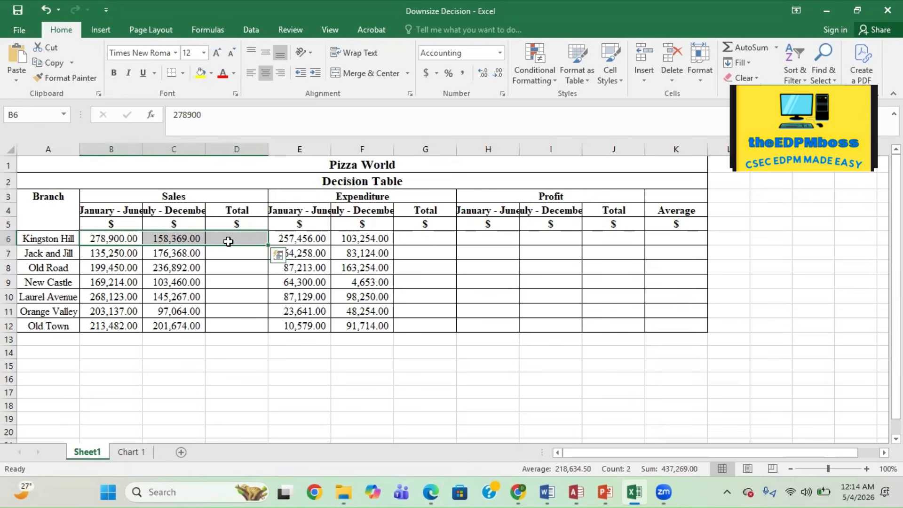
left_click(722, 63)
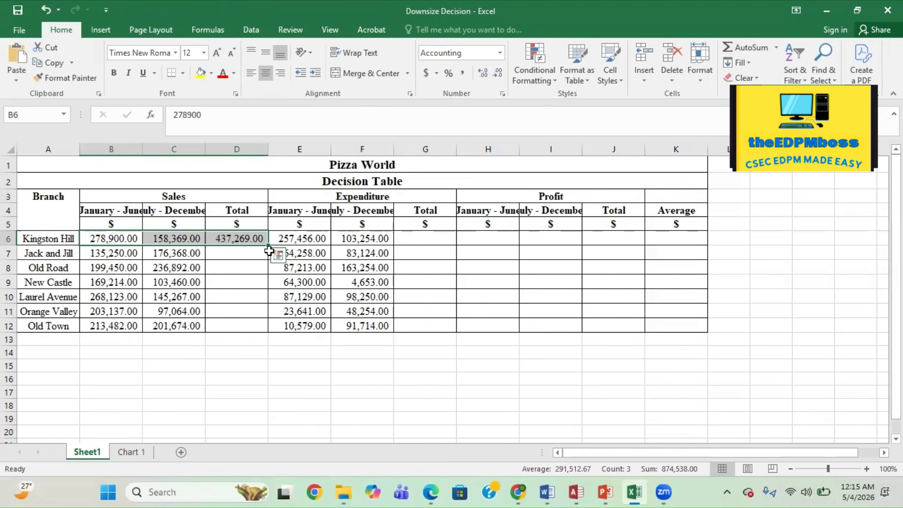
left_click(241, 238)
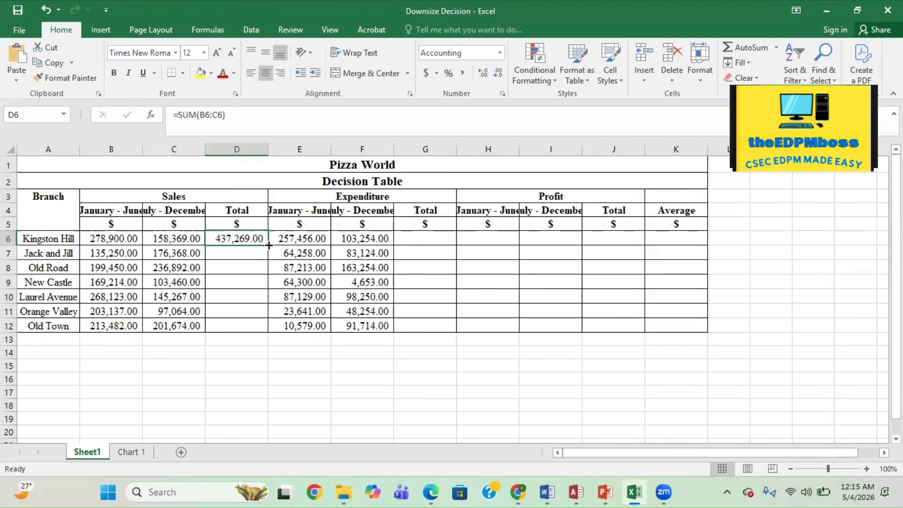
left_click_drag(268, 245, 247, 330)
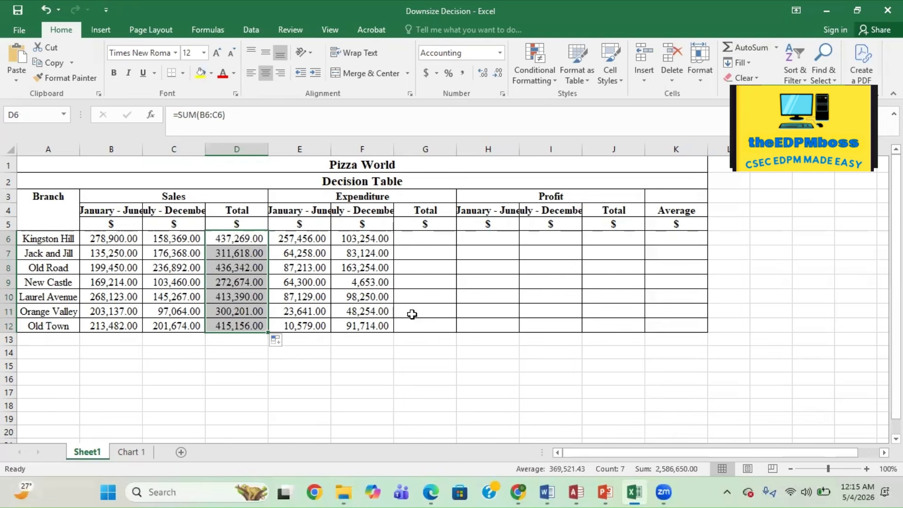
- Total Kingston Hill's expenditure from E6:F6 in G6 with AutoSum
left_click_drag(307, 235, 414, 239)
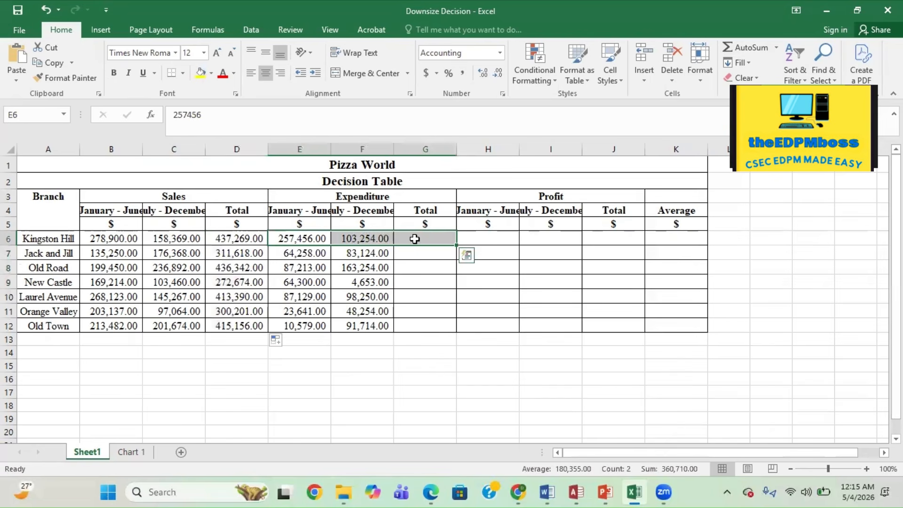
left_click(748, 48)
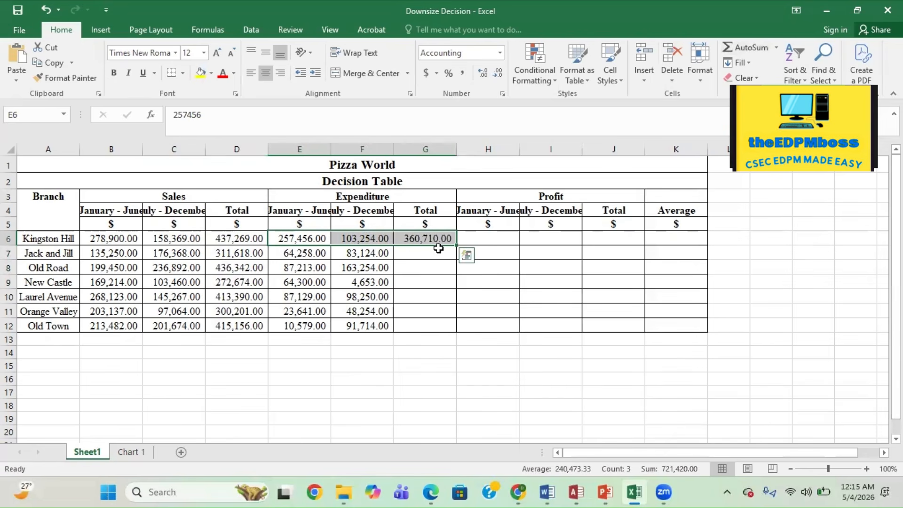
left_click(428, 238)
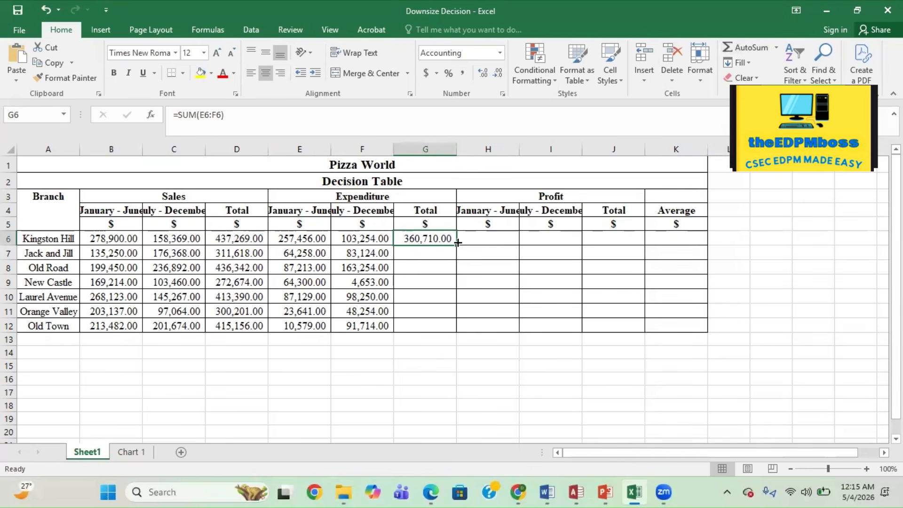
- Try filling the G6 total down to G12, undo it, try filling the whole row E6:G6 down to row 12, and undo that
left_click_drag(458, 243, 444, 333)
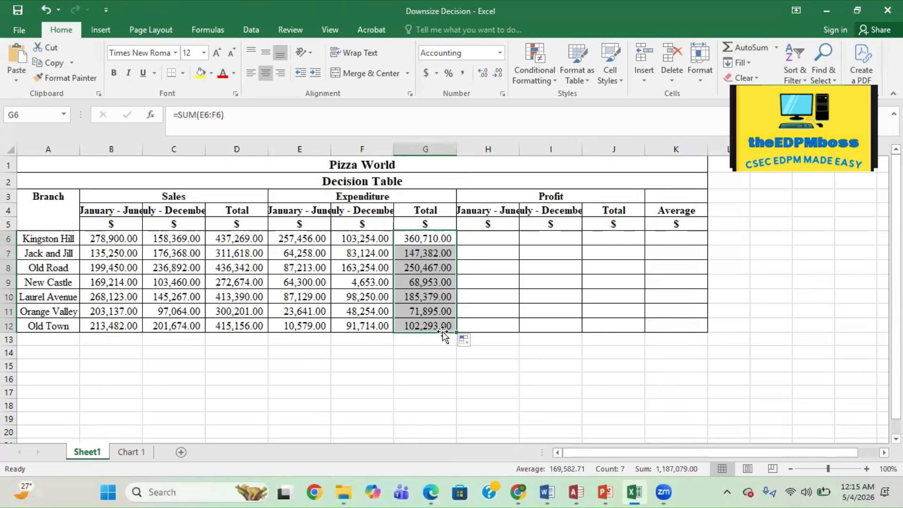
left_click(45, 10)
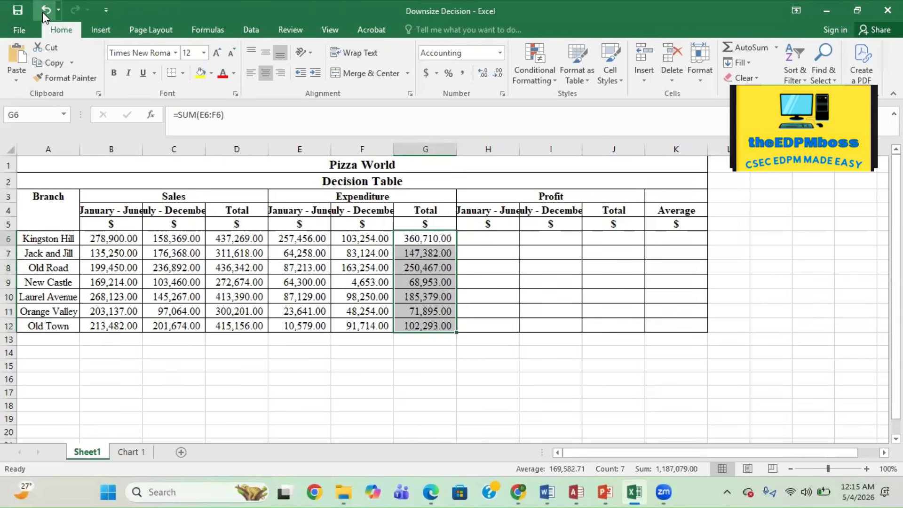
mouse_move(320, 239)
left_mouse_down()
mouse_move(457, 245)
mouse_move(446, 331)
left_mouse_up()
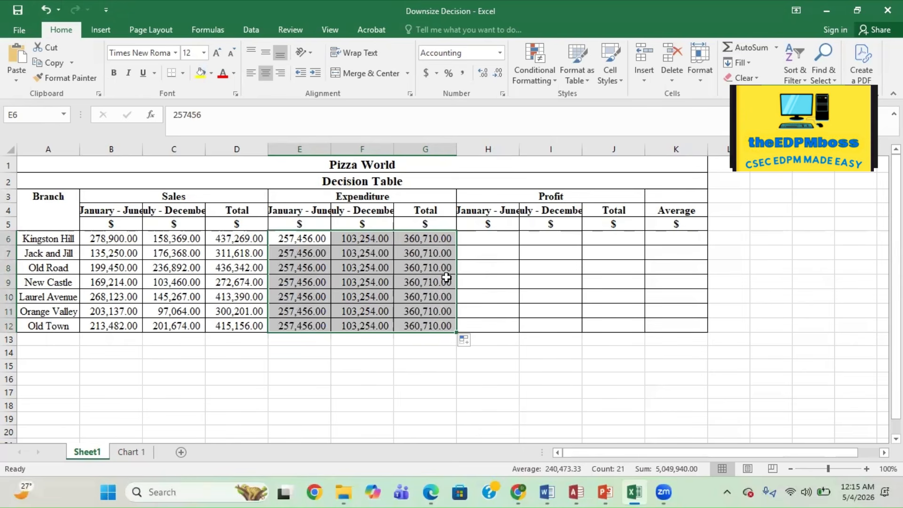
left_click(46, 10)
- Fill the expenditure total formula from G6 down to G12 and check the copied formulas for several branches
left_click(409, 237)
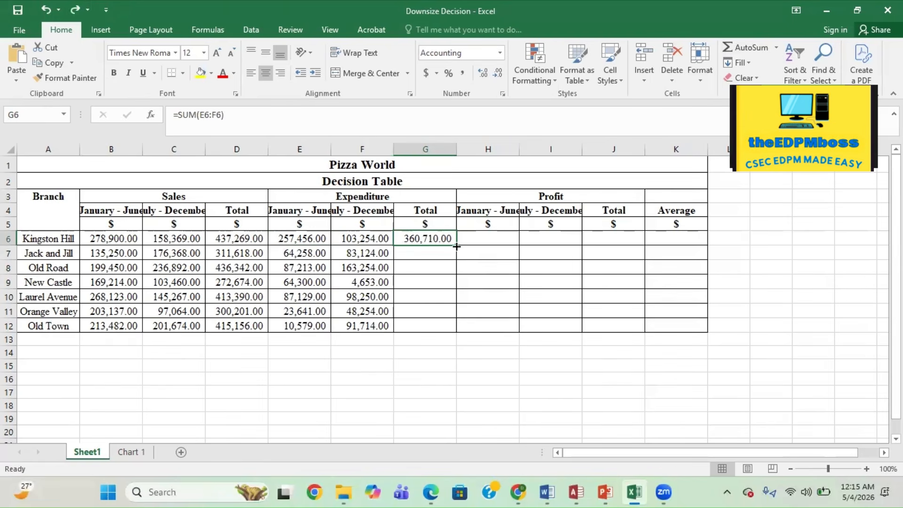
left_click_drag(457, 245, 455, 330)
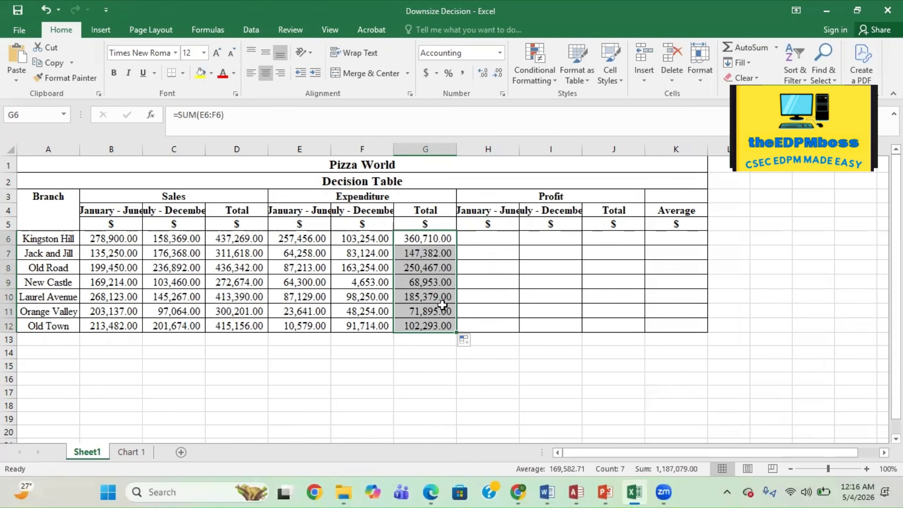
left_click(426, 267)
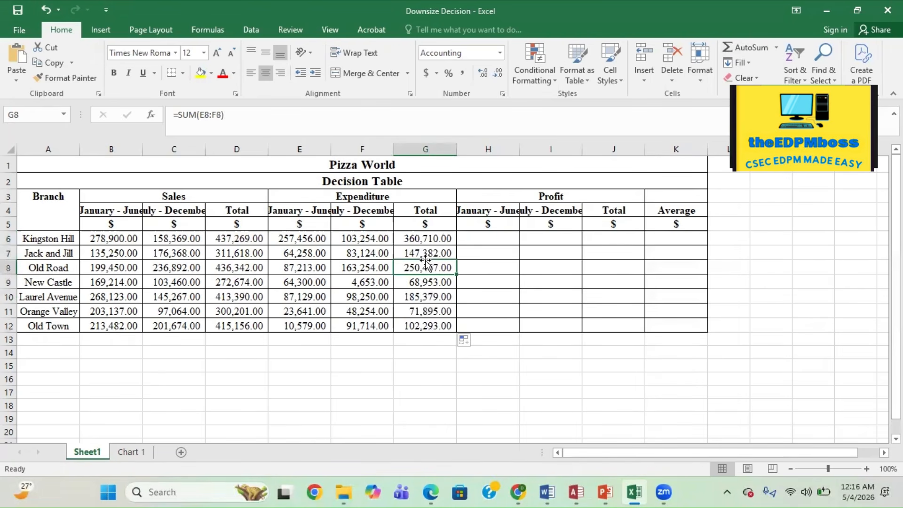
left_click(422, 253)
left_click(418, 278)
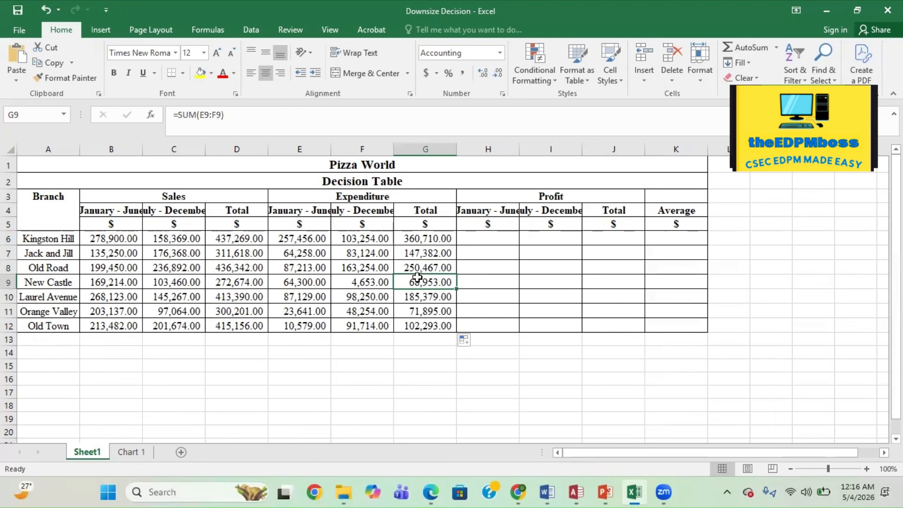
left_click(423, 304)
left_click(424, 291)
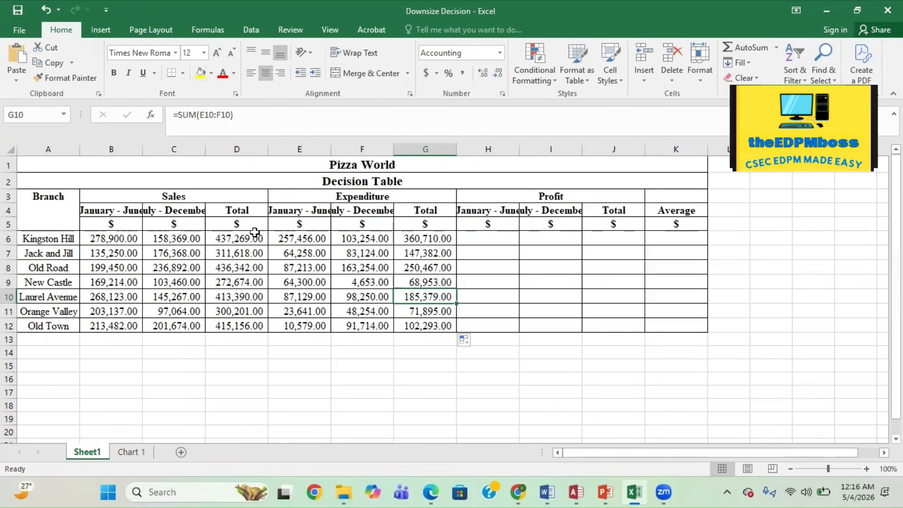
- Calculate Kingston Hill's January - June profit in H6 with =SUM(B6-E6) and fill the formula down to H12
left_click(487, 235)
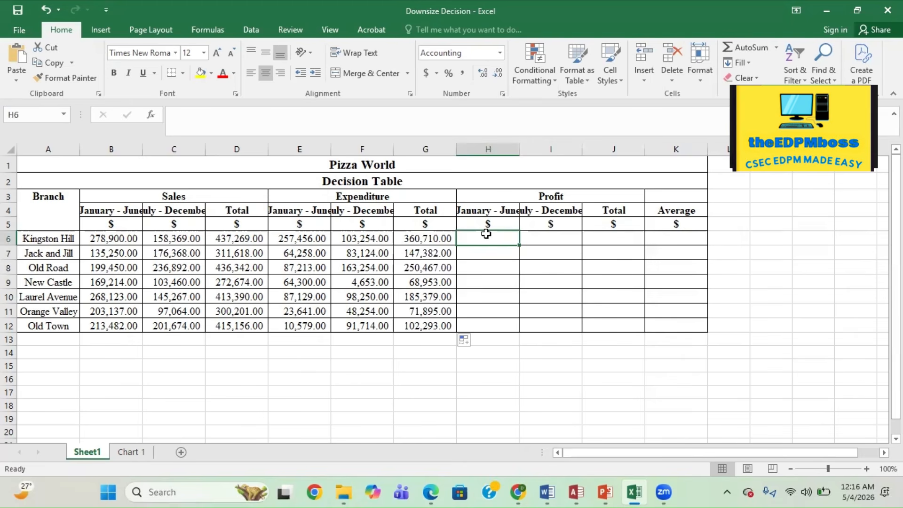
type("=sum")
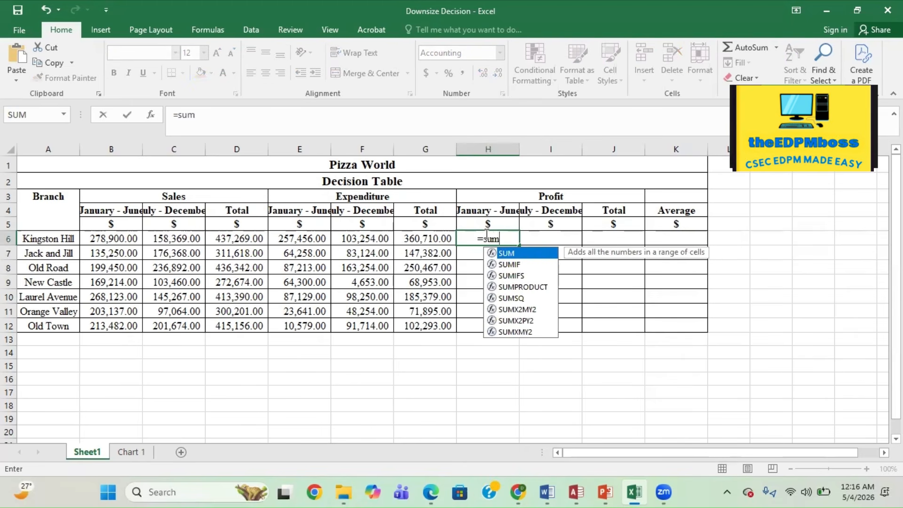
type("(")
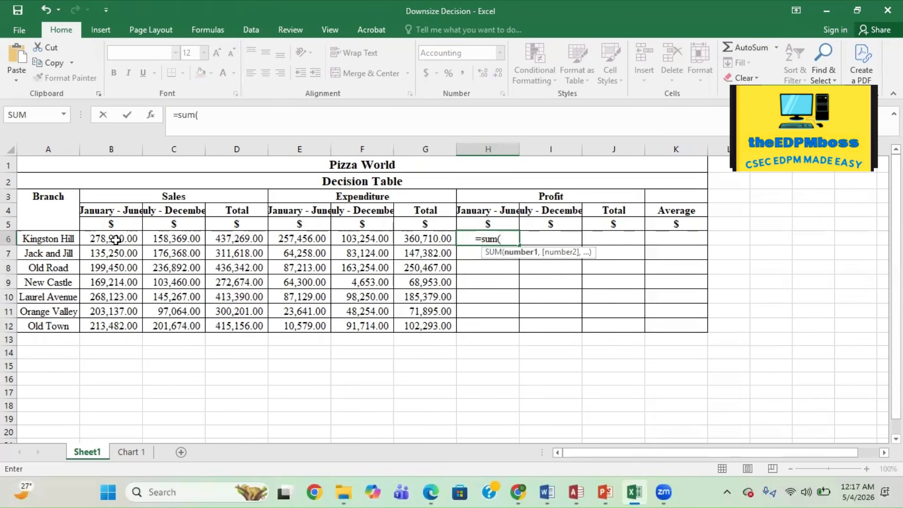
type("b")
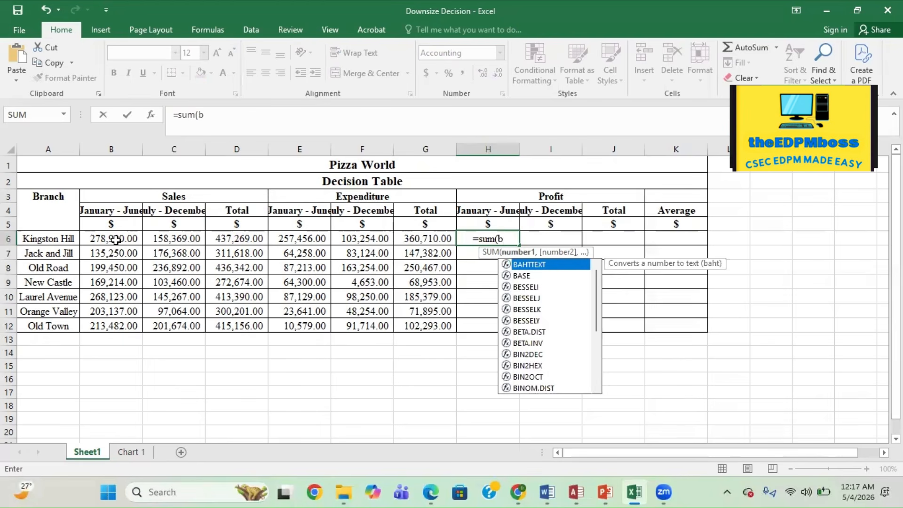
type("6")
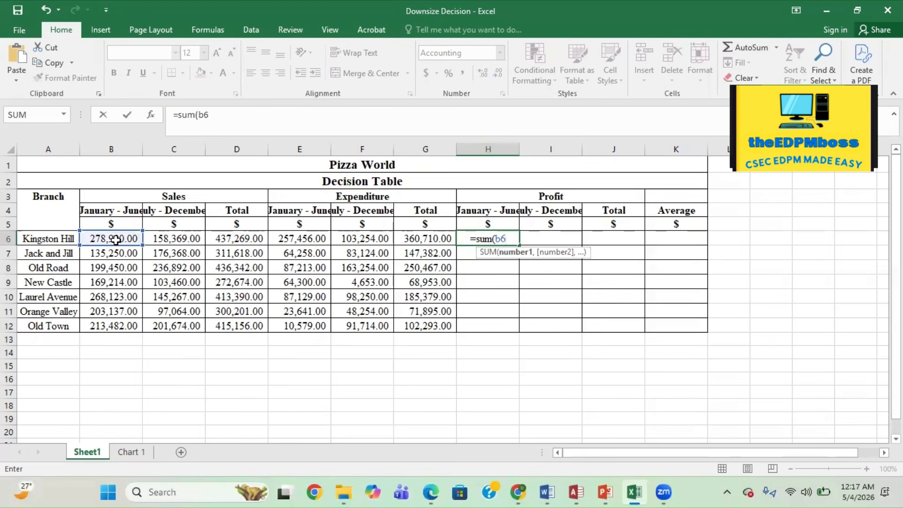
type("-")
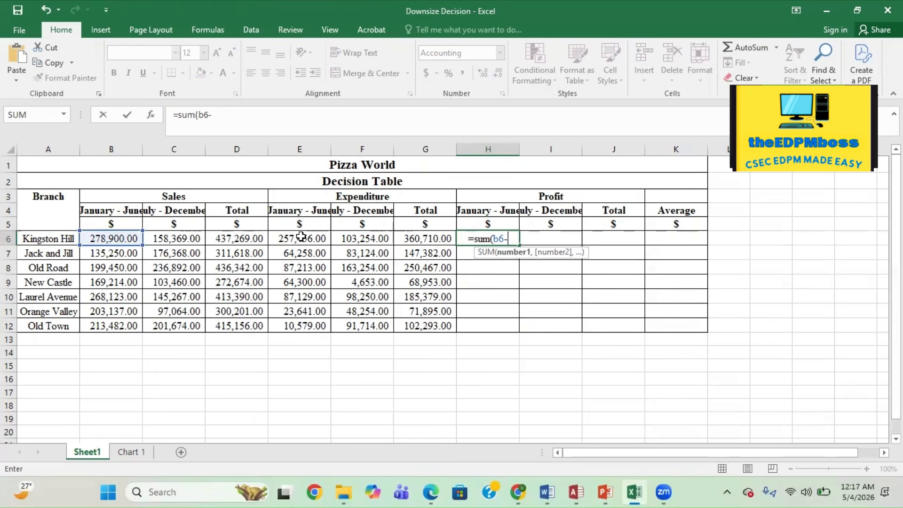
type("e")
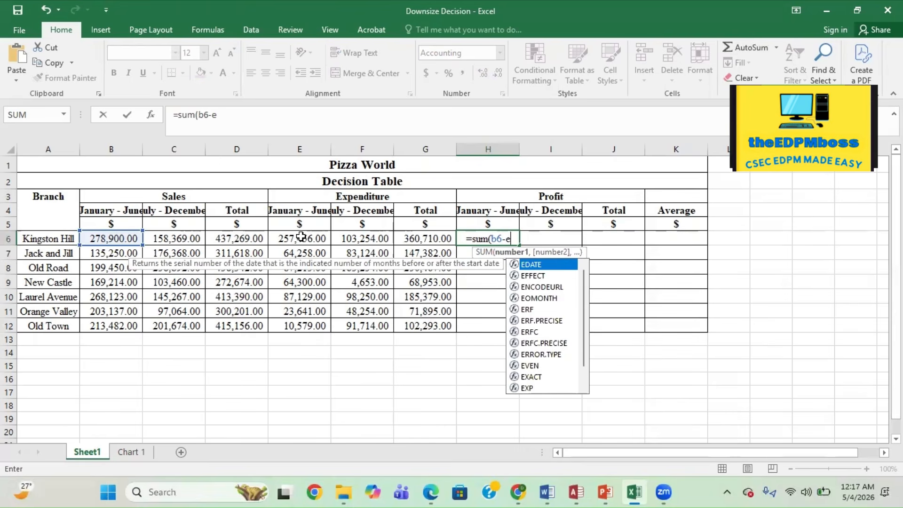
type("6")
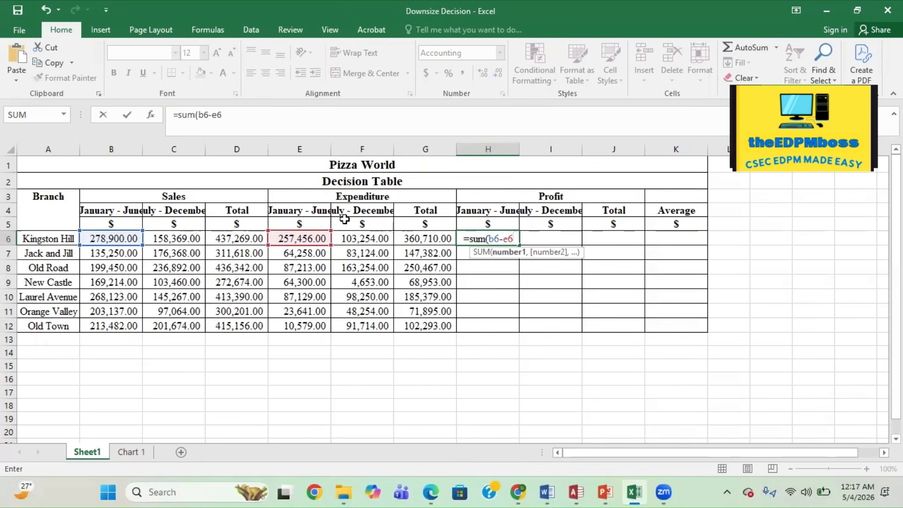
key("Return")
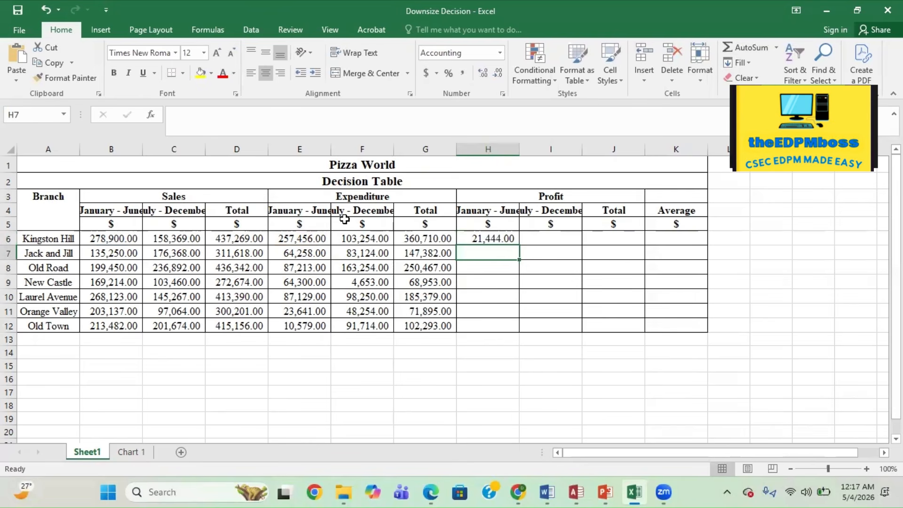
left_click(477, 238)
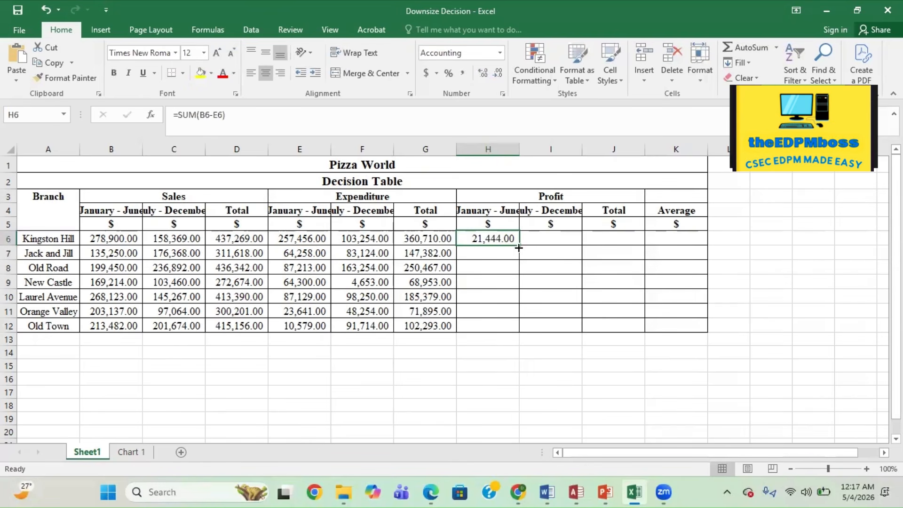
left_click_drag(519, 248, 508, 327)
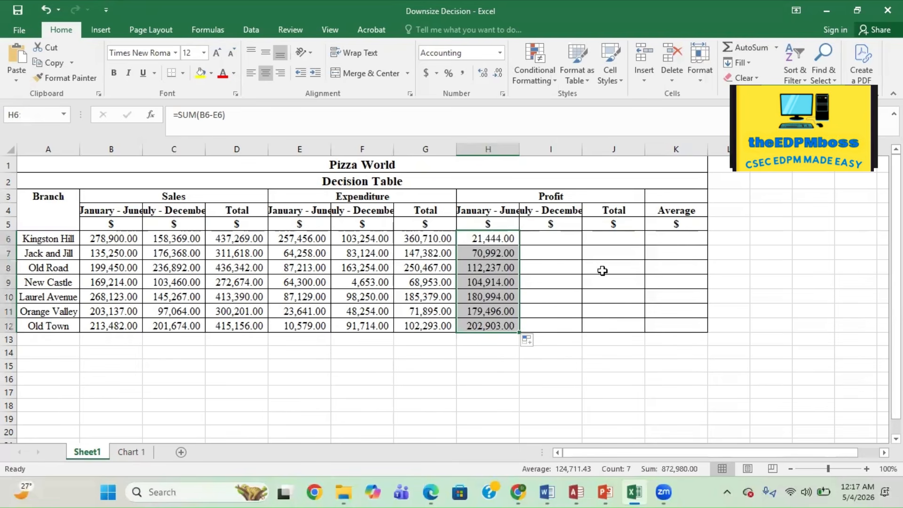
- Calculate Kingston Hill's July - December profit in I6 with =SUM(C6-F6) and fill the formula down to I12
left_click(538, 234)
type("=")
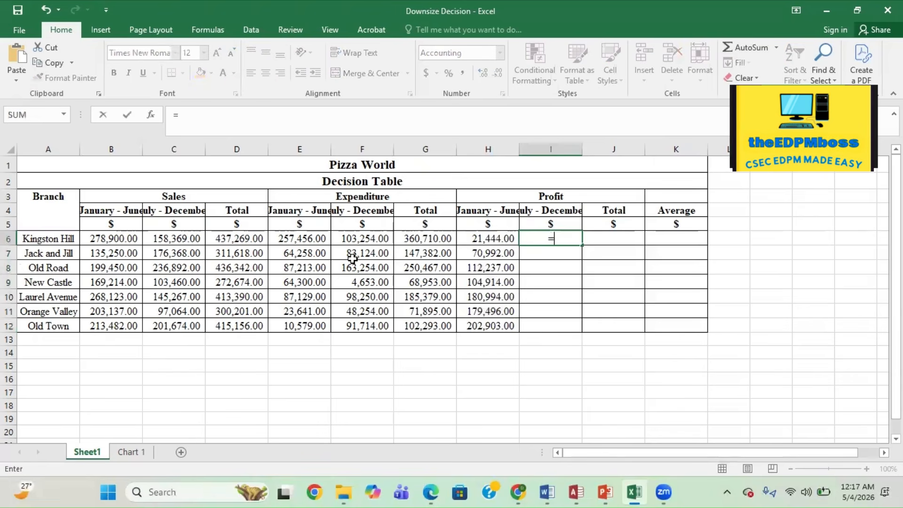
type("sum(")
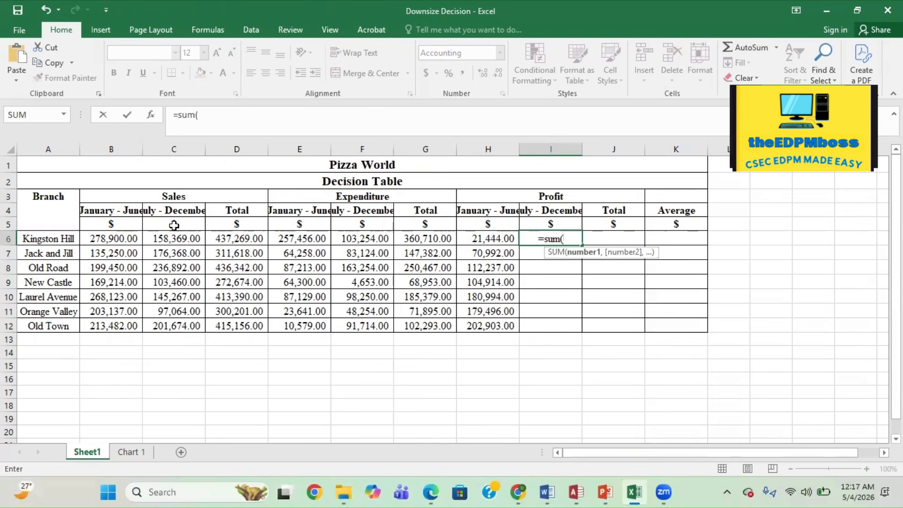
type("c")
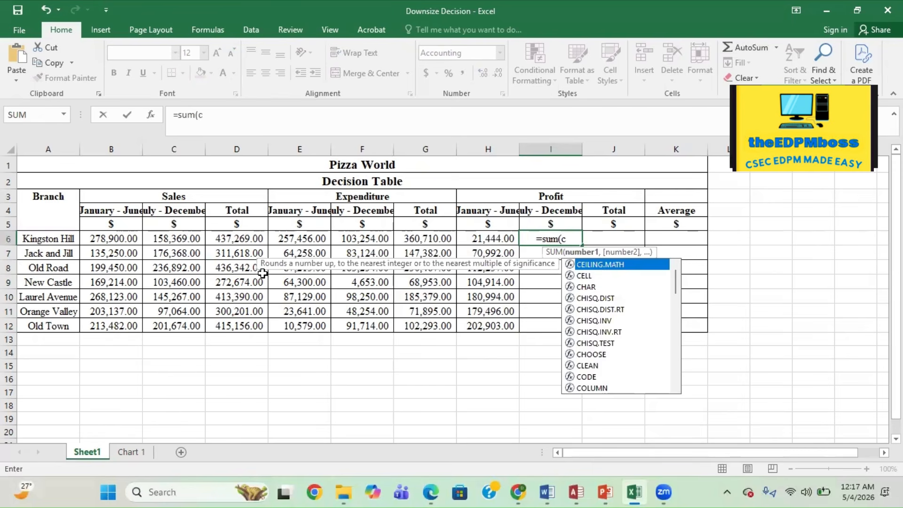
type("6-")
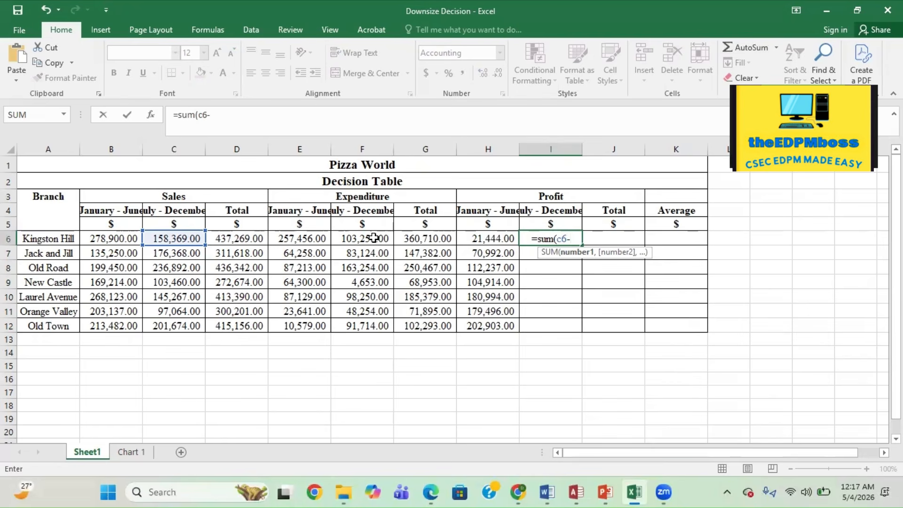
type("f6")
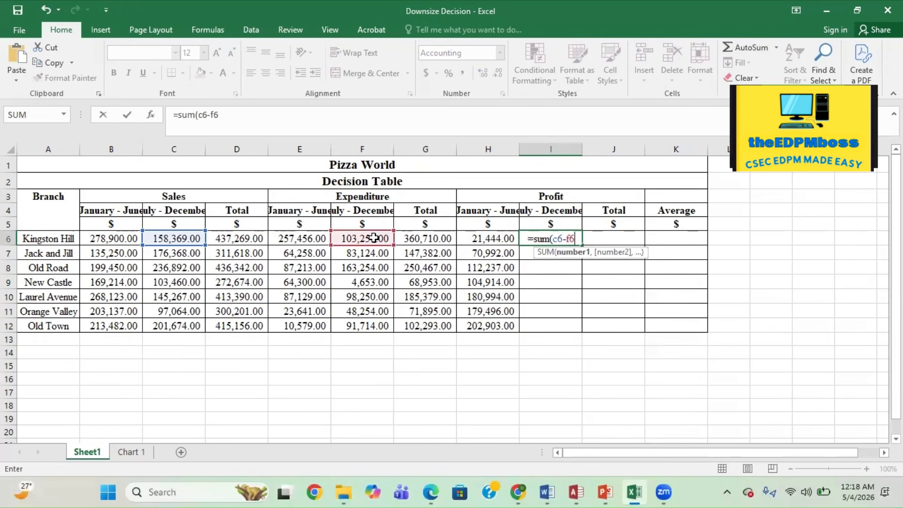
key("Return")
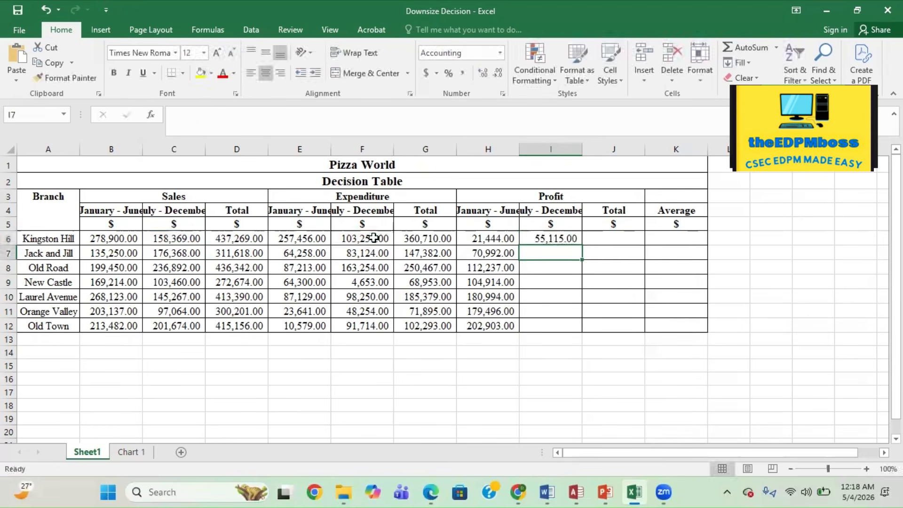
left_click(564, 238)
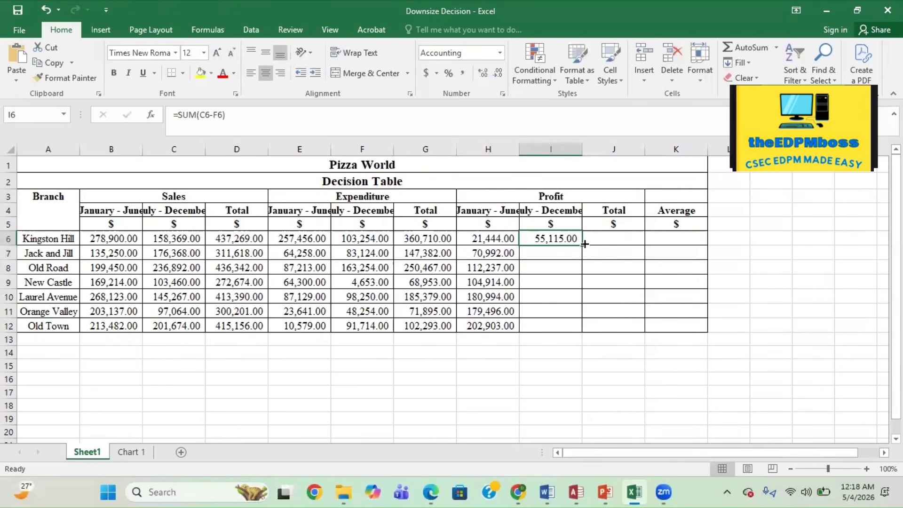
left_click_drag(582, 245, 579, 333)
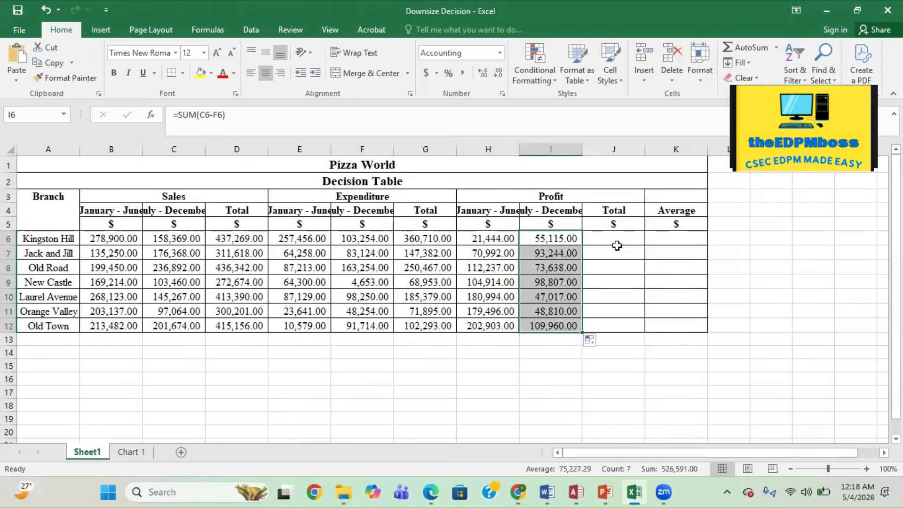
- Total Kingston Hill's profit from H6:I6 in J6 with AutoSum and fill the formula down to J12
left_click(497, 238)
left_click_drag(497, 238, 606, 234)
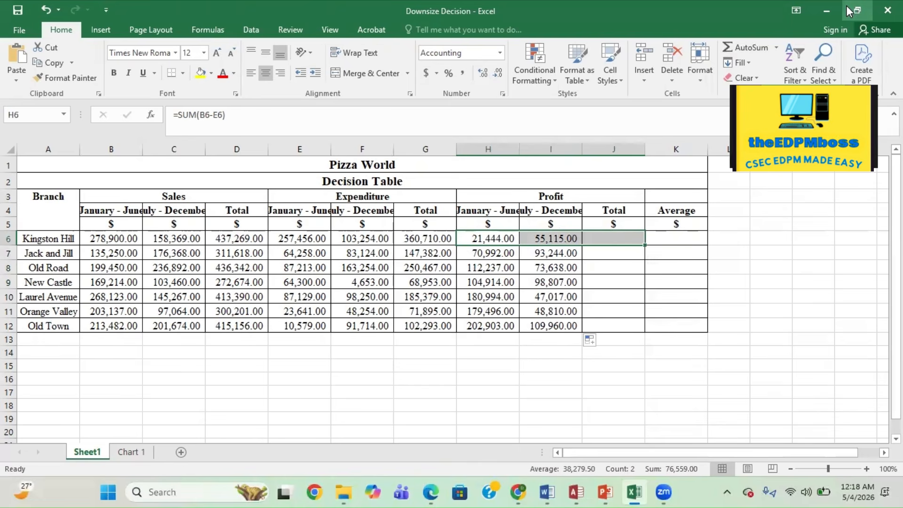
left_click(760, 45)
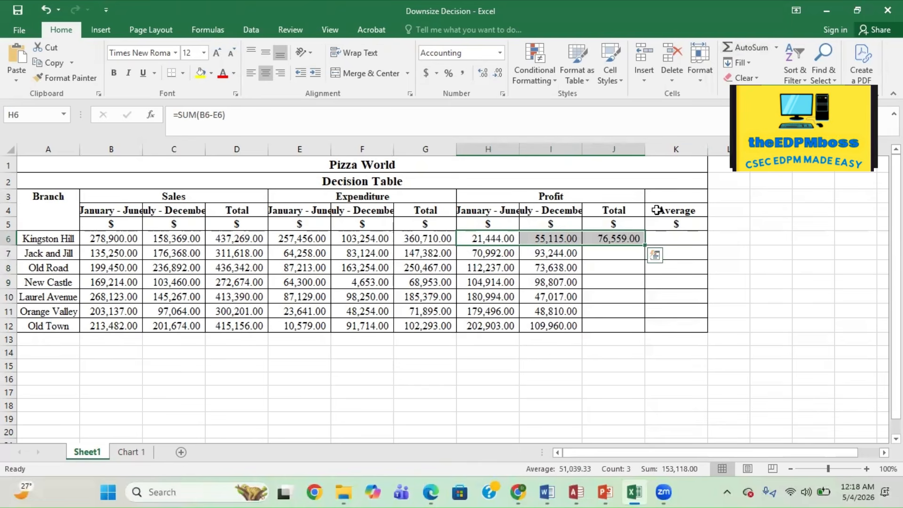
left_click(628, 238)
left_click_drag(645, 246, 636, 329)
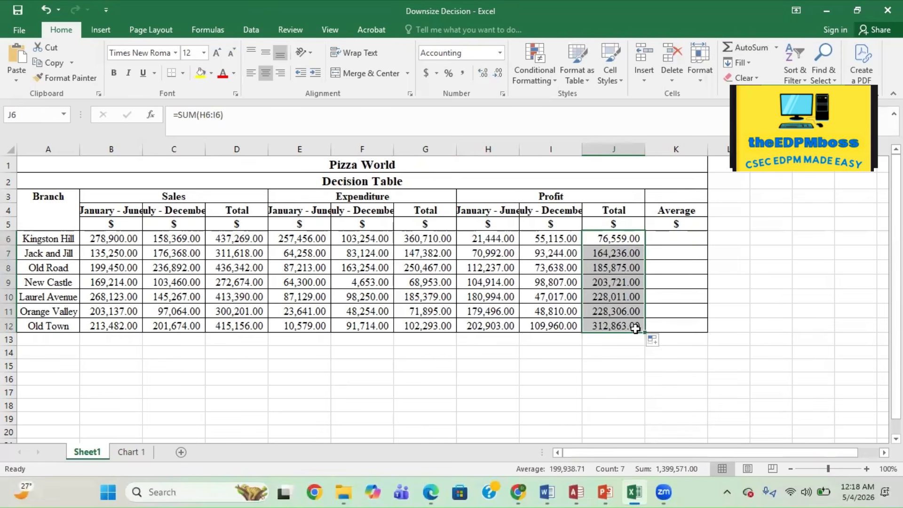
- Average Kingston Hill's two half-year profits in K6 with =AVERAGE(H6:I6) and fill the formula down to K12
left_click(675, 238)
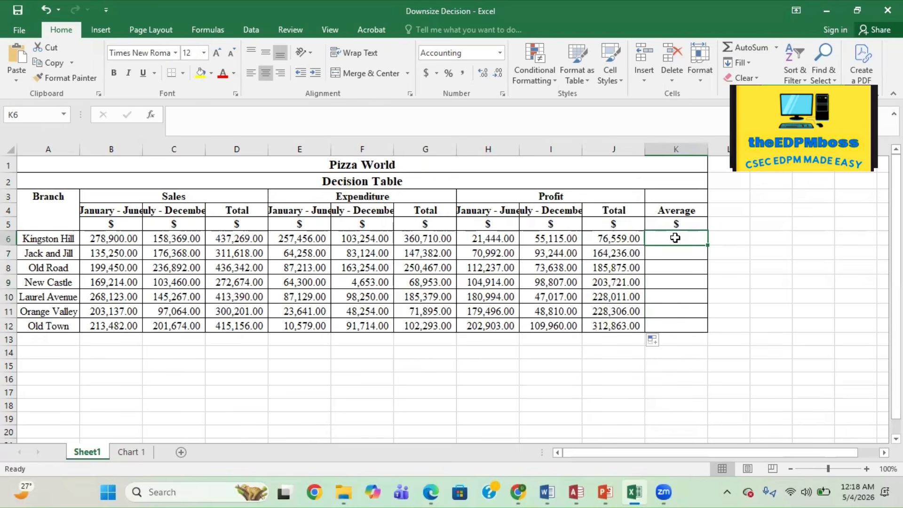
left_click(776, 47)
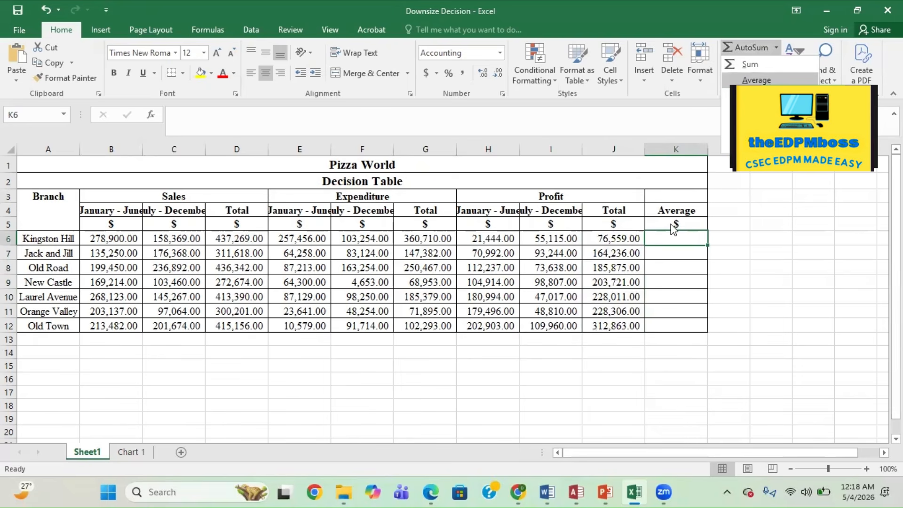
left_click(676, 240)
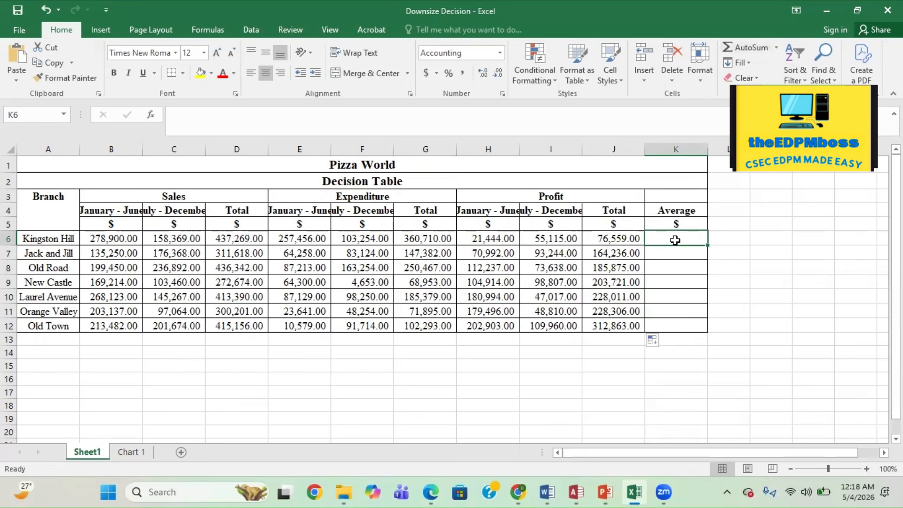
type("=aver")
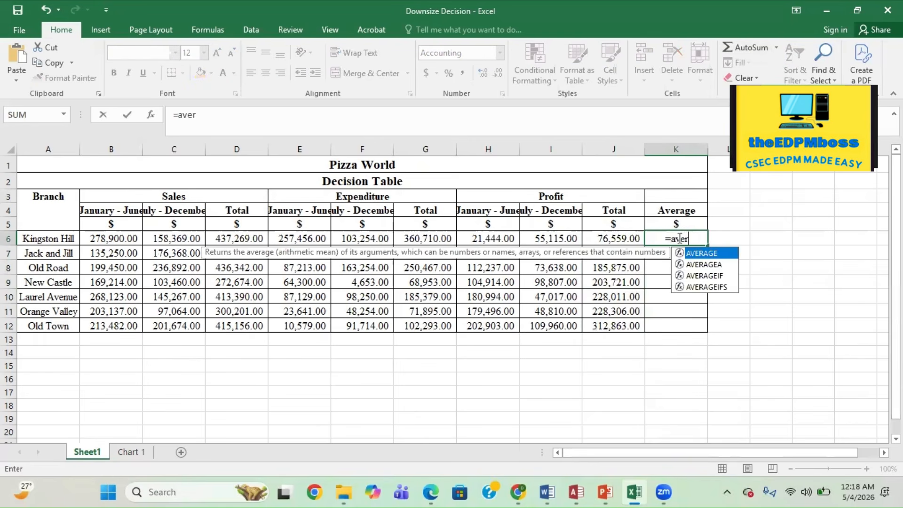
type("age(")
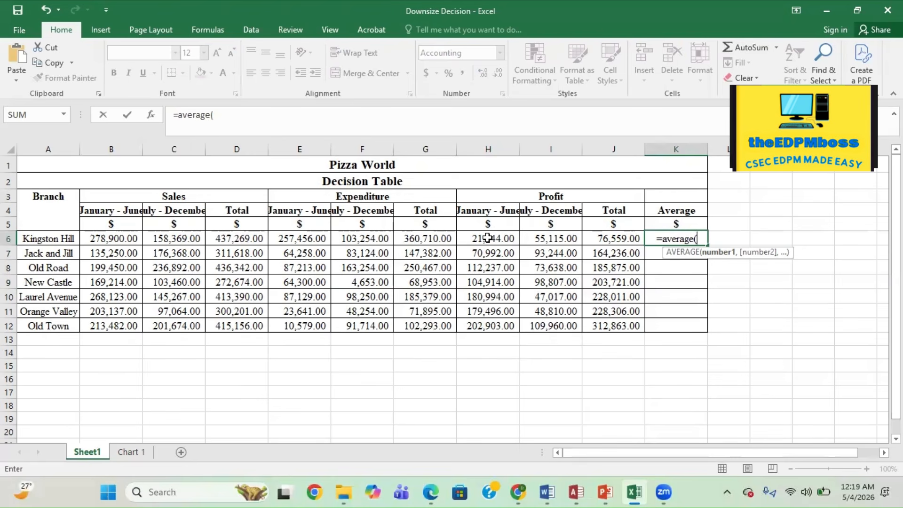
type("h")
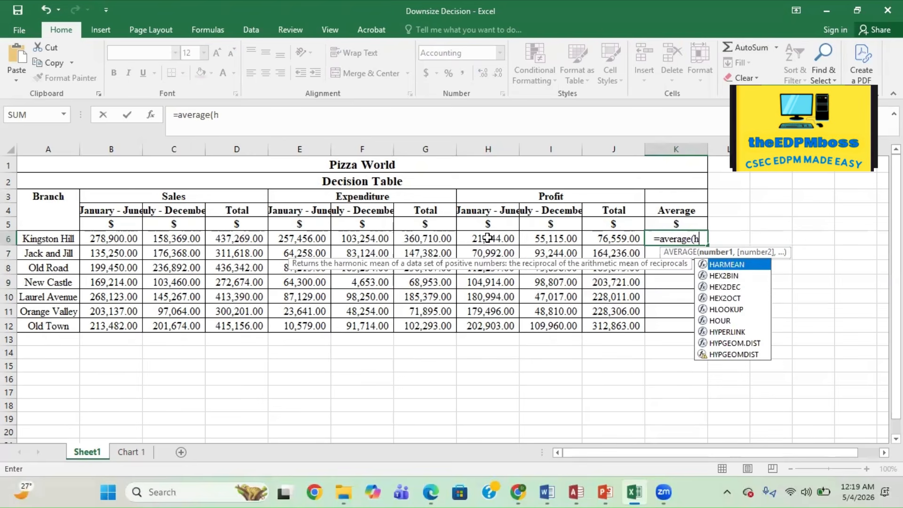
type("6:")
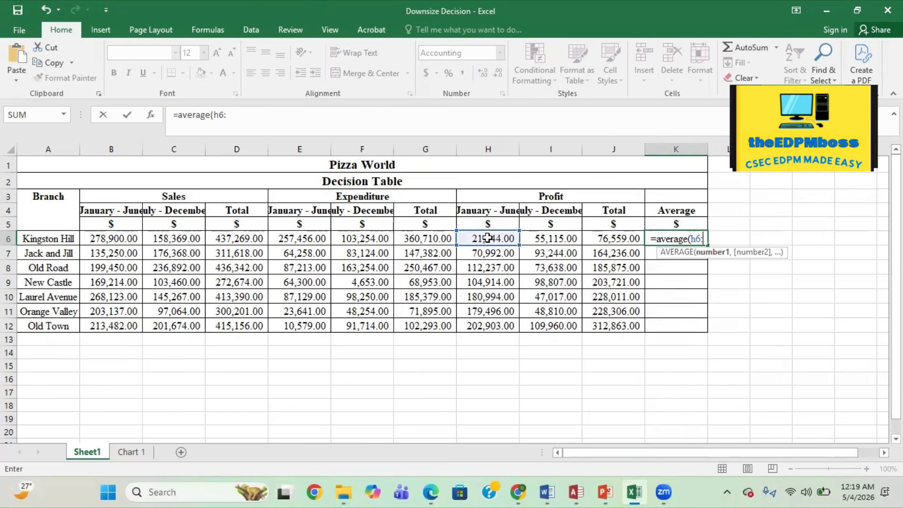
type("i6")
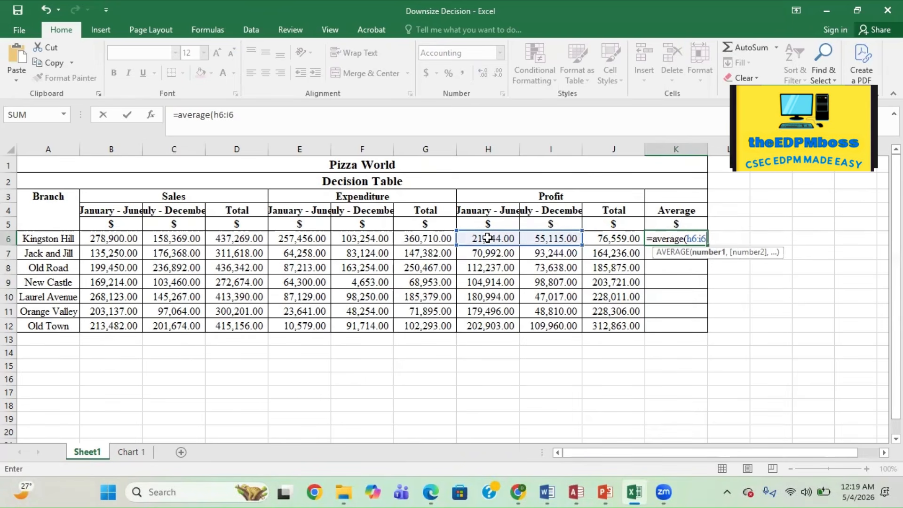
key("Return")
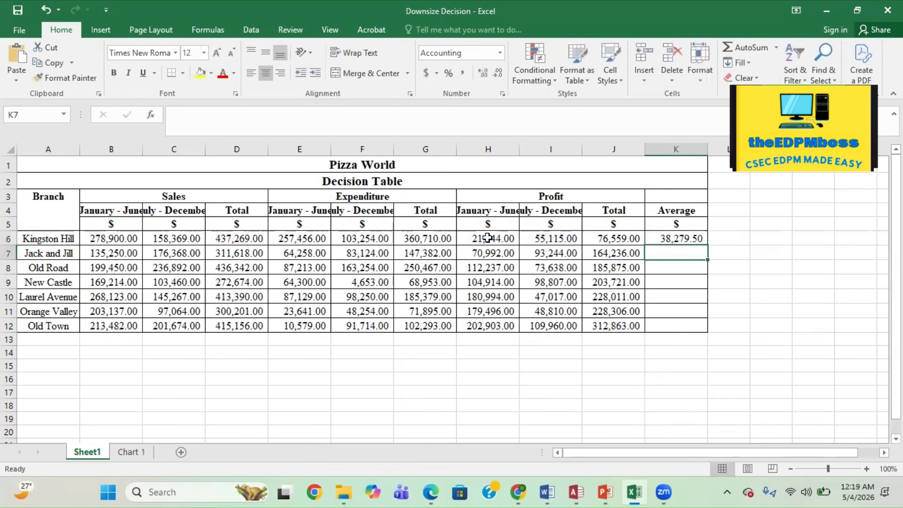
left_click(681, 241)
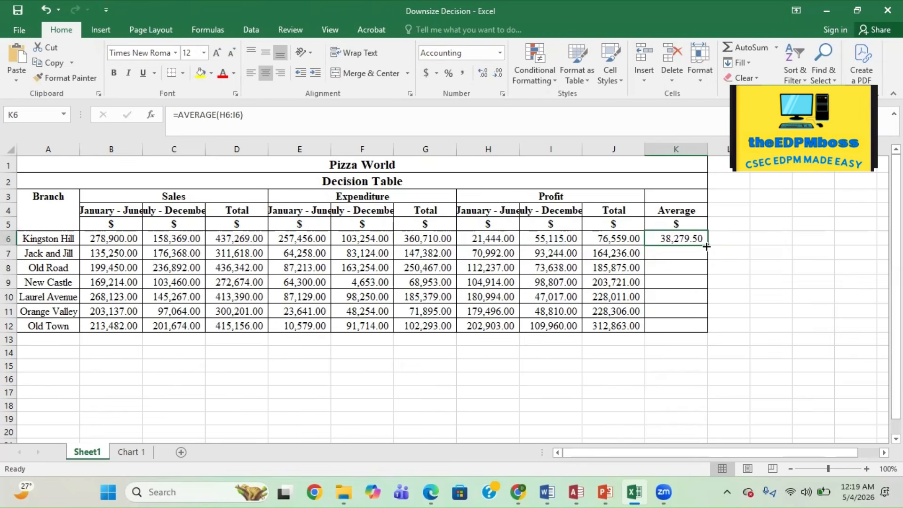
left_click_drag(707, 246, 702, 329)
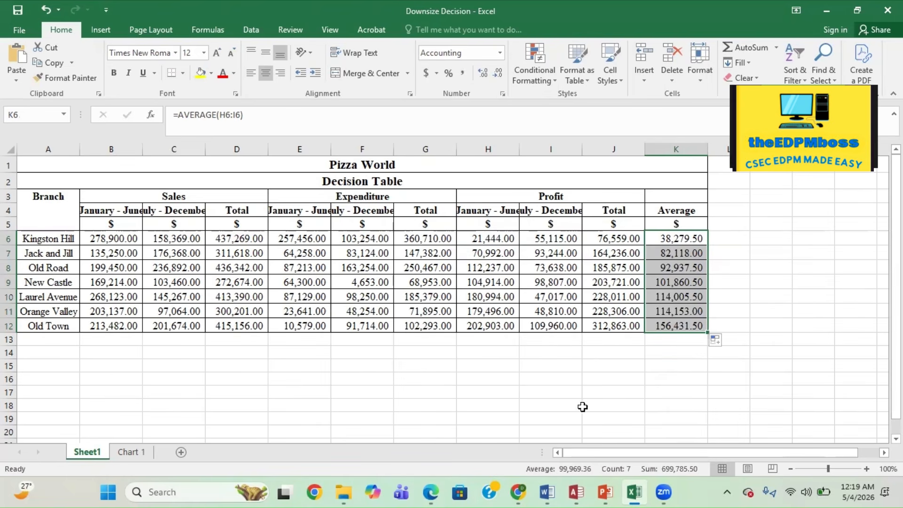
- Switch to the specimen paper PDF in Edge and review Question 2's instructions (a) to (j) for the remaining table requirements
left_click(432, 493)
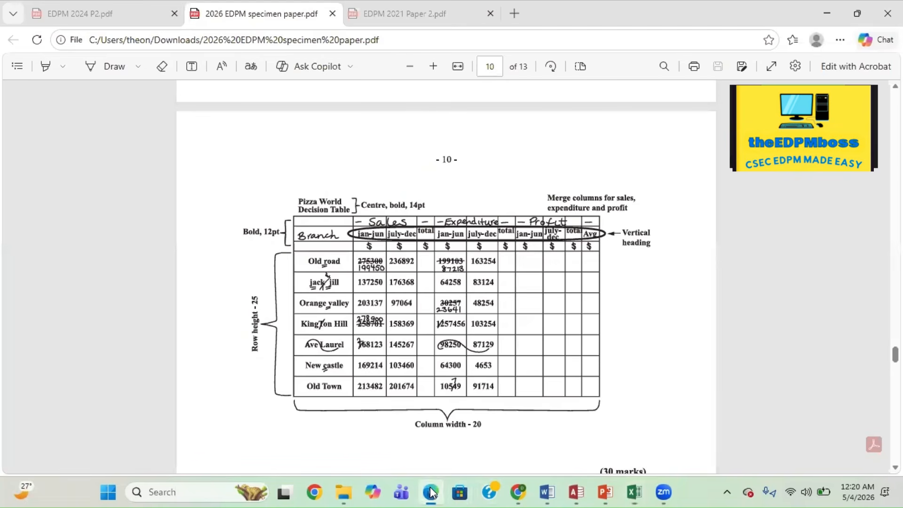
key("Up")
key("Up")
key("Up")
key("Up")
key("Up")
key("Up")
key("Up")
key("Up")
key("Up")
key("Up")
key("Up")
key("Up")
key("Up")
key("Up")
key("Up")
key("Up")
key("Up")
key("Up")
key("Up")
key("Up")
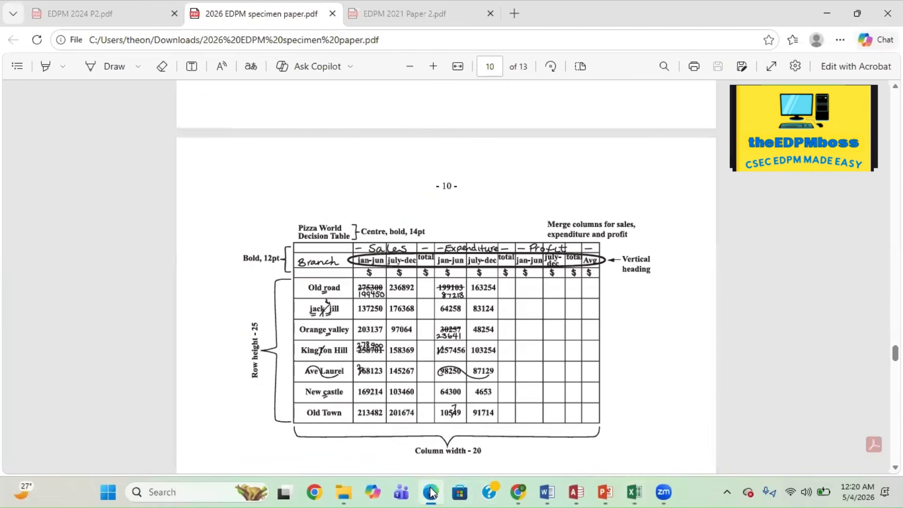
key("Up")
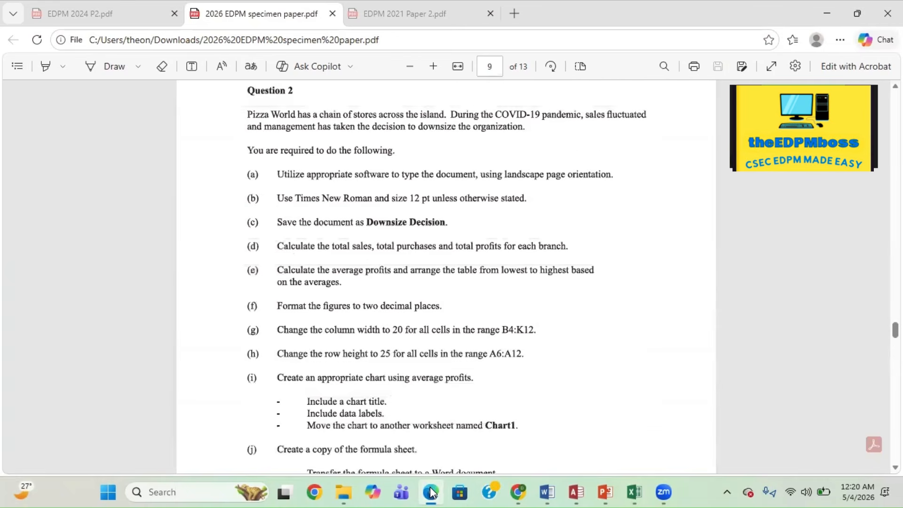
key("Down")
key("Down")
key("Down")
key("Down")
key("Down")
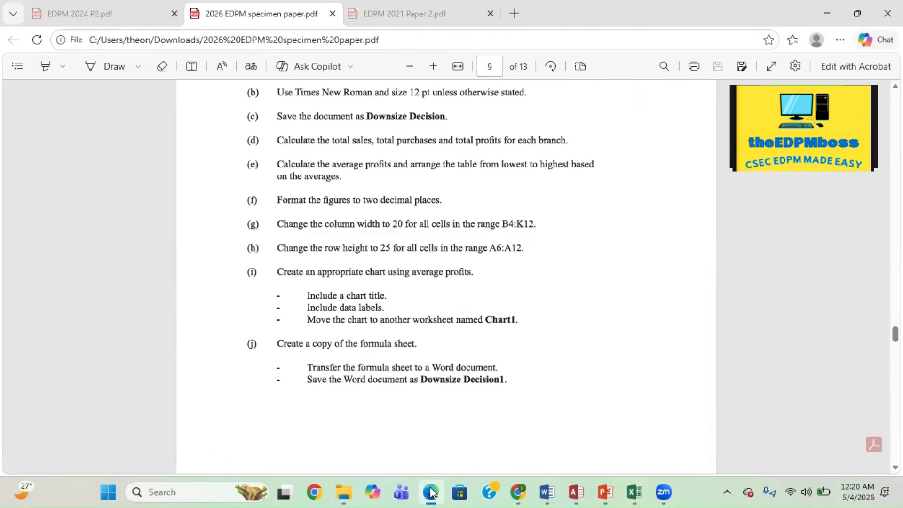
key("Down")
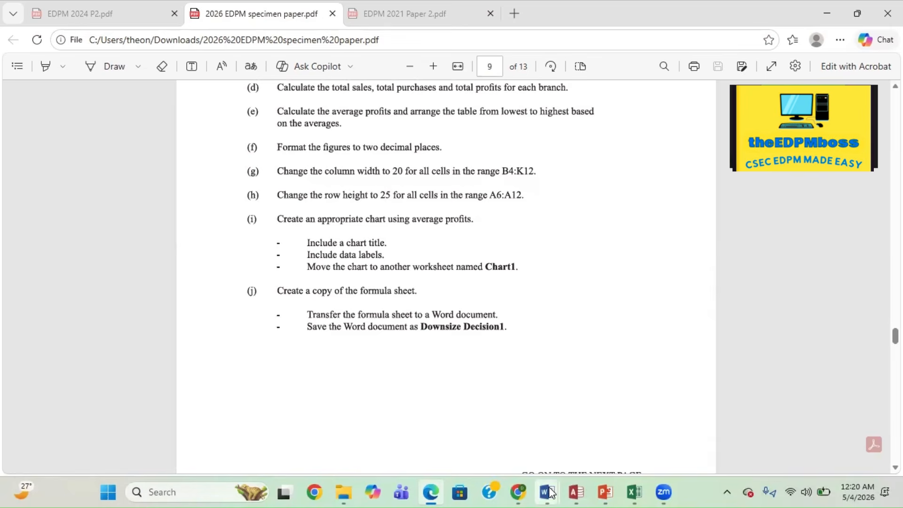
- Return to the Excel workbook, set Kingston Hill's January - June sales in B6 to General format, and reapply Comma Style
left_click(633, 492)
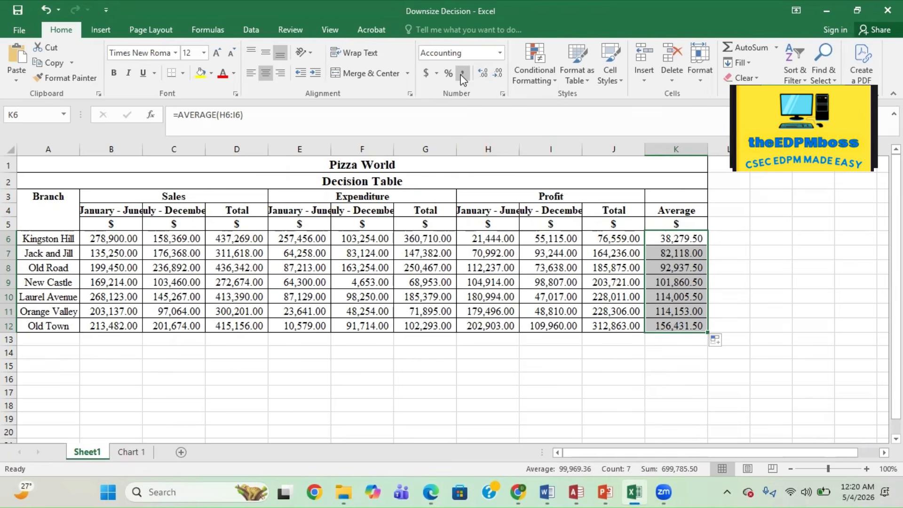
left_click(226, 239)
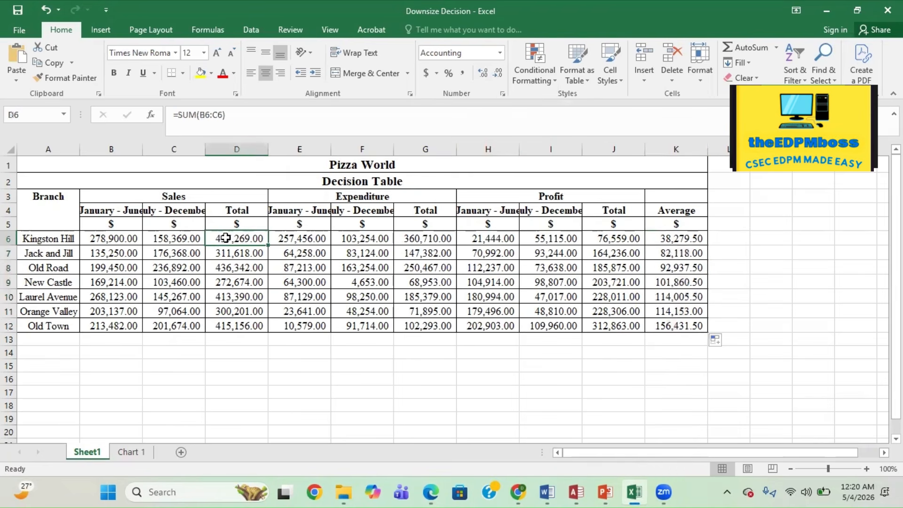
left_click(110, 235)
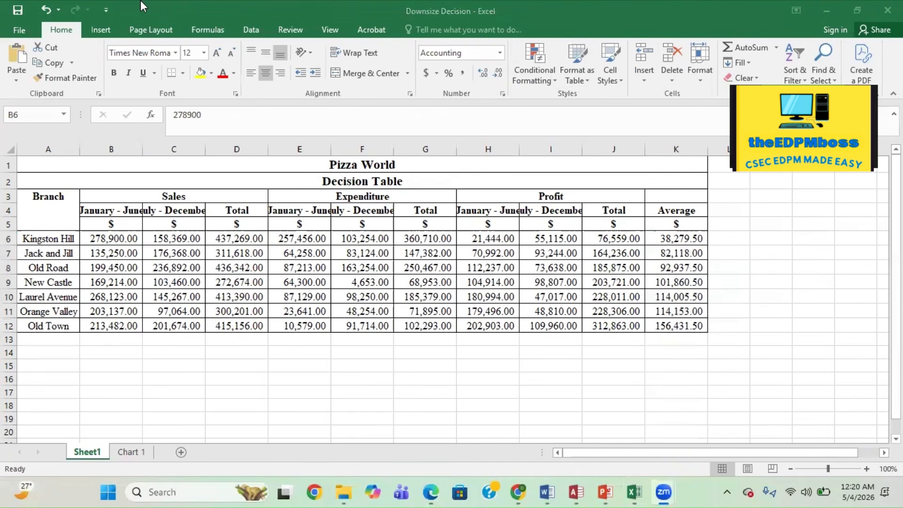
left_click(473, 44)
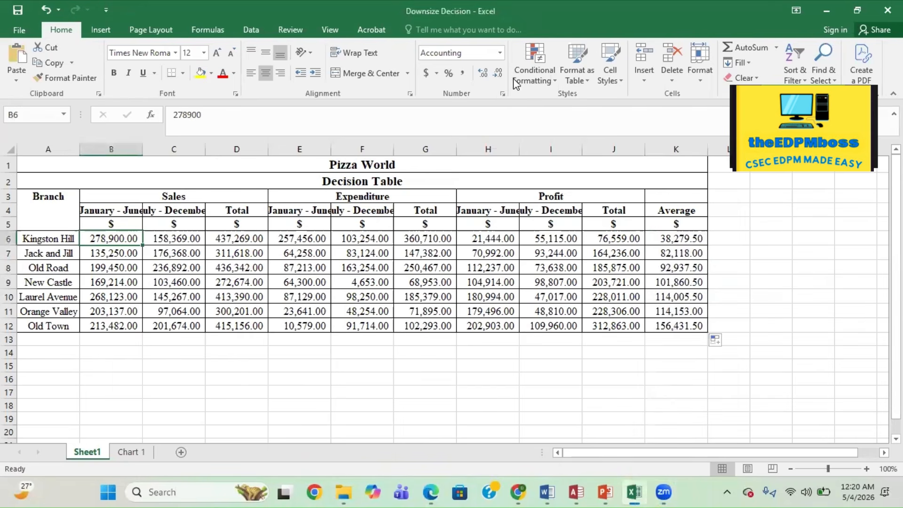
left_click(500, 52)
left_click(473, 71)
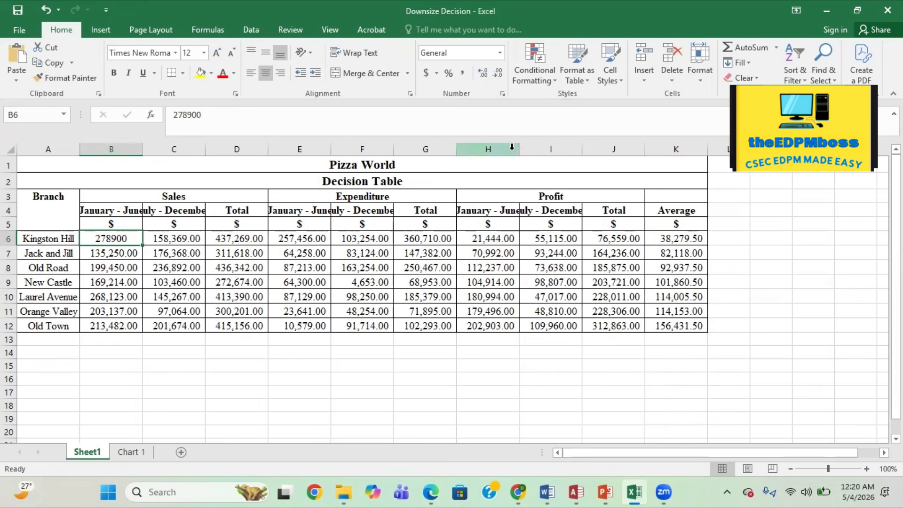
left_click(463, 75)
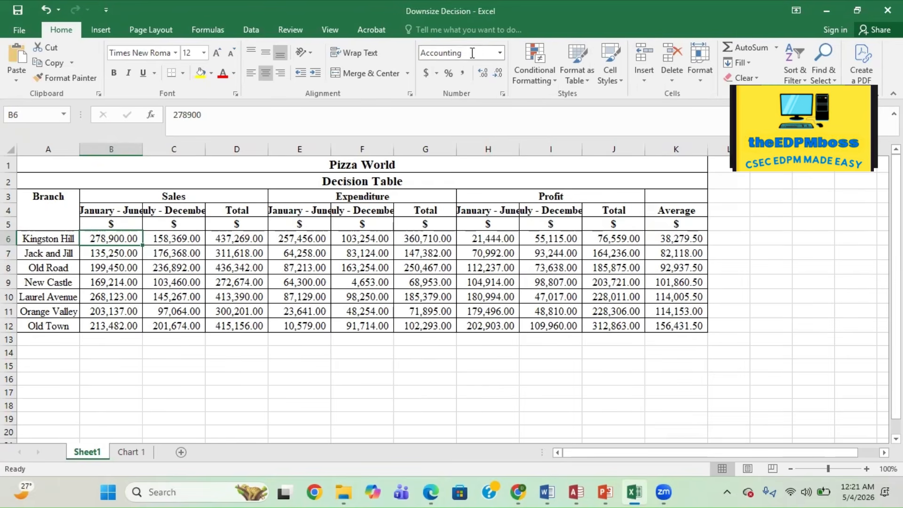
- Format B6 as Currency and vary its decimals from three places to none, finishing at two
left_click(499, 52)
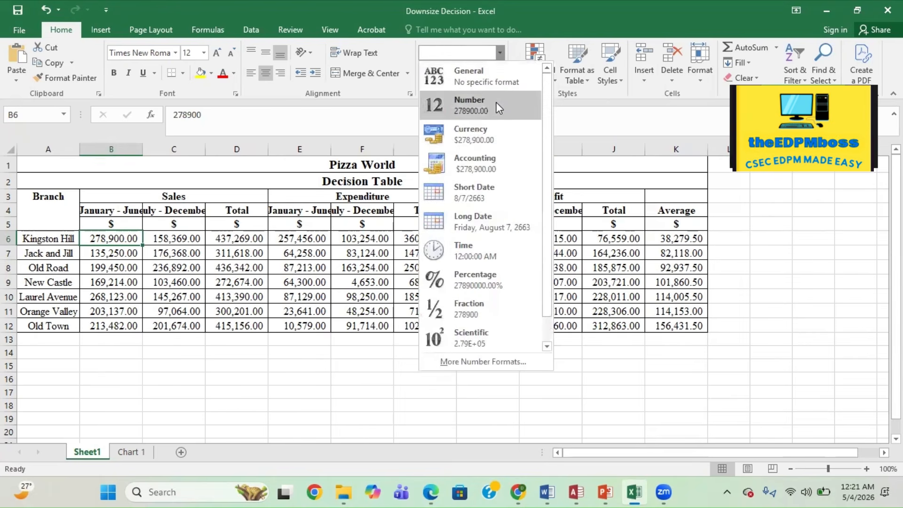
left_click(486, 132)
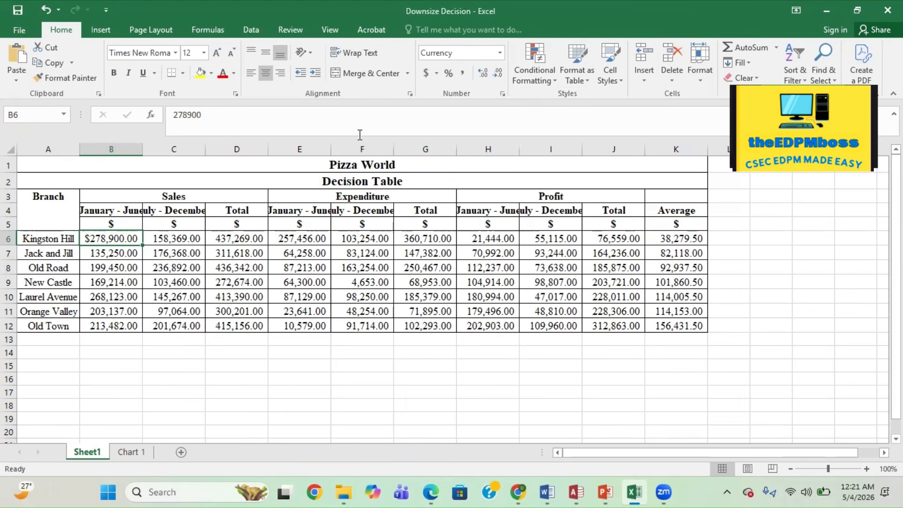
left_click(487, 73)
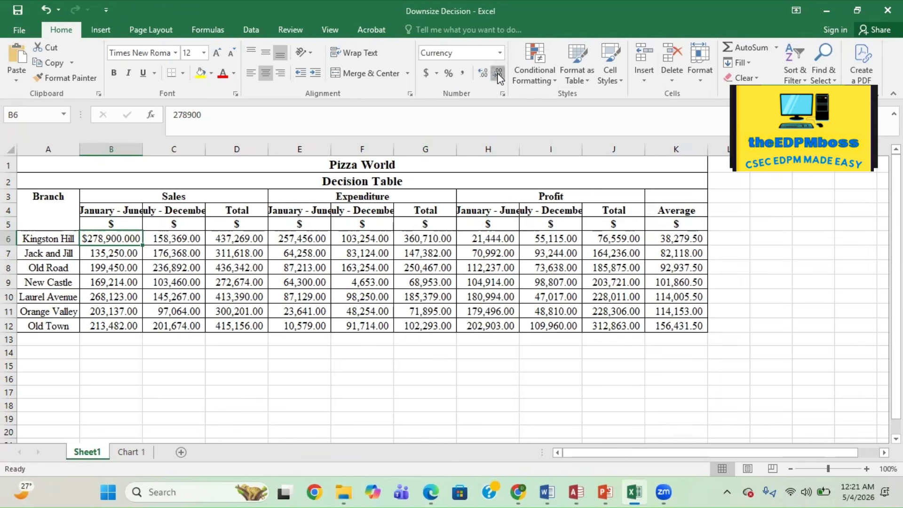
left_click(498, 74)
left_click(499, 74)
left_click(498, 74)
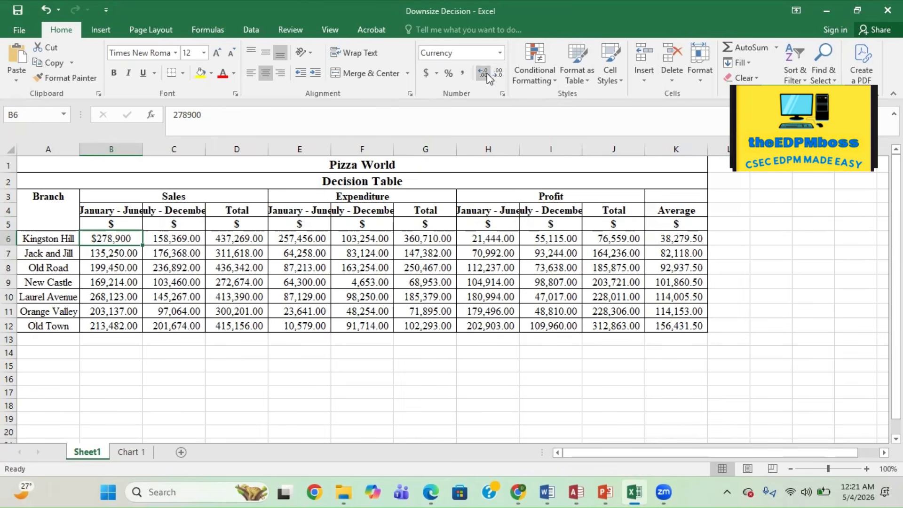
left_click(487, 72)
left_click(487, 72)
- Undo the decimal place changes and the Currency format on B6
left_click(41, 9)
left_click(40, 9)
left_click(41, 9)
left_click(41, 9)
left_click(40, 10)
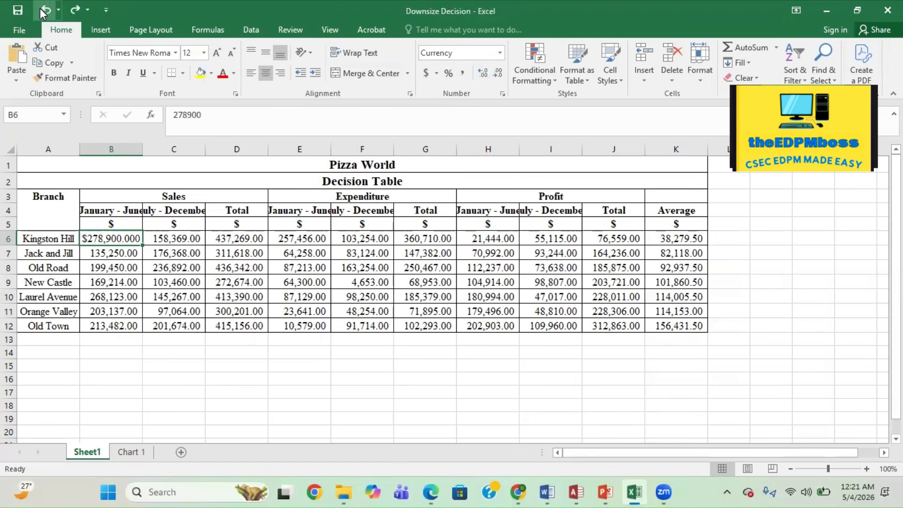
left_click(40, 9)
left_click(40, 9)
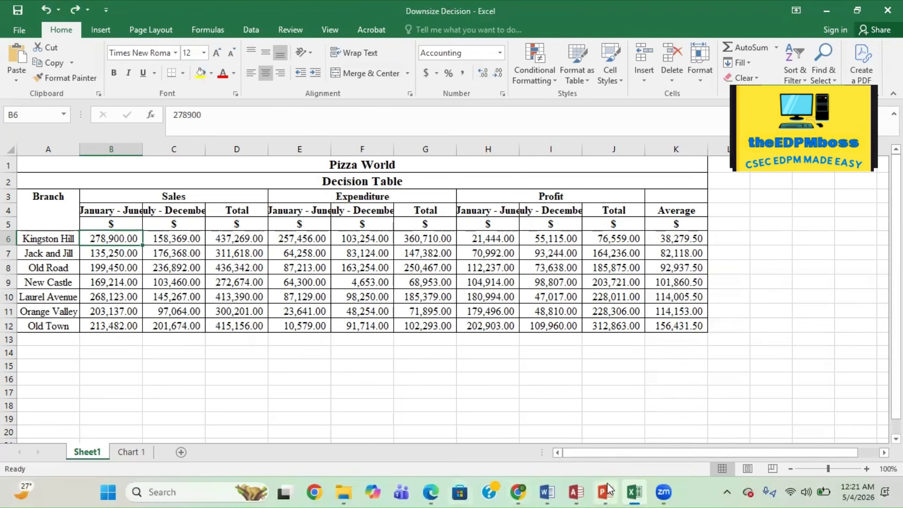
- Switch to the specimen paper in Edge to check the column width and row height instructions (g) and (h)
left_click(438, 487)
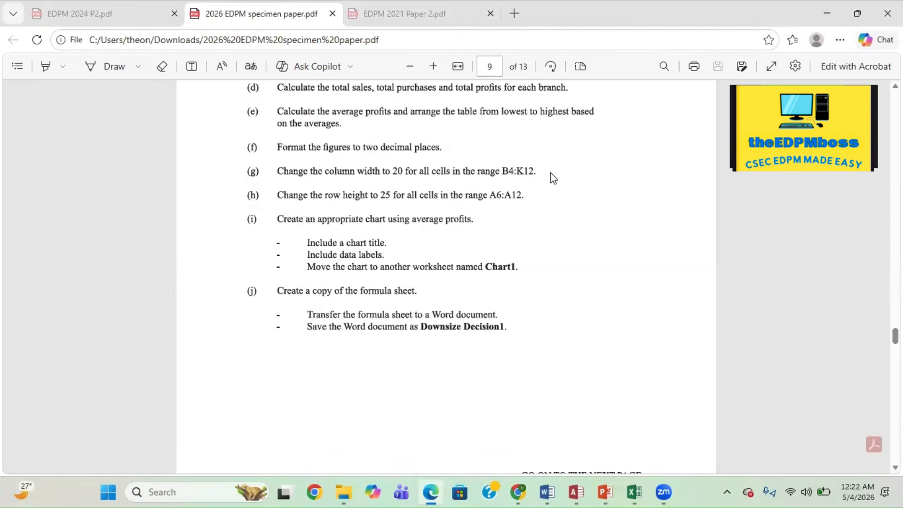
- Switch to the Downsize Decision workbook in Excel and set the column width to 20 for cells B4:K12
left_click(634, 492)
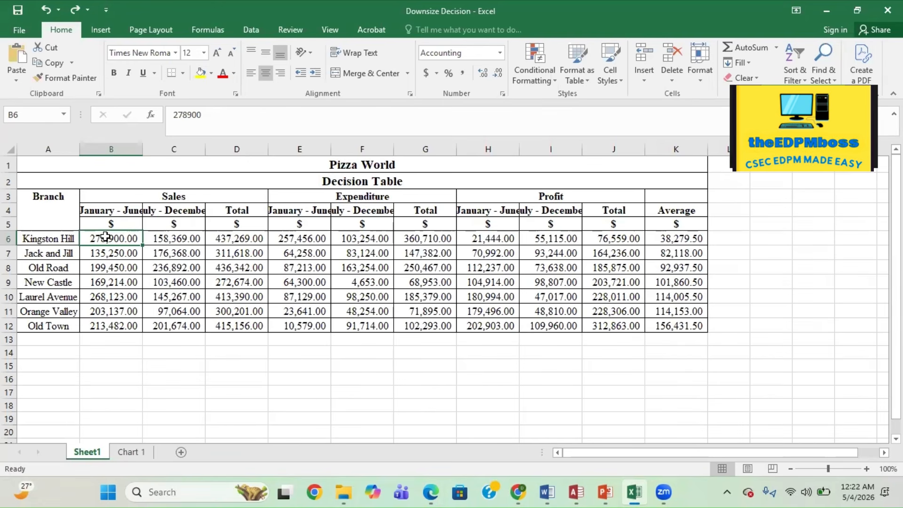
left_click_drag(105, 236, 472, 231)
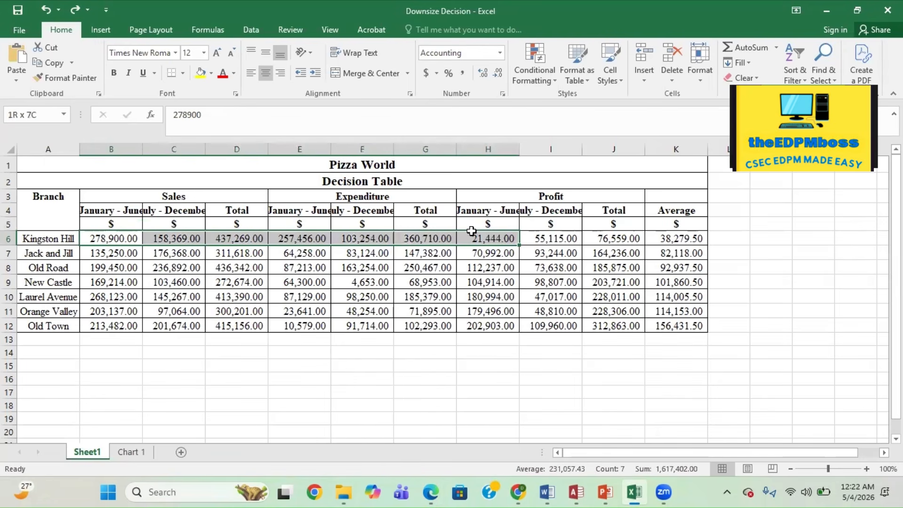
left_click(104, 209)
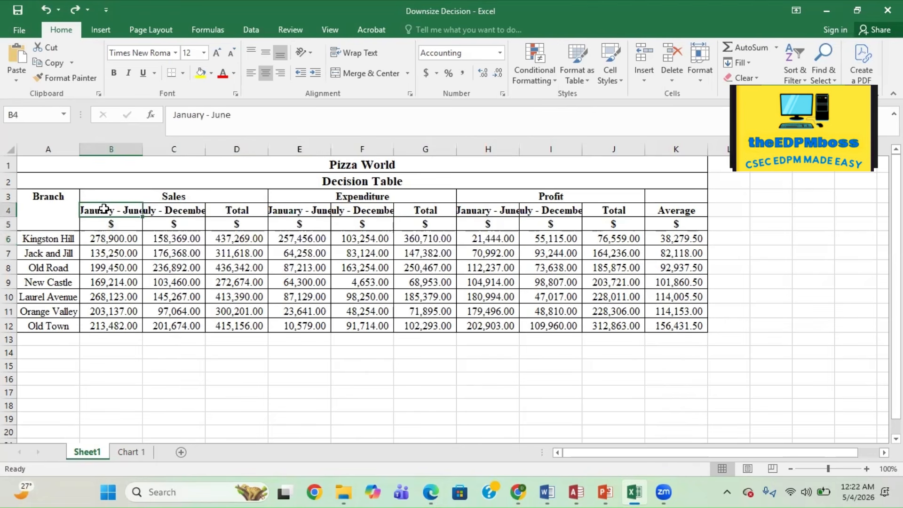
left_click_drag(102, 211, 673, 323)
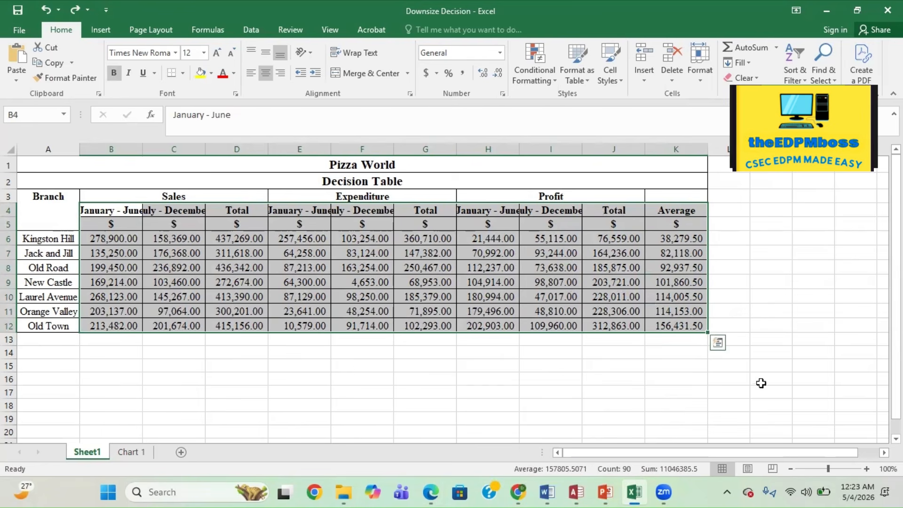
left_click(696, 84)
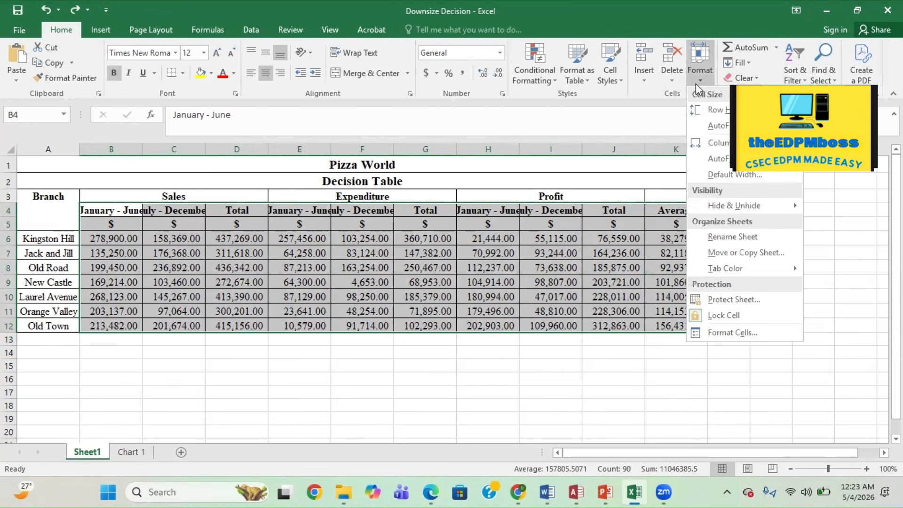
left_click(725, 151)
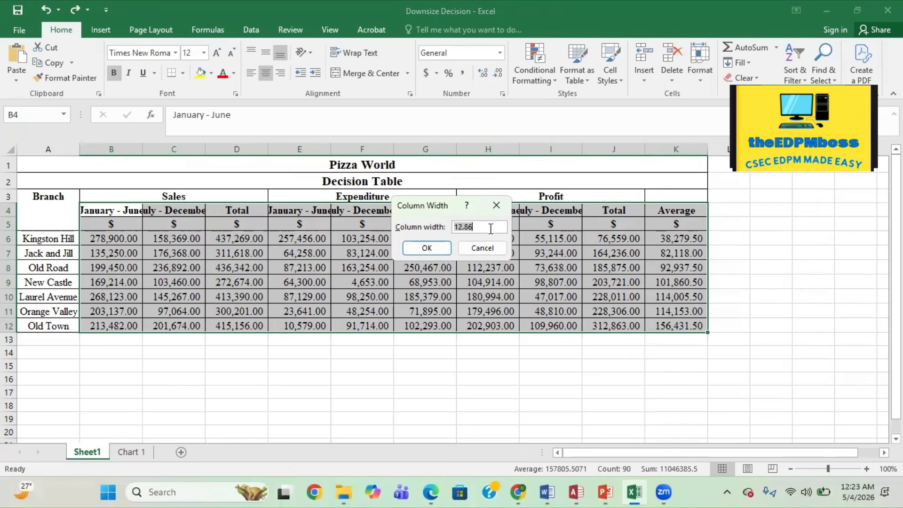
key("BackSpace")
type("20")
left_click(427, 249)
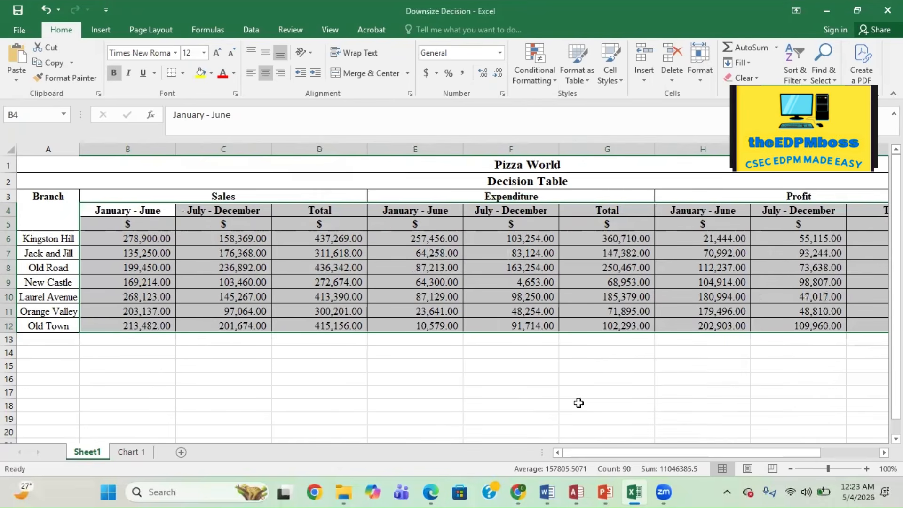
left_click_drag(593, 453, 560, 458)
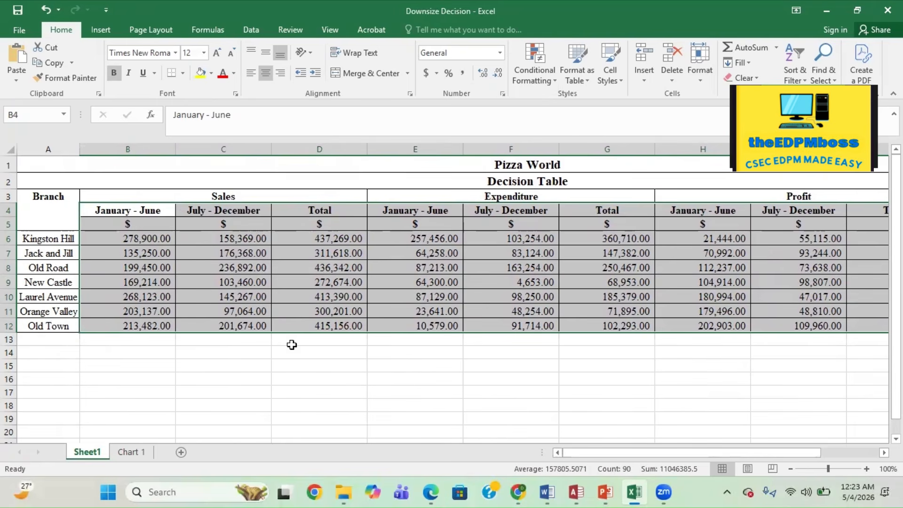
- Check the row height instruction in the specimen paper and set the row height to 25 for cells A6:A12 in Excel
left_click(431, 492)
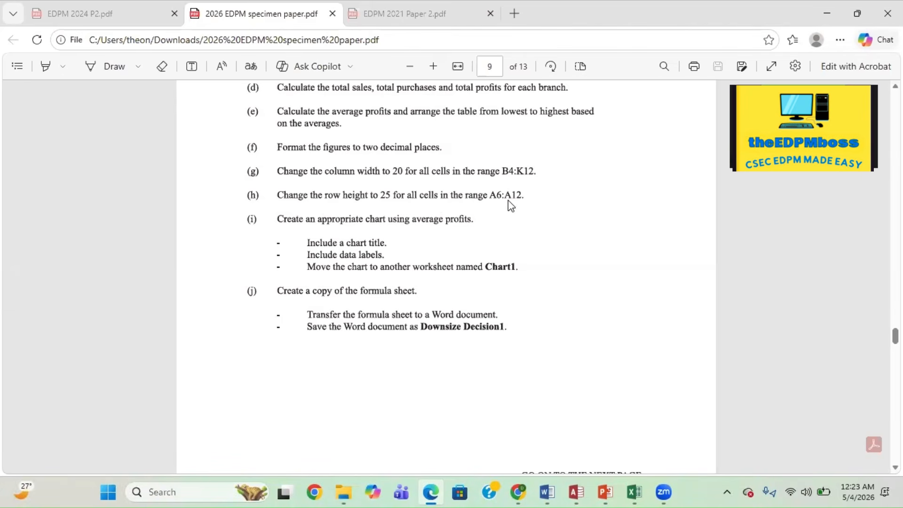
left_click(638, 492)
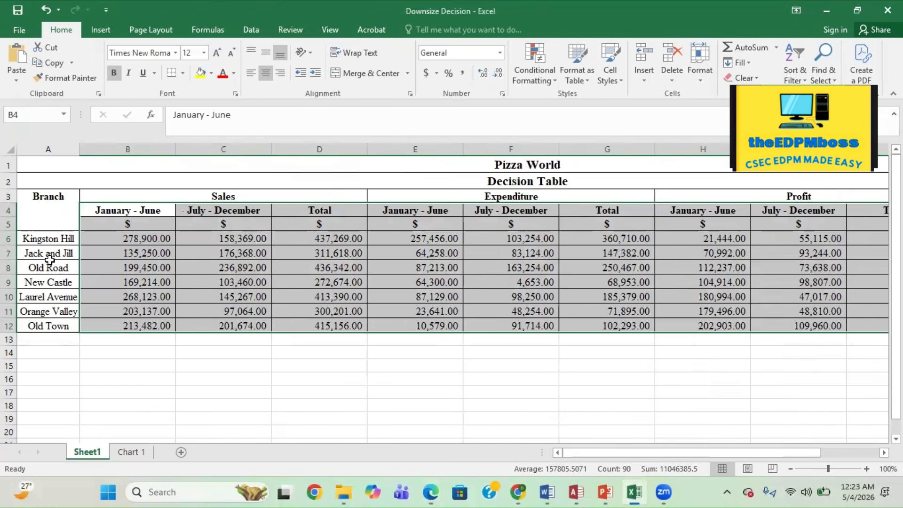
left_click(112, 238)
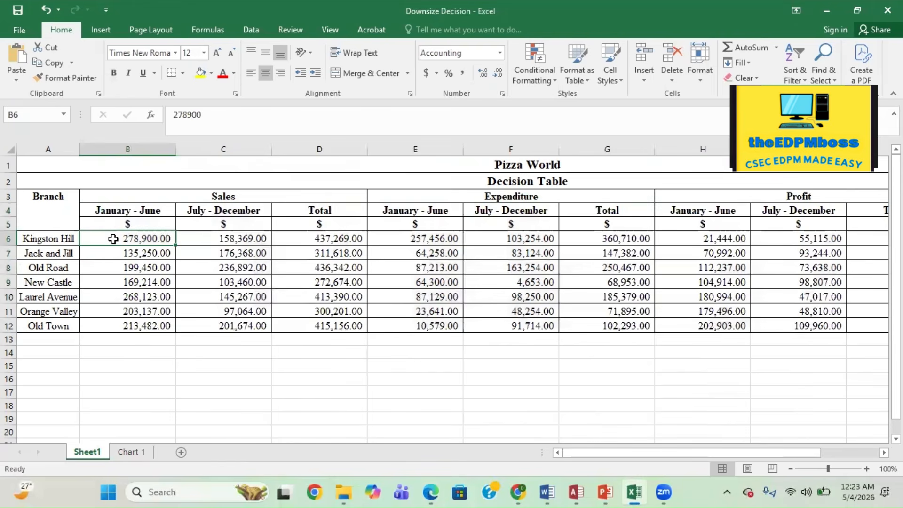
left_click(46, 238)
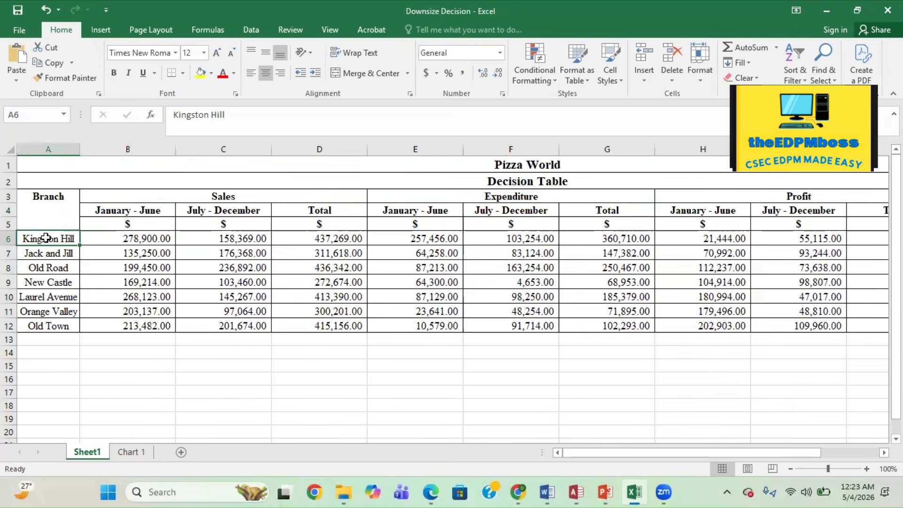
left_click_drag(45, 238, 49, 325)
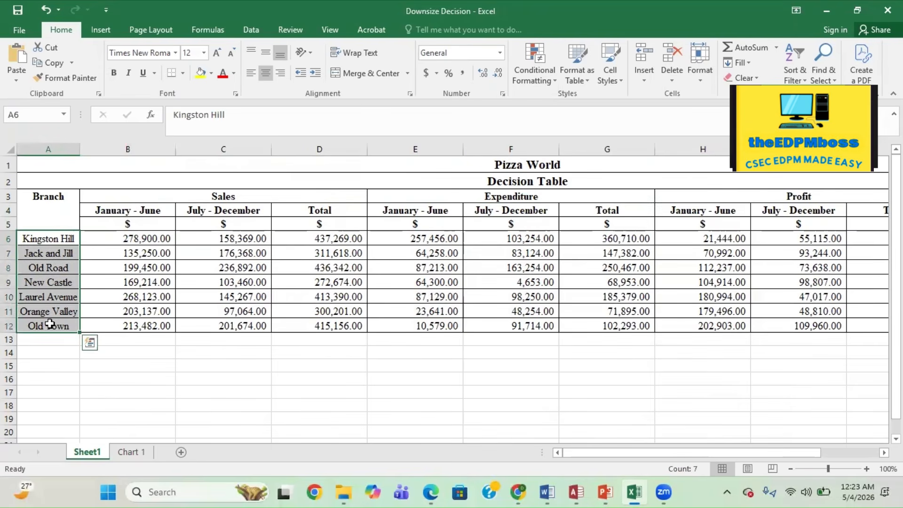
left_click(690, 78)
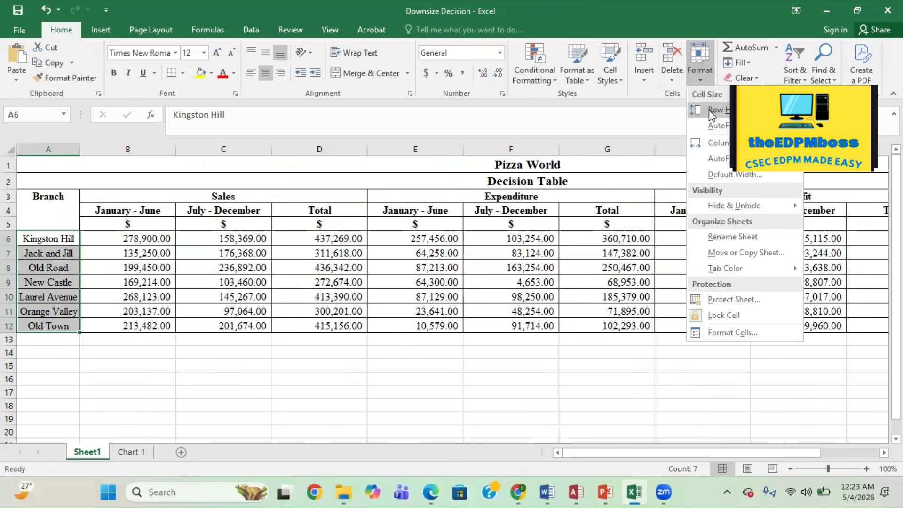
left_click(711, 111)
type("2")
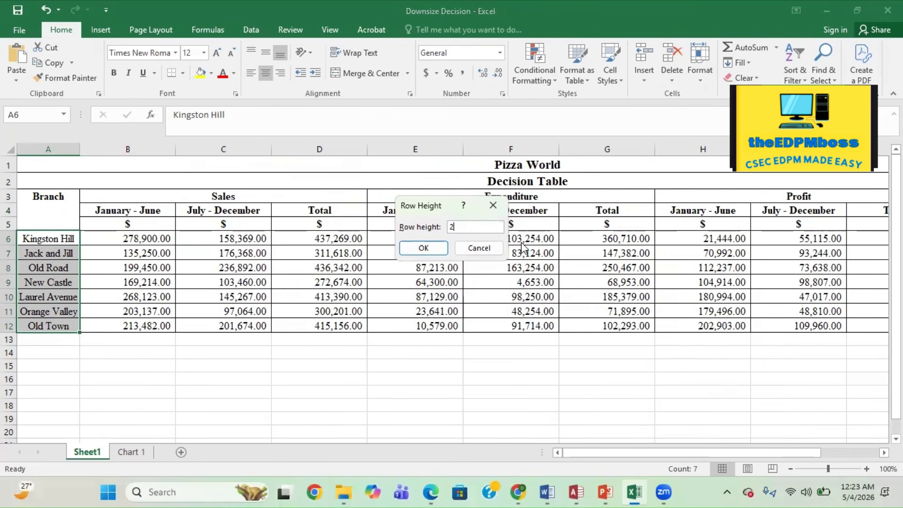
type("5")
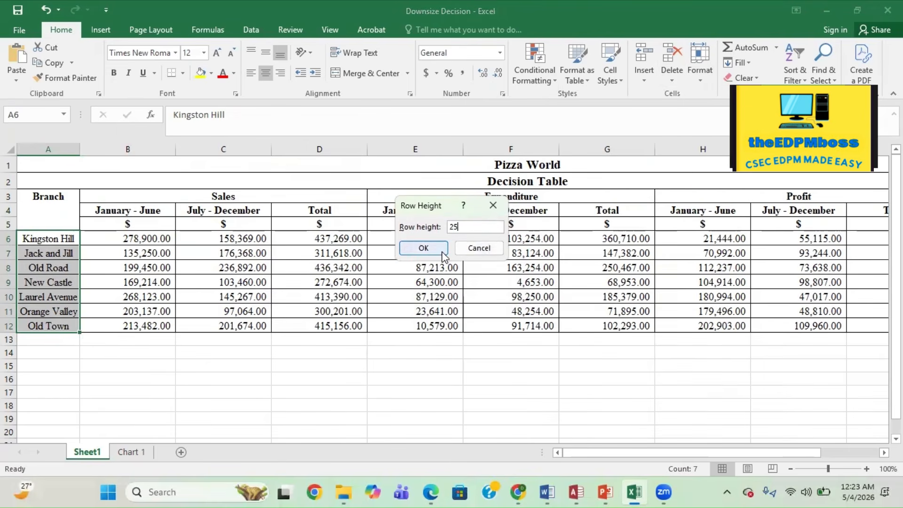
left_click(424, 248)
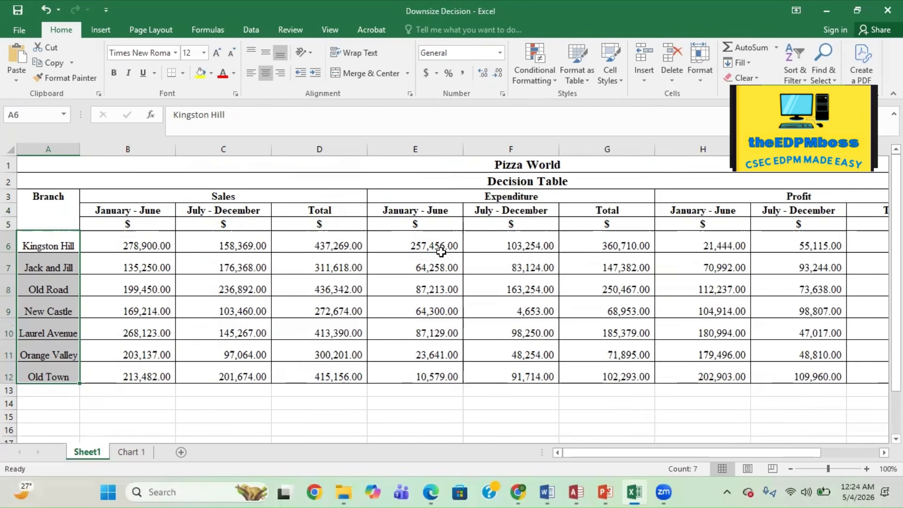
- Review the remaining task instructions in the specimen paper, and return to the Average column in the Excel workbook
left_click(431, 492)
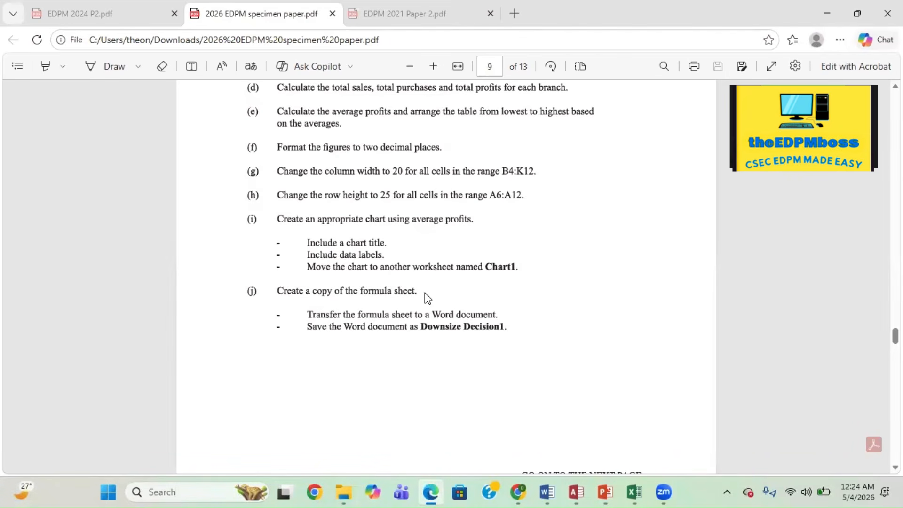
scroll(425, 293, "down", 1)
scroll(425, 293, "up", 3)
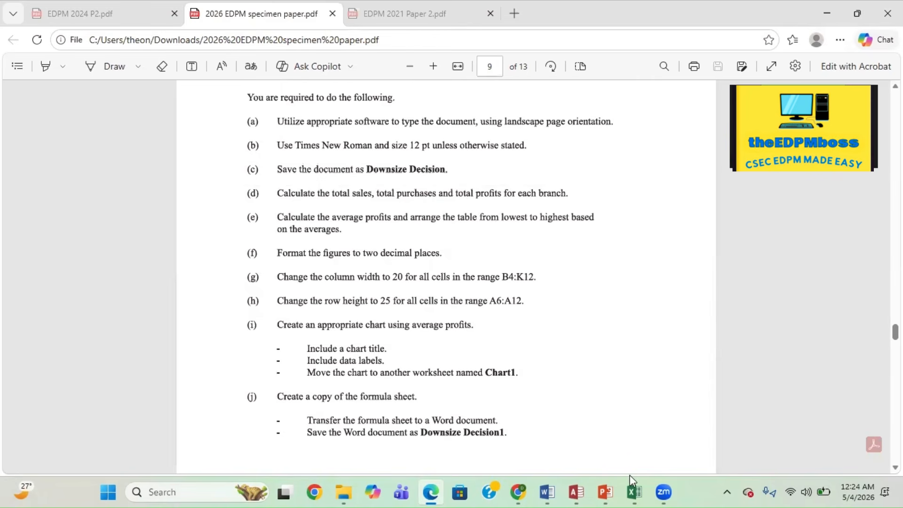
left_click(633, 489)
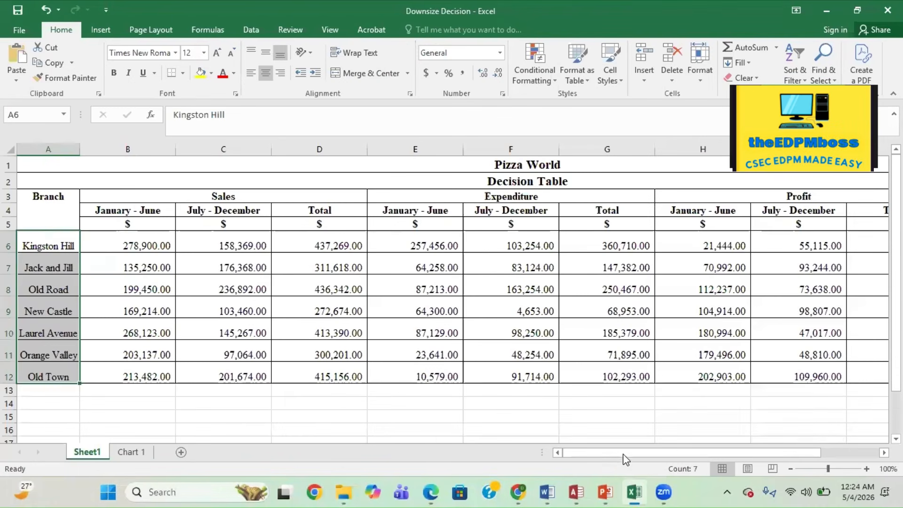
left_click_drag(624, 455, 794, 448)
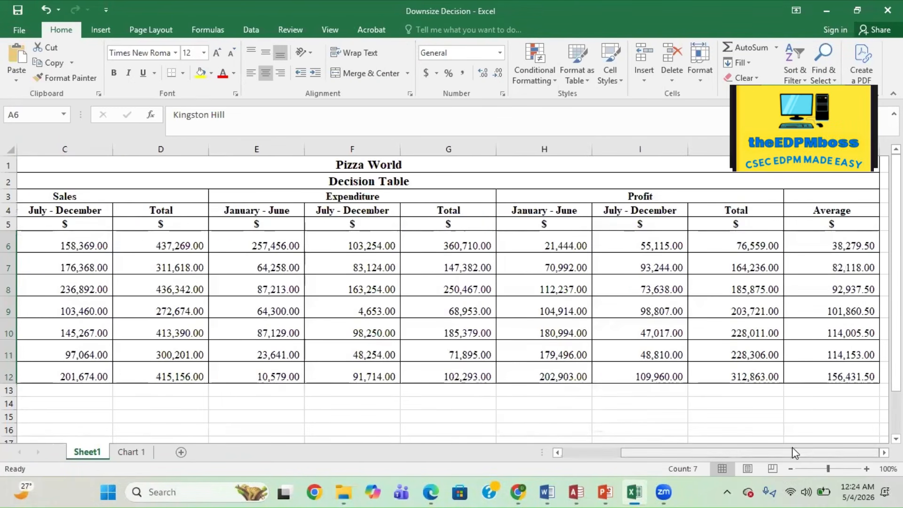
left_click(843, 246)
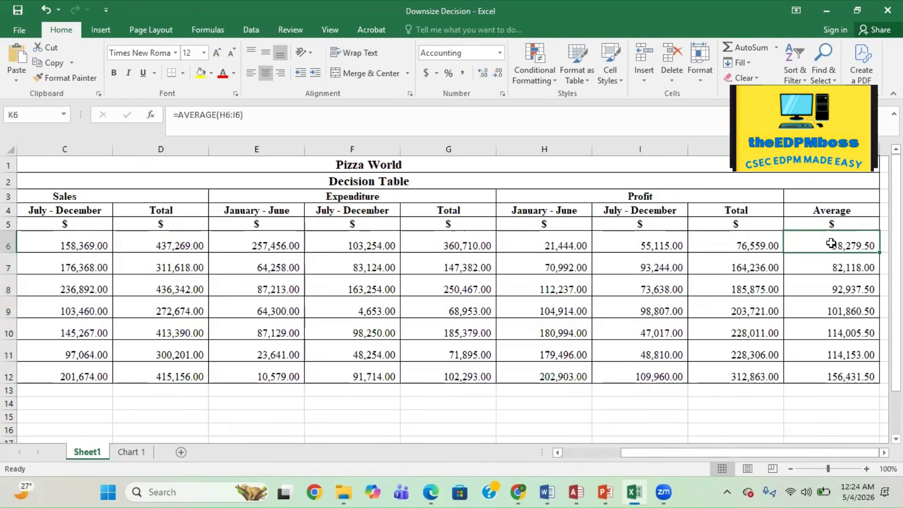
left_click(822, 215)
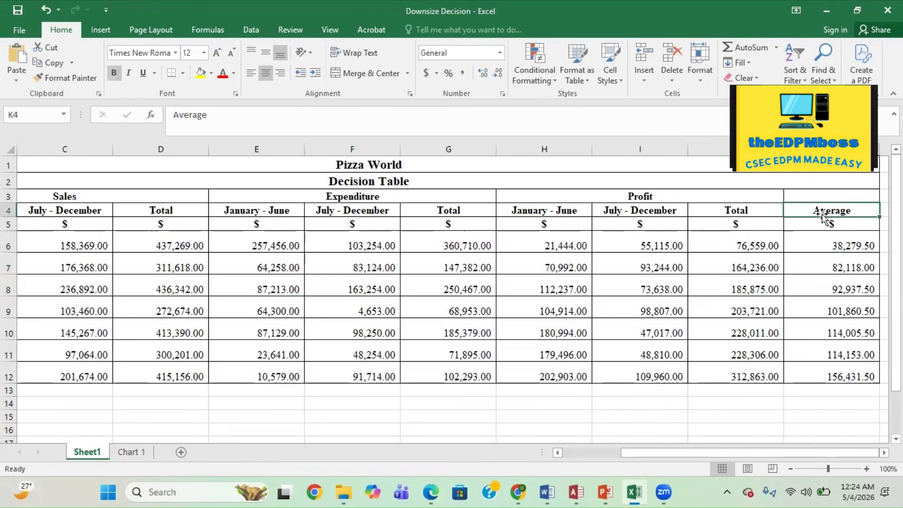
double_click(827, 238)
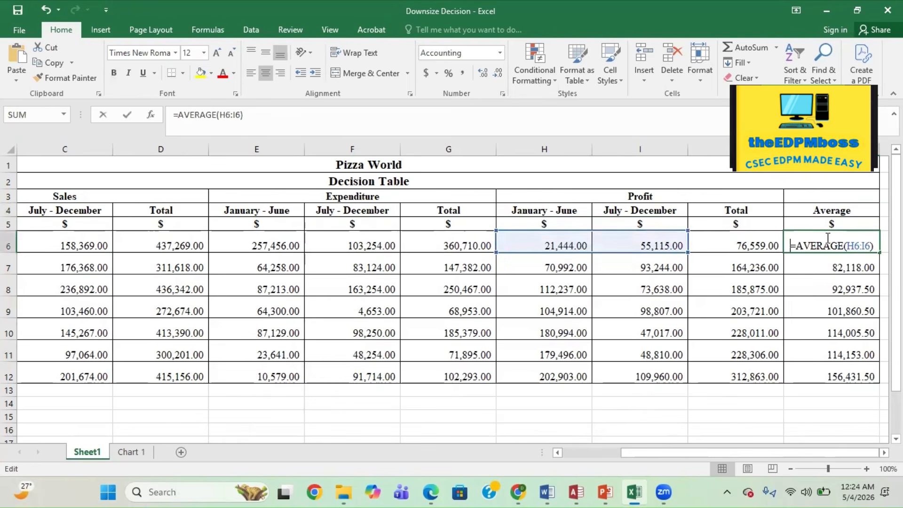
left_click(809, 304)
left_click(733, 405)
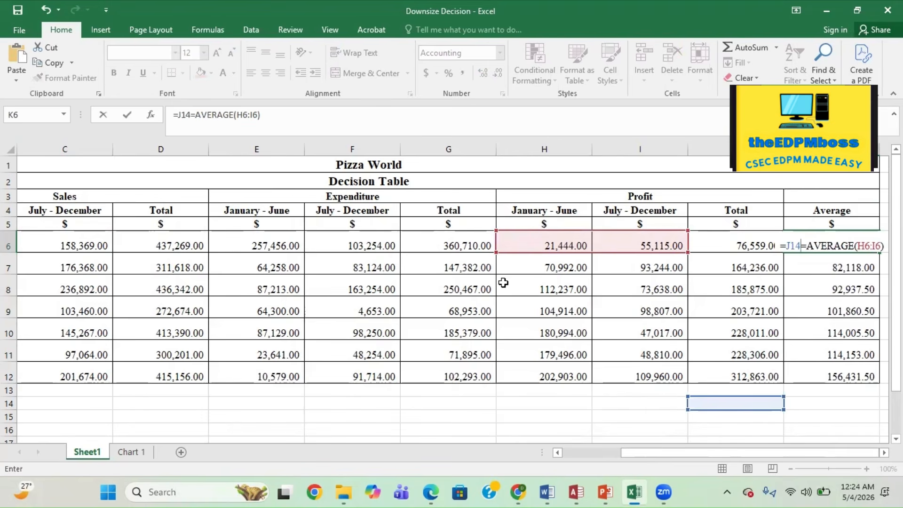
left_click(430, 421)
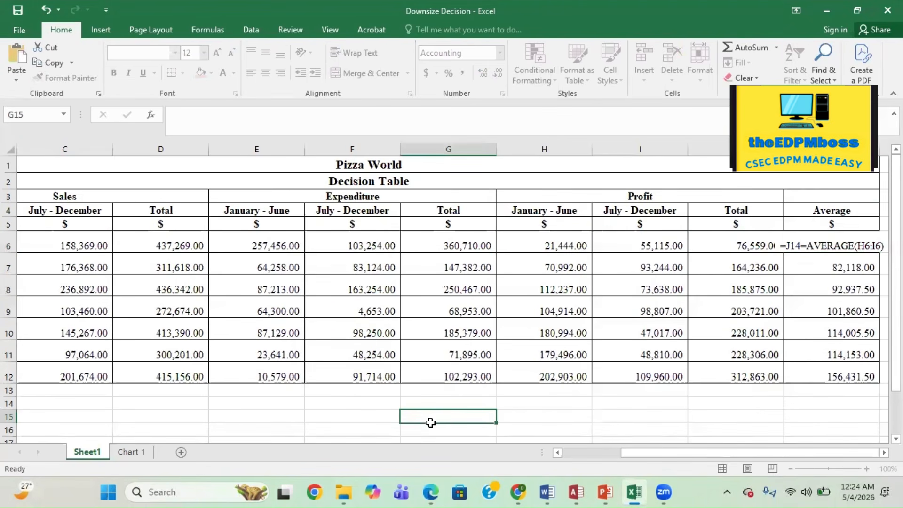
left_click(45, 9)
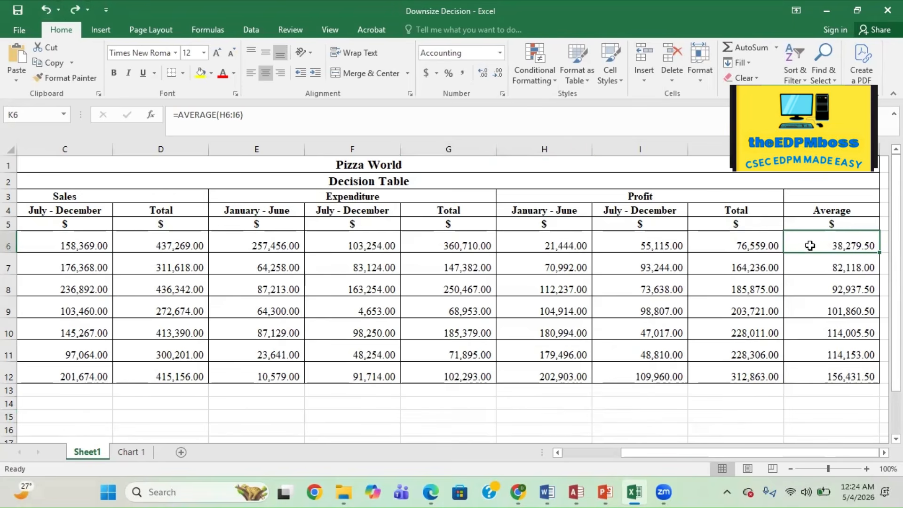
- Sort the branch rows A6:K12 by average profit from largest to smallest
left_click_drag(812, 244, 64, 375)
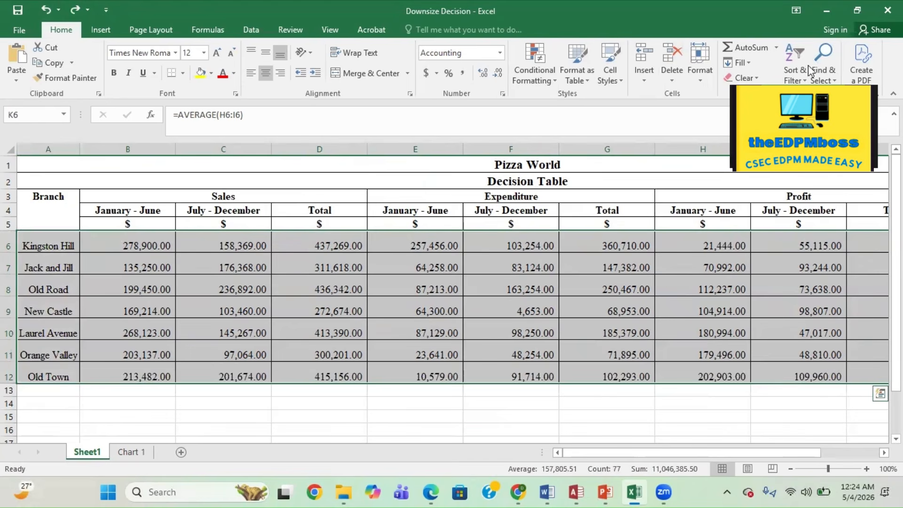
left_click(804, 80)
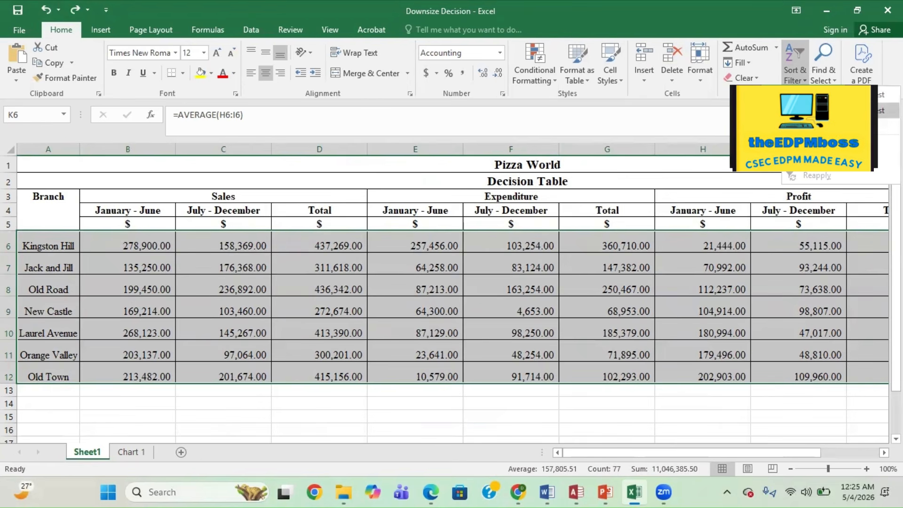
scroll(461, 255, "right", 6)
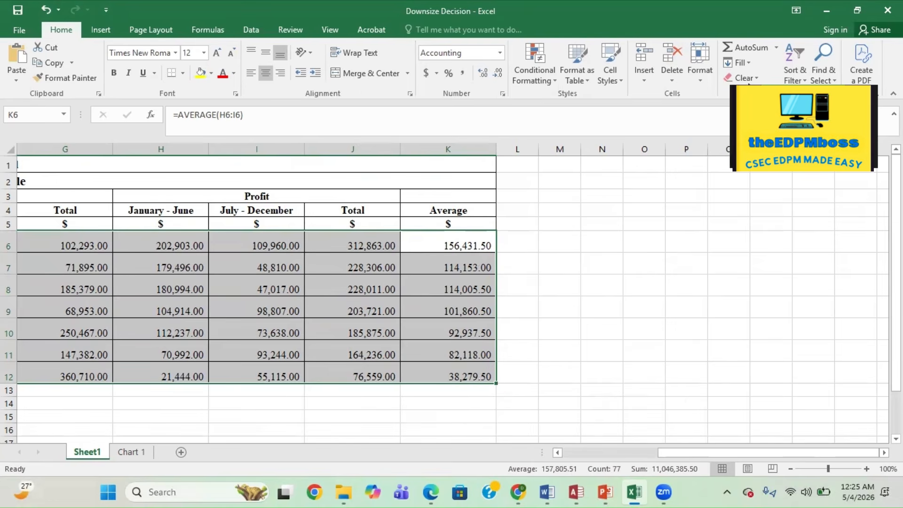
- Re-sort the branch rows A6:K12 by average profit from smallest to largest
left_click(797, 69)
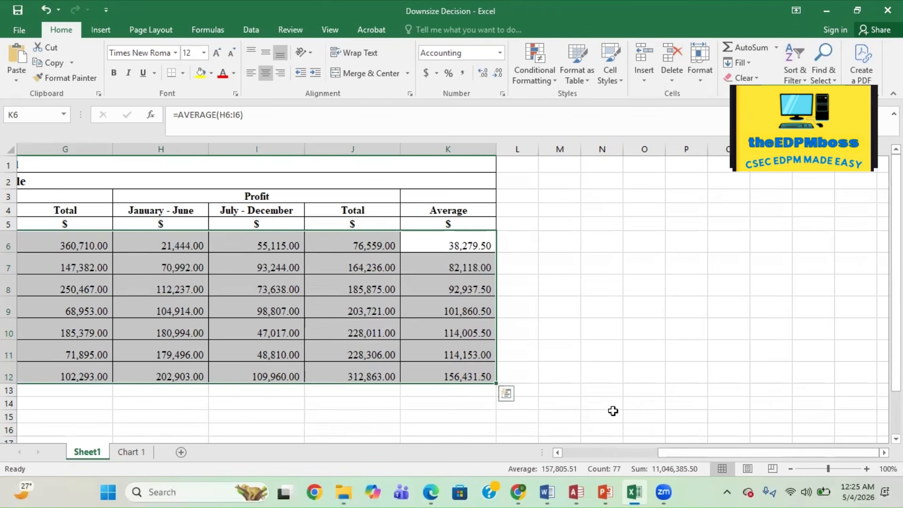
left_click_drag(682, 453, 793, 419)
left_click_drag(677, 453, 743, 469)
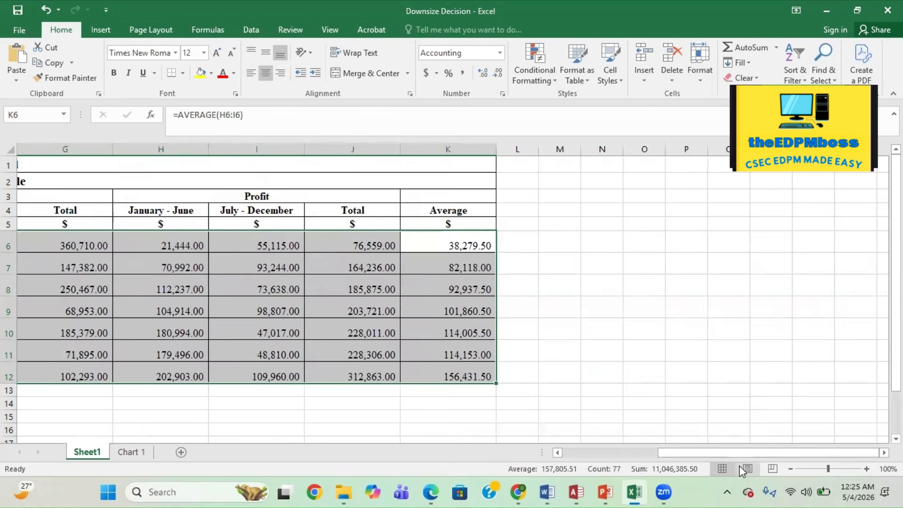
- Examine the remaining instructions and the draft Decision Table on page 10 of the specimen paper, and return to the Excel workbook
left_click(429, 492)
key("Down")
key("Down")
key("Down")
key("Down")
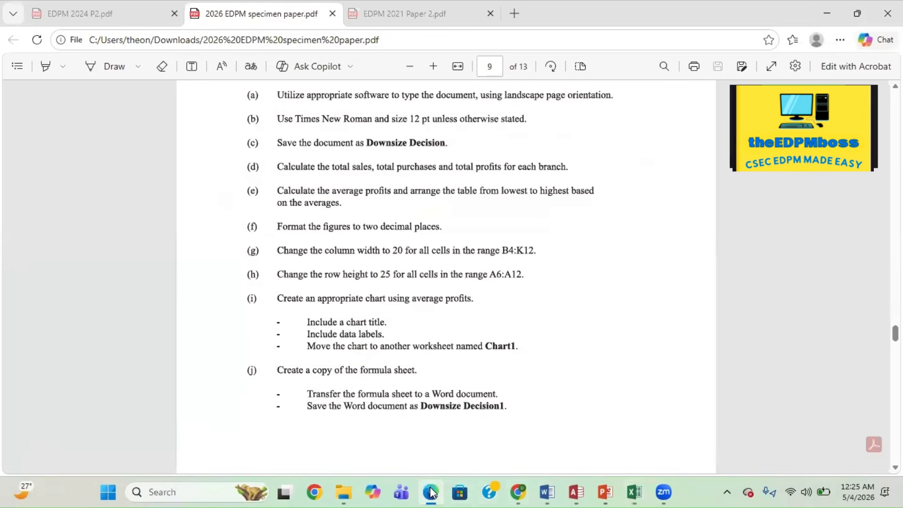
key("Down")
key("Down")
key("Down")
key("Down")
key("Down")
key("Down")
key("Down")
key("Down")
key("Down")
key("Down")
key("Down")
key("Down")
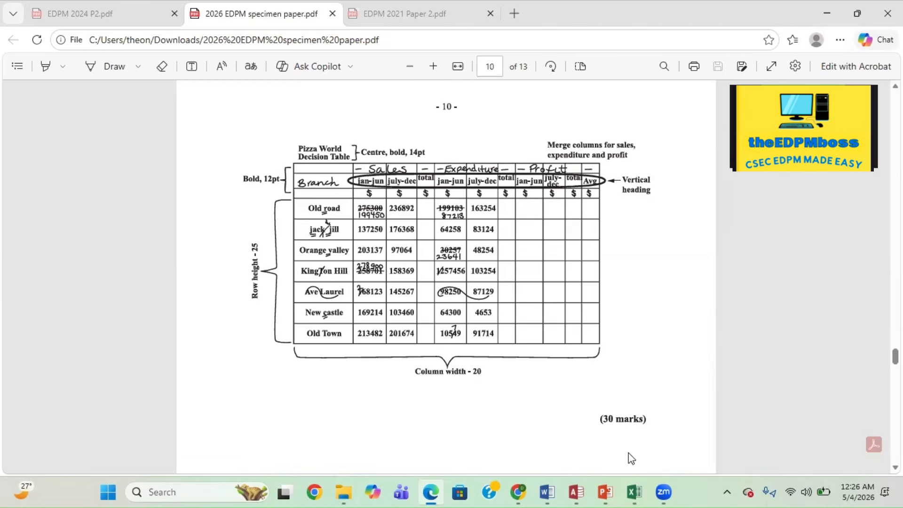
left_click(634, 492)
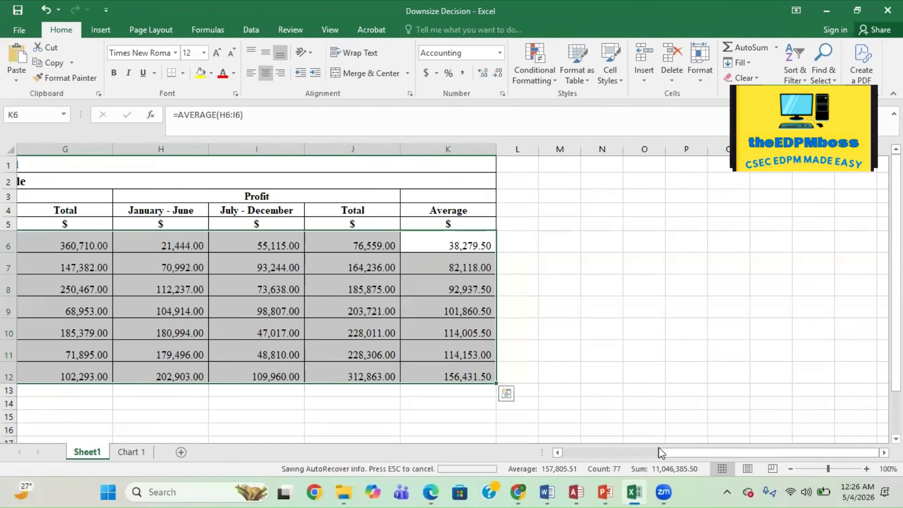
- Rotate the column headings in B4:K4 to a vertical orientation of 90 degrees
left_click_drag(672, 454, 489, 433)
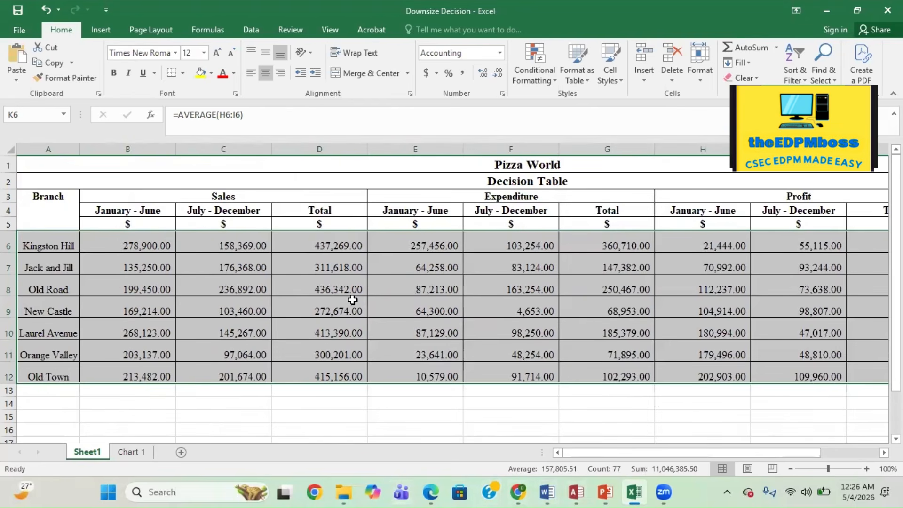
left_click_drag(104, 208, 755, 207)
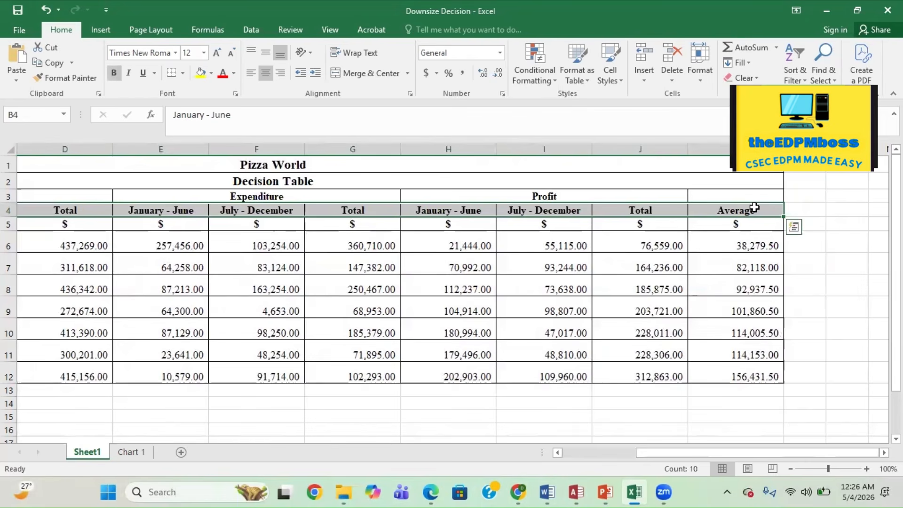
left_click(312, 52)
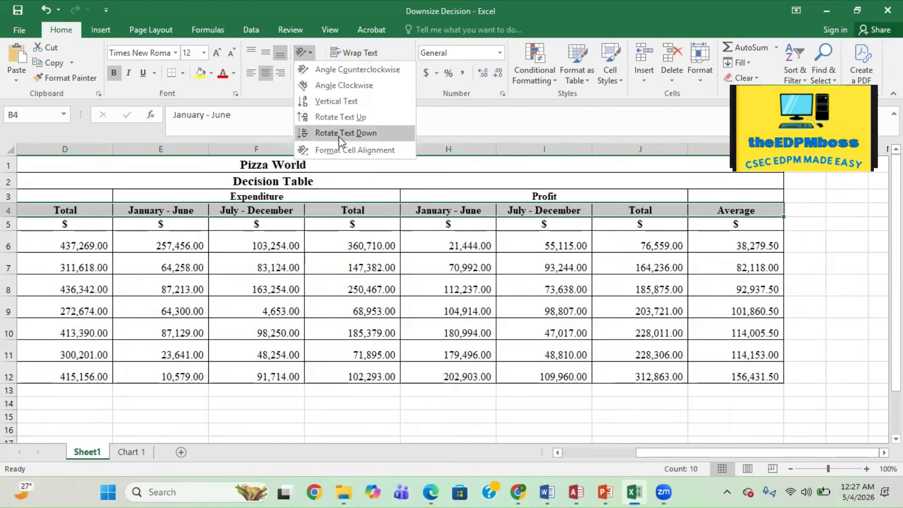
left_click(339, 150)
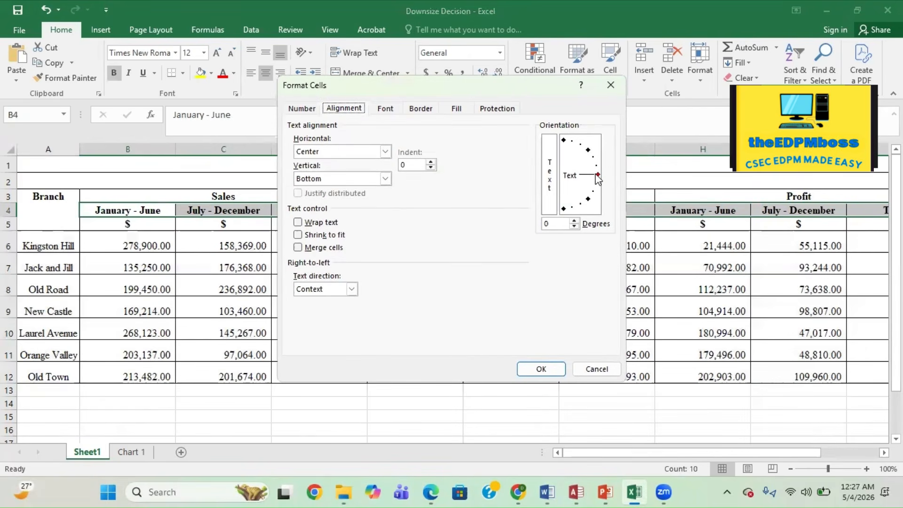
left_click_drag(597, 174, 563, 150)
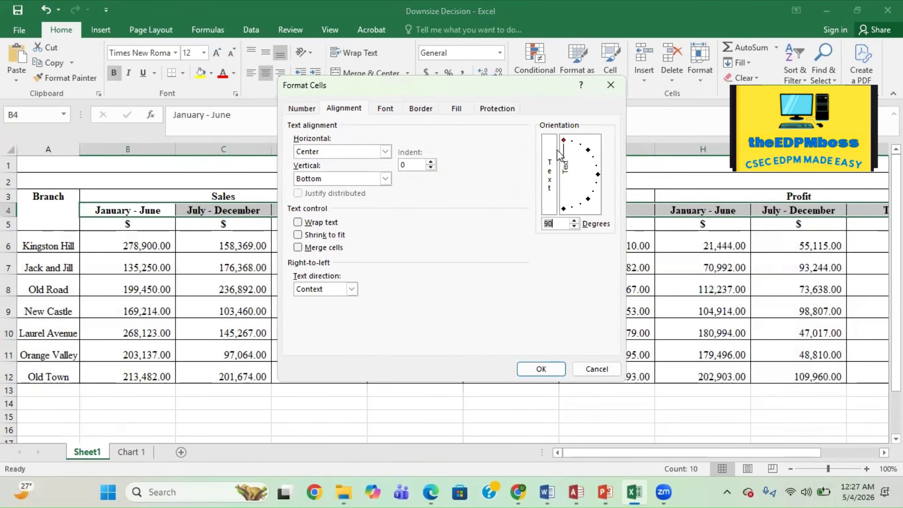
mouse_move(558, 150)
left_mouse_down()
mouse_move(587, 155)
mouse_move(599, 178)
mouse_move(586, 150)
mouse_move(544, 158)
left_mouse_up()
left_click(532, 372)
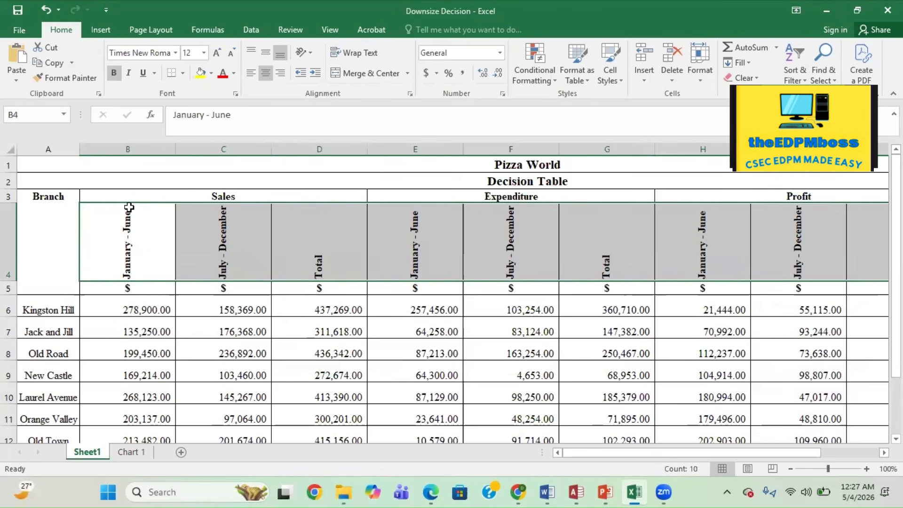
- Switch to the specimen paper to review the chart and formula sheet instructions on page 9, and return to the Excel workbook
left_click_drag(600, 453, 503, 471)
mouse_move(896, 302)
left_mouse_down()
mouse_move(896, 314)
mouse_move(896, 303)
left_mouse_up()
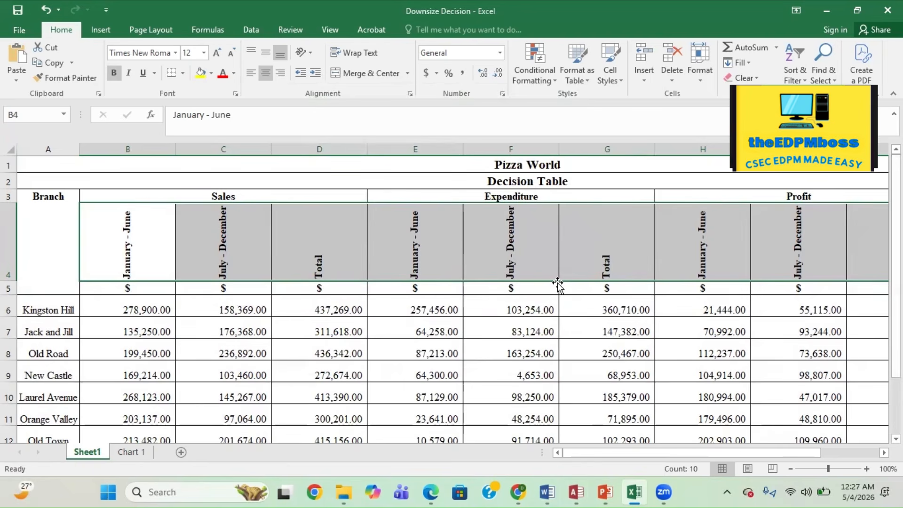
left_click_drag(896, 292, 896, 319)
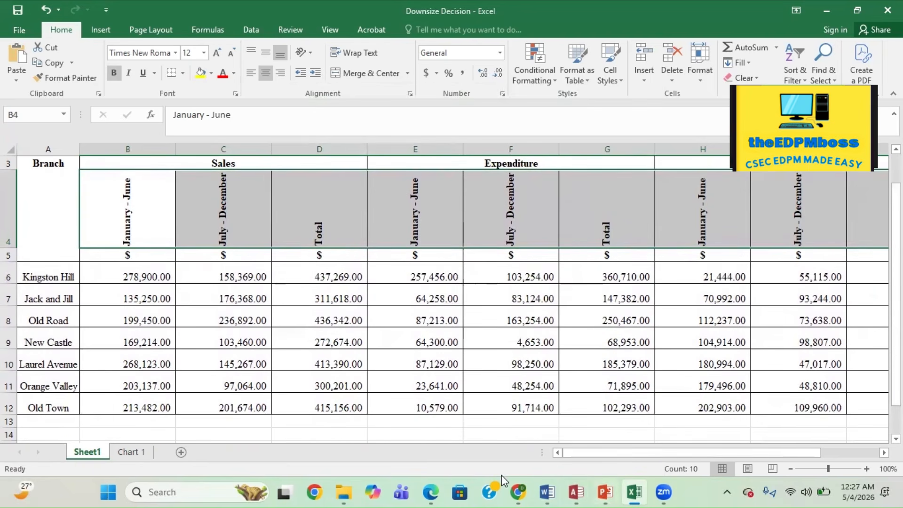
left_click(430, 492)
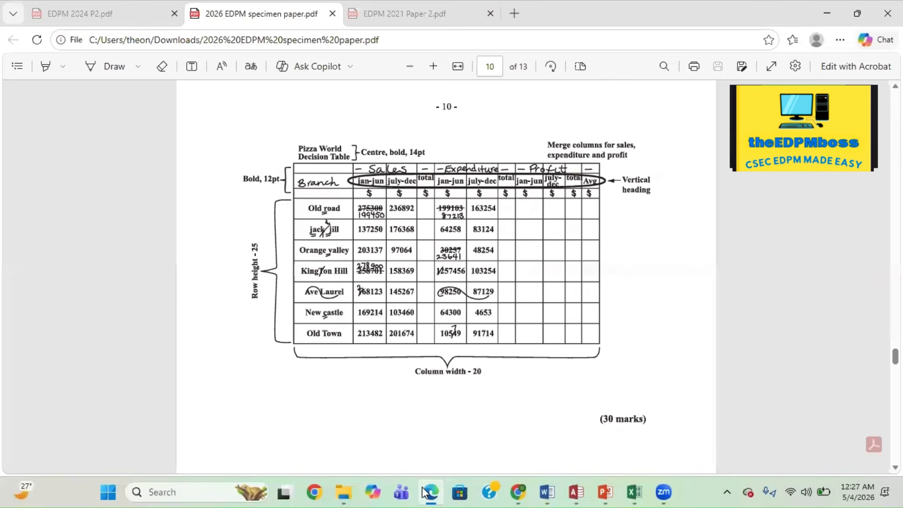
key("Up")
key("Up")
key("Up")
key("Up")
key("Up")
key("Up")
key("Up")
key("Up")
key("Up")
key("Up")
key("Up")
key("Up")
key("Up")
key("Up")
key("Up")
key("Up")
key("Up")
key("Up")
key("Up")
key("Up")
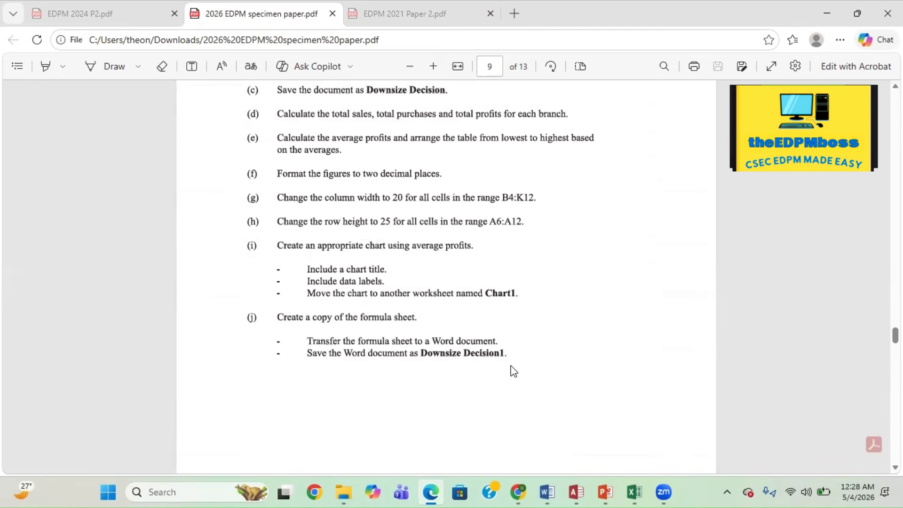
left_click(432, 492)
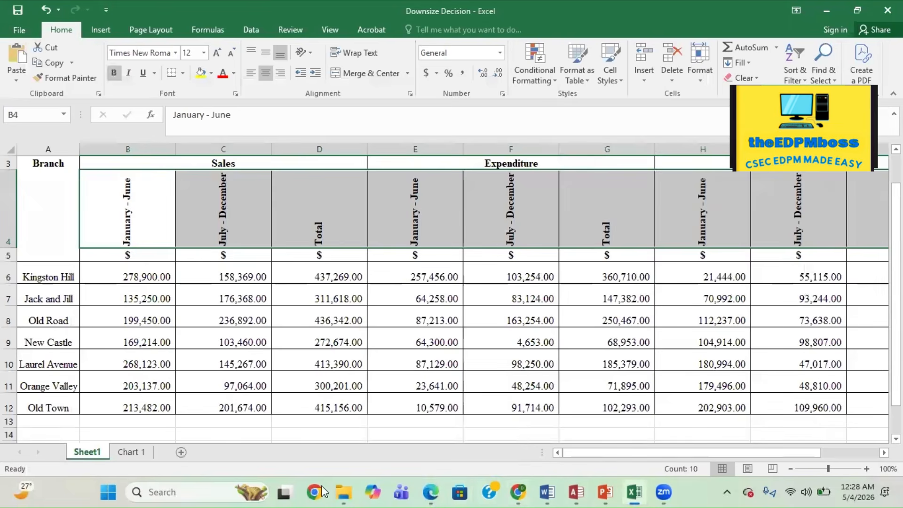
- Examine the existing chart on the Chart 1 sheet and the Average and Total profit columns on Sheet1
left_click(132, 452)
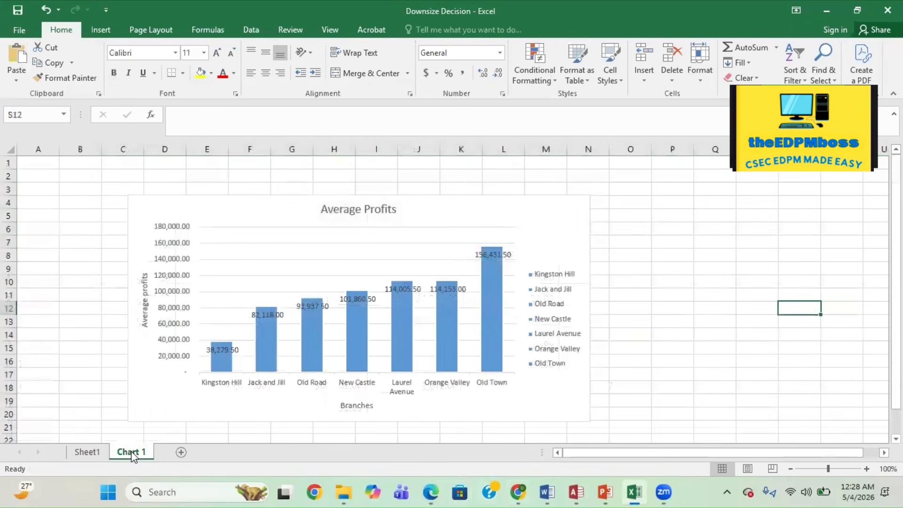
left_click(102, 449)
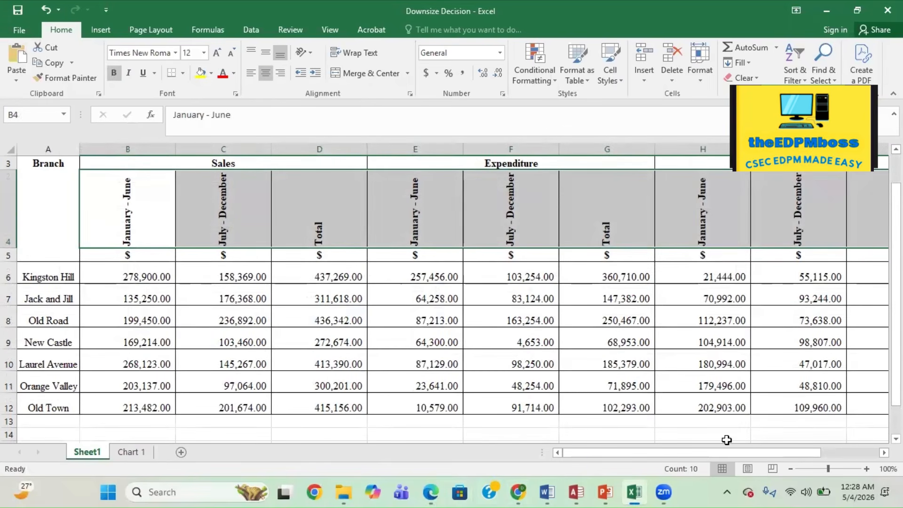
left_click_drag(715, 451, 874, 447)
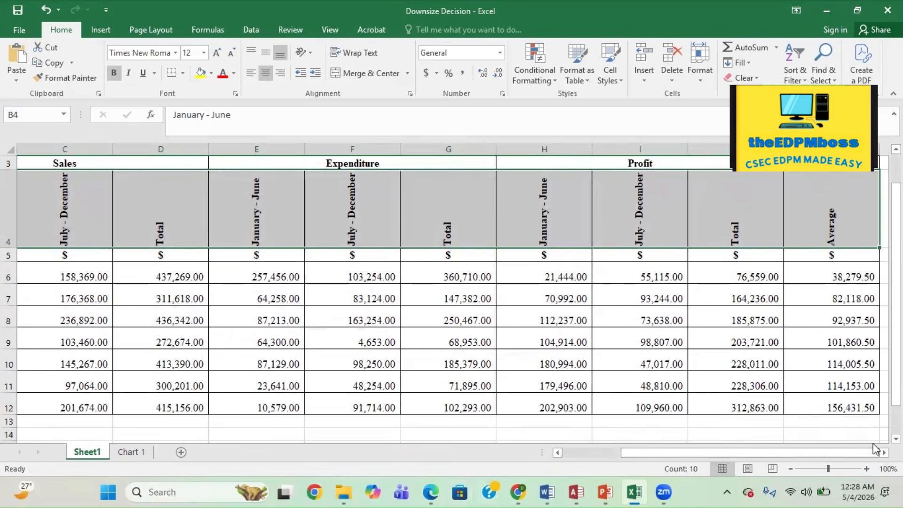
left_click_drag(853, 278, 858, 403)
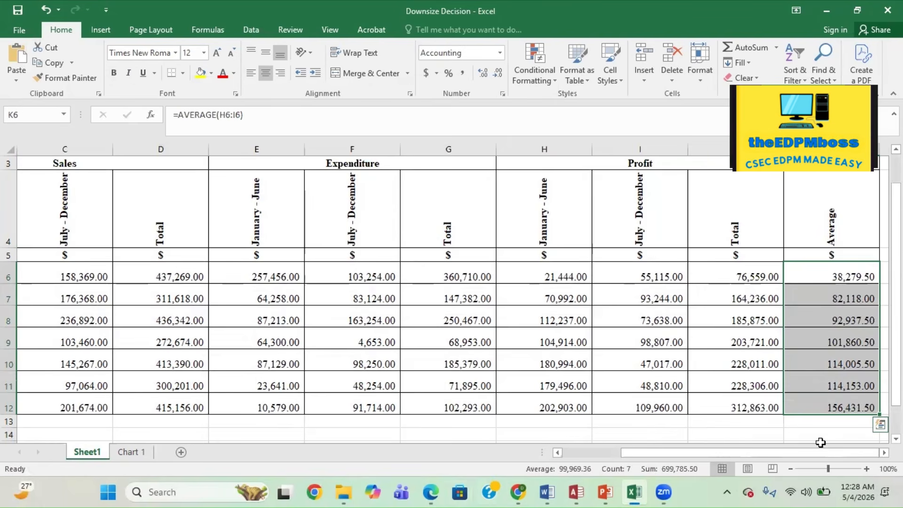
left_click(799, 314)
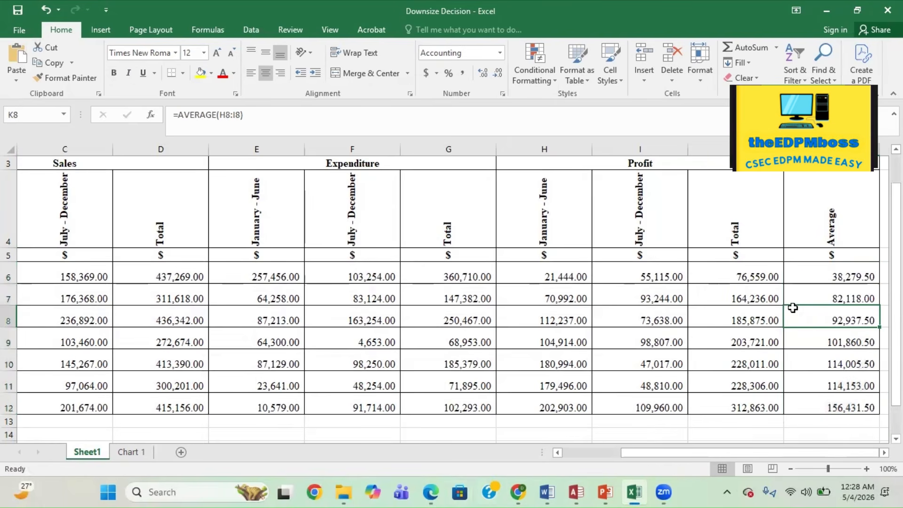
left_click(750, 271)
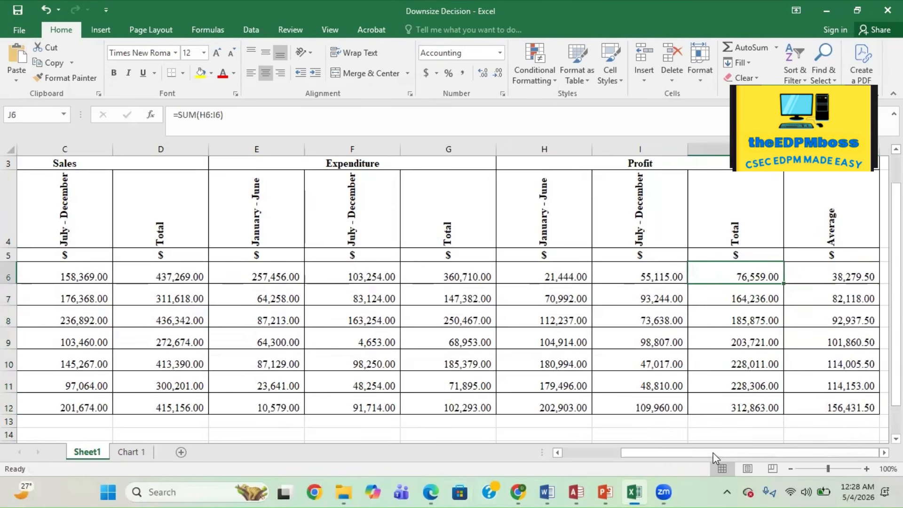
- Insert a 2-D clustered column chart from the branch names in A6:A12 and the average profits in K6:K12
left_click_drag(716, 451, 632, 446)
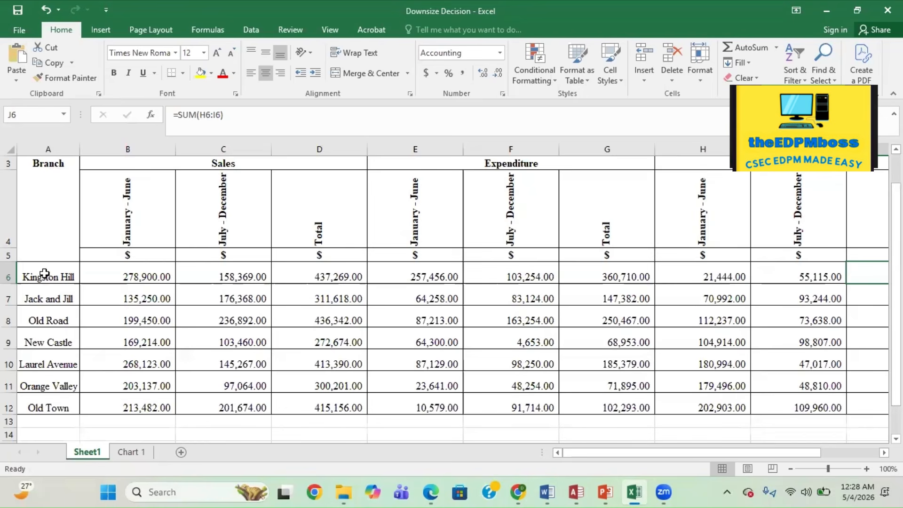
left_click_drag(47, 277, 45, 397)
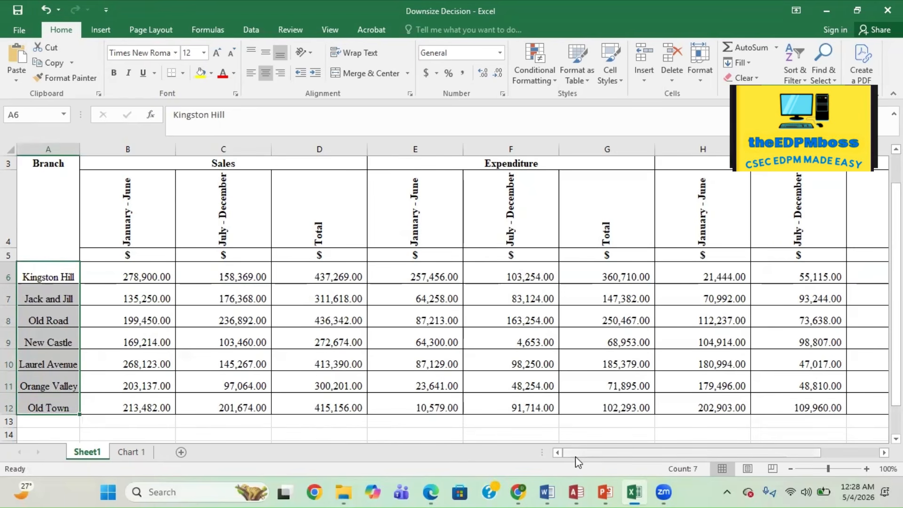
left_click_drag(577, 453, 737, 456)
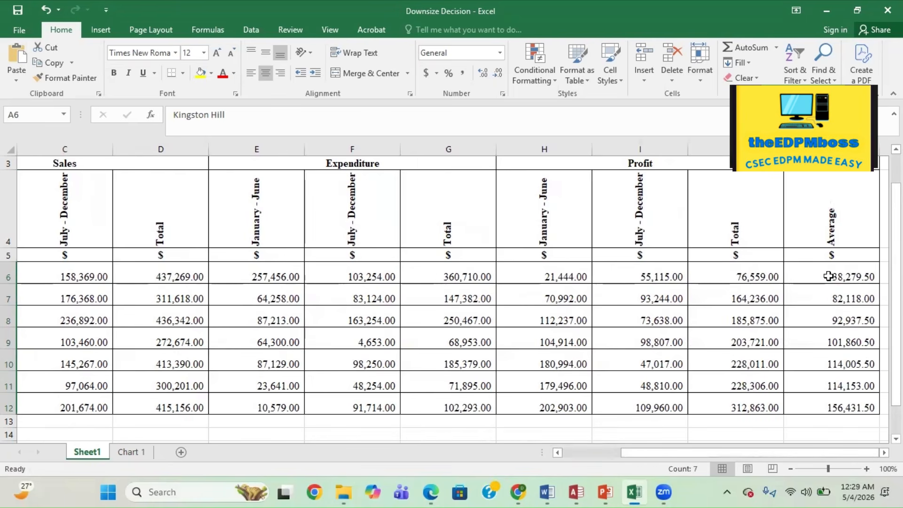
left_click_drag(829, 277, 841, 401)
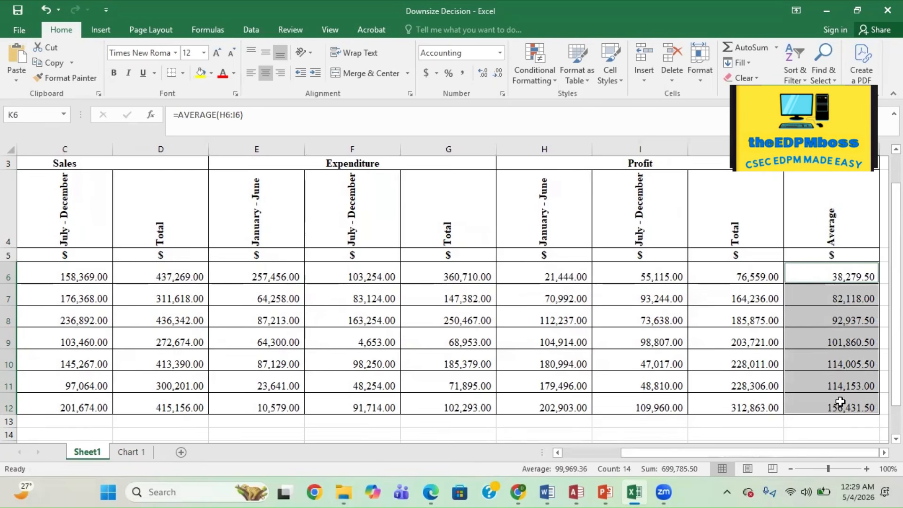
left_click(111, 32)
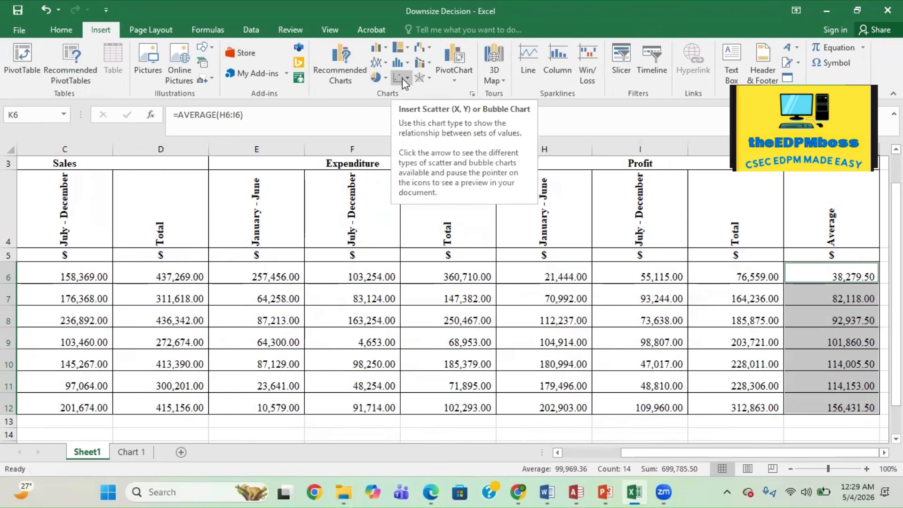
left_click(384, 80)
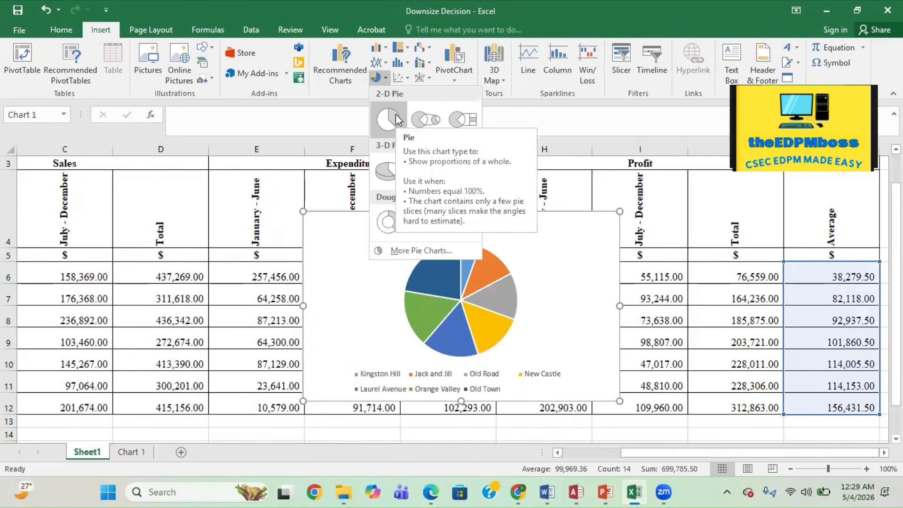
left_click(386, 49)
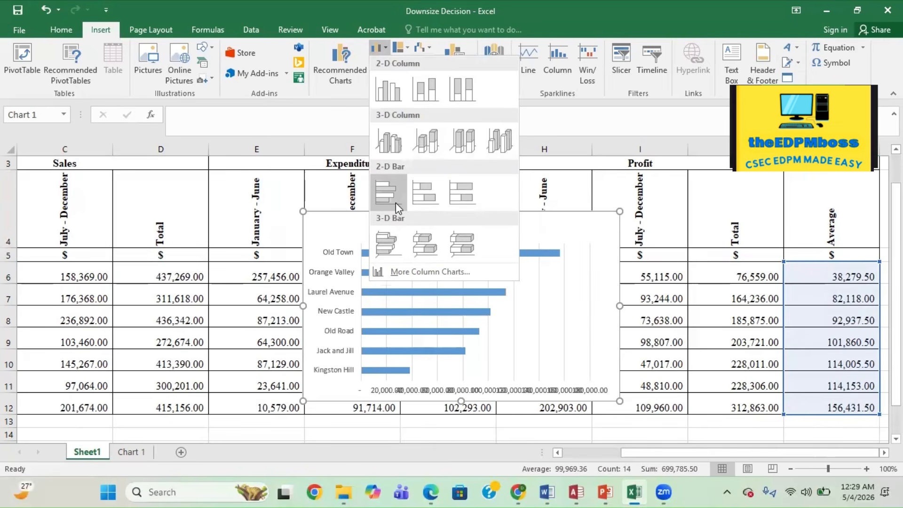
left_click(393, 90)
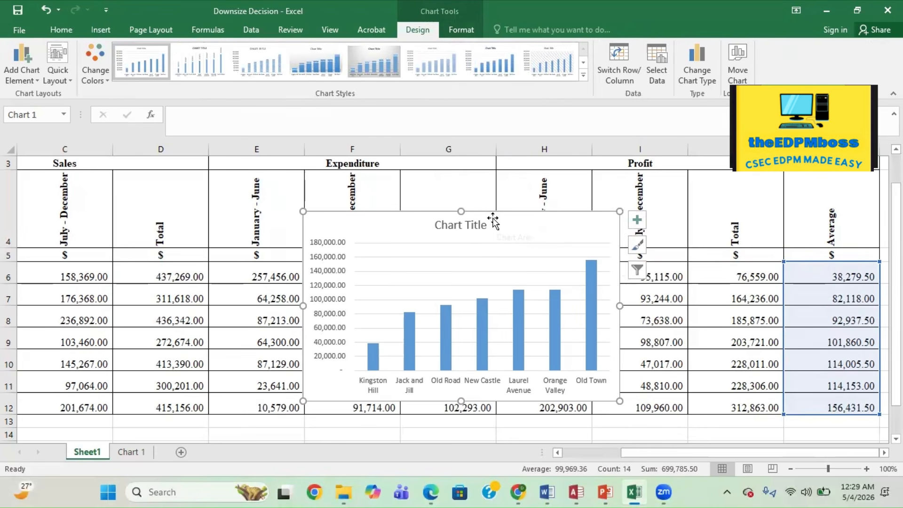
- Move the new chart up over the table and replace its title with Branch Averages
left_click_drag(493, 220, 422, 181)
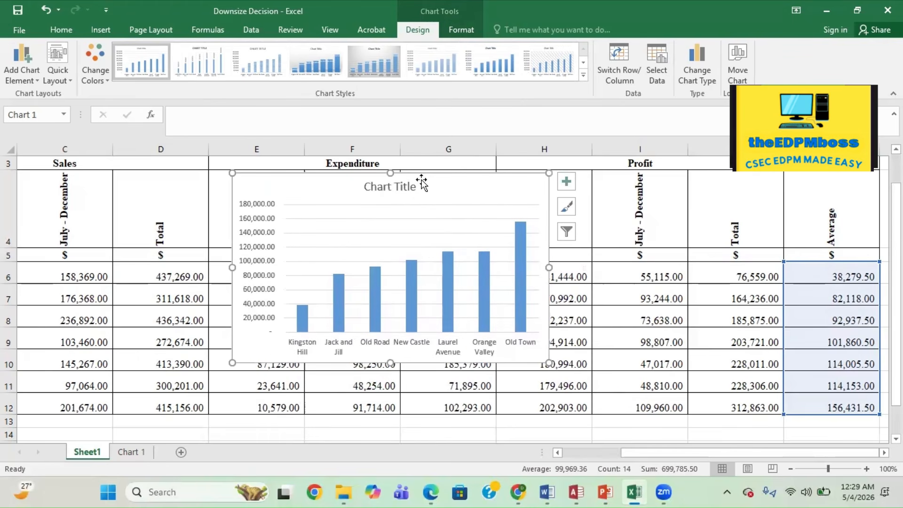
left_click(409, 185)
left_click(410, 185)
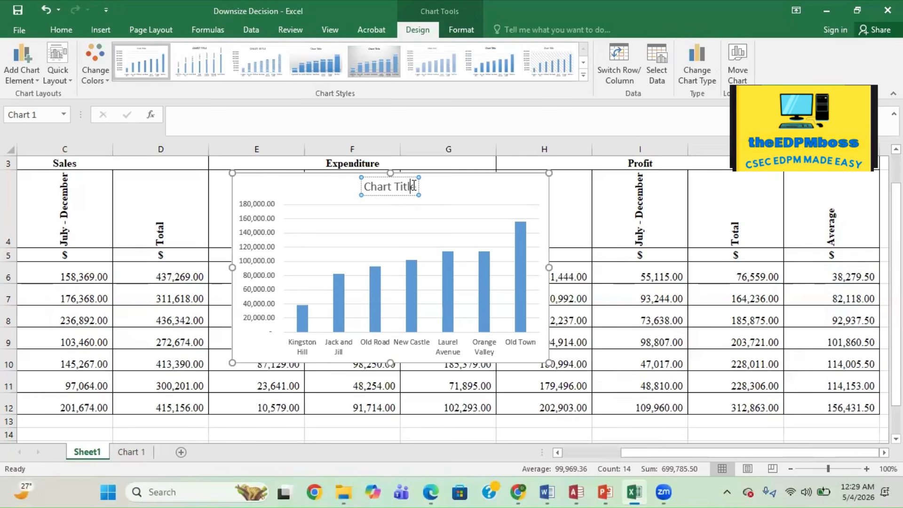
key("BackSpace")
key("BackSpace")
key("BackSpace")
key("BackSpace")
key("BackSpace")
key("BackSpace")
key("BackSpace")
key("BackSpace")
key("BackSpace")
key("BackSpace")
key("BackSpace")
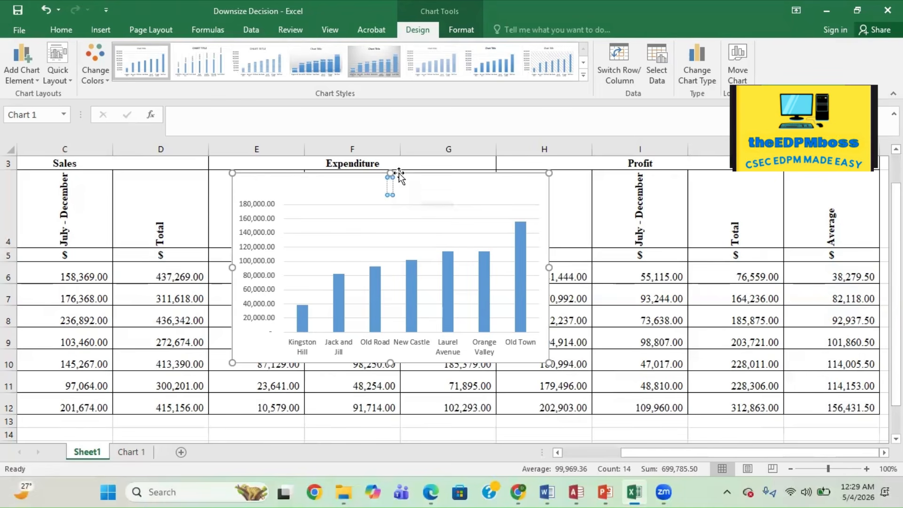
type("Branch")
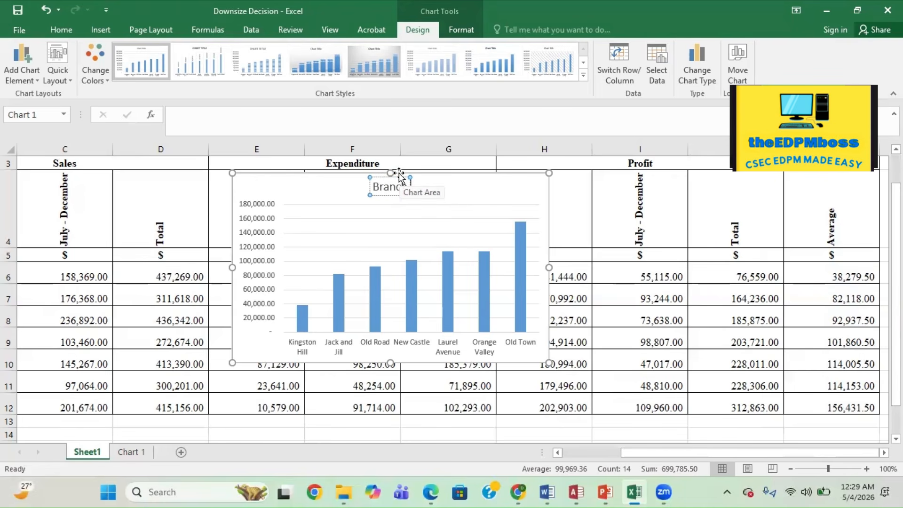
type(" Averaged")
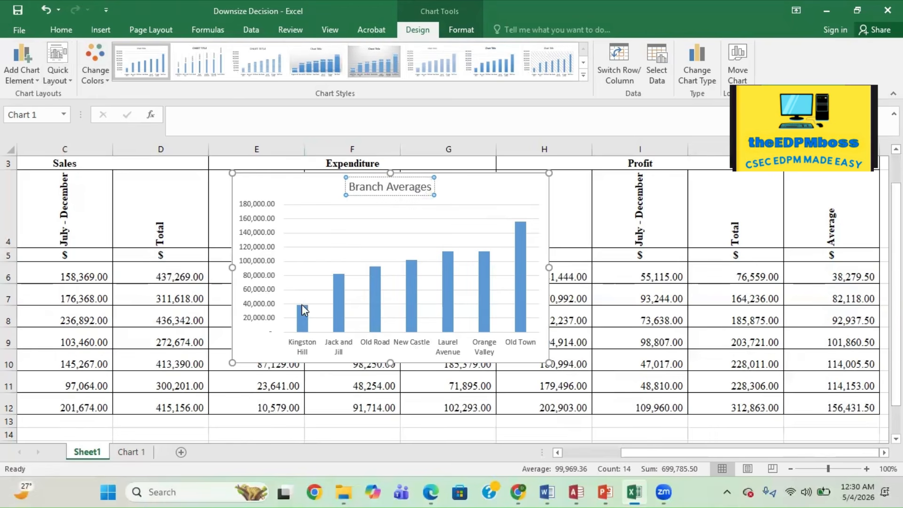
- Try several chart styles that add data labels, and set the chart back to the first style with the labels kept
left_click(354, 58)
left_click(312, 62)
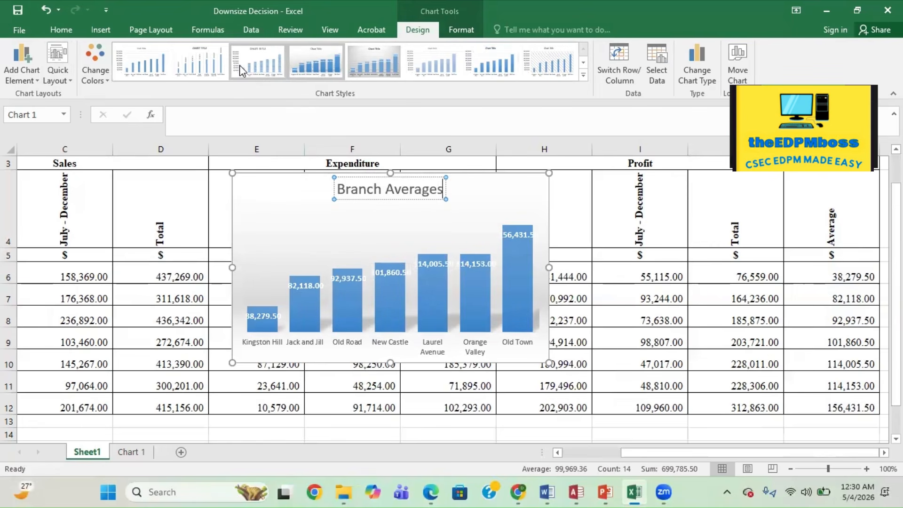
left_click(191, 66)
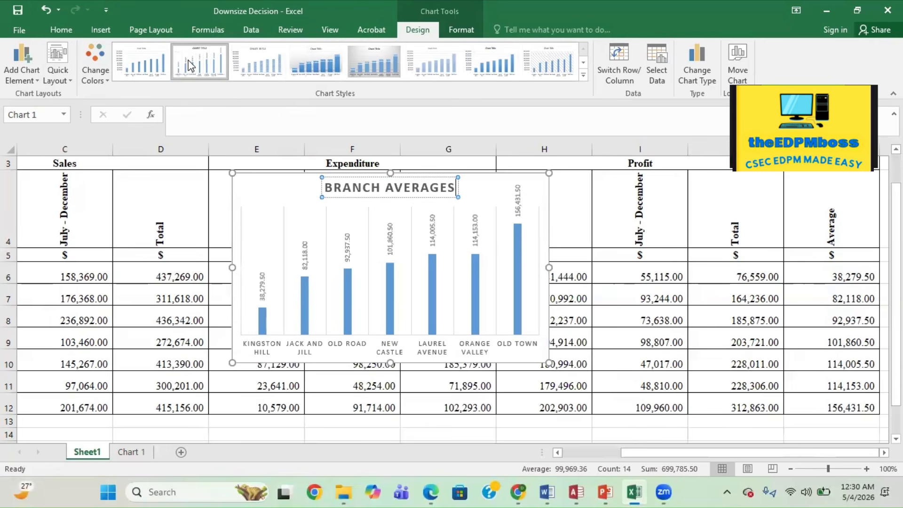
left_click(155, 63)
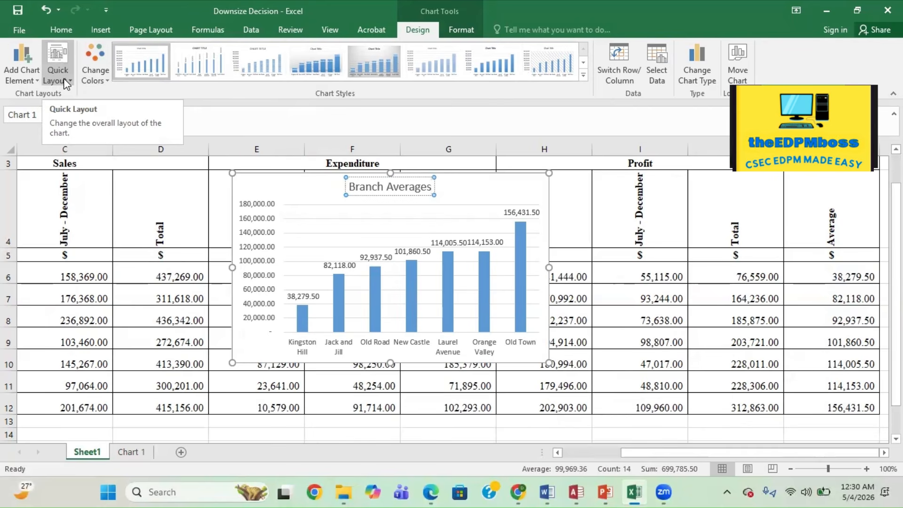
- Add a primary horizontal and a primary vertical axis title to the Branch Averages chart
left_click(37, 79)
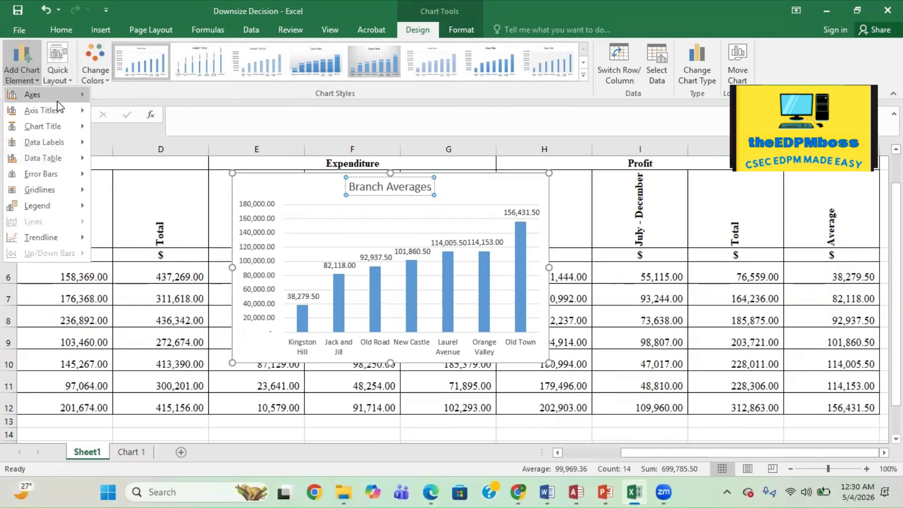
mouse_move(71, 112)
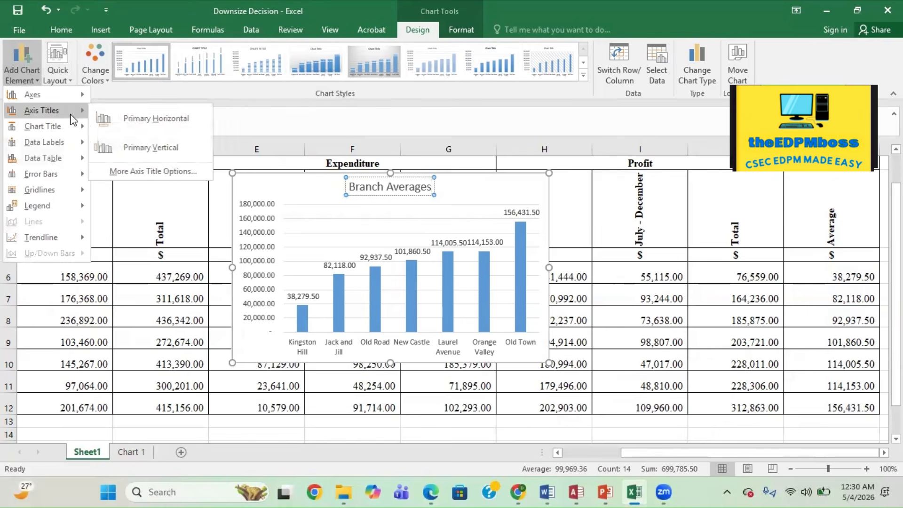
left_click(134, 118)
left_click(25, 81)
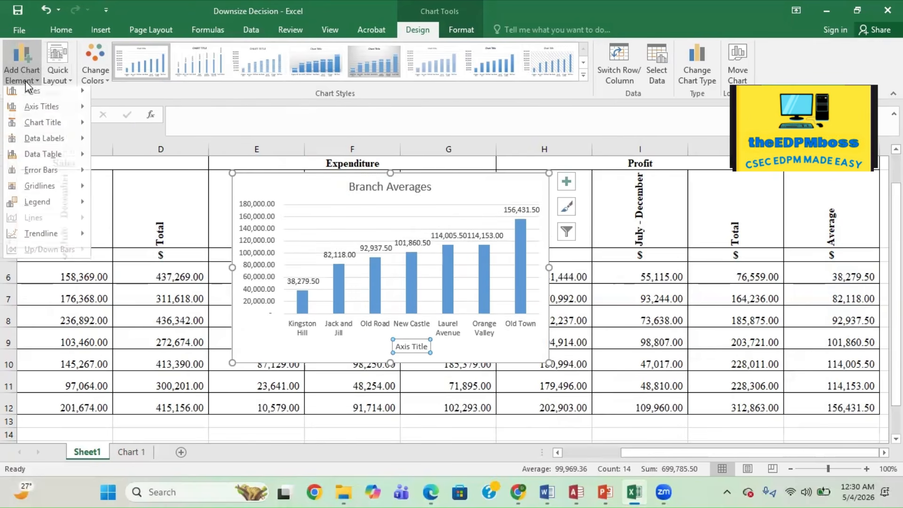
mouse_move(82, 115)
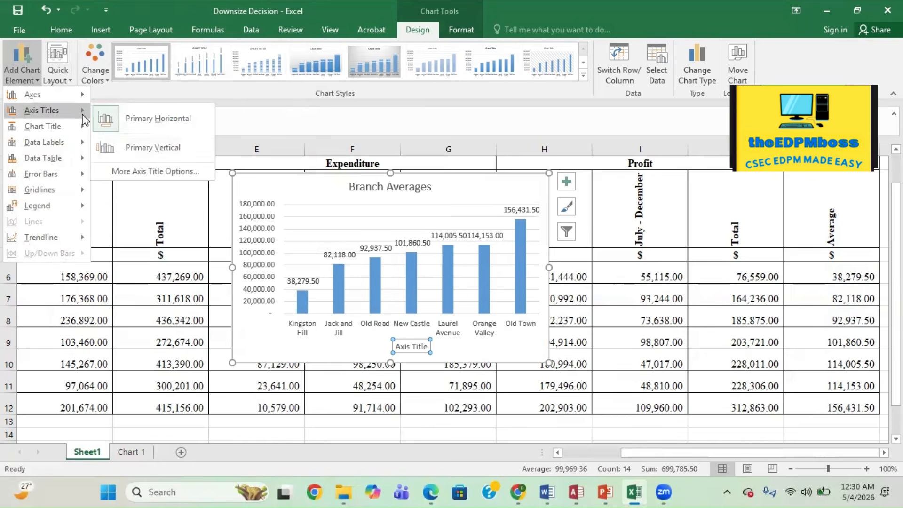
left_click(152, 143)
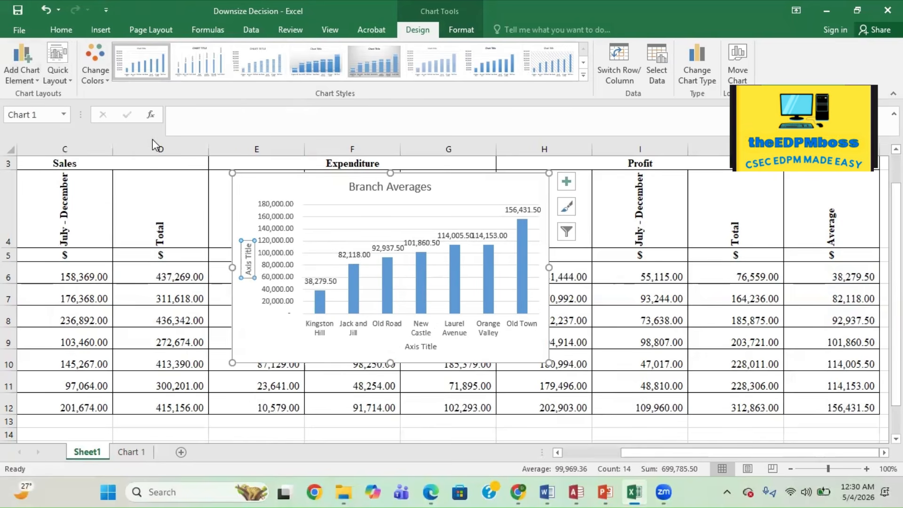
- Replace the placeholder text of the chart's horizontal axis title with Branches
left_click(424, 346)
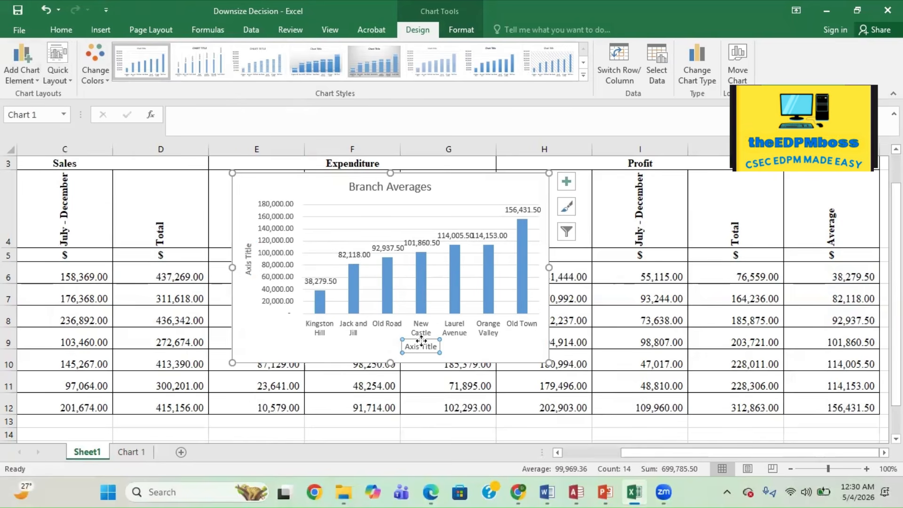
left_click(435, 347)
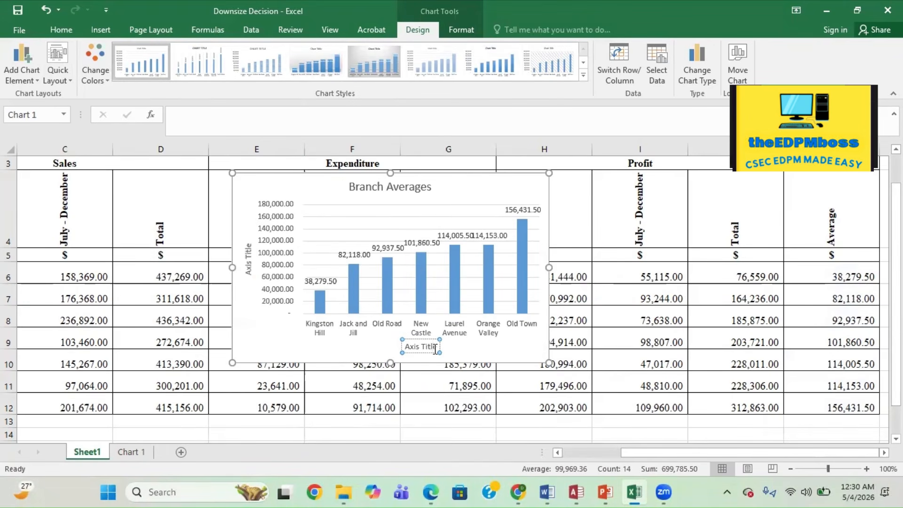
key("BackSpace")
key("BackSpace")
key("BackSpace")
key("BackSpace")
key("BackSpace")
key("BackSpace")
key("BackSpace")
key("BackSpace")
key("BackSpace")
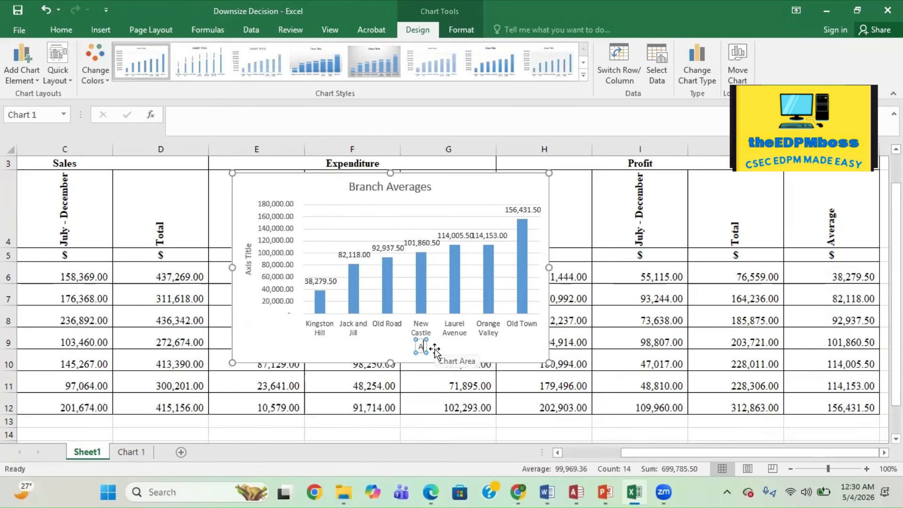
key("BackSpace")
type("Bra")
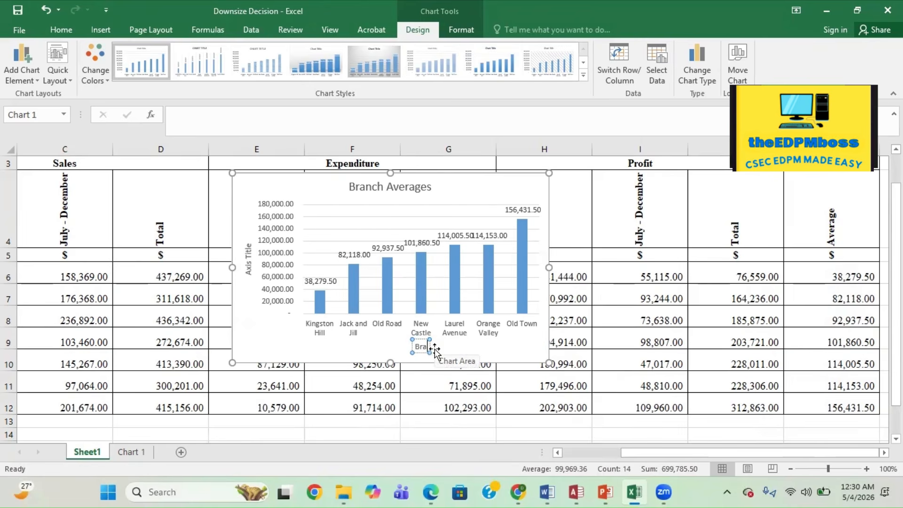
type("nches")
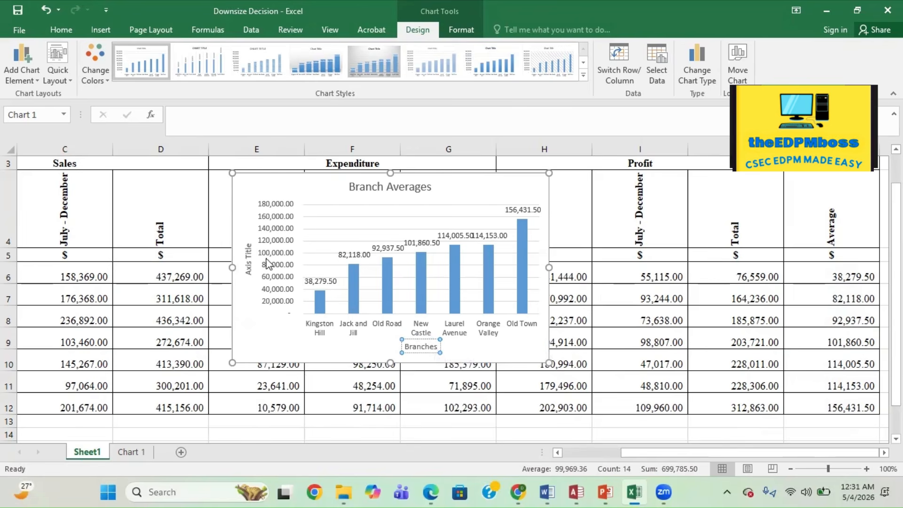
- Replace the placeholder text of the chart's vertical axis title with Averages
left_click(251, 261)
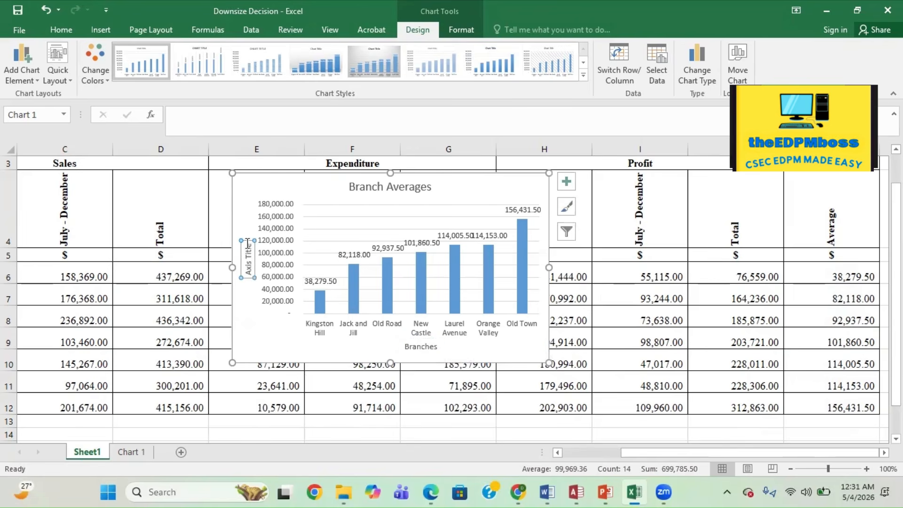
key("BackSpace")
key("BackSpace")
key("BackSpace")
key("BackSpace")
key("BackSpace")
key("BackSpace")
key("BackSpace")
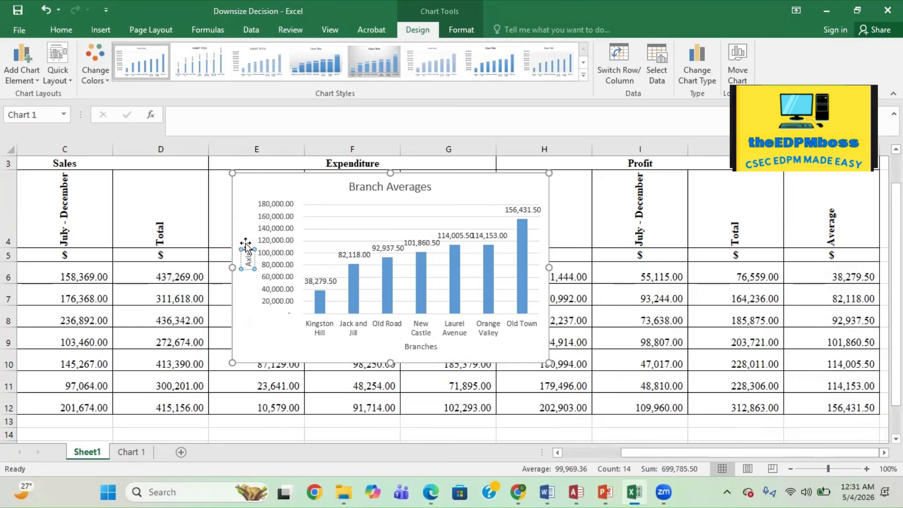
key("BackSpace")
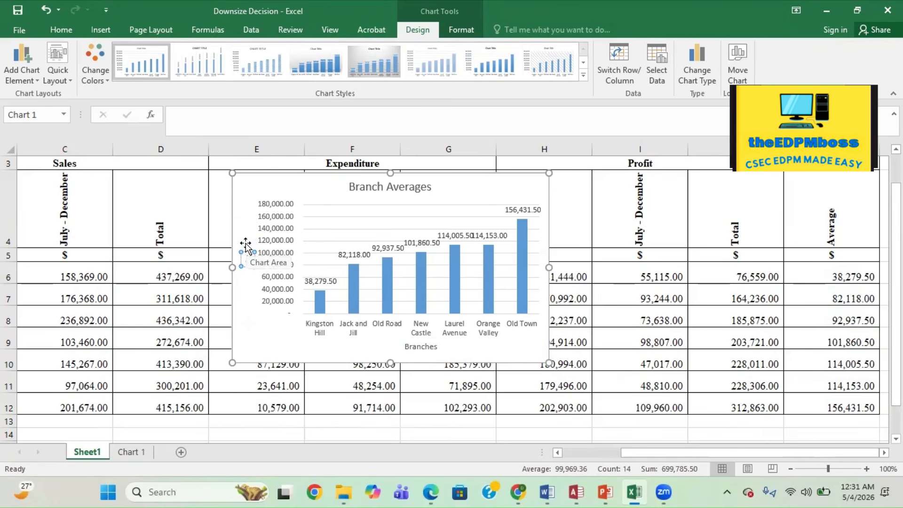
type("Average")
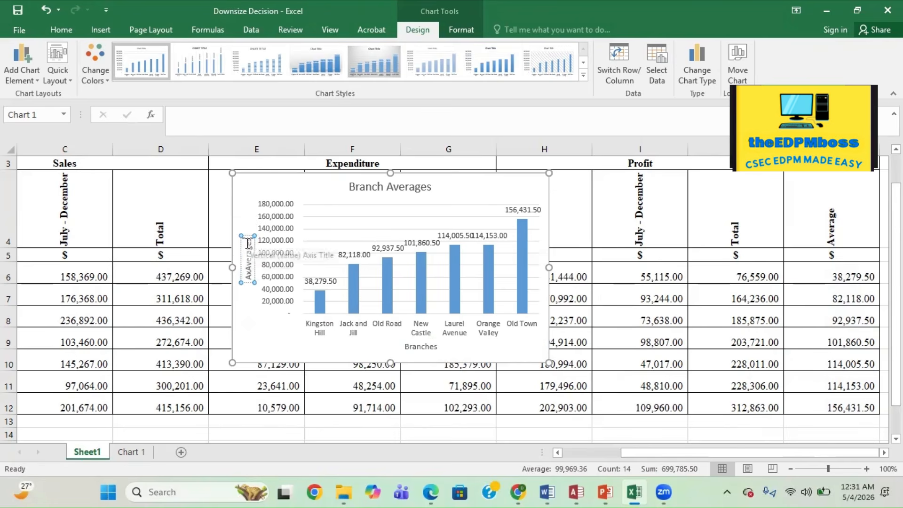
key("BackSpace")
key("BackSpace")
key("BackSpace")
key("BackSpace")
key("BackSpace")
key("BackSpace")
key("BackSpace")
key("BackSpace")
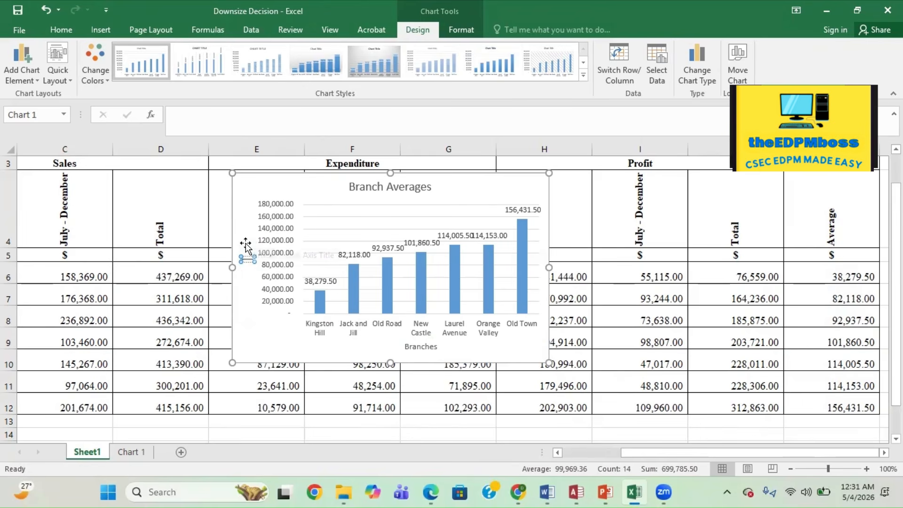
type("Averages")
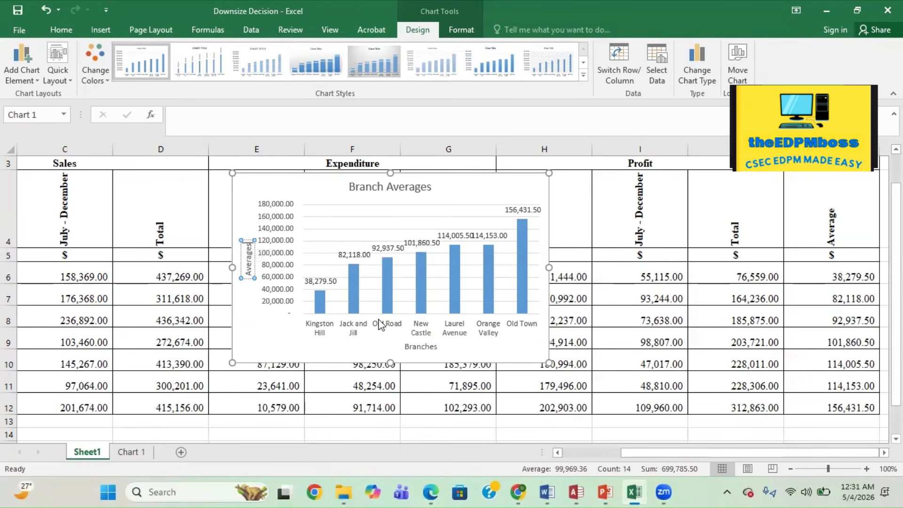
- Enlarge the chart on Sheet1, making it wider and slightly taller so the data labels no longer overlap
left_click(271, 325)
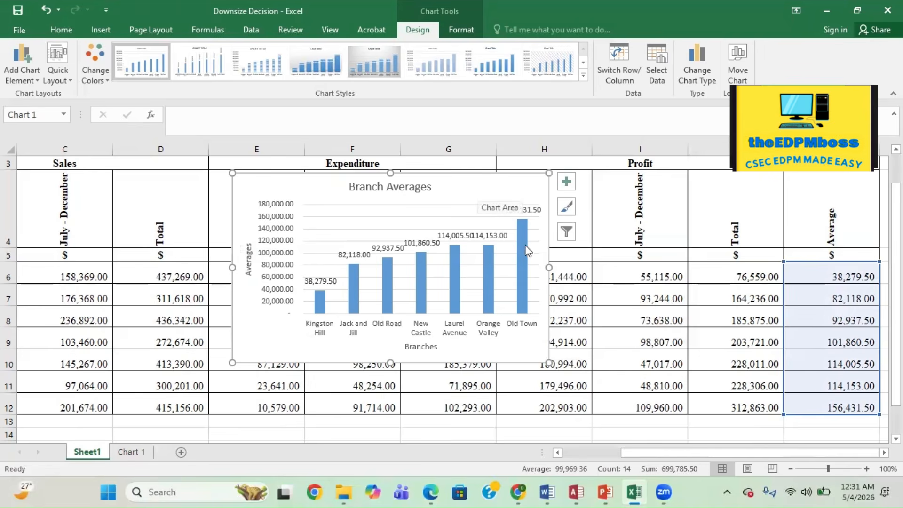
left_click_drag(549, 267, 615, 266)
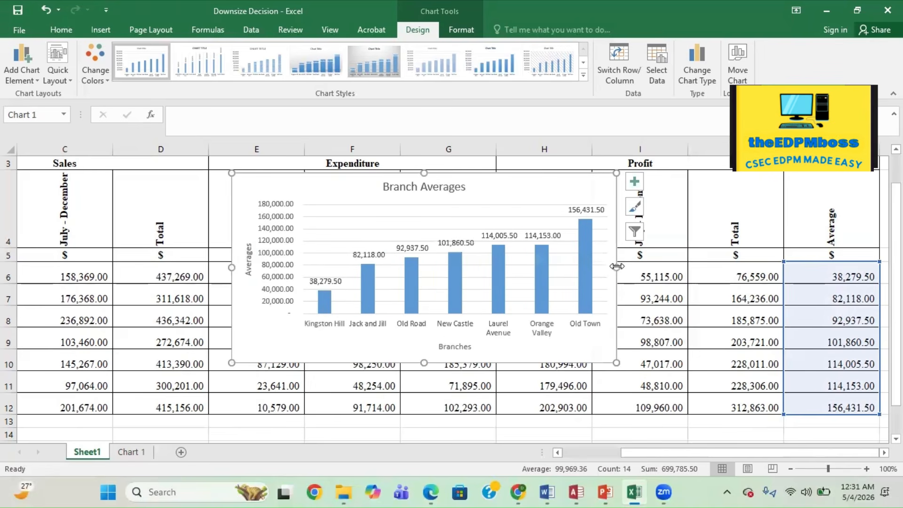
left_click_drag(423, 362, 425, 386)
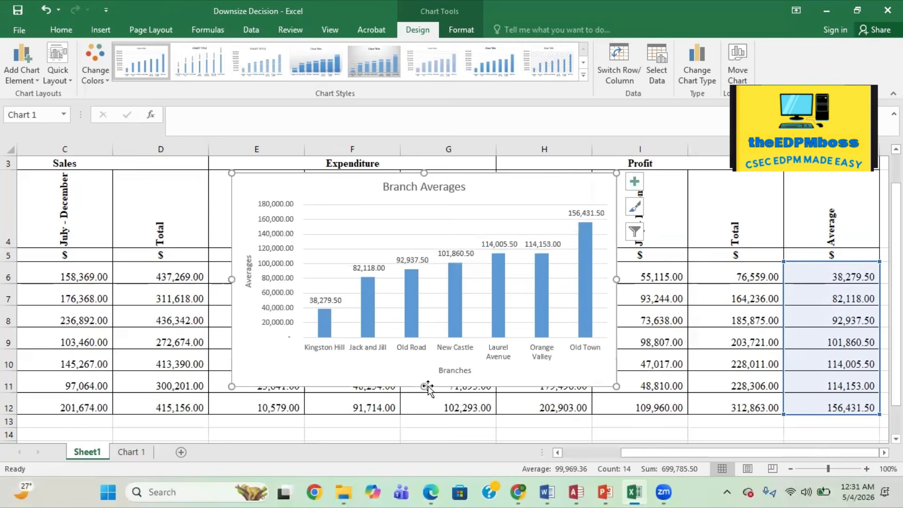
- Copy the chart into a new worksheet using the destination theme, and move it up to about row 3
right_click(514, 191)
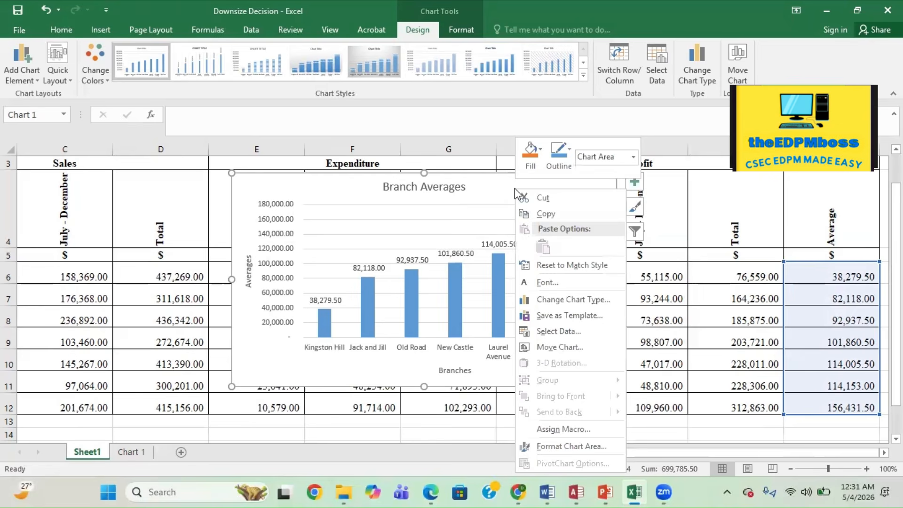
left_click(548, 213)
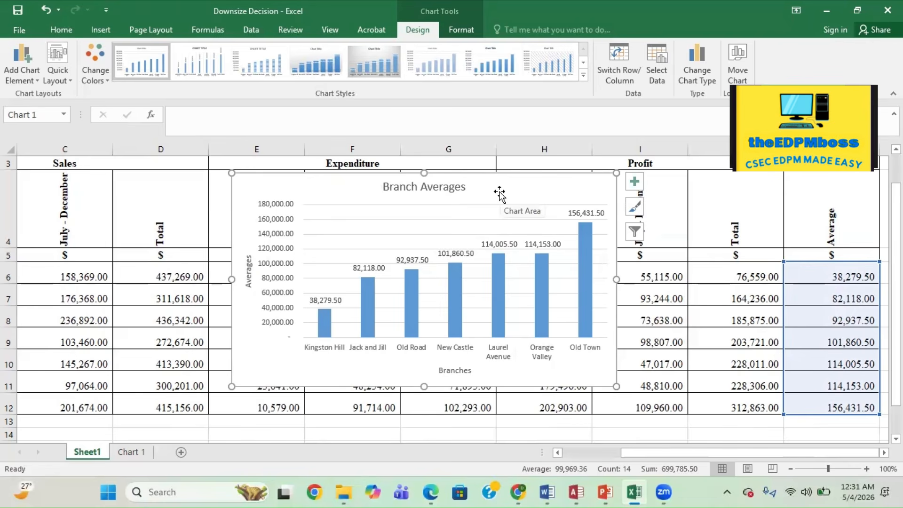
left_click(181, 452)
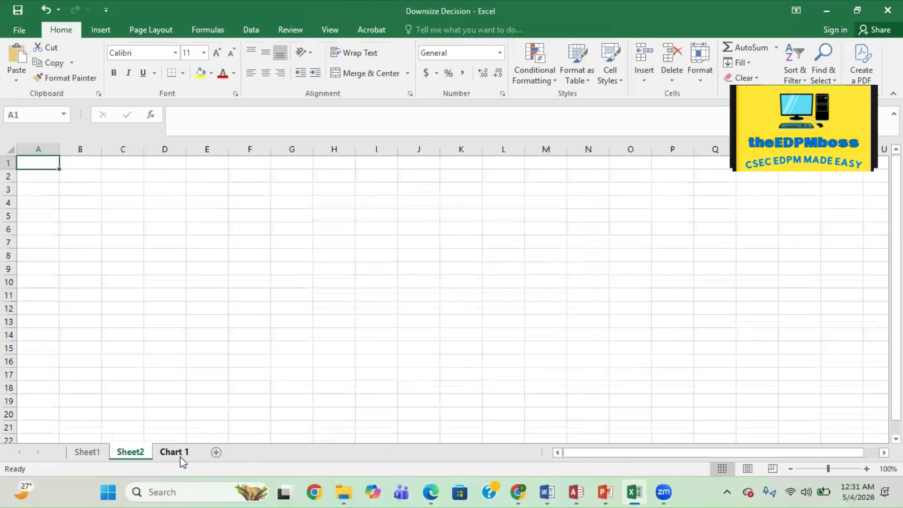
right_click(99, 245)
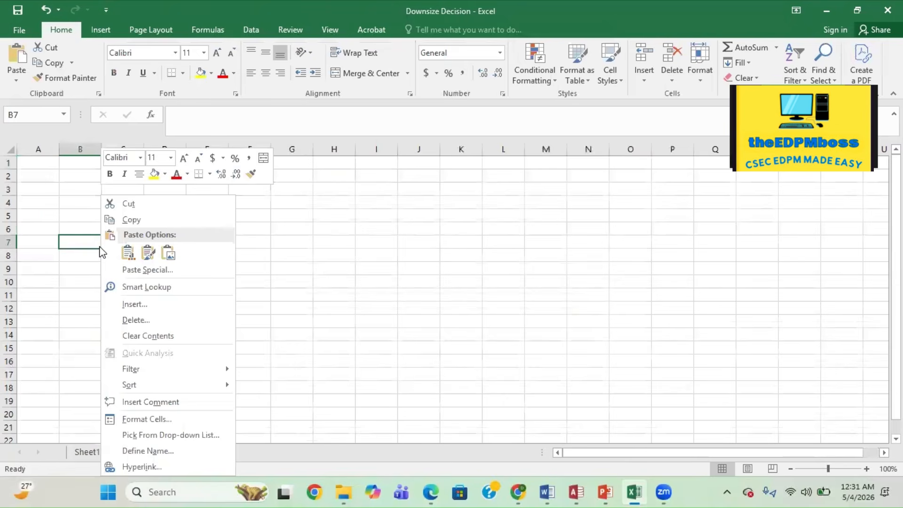
left_click(128, 253)
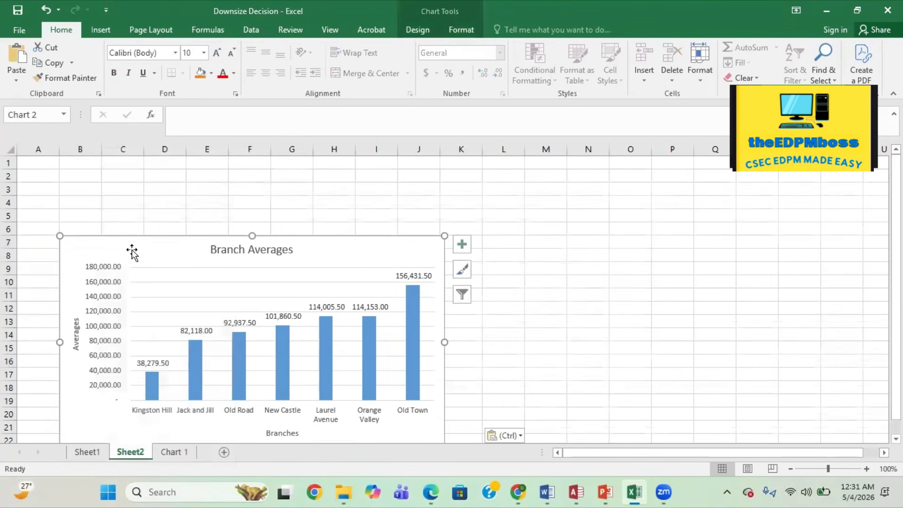
mouse_move(353, 254)
left_mouse_down()
mouse_move(400, 205)
mouse_move(430, 205)
left_mouse_up()
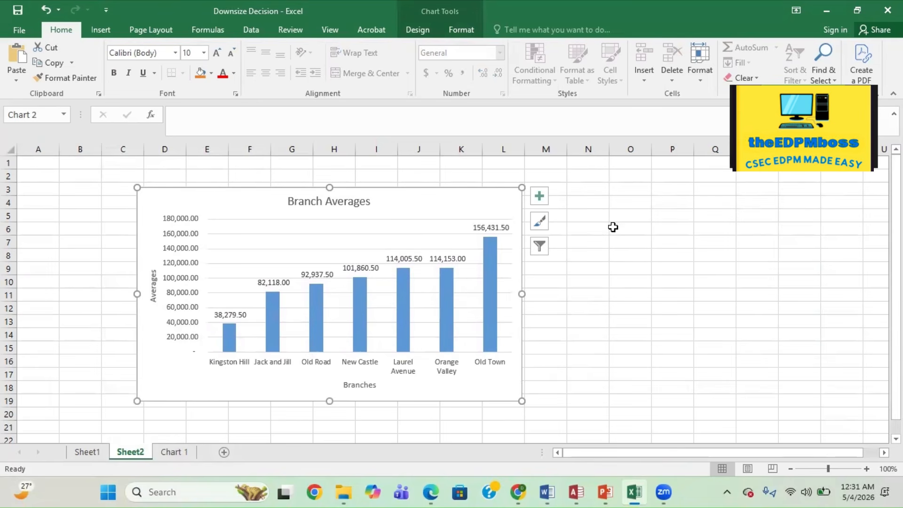
- Check the worksheet naming instruction in the specimen paper PDF, and rename Sheet2 in the Excel workbook as Chart 2
left_click(437, 492)
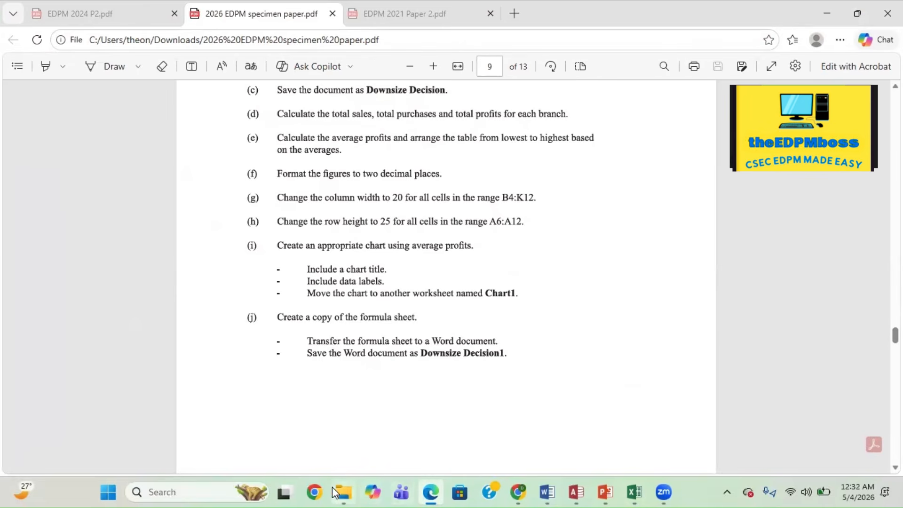
key("alt+Tab")
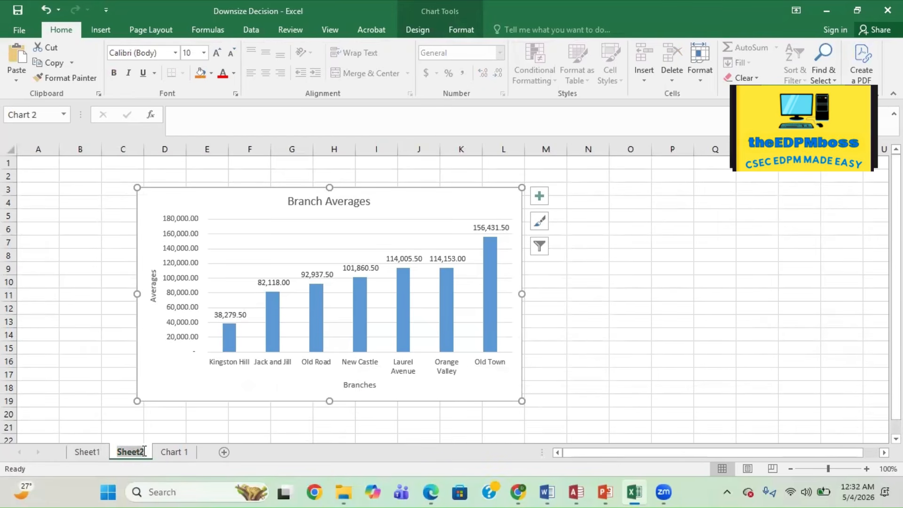
type("Chart")
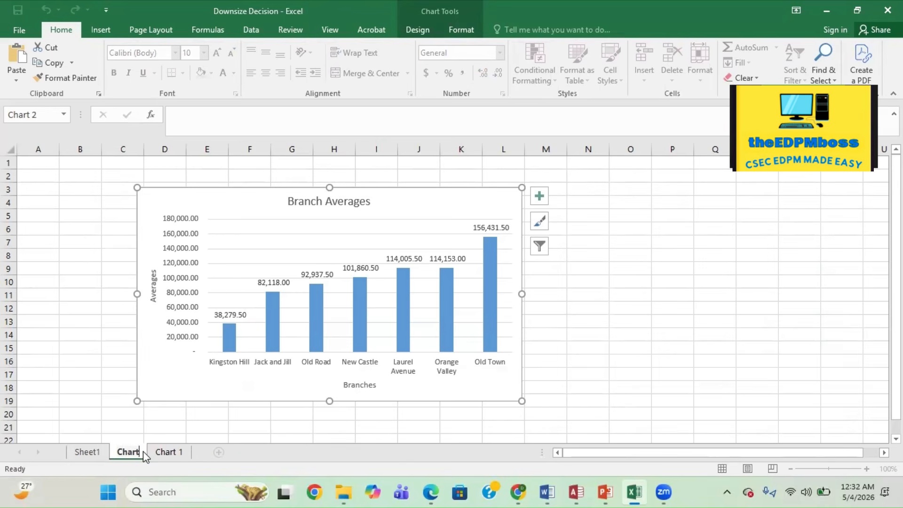
key("BackSpace")
type("t 2")
left_click(581, 377)
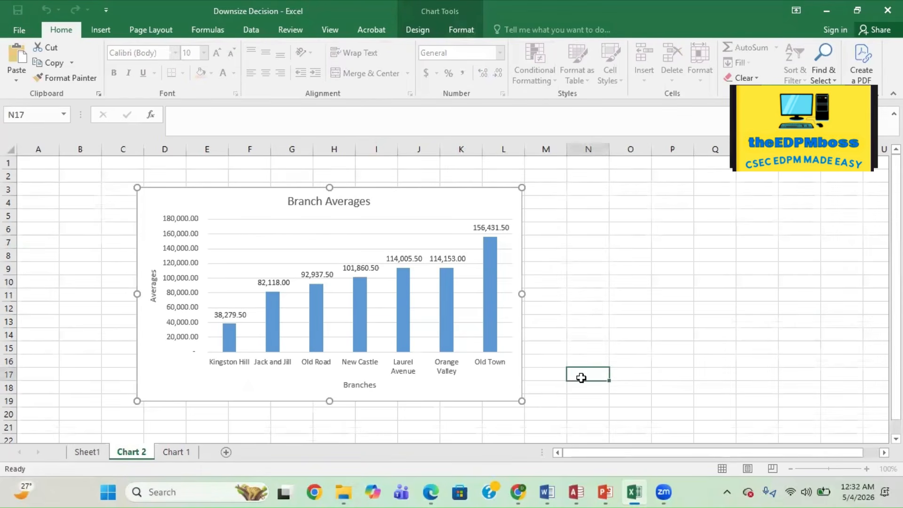
- Review task (j) in the specimen paper PDF, and delete the original Branch Averages chart from Sheet1 in Excel
left_click(432, 493)
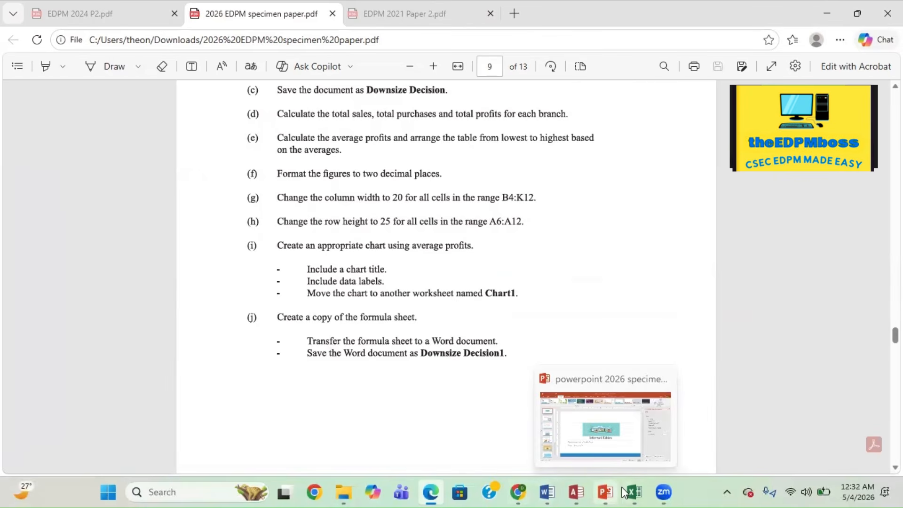
left_click(633, 492)
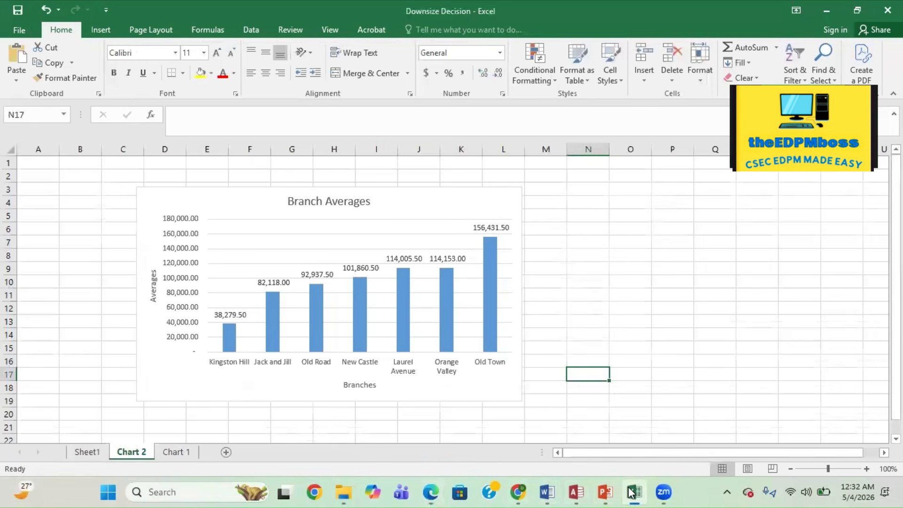
left_click(92, 452)
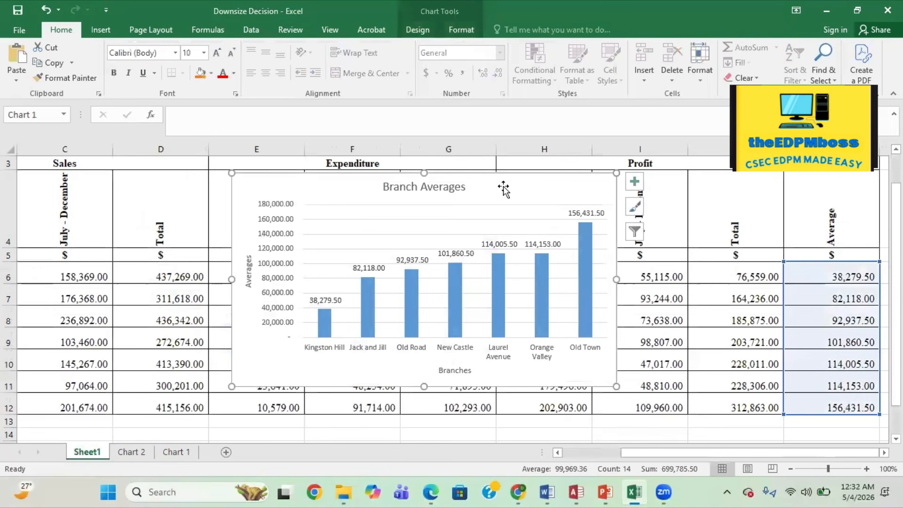
key("Delete")
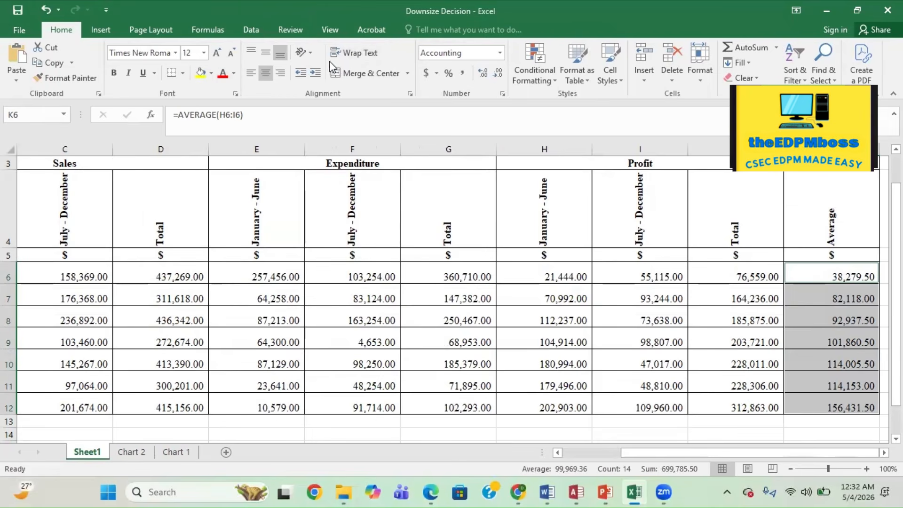
- Show the formulas instead of the calculated values on Sheet1
left_click(211, 32)
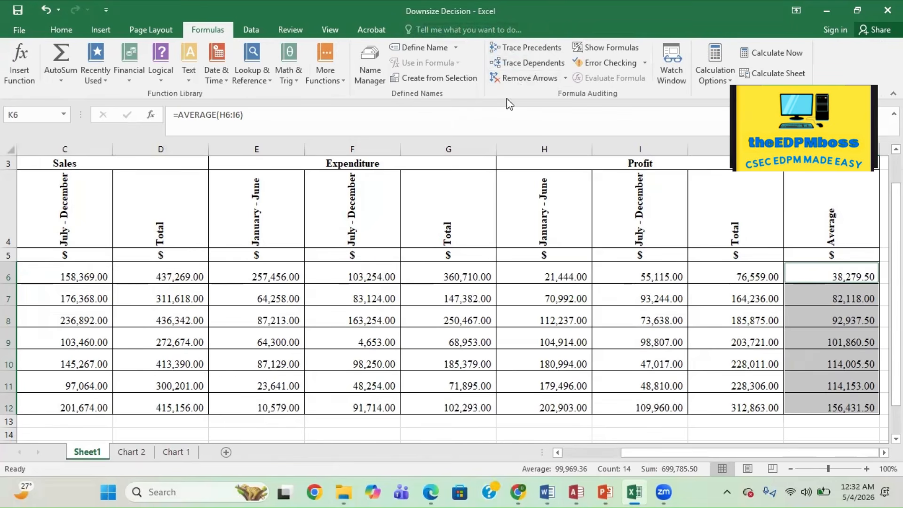
left_click(605, 47)
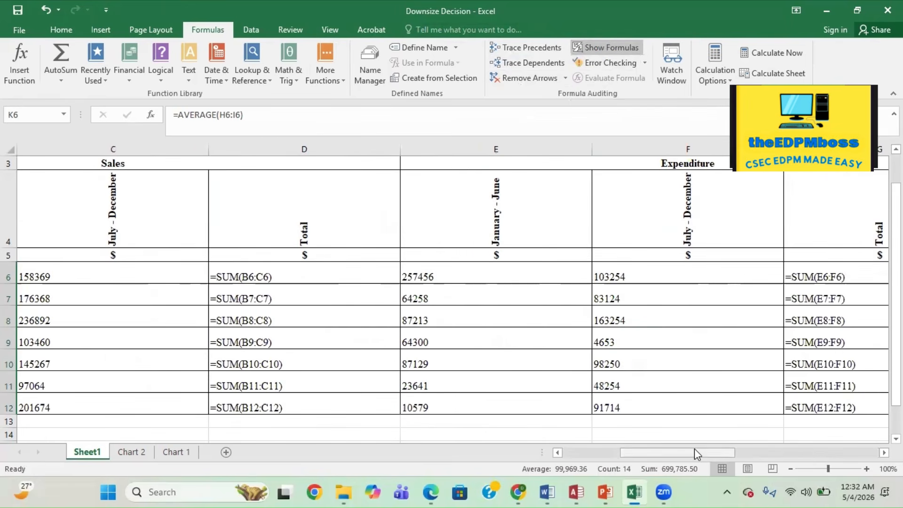
- Copy the entire decision table from Sheet1 with its formulas showing
left_click_drag(694, 449, 620, 466)
left_click(92, 227)
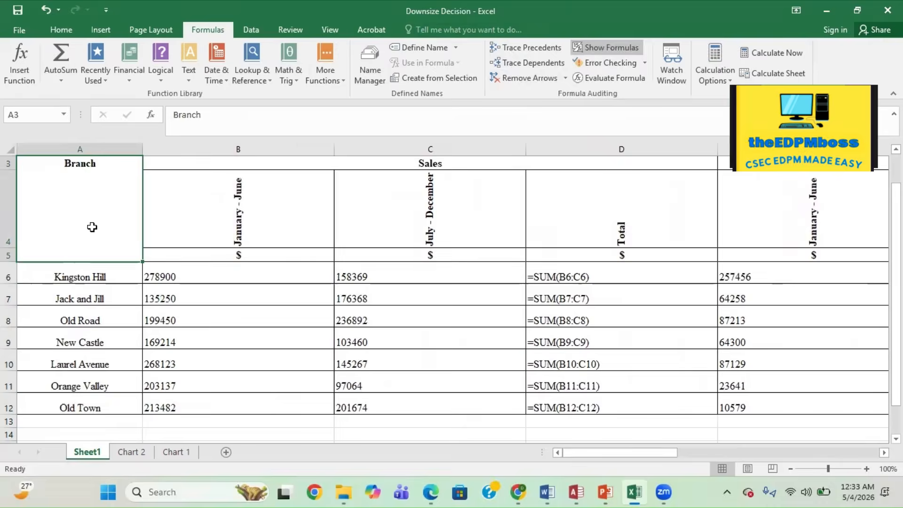
key("ctrl+shift+End")
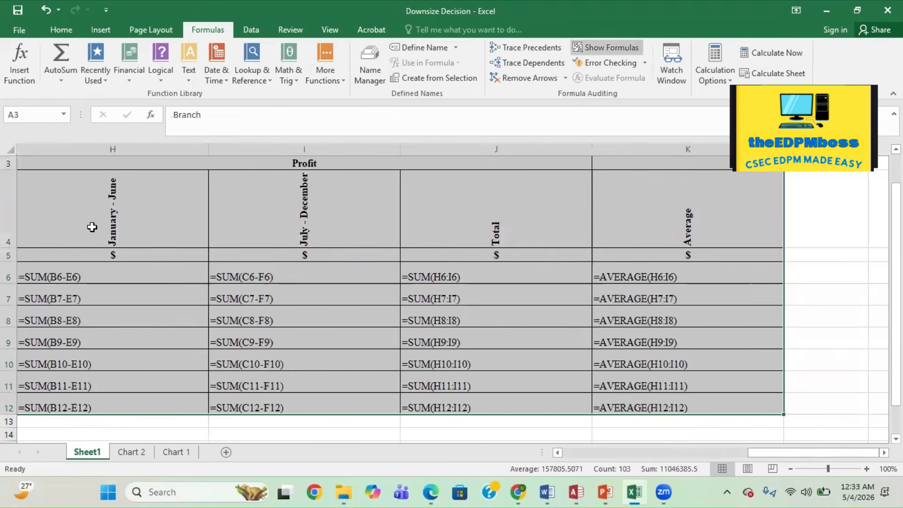
right_click(427, 210)
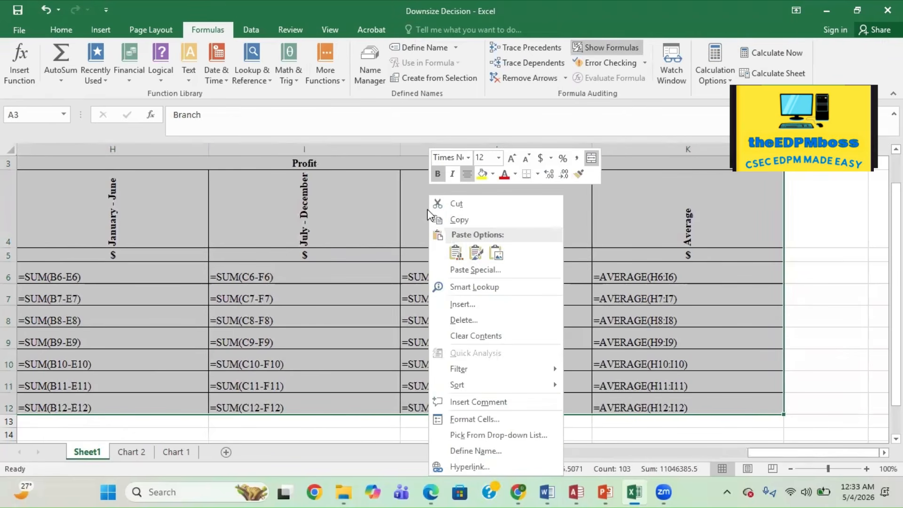
left_click(457, 220)
scroll(454, 221, "left", 5)
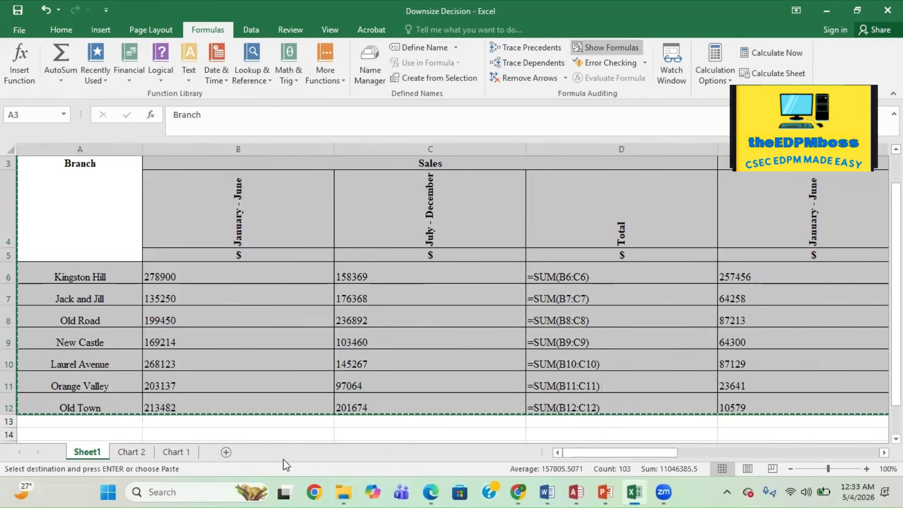
- Switch to the blank Document2 in Word and paste the formula table, keeping its source formatting
mouse_move(547, 492)
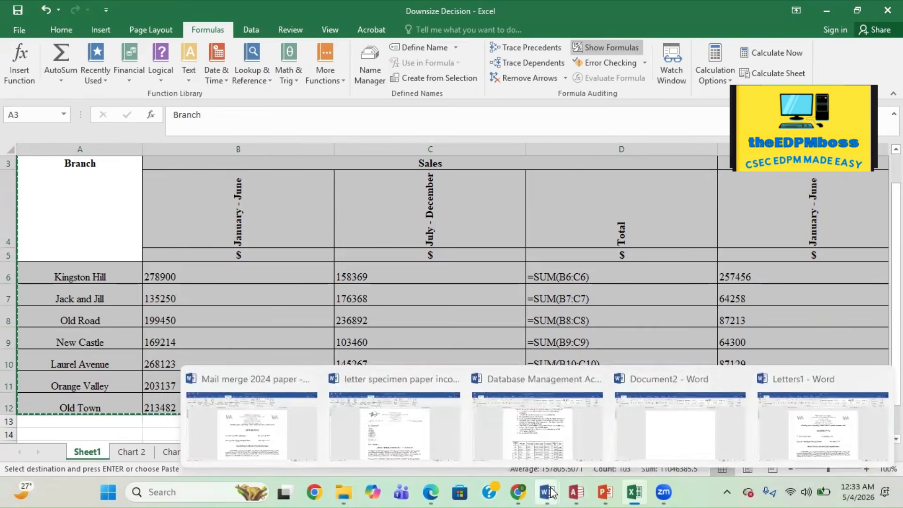
left_click(657, 429)
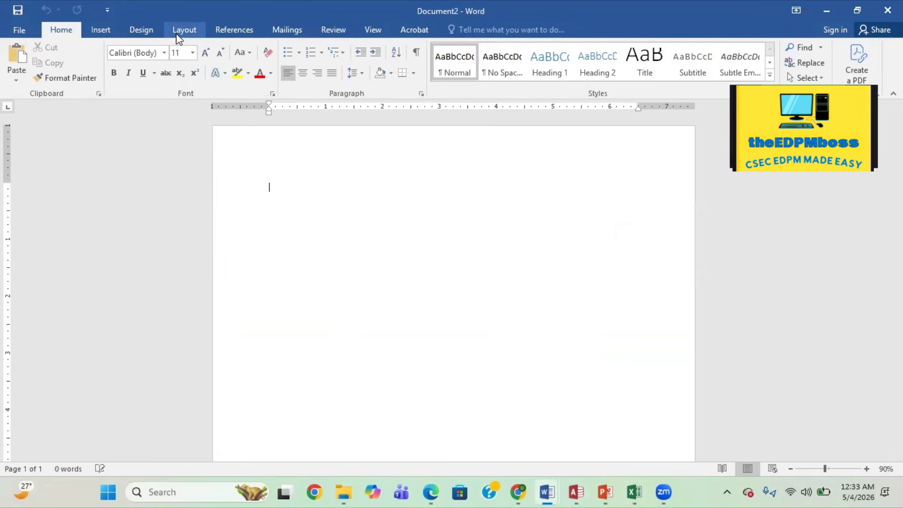
right_click(287, 196)
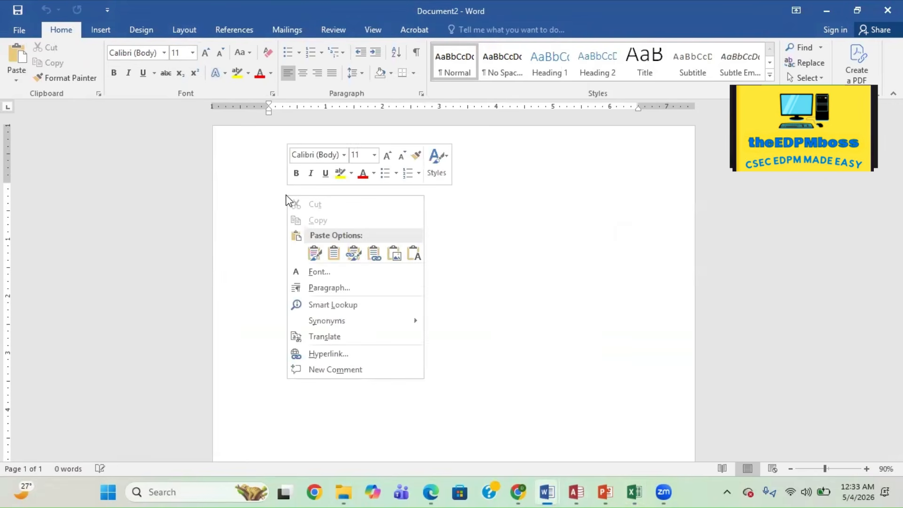
left_click(312, 254)
left_click(309, 255)
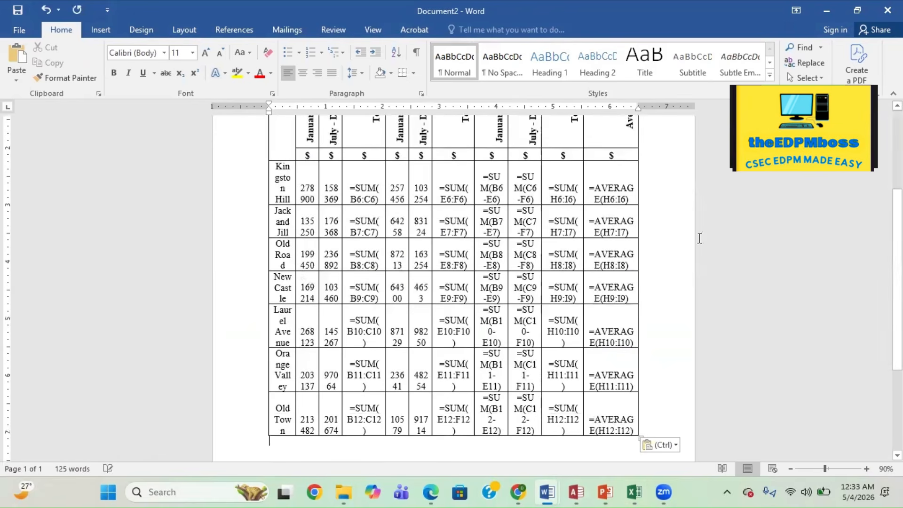
left_click_drag(897, 245, 898, 175)
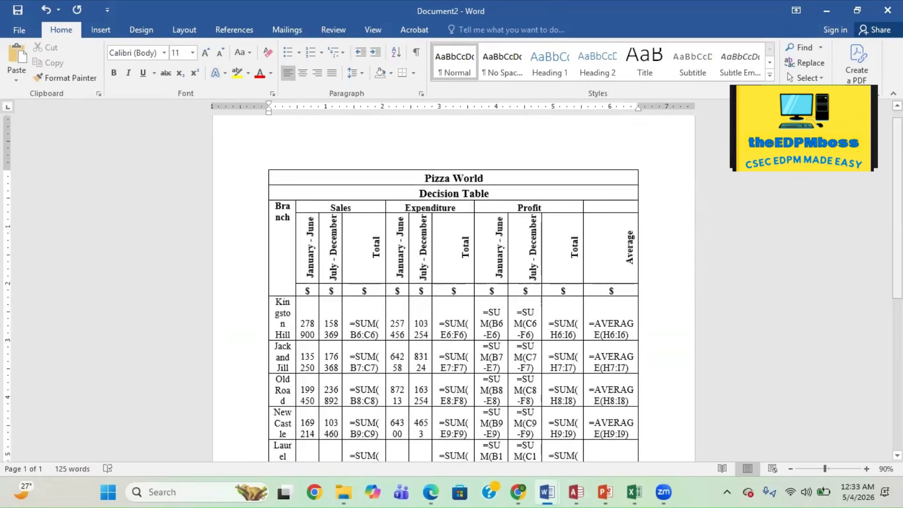
left_click_drag(897, 207, 898, 358)
scroll(453, 288, "up", 7)
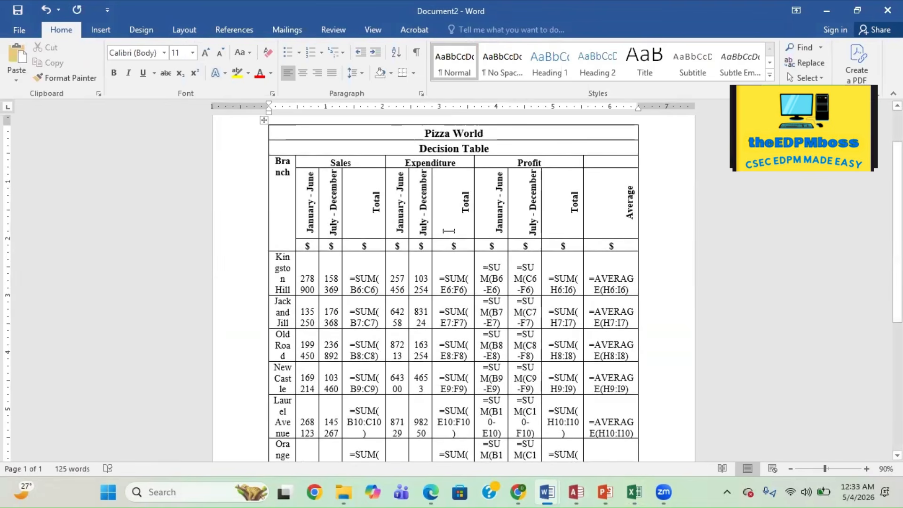
- Set the Word document to landscape orientation and Legal 8.5" x 14" paper so the formula table fits
left_click(184, 30)
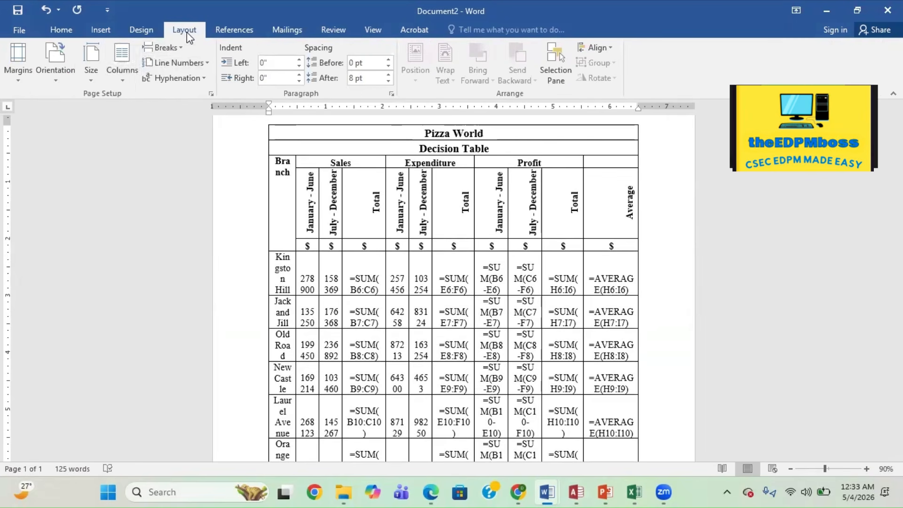
left_click(58, 81)
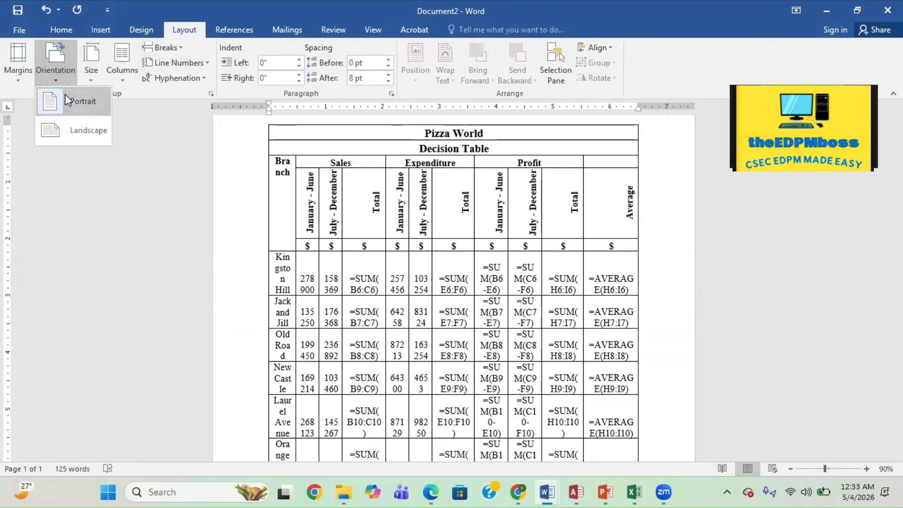
left_click(73, 123)
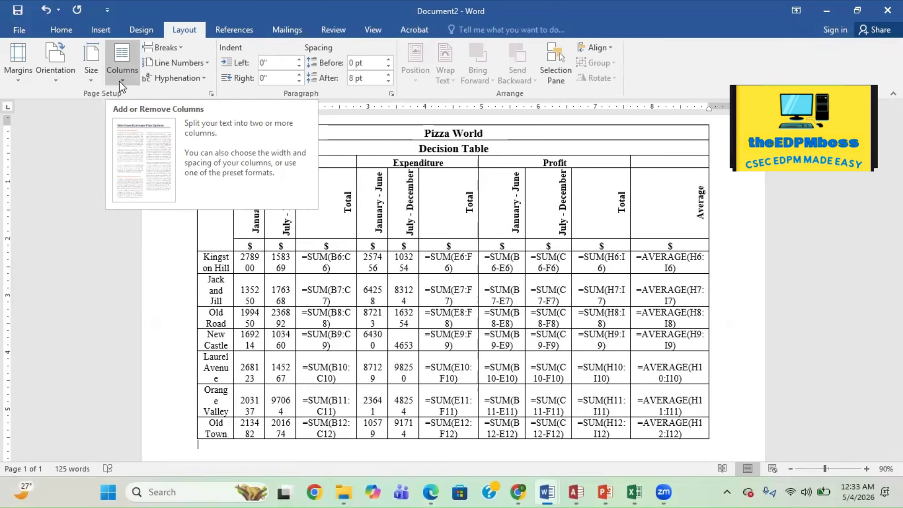
left_click(91, 76)
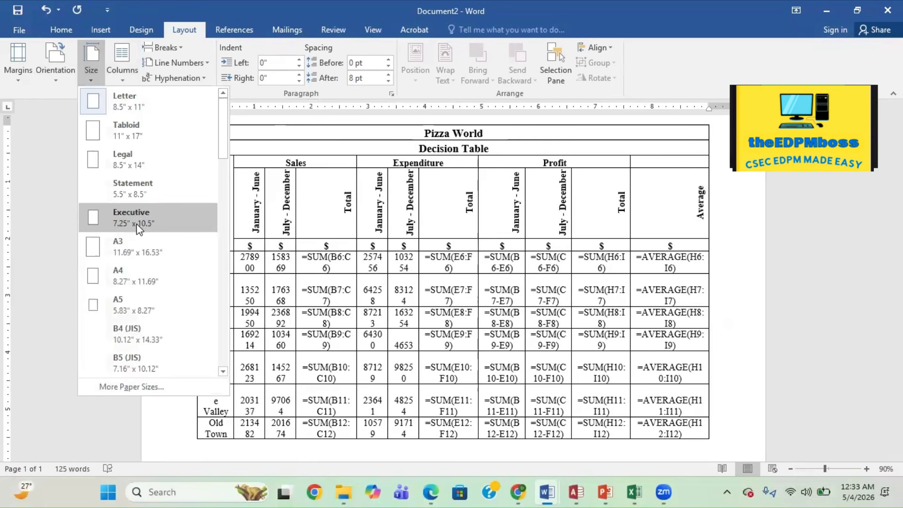
left_click(134, 160)
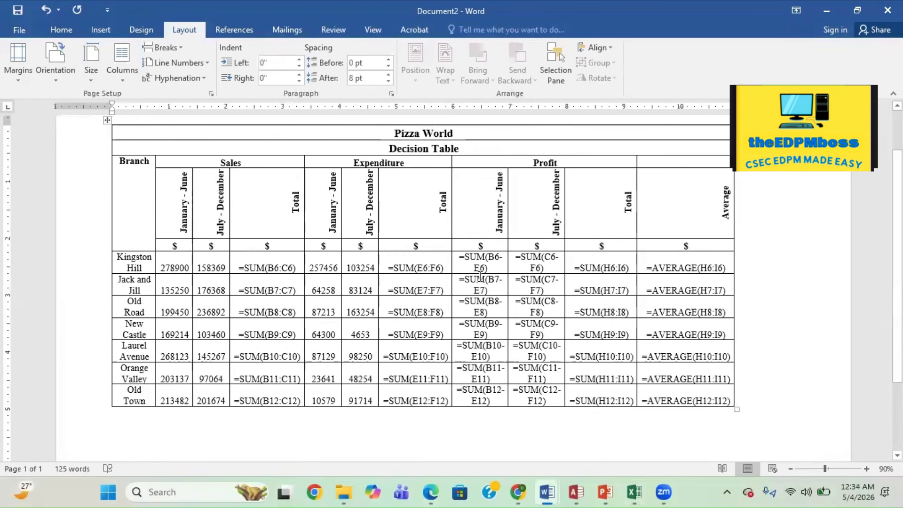
left_click_drag(898, 259, 898, 219)
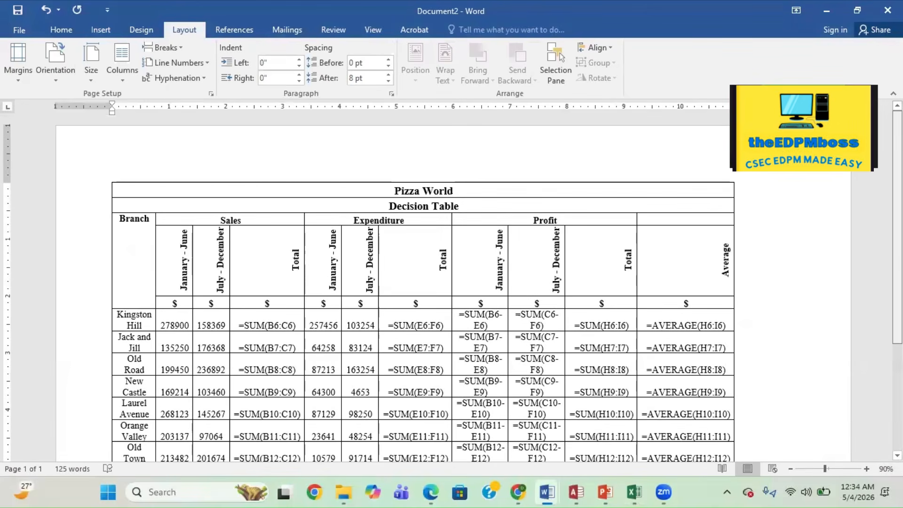
scroll(423, 283, "down", 5)
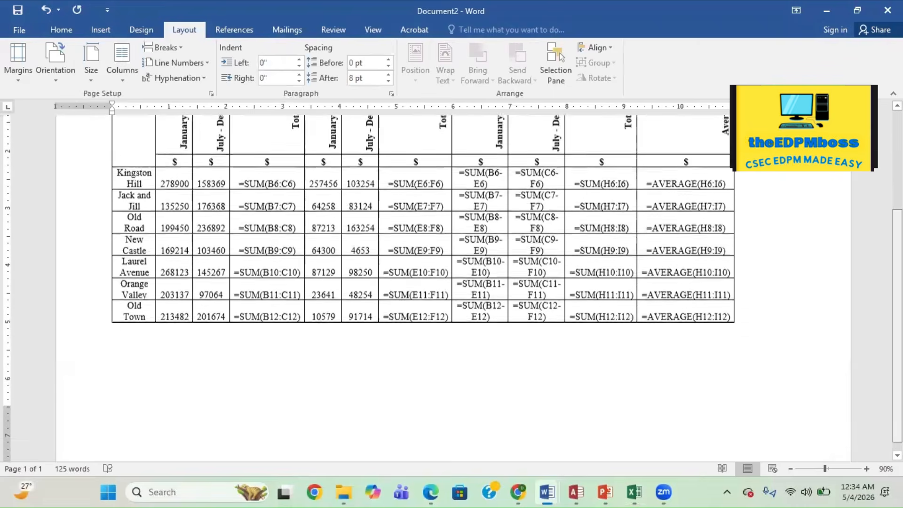
scroll(423, 283, "up", 4)
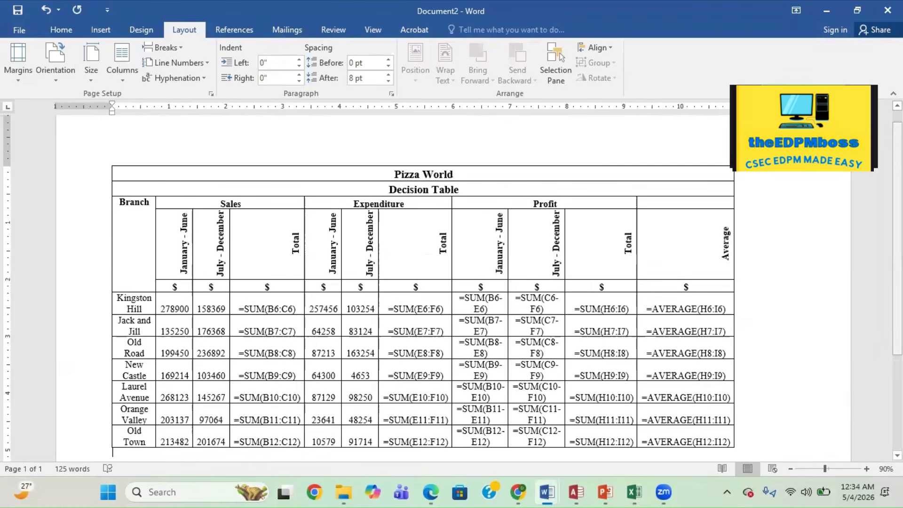
- Check task (j) in the specimen paper PDF, and review the total, profit and average formulas across Sheet1 in Excel
left_click(437, 492)
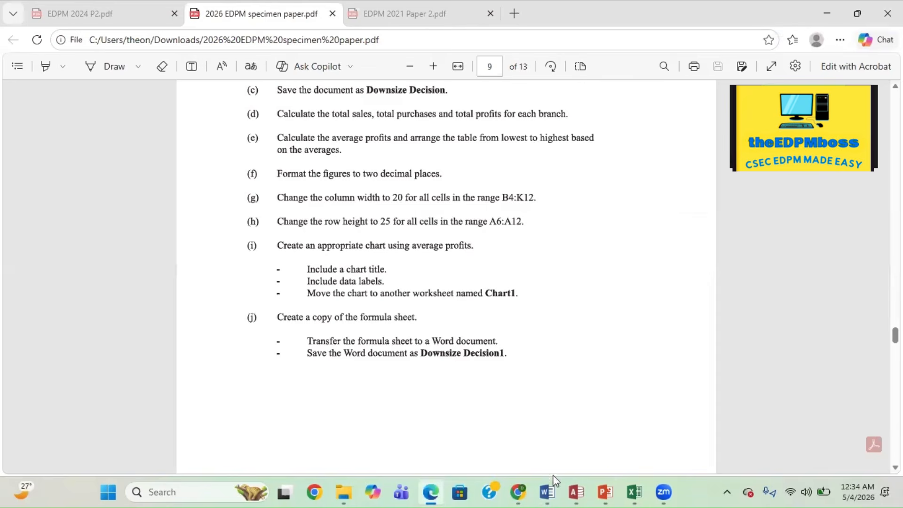
left_click(641, 492)
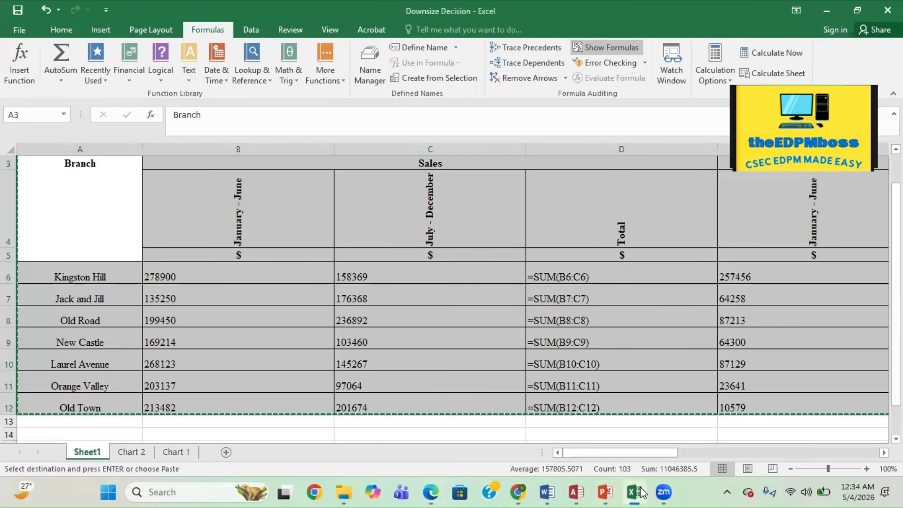
left_click(417, 333)
double_click(418, 333)
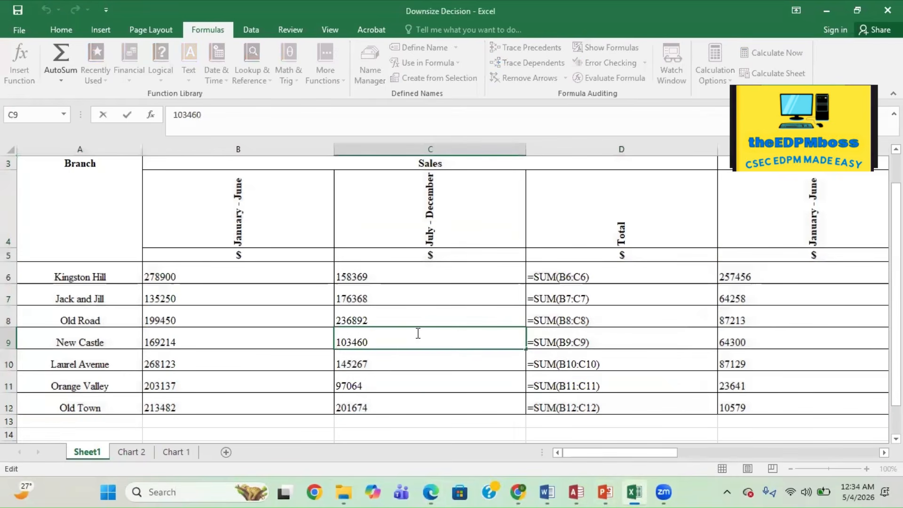
left_click(262, 339)
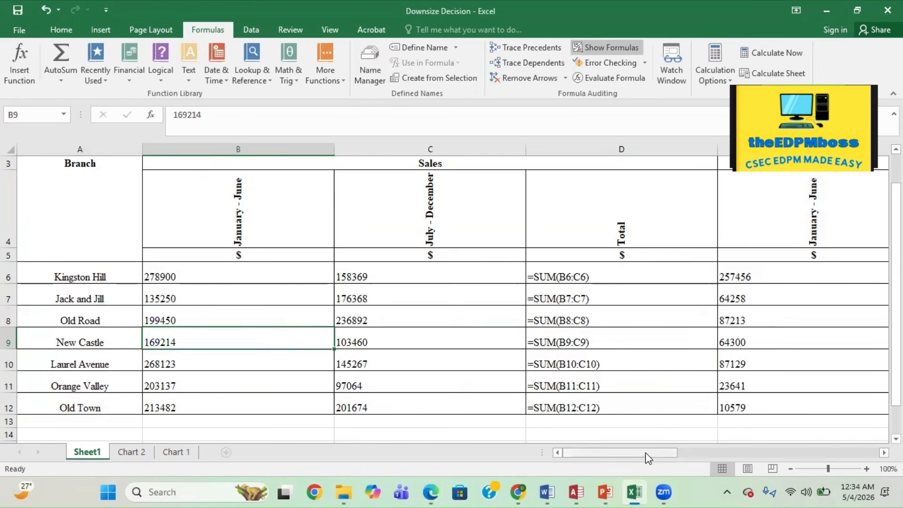
left_click_drag(645, 453, 803, 466)
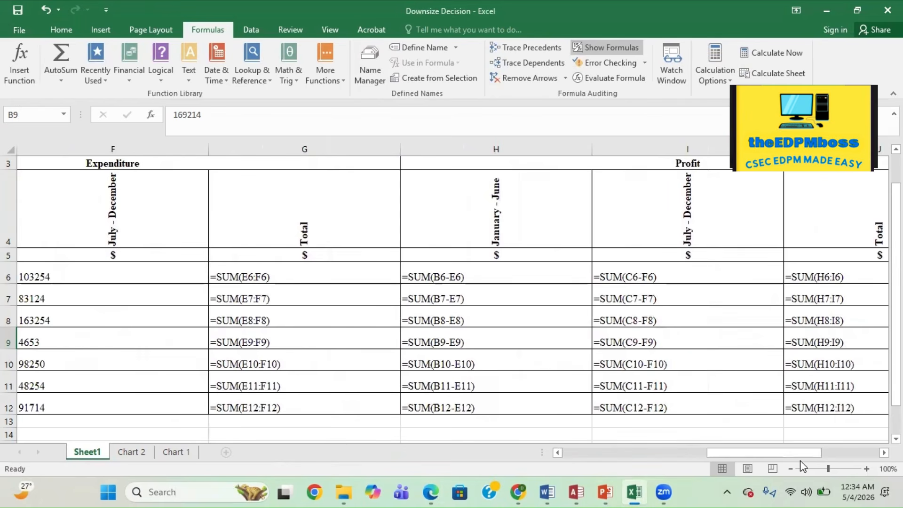
left_click_drag(747, 453, 818, 452)
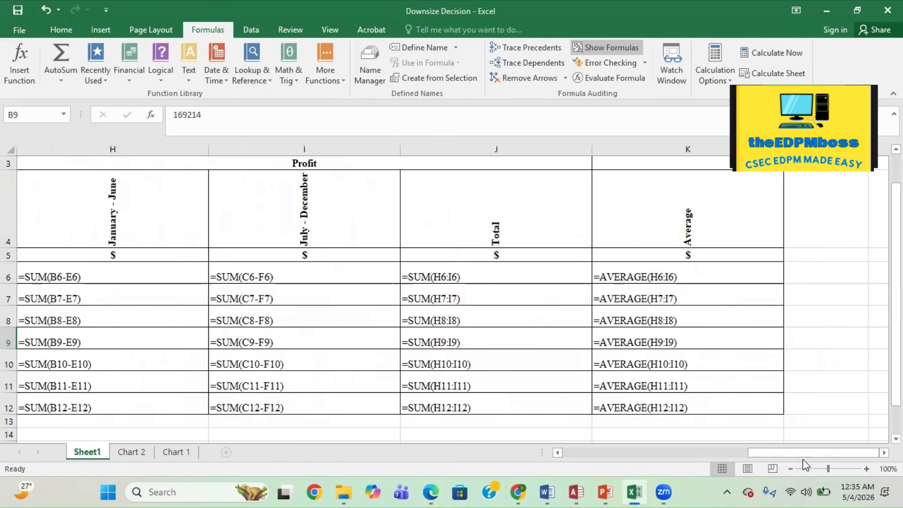
left_click_drag(811, 453, 611, 449)
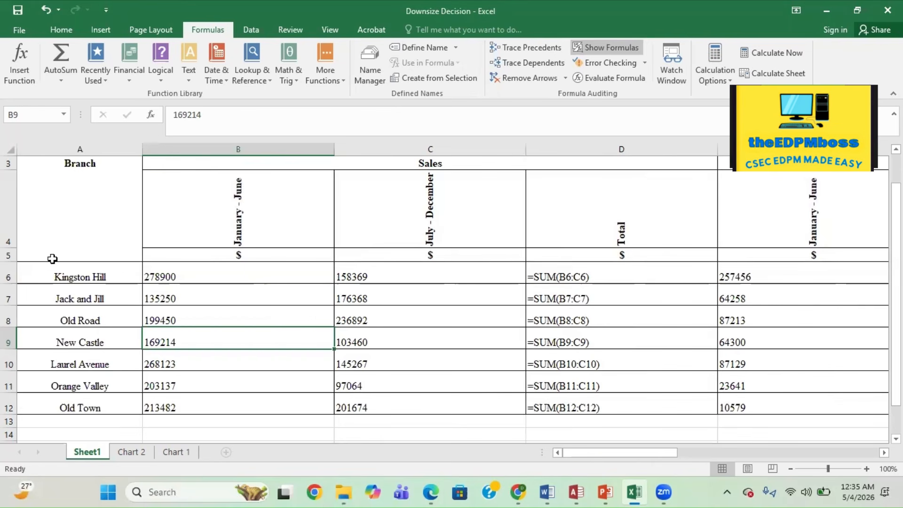
left_click_drag(47, 271, 51, 299)
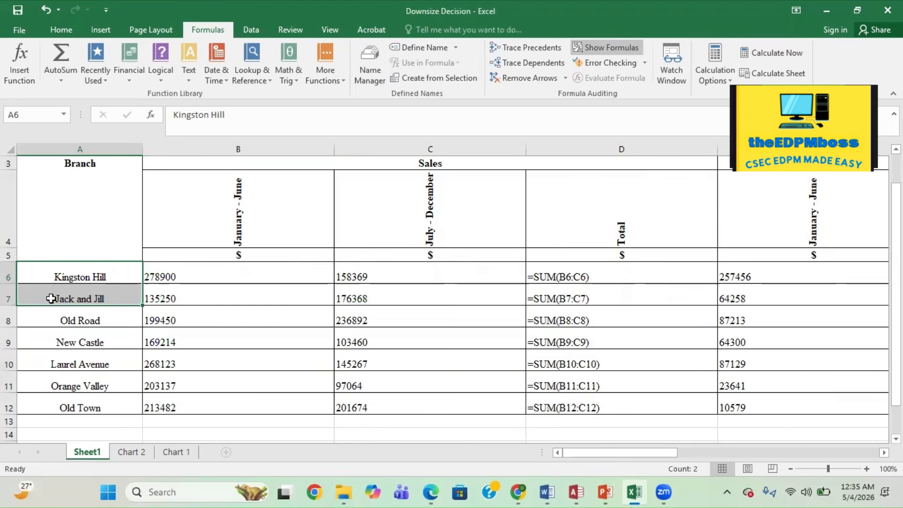
left_click_drag(630, 452, 611, 476)
- Return to the specimen paper PDF and examine the Question 3 PowerPoint instructions on page 11
left_click(432, 492)
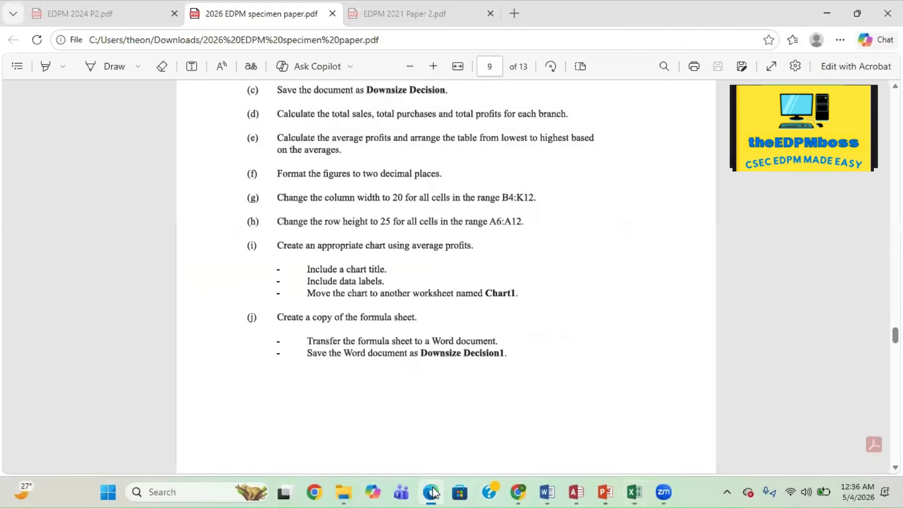
key("Down")
key("Down")
key("Down")
key("Down")
key("Down")
key("Down")
key("Down")
key("Down")
key("Down")
key("Down")
key("Down")
key("Down")
key("Down")
key("Down")
key("Down")
key("Down")
key("Down")
key("Down")
key("Down")
key("Down")
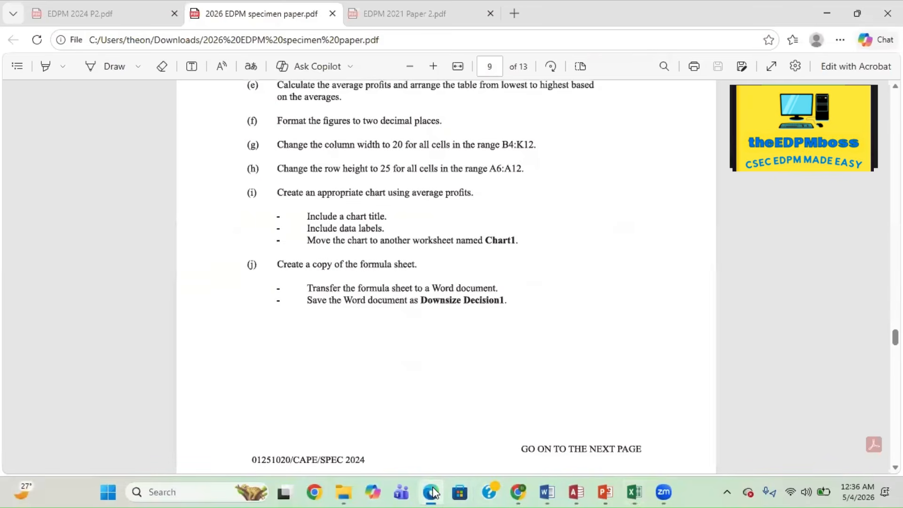
key("Down")
key("Down")
key("Down")
key("Down")
key("Down")
key("Down")
key("Down")
key("Down")
key("Down")
key("Down")
key("Down")
key("Down")
key("Down")
key("Down")
key("Down")
key("Down")
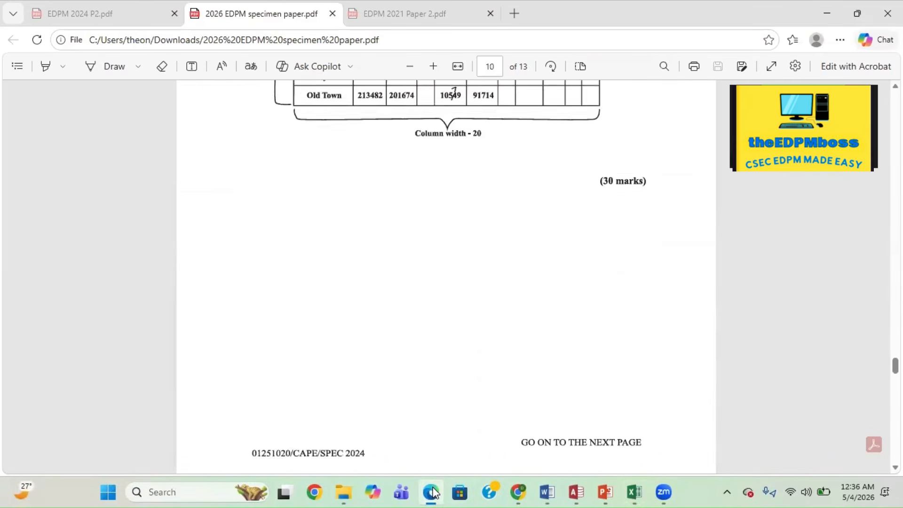
key("Down")
key("Down")
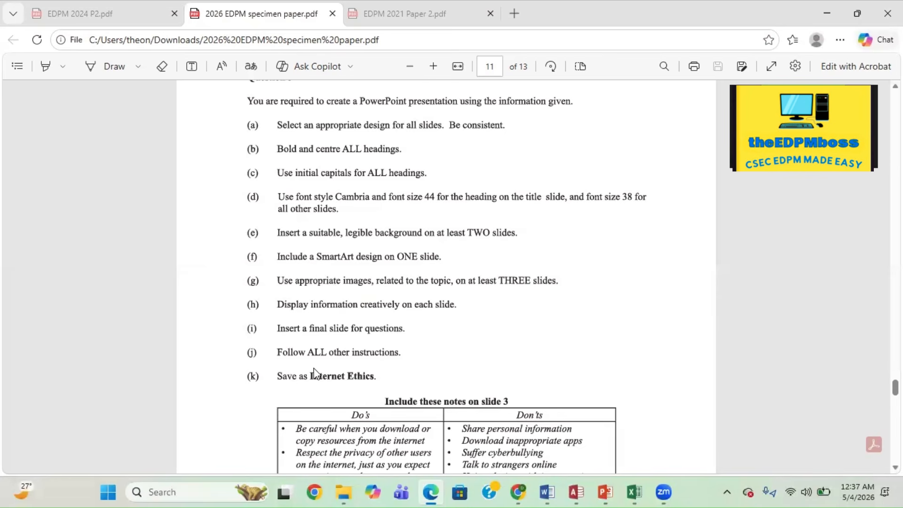
- Examine the notes for slides 3 and 5, the hand-drawn slide layouts and the additional information for the Internet Ethics presentation
scroll(314, 374, "down", 7)
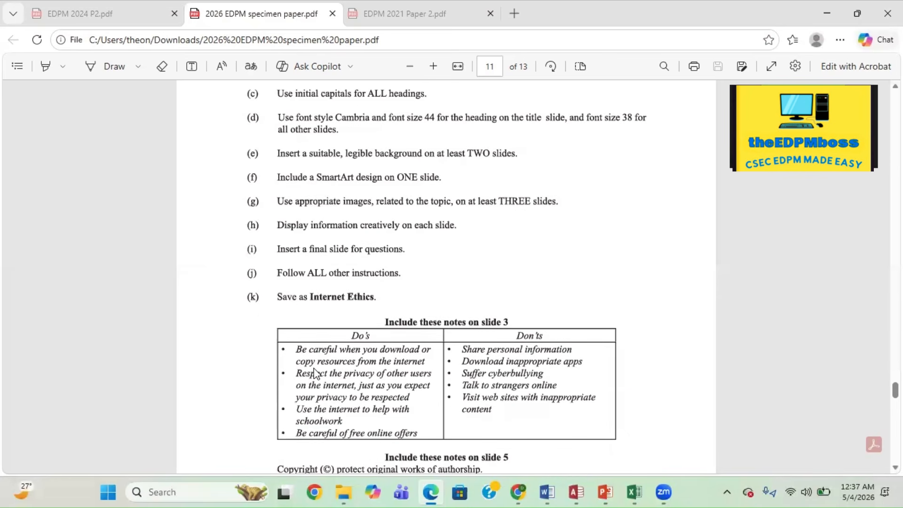
scroll(316, 374, "down", 7)
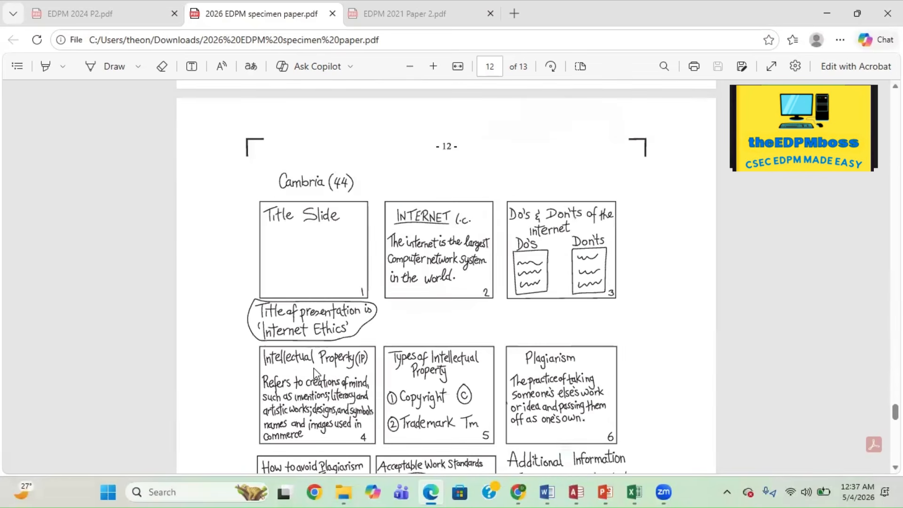
scroll(315, 373, "down", 1)
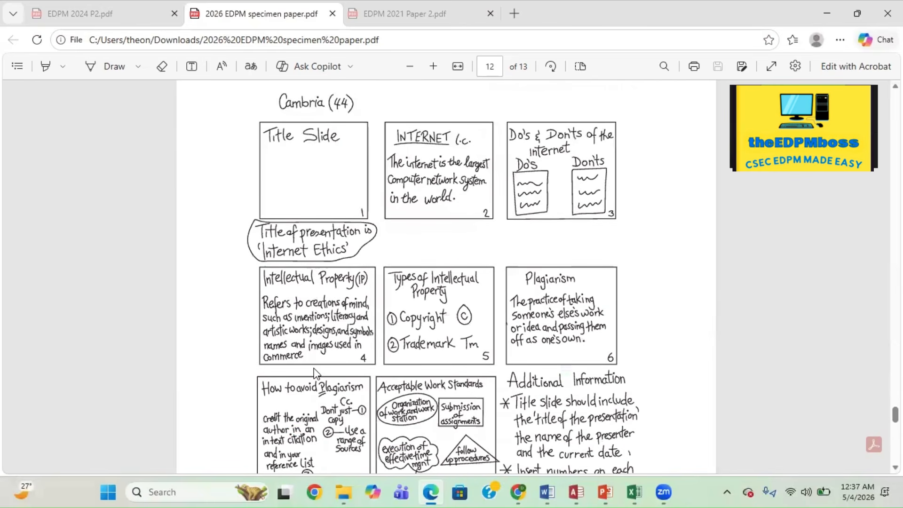
scroll(316, 373, "down", 1)
scroll(315, 373, "up", 2)
scroll(316, 373, "down", 1)
scroll(315, 373, "up", 1)
scroll(316, 375, "down", 8)
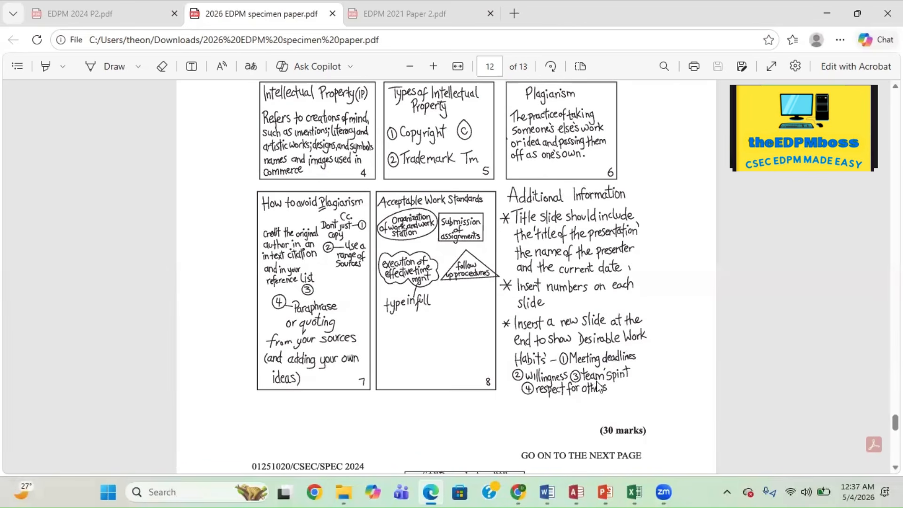
scroll(595, 382, "up", 10)
scroll(597, 383, "down", 1)
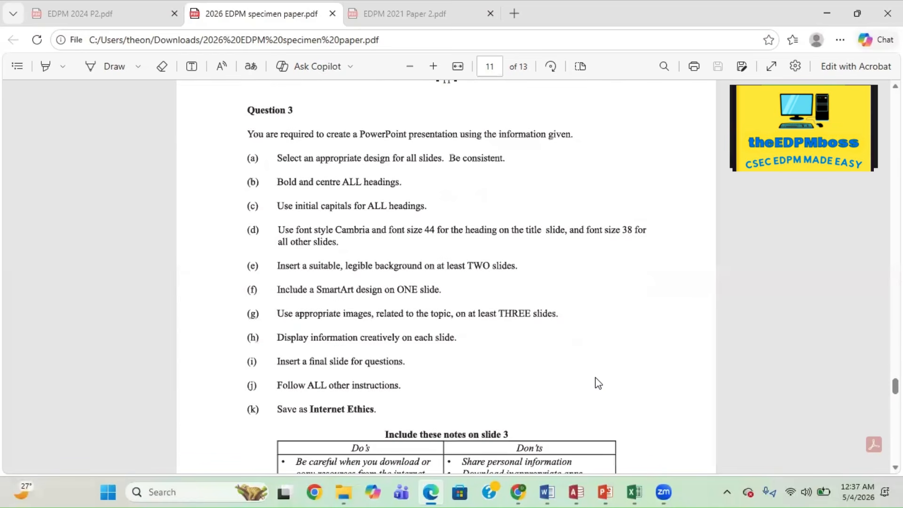
- Look over Question 4 on page 13 of the specimen paper and re-read the hand-drawn slide layouts on page 12
scroll(599, 383, "down", 20)
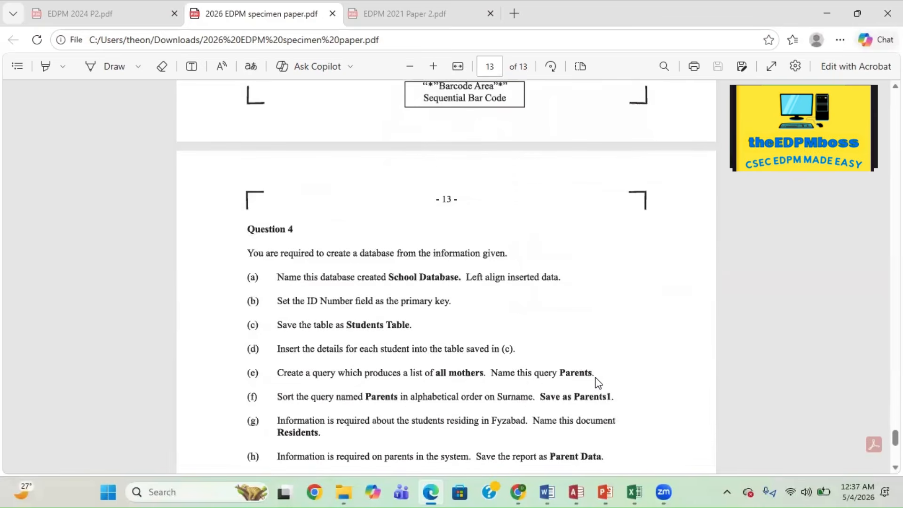
scroll(598, 382, "up", 8)
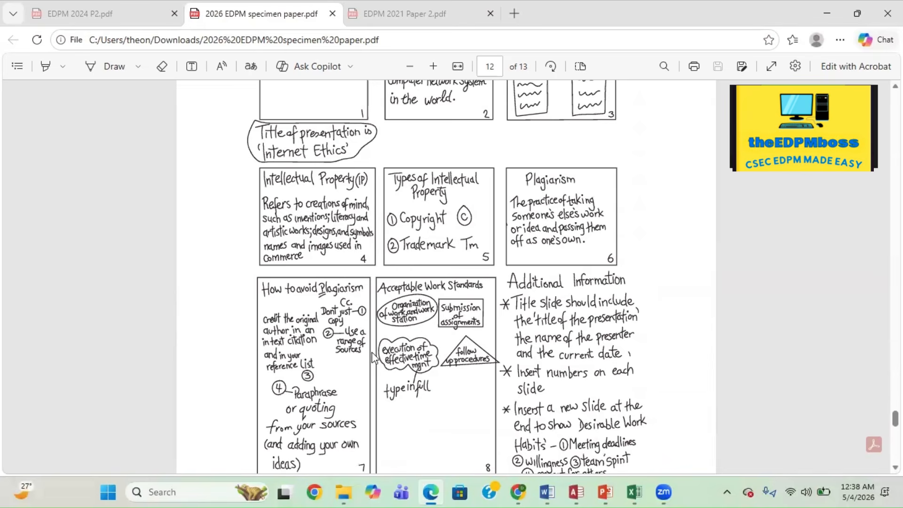
scroll(500, 248, "up", 4)
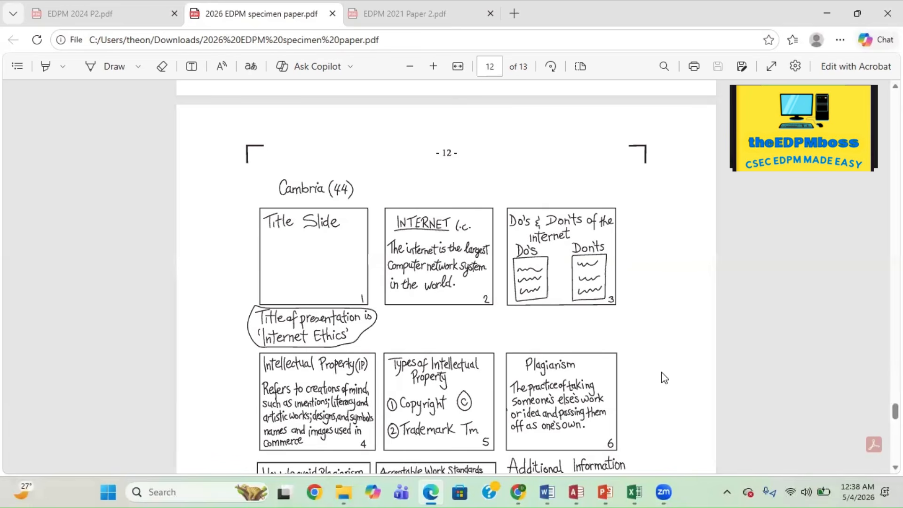
scroll(664, 378, "down", 1)
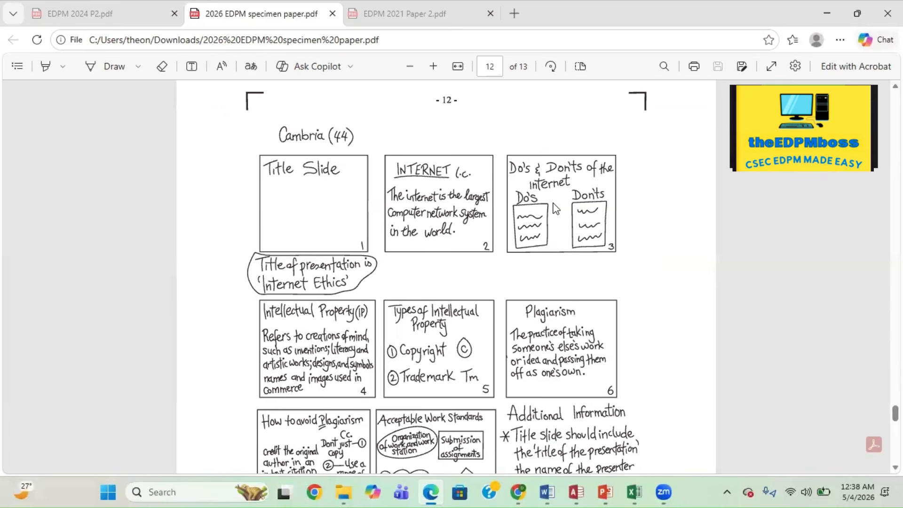
scroll(555, 208, "up", 1)
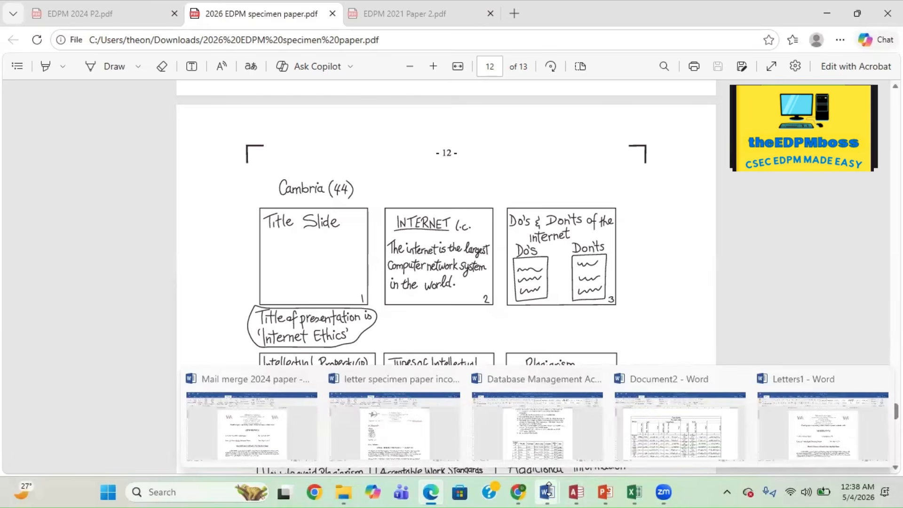
- Switch to the Internet Ethics presentation in PowerPoint and compare its title slide with slide 2
left_click(606, 491)
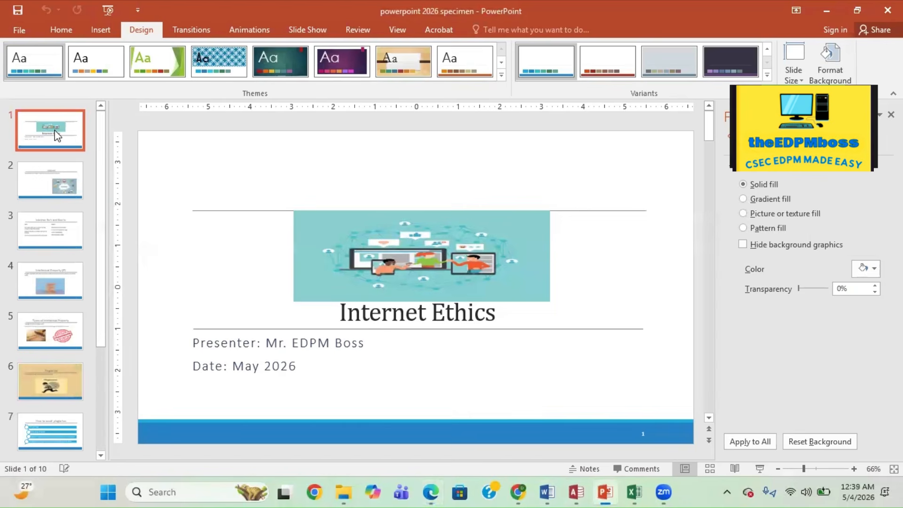
left_click(67, 29)
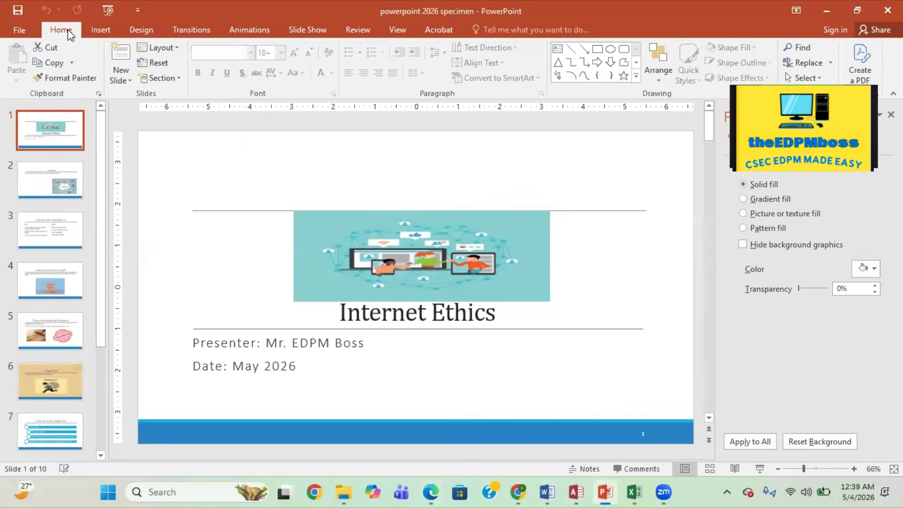
left_click(26, 170)
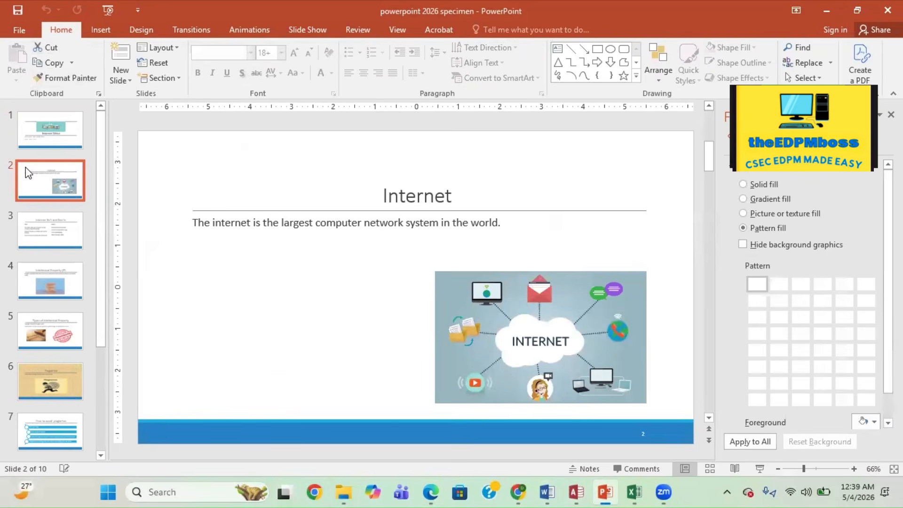
key("Down")
key("Home")
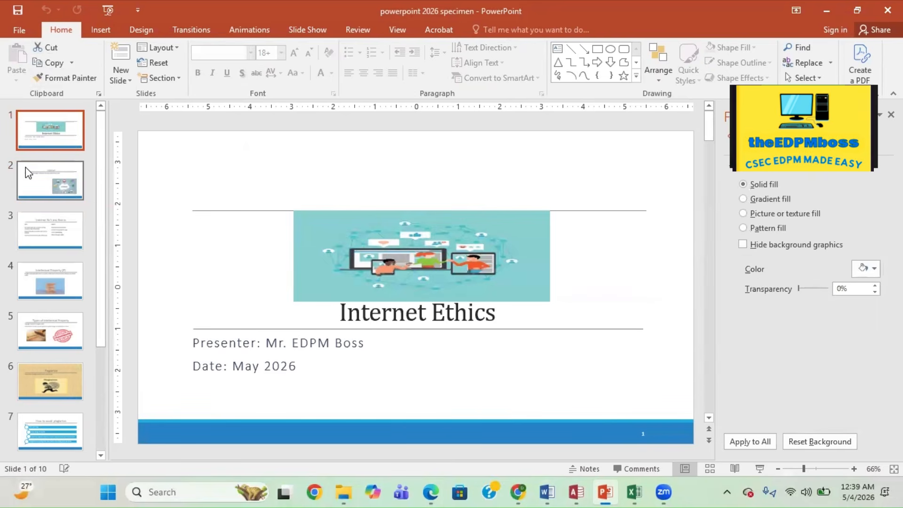
left_click(26, 167)
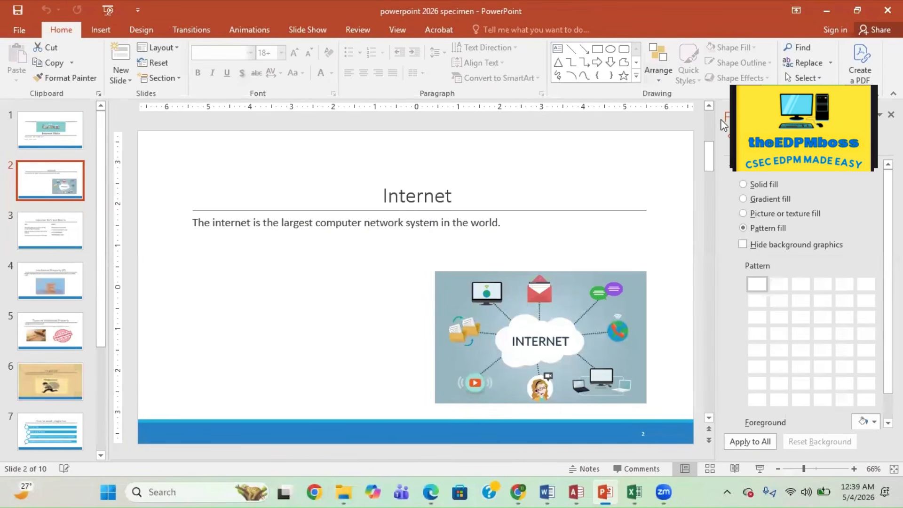
- Review the Internet Do's and Don'ts slide and show the available layouts for slide 2
left_click(56, 237)
key("Up")
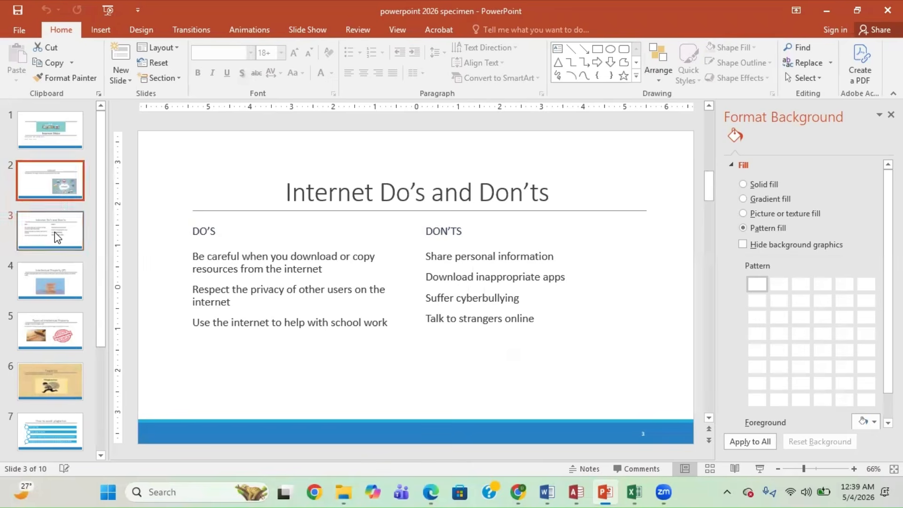
key("Down")
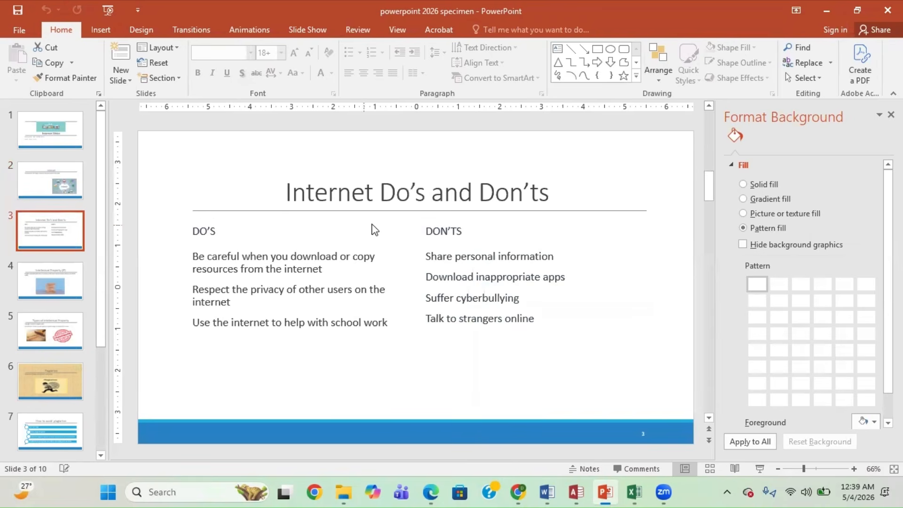
left_click(380, 191)
left_click(65, 173)
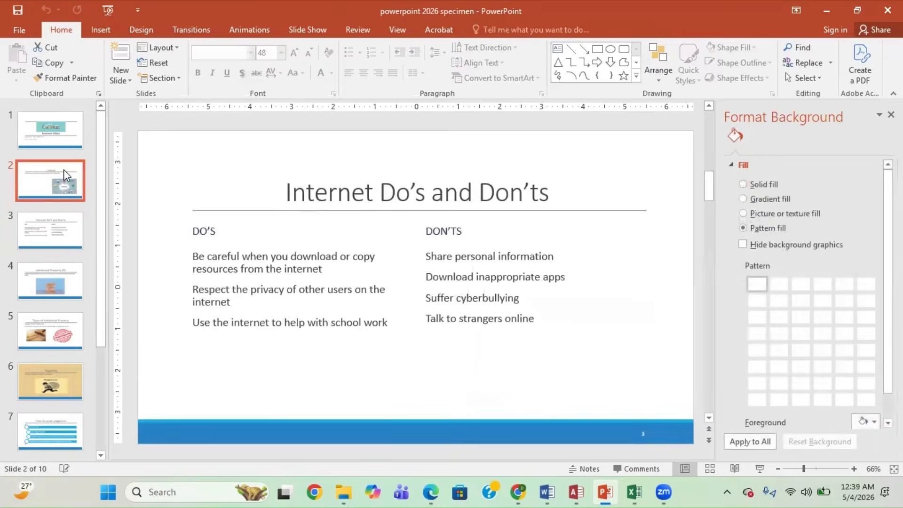
left_click(160, 48)
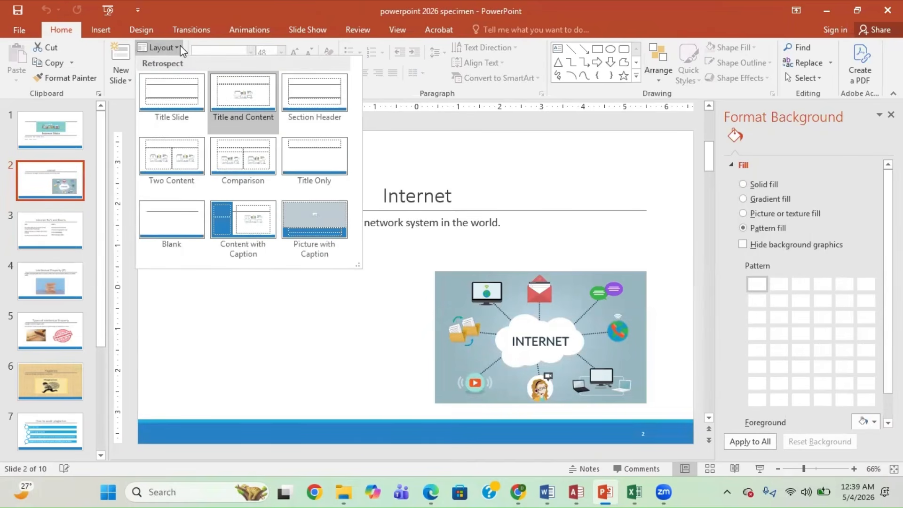
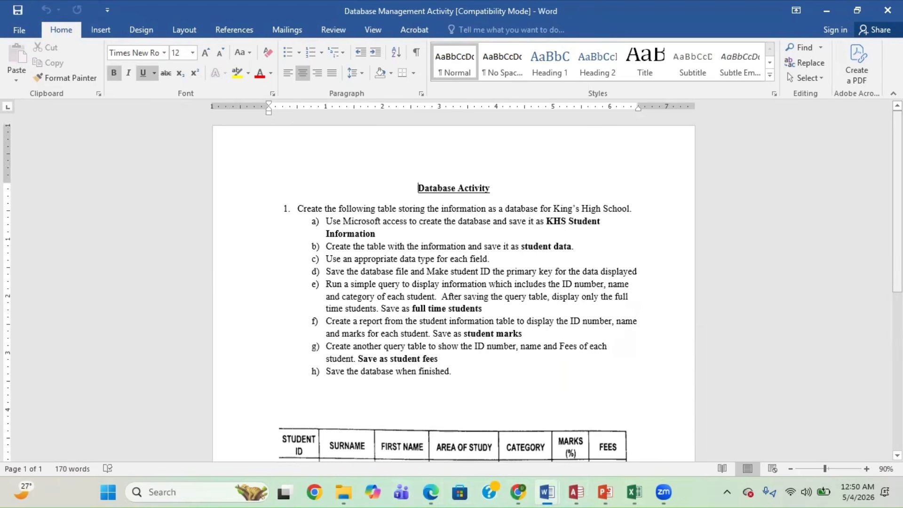
- Read tasks (a) to (h) and the student data table in the Database Management Activity document in Word
scroll(453, 288, "down", 3)
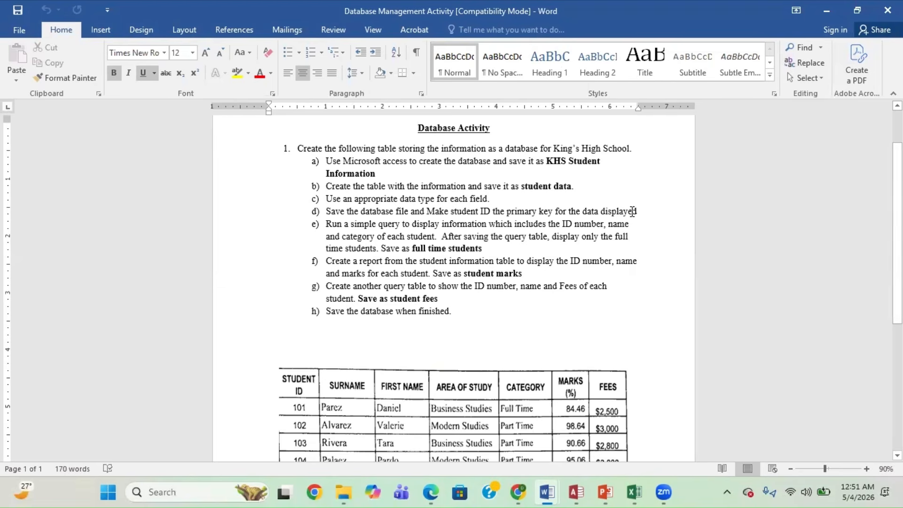
scroll(897, 231, "up", 1)
scroll(897, 231, "up", 2)
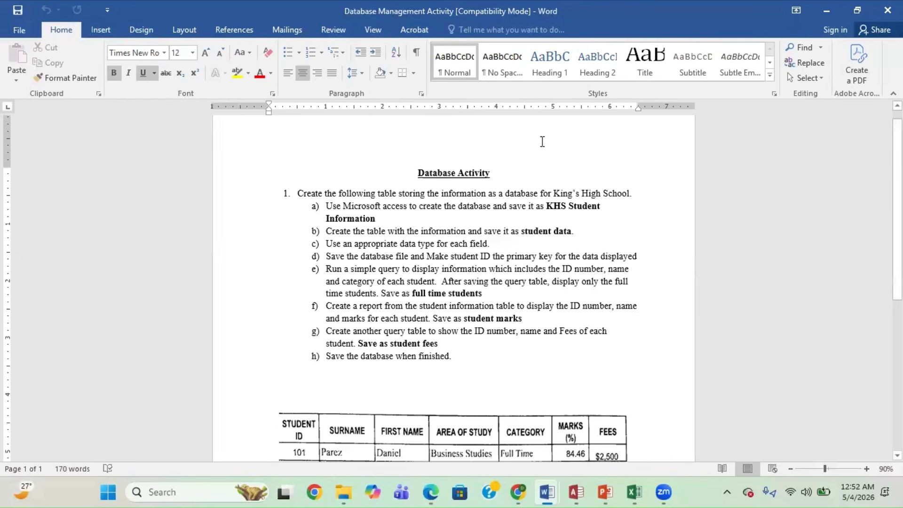
scroll(453, 290, "down", 6)
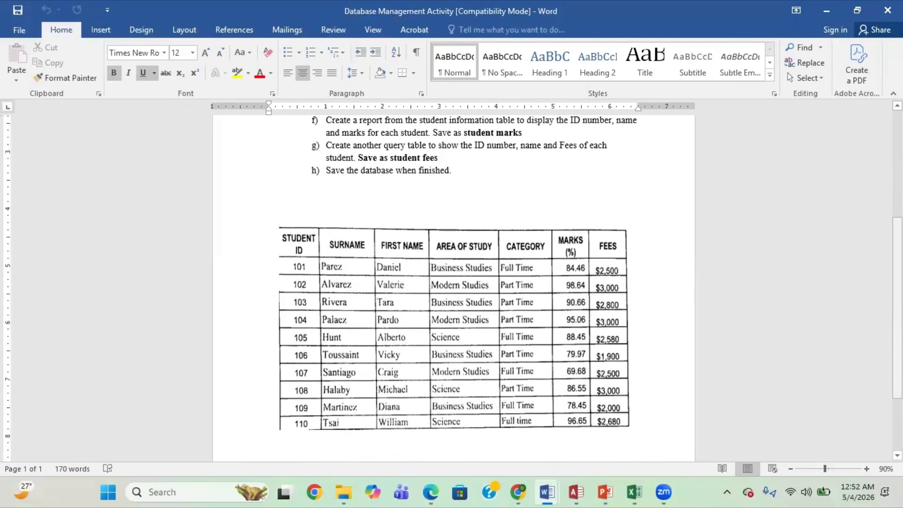
scroll(877, 221, "up", 5)
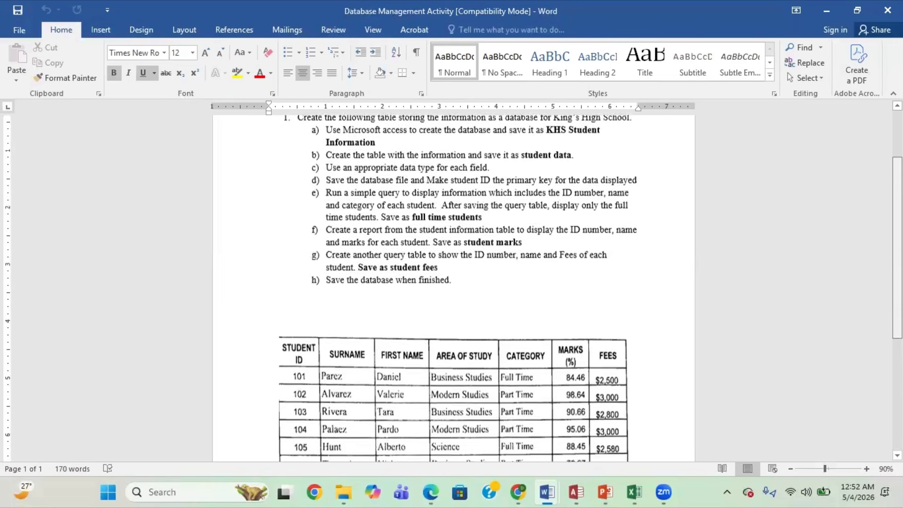
scroll(877, 218, "down", 1)
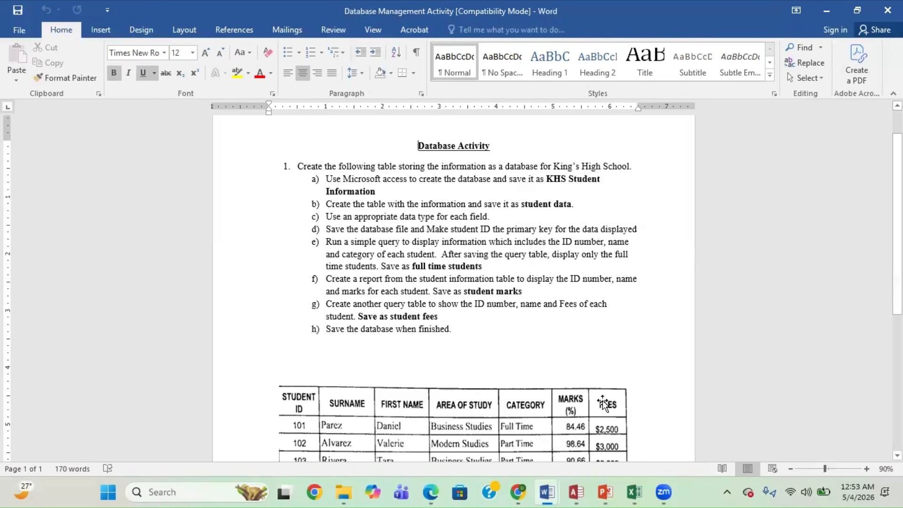
- Open Access 2016 and start a new blank desktop database
left_click(199, 489)
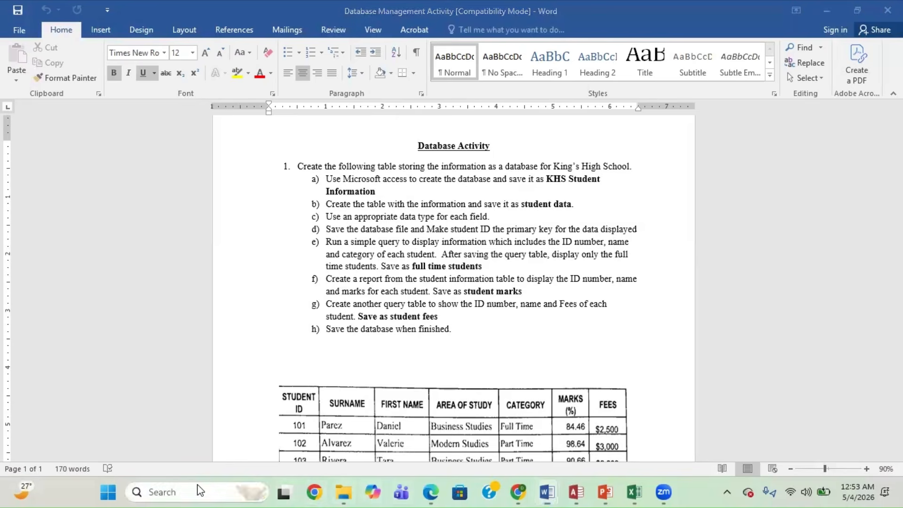
type("acc")
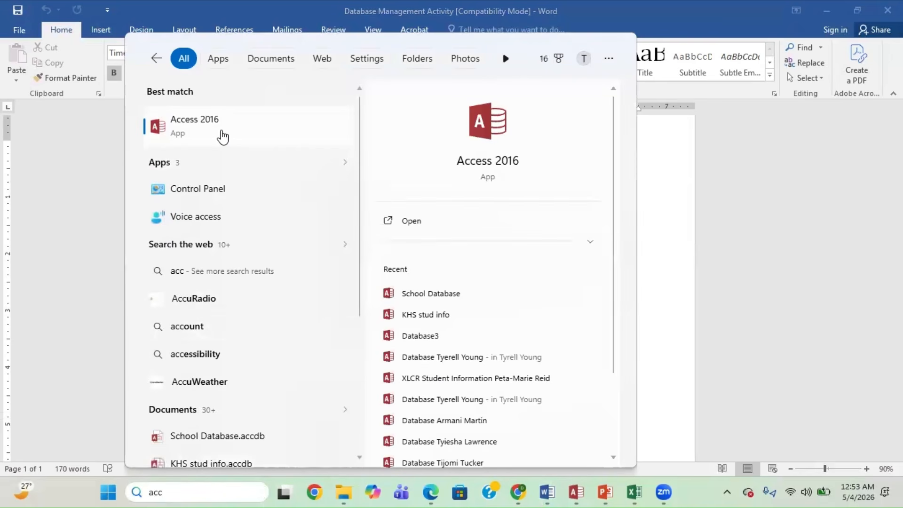
left_click(221, 133)
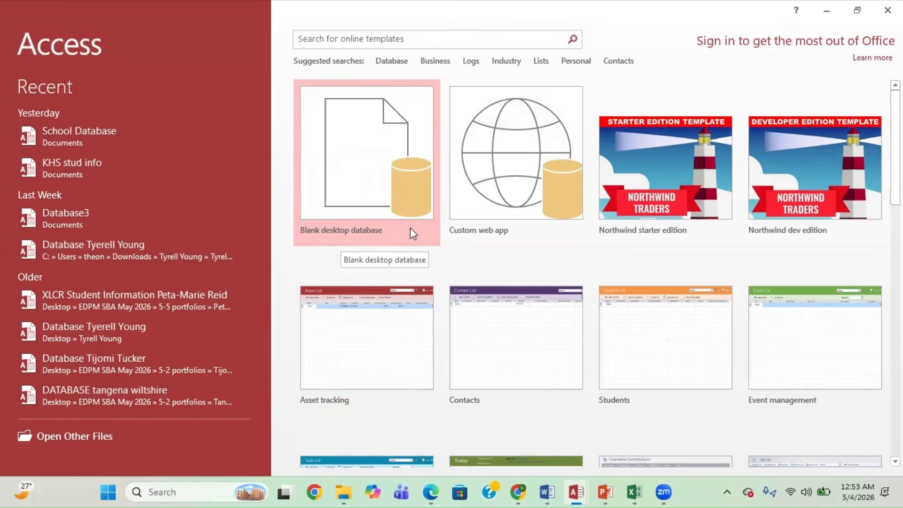
left_click(353, 195)
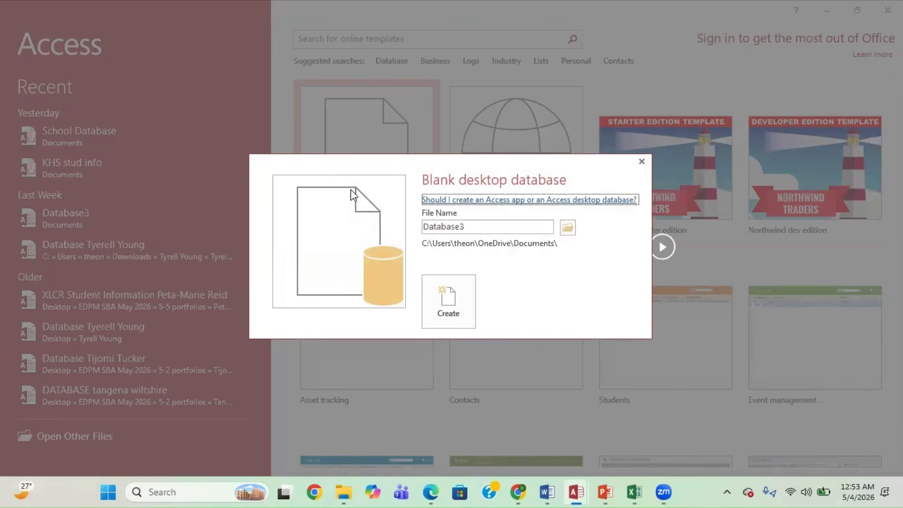
- Create the database as KHS Student Information, checking the name against task (a) in the Word document, and close the Field List
left_click(483, 224)
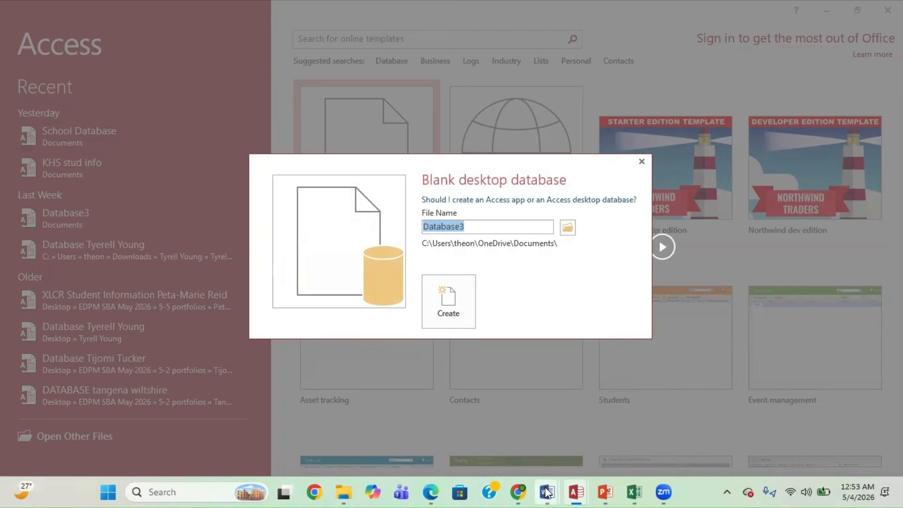
mouse_move(549, 489)
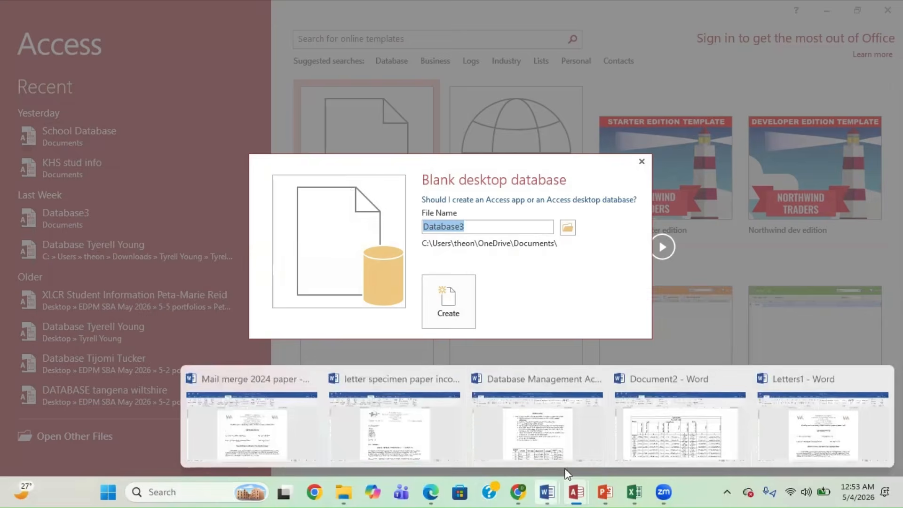
left_click(535, 429)
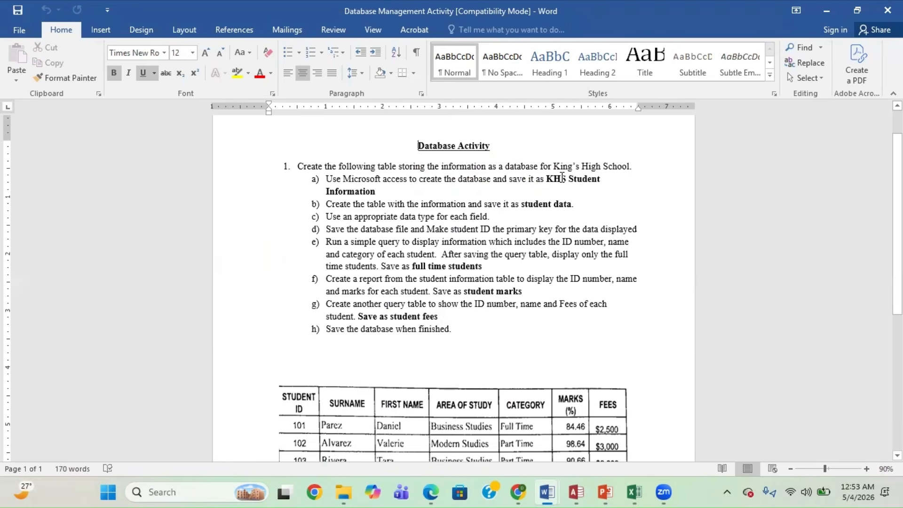
left_click(575, 492)
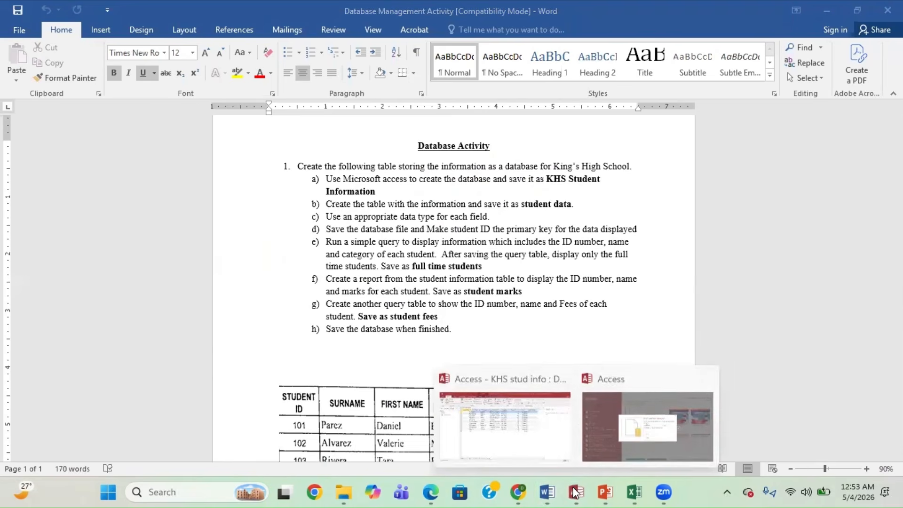
left_click(651, 418)
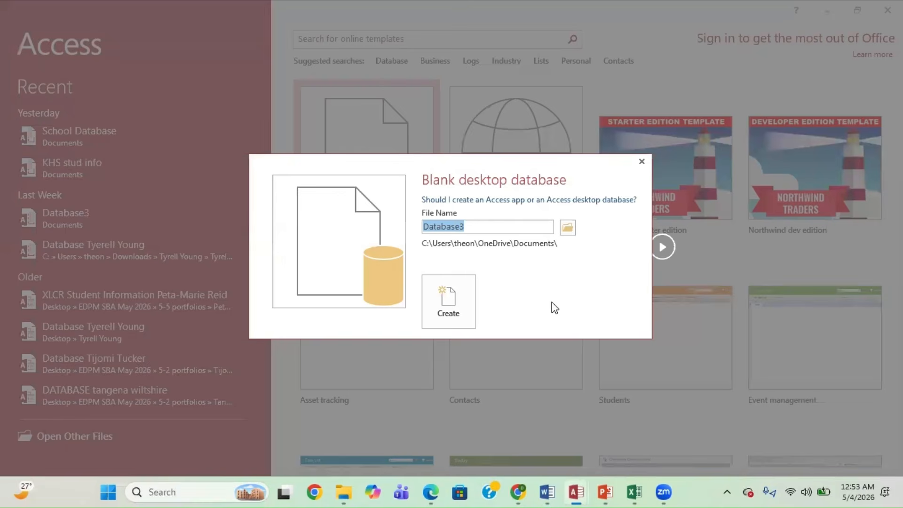
type("KHS ")
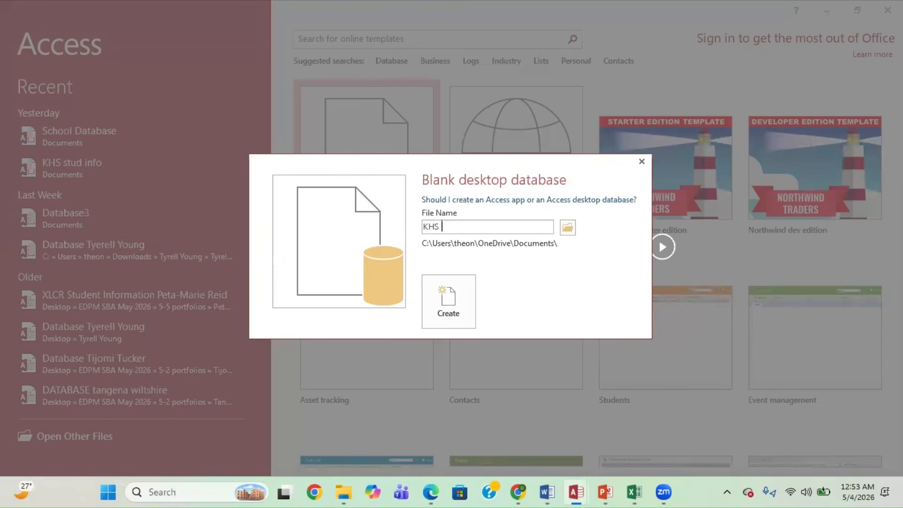
type("Student Information")
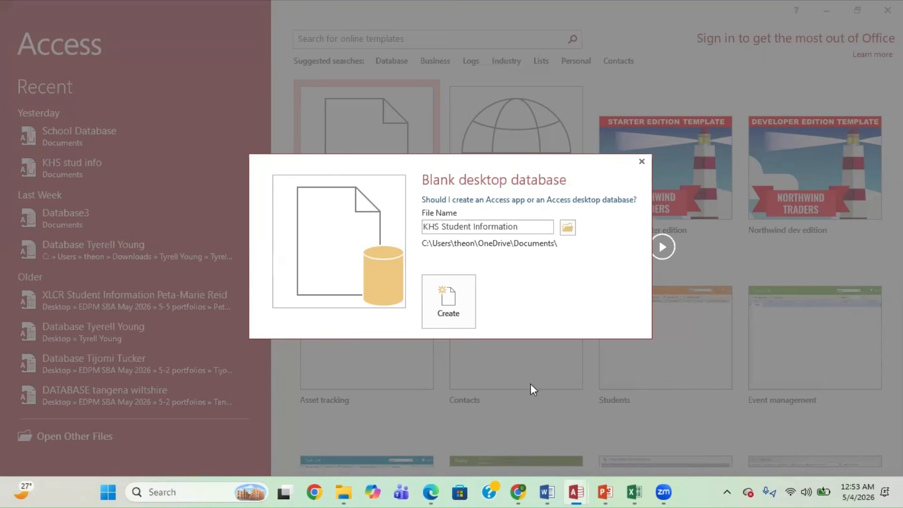
left_click(459, 314)
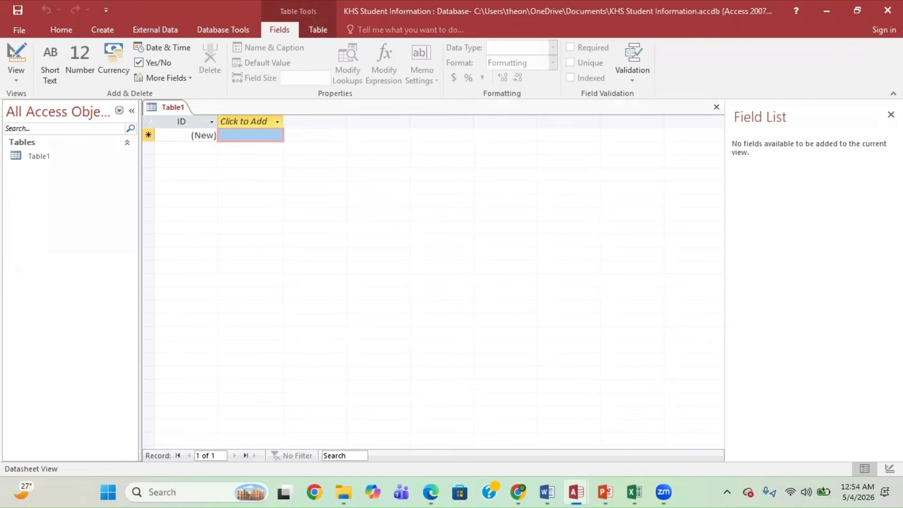
left_click(890, 115)
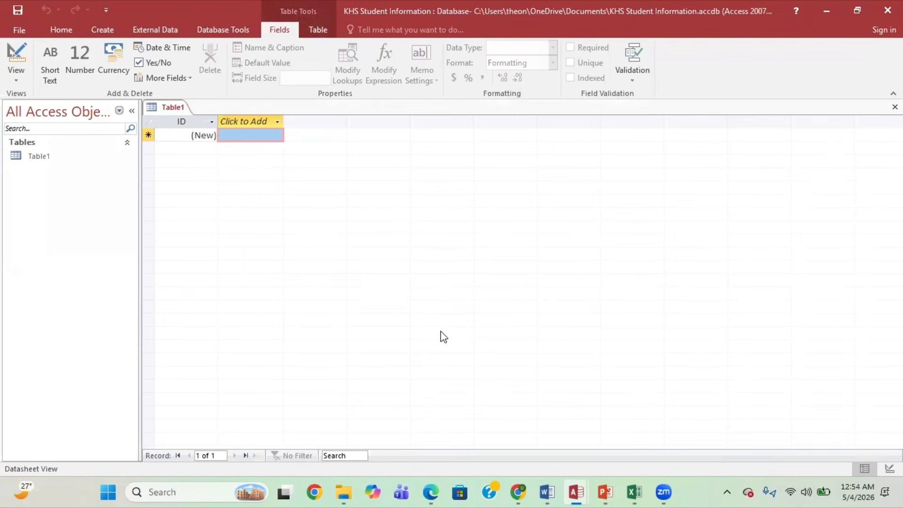
- Review the Database Management Activity in Word, reading the table-creation task and the column headings of the student table
mouse_move(560, 495)
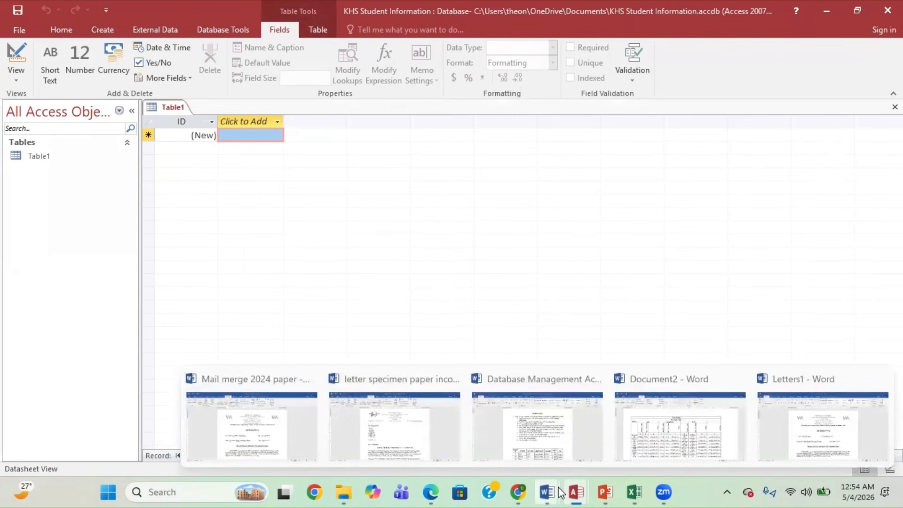
left_click(555, 425)
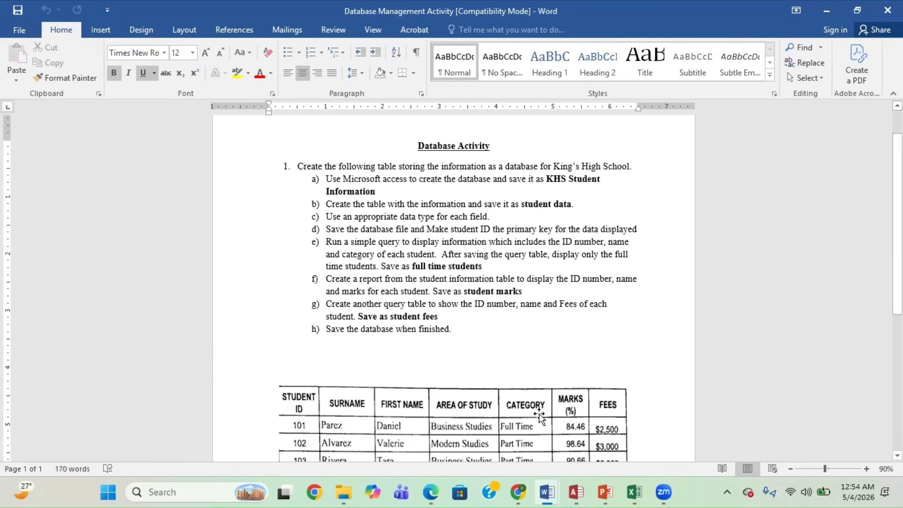
left_click(397, 414)
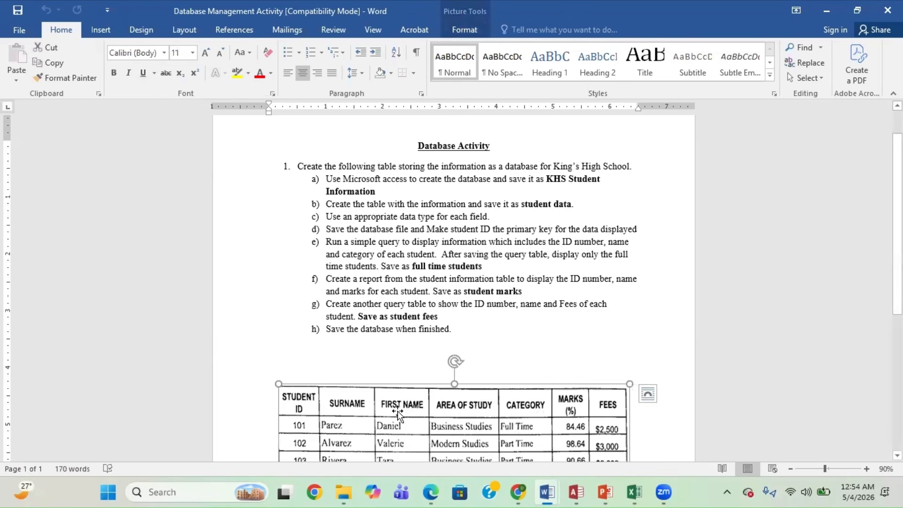
left_click(645, 262)
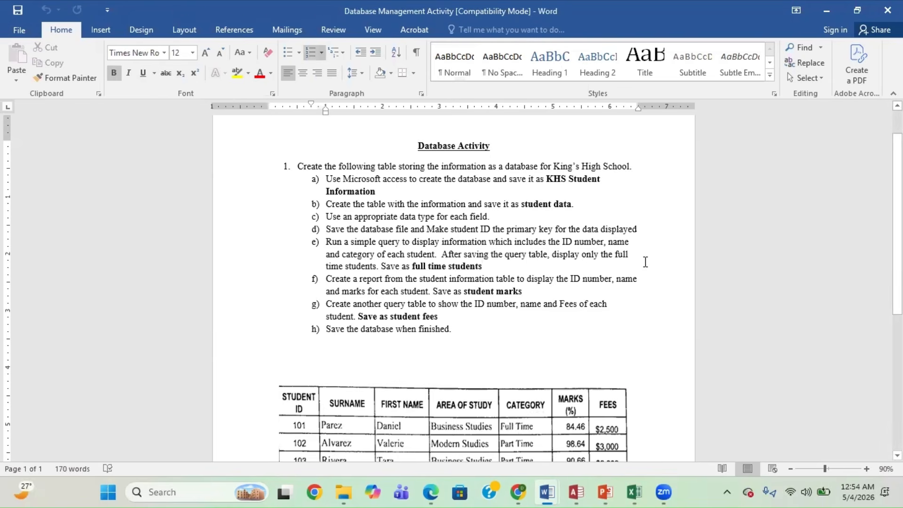
key("Down")
key("Down")
key("Down")
key("Down")
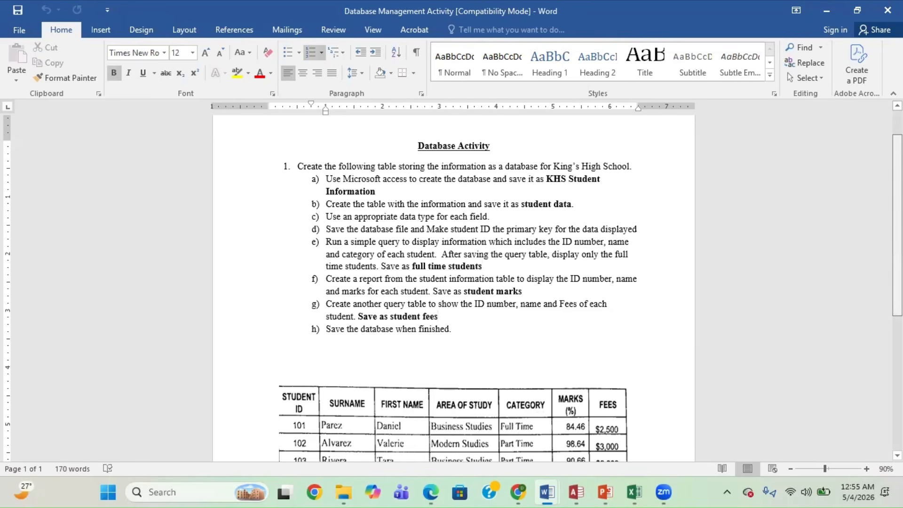
mouse_move(898, 255)
left_mouse_down()
mouse_move(898, 370)
mouse_move(898, 262)
left_mouse_up()
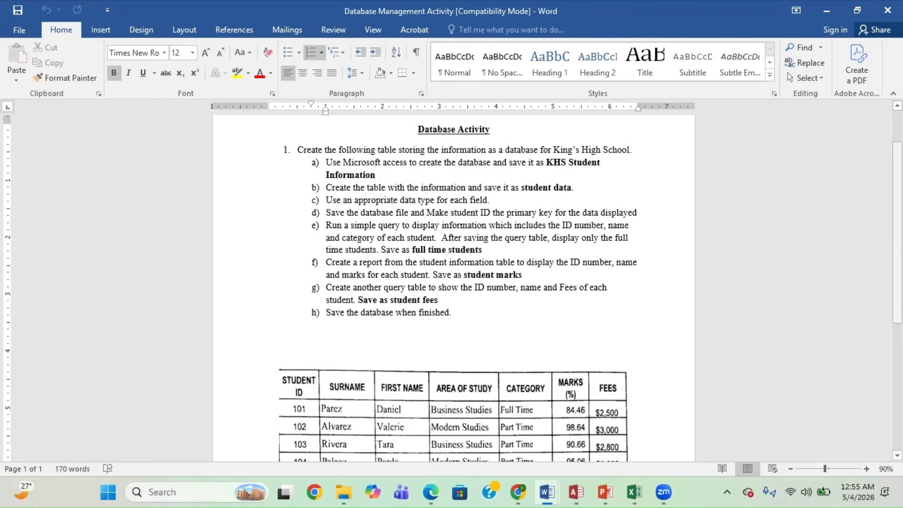
scroll(453, 289, "down", 1)
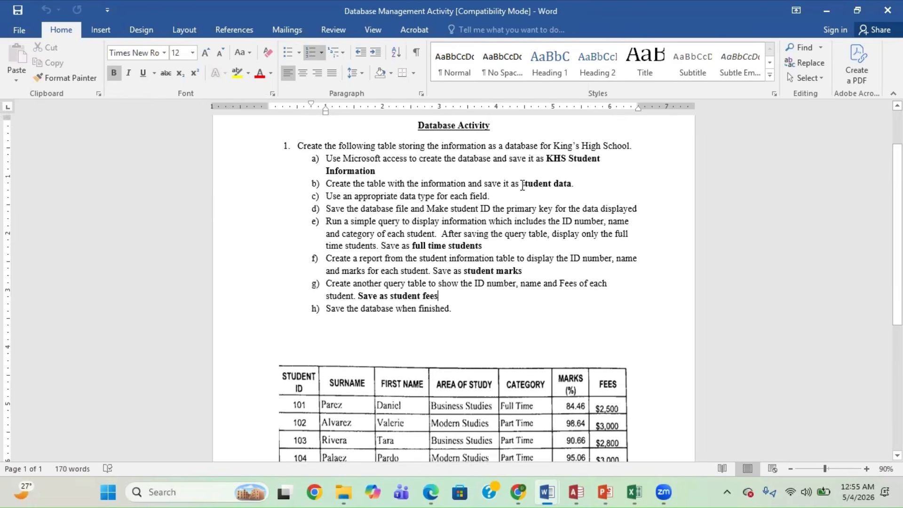
- Return to the KHS Student Information database in Access and switch Table1 to Design View
left_click(586, 490)
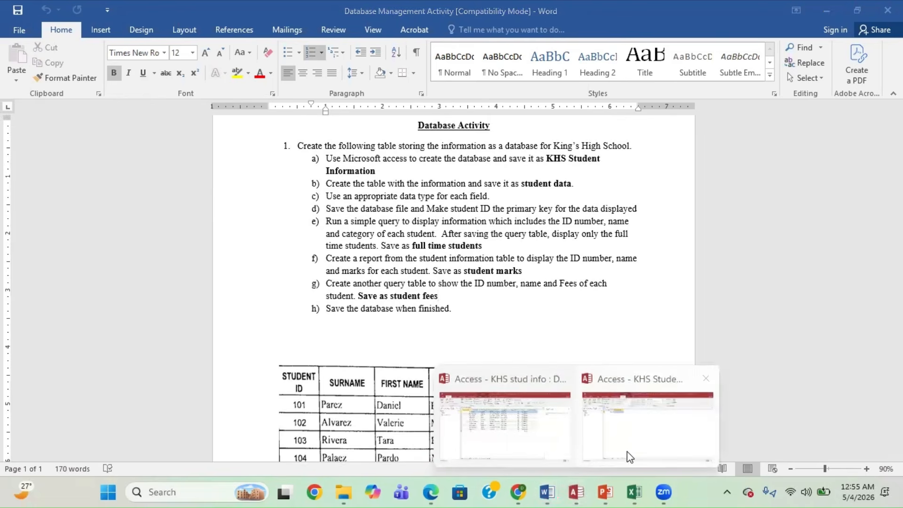
left_click(632, 454)
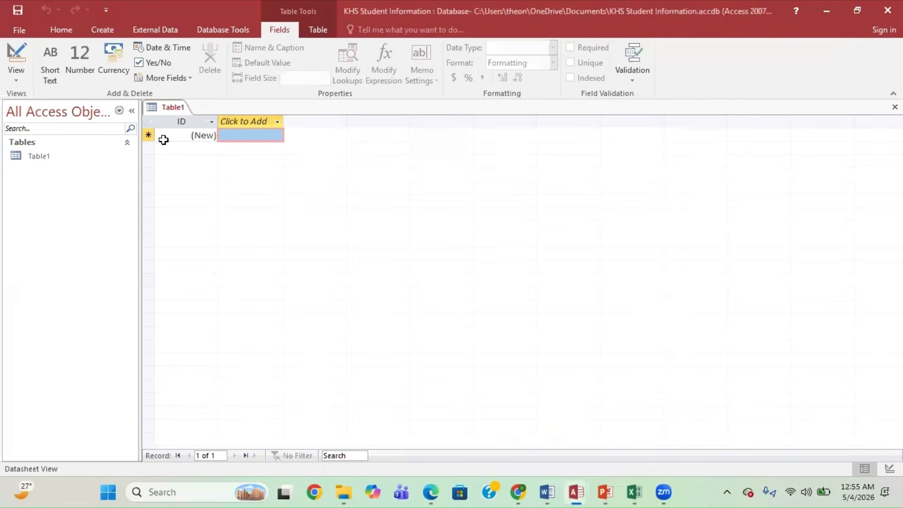
left_click(10, 73)
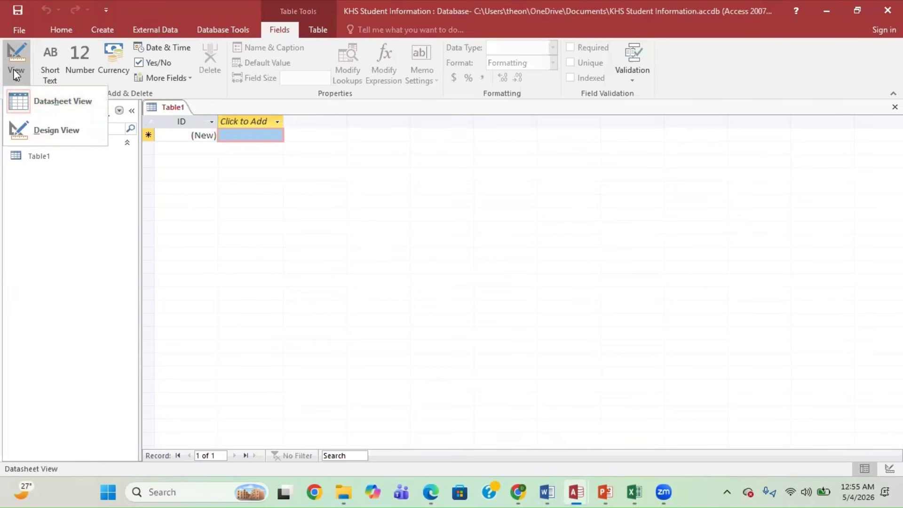
left_click(39, 130)
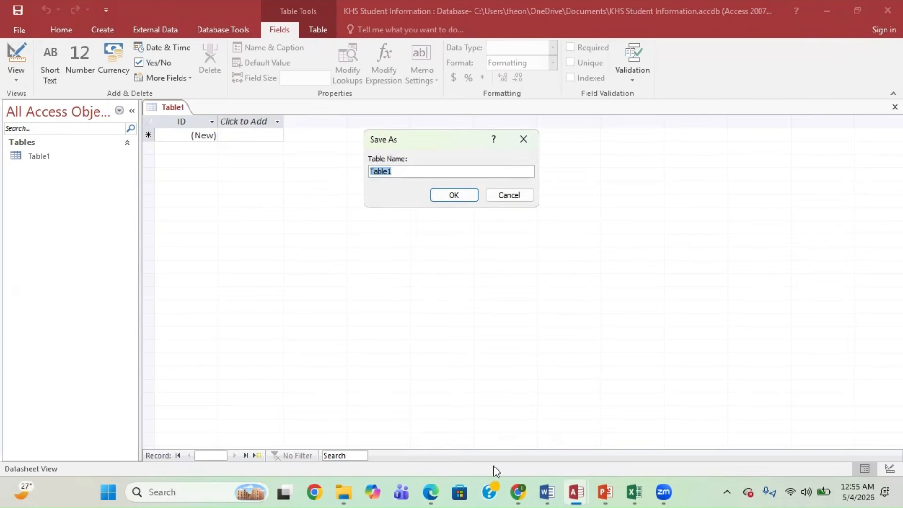
- Save the table as Student Data, checking the required name against task (b) in the Word document
mouse_move(431, 493)
mouse_move(548, 493)
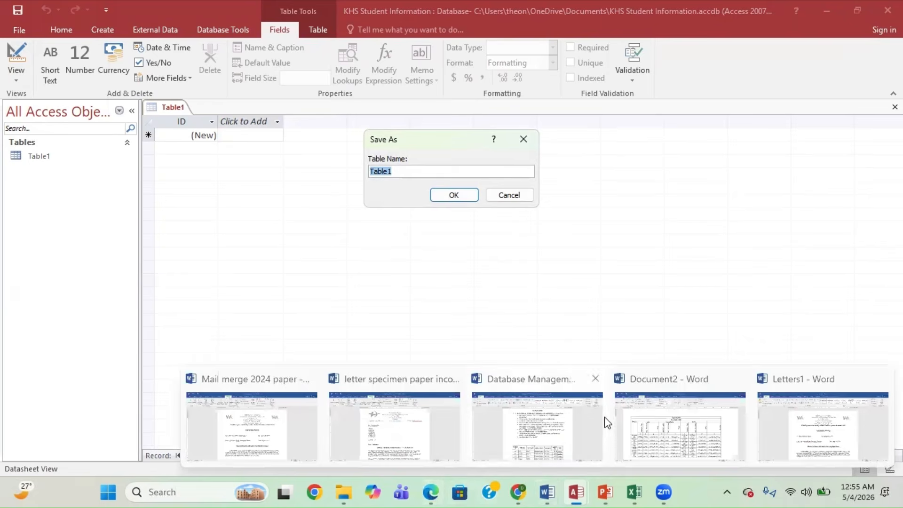
left_click(547, 424)
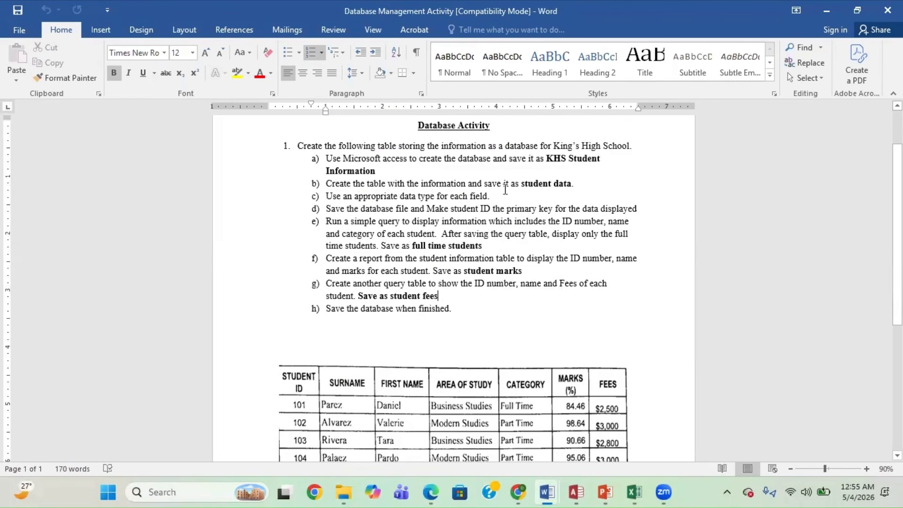
left_click(578, 485)
left_click(641, 433)
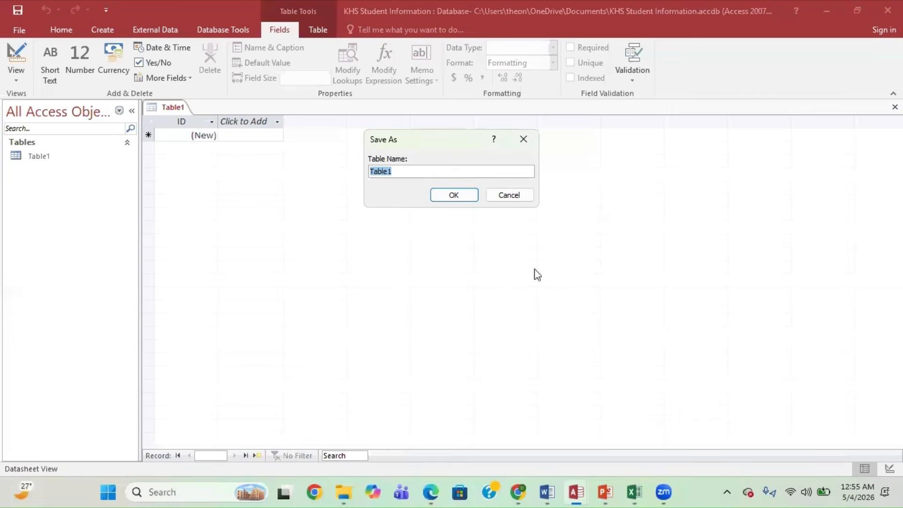
key("BackSpace")
type("Student Daa")
key("BackSpace")
key("BackSpace")
type("ata")
left_click(445, 190)
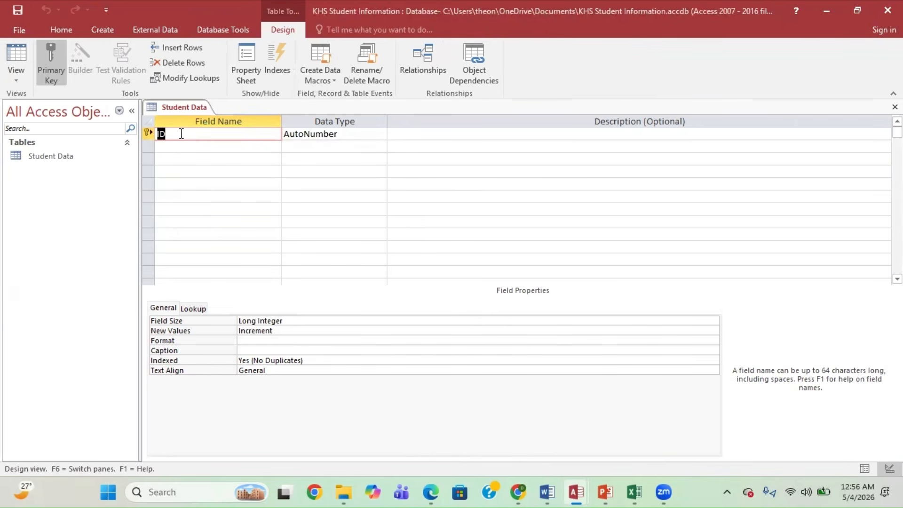
- Check the column headings in the Word document, rename the ID field to Student ID in Access and set its data type to Number
mouse_move(547, 492)
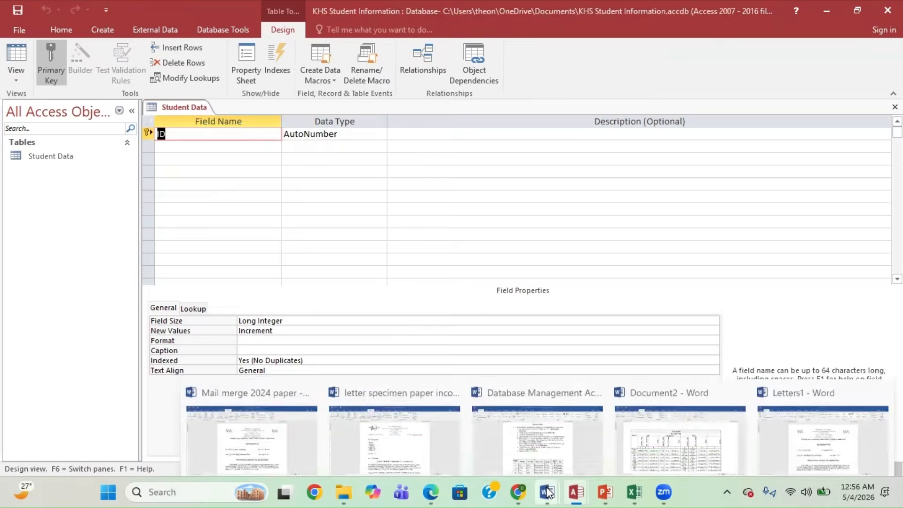
mouse_move(578, 492)
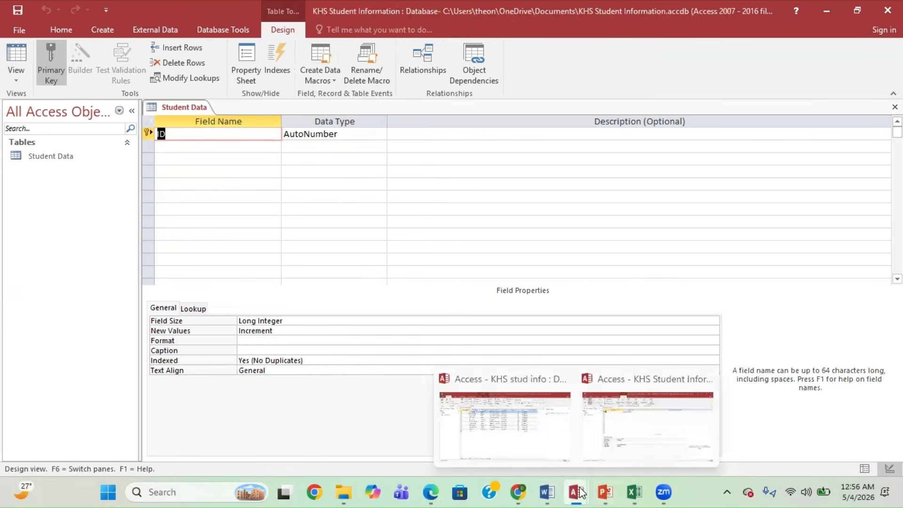
left_click(535, 426)
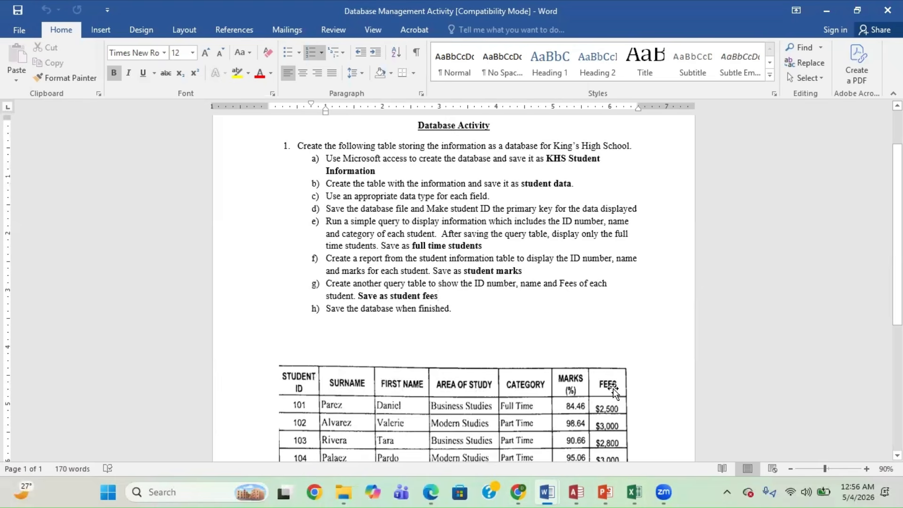
mouse_move(576, 492)
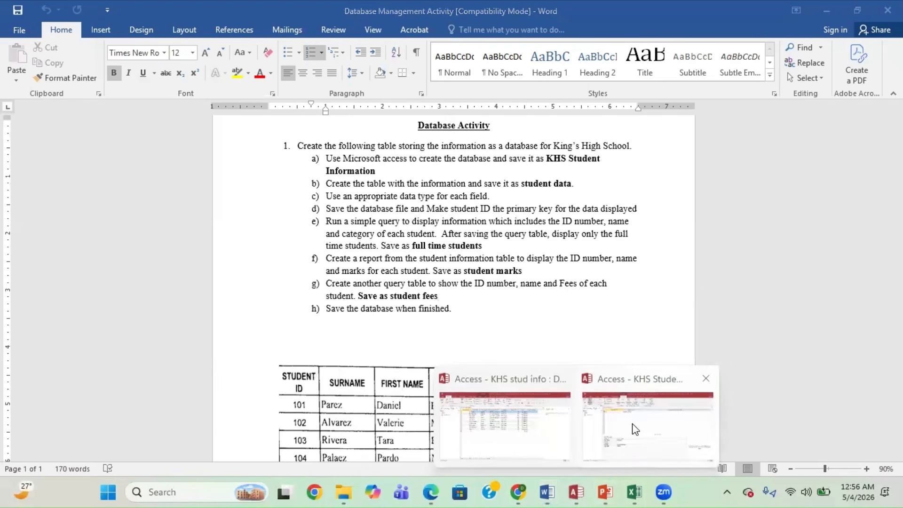
left_click(636, 429)
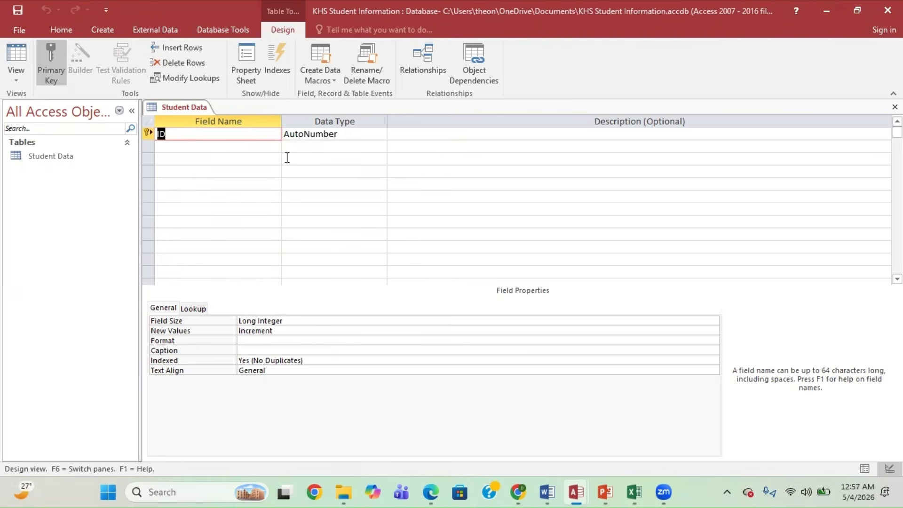
left_click(158, 133)
type("tudent")
left_click(348, 134)
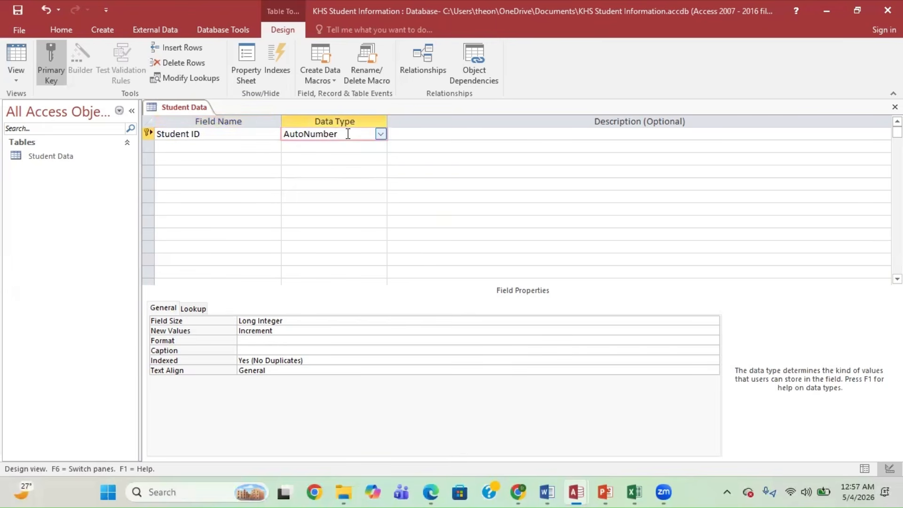
left_click(381, 135)
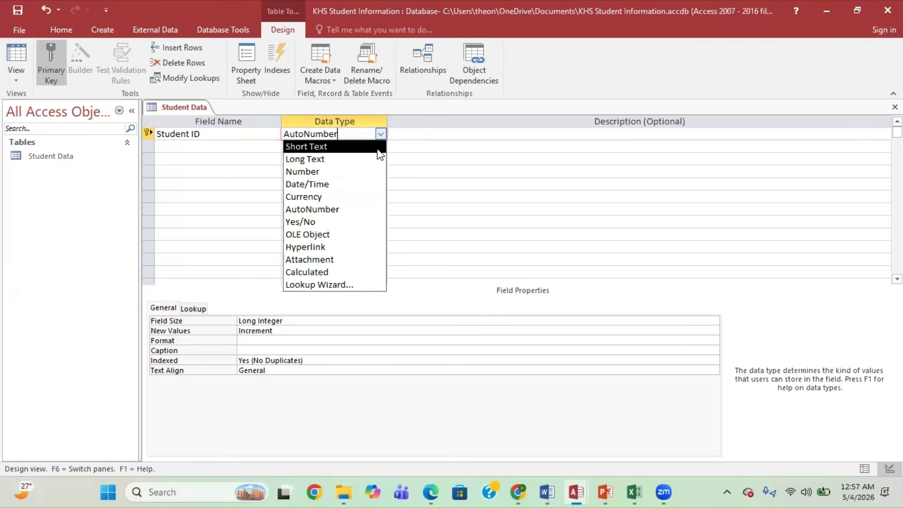
left_click(356, 172)
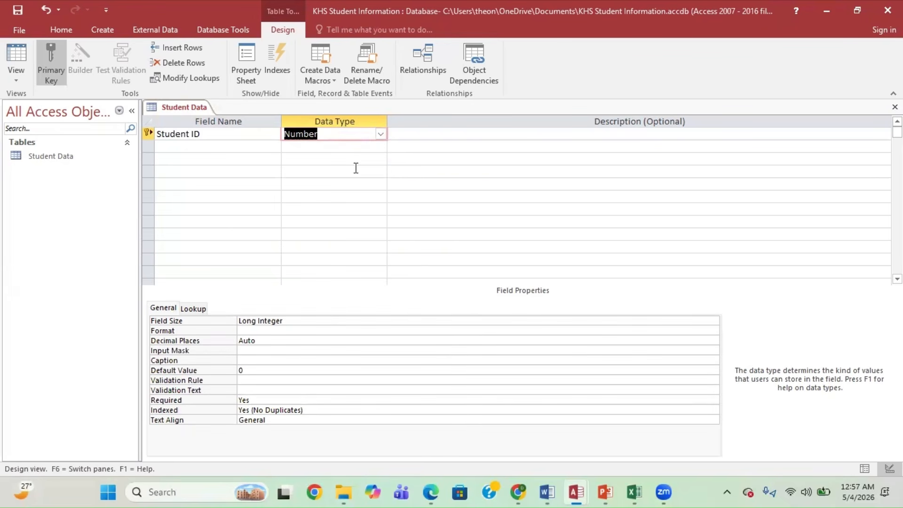
- Add the fields Surname, First Name, Area of Study and Category below Student ID, keeping Short Text as their data type
left_click(229, 146)
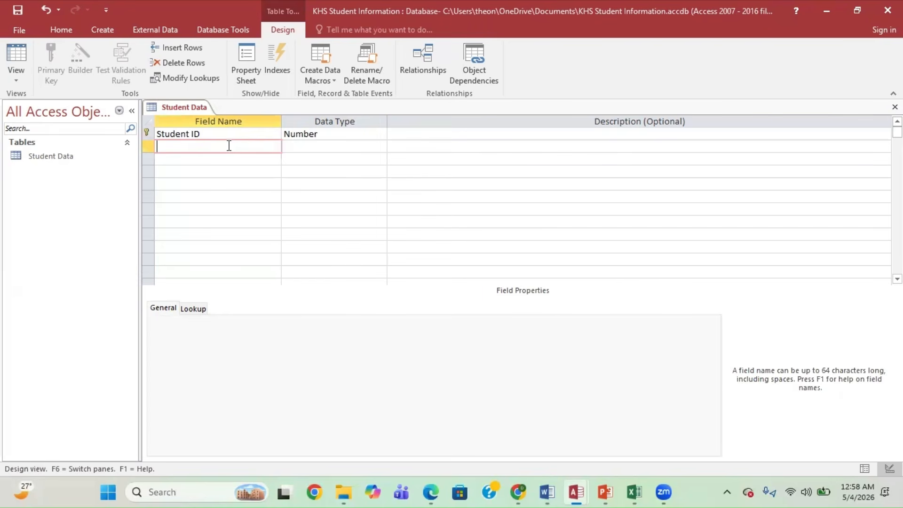
type("Surname")
key("Tab")
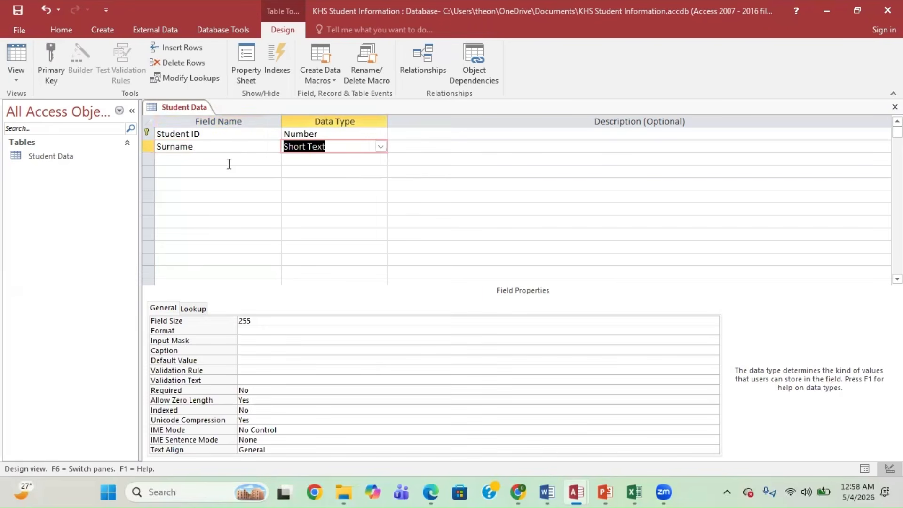
left_click(224, 161)
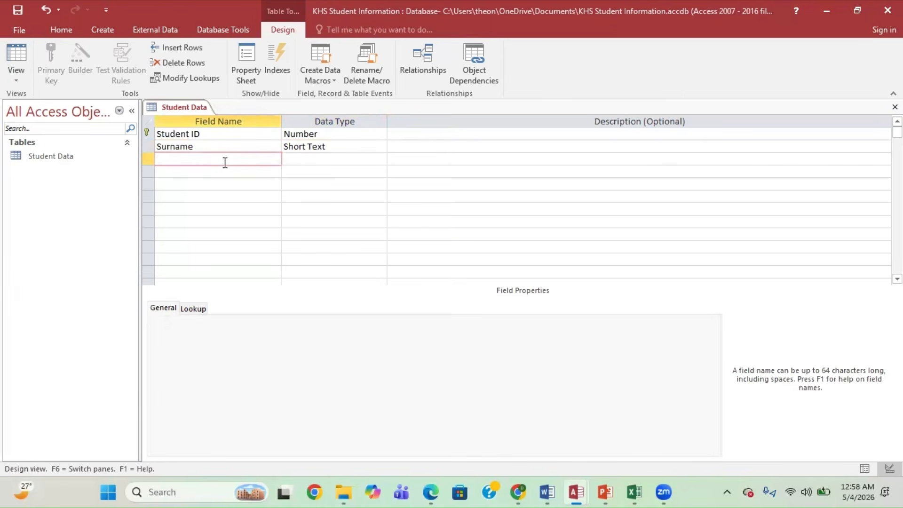
type("First Name")
key("Down")
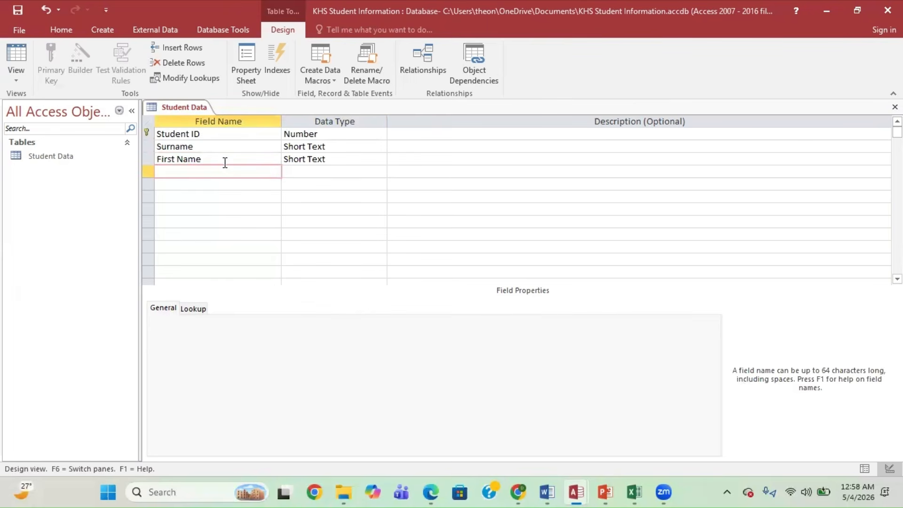
type("Area of Study")
key("Down")
type("Category")
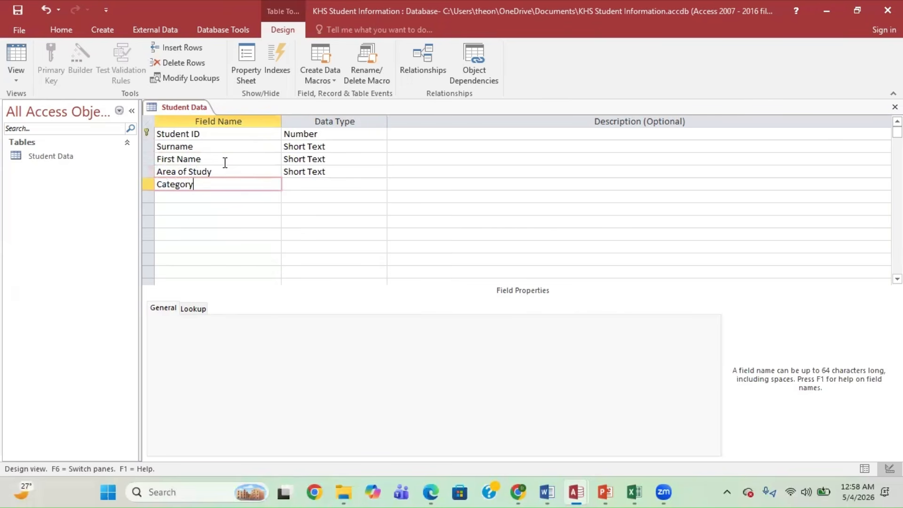
key("Down")
- Add the fields Marks % and Fees below the Category field
type("Marks")
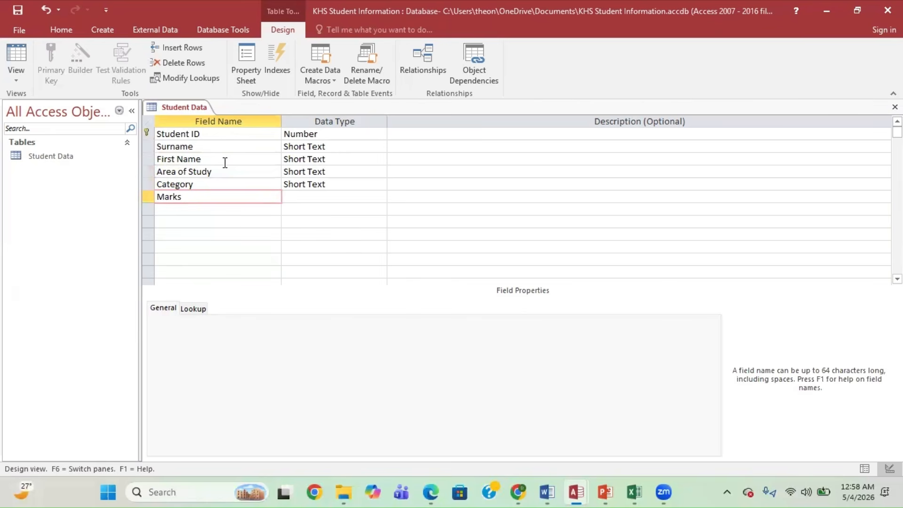
type(" %")
key("Down")
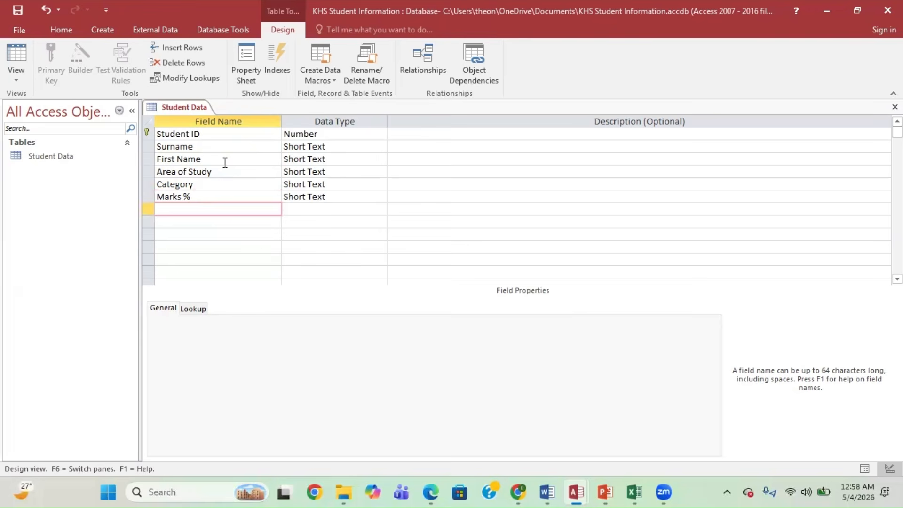
type("Fees")
- Set the data type of the Marks % field to Number and of the Fees field to Currency
left_click(349, 161)
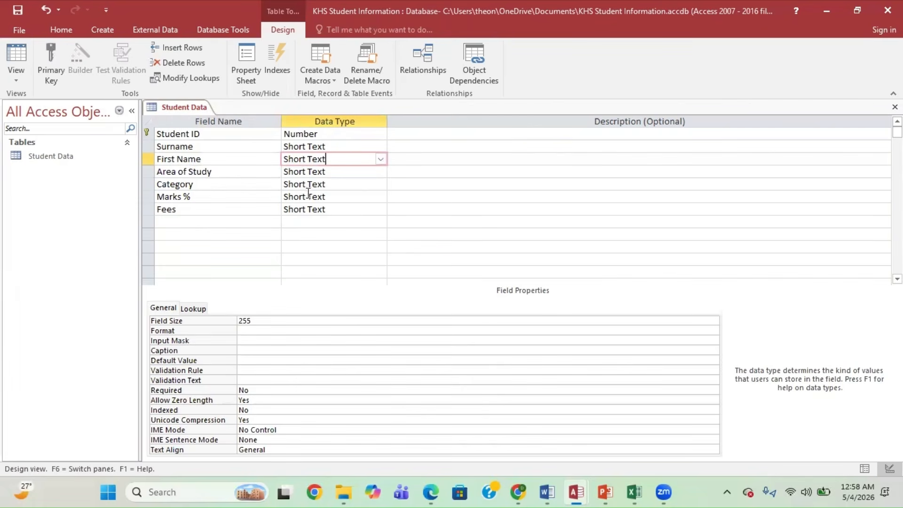
left_click(343, 193)
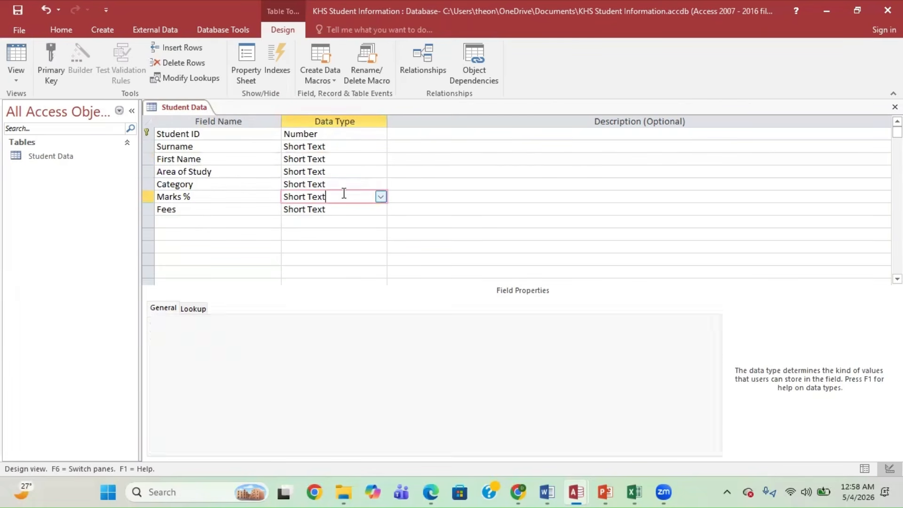
left_click(380, 196)
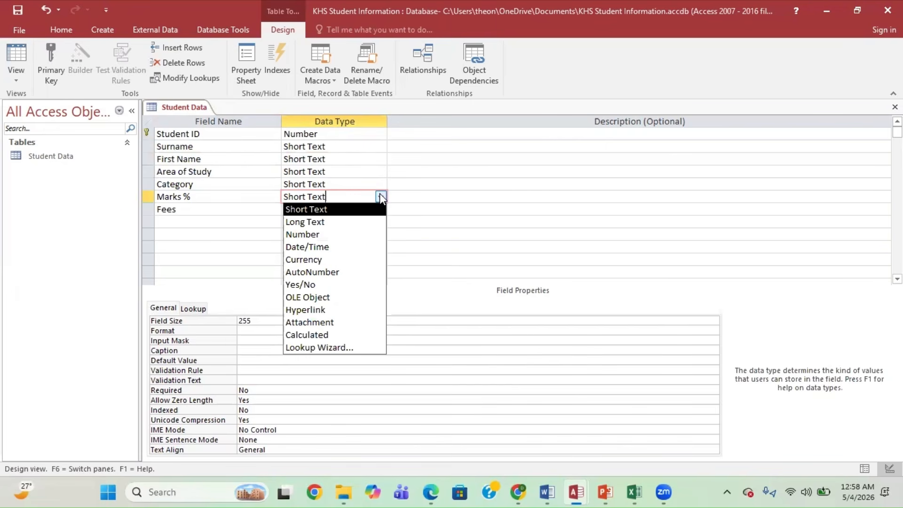
left_click(343, 235)
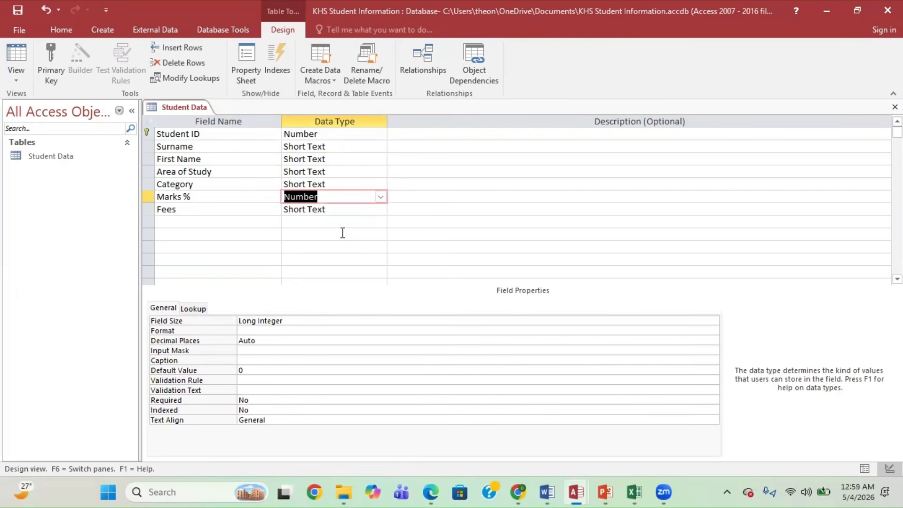
left_click(361, 207)
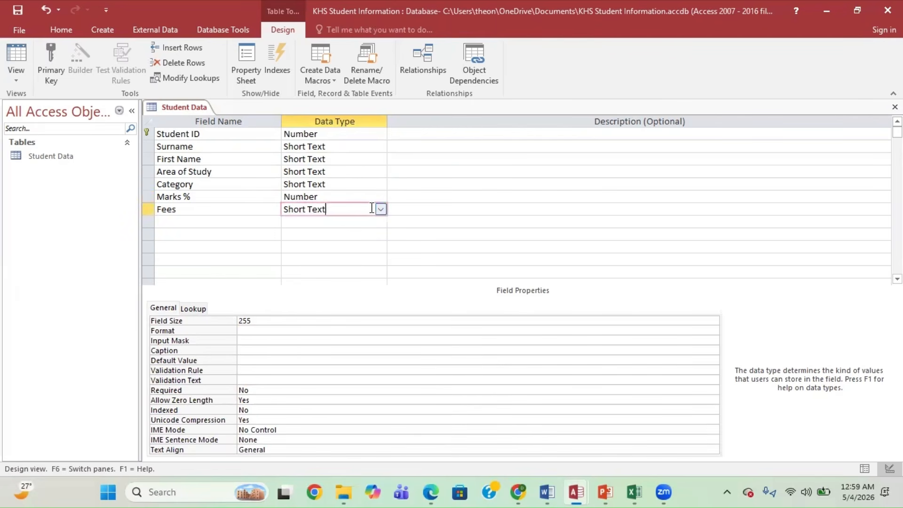
left_click(381, 209)
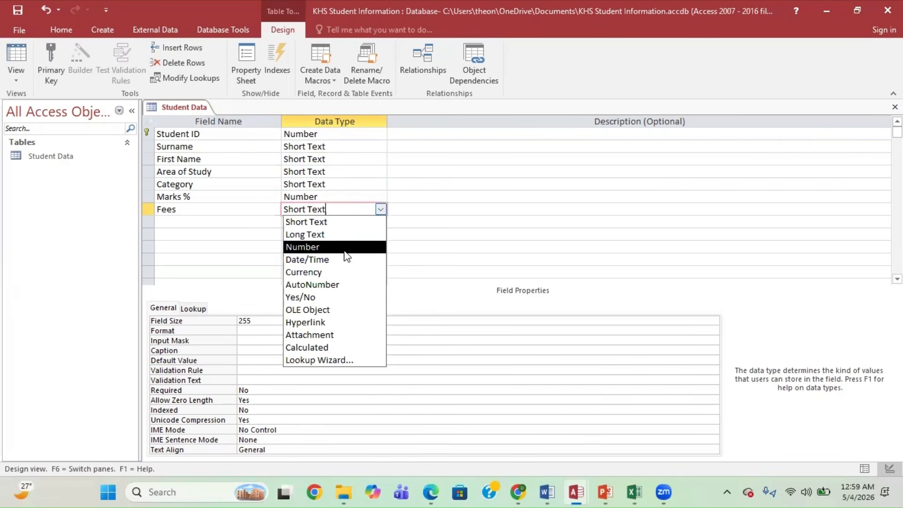
left_click(331, 274)
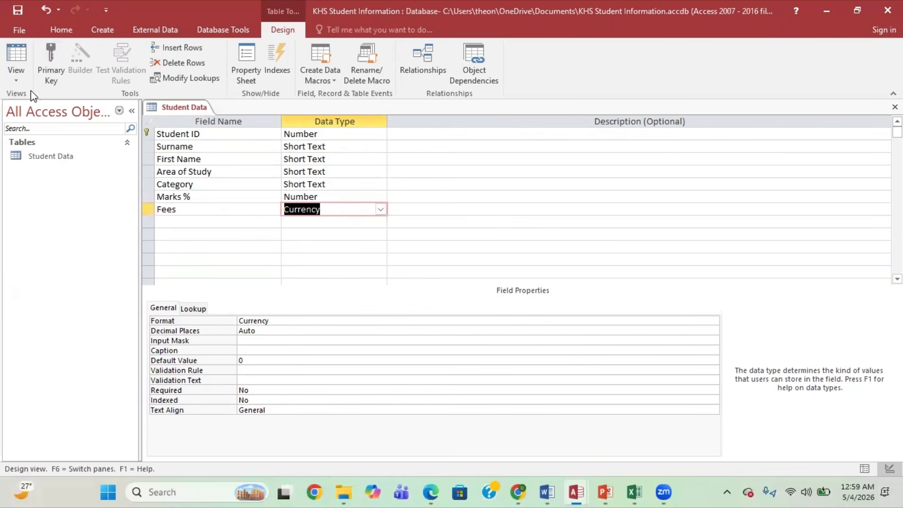
- Save the Student Data table design and switch the table to Datasheet View
left_click(15, 81)
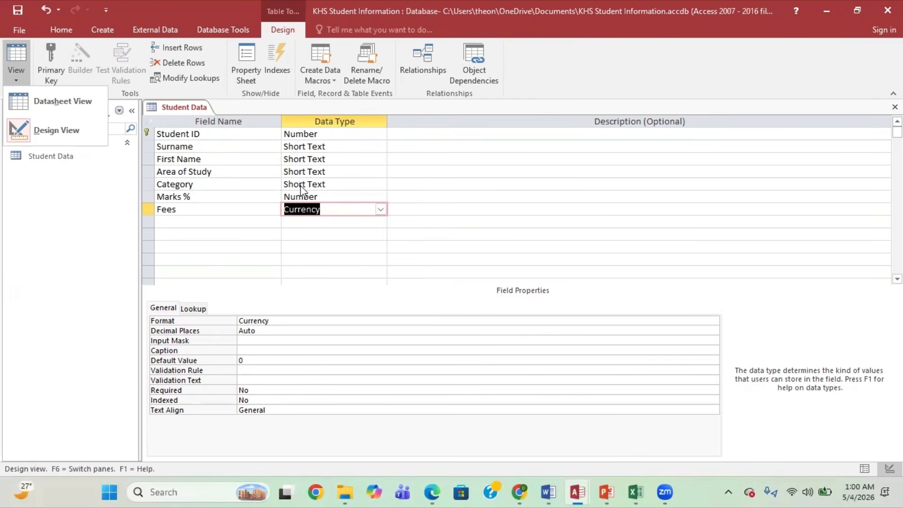
left_click(52, 96)
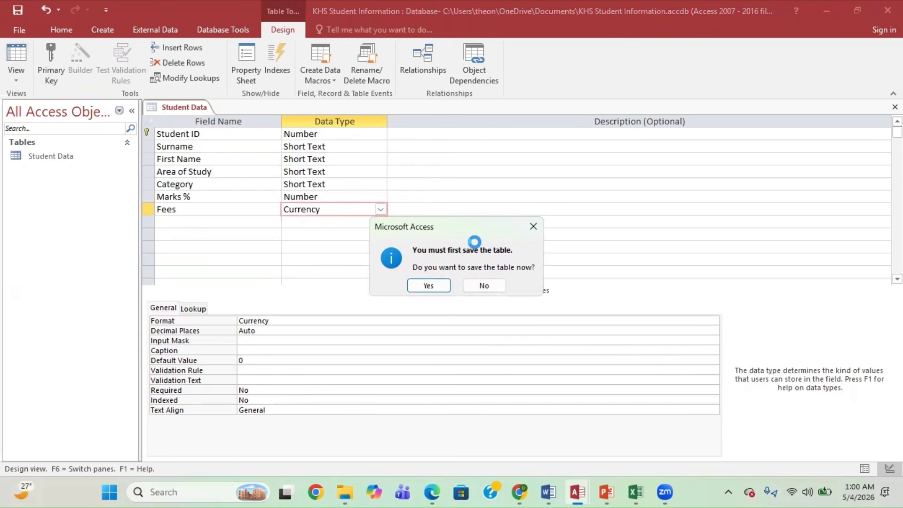
left_click(428, 286)
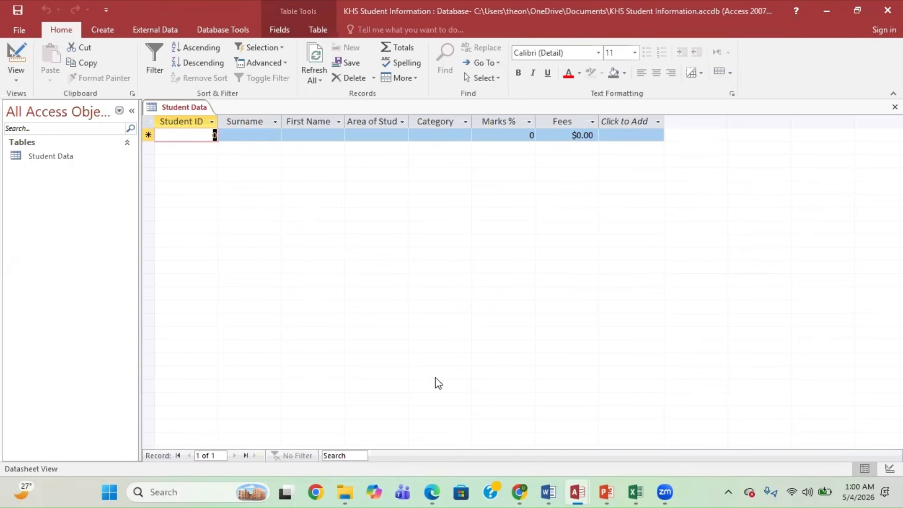
- Examine the student records in the Database Management Activity document in Word and return to the KHS Student Information database in Access
left_click(432, 492)
left_click(432, 493)
mouse_move(548, 492)
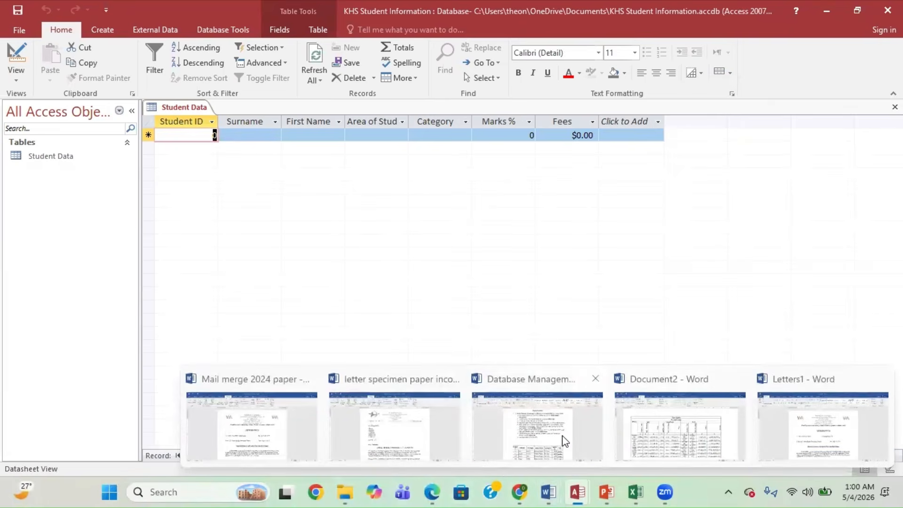
left_click(537, 425)
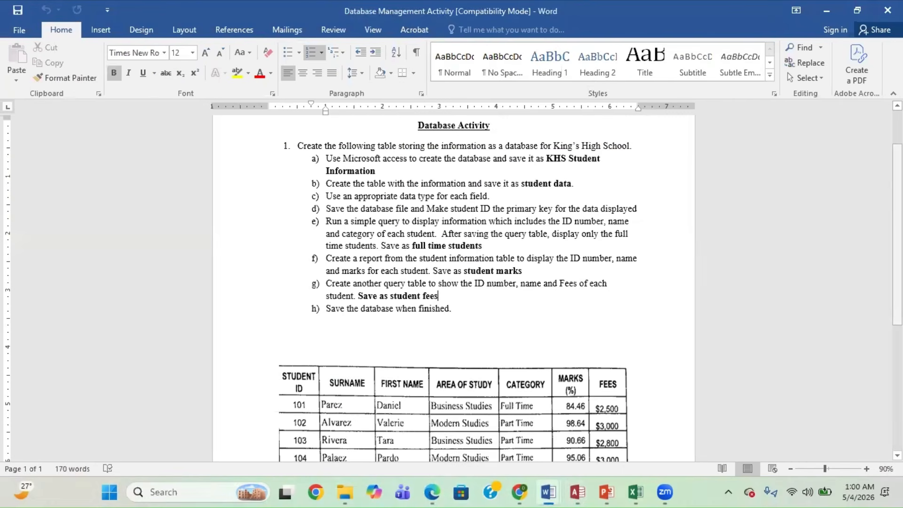
scroll(454, 282, "down", 5)
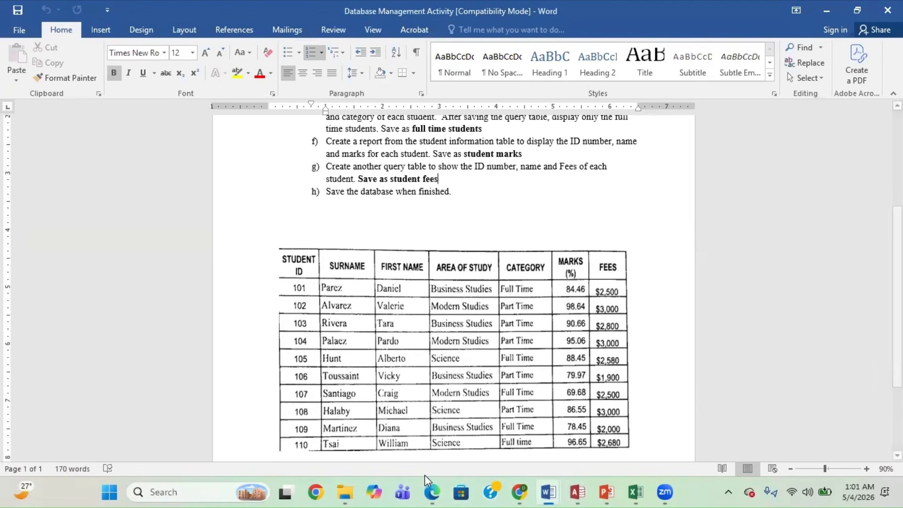
mouse_move(578, 492)
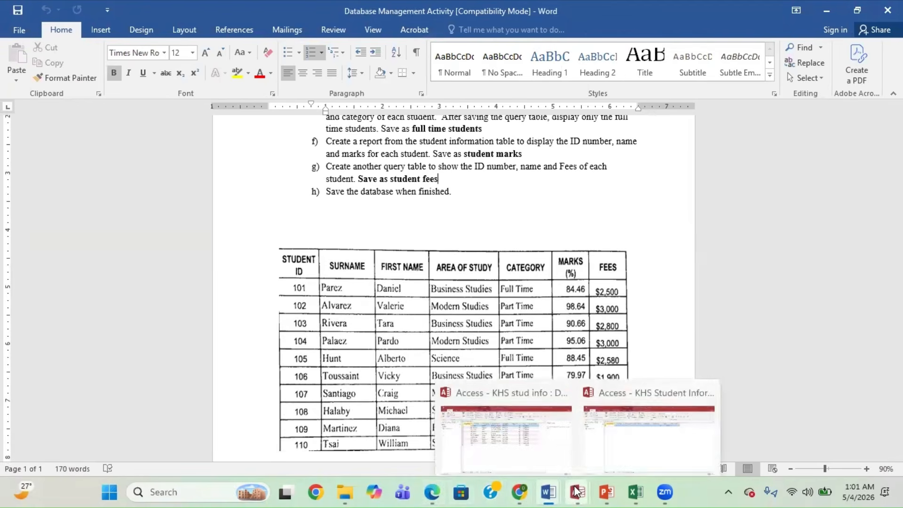
left_click(652, 430)
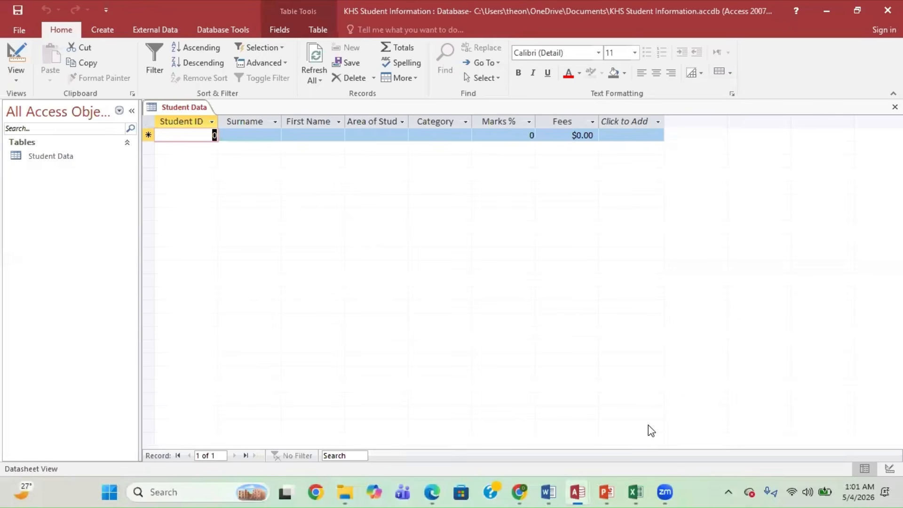
- Enter the first student's ID, surname and first name in the first record, following the Word table
type("101")
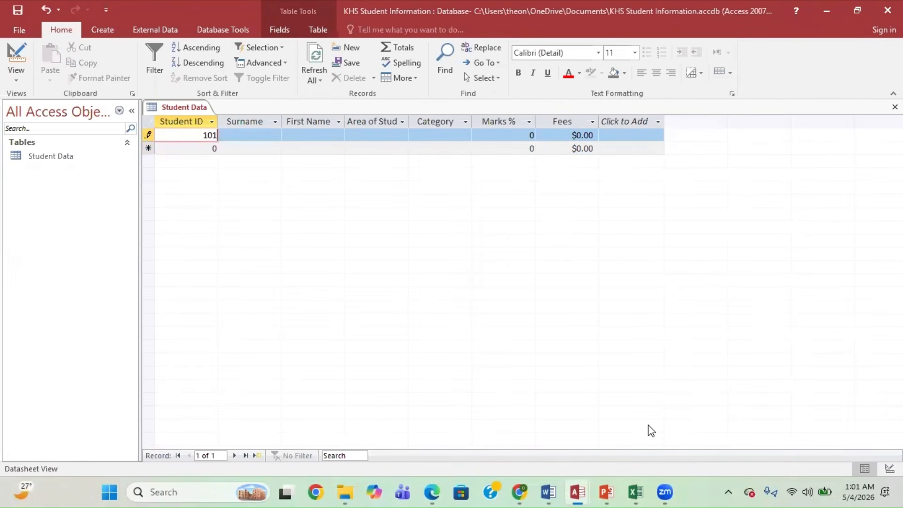
key("Tab")
type("Parez")
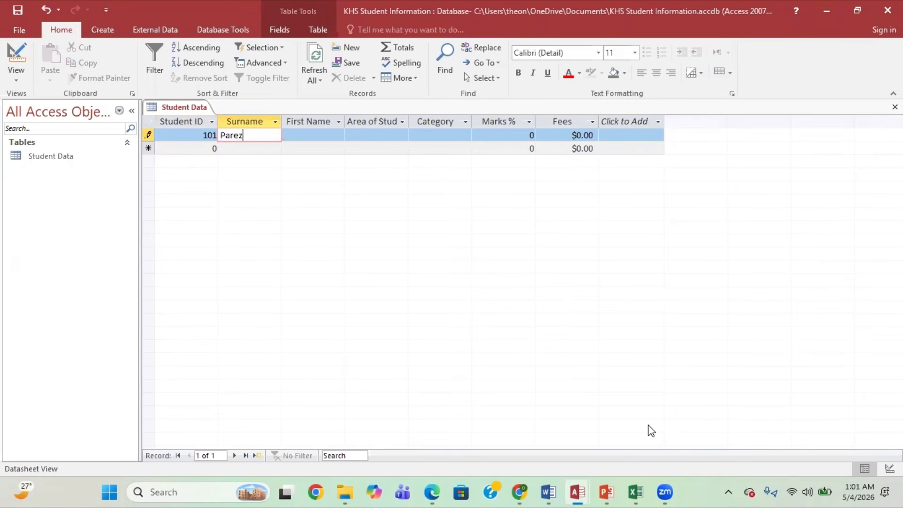
key("Tab")
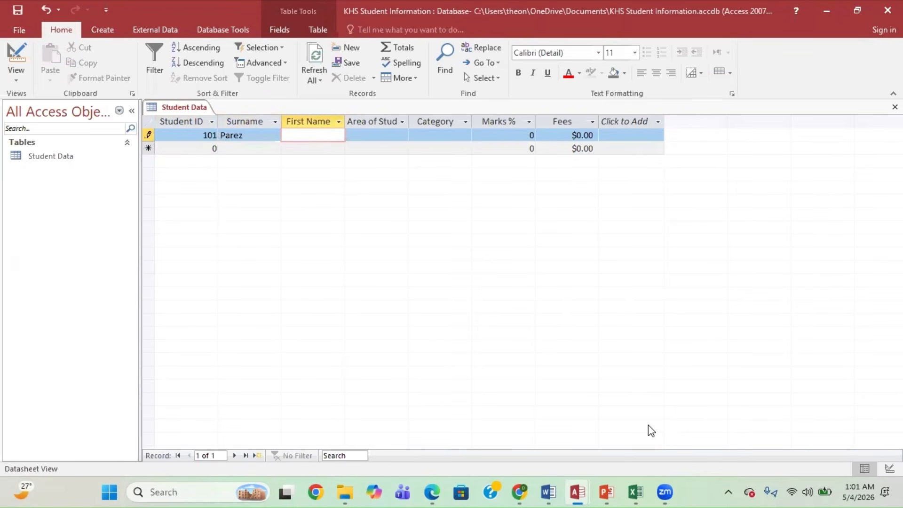
type("Daniel")
key("Tab")
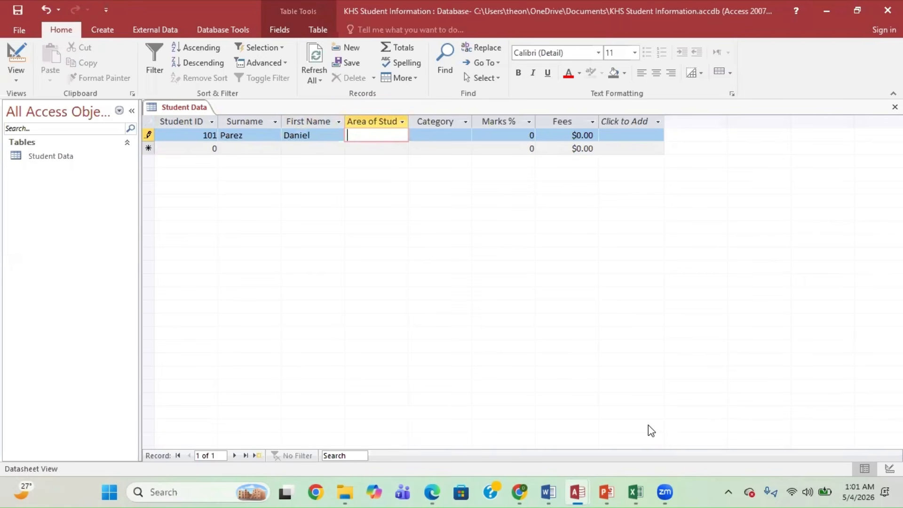
- Fill in Business Studies and Full time as the first record's area of study and category, widening the Area of Study column to fit
type("Busi")
type("ness S")
type("tud")
type("ies")
left_click_drag(413, 120, 421, 120)
left_click(441, 131)
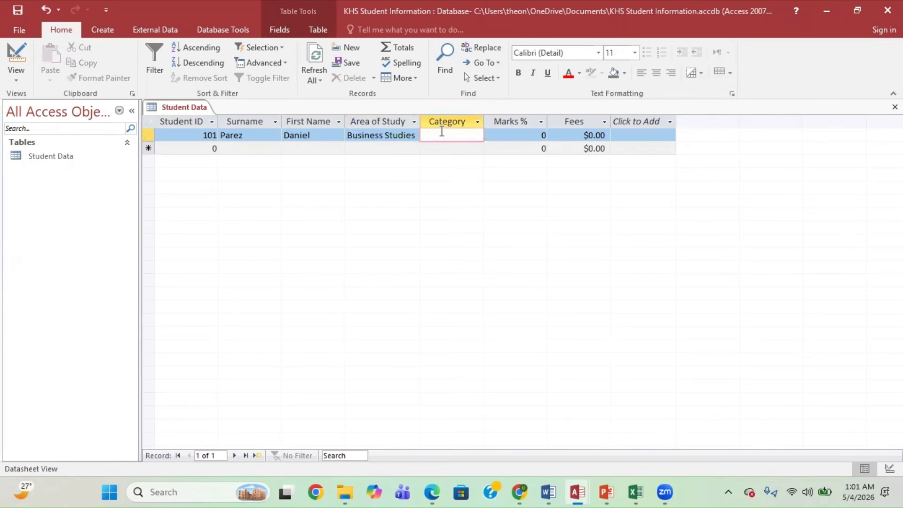
type("Full time")
- Enter 84.46 as the marks and 2500 as the fees in the first record
left_click(512, 133)
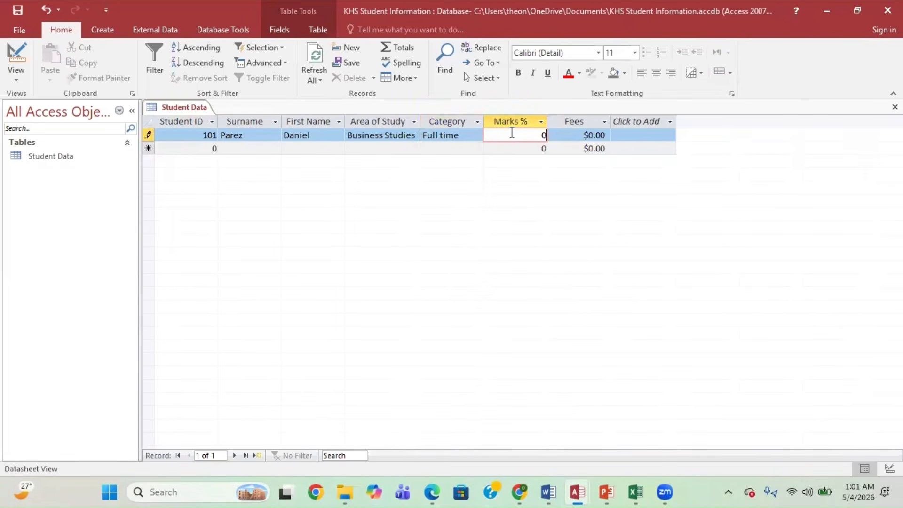
key("BackSpace")
type("85")
key("BackSpace")
type("4.46")
key("Tab")
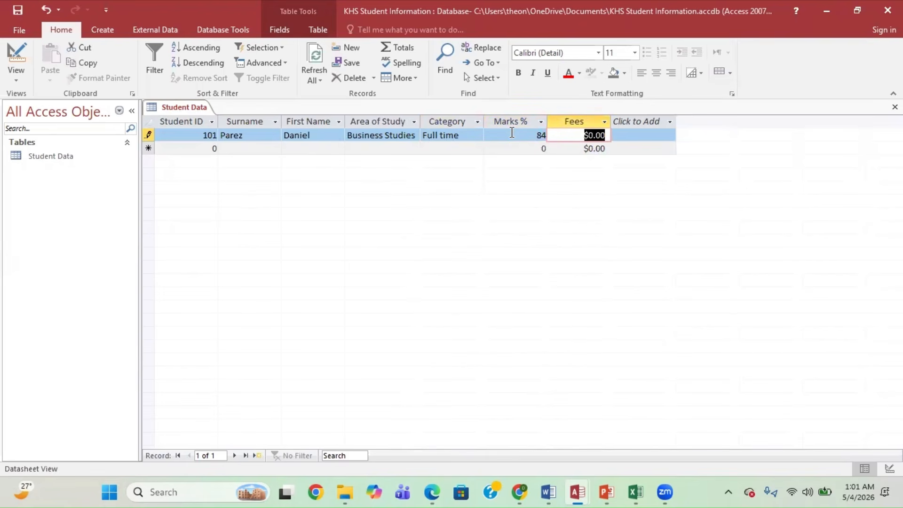
type("2,5")
type("00")
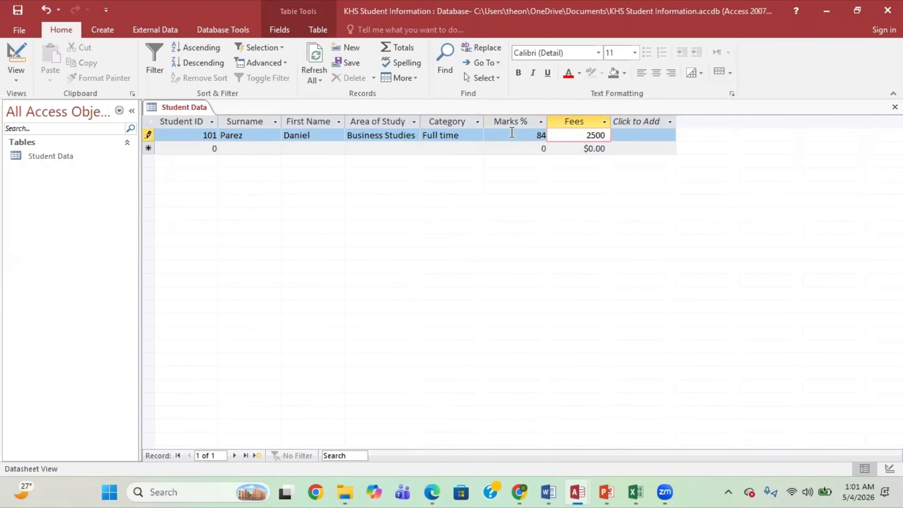
key("Down")
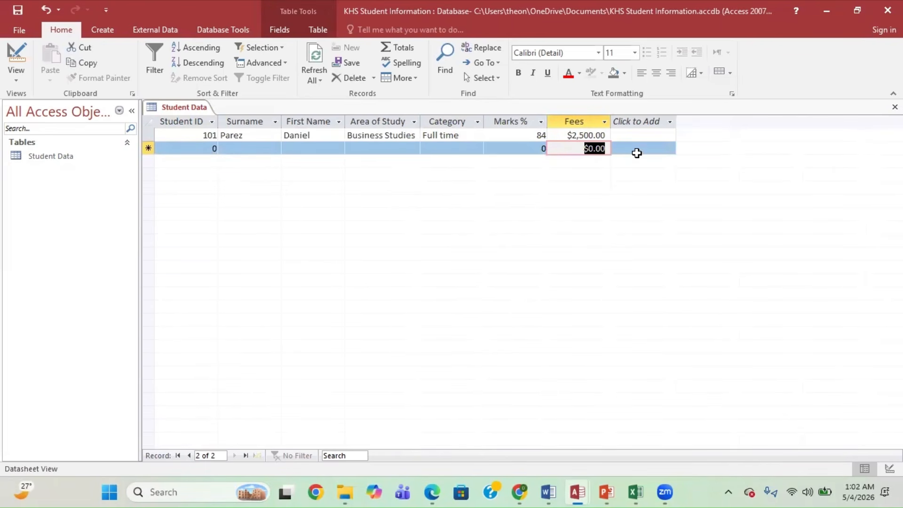
- Enter the student IDs of the second, third and fourth records in sequence, correcting the duplicate ID in the third
left_click(216, 148)
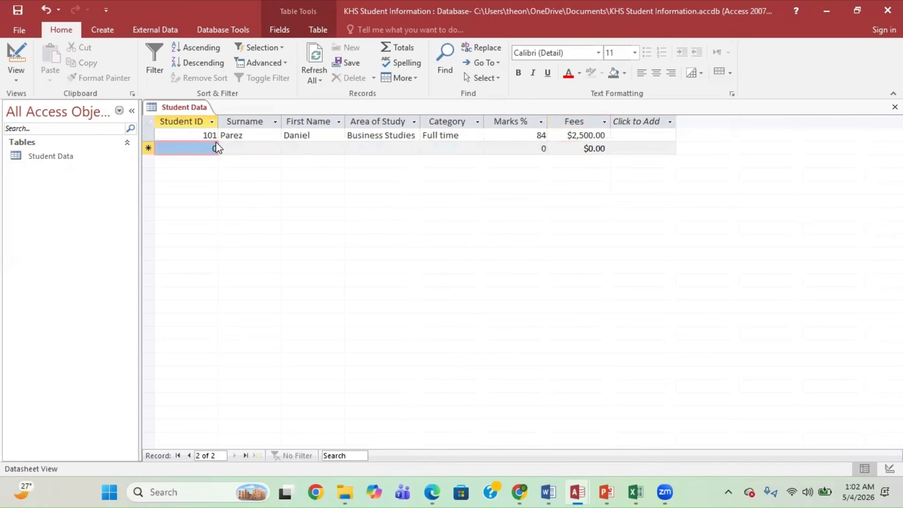
type("102")
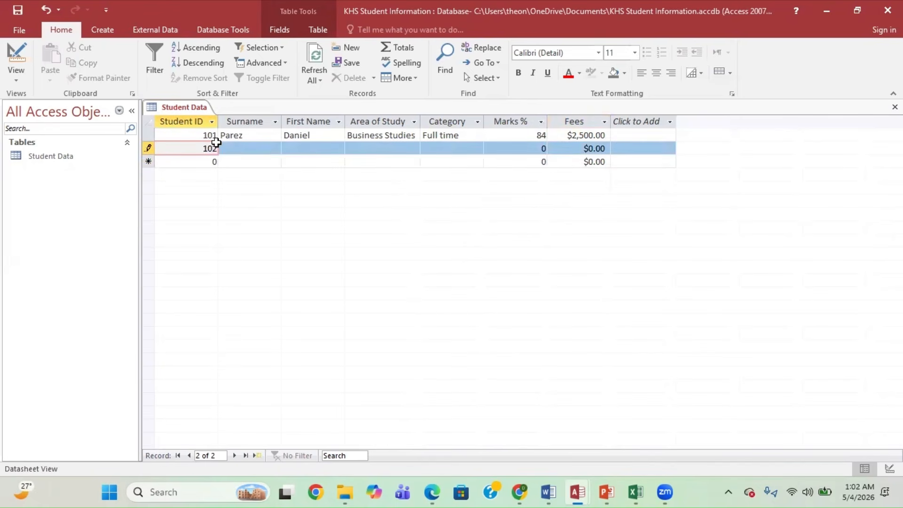
key("Down")
type("10")
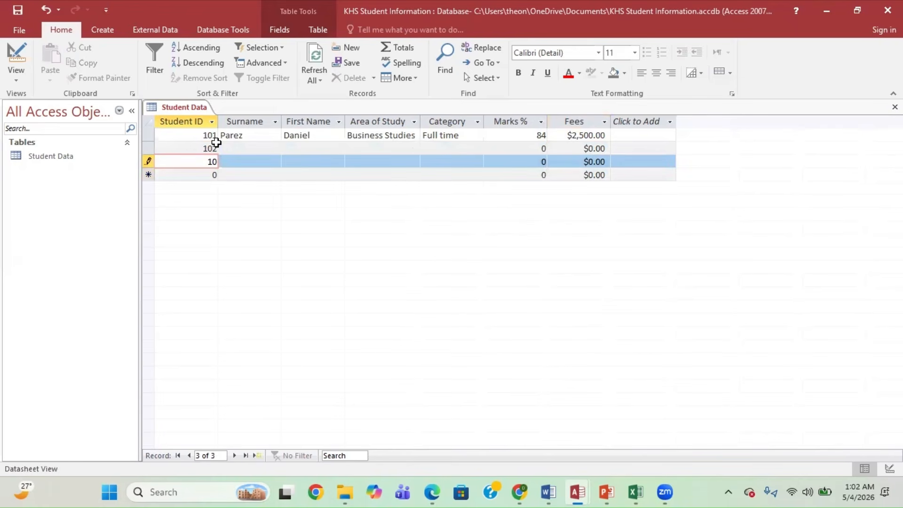
type("2")
key("Down")
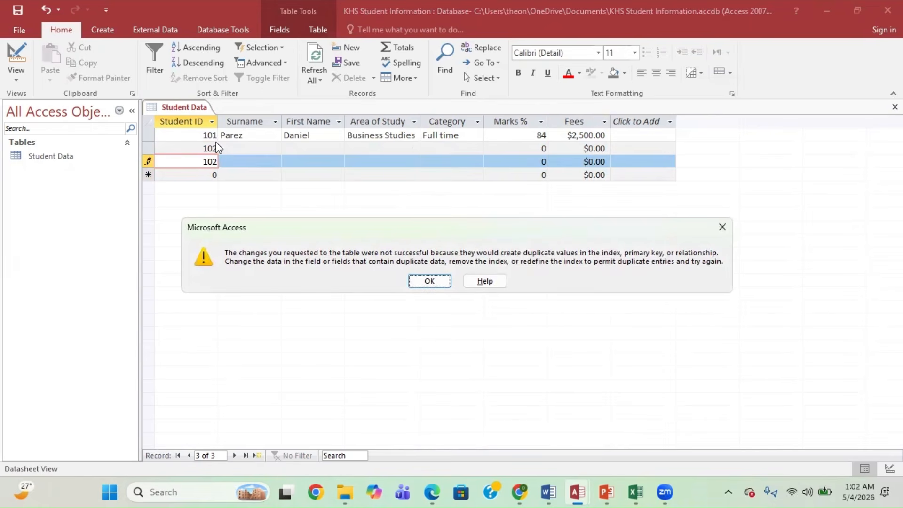
left_click(428, 281)
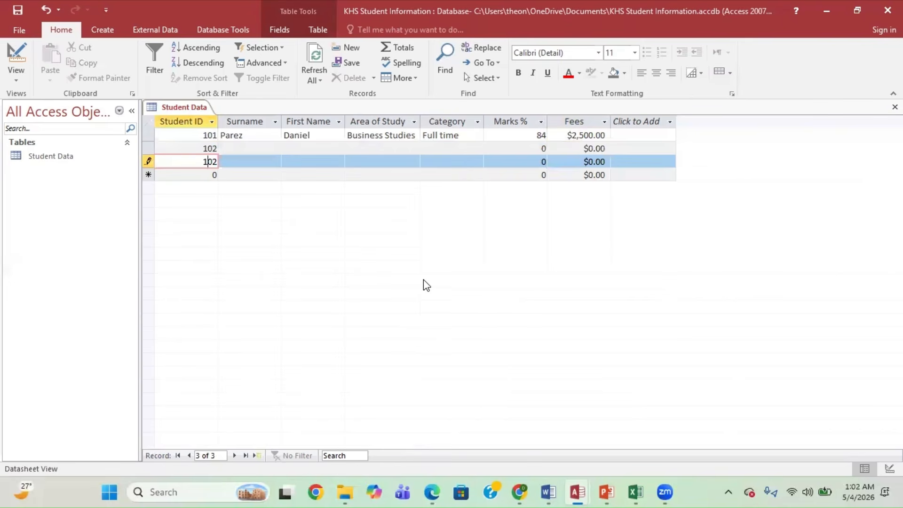
key("BackSpace")
type("3")
key("Down")
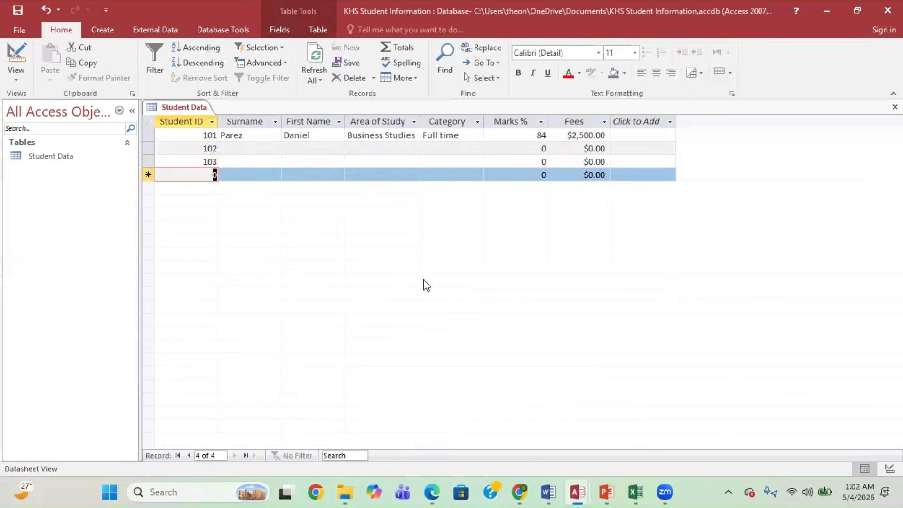
type("104")
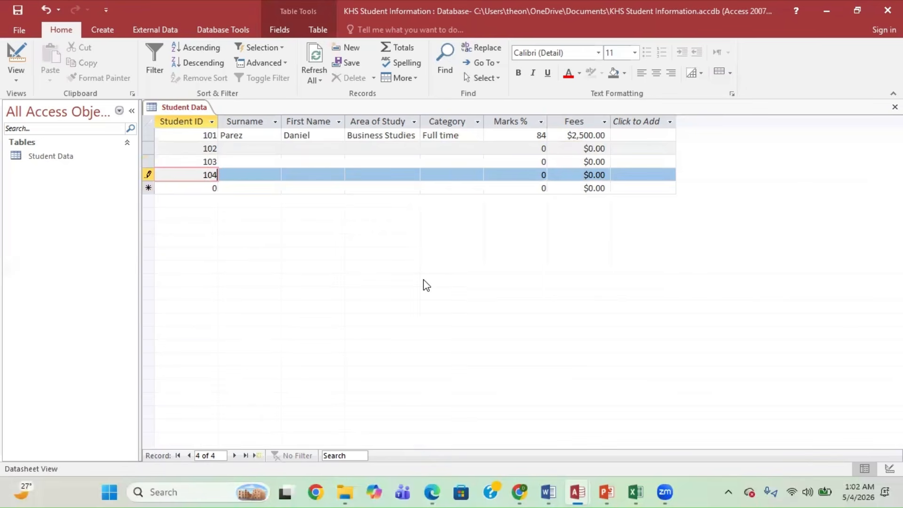
- Try to add a fifth record that reuses student ID 103, then discard that record
key("Down")
type("10")
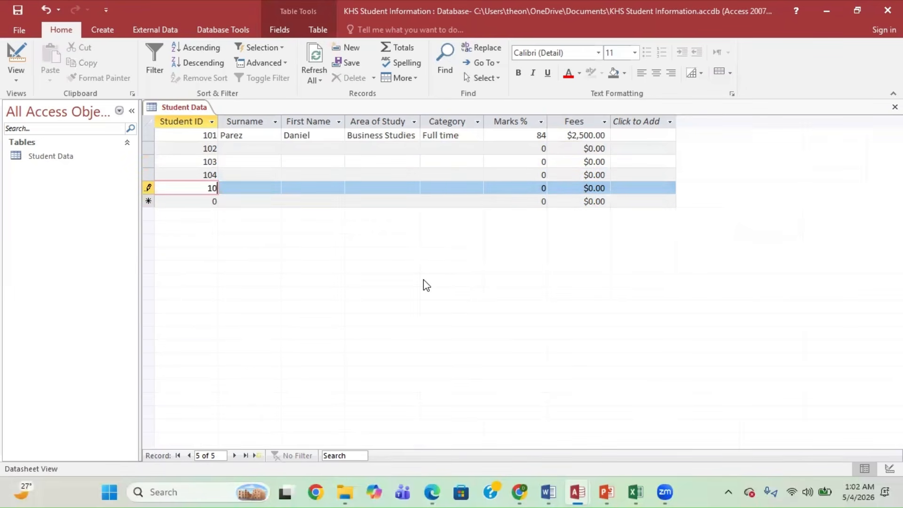
type("3")
key("Down")
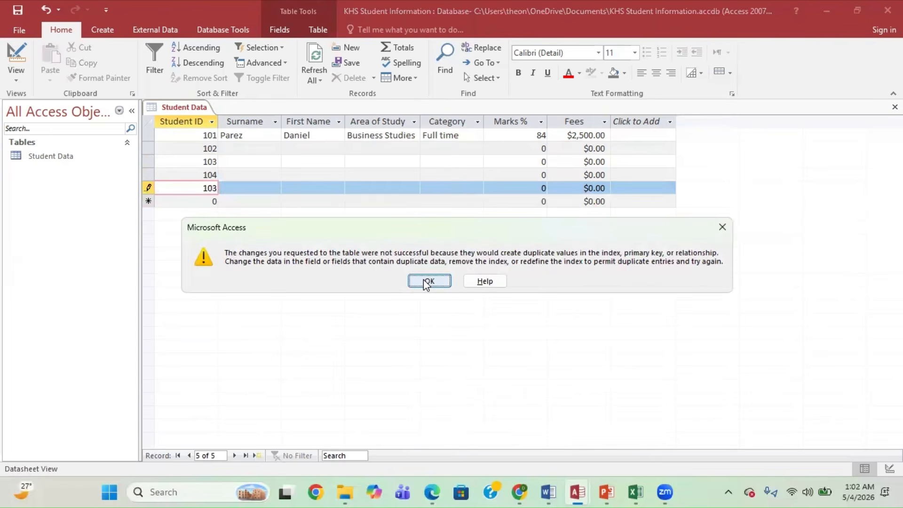
left_click(426, 282)
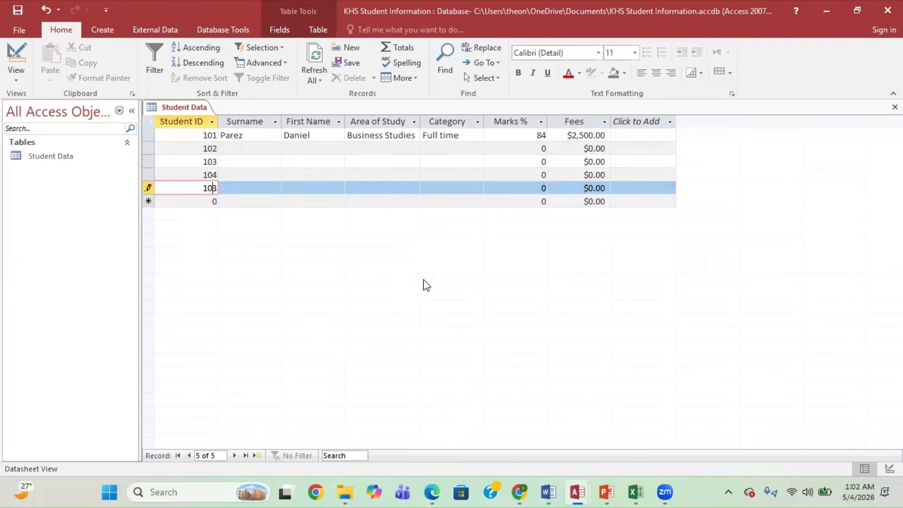
key("Tab")
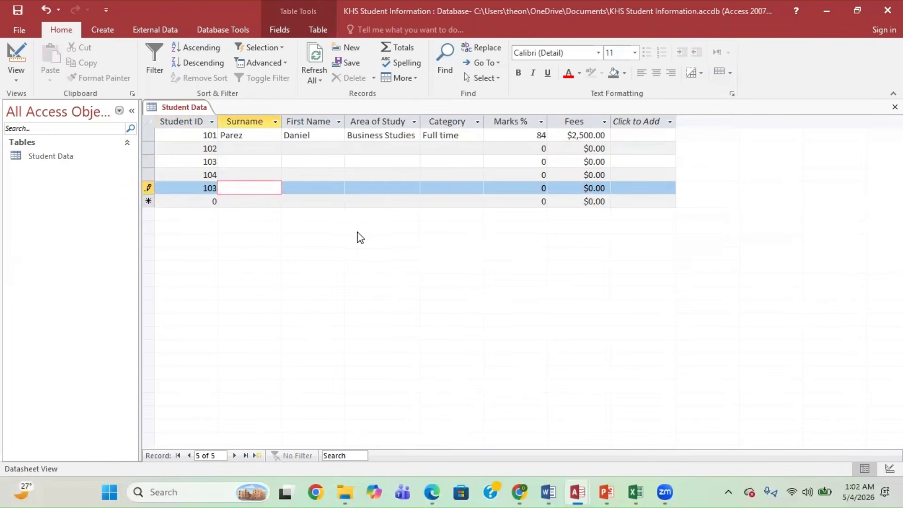
key("Down")
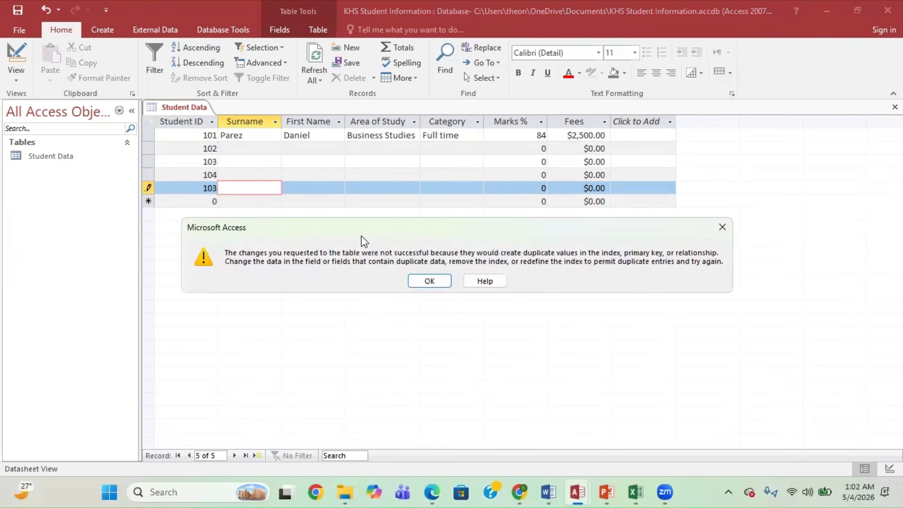
left_click(430, 282)
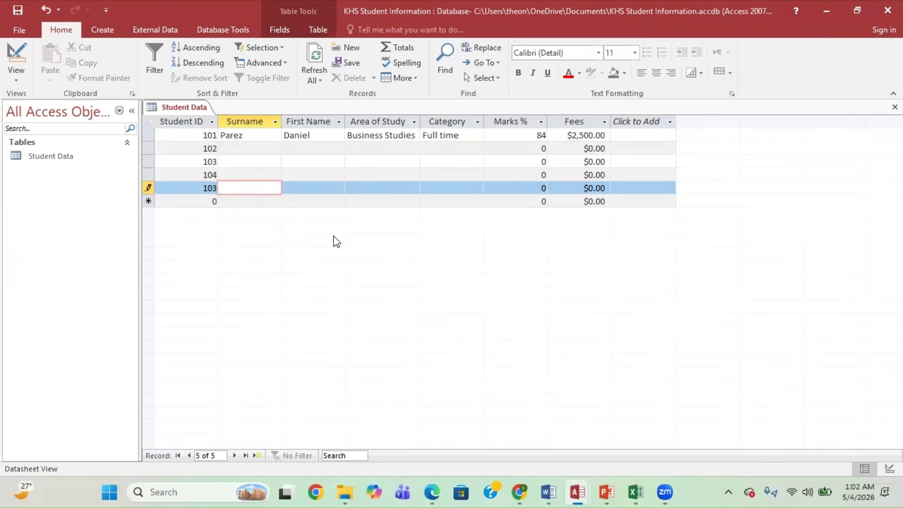
key("Escape")
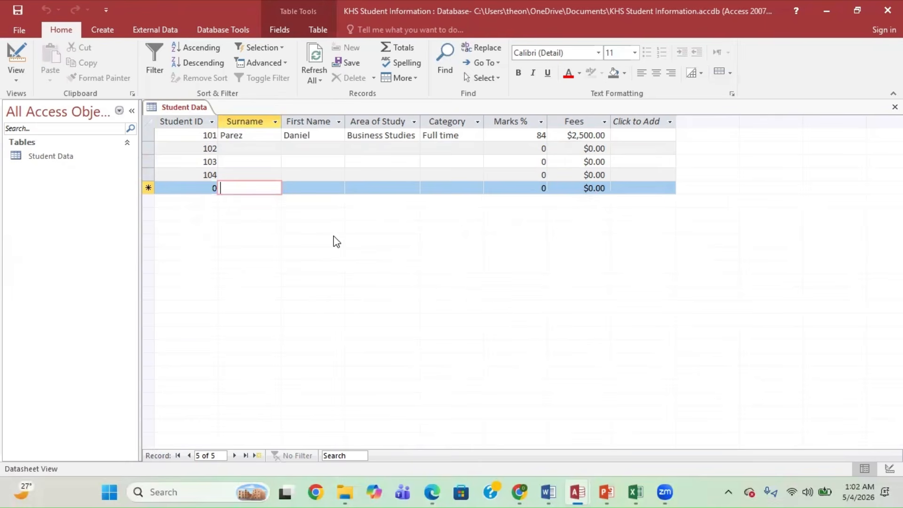
- Try to leave the fourth record's student ID blank, then restore the deleted ID
left_click(214, 174)
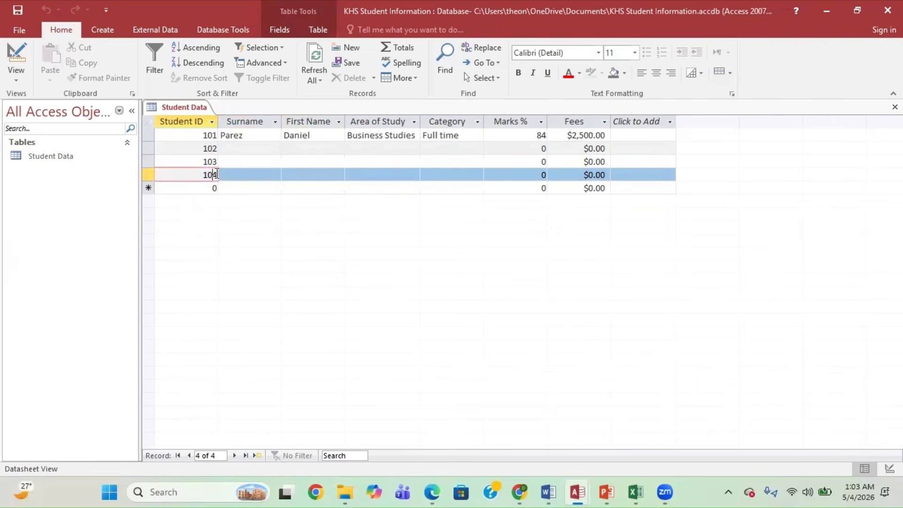
key("BackSpace")
key("BackSpace")
key("BackSpace")
left_click(212, 162)
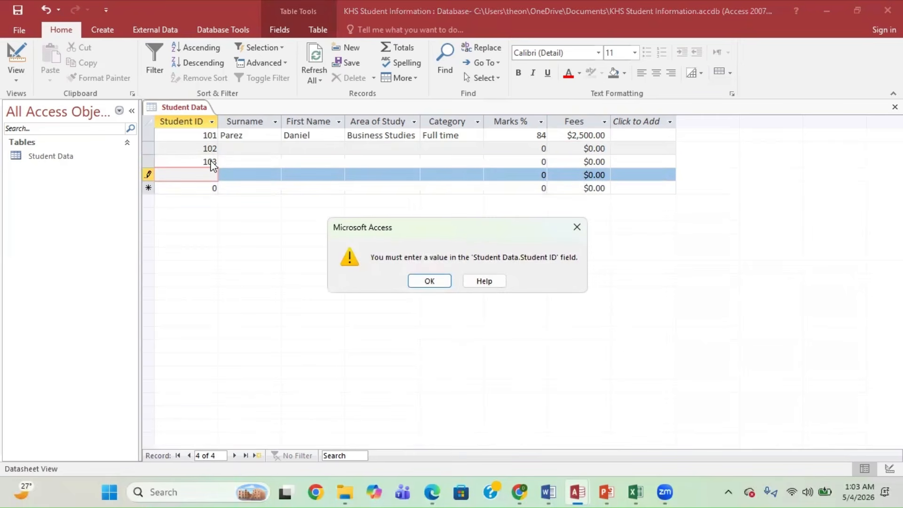
left_click(575, 228)
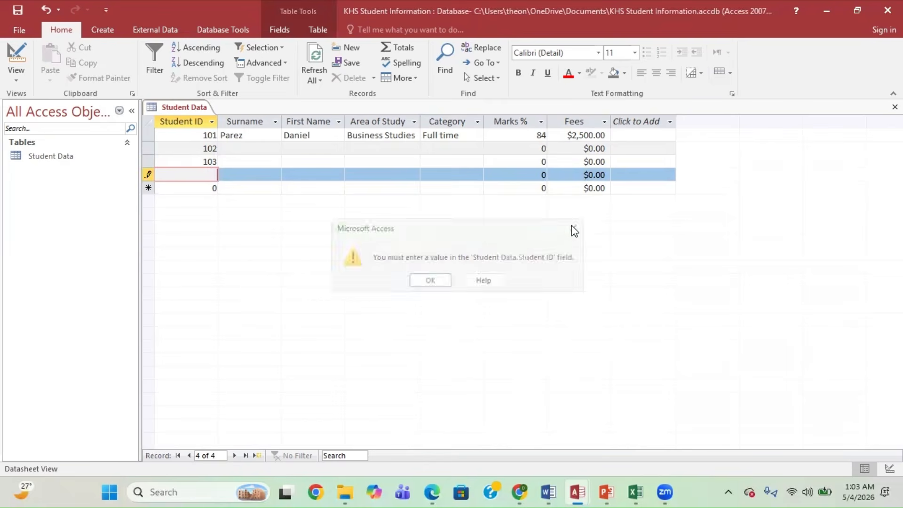
left_click(214, 161)
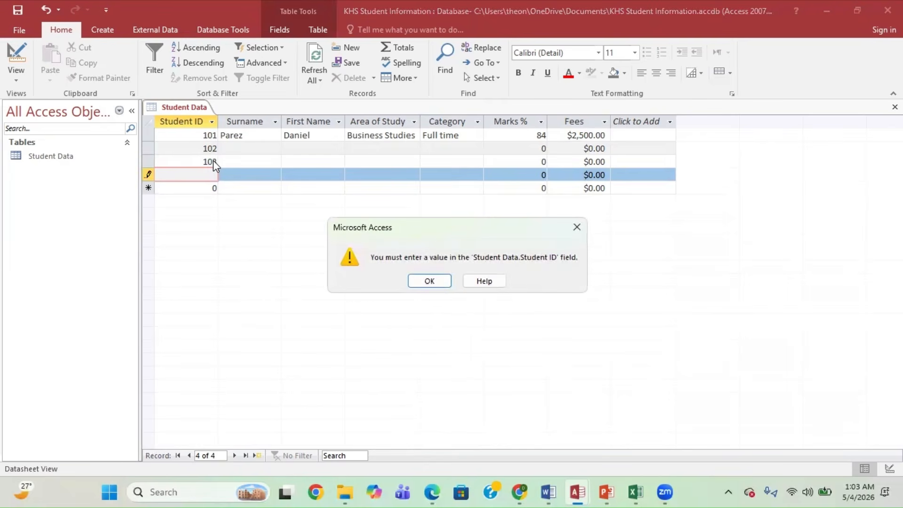
left_click(426, 281)
key("Escape")
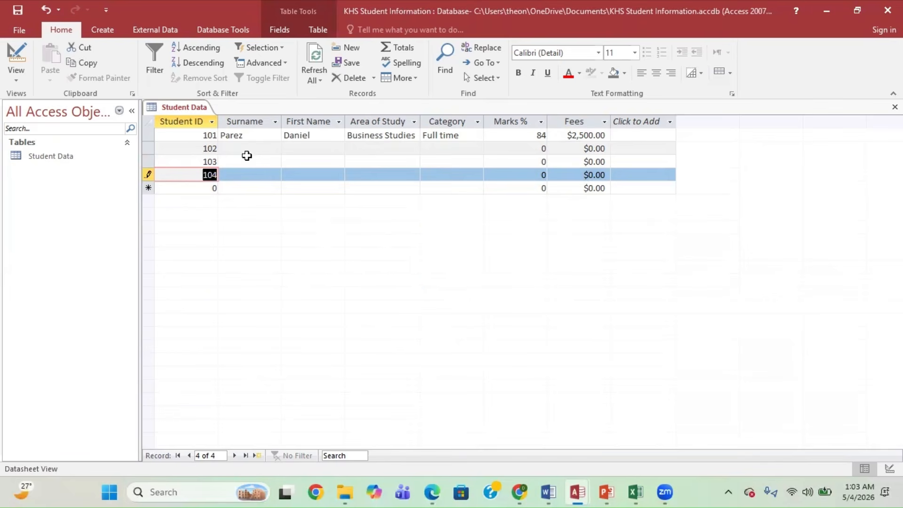
- Shorten the third record's student ID to 3 and consult the completed STUDENT DATA table in the KHS stud info database
left_click(212, 161)
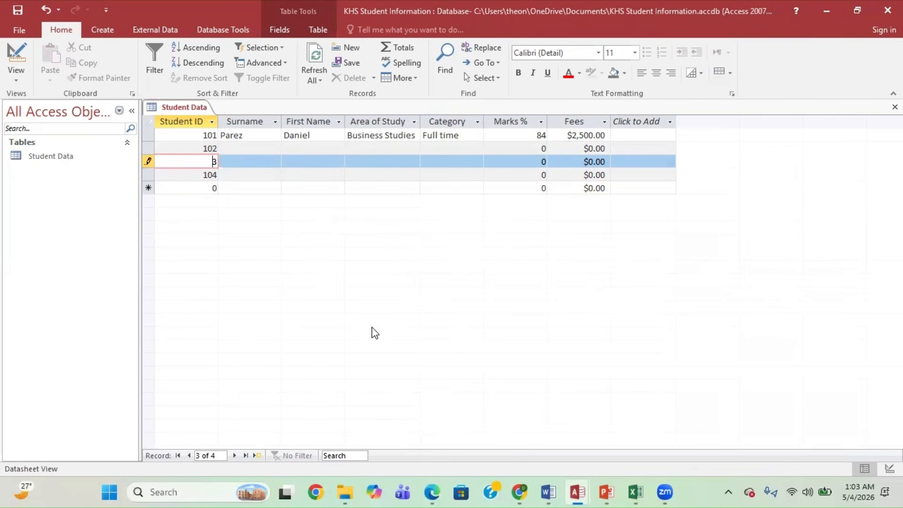
mouse_move(577, 487)
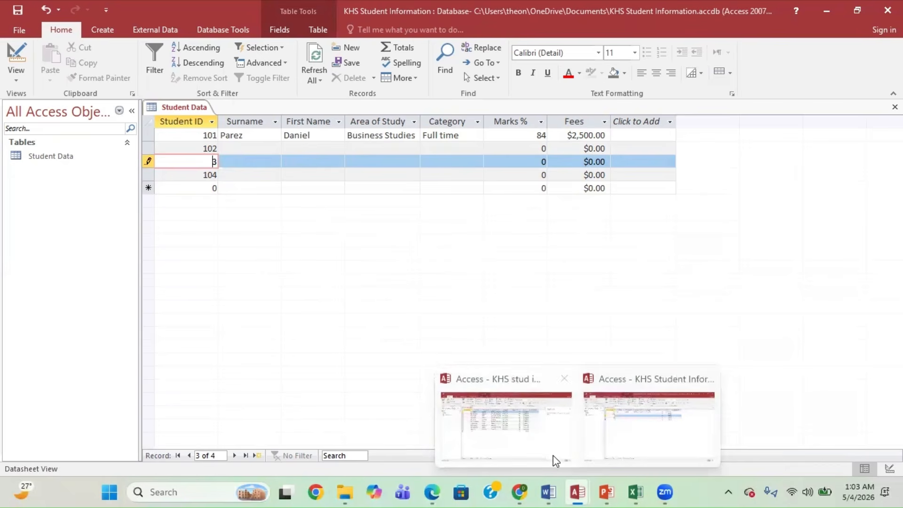
left_click(523, 429)
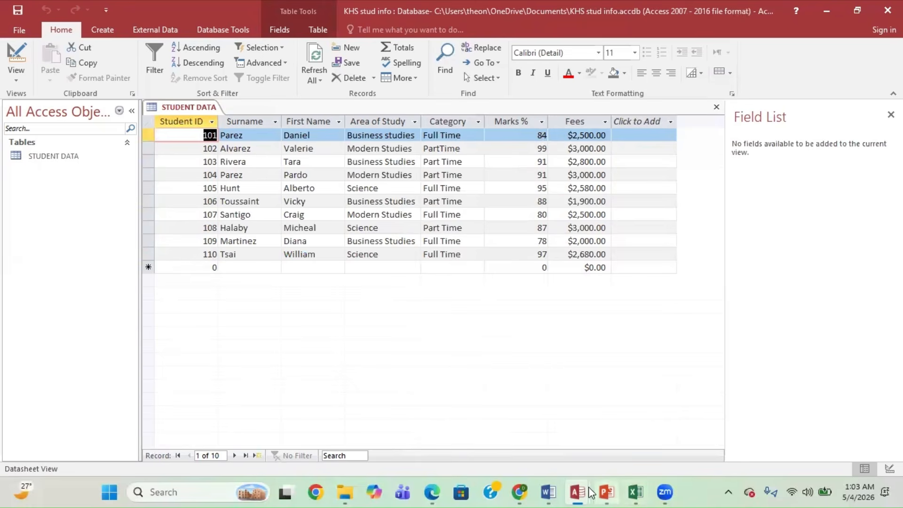
mouse_move(587, 487)
left_click(656, 438)
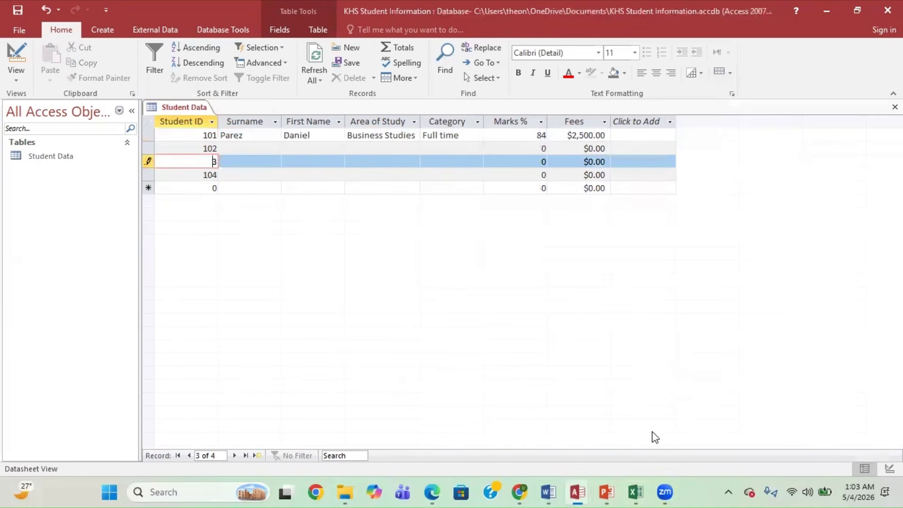
- Try to add the decimals .46 to the first record's marks
left_click(537, 133)
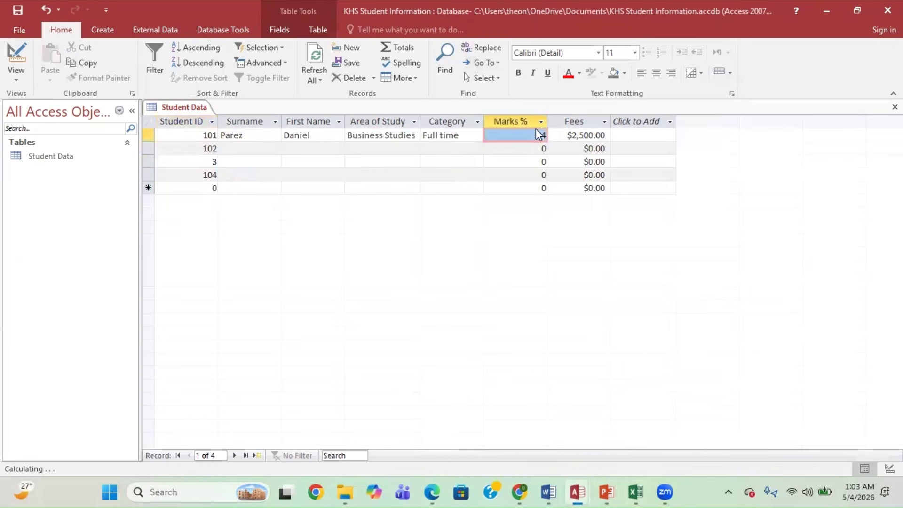
left_click(545, 134)
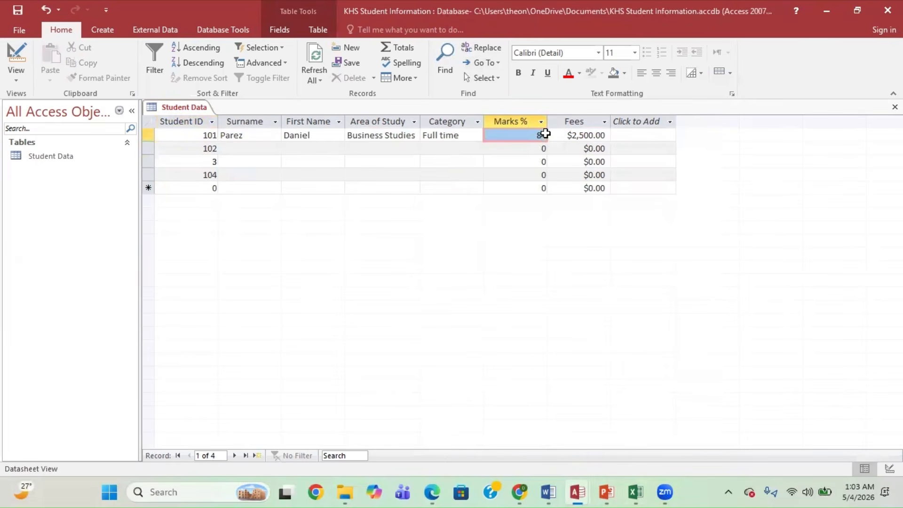
left_click(541, 137)
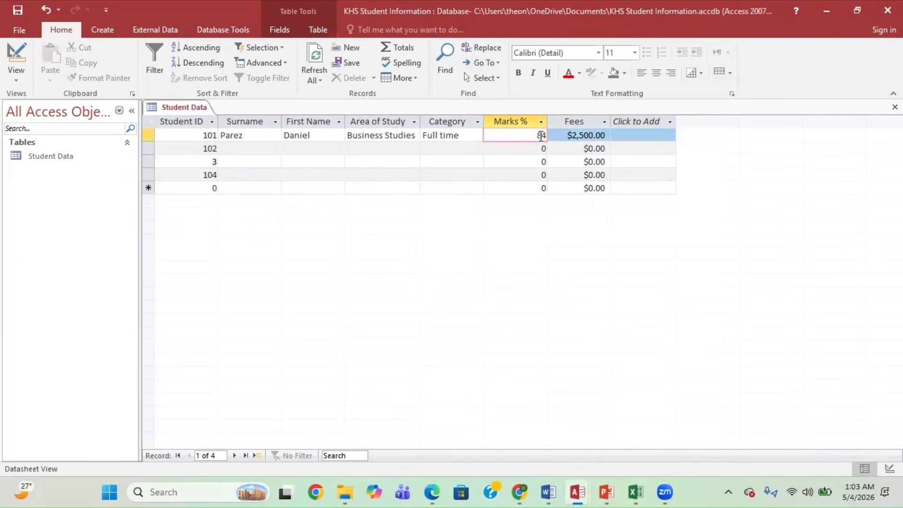
type(".46")
left_click(524, 149)
left_click(529, 141)
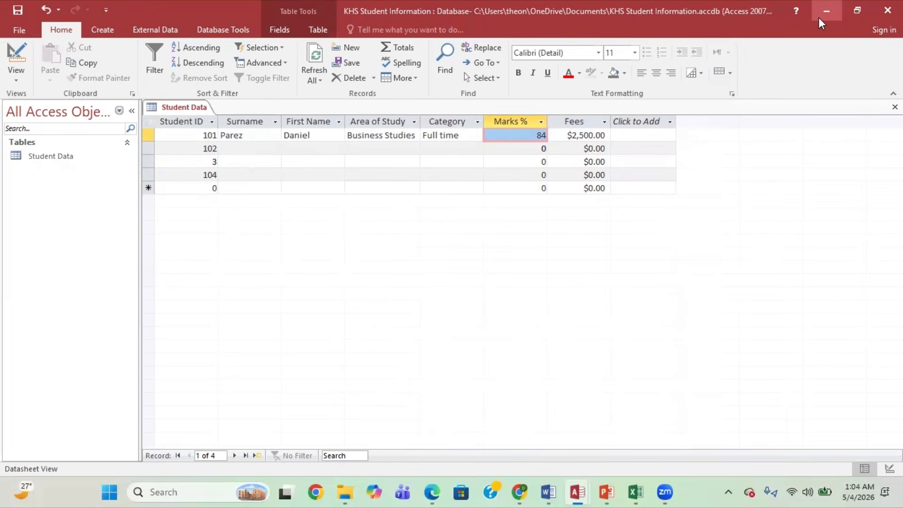
- Review the completed table in KHS stud info and read the query and report tasks in the Word Database Management Activity
mouse_move(578, 492)
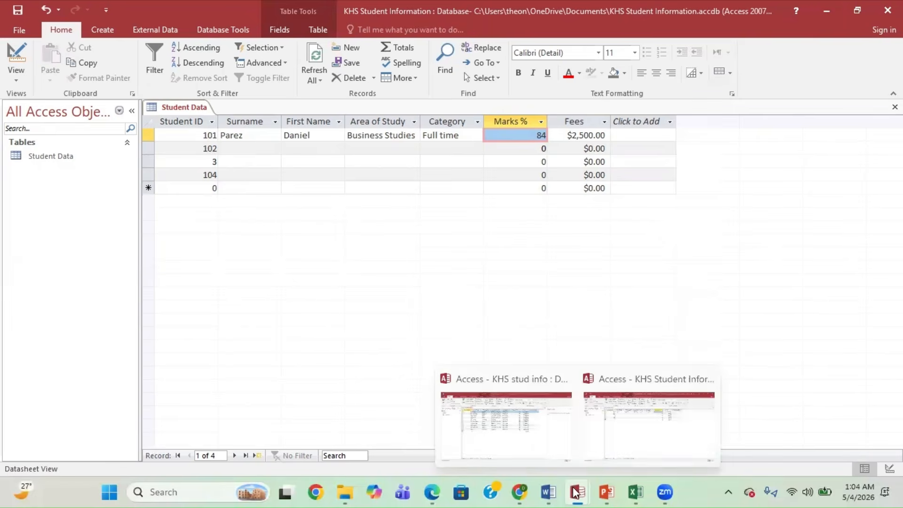
left_click(521, 424)
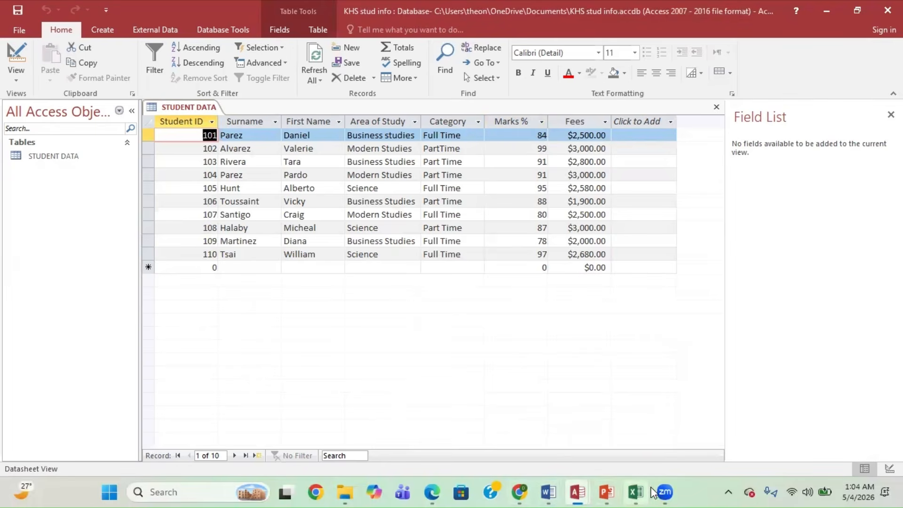
mouse_move(548, 492)
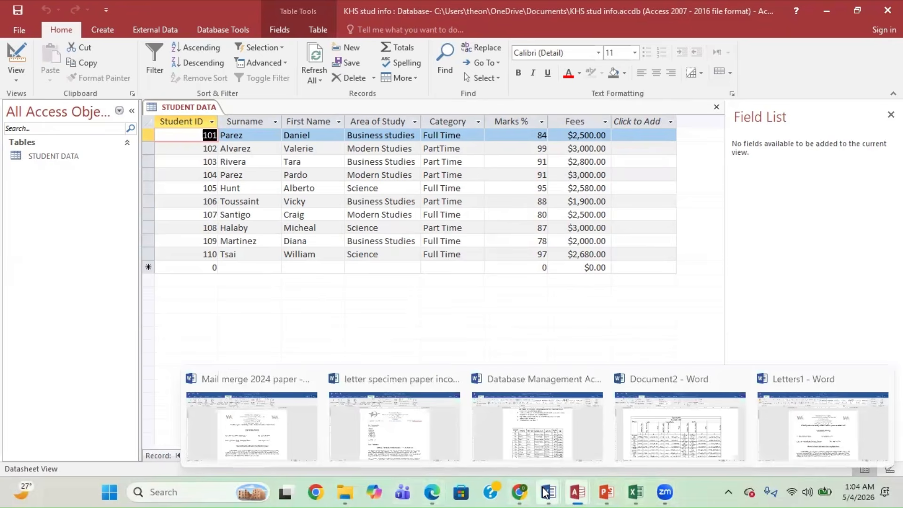
left_click(549, 414)
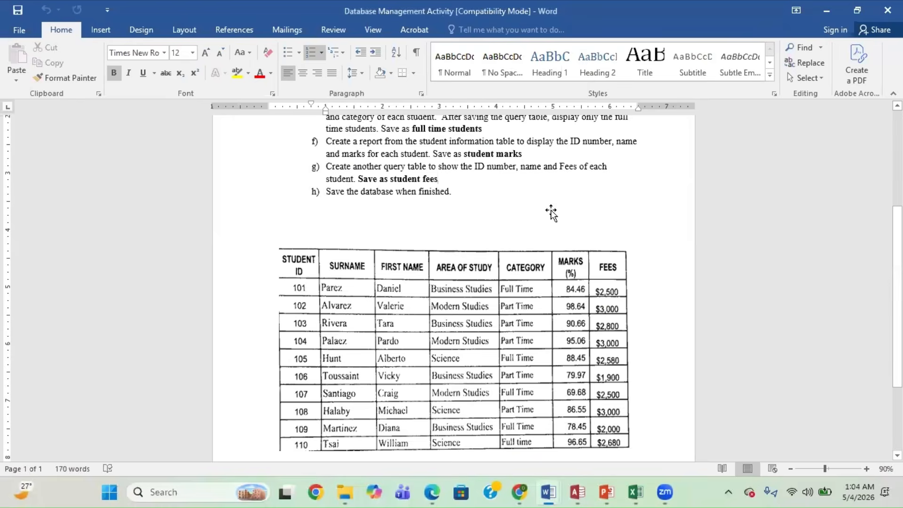
scroll(433, 163, "up", 4)
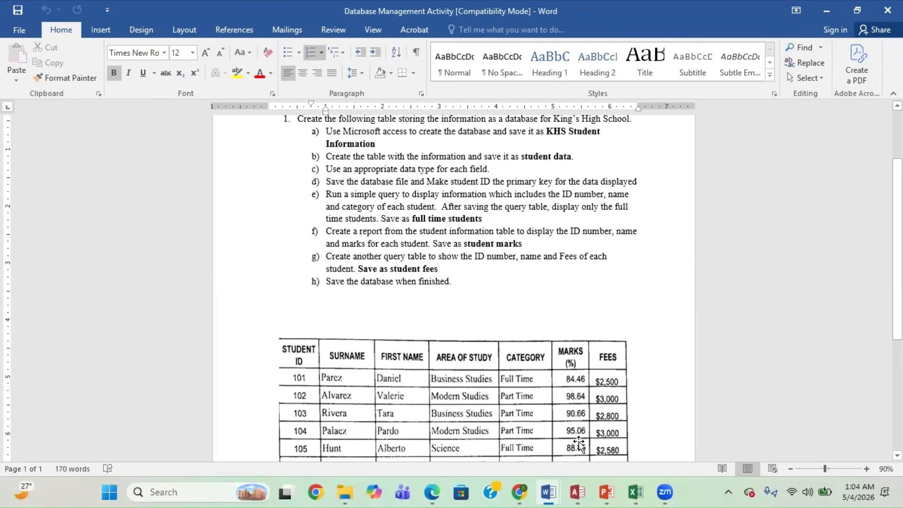
- Create a new query in design view in the KHS stud info database and add the STUDENT DATA table to it
mouse_move(575, 492)
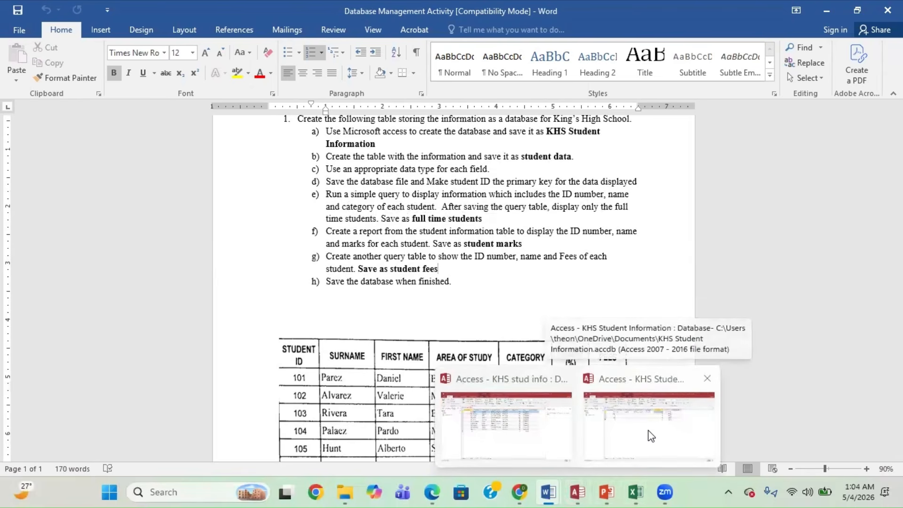
left_click(509, 404)
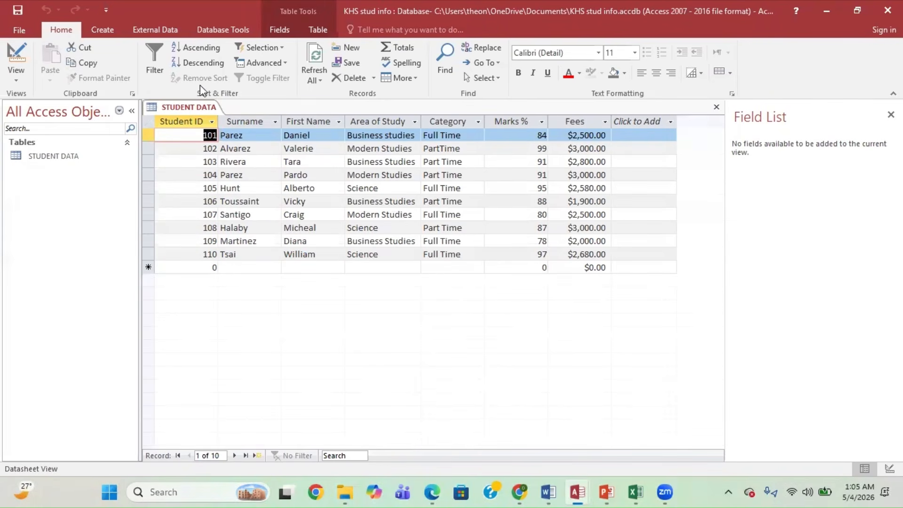
left_click(110, 30)
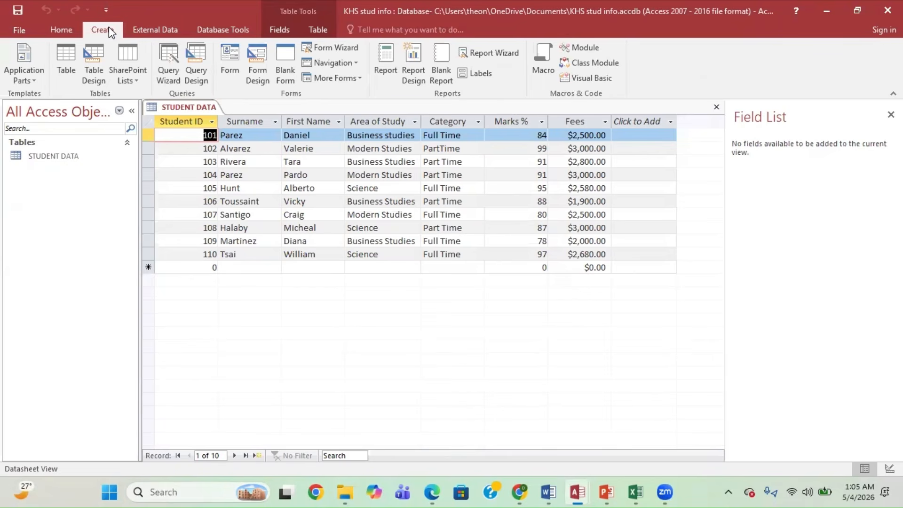
left_click(203, 78)
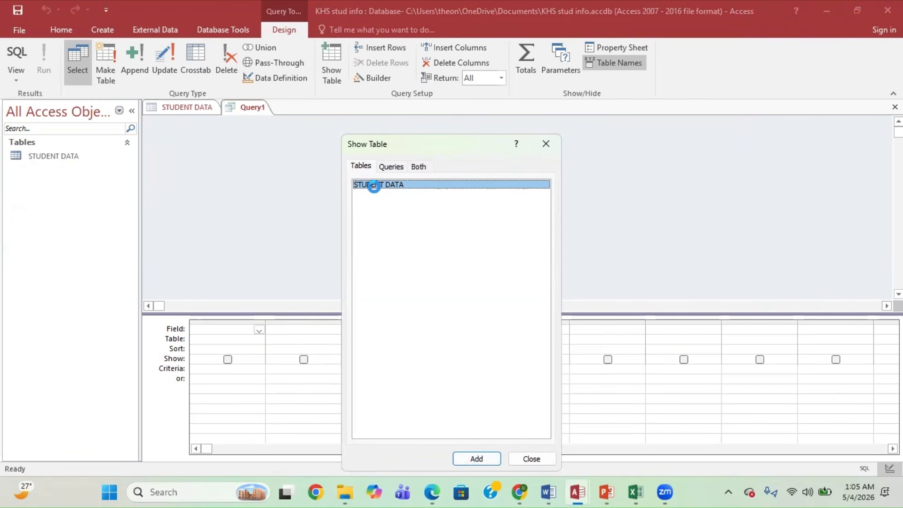
left_click(472, 454)
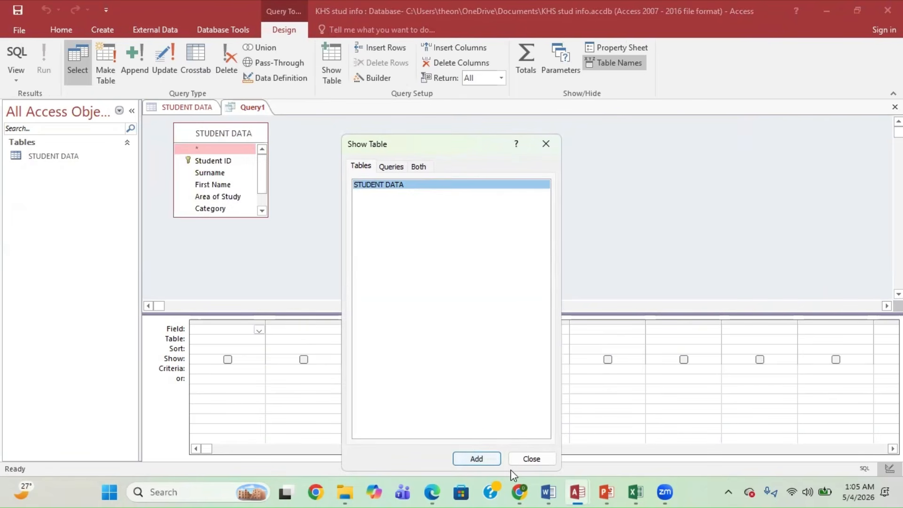
left_click(524, 461)
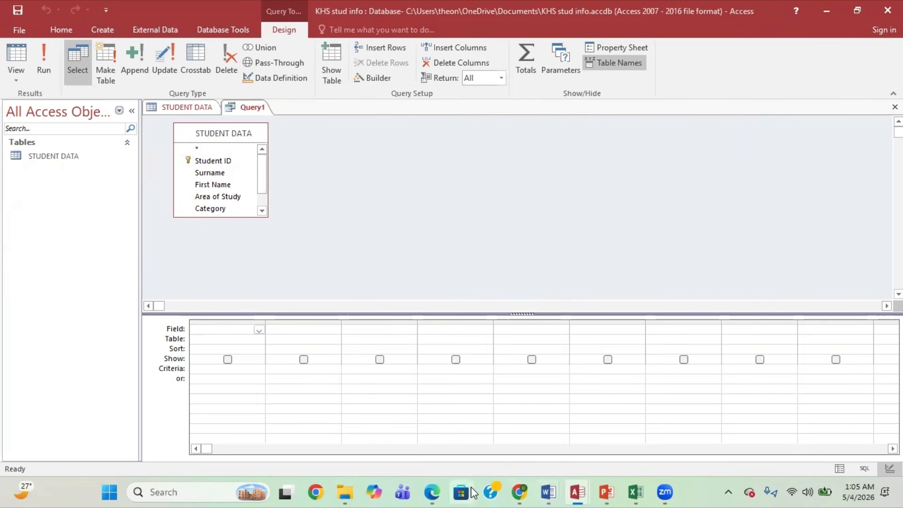
- Check the query requirements in the Word activity, then return to the open query design in KHS stud info
mouse_move(548, 492)
left_click(555, 437)
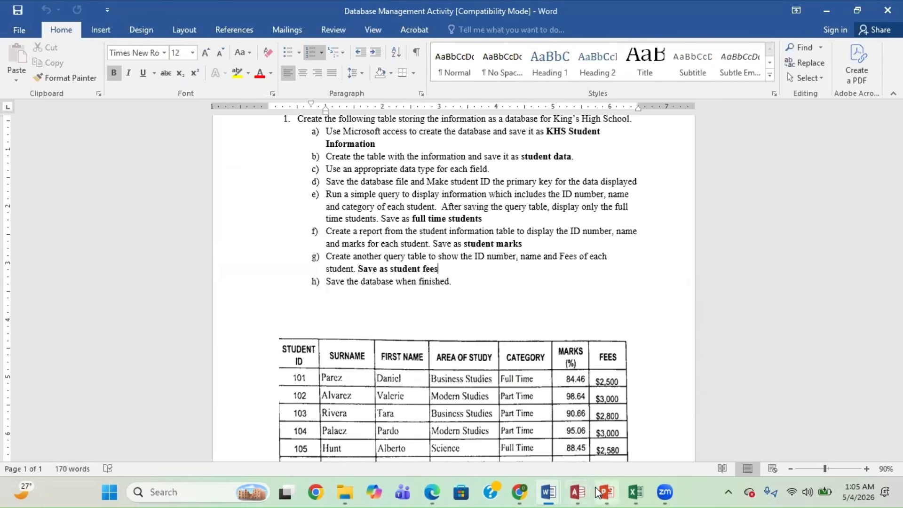
mouse_move(577, 492)
left_click(644, 453)
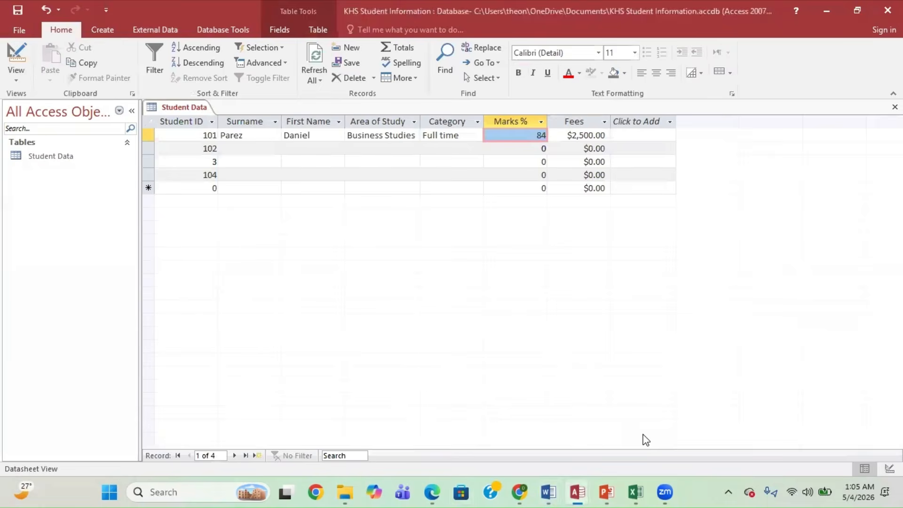
mouse_move(578, 492)
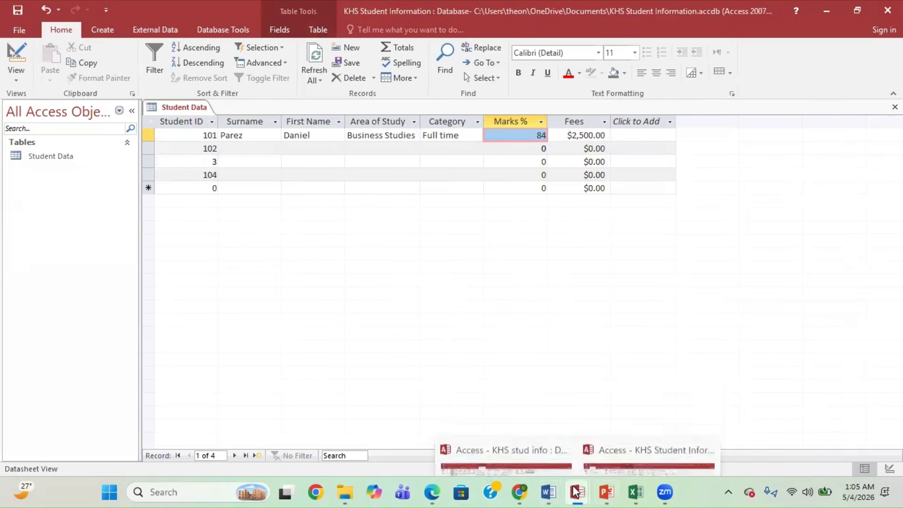
left_click(505, 421)
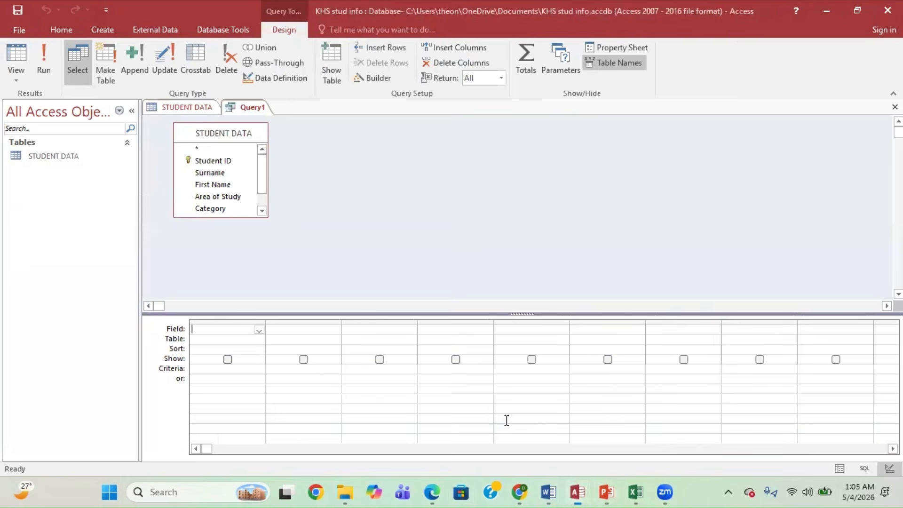
- Add the Student ID, Surname, First Name and Category fields from STUDENT DATA to the query design grid
double_click(212, 162)
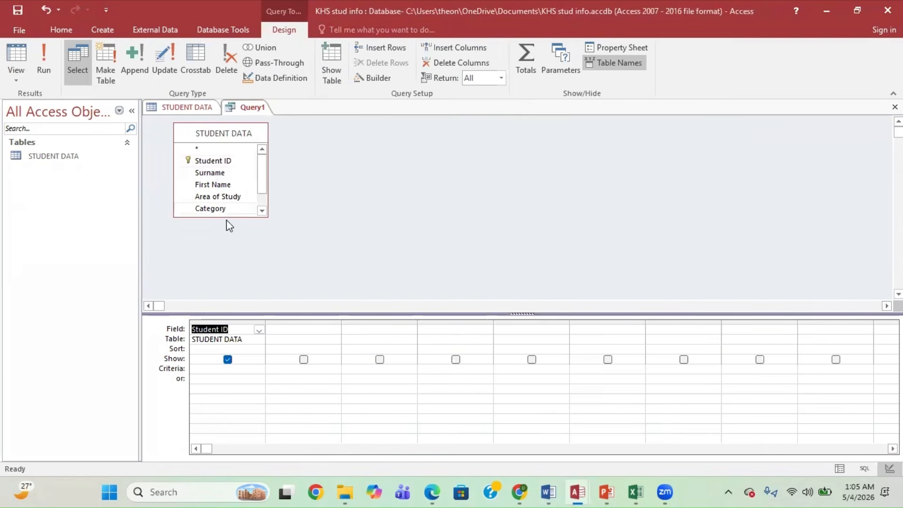
double_click(207, 174)
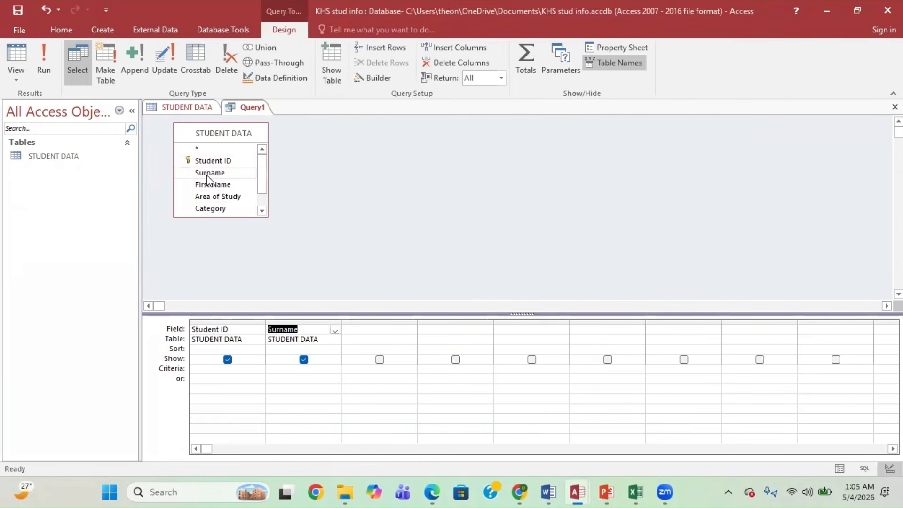
double_click(211, 188)
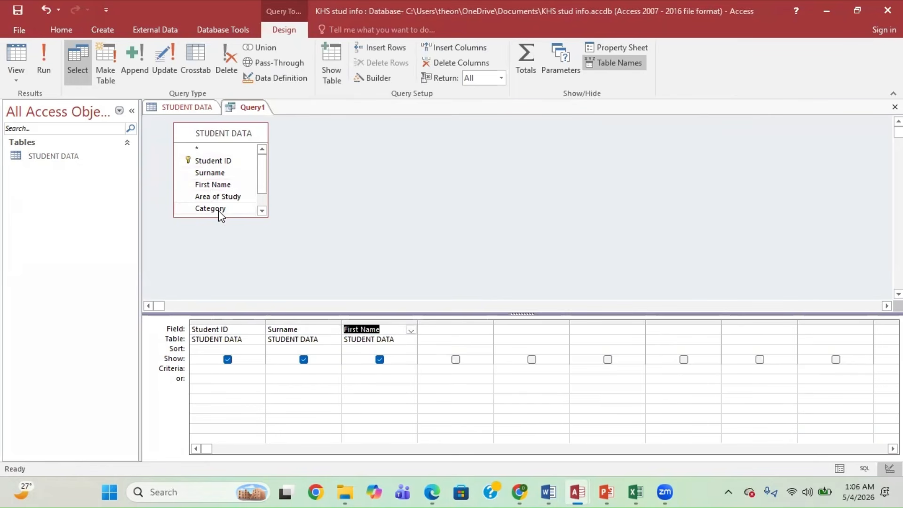
left_click_drag(259, 177, 262, 198)
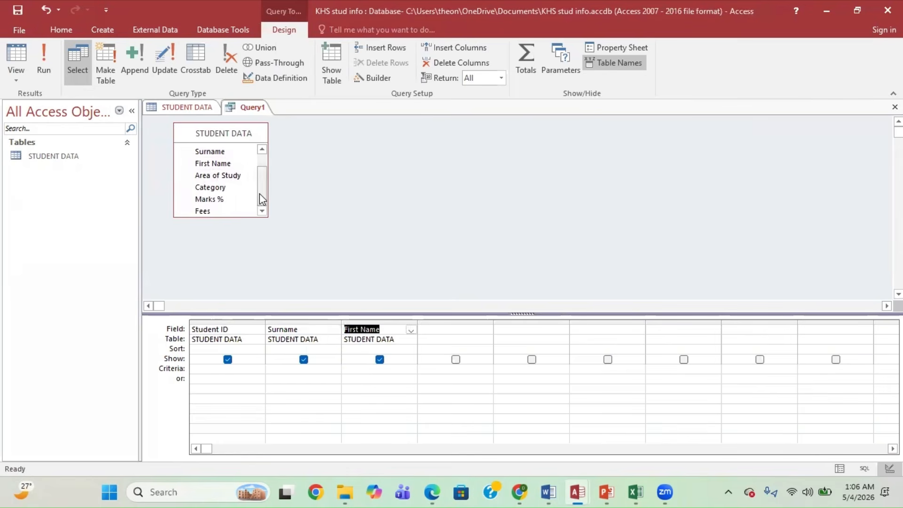
double_click(220, 189)
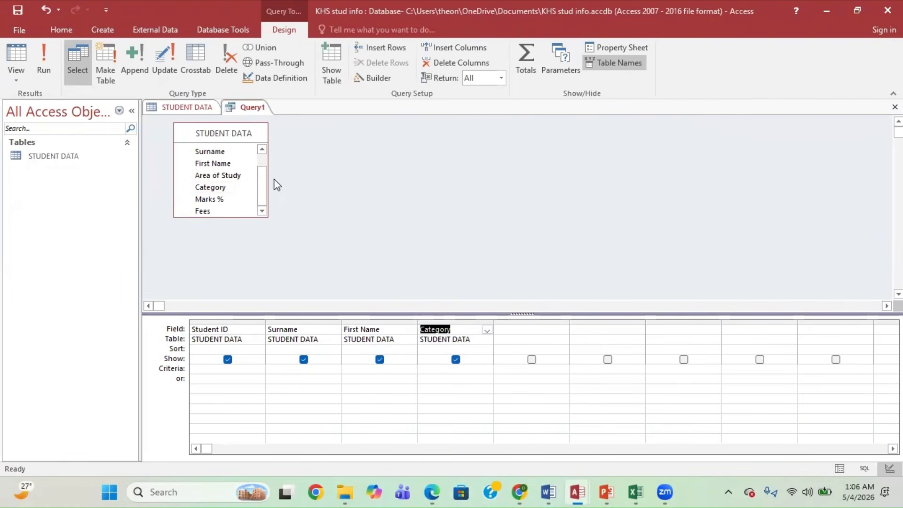
scroll(260, 176, "up", 2)
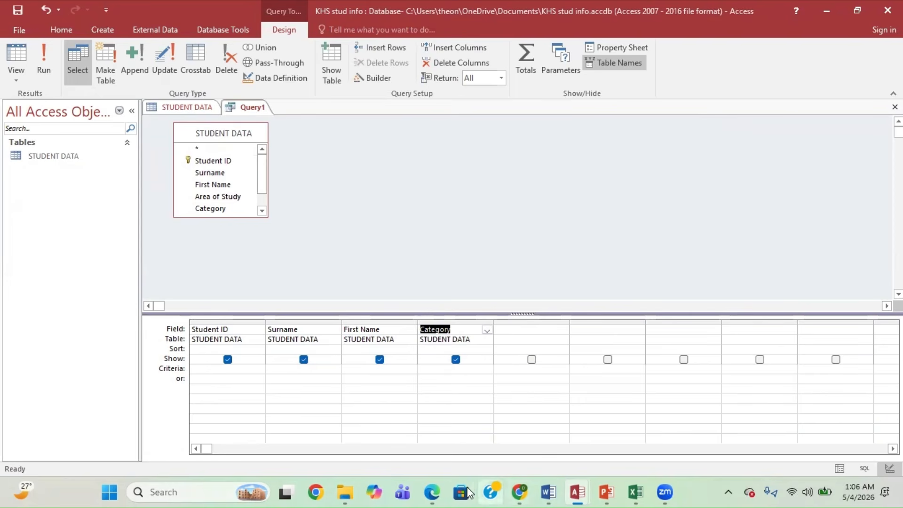
- Reread the full-time students query task in the Word Database Management Activity and return to the query design in KHS stud info
mouse_move(548, 492)
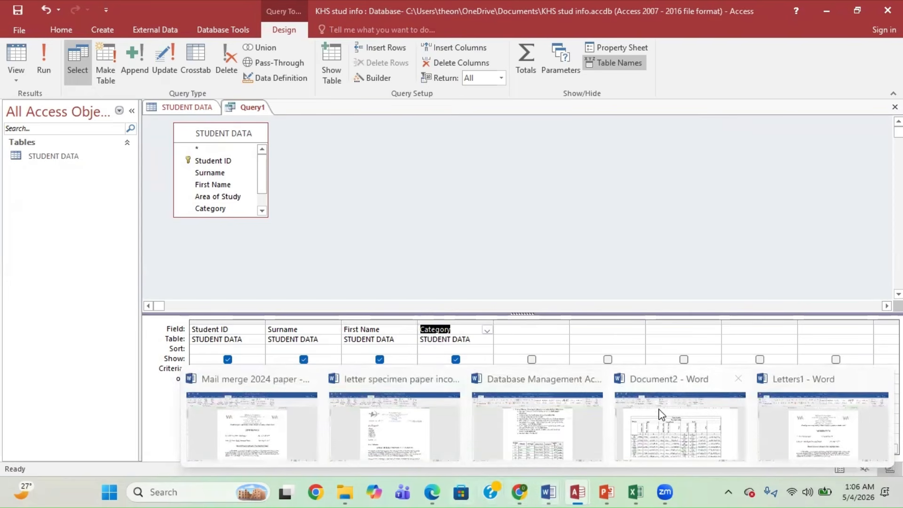
left_click(536, 426)
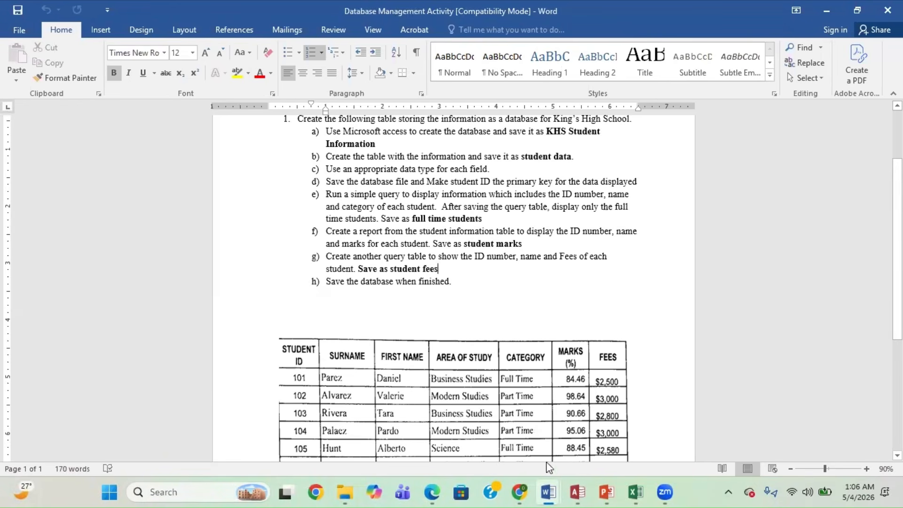
mouse_move(554, 493)
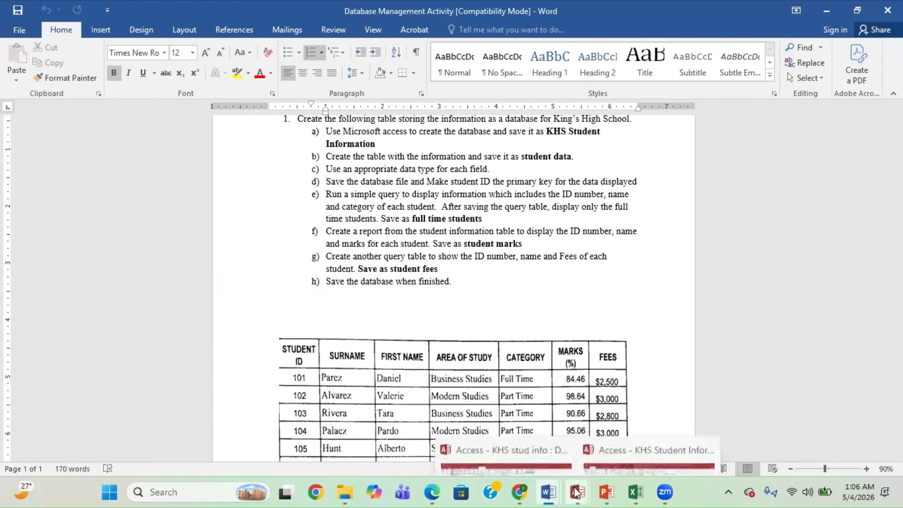
left_click(640, 421)
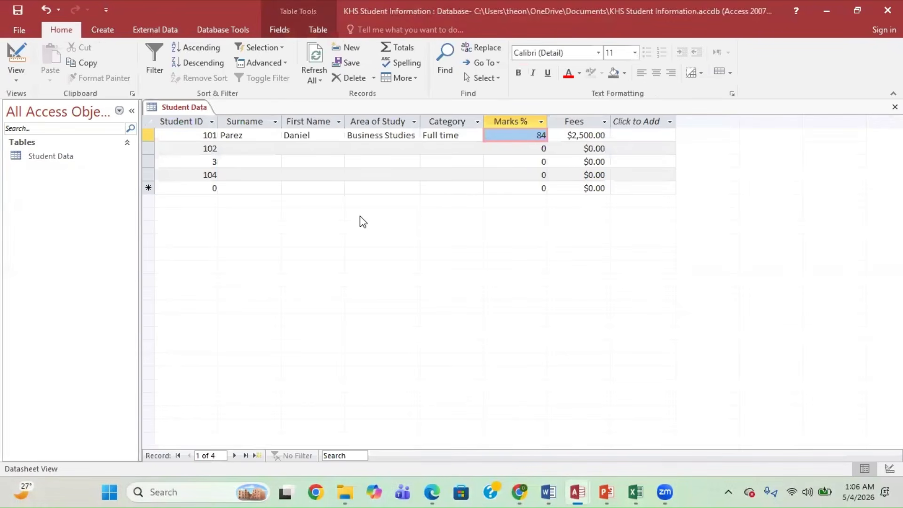
mouse_move(578, 492)
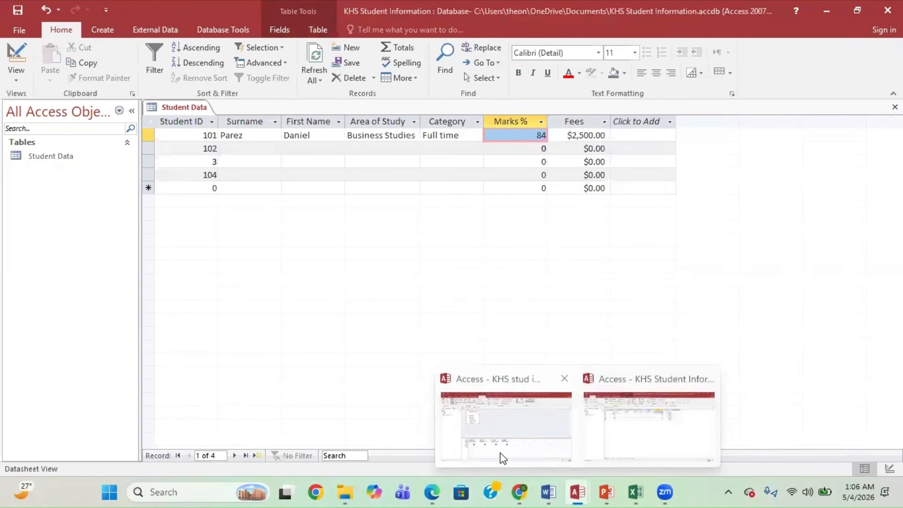
left_click(501, 453)
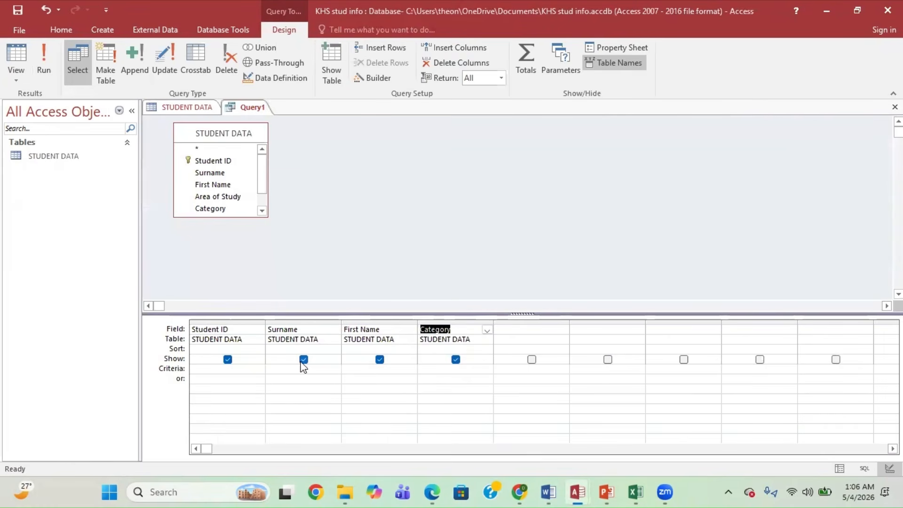
- Set the Category criteria to Full Time and run the query
left_click(448, 374)
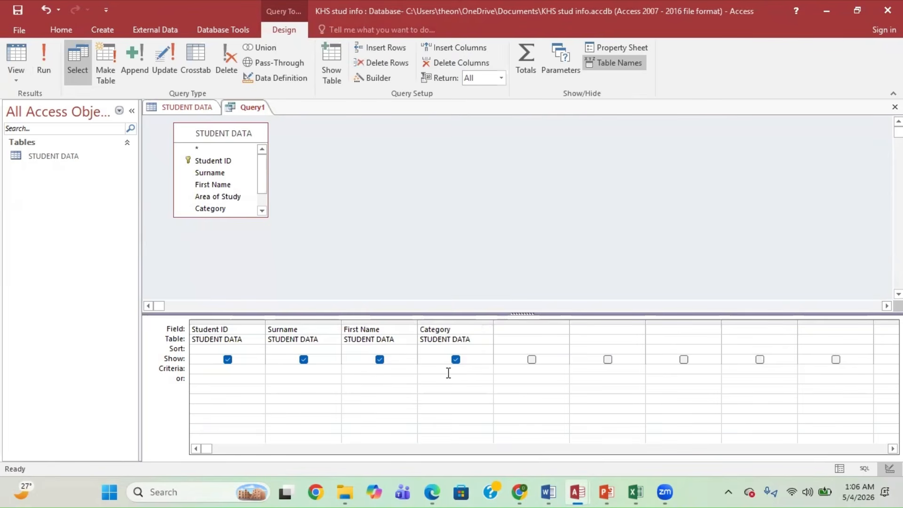
type("Fuk")
type("l Time")
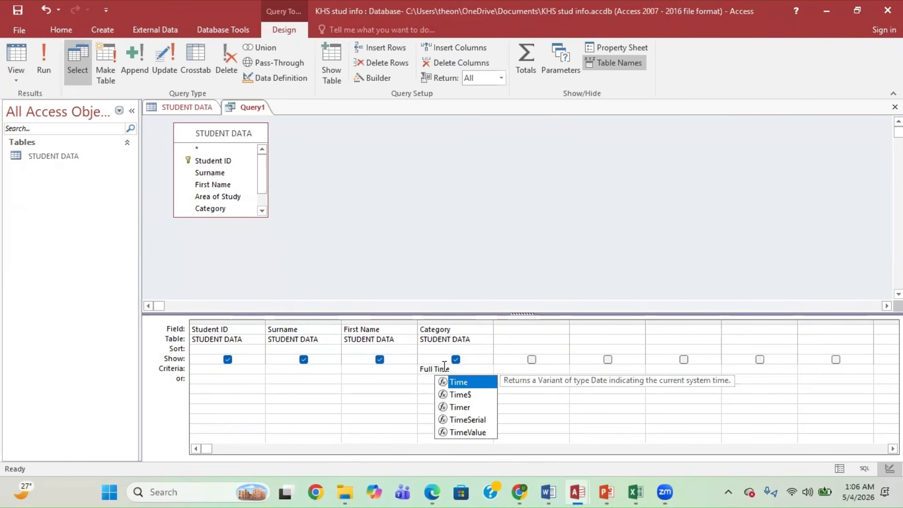
left_click(42, 68)
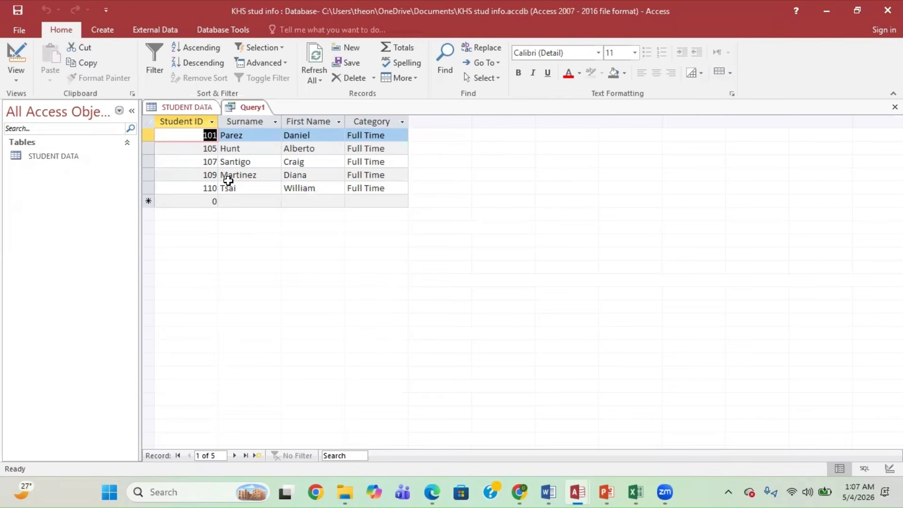
- Start saving the query and look up its required name in the Word Database Management Activity
right_click(247, 109)
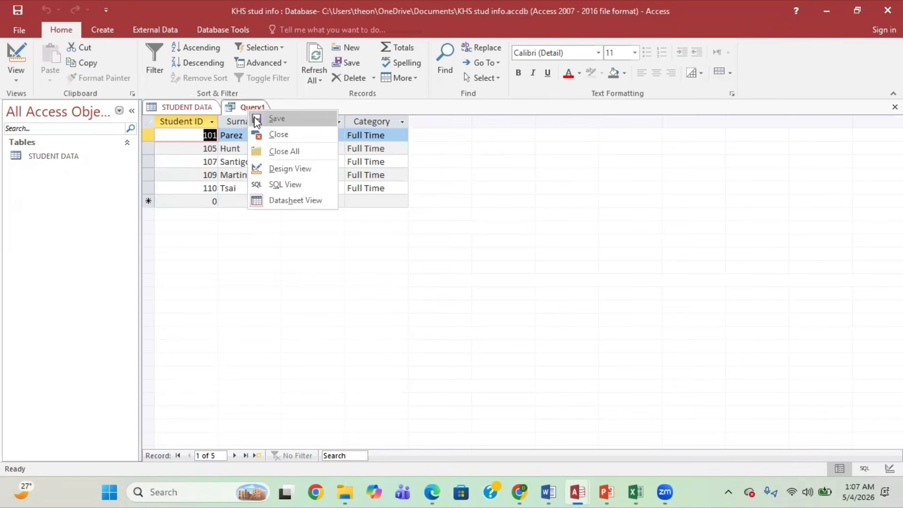
left_click(255, 118)
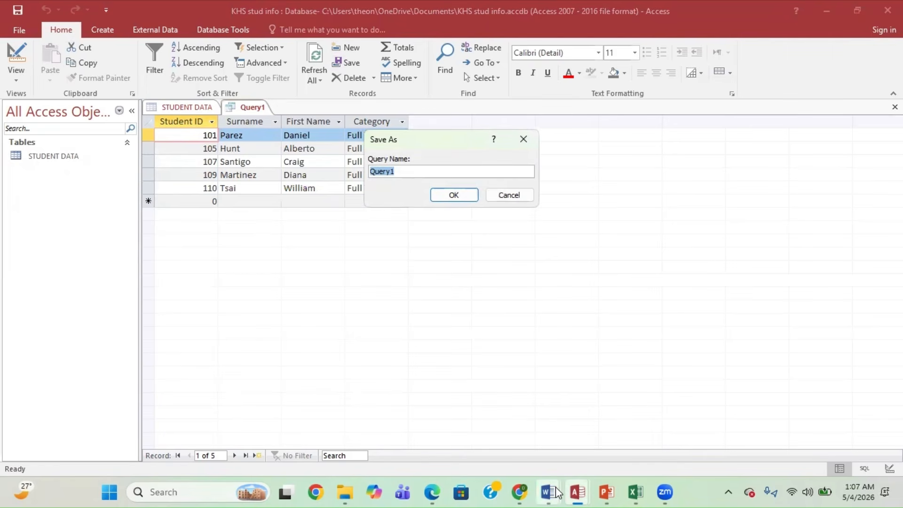
mouse_move(548, 492)
left_click(515, 428)
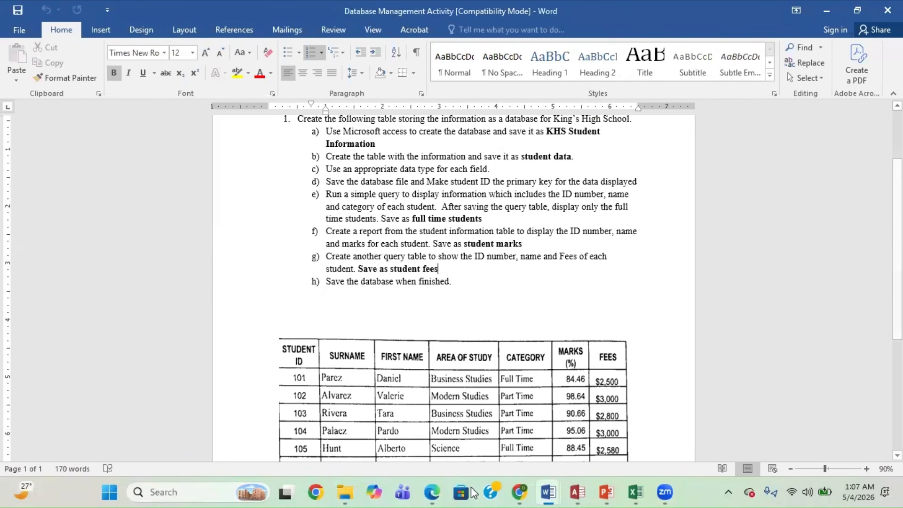
mouse_move(577, 492)
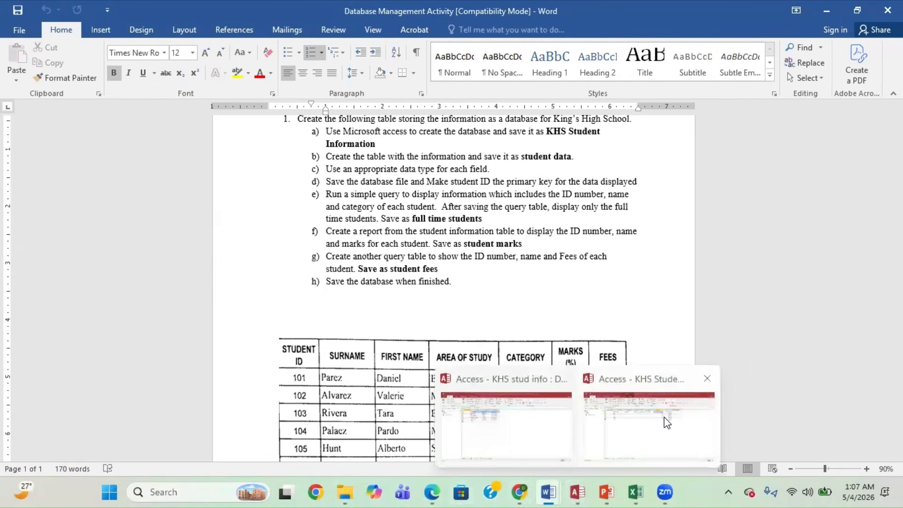
- Switch to the KHS stud info database in Access and save the query as "Full time students"
left_click(539, 428)
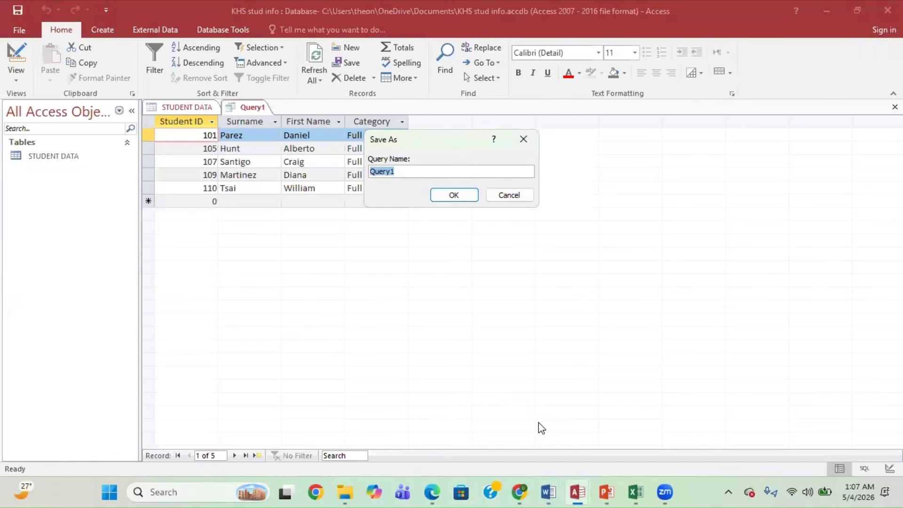
type("Full")
key("BackSpace")
key("BackSpace")
type("ll time student")
key("BackSpace")
key("BackSpace")
key("BackSpace")
type("ents")
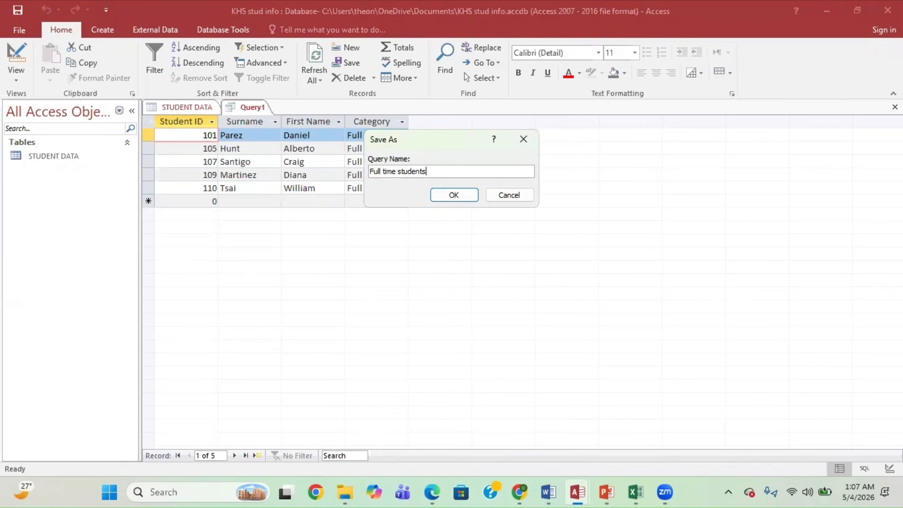
left_click(459, 195)
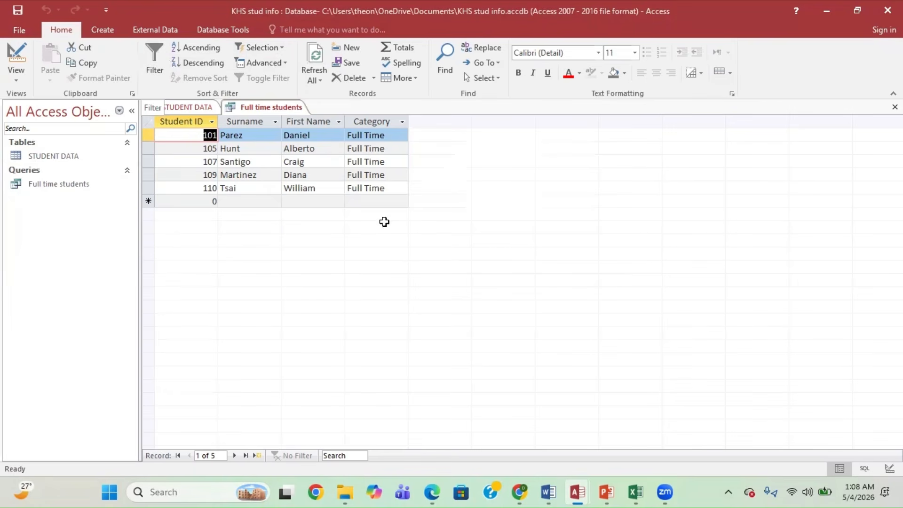
- Check the report instructions in the Database Management Activity document in Word, and open the STUDENT DATA table in the KHS stud info database in Access
mouse_move(548, 492)
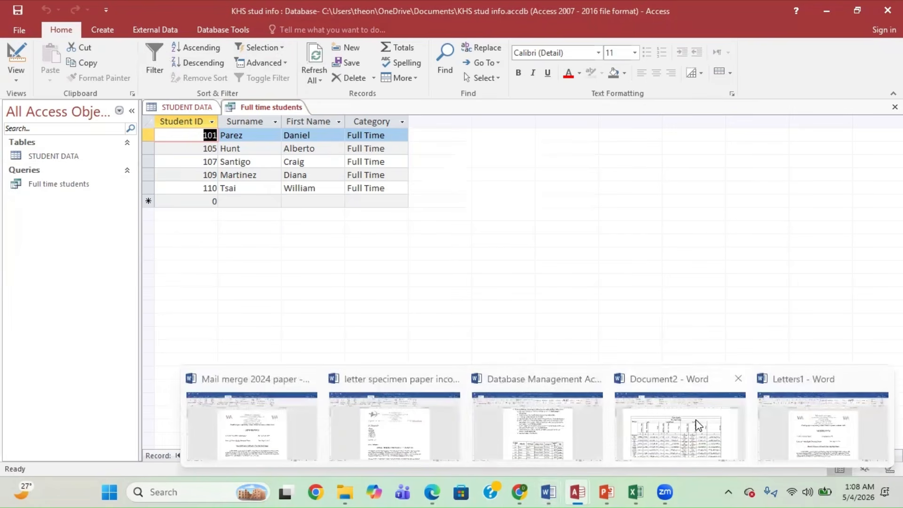
left_click(558, 423)
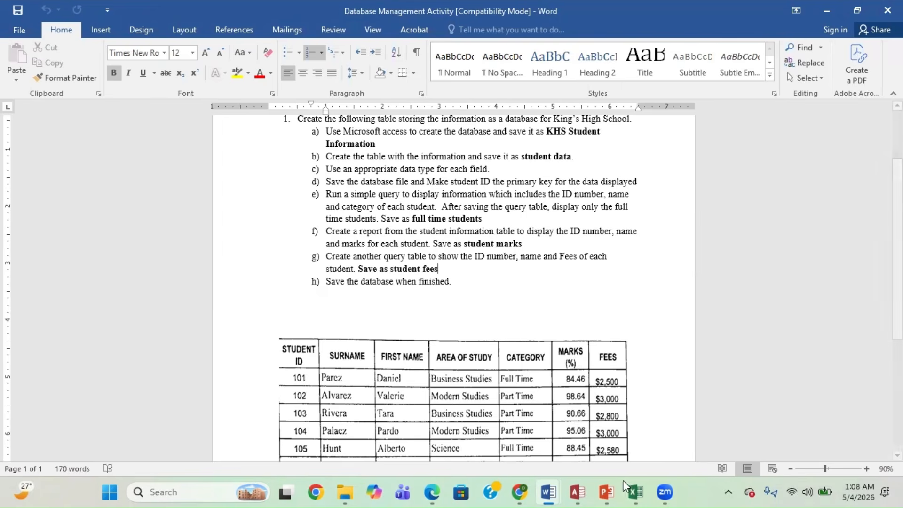
mouse_move(578, 492)
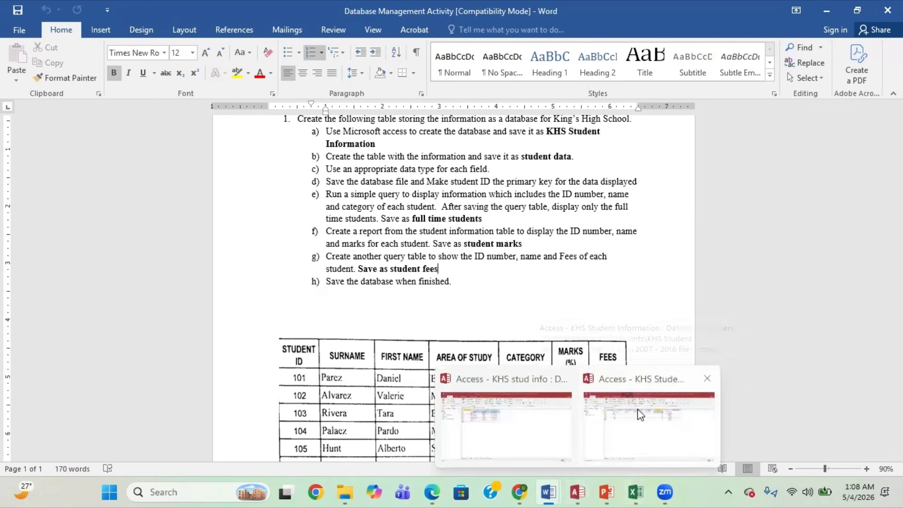
left_click(494, 422)
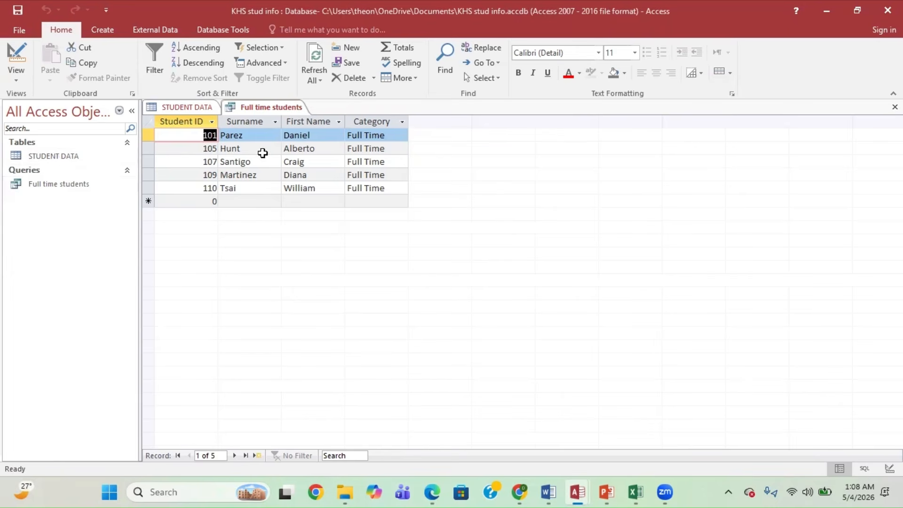
double_click(51, 156)
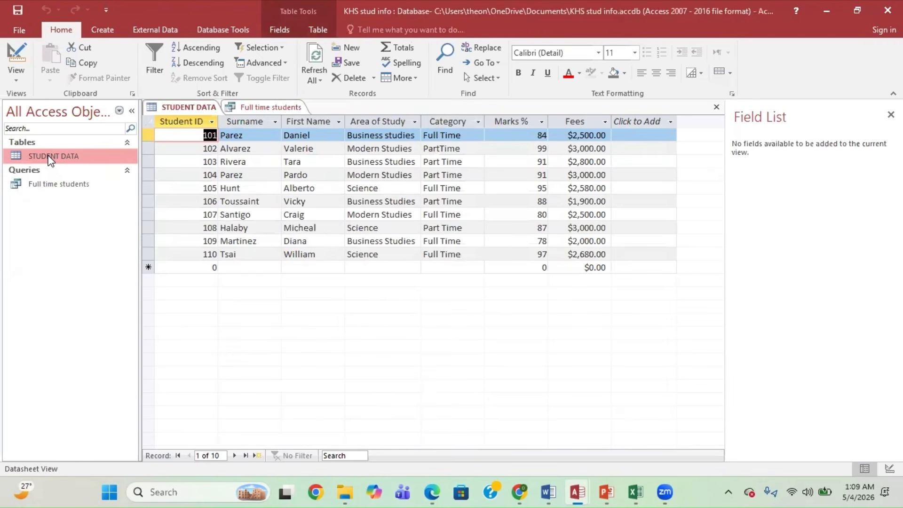
left_click(110, 30)
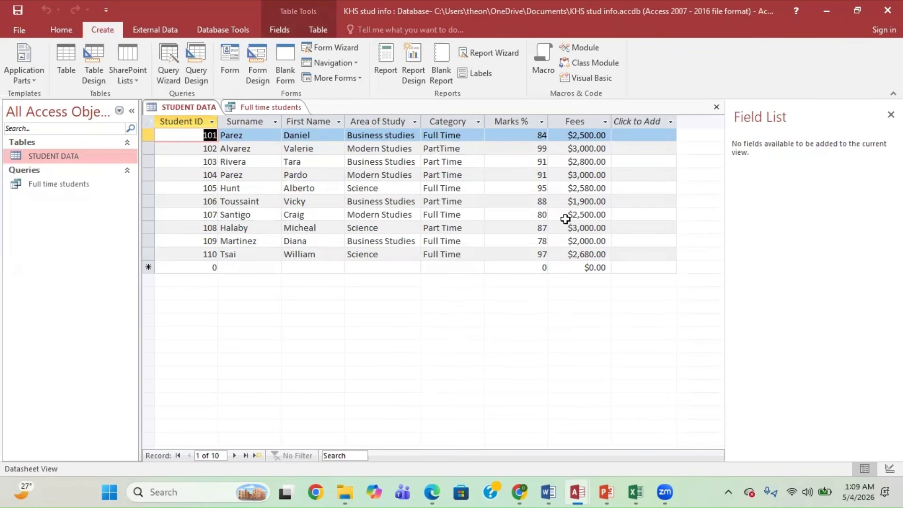
left_click(104, 4)
left_click(157, 2)
left_click(493, 61)
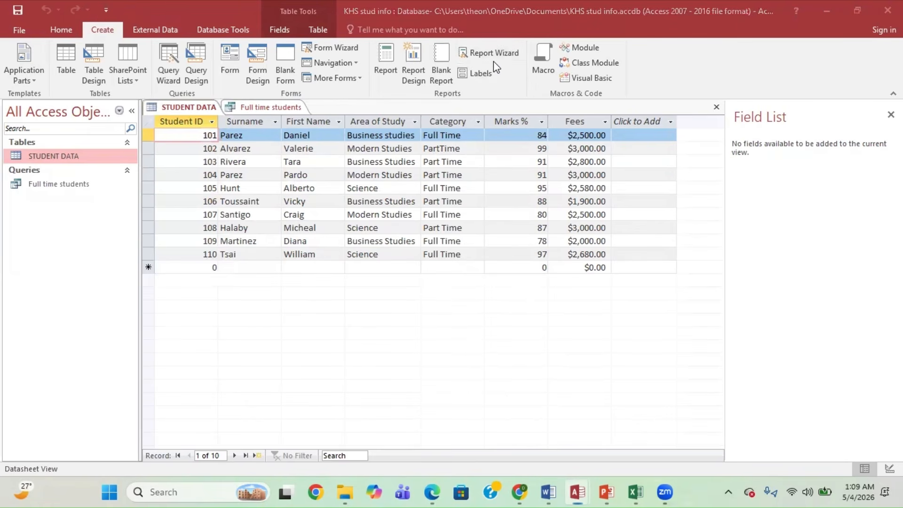
left_click(140, 1)
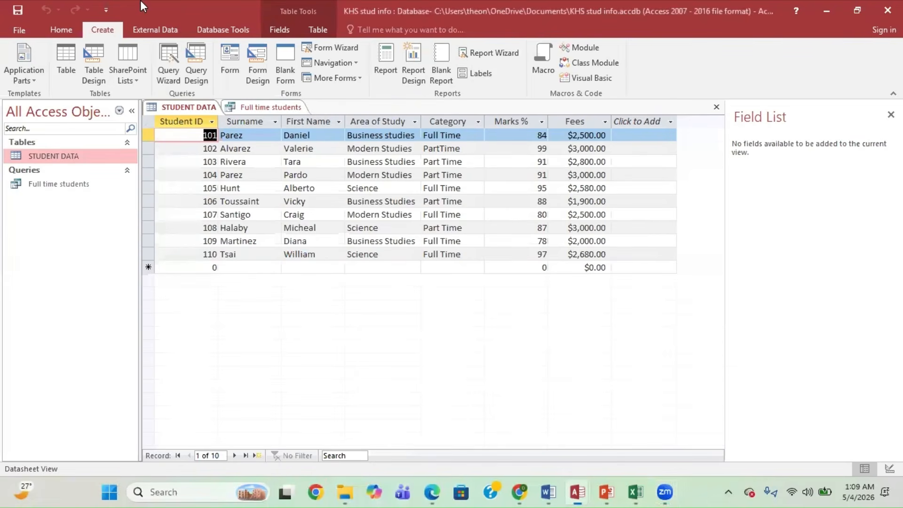
double_click(141, 1)
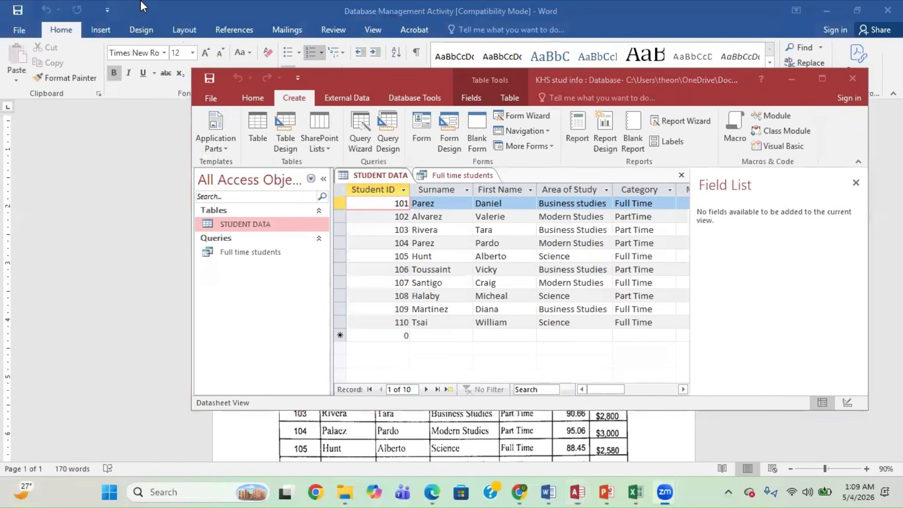
left_click(822, 78)
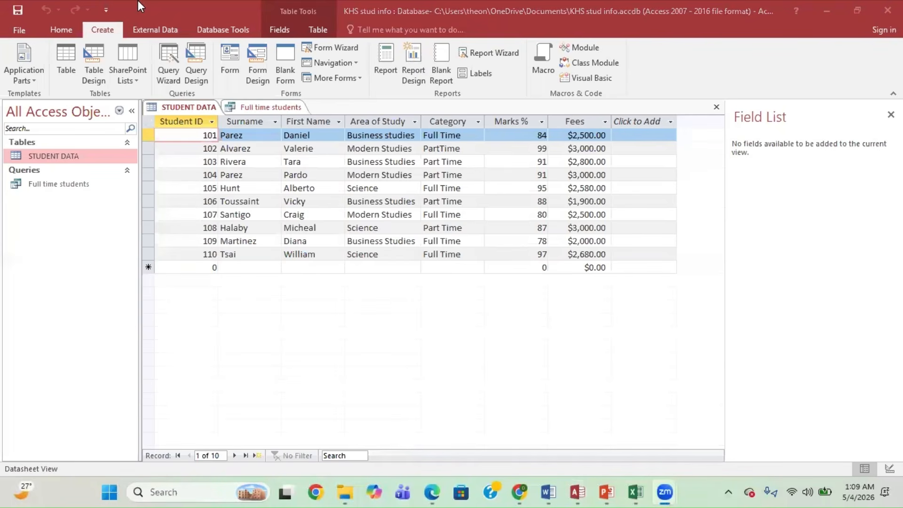
left_click(857, 19)
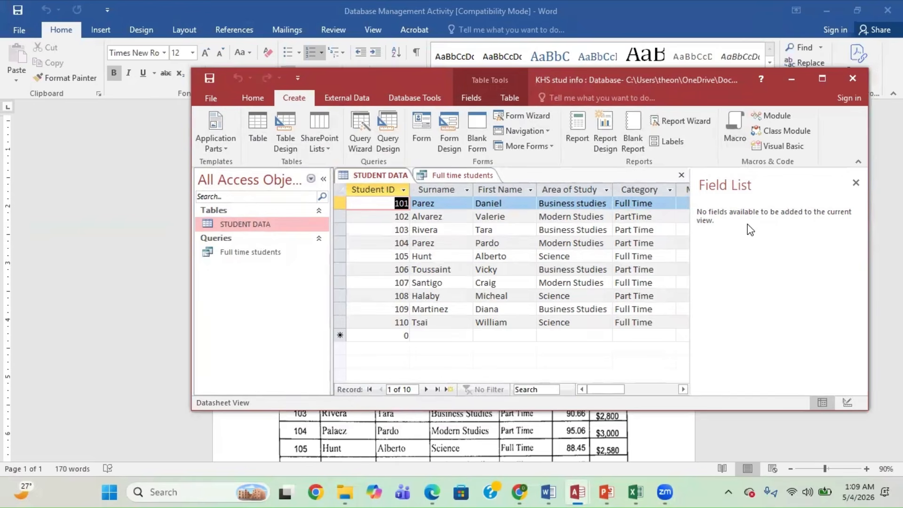
left_click(822, 79)
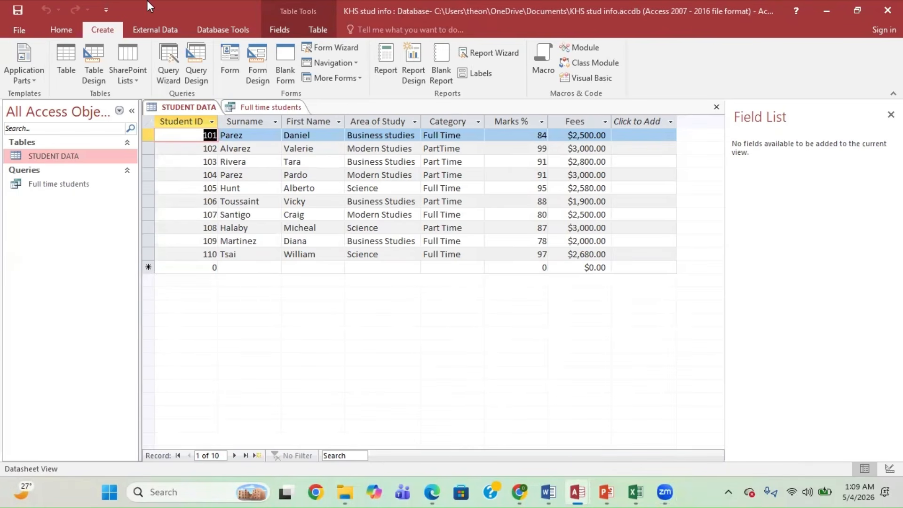
- Start the Report Wizard on the STUDENT DATA table and add the Student ID and First Name fields
left_click(261, 148)
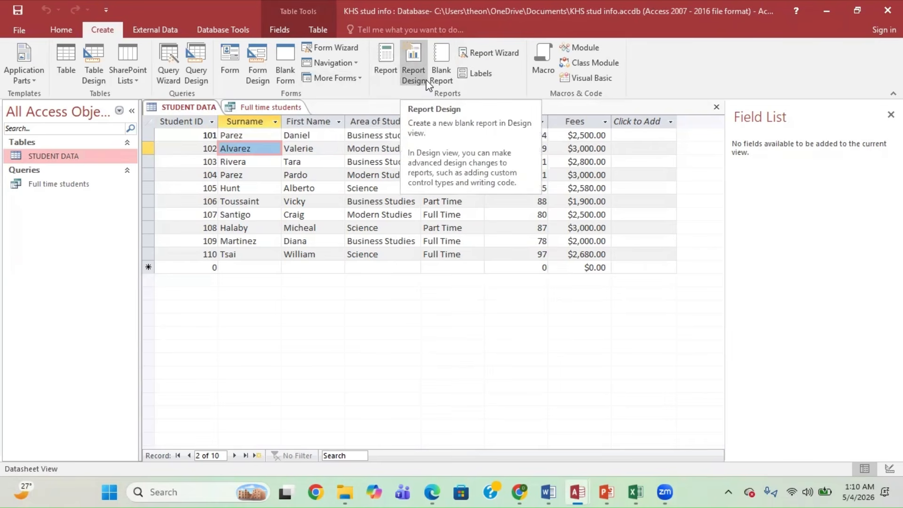
left_click(487, 54)
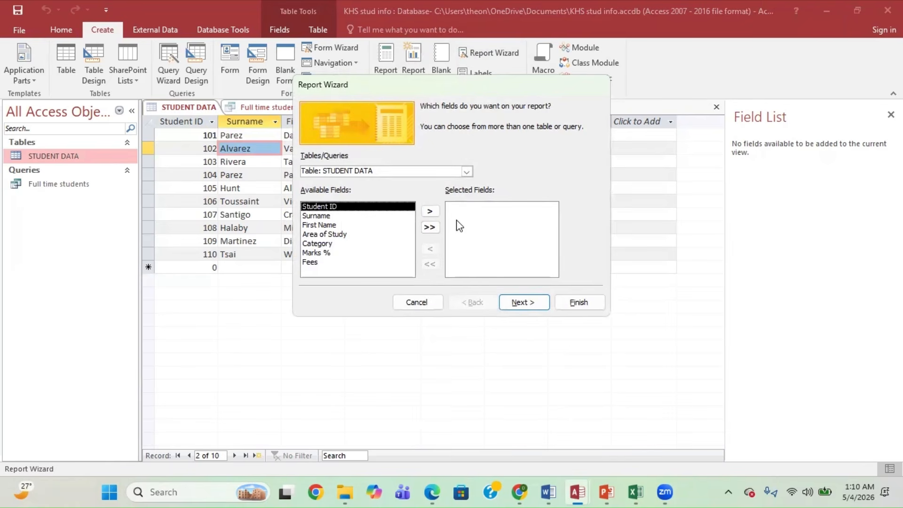
left_click(430, 212)
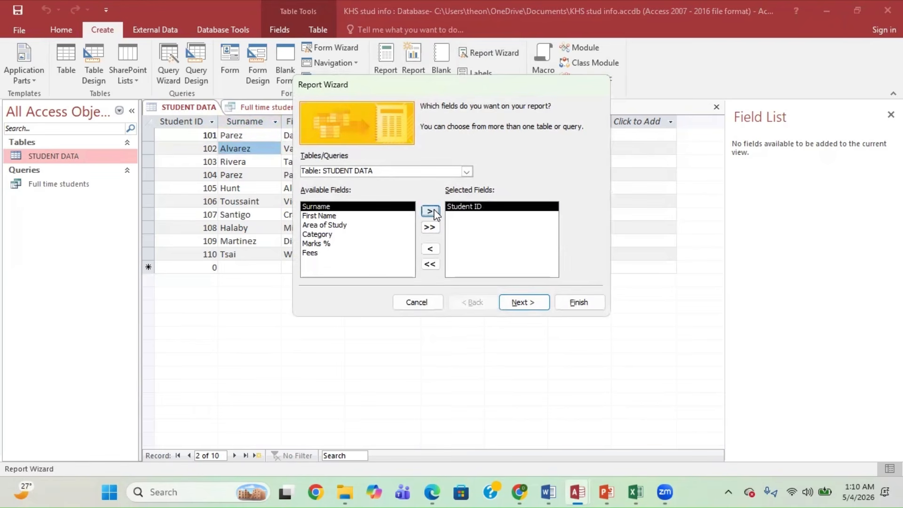
left_click(377, 215)
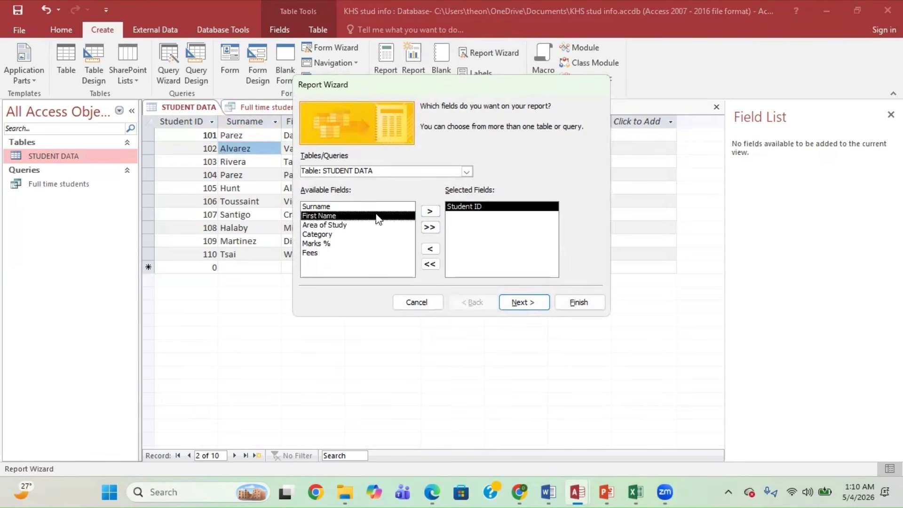
left_click(429, 210)
left_click(411, 210)
left_click(412, 215)
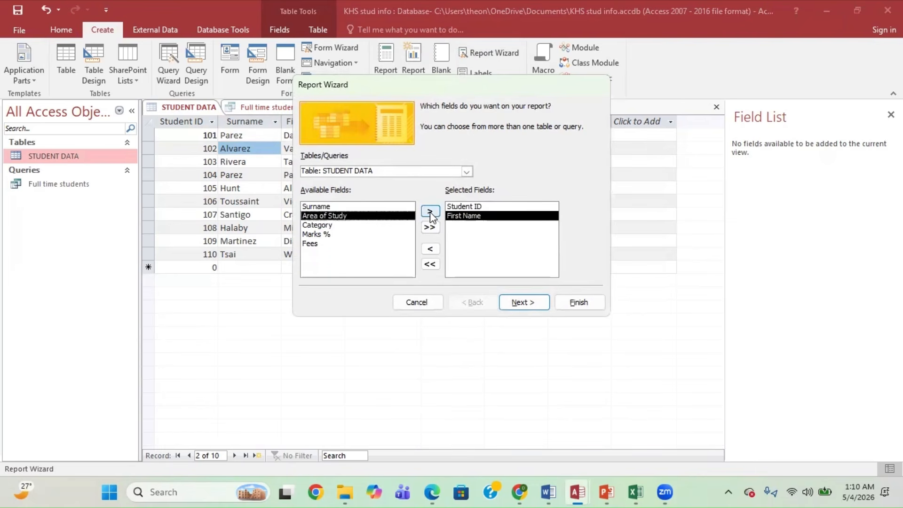
- Add the Surname and Marks % fields to the report, leaving Area of Study out
left_click(430, 211)
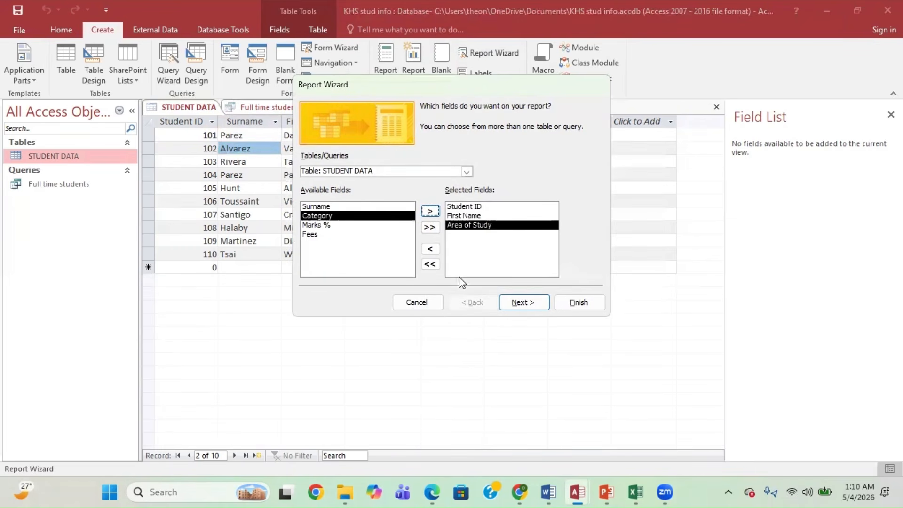
left_click(436, 245)
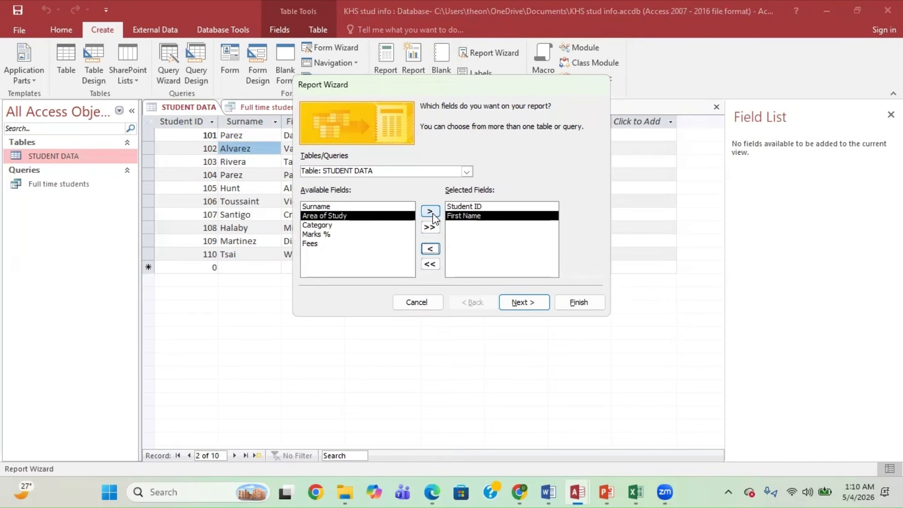
left_click(359, 207)
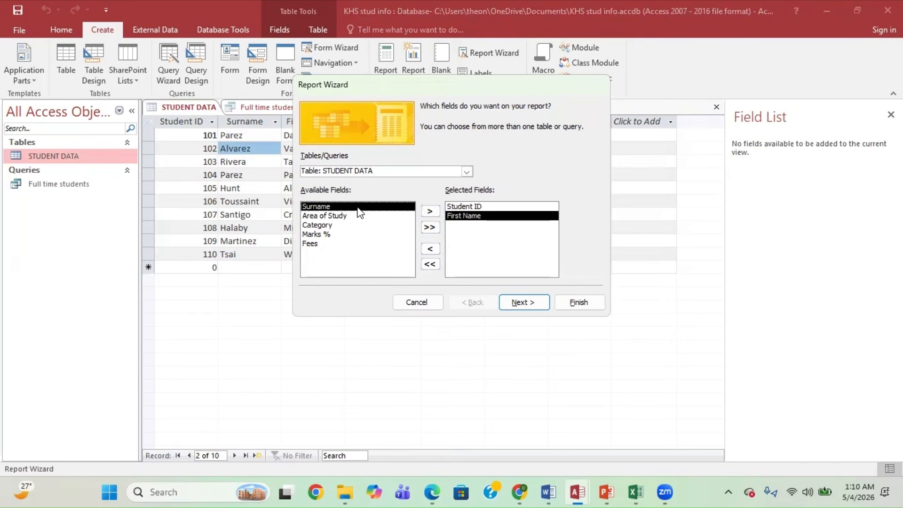
left_click(425, 214)
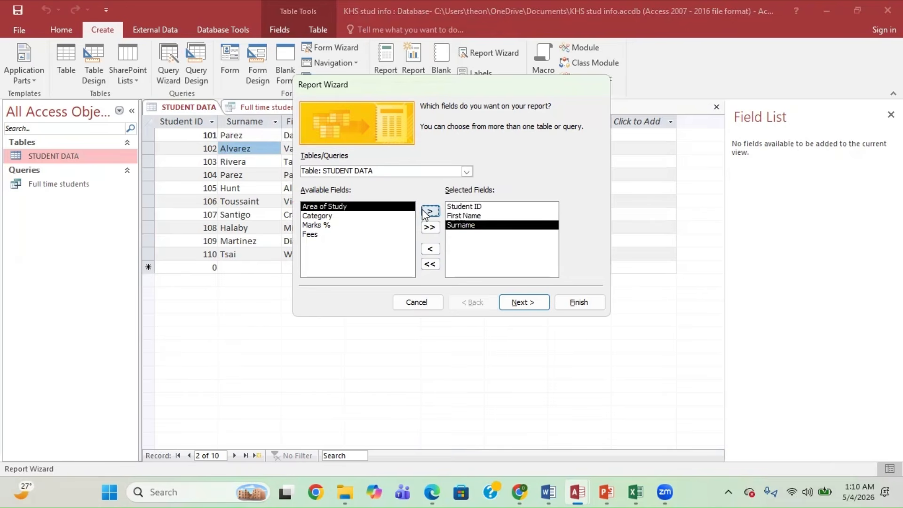
left_click(325, 234)
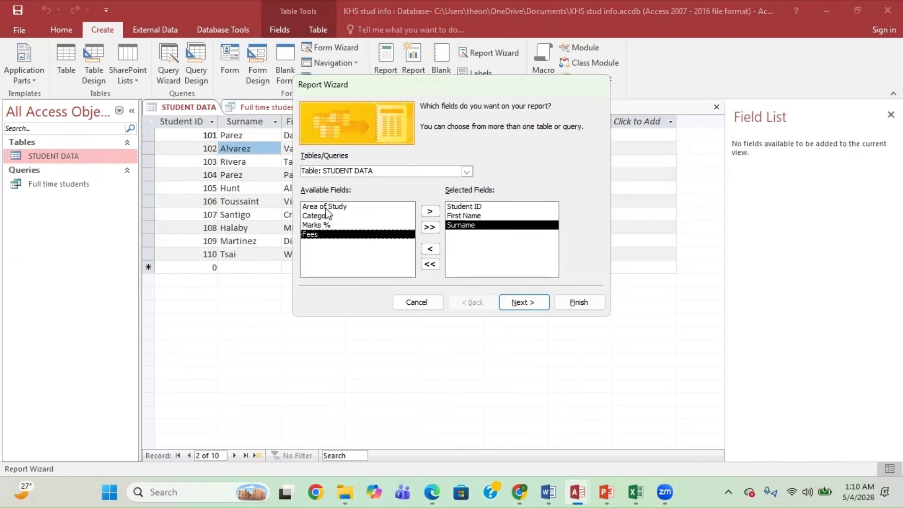
left_click(325, 226)
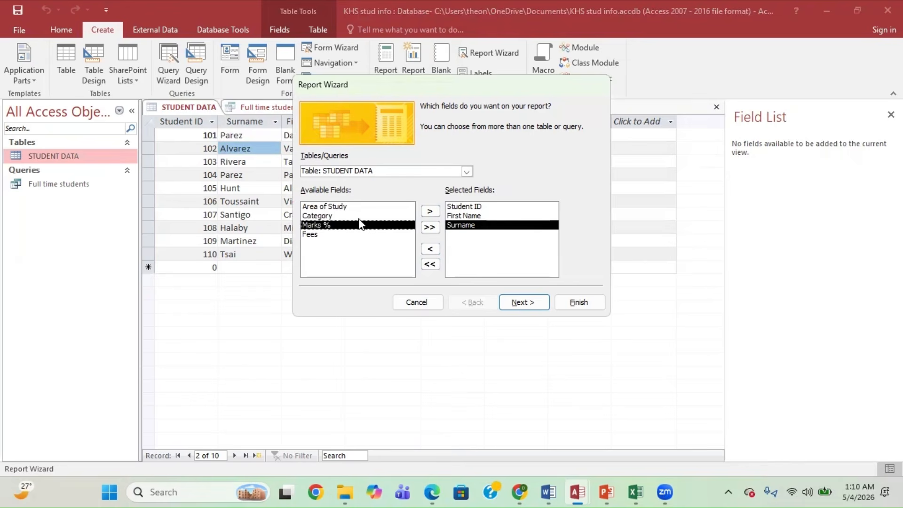
left_click(429, 211)
- Keep the report without grouping or sorting, with a tabular layout and portrait orientation
left_click(534, 302)
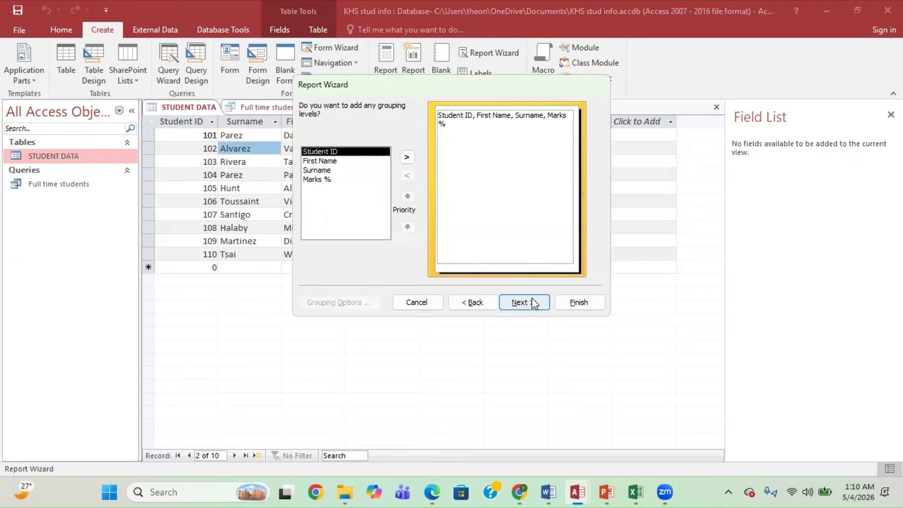
left_click(535, 303)
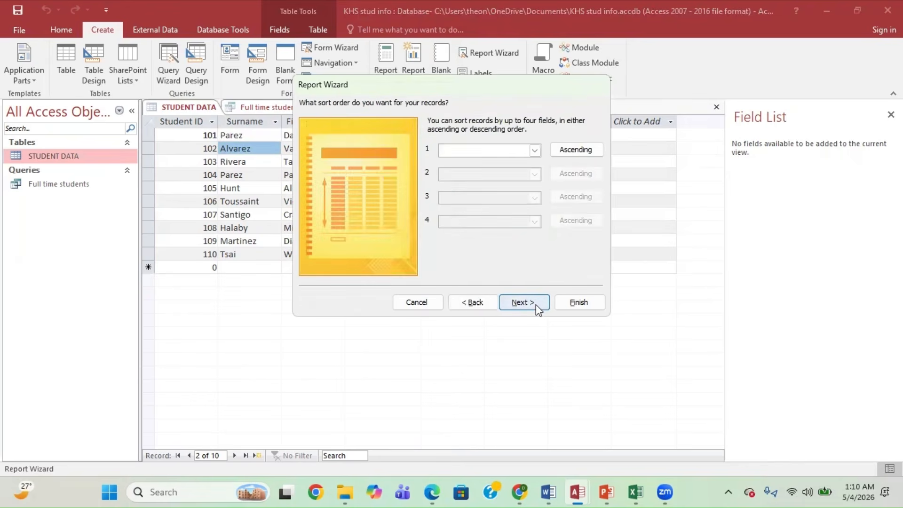
left_click(535, 304)
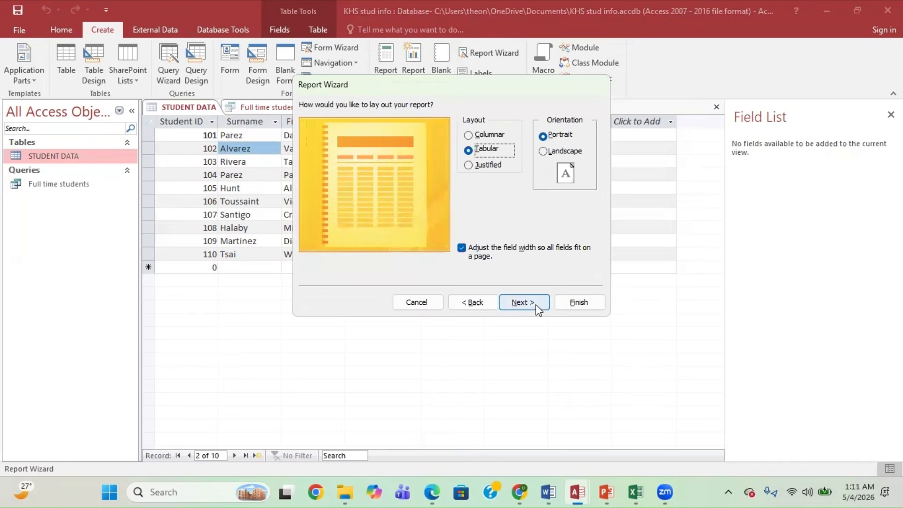
left_click(536, 304)
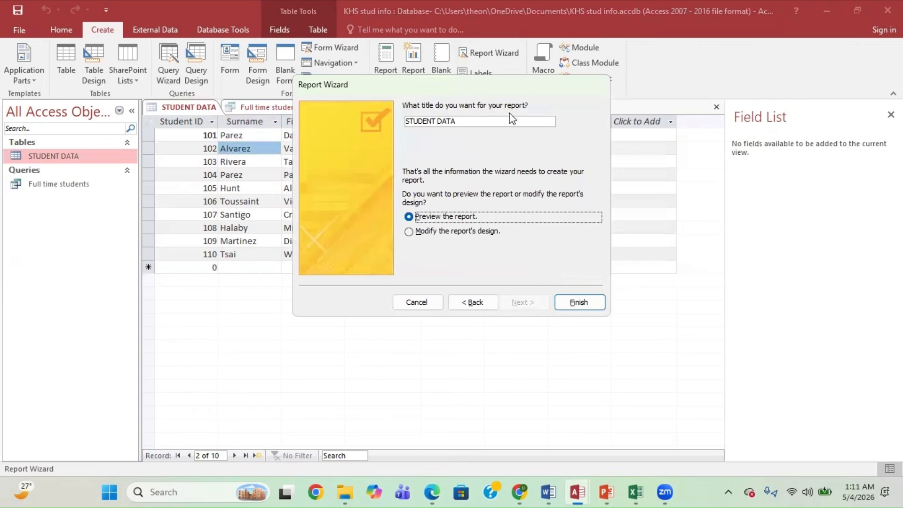
- Title the report "student marks" and finish the wizard with the option to preview the report
left_click(476, 125)
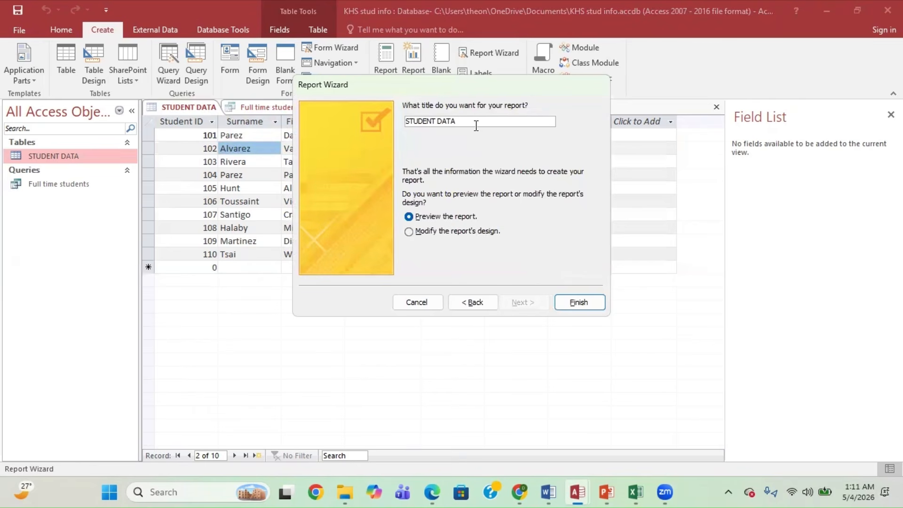
key("BackSpace")
key("BackSpace")
key("BackSpace")
key("BackSpace")
key("BackSpace")
key("BackSpace")
key("BackSpace")
key("BackSpace")
key("BackSpace")
left_click(582, 302)
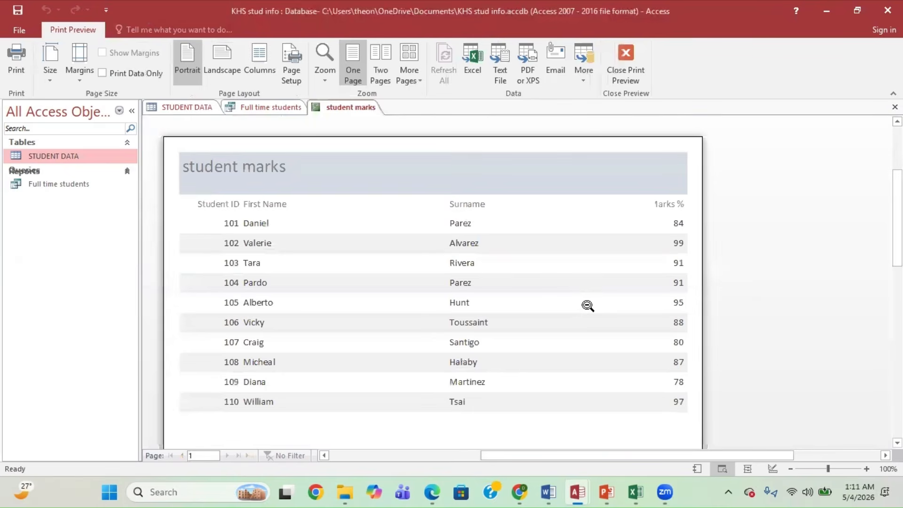
- Close the print preview and widen the Marks % heading and its detail field leftward in Design View so the text fits
mouse_move(897, 218)
left_mouse_down()
mouse_move(898, 363)
mouse_move(898, 187)
mouse_move(898, 224)
left_mouse_up()
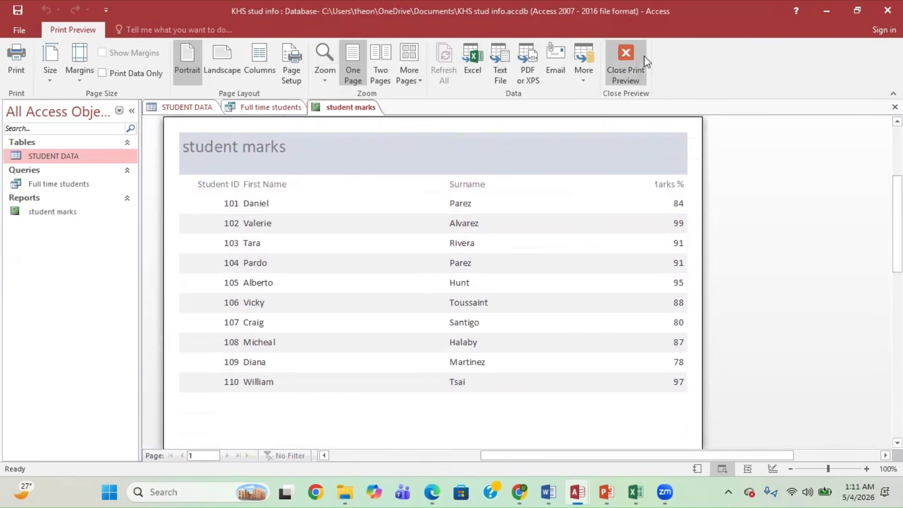
left_click(625, 64)
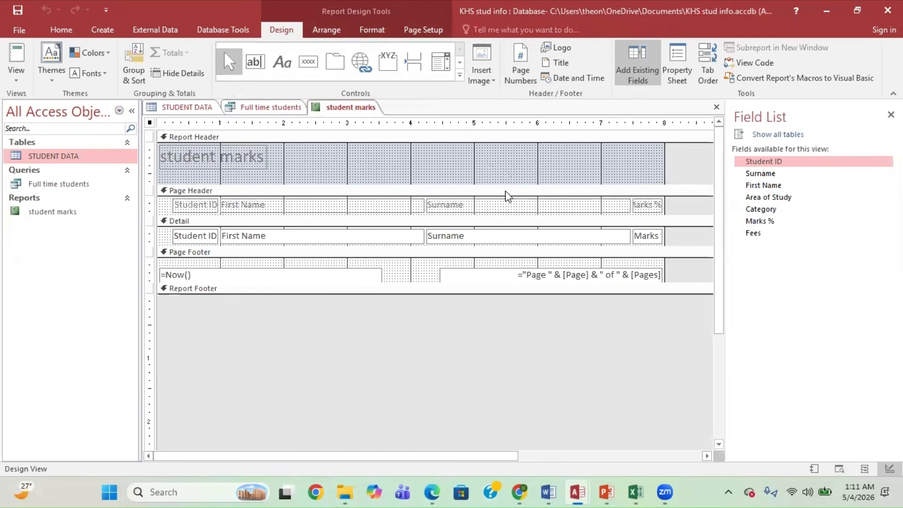
left_click(10, 77)
left_click(11, 78)
left_click(650, 210)
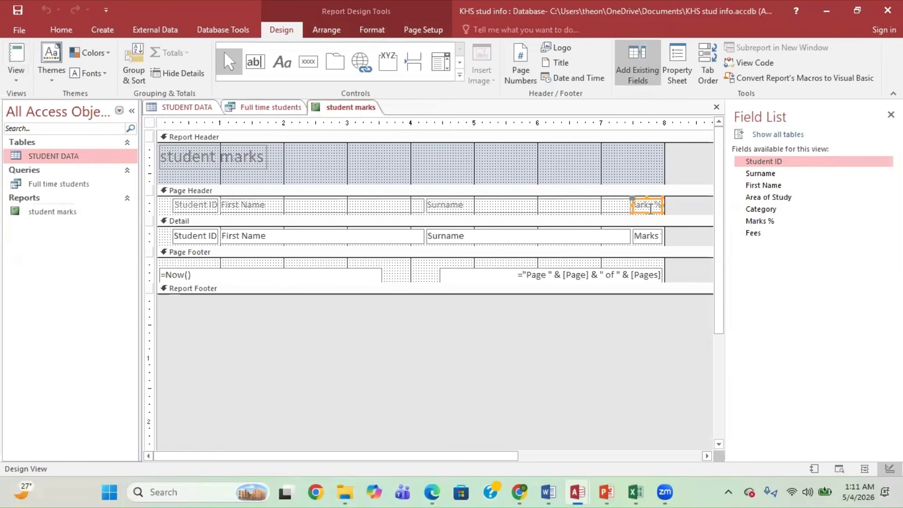
left_click(648, 236, "shift")
left_click(632, 204)
left_click_drag(632, 205, 627, 205)
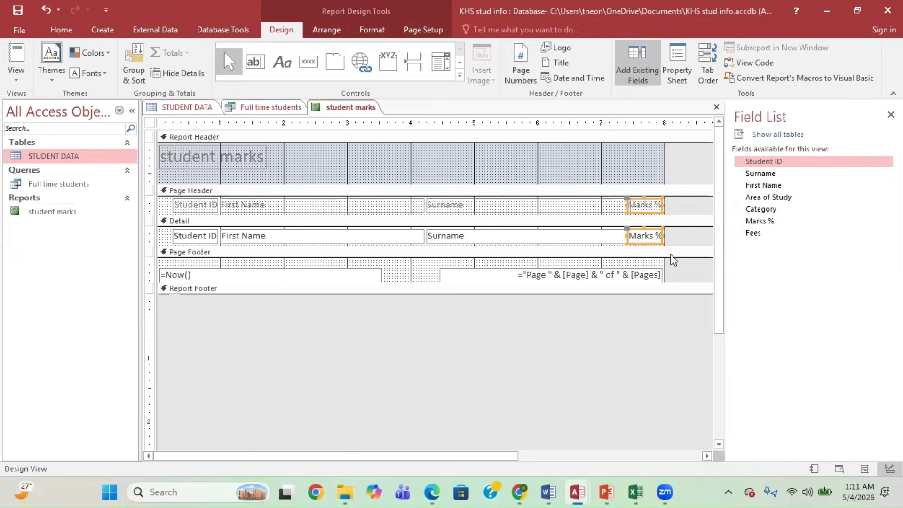
left_click(626, 322)
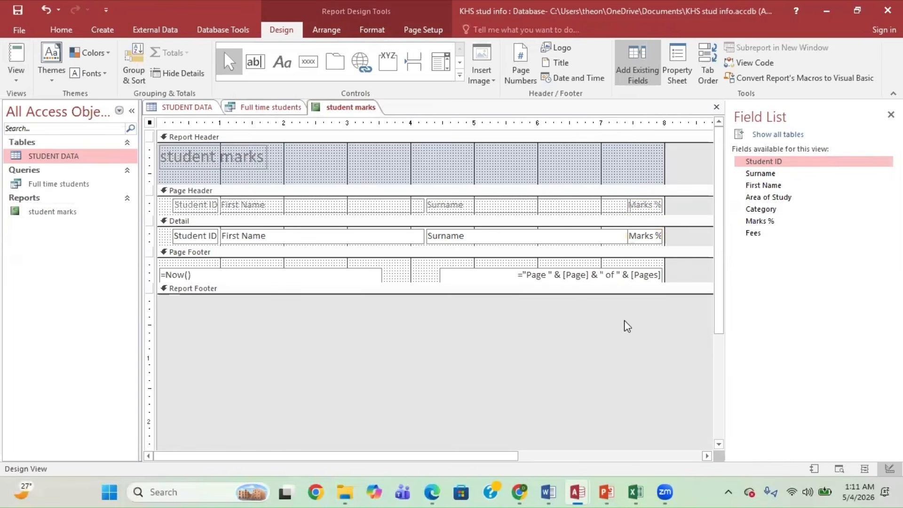
- Narrow the Surname heading slightly at its right edge beside Marks %, and show the report in Report View
left_click(602, 210)
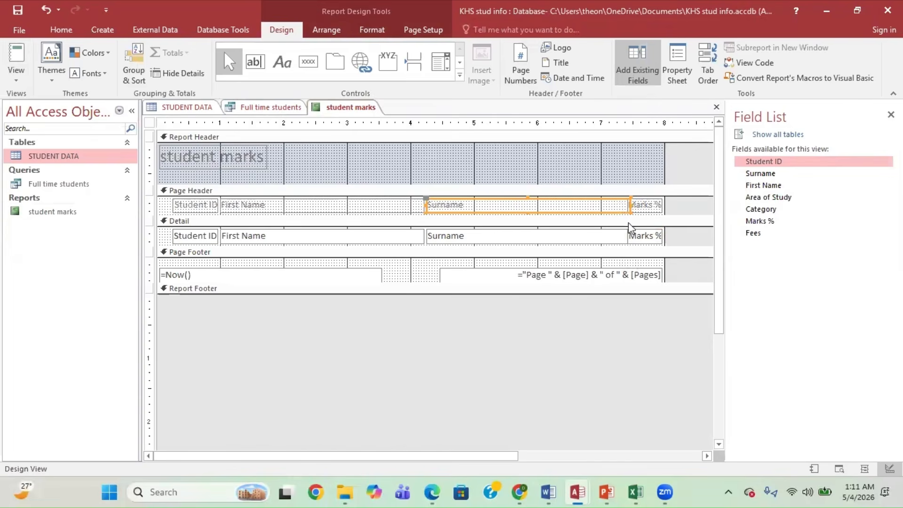
left_click_drag(630, 204, 624, 205)
left_click(659, 205)
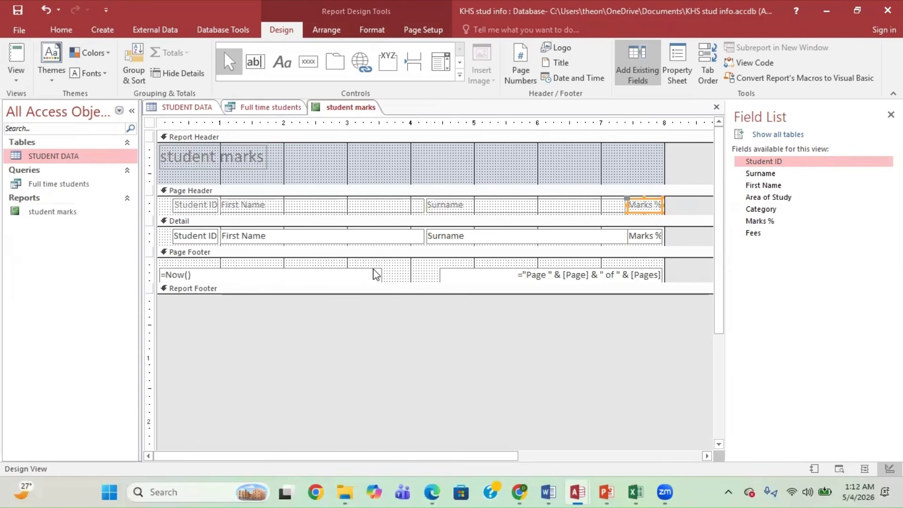
left_click(19, 77)
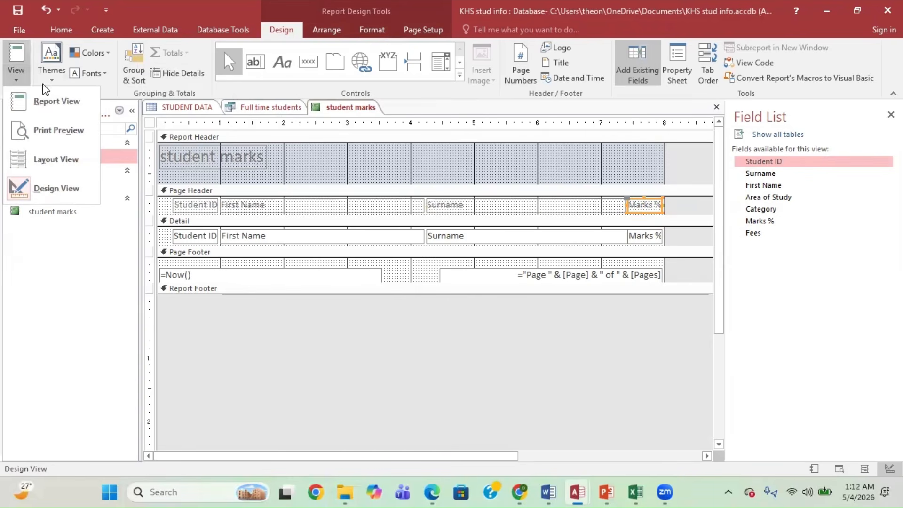
left_click(52, 109)
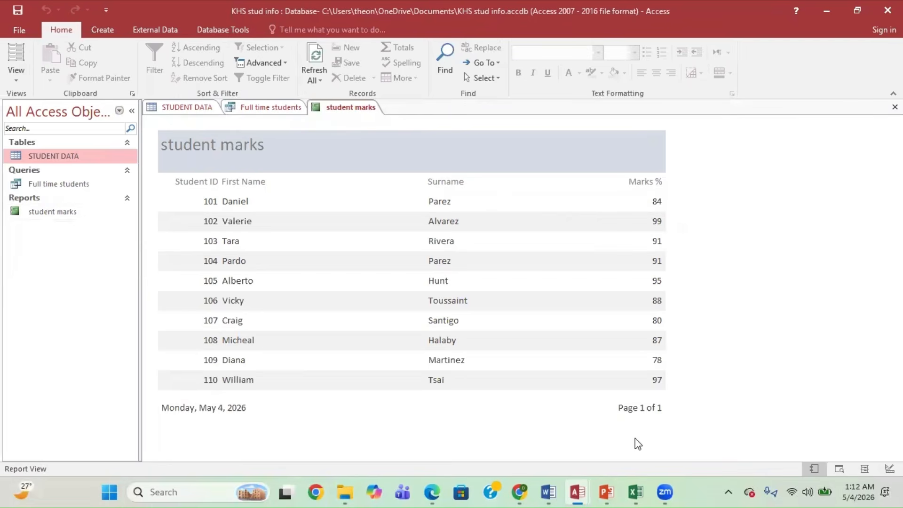
mouse_move(587, 489)
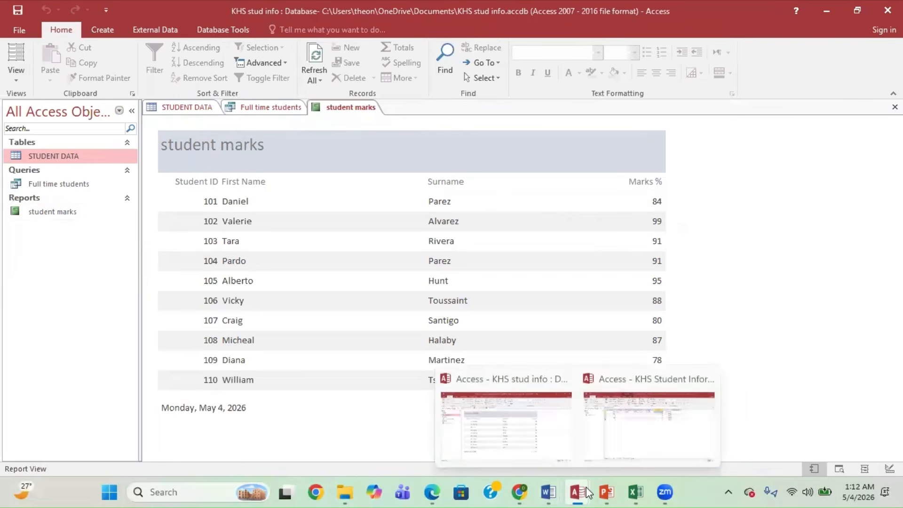
left_click(111, 29)
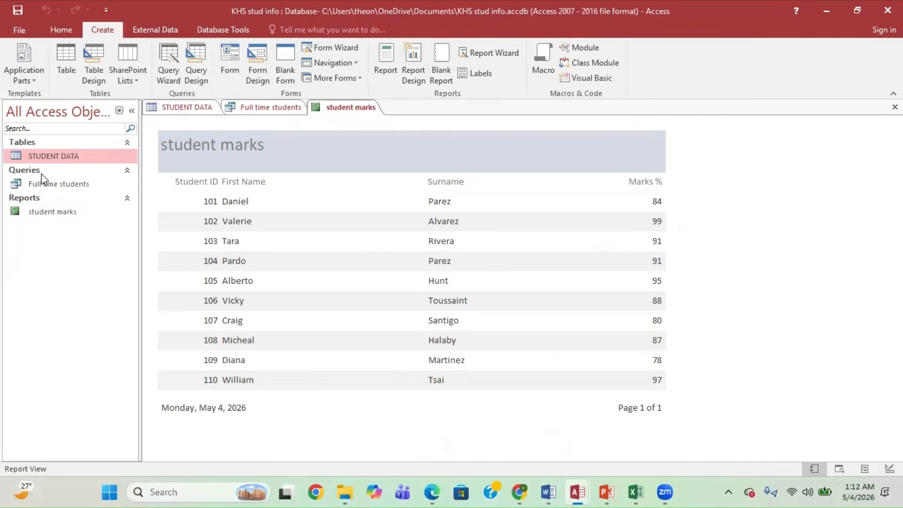
double_click(45, 160)
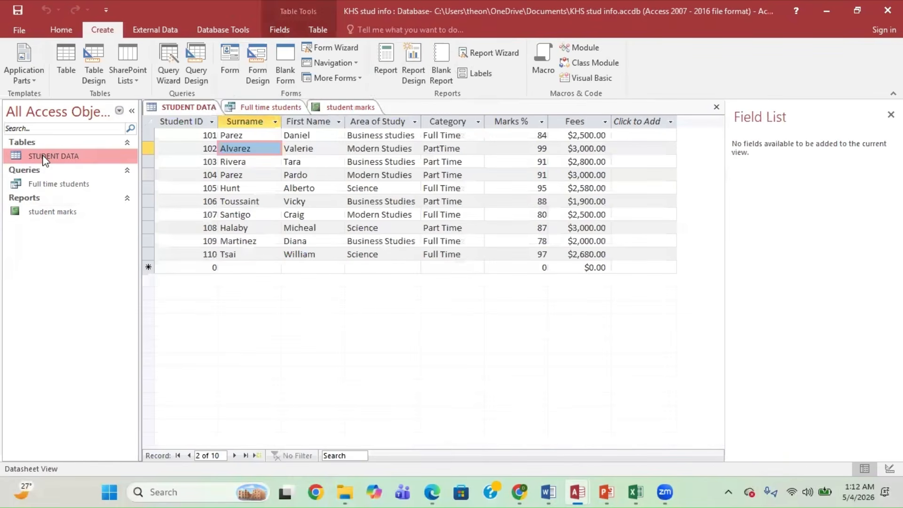
left_click(484, 53)
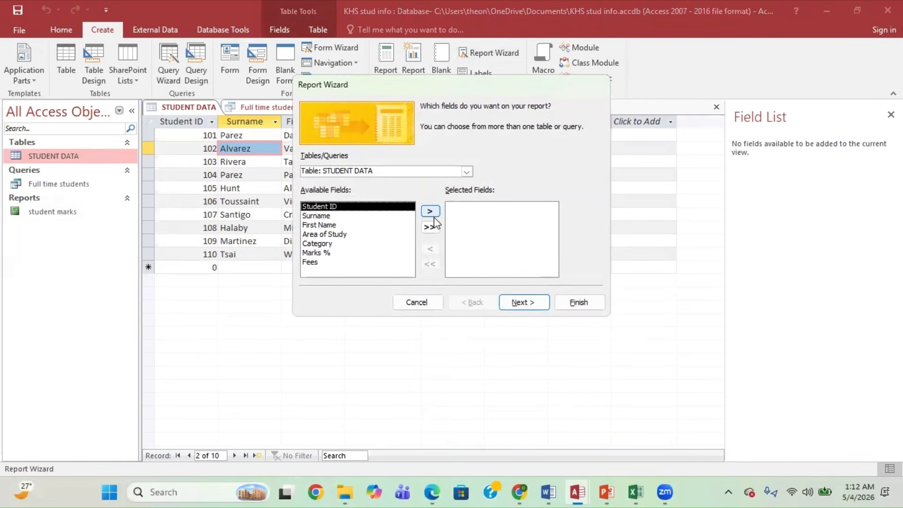
left_click(430, 211)
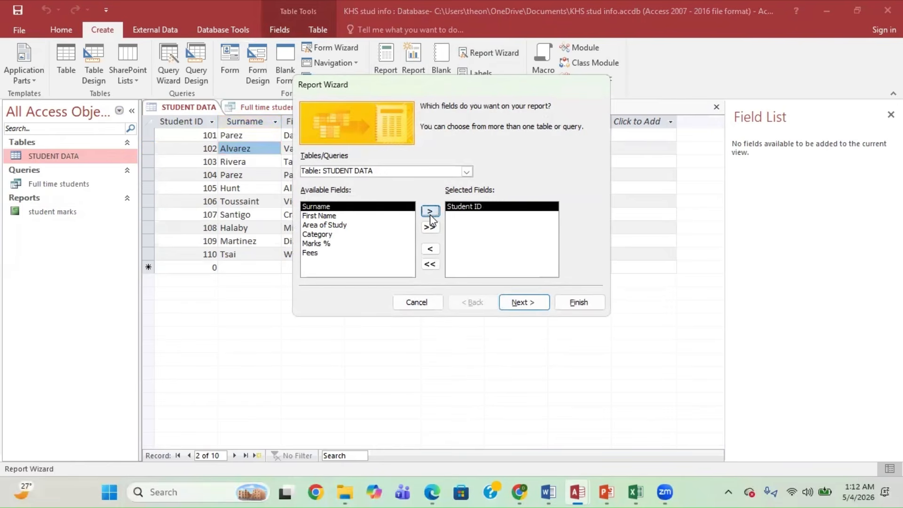
left_click(430, 212)
left_click(430, 212)
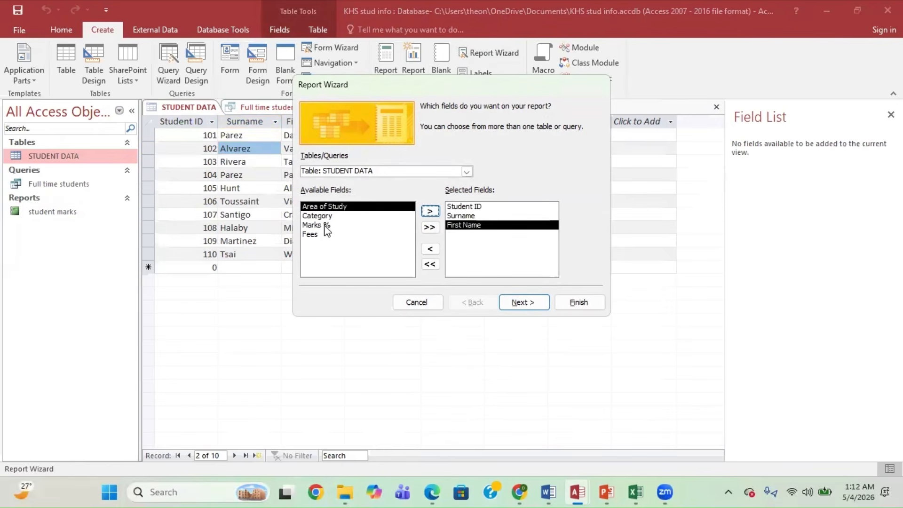
left_click(325, 226)
left_click(429, 213)
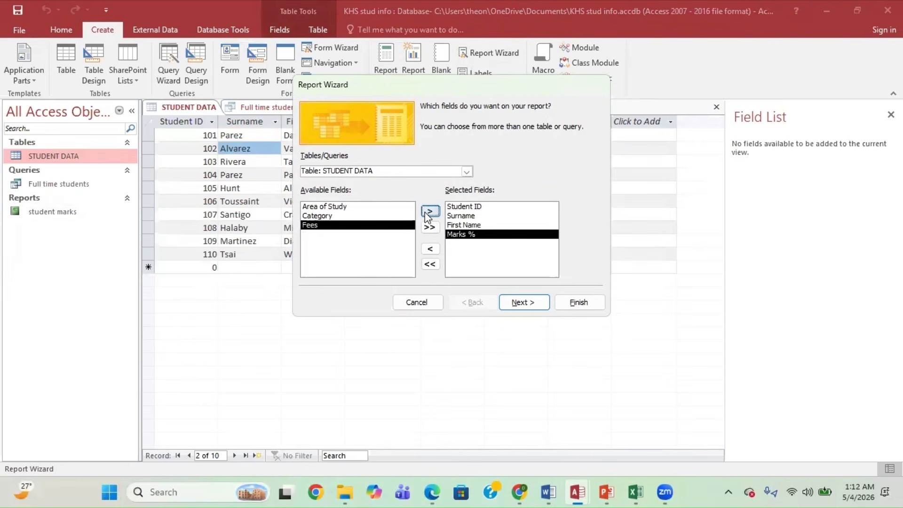
left_click(430, 249)
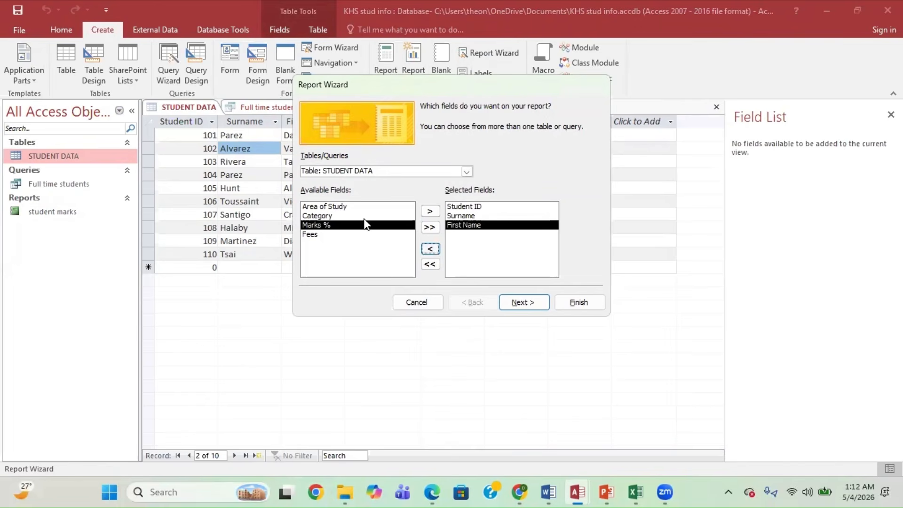
left_click(426, 210)
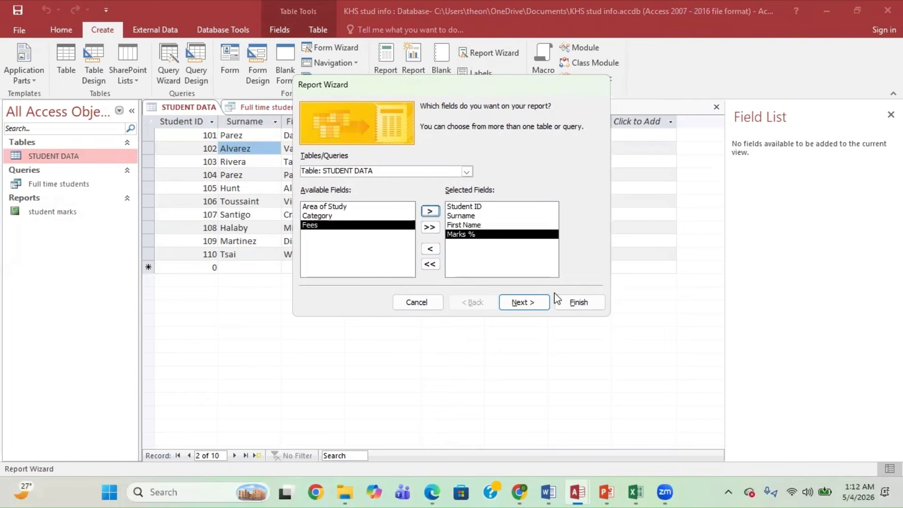
left_click(538, 305)
left_click(523, 303)
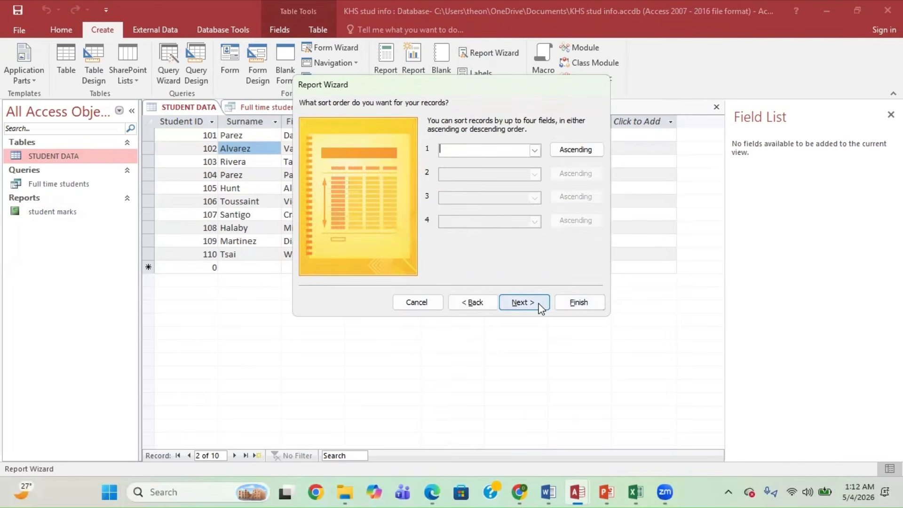
left_click(523, 302)
left_click(540, 305)
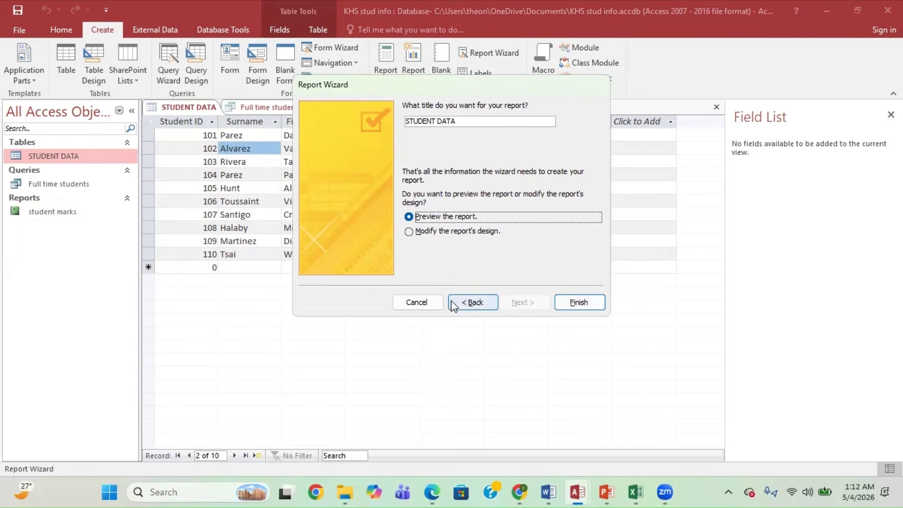
left_click(438, 303)
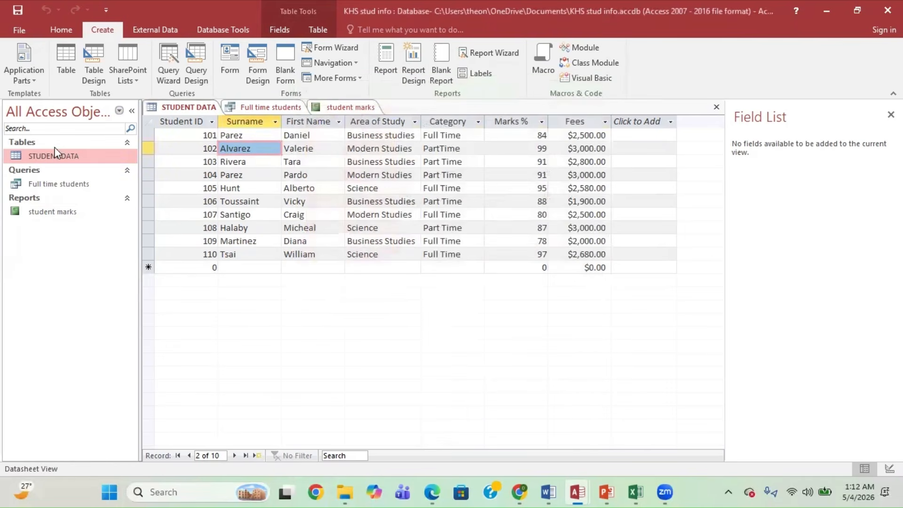
- Reopen the student marks report, then switch to the Database Management Activity document in Word to read the next task
double_click(32, 211)
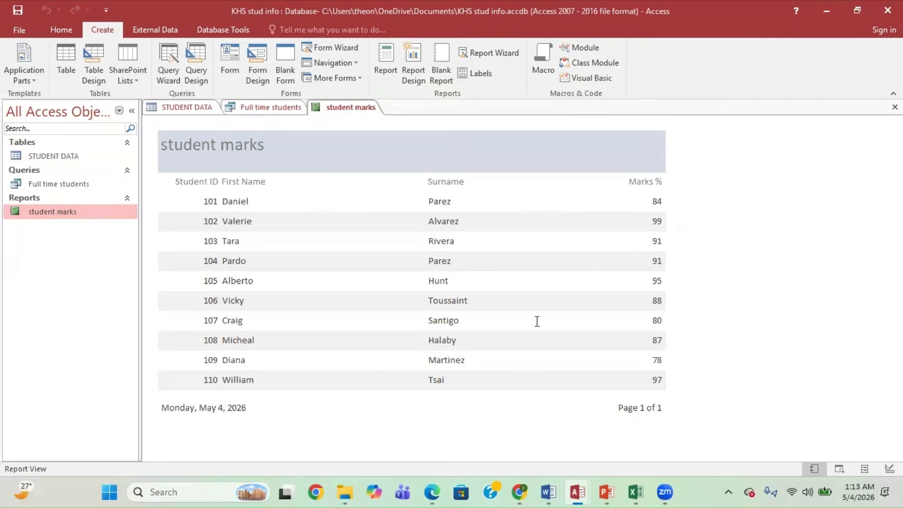
mouse_move(549, 492)
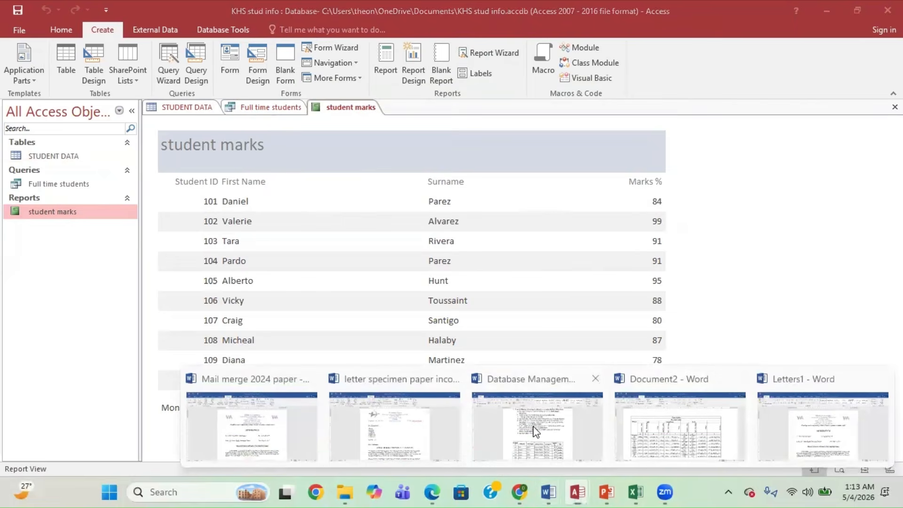
left_click(557, 431)
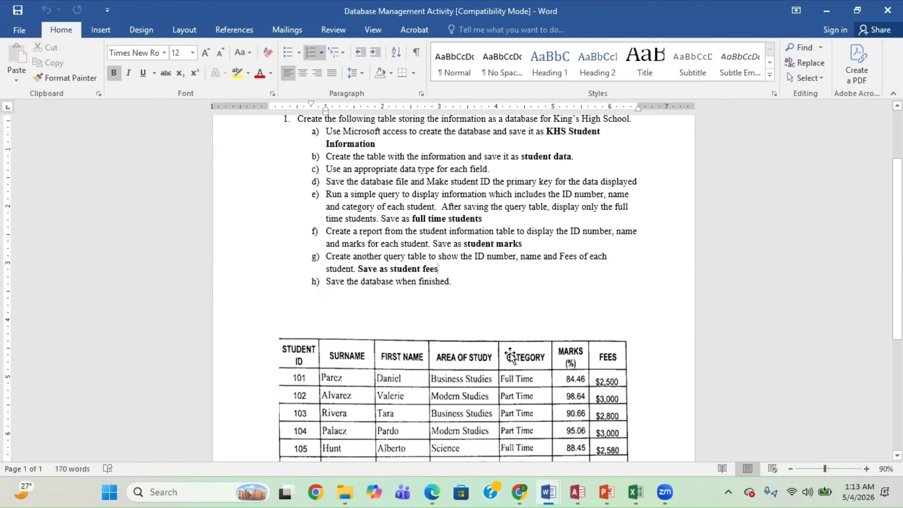
- Switch back to the KHS stud info database in Access and start the Simple Query Wizard on the STUDENT DATA table
mouse_move(545, 492)
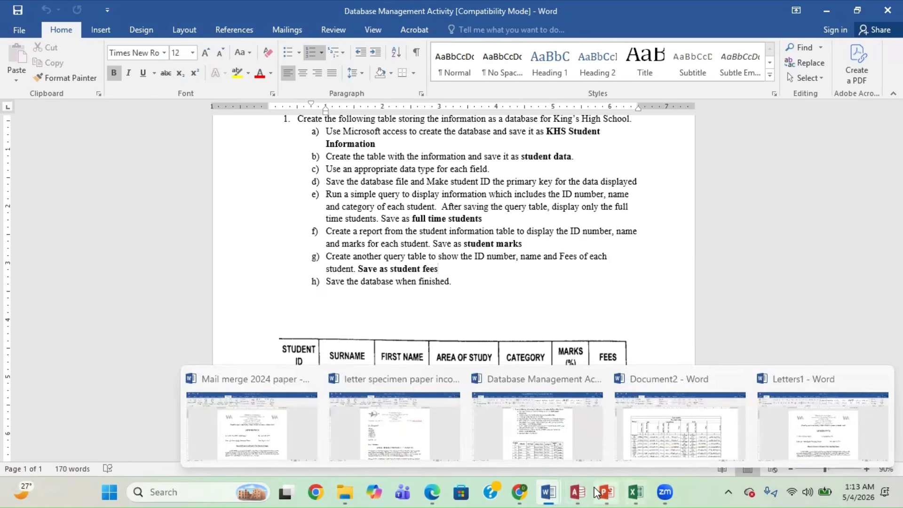
mouse_move(582, 492)
left_click(534, 436)
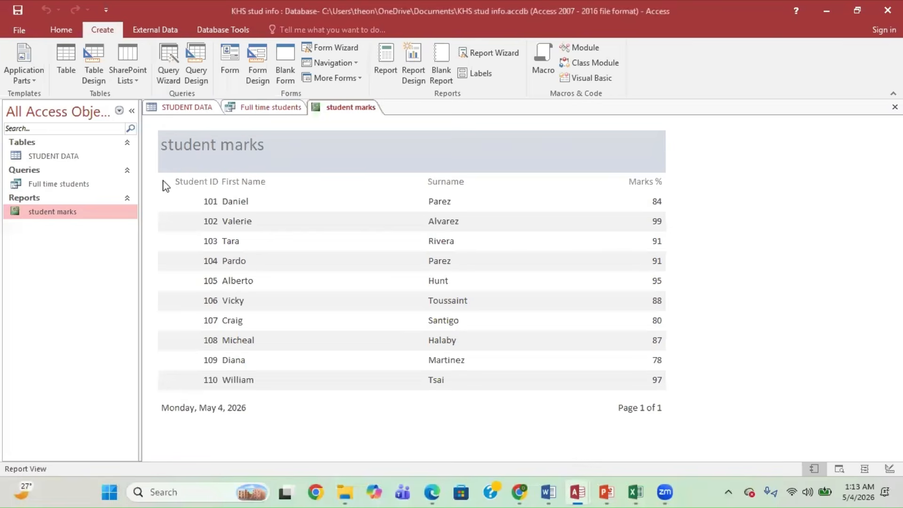
double_click(74, 160)
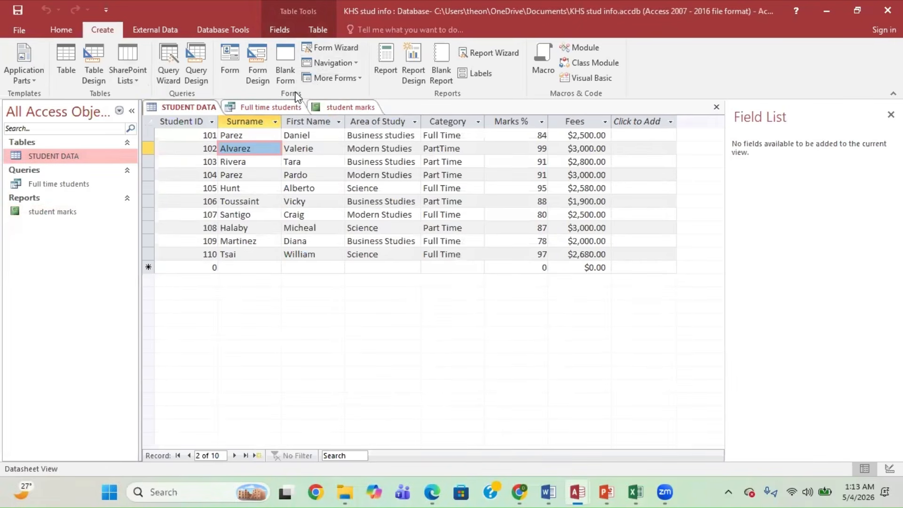
left_click(170, 75)
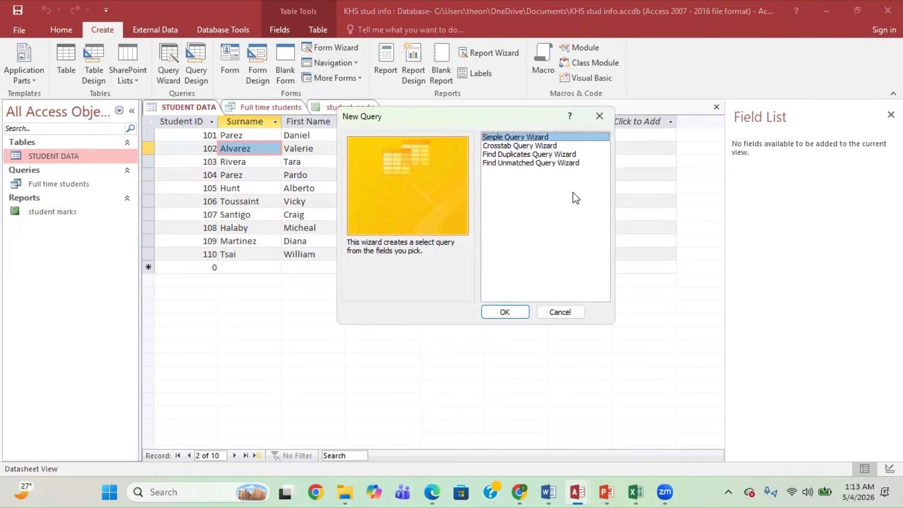
left_click(511, 314)
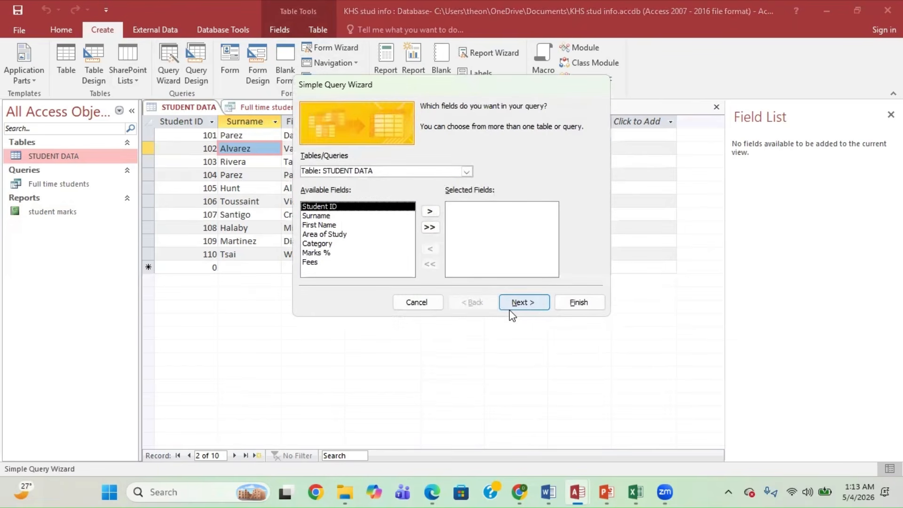
- Add the Student ID, First Name, Surname and Fees fields to the query and continue to the detail or summary choice
left_click(430, 211)
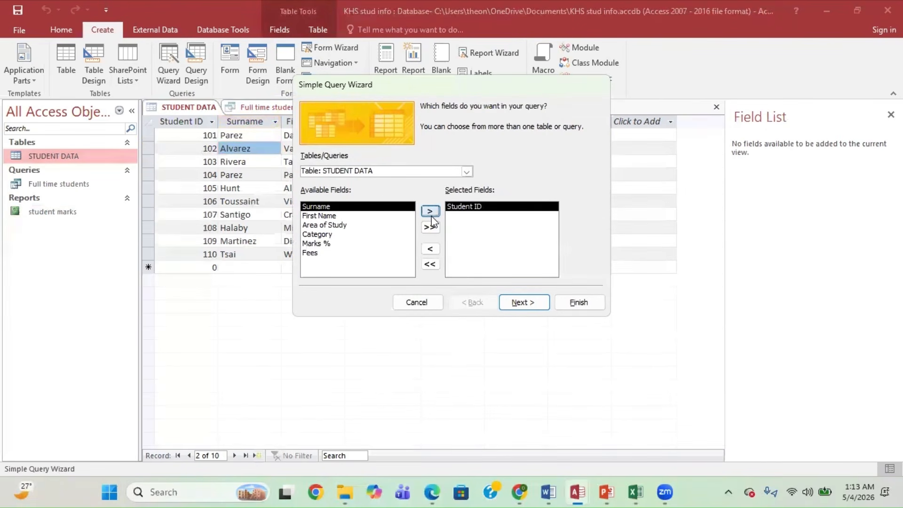
left_click(371, 225)
left_click(367, 215)
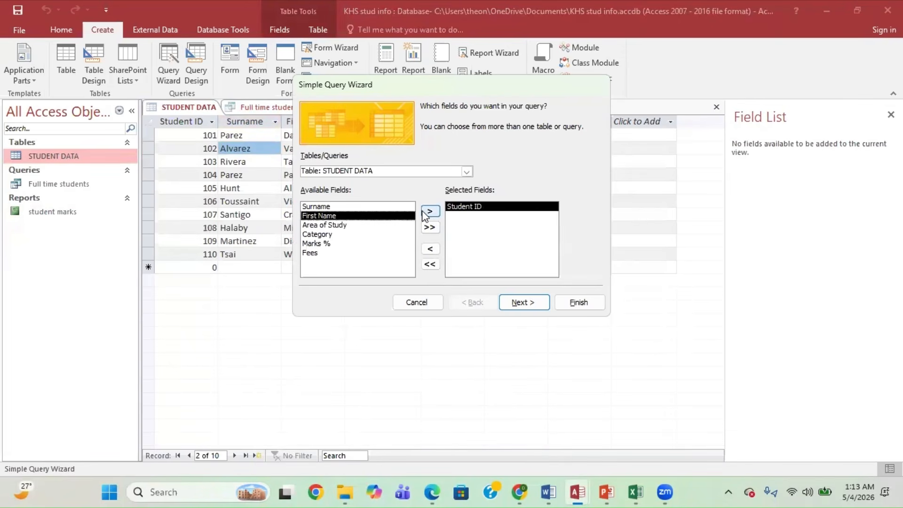
left_click(424, 213)
left_click(357, 206)
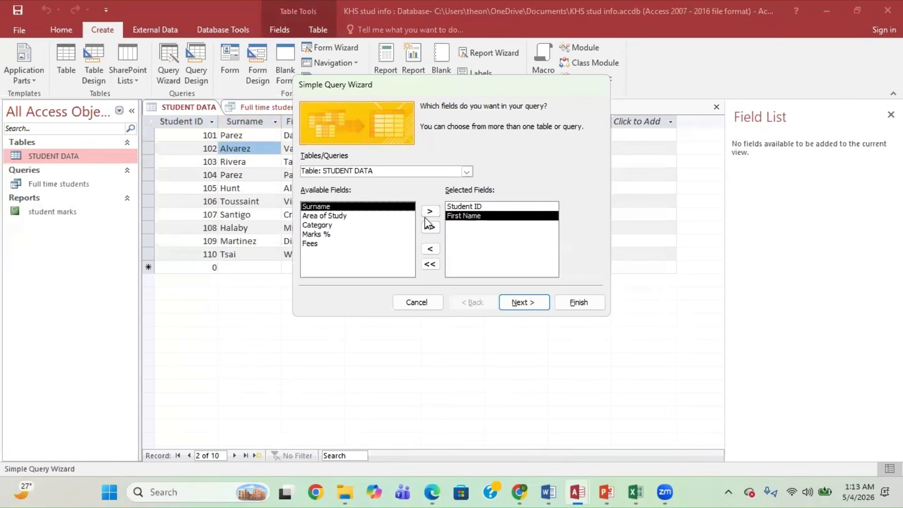
left_click(429, 211)
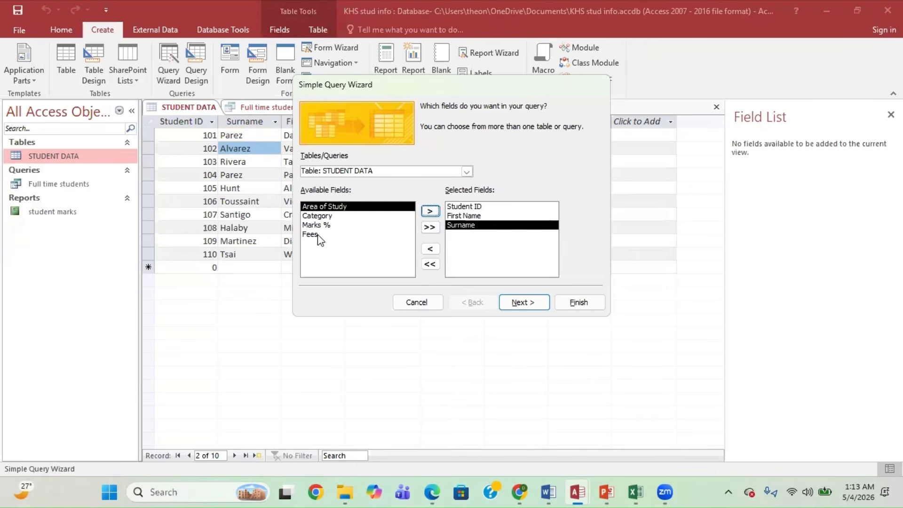
left_click(319, 236)
left_click(429, 212)
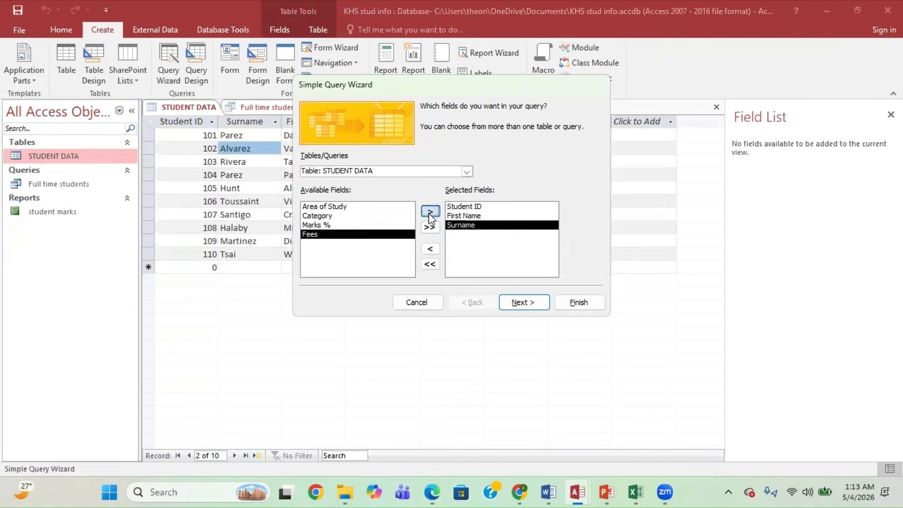
left_click(538, 311)
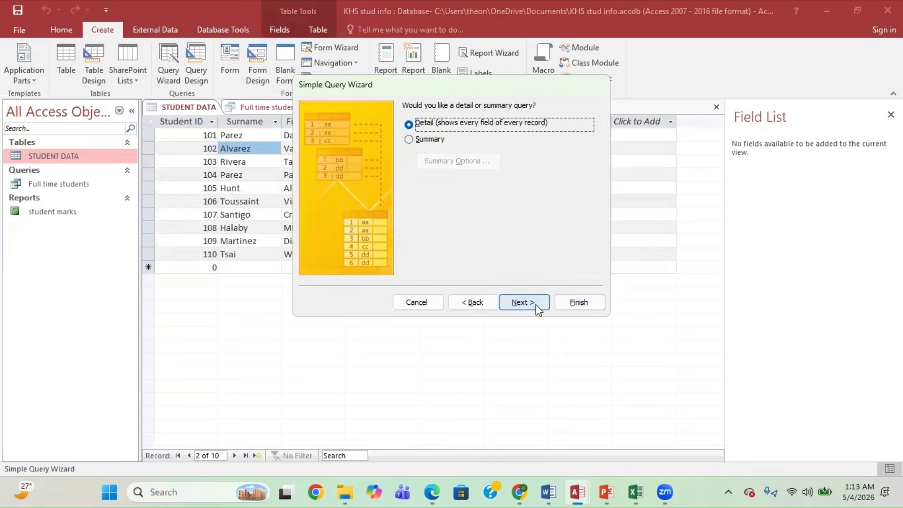
- Keep the query as a detail query, title it student fees, and open it to view its information
left_click(537, 305)
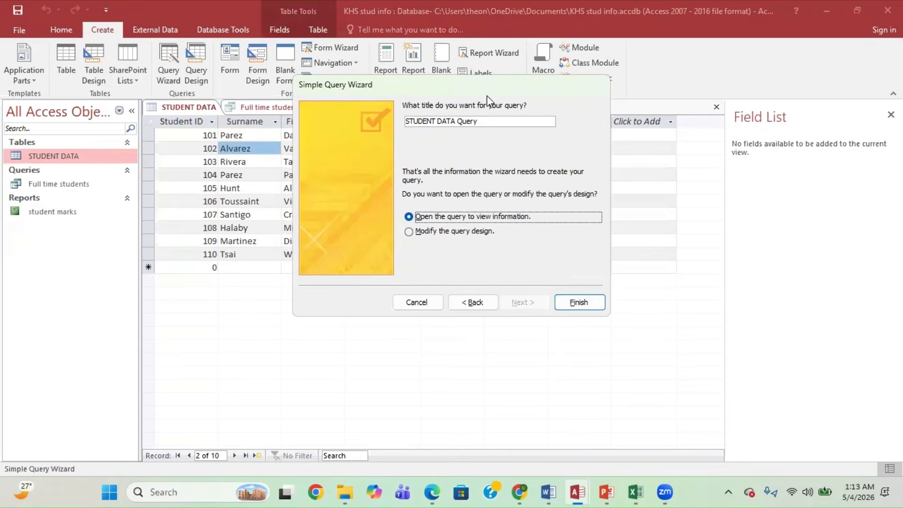
left_click_drag(483, 120, 382, 116)
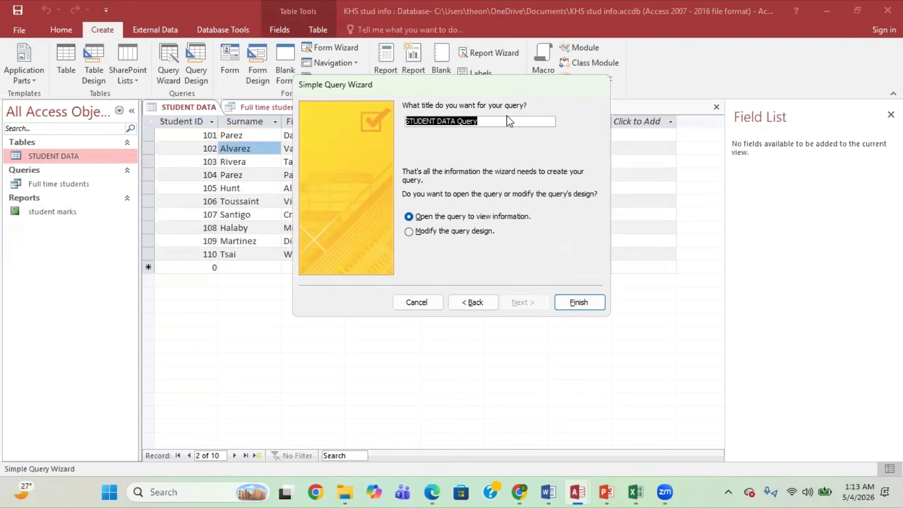
type("st")
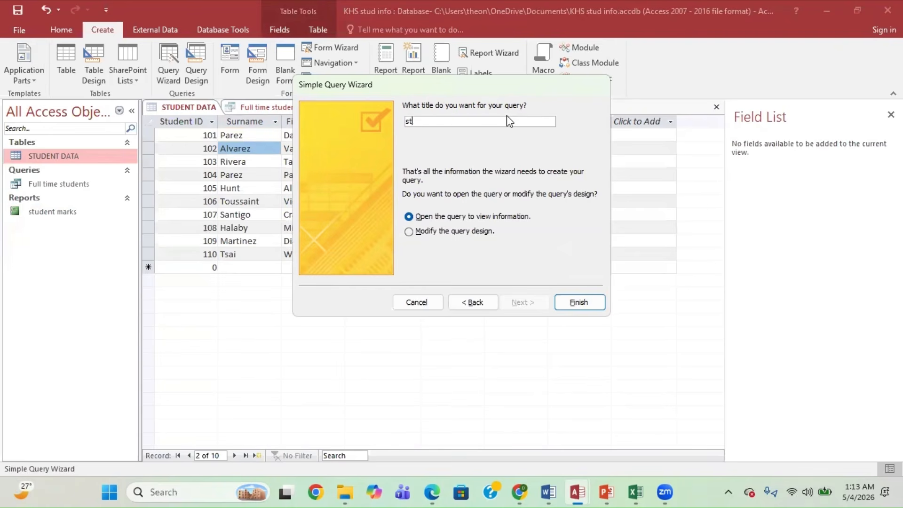
type("udent fees")
left_click(576, 303)
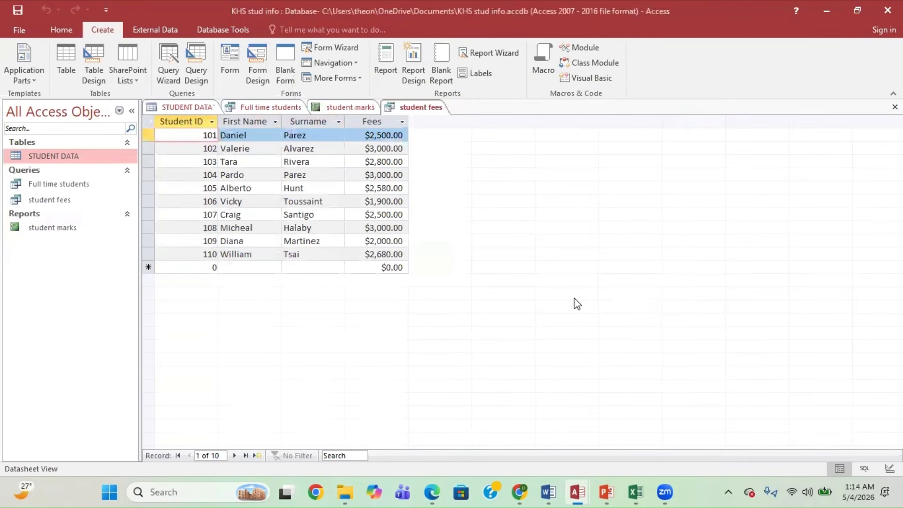
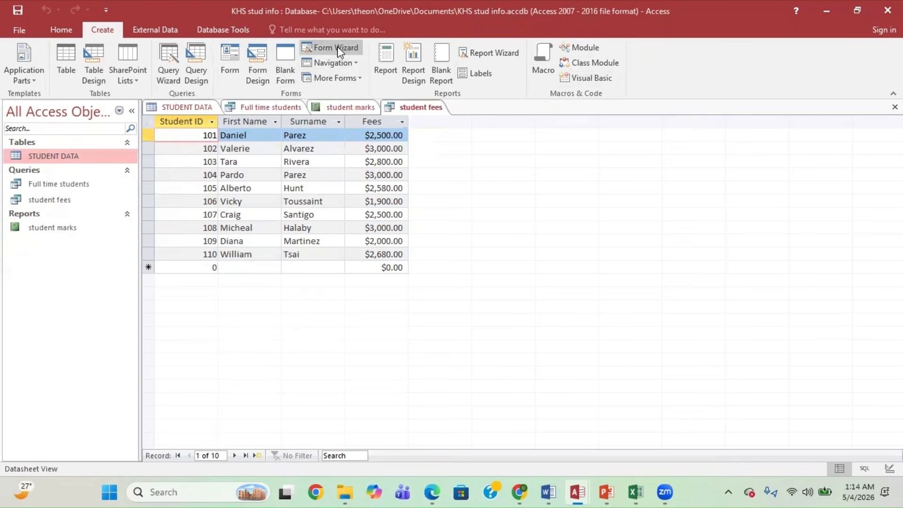
left_click(337, 46)
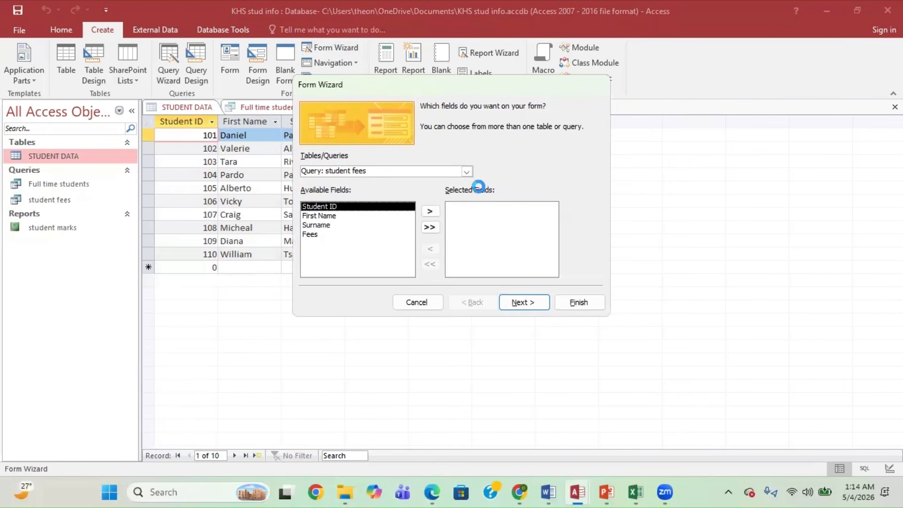
left_click(431, 210)
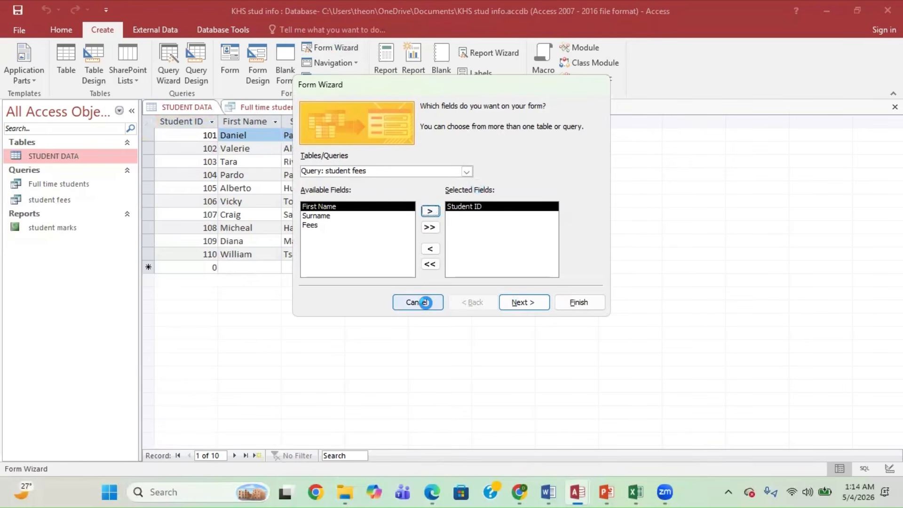
left_click(427, 304)
- Start the Form Wizard on the STUDENT DATA table and add the Student ID, Surname, First Name and Area of Study fields
double_click(45, 159)
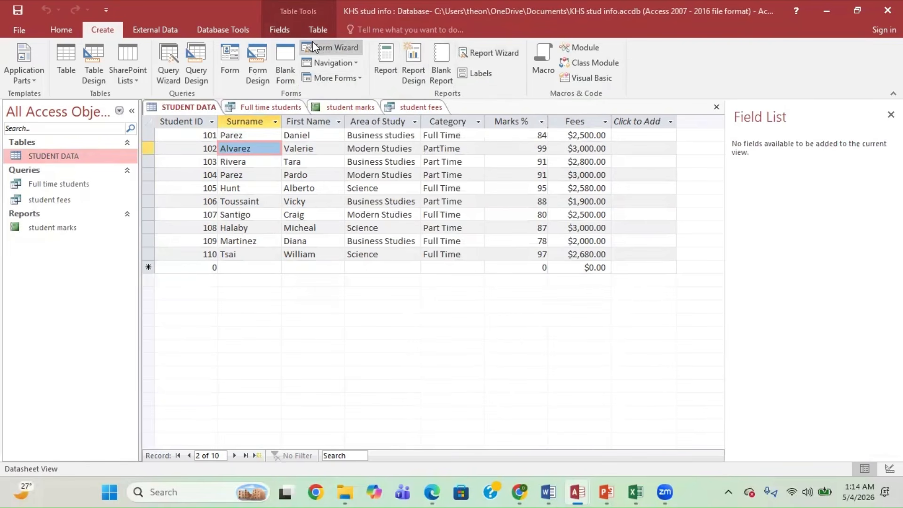
left_click(327, 47)
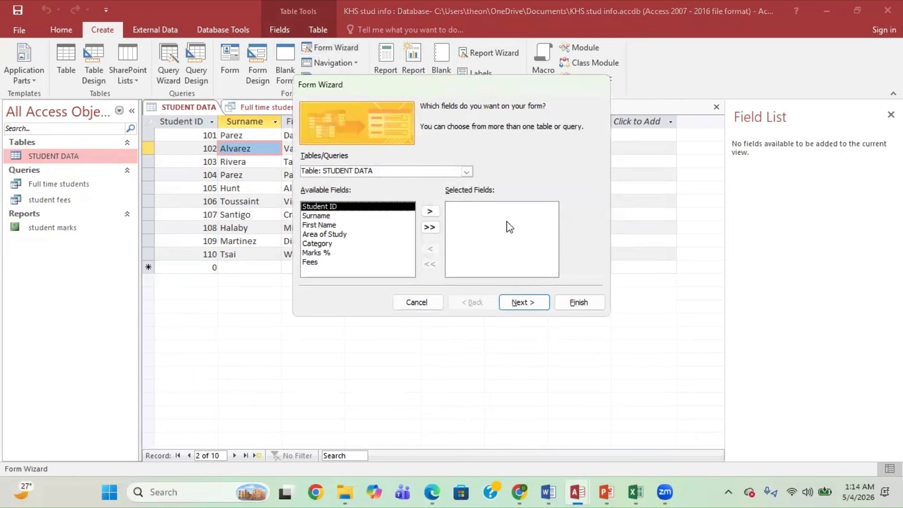
left_click(430, 212)
left_click(430, 212)
left_click(430, 211)
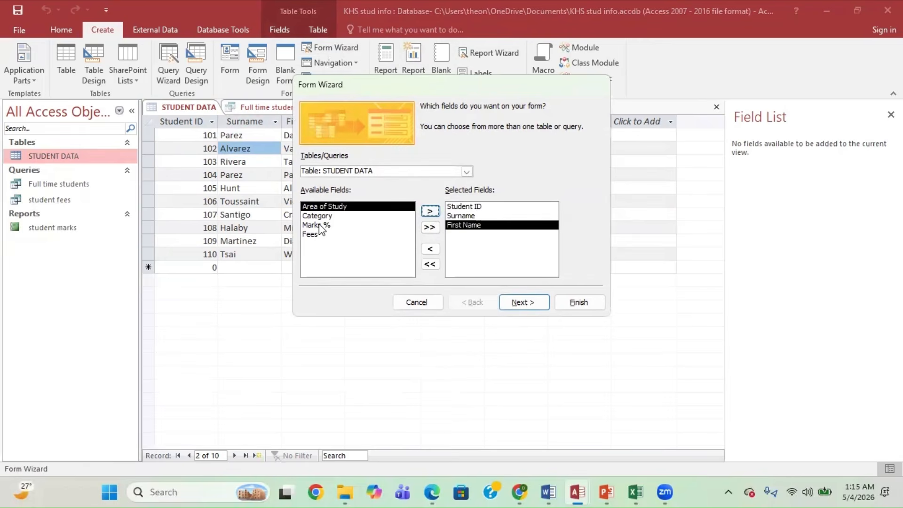
left_click(430, 212)
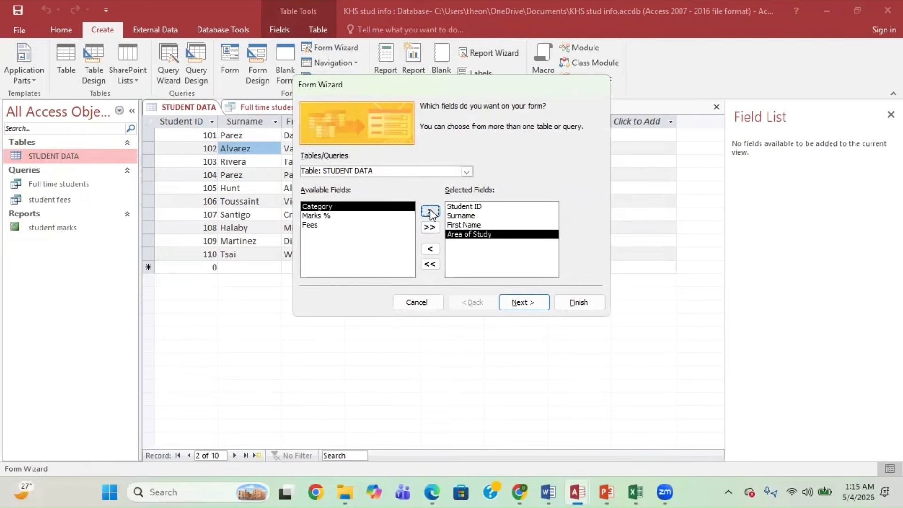
- Accept the default form layout, title the form STUDENT form, and open it to view information
left_click(540, 303)
left_click(541, 303)
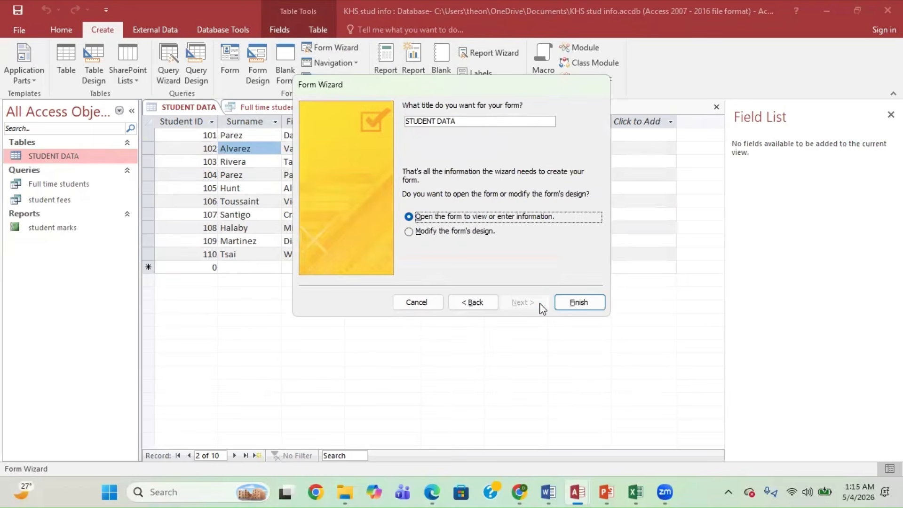
left_click(464, 124)
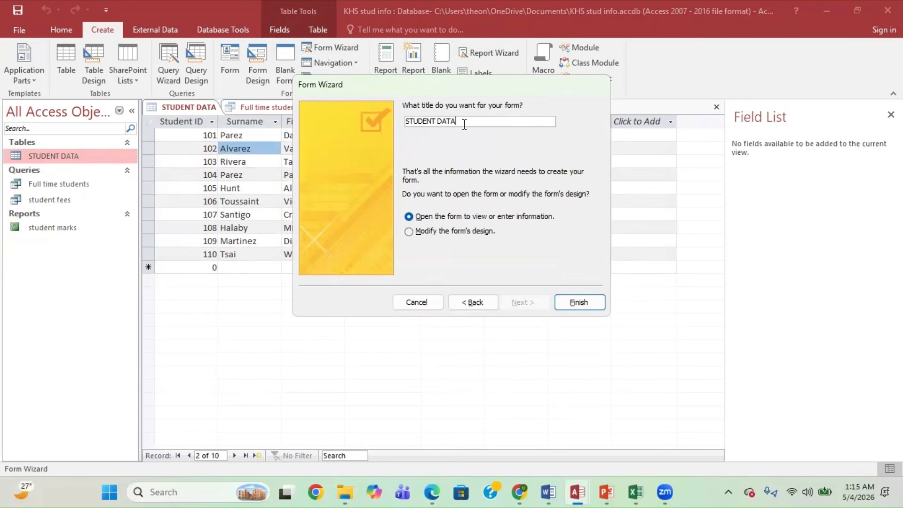
key("BackSpace")
key("BackSpace")
key("BackSpace")
key("BackSpace")
type("form")
left_click(561, 301)
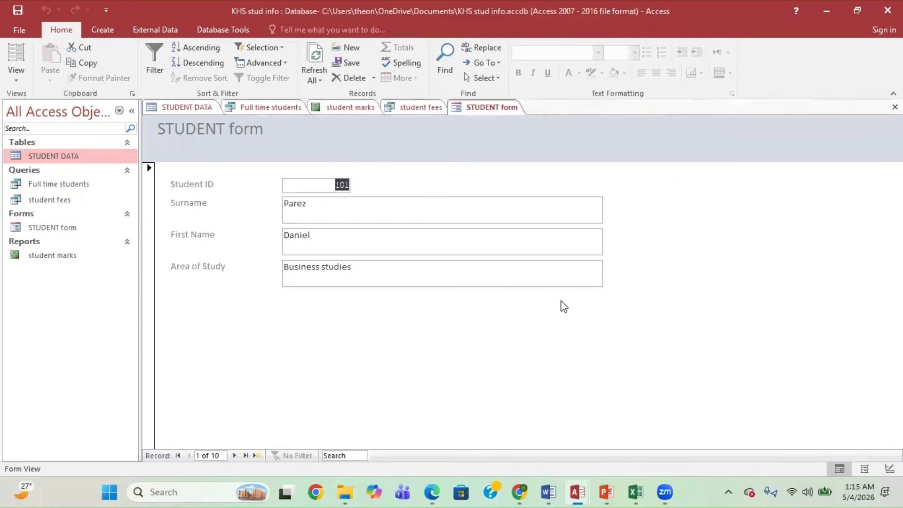
- Browse forward through the student records in the form up to record 7
left_click(235, 456)
left_click(235, 456)
left_click(236, 455)
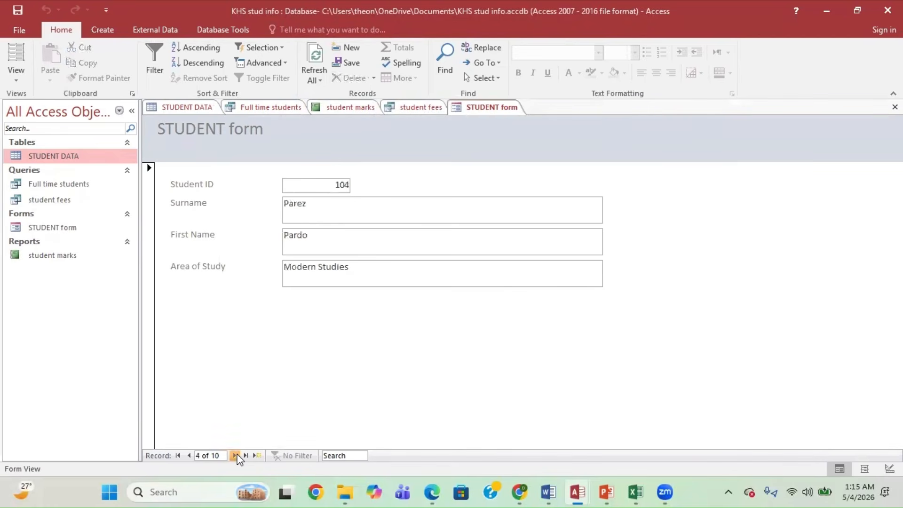
left_click(236, 456)
left_click(236, 456)
left_click(235, 456)
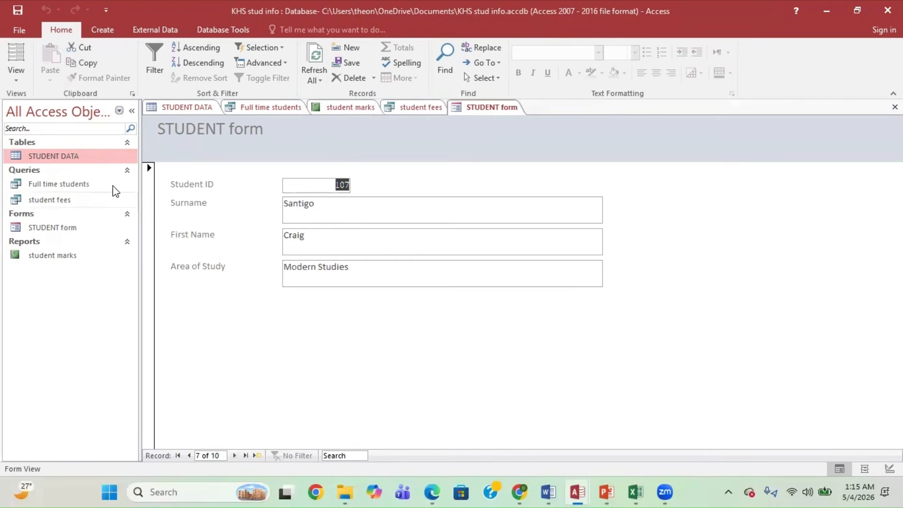
- Look at the STUDENT form in Layout View and Design View, and return it to Form View
left_click(26, 86)
left_click(51, 131)
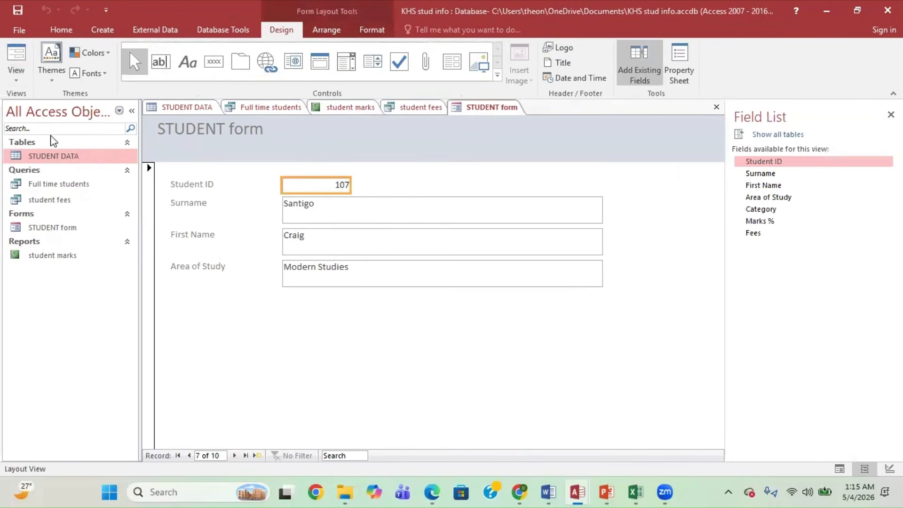
left_click(16, 76)
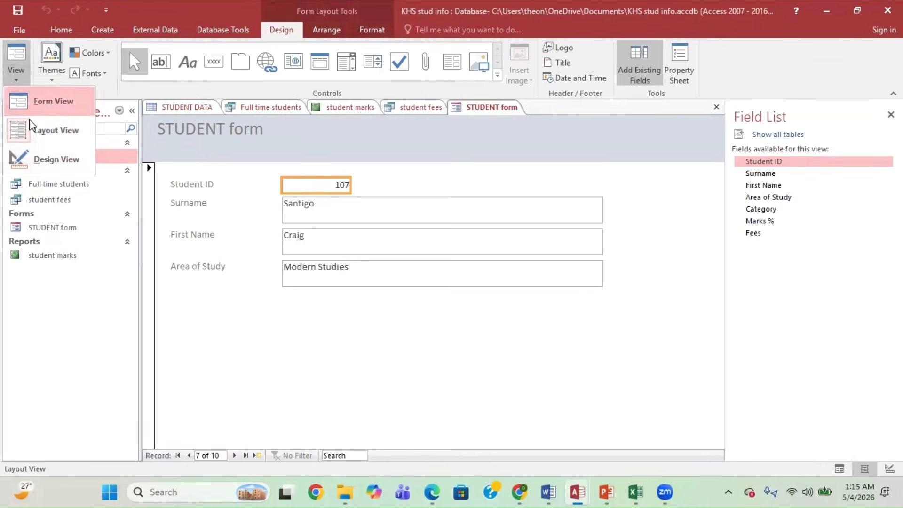
left_click(37, 161)
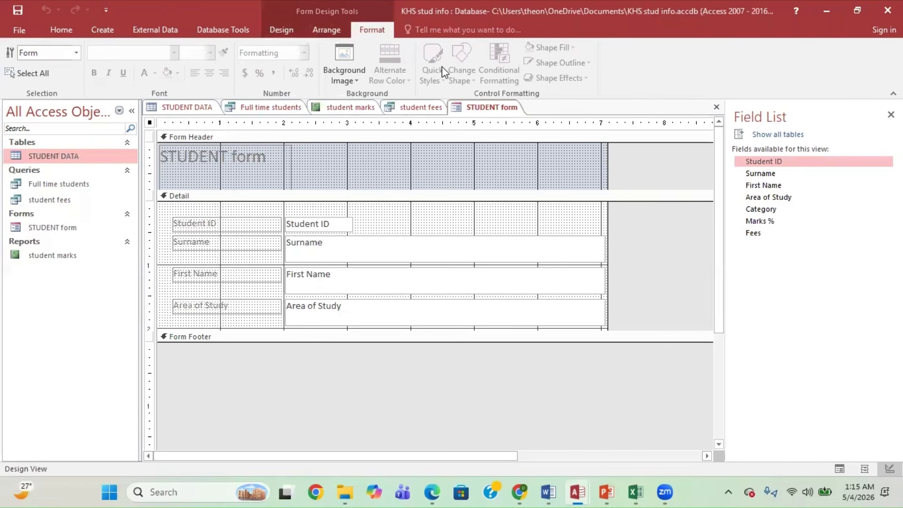
left_click(290, 34)
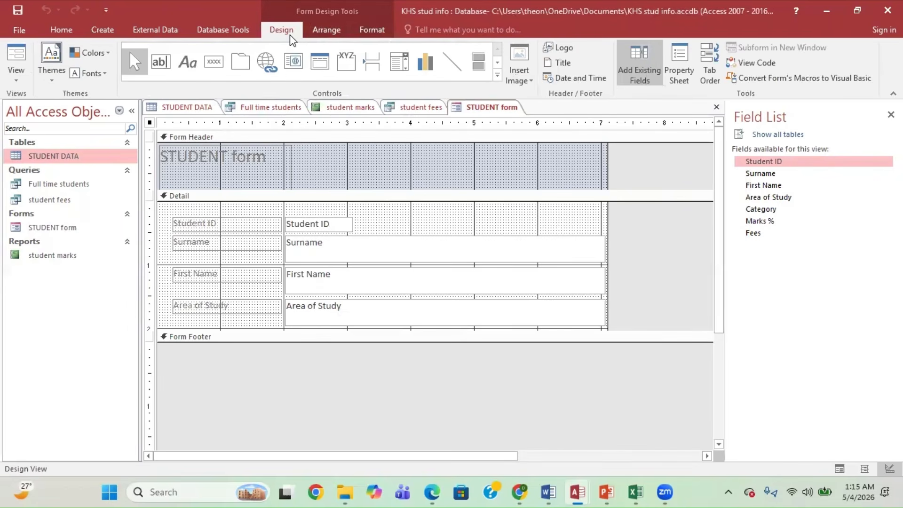
left_click(17, 72)
left_click(48, 104)
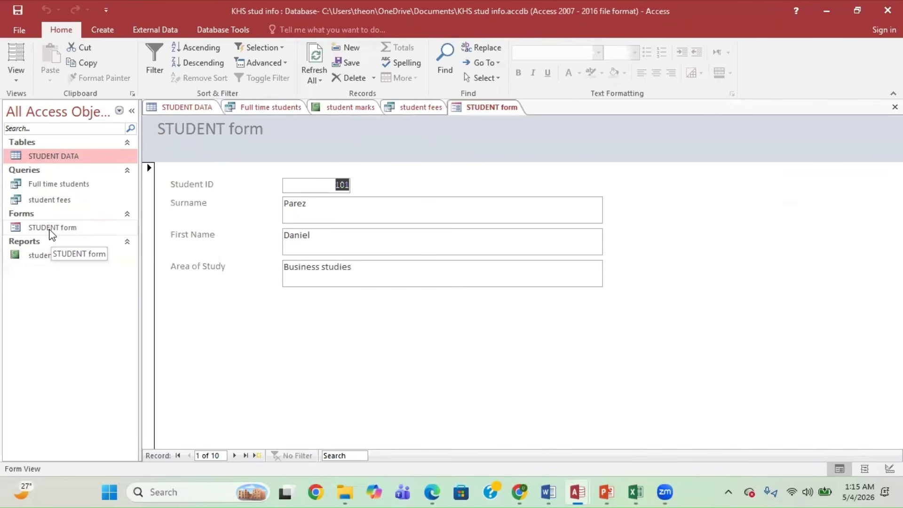
- Switch to the 2026 EDPM specimen paper in Edge and read the database task in Question 4 on page 13
mouse_move(583, 493)
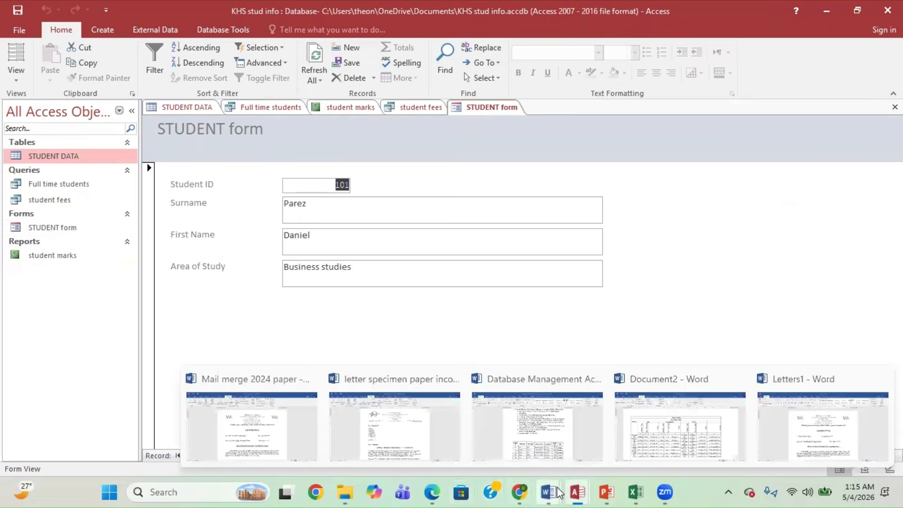
mouse_move(430, 493)
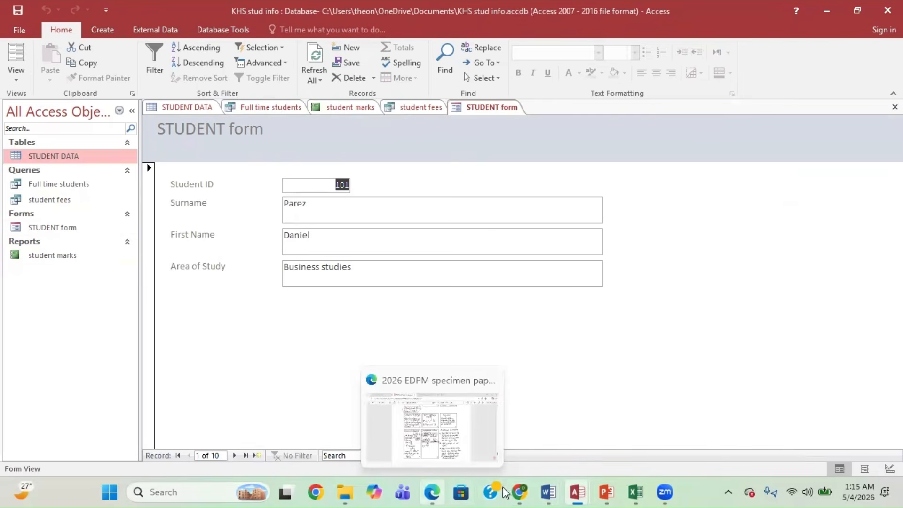
left_click(434, 492)
key("Down")
key("Down")
key("Down")
key("Down")
key("Down")
key("Down")
key("Down")
key("Down")
key("Down")
key("Down")
key("Down")
key("Down")
key("Down")
key("Down")
key("Down")
key("Down")
key("Down")
key("Down")
key("Down")
key("Down")
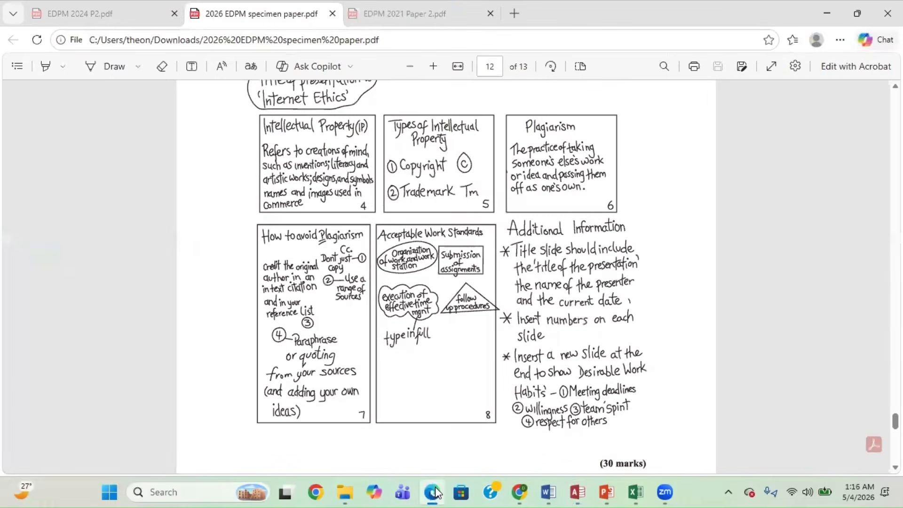
key("Up")
key("Up")
key("Up")
key("Up")
key("Up")
key("Up")
key("Up")
key("Up")
key("Up")
key("Up")
key("Up")
key("Up")
key("Up")
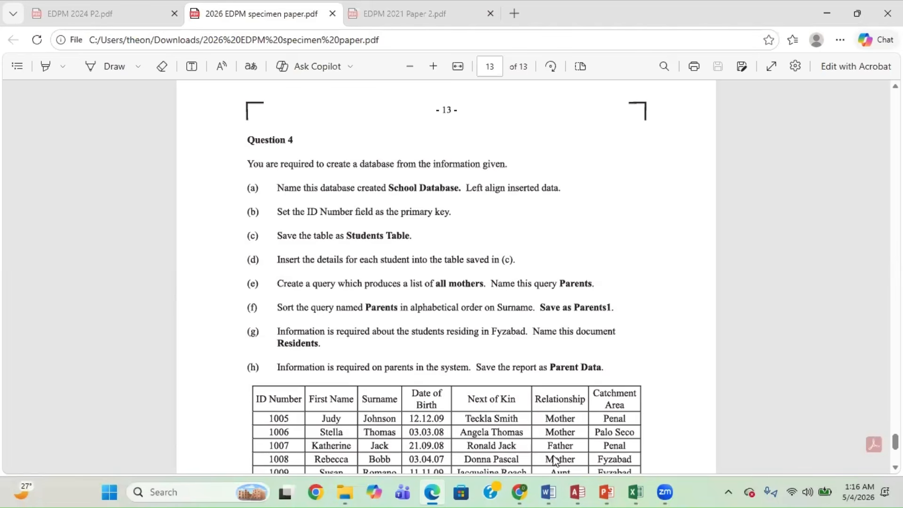
- Launch a new Access 2016 window and start a blank desktop database
mouse_move(575, 492)
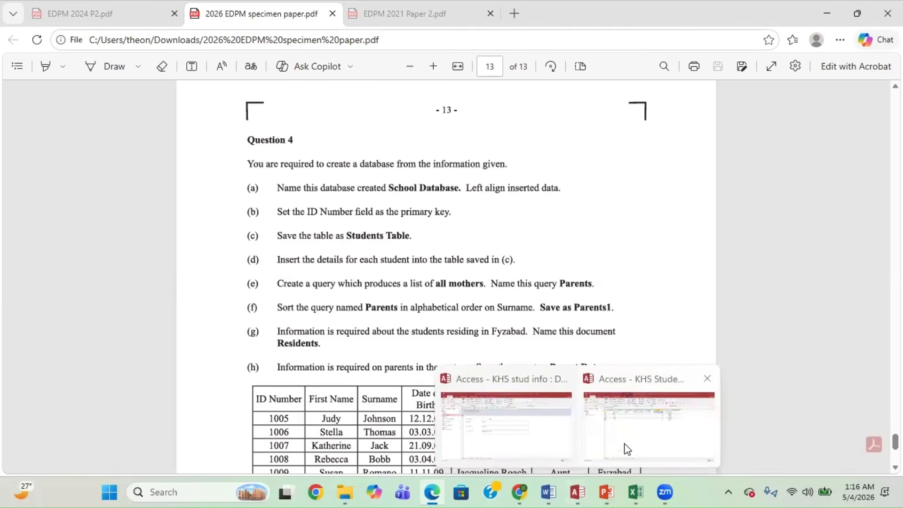
left_click(633, 423)
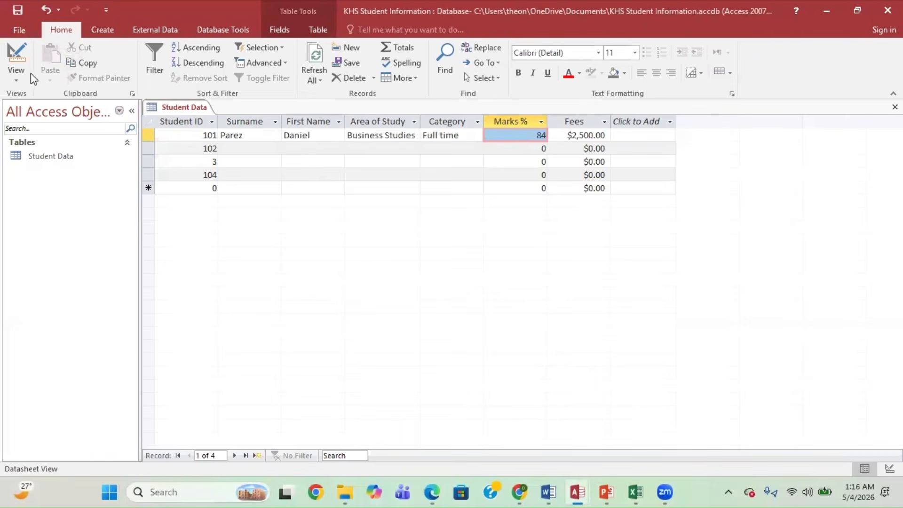
left_click(150, 492)
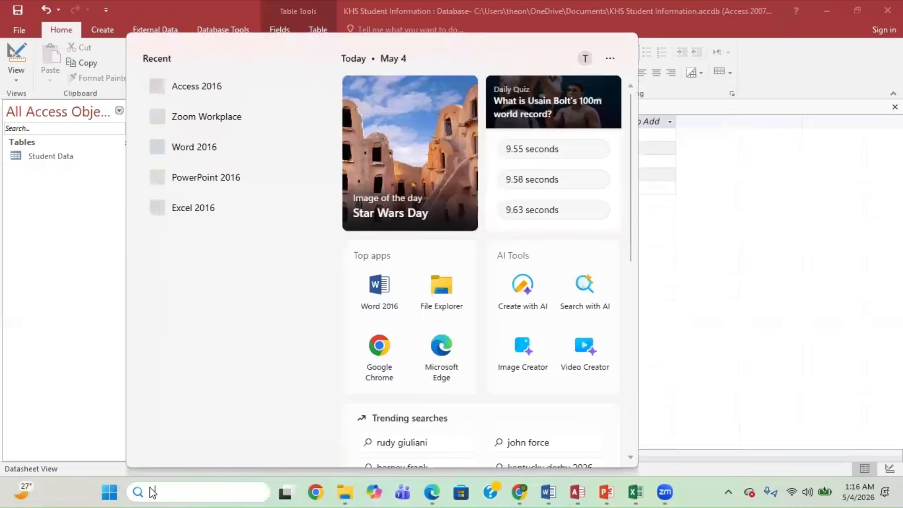
type("a")
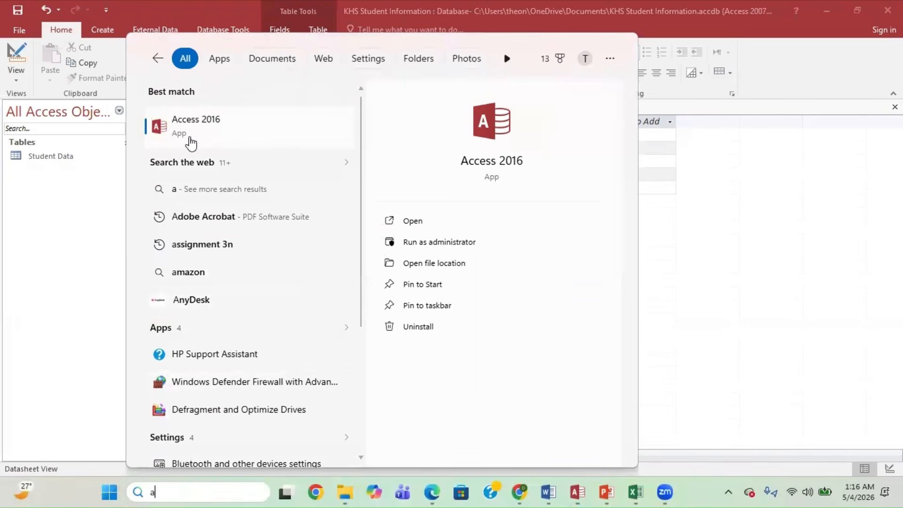
left_click(188, 139)
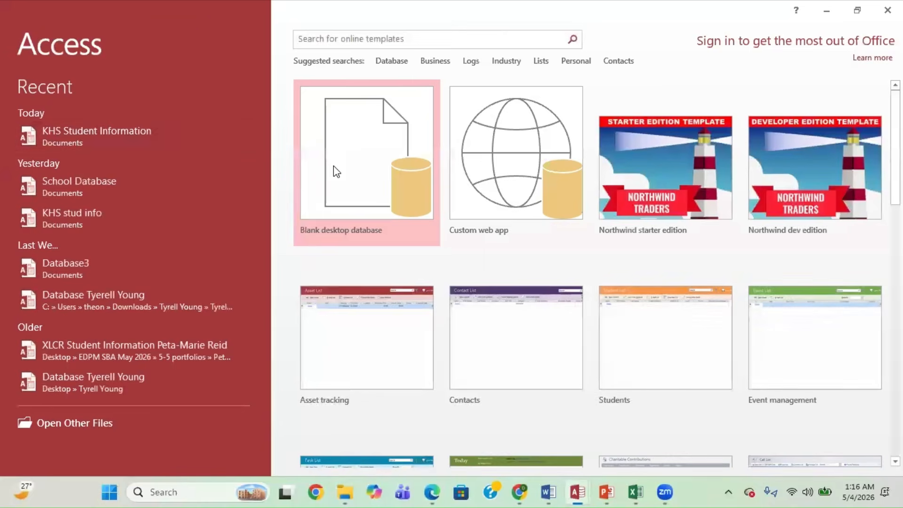
left_click(333, 171)
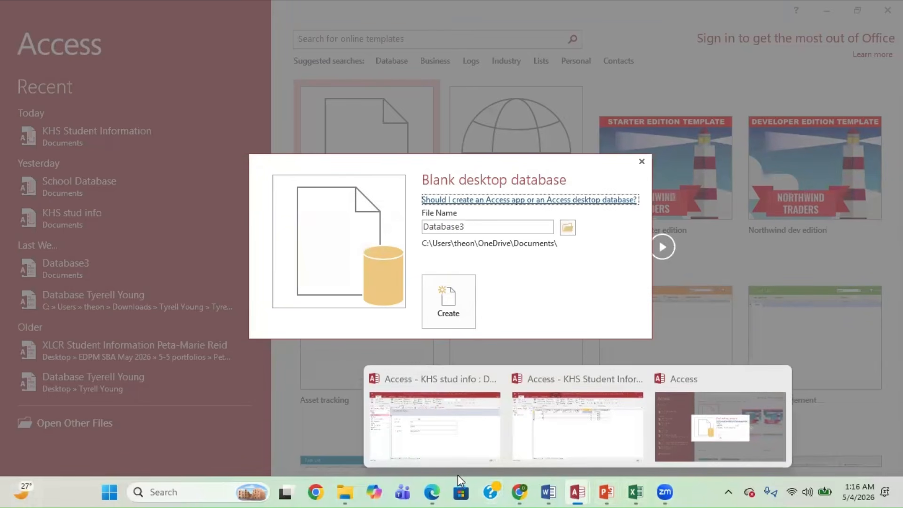
- Check the required database name in the specimen paper, then create the blank database in Access as School Database1
left_click(432, 493)
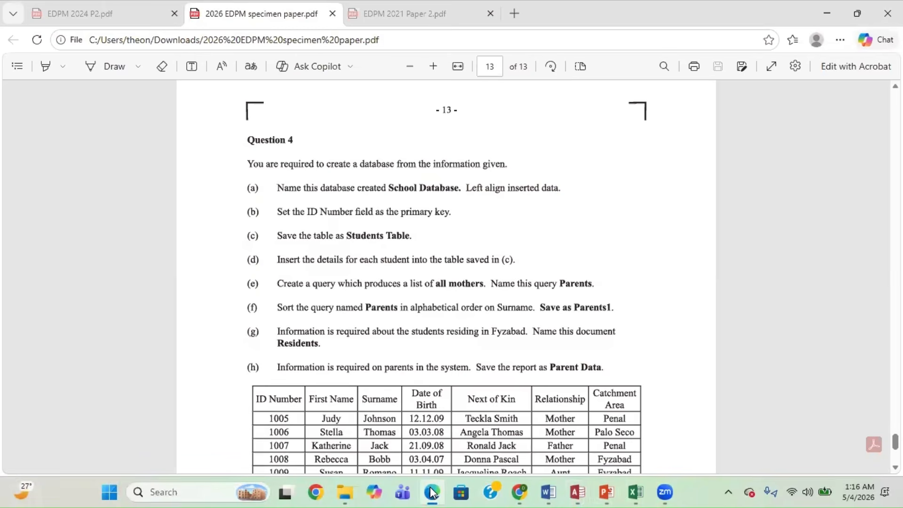
left_click(432, 492)
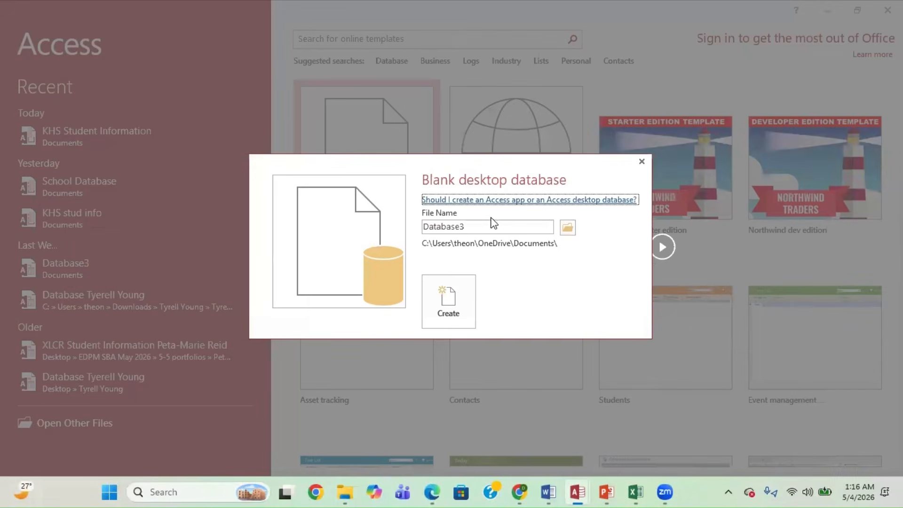
double_click(484, 226)
type("Sch")
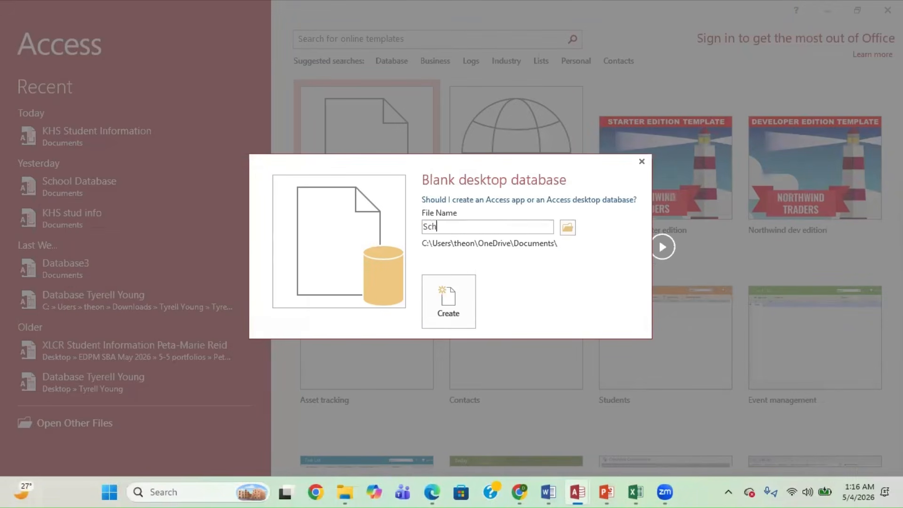
type("ool Database1")
left_click(464, 299)
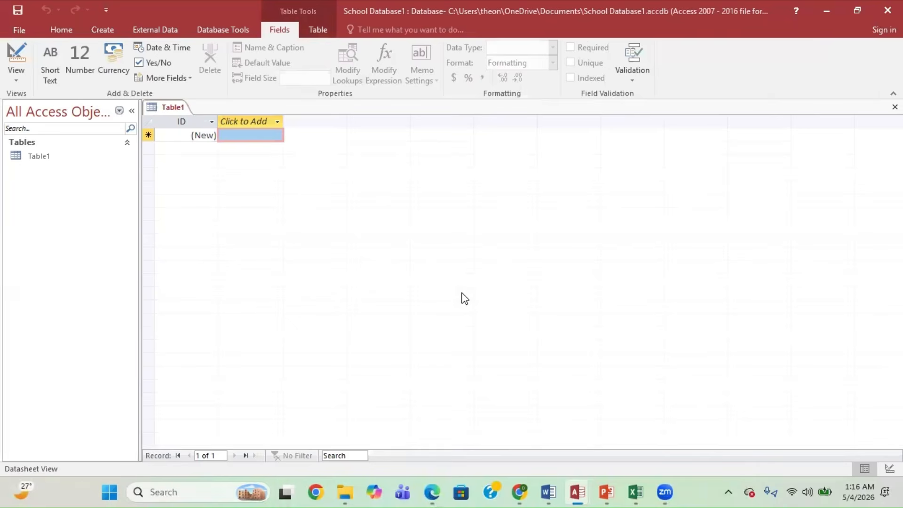
- Switch to the specimen paper in Edge and read Question 4's table name, primary key requirement and list of fields
left_click(430, 490)
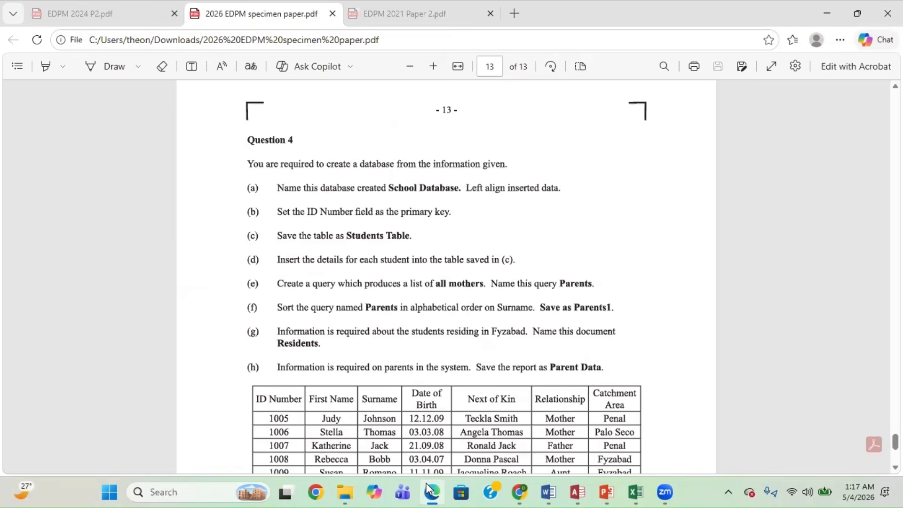
left_click(429, 490)
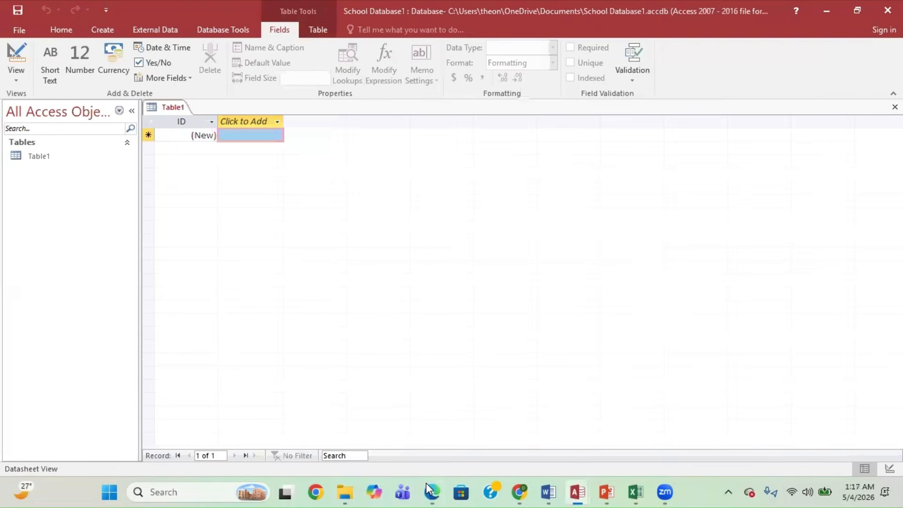
left_click(427, 490)
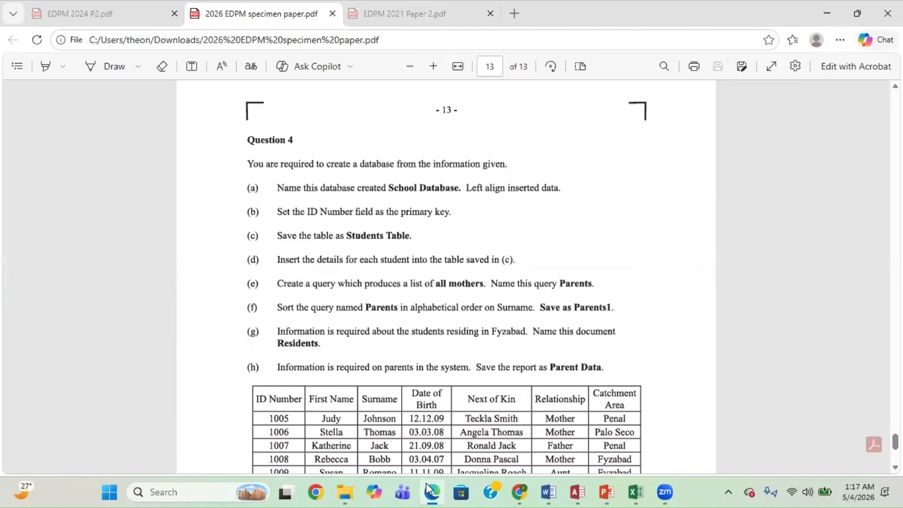
scroll(518, 339, "down", 2)
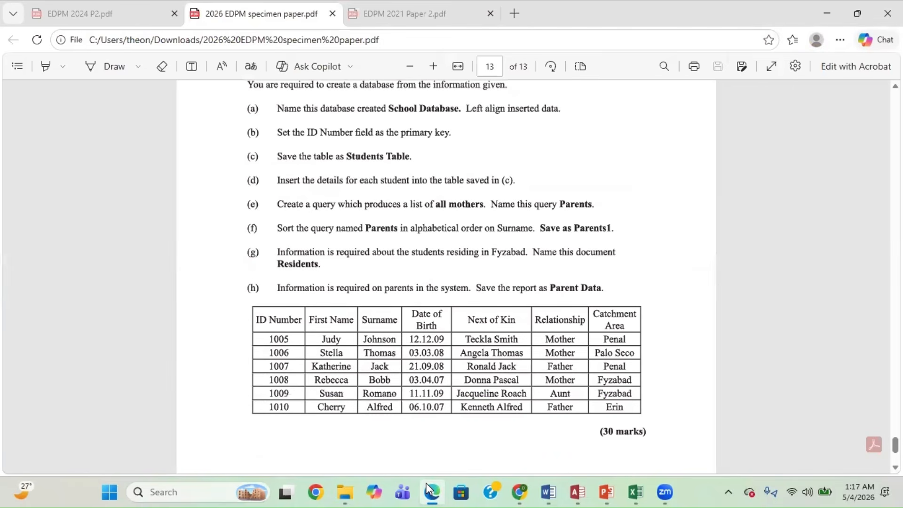
scroll(460, 371, "up", 1)
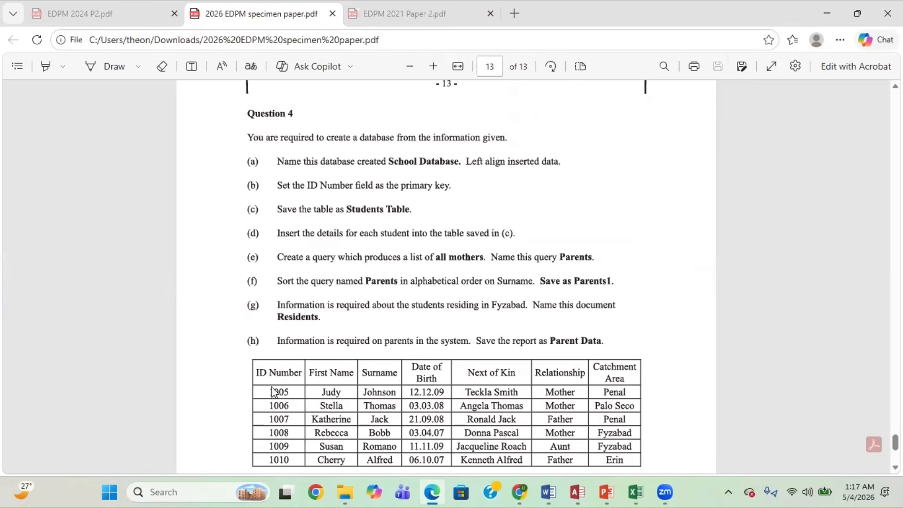
- Switch to School Database1 in Access and open its new table in Design View, saving it as student table
mouse_move(581, 492)
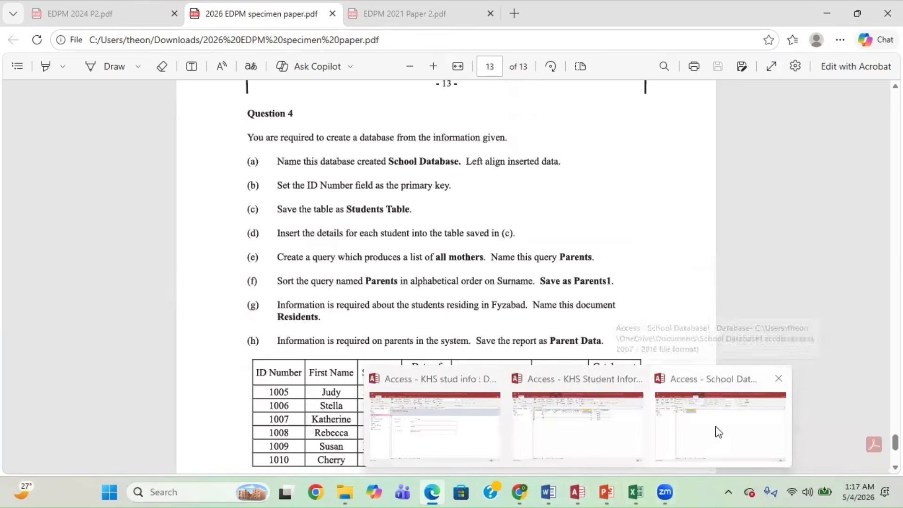
left_click(719, 432)
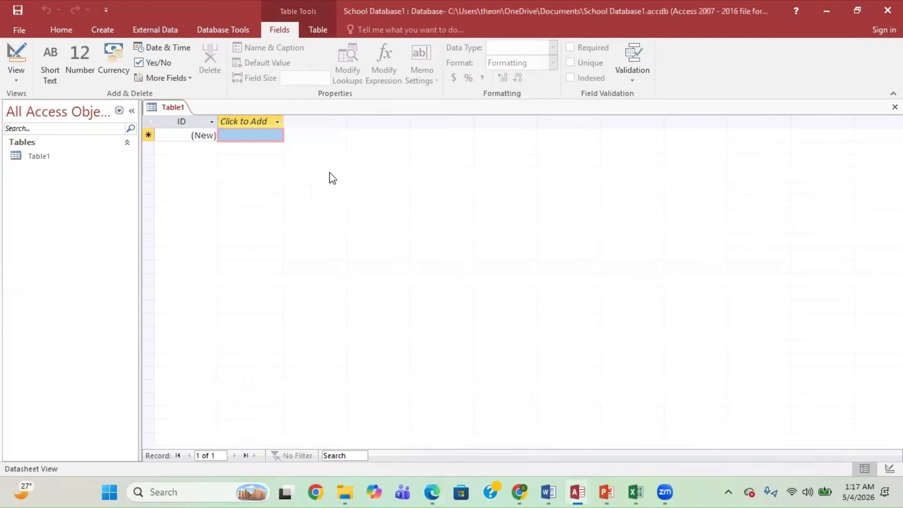
left_click(21, 81)
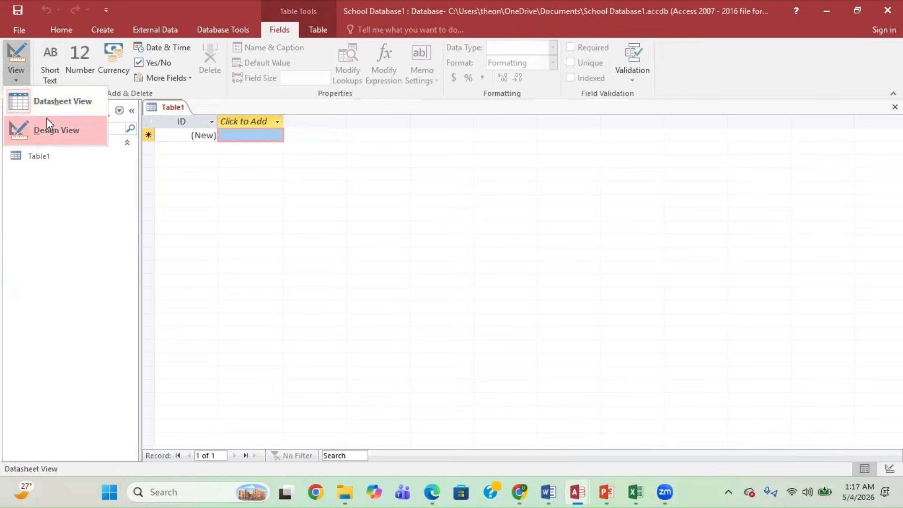
left_click(49, 131)
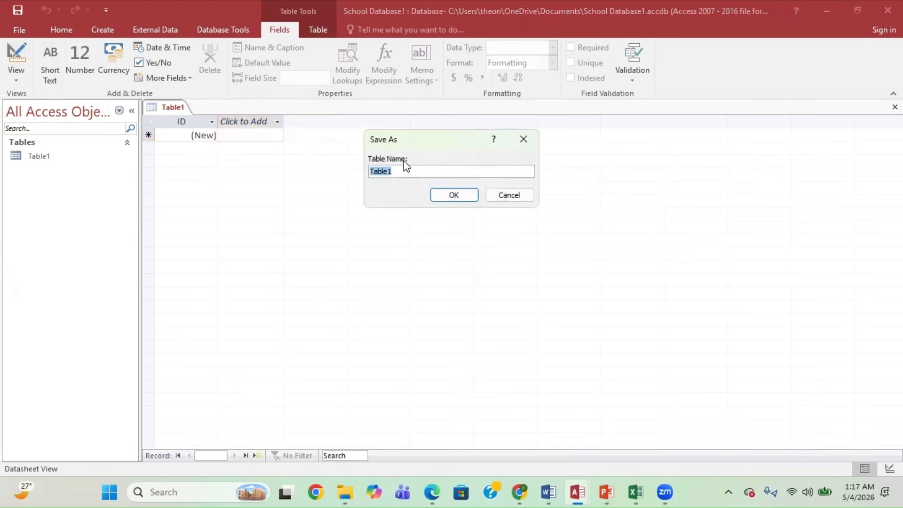
key("BackSpace")
type("students")
key("BackSpace")
type("table")
left_click(460, 195)
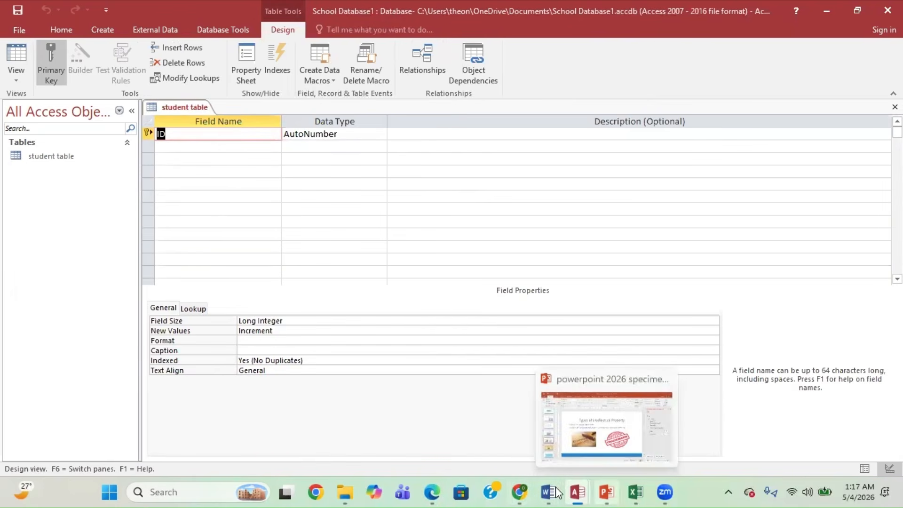
- Recheck the primary key and field requirements in Question 4 of the specimen paper, and return to School Database1 in Access
left_click(440, 492)
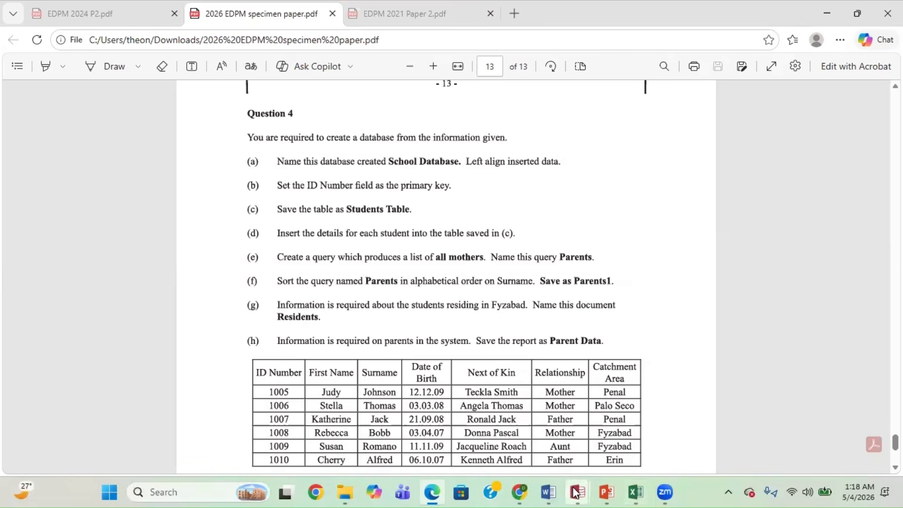
mouse_move(576, 492)
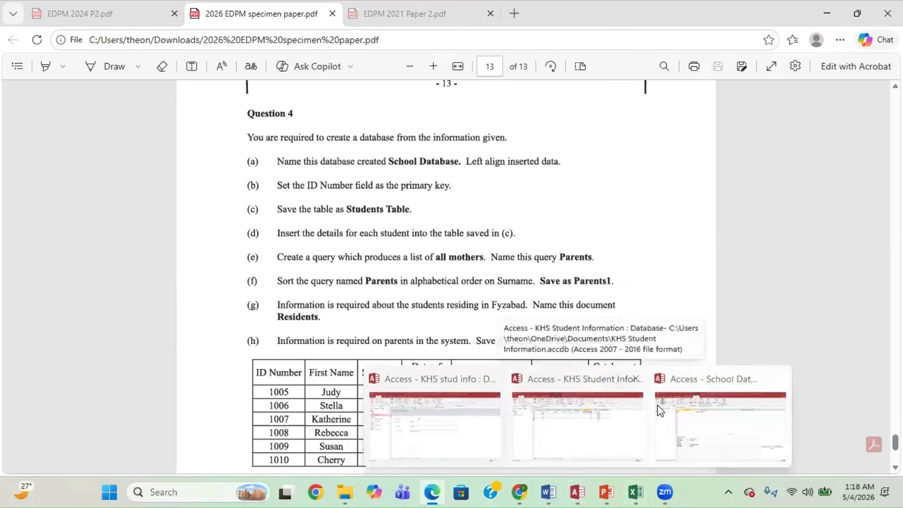
left_click(708, 410)
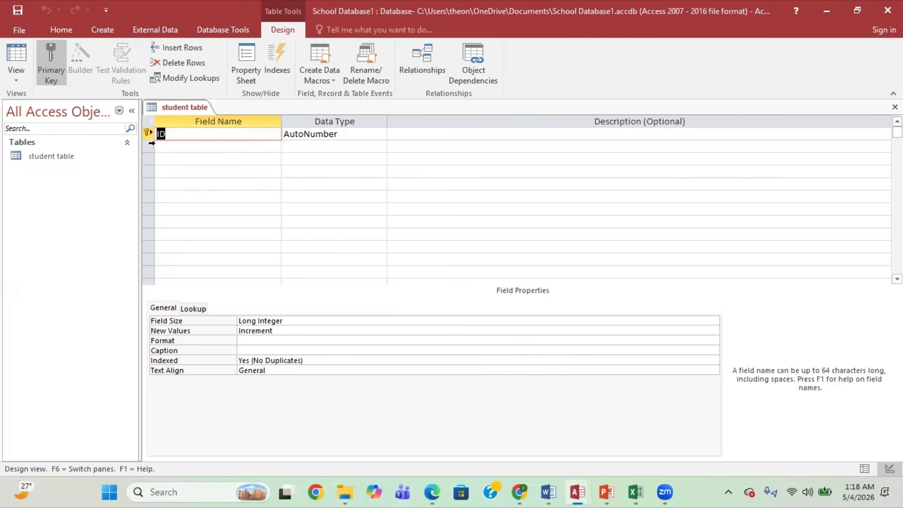
- Set the primary key field's data type to Number and rename the field ID Number
left_click(59, 66)
left_click(58, 65)
left_click(352, 135)
left_click(380, 135)
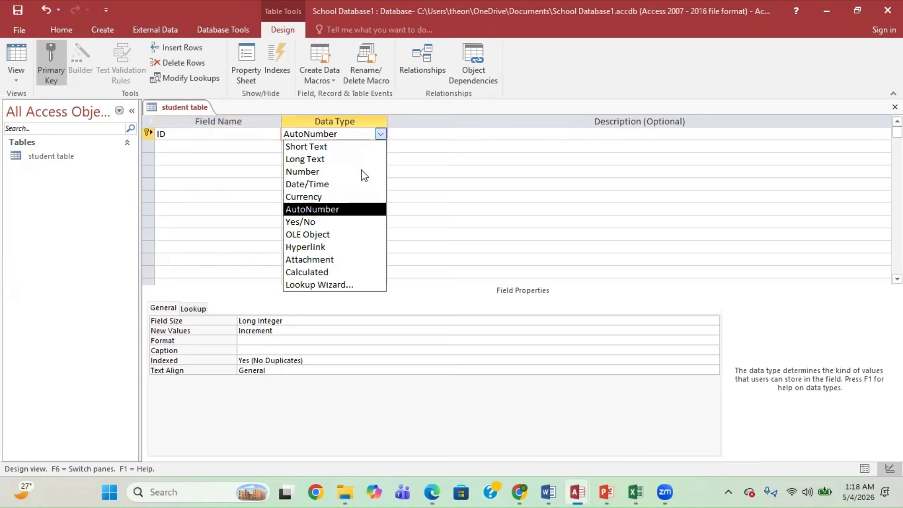
left_click(322, 172)
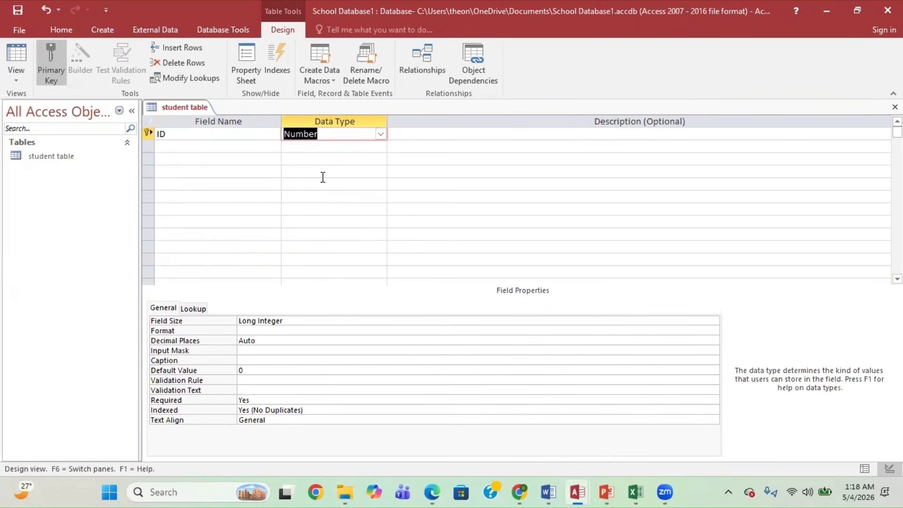
left_click(203, 147)
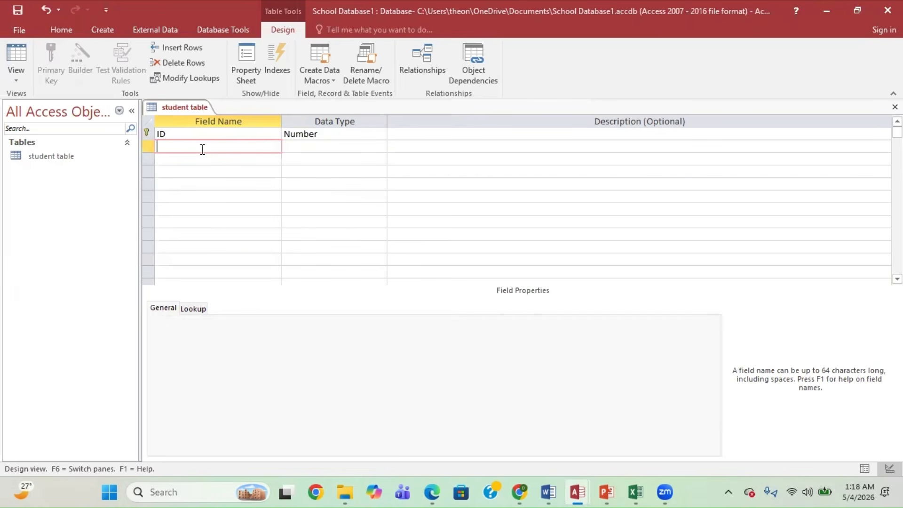
left_click(228, 132)
type("Number")
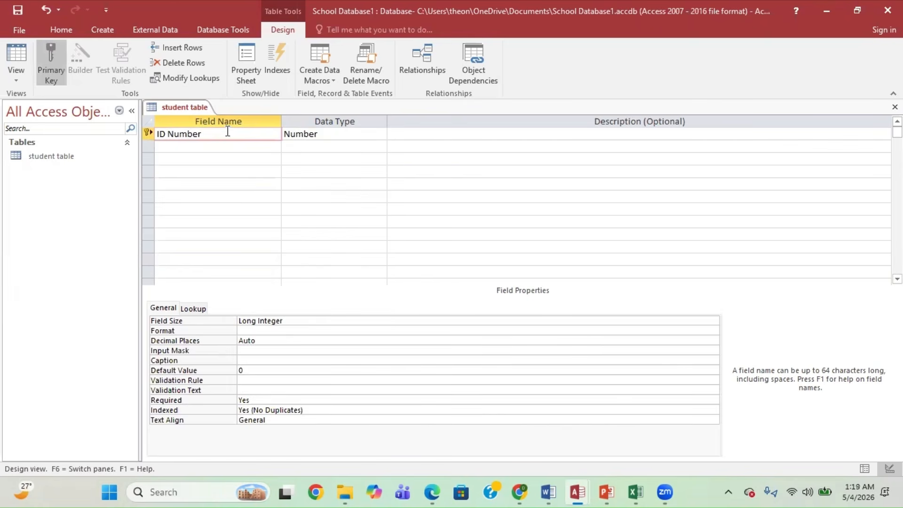
key("Down")
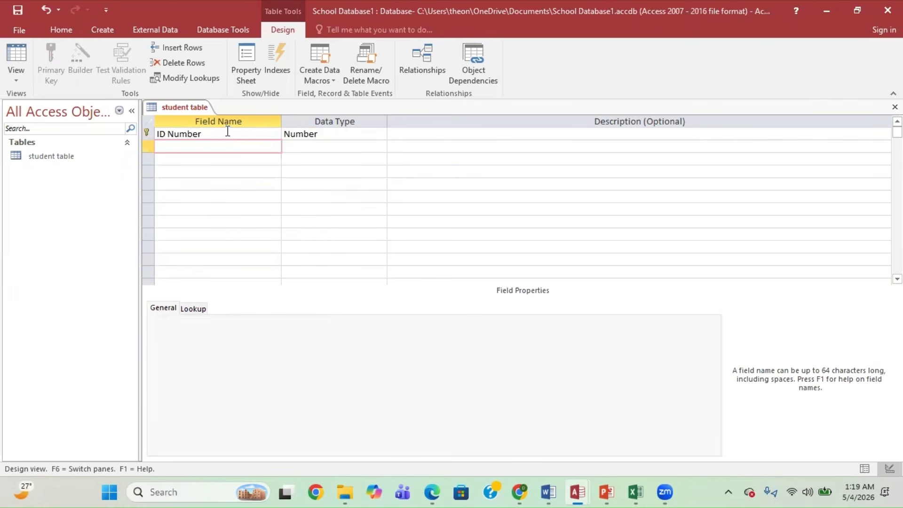
- Add the Short Text fields First Name and Surname below ID Number
type("First Name")
key("Tab")
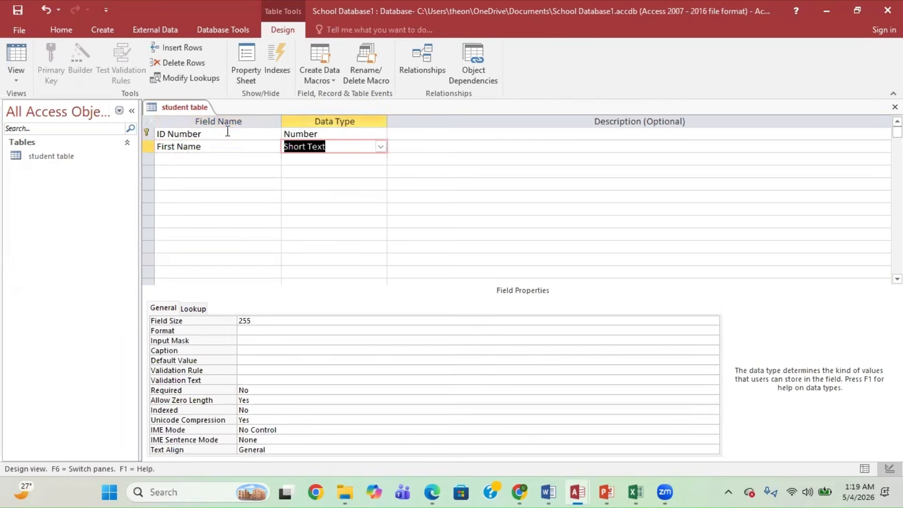
key("Down")
key("shift+Tab")
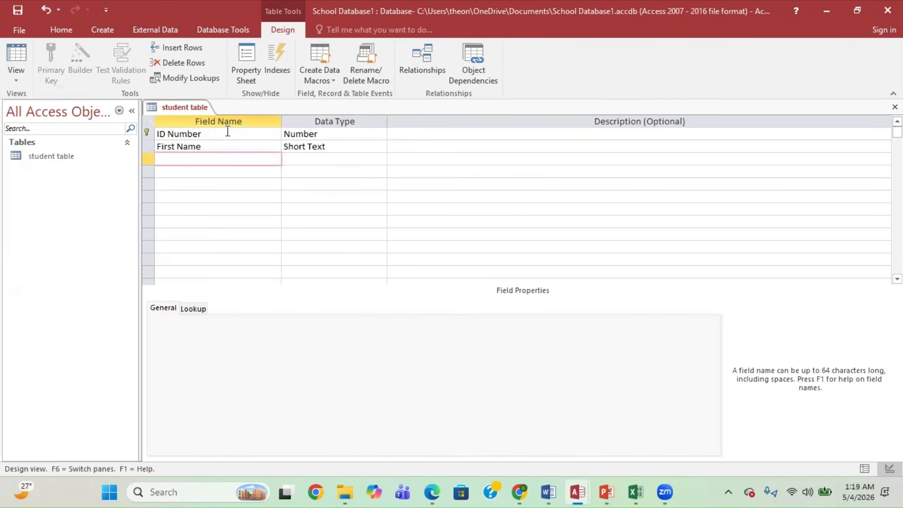
type("Surname")
key("Down")
- Try to name the date of birth field D.O.B below Surname
type("Date")
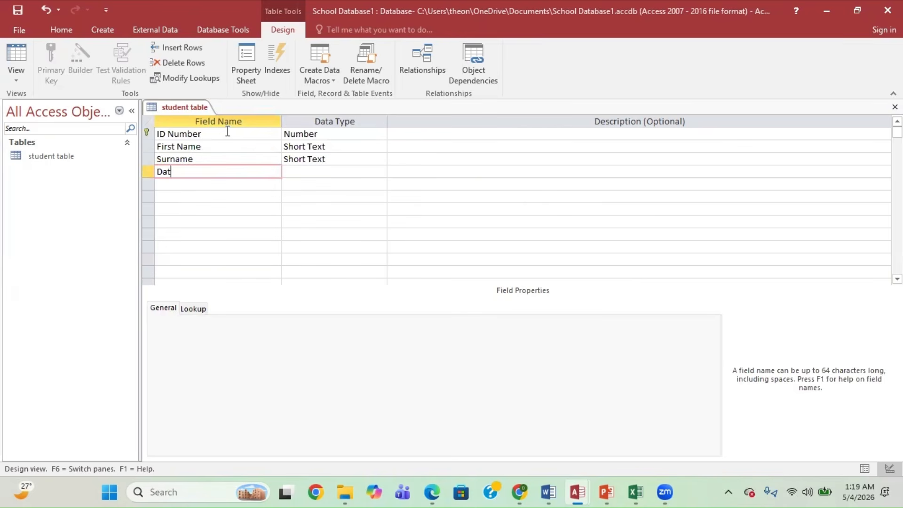
key("BackSpace")
key("BackSpace")
key("BackSpace")
type(".O>B")
key("BackSpace")
key("BackSpace")
type(".B")
key("Return")
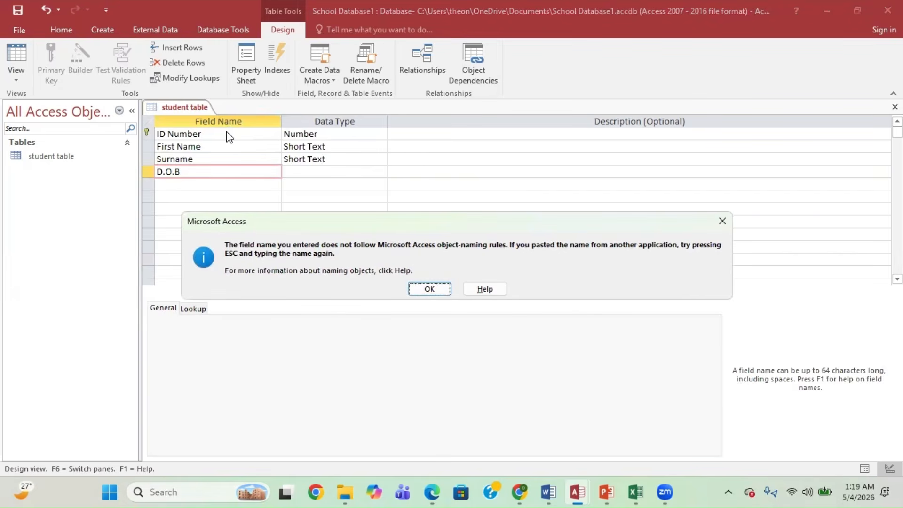
left_click(429, 289)
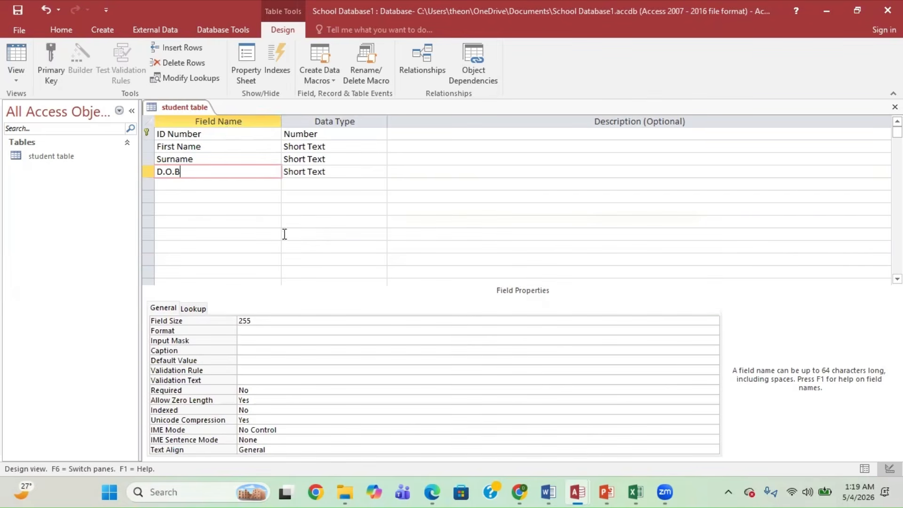
left_click(195, 188)
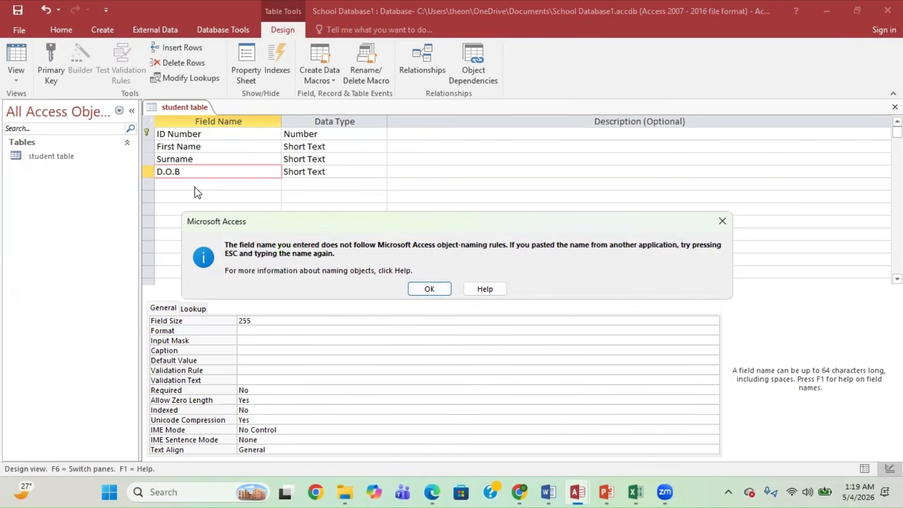
left_click(433, 289)
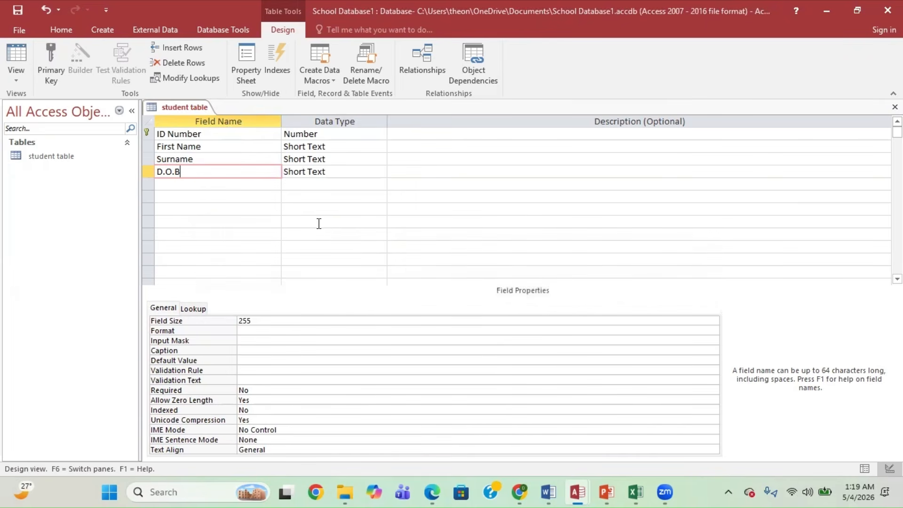
- Name the date of birth field DOB, without full stops
key("BackSpace")
key("BackSpace")
key("BackSpace")
key("BackSpace")
type("OB")
key("Down")
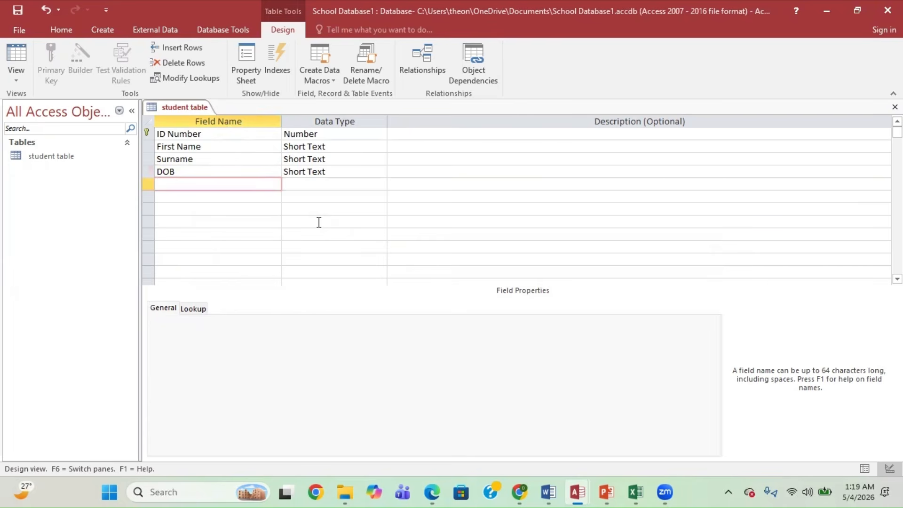
- Add the fields Next of Kin, Relationship and Catchment area below DOB
type("Next of Kin")
key("Down")
type("Relat")
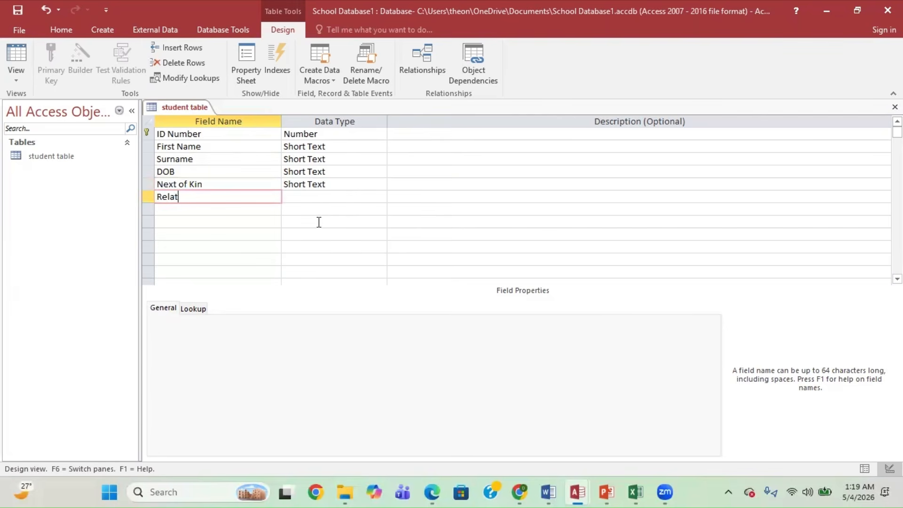
type("ionship")
key("Down")
type("Cate")
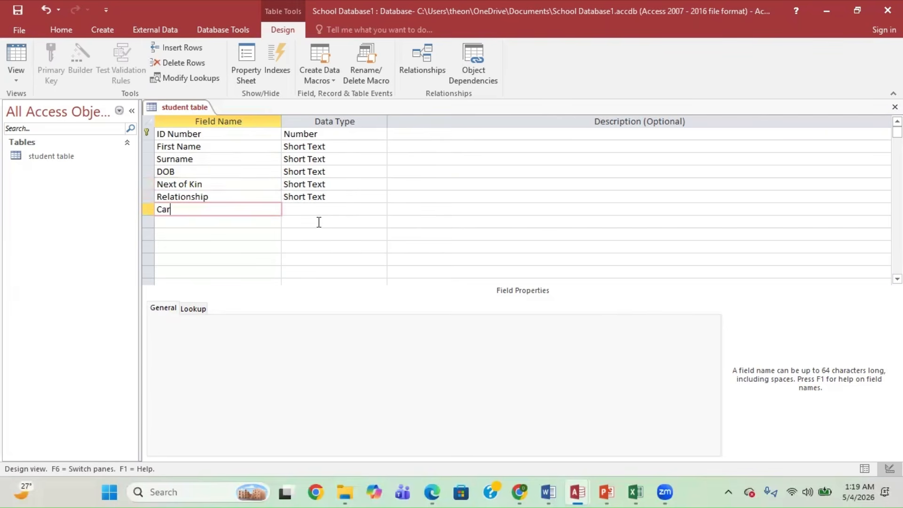
key("BackSpace")
key("BackSpace")
type("tchmen")
key("BackSpace")
key("BackSpace")
key("BackSpace")
type("ment area")
- Set the DOB field's data type to Date/Time
left_click(335, 137)
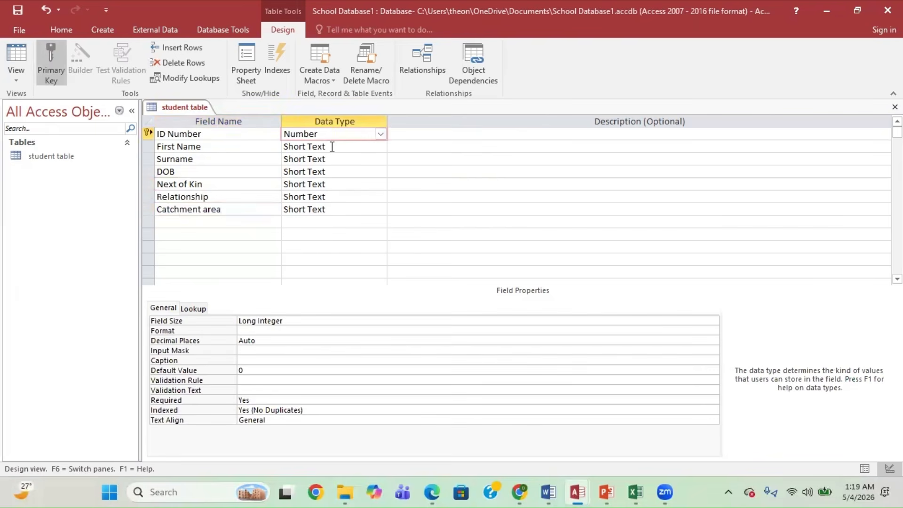
left_click(326, 172)
left_click(381, 172)
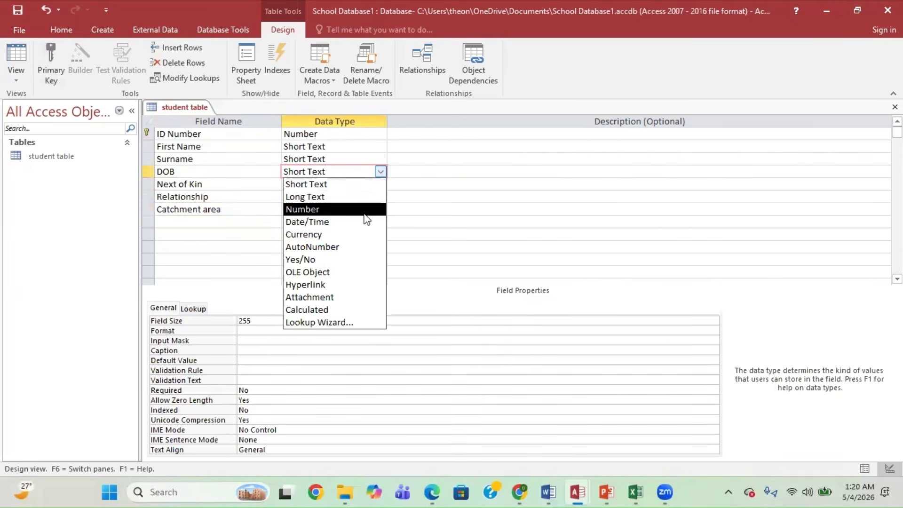
left_click(359, 222)
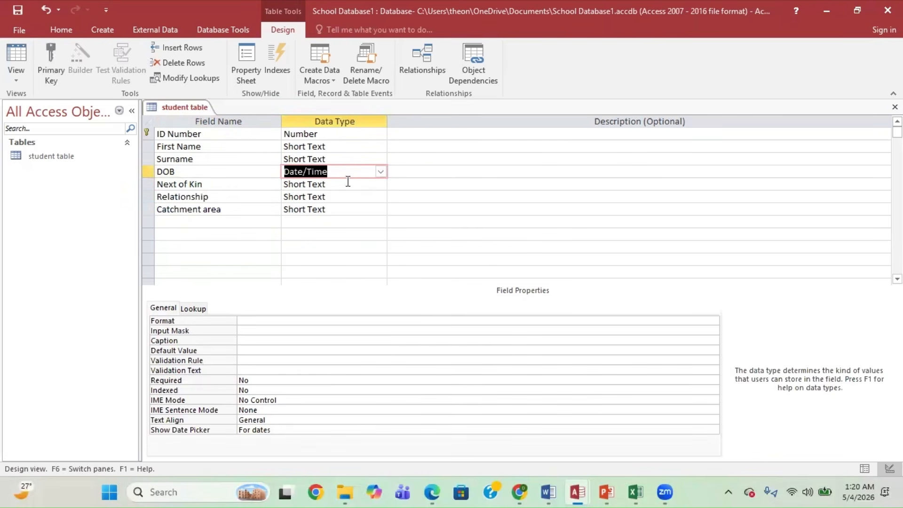
- Save the student table's design and open the table in Datasheet View
left_click(16, 75)
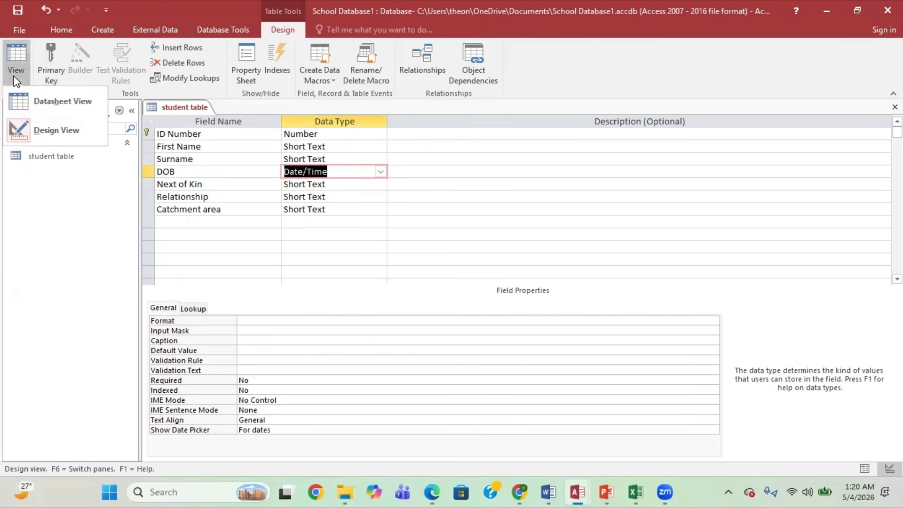
left_click(45, 101)
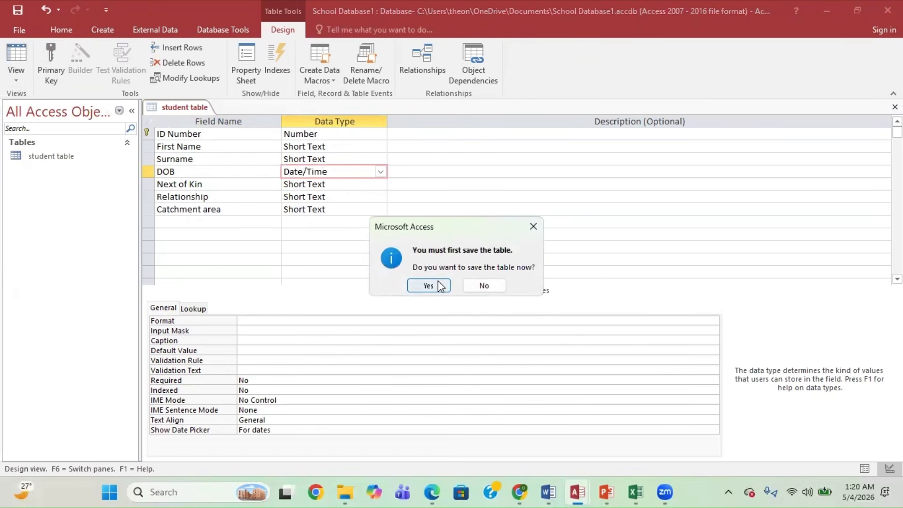
left_click(429, 286)
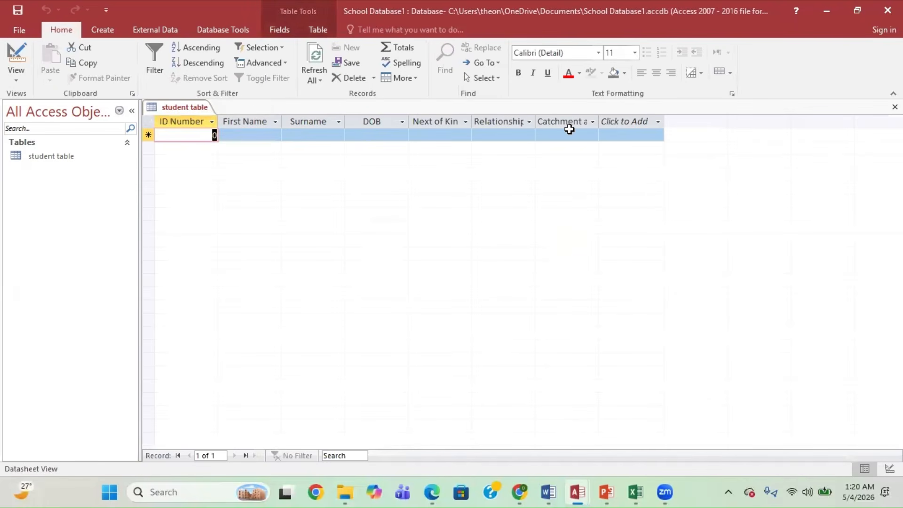
- Check the student details in Question 4 of the specimen paper, and open the existing School Database file and its Student Table
left_click(433, 491)
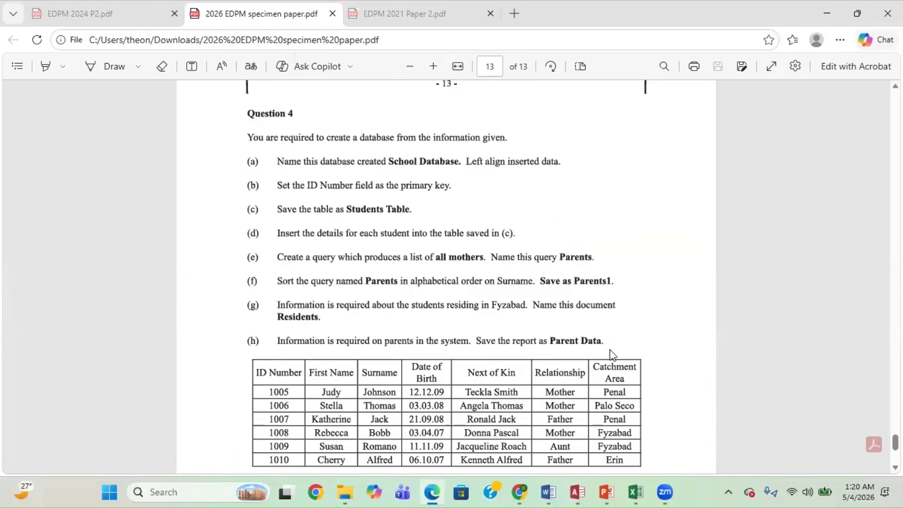
scroll(553, 394, "down", 1)
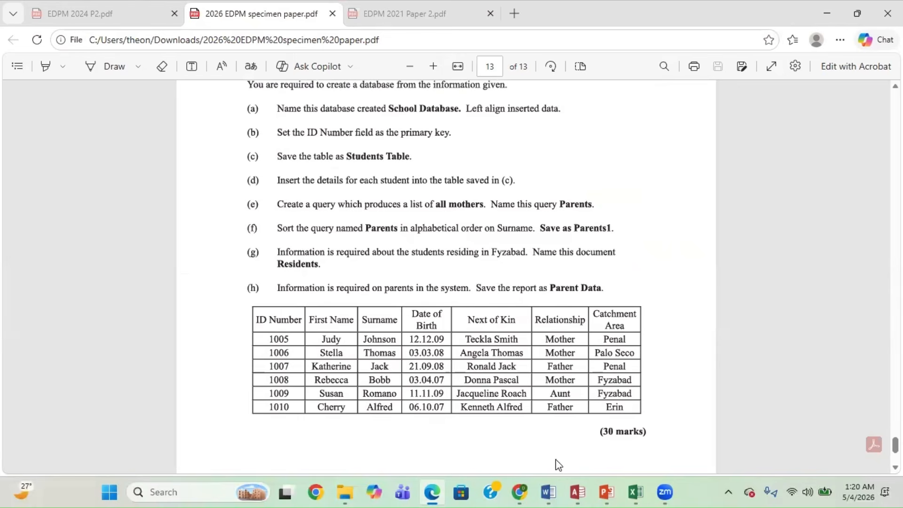
mouse_move(576, 492)
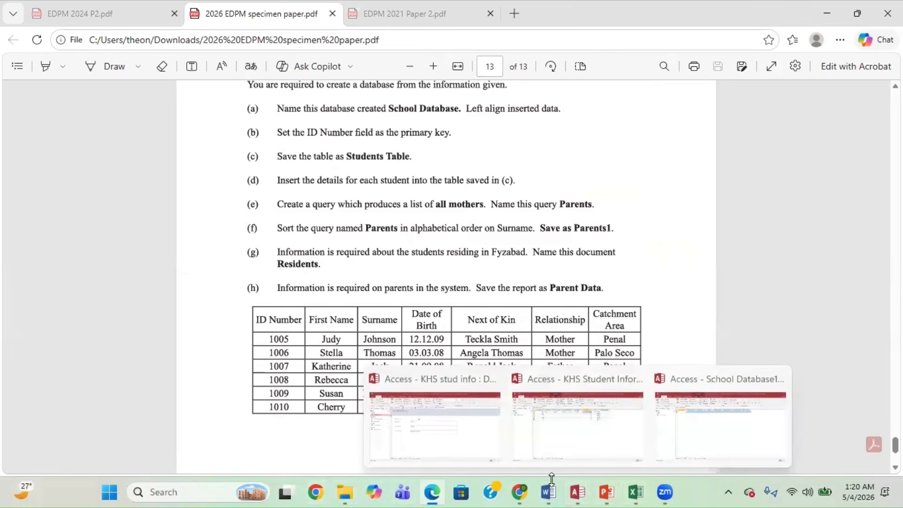
left_click(427, 438)
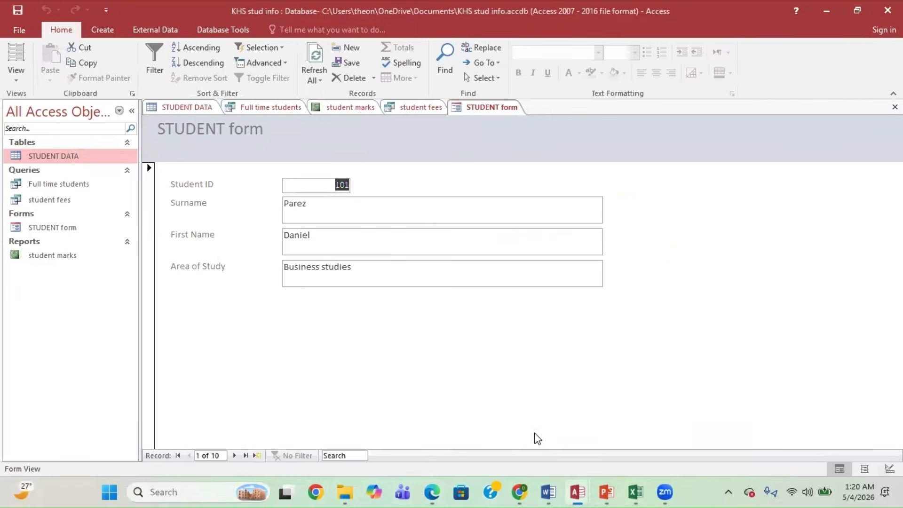
mouse_move(578, 492)
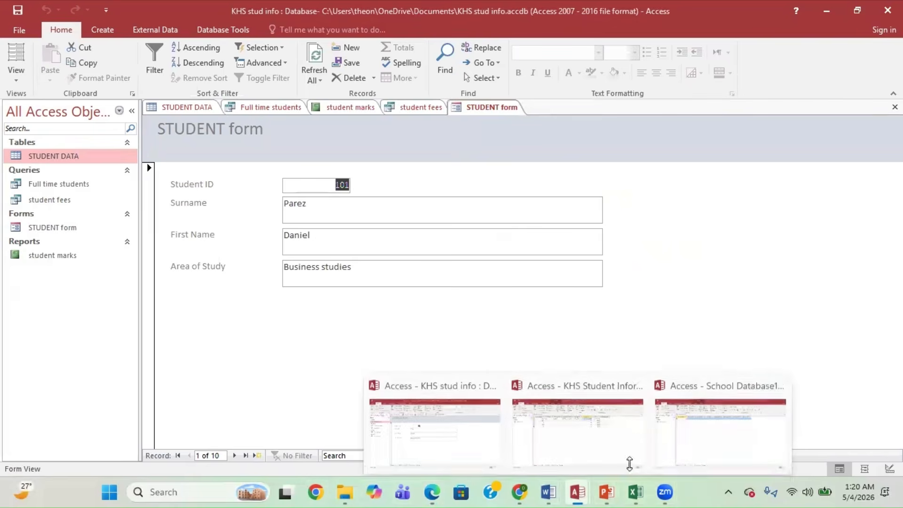
left_click(705, 428)
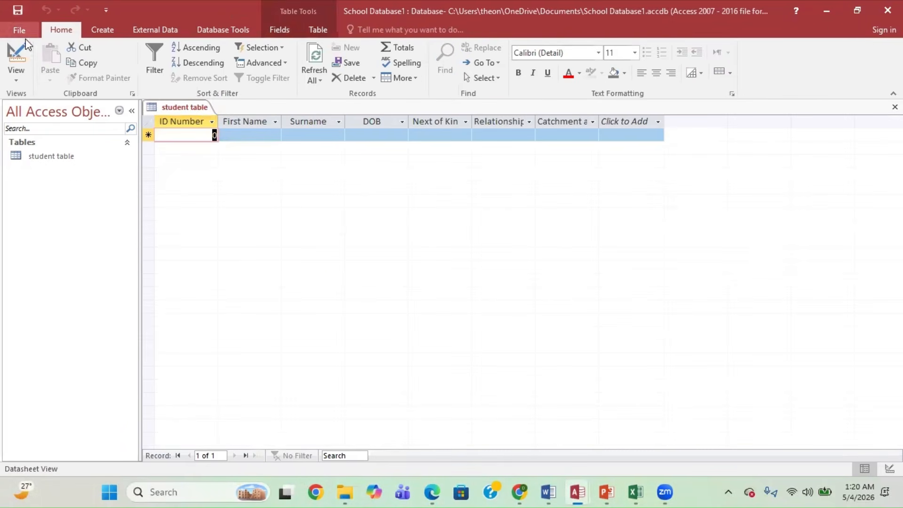
mouse_move(346, 492)
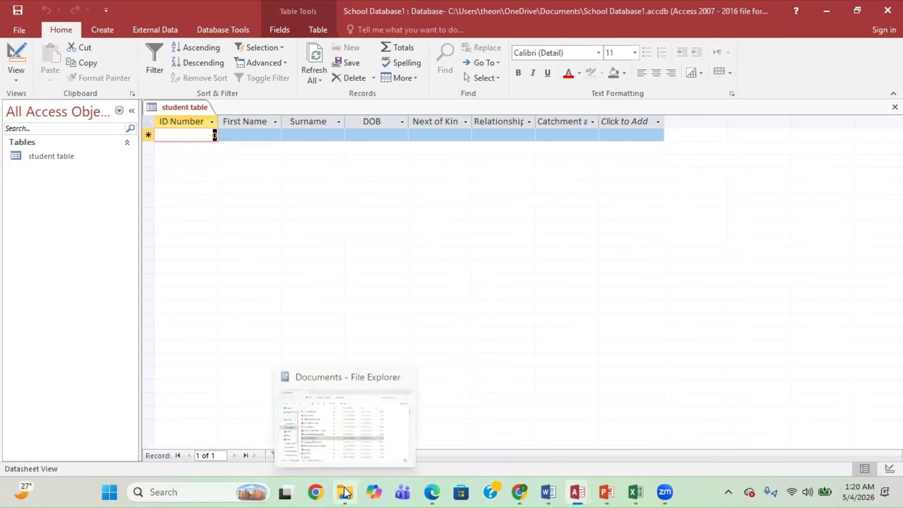
left_click(324, 430)
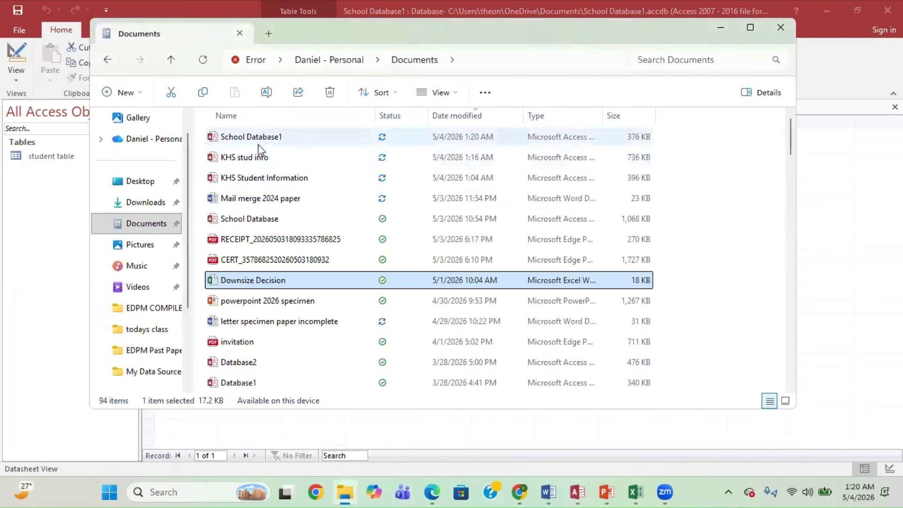
double_click(281, 218)
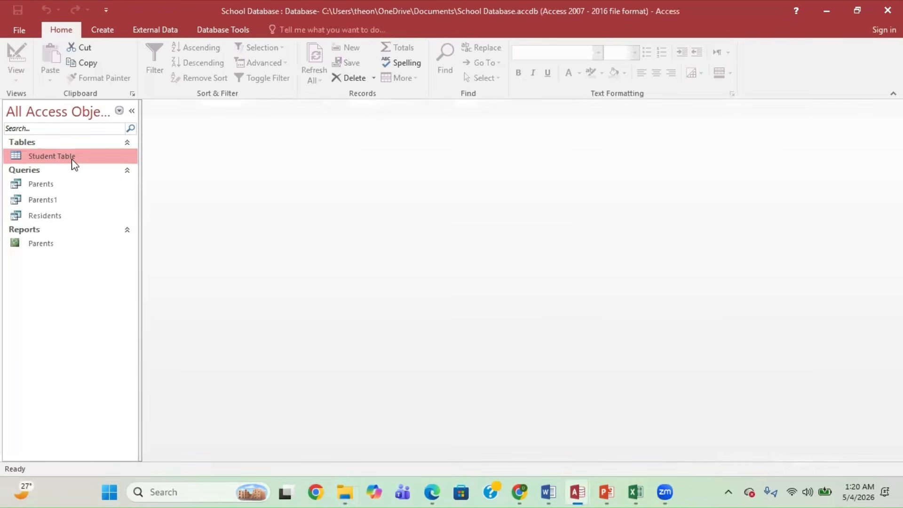
double_click(73, 159)
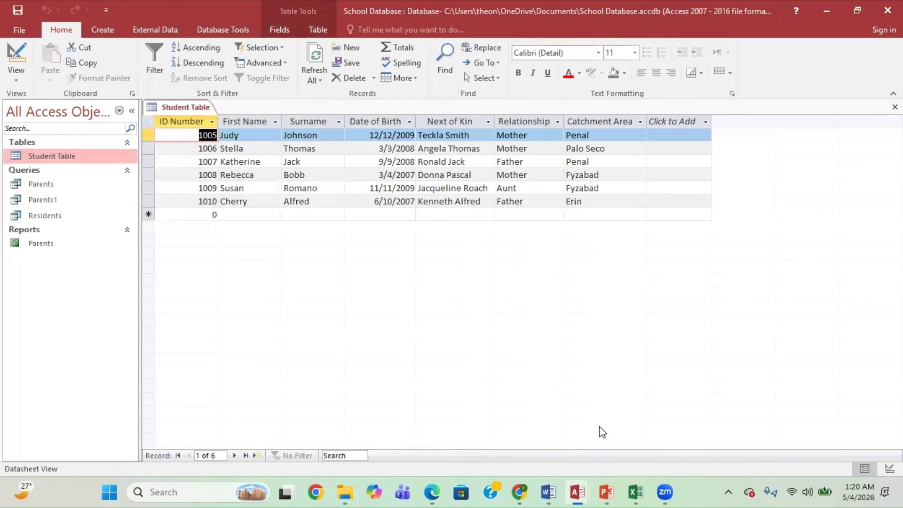
- Recheck the Question 4 instructions in the specimen paper and delete the existing Parents query from School Database
left_click(433, 492)
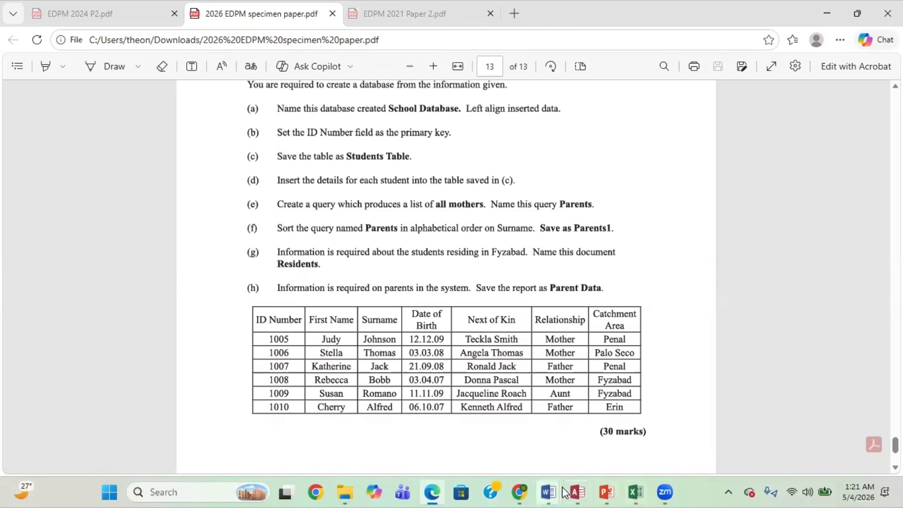
mouse_move(583, 493)
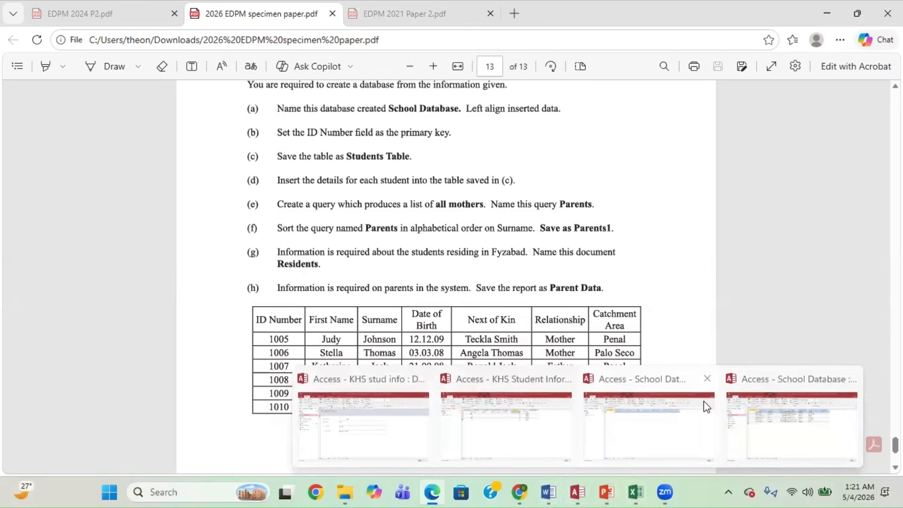
left_click(779, 408)
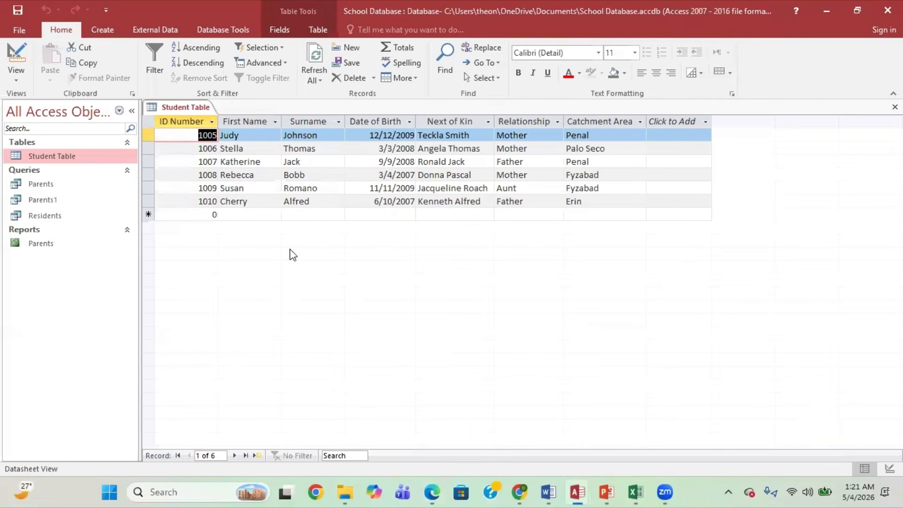
left_click(22, 188)
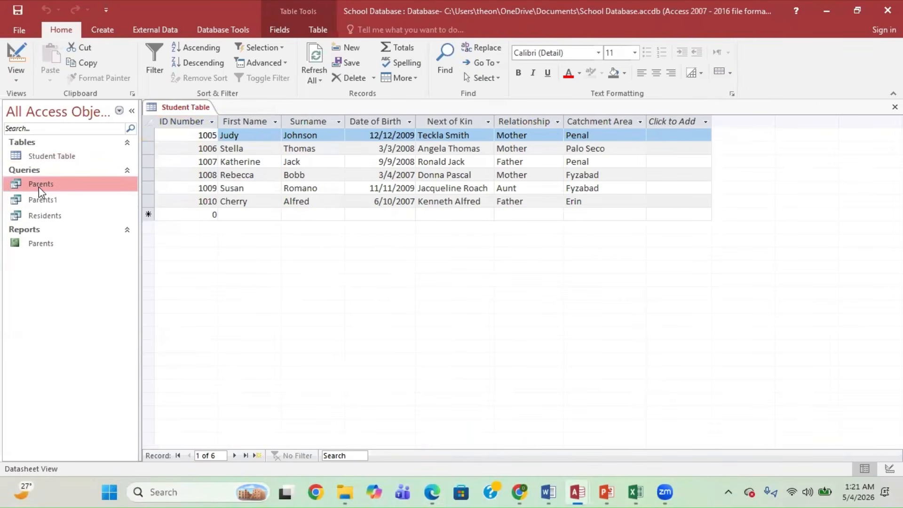
right_click(41, 187)
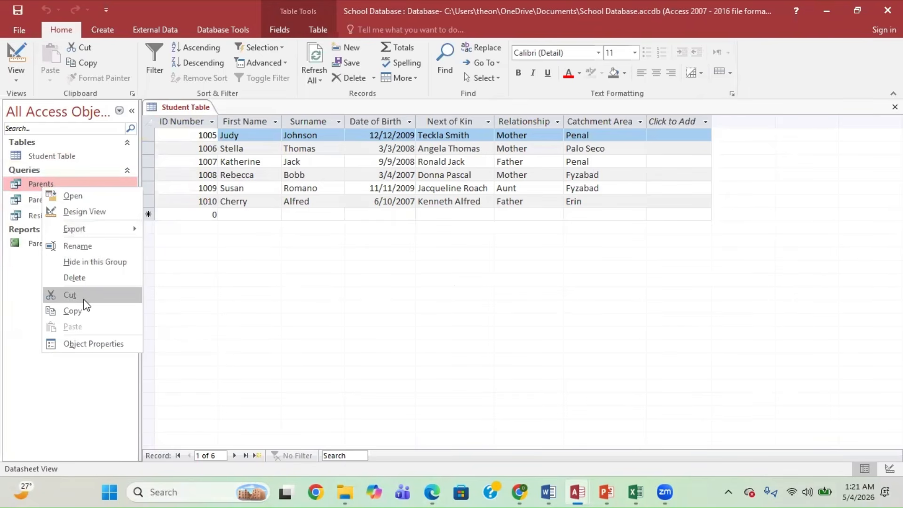
left_click(74, 278)
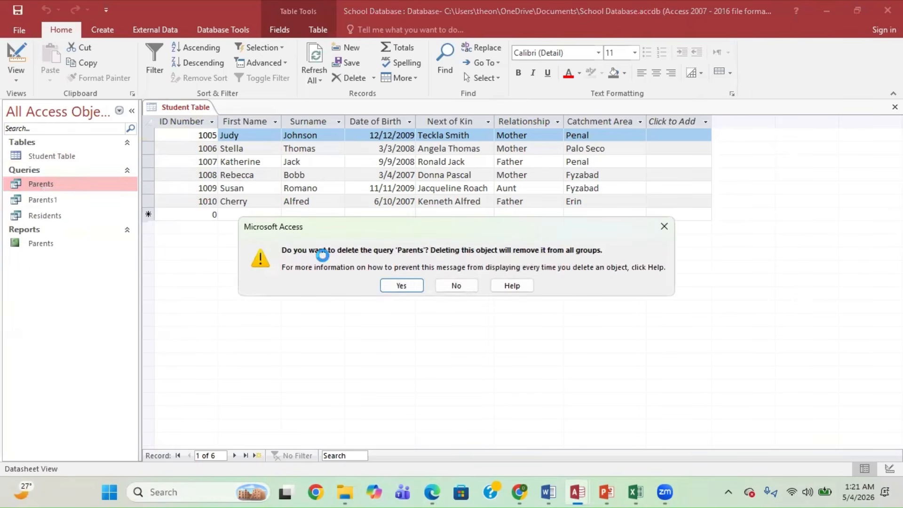
left_click(417, 285)
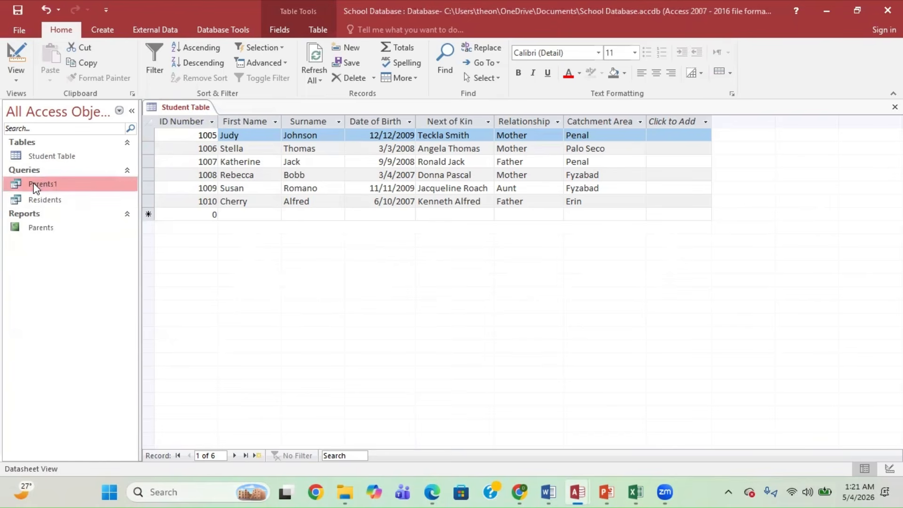
- Delete the Parents1 and Residents queries and the Parents report from School Database
left_click(49, 200)
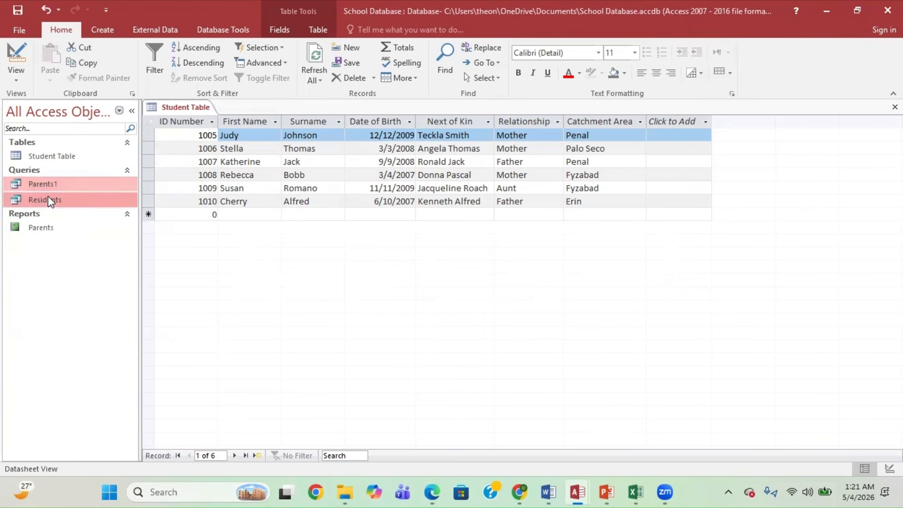
right_click(57, 204)
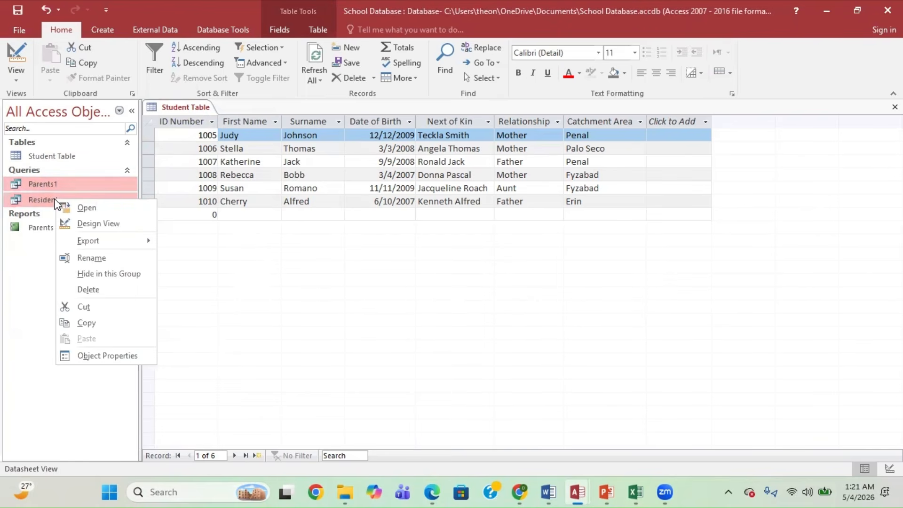
left_click(102, 298)
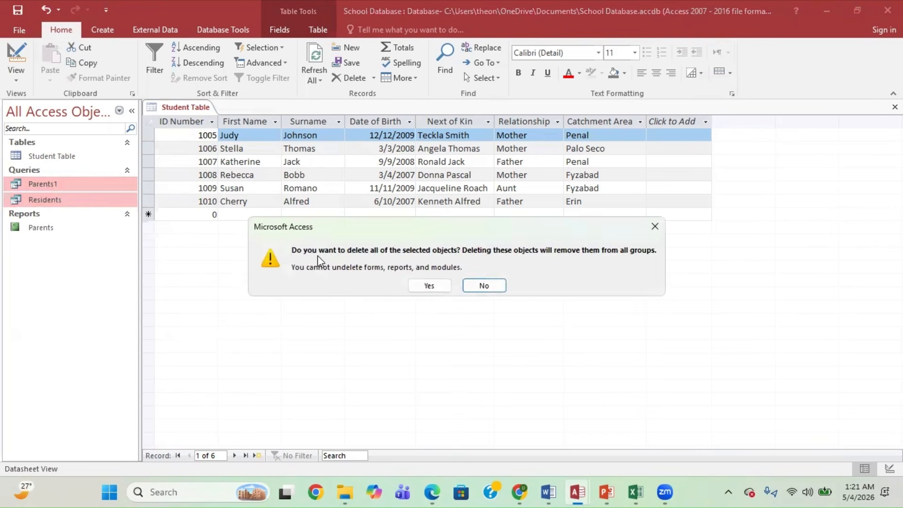
left_click(428, 285)
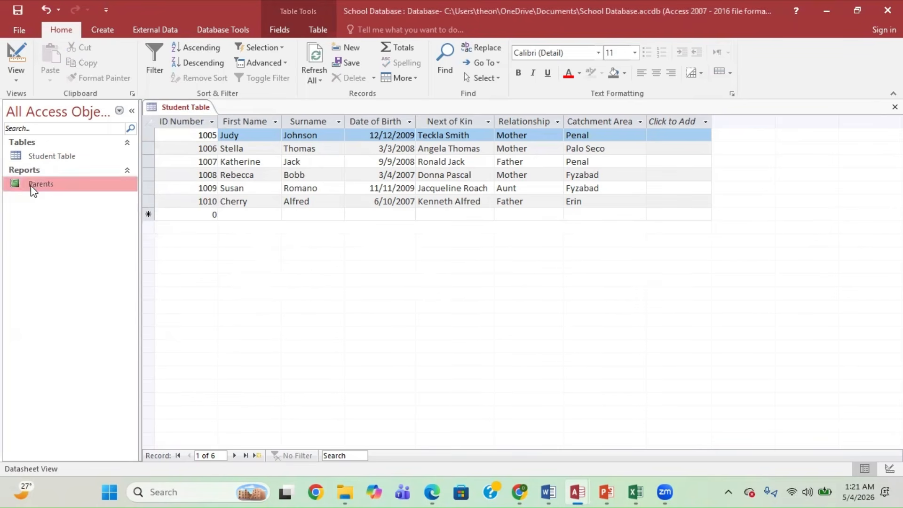
right_click(30, 186)
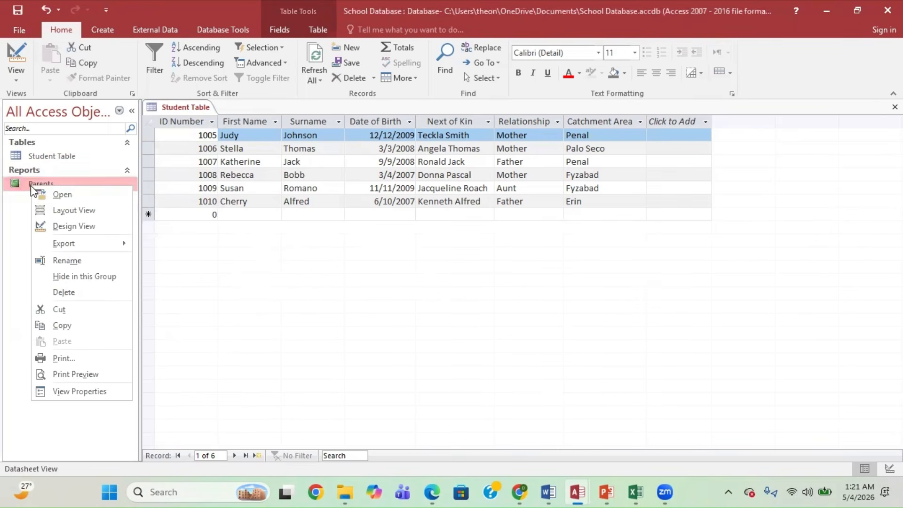
left_click(74, 291)
left_click(445, 285)
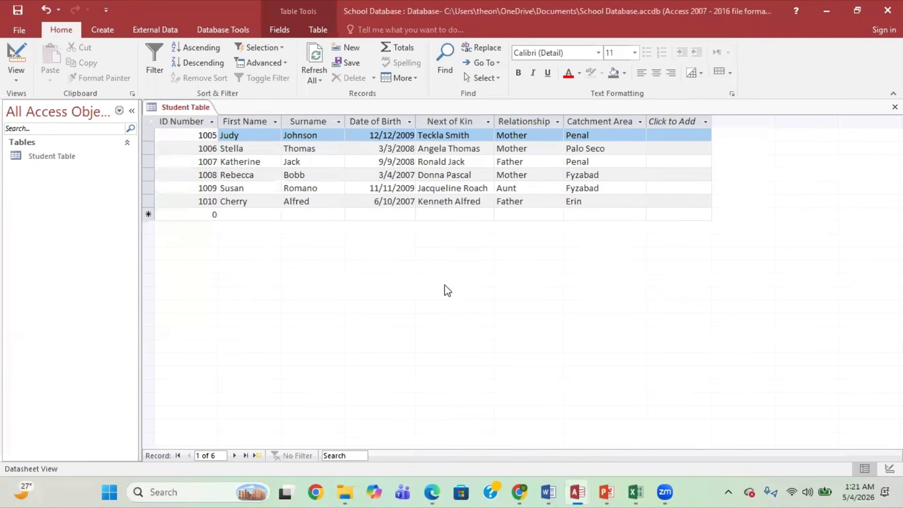
- Consult the query requirements in Question 4 and create a new query in Design View based on the Student Table
double_click(31, 156)
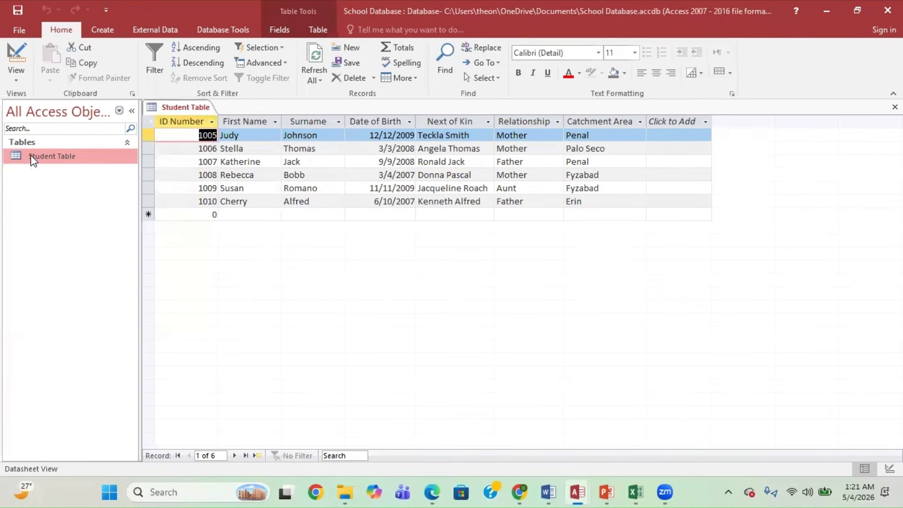
left_click(428, 489)
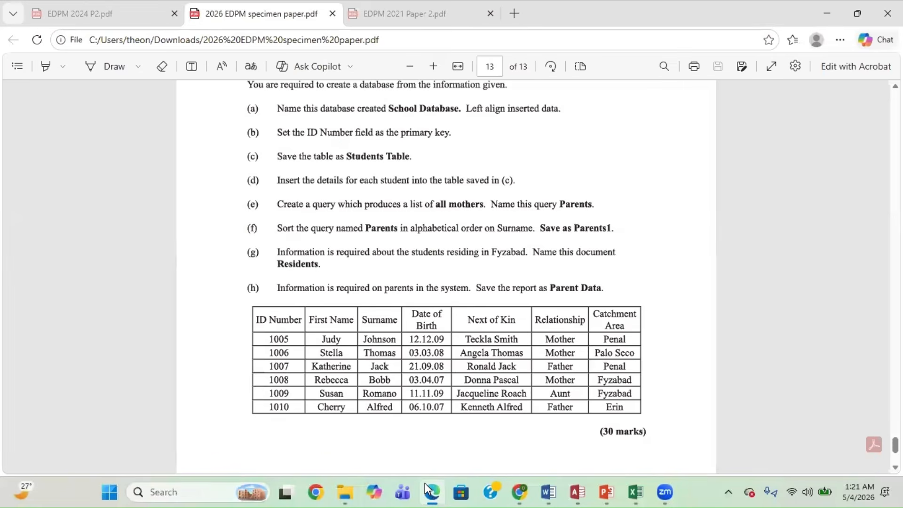
left_click(428, 490)
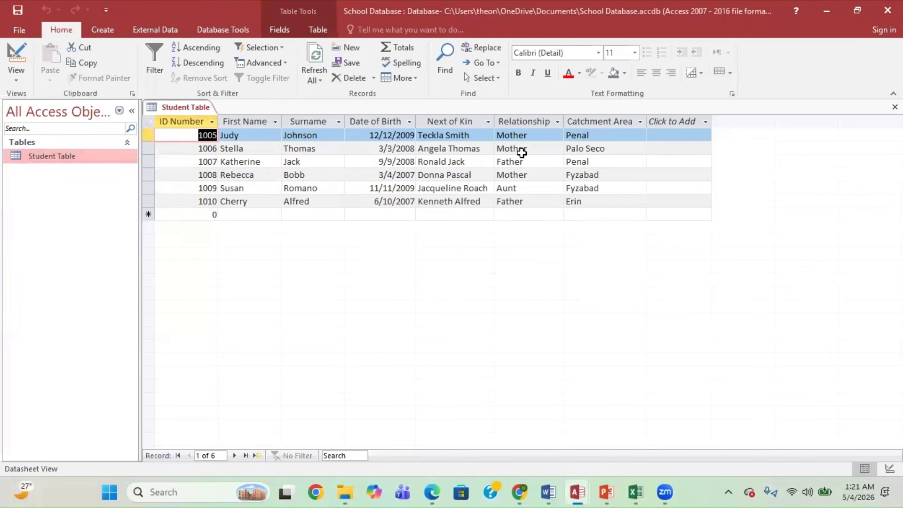
left_click(103, 30)
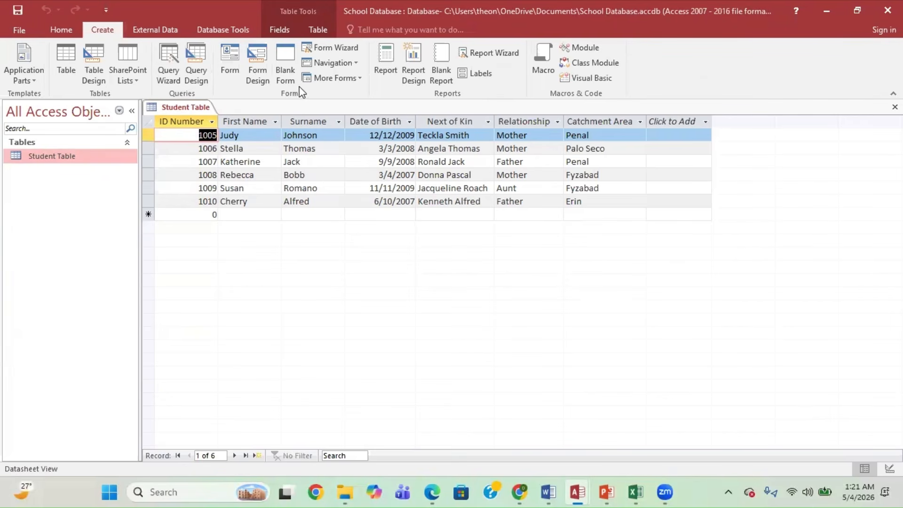
left_click(200, 70)
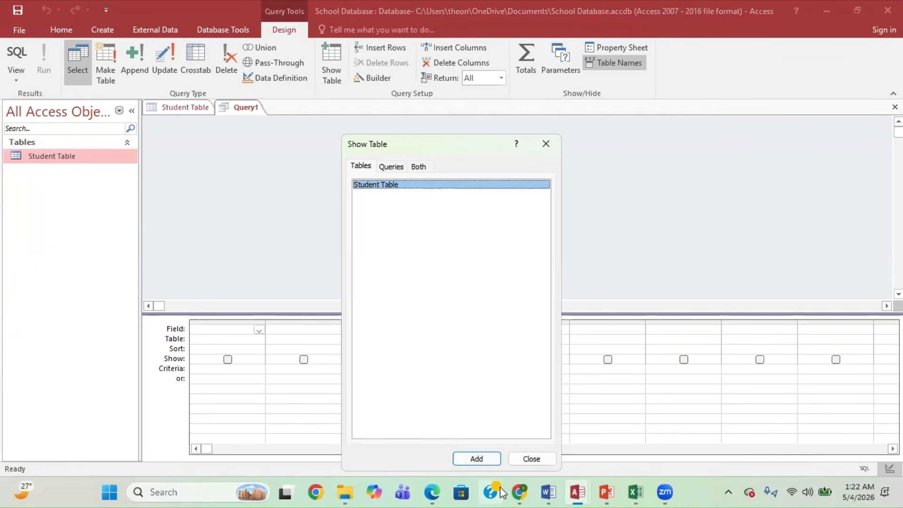
left_click(477, 458)
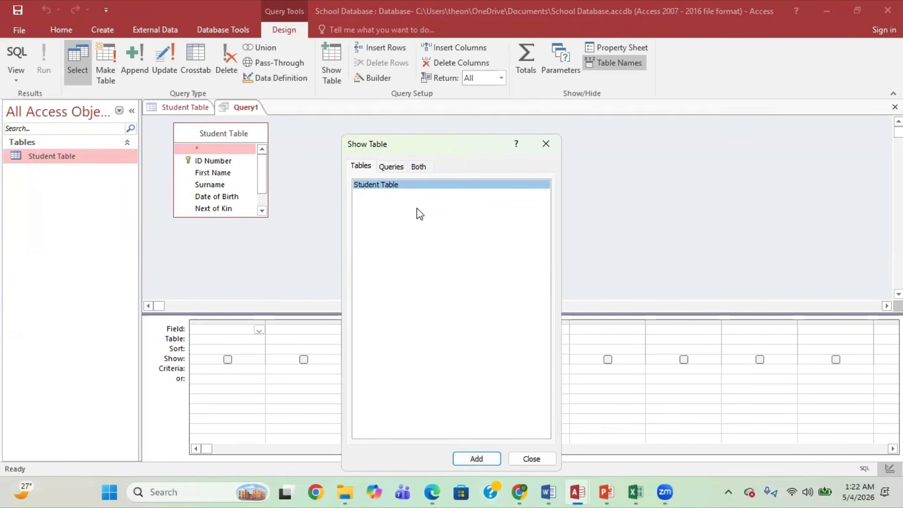
left_click(526, 460)
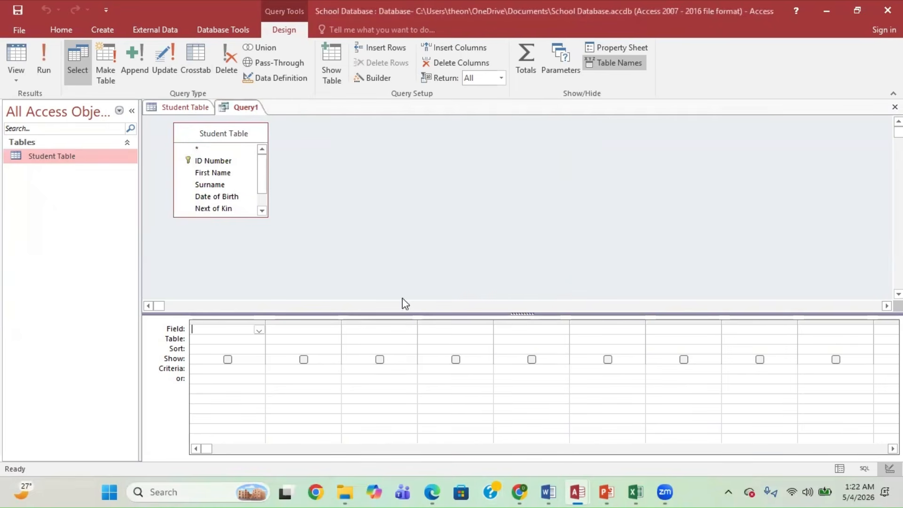
- Add the ID Number, First Name, Surname, Date of Birth, Next of Kin and Relationship fields to the query
double_click(213, 160)
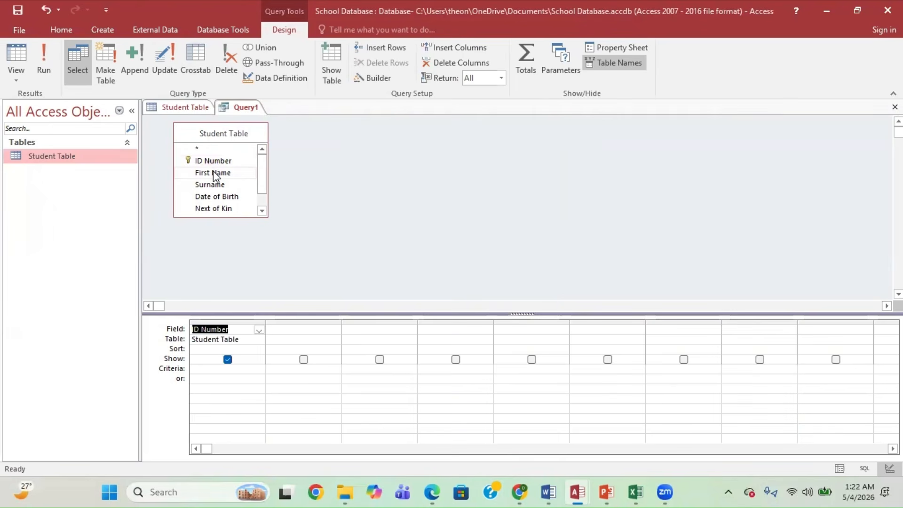
double_click(214, 173)
double_click(213, 185)
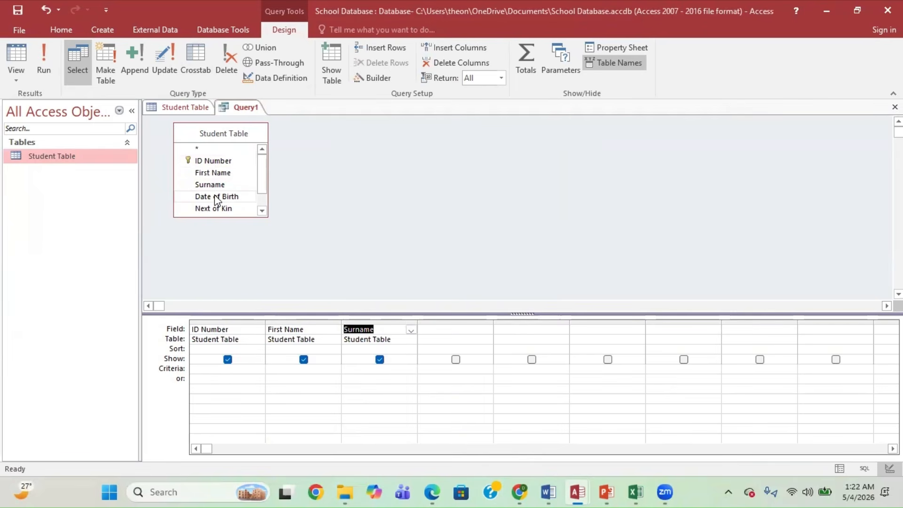
double_click(217, 197)
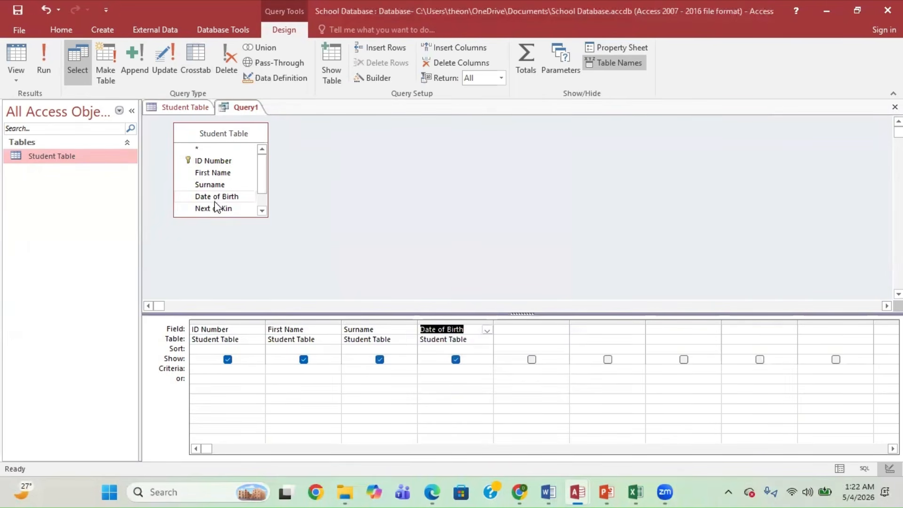
double_click(216, 209)
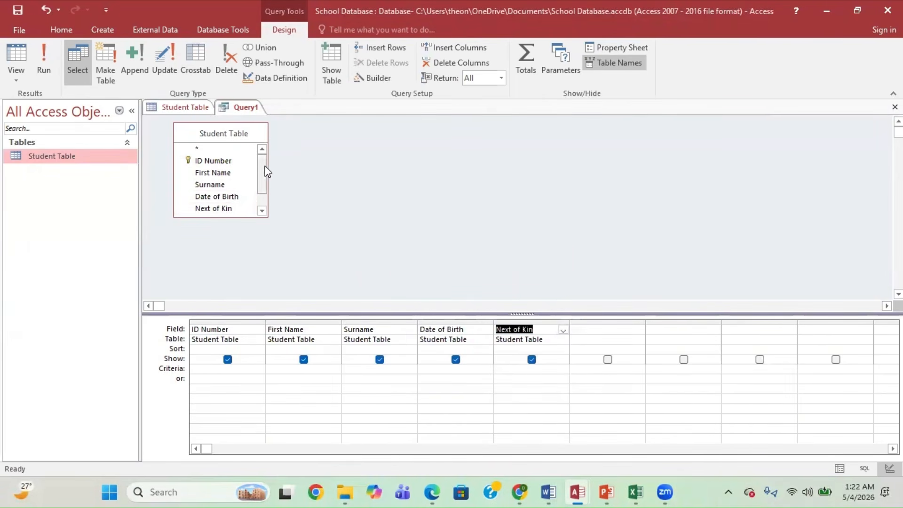
left_click_drag(262, 167, 262, 183)
double_click(221, 201)
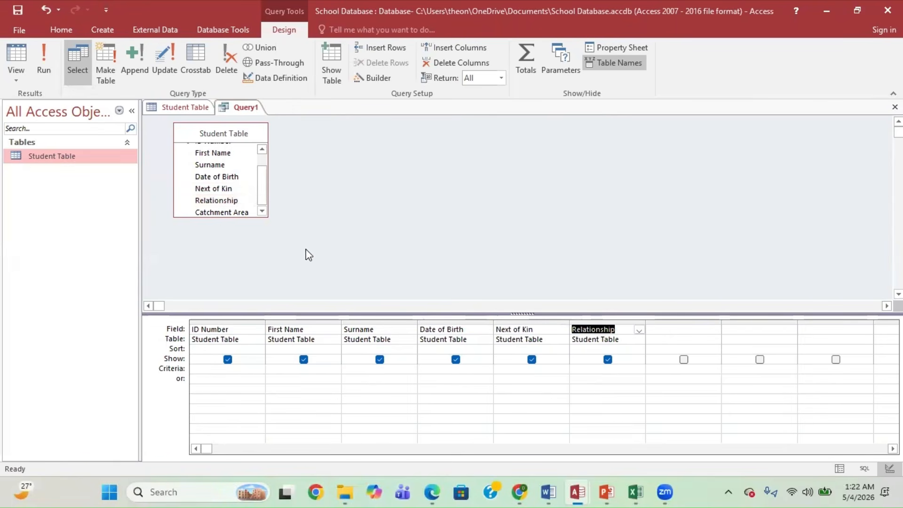
- Set the Relationship criterion to Mother and run the query
left_click(585, 369)
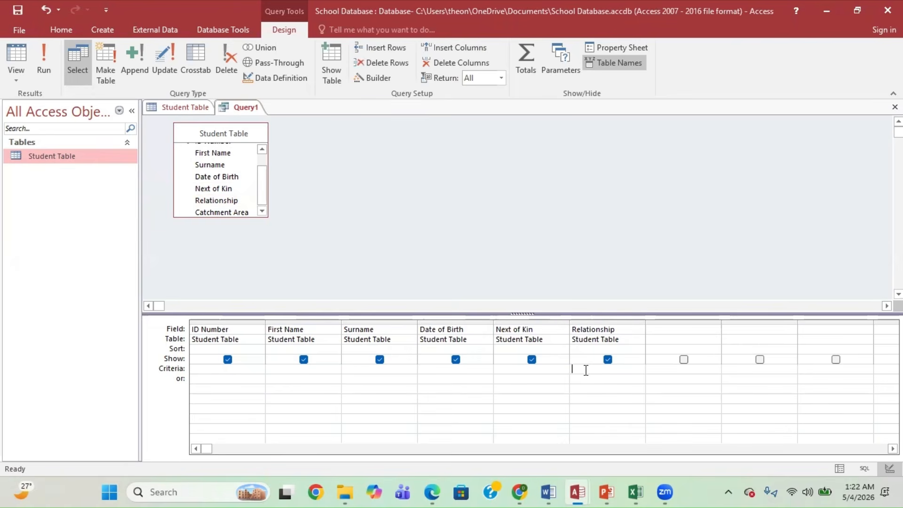
type("Mothe")
type("r")
left_click(36, 50)
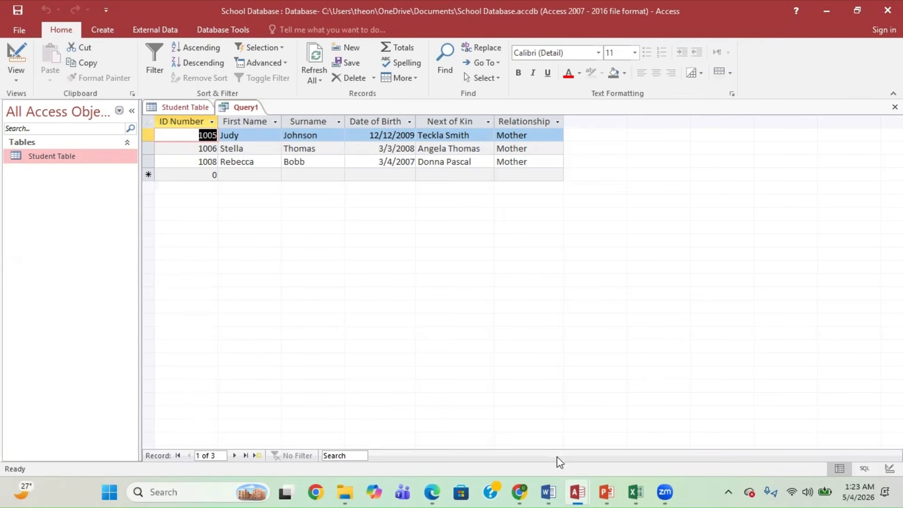
- Check the required query name in Question 4 of the specimen paper and save the mothers query as Parents
left_click(444, 493)
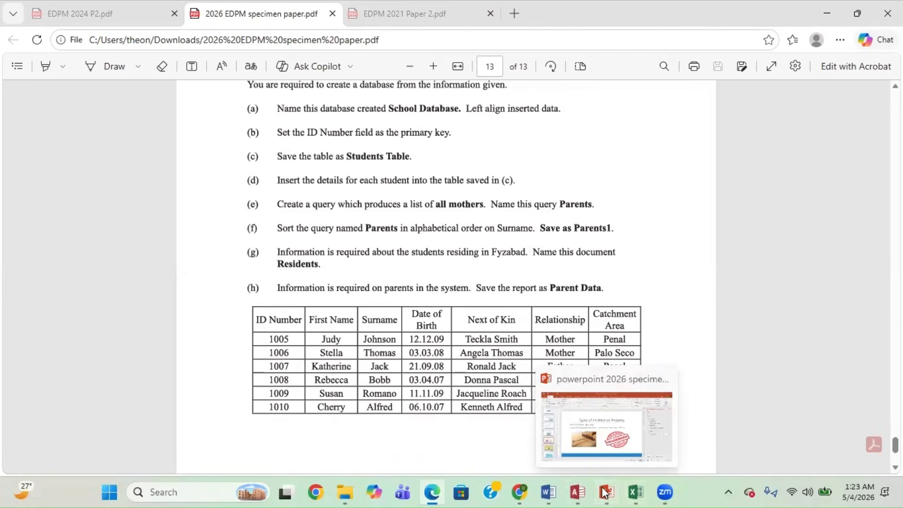
mouse_move(578, 493)
left_click(779, 417)
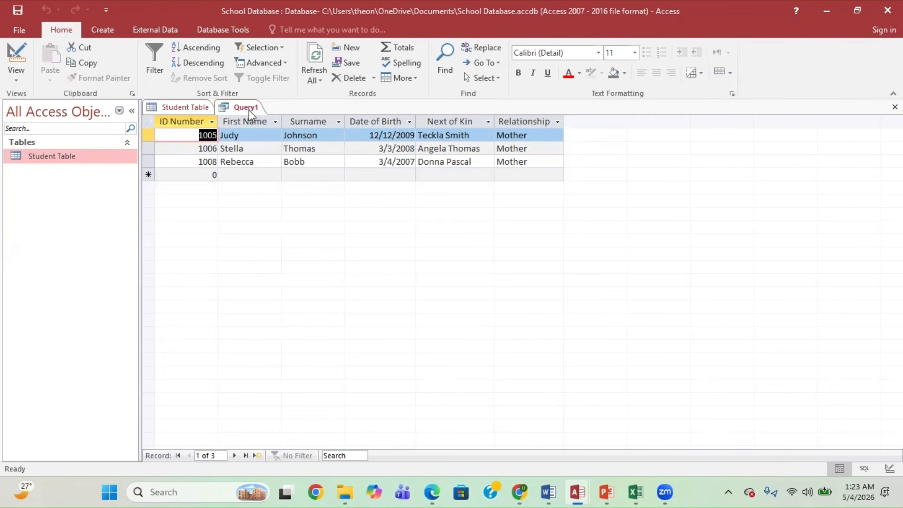
left_click(103, 30)
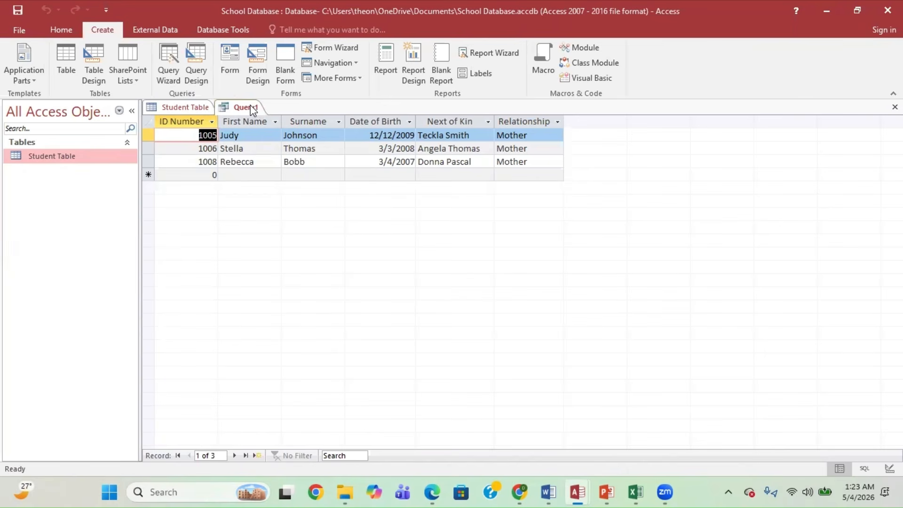
left_click(59, 31)
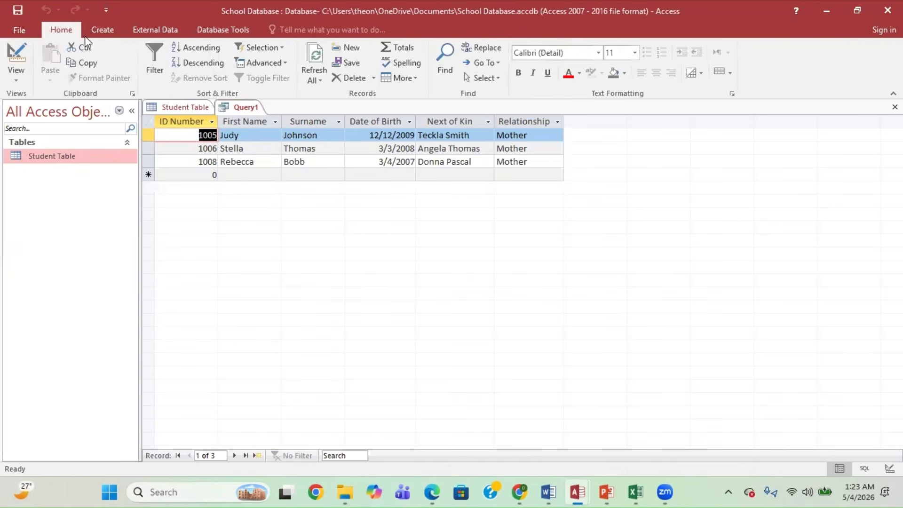
left_click(245, 111)
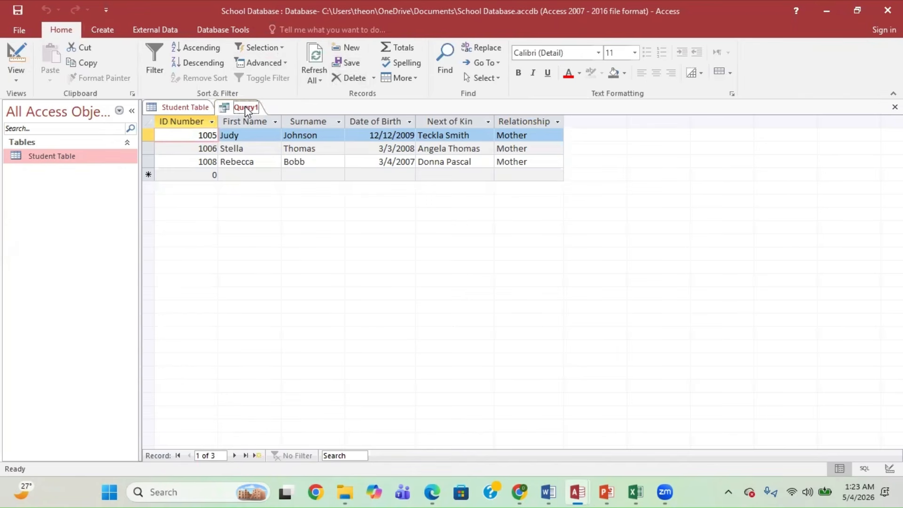
right_click(246, 111)
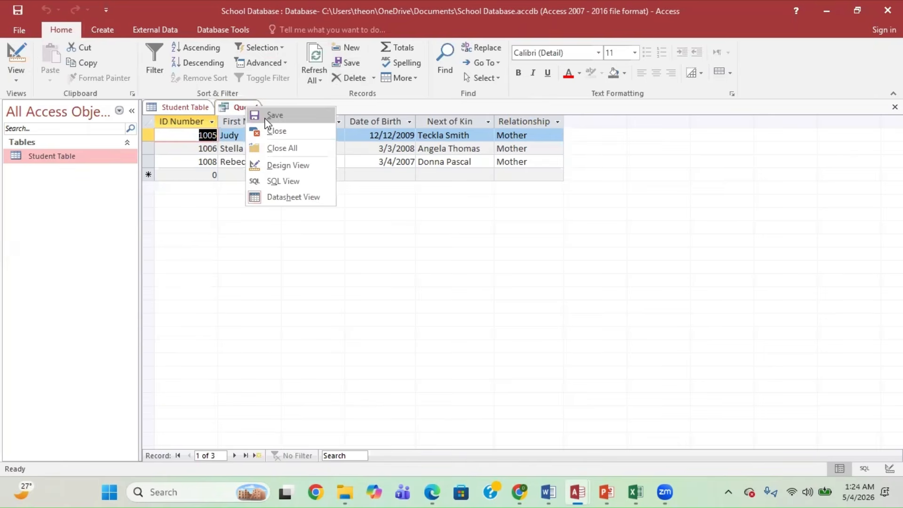
left_click(265, 118)
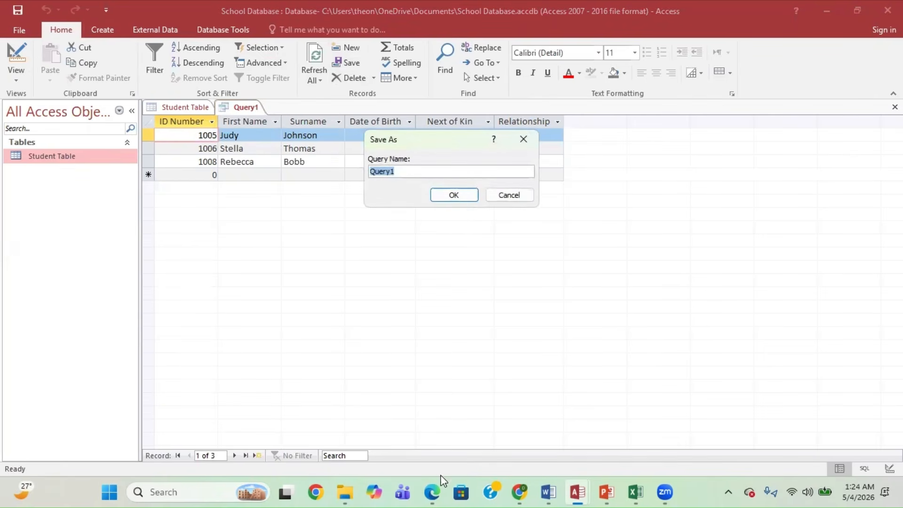
left_click(431, 492)
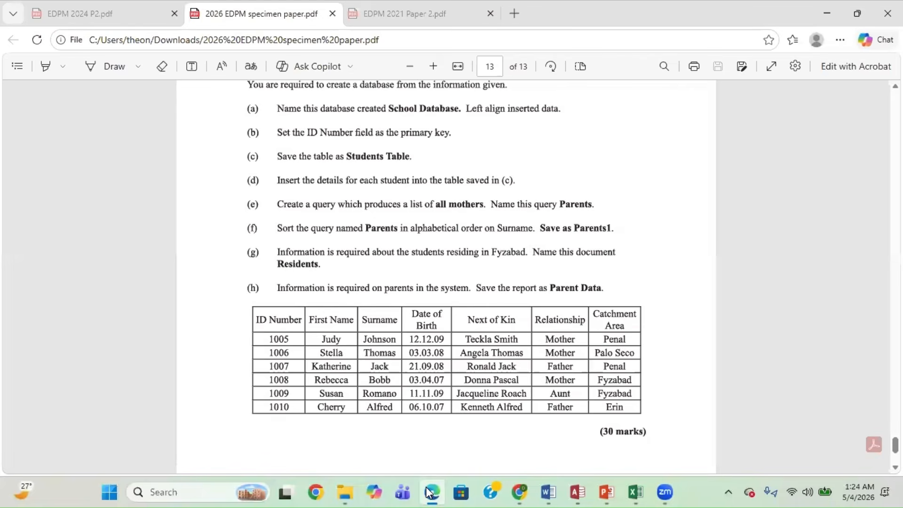
left_click(431, 492)
type("Parents")
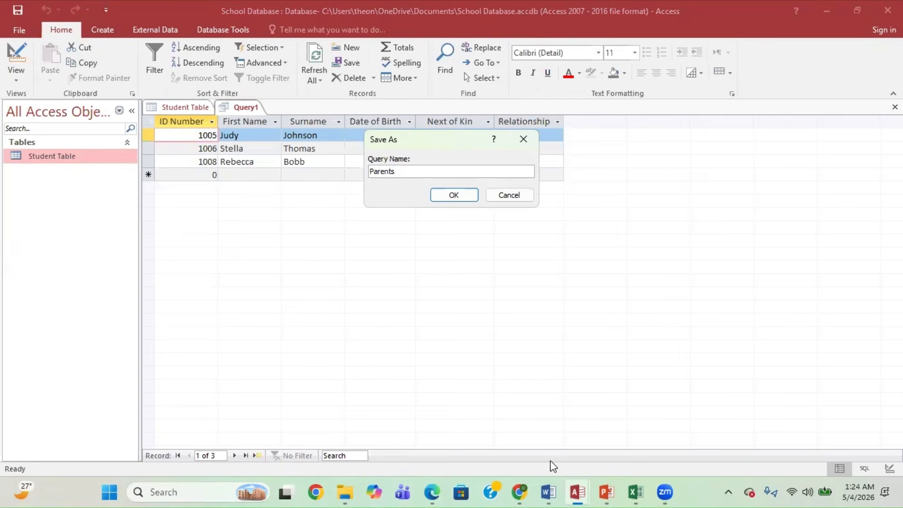
left_click(449, 196)
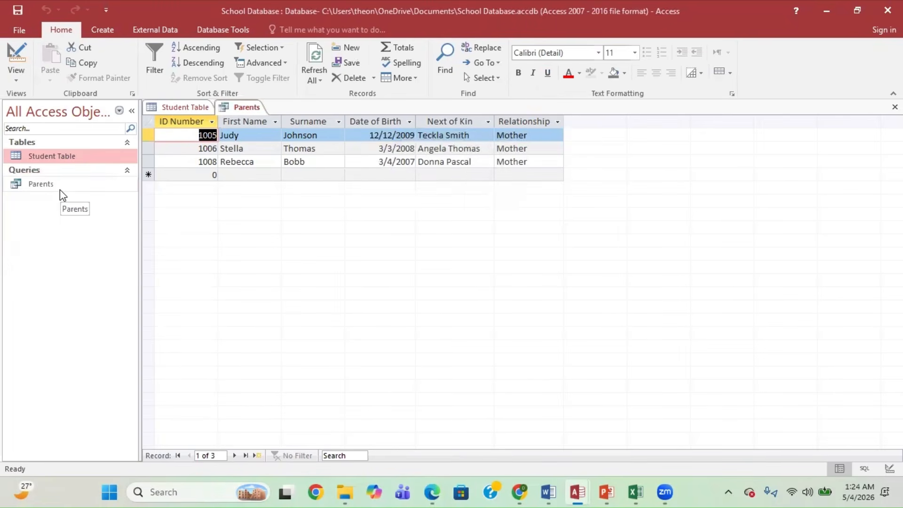
- Check the sorting instruction in Question 4 and start a Simple Query Wizard query based on the Parents query
left_click(432, 492)
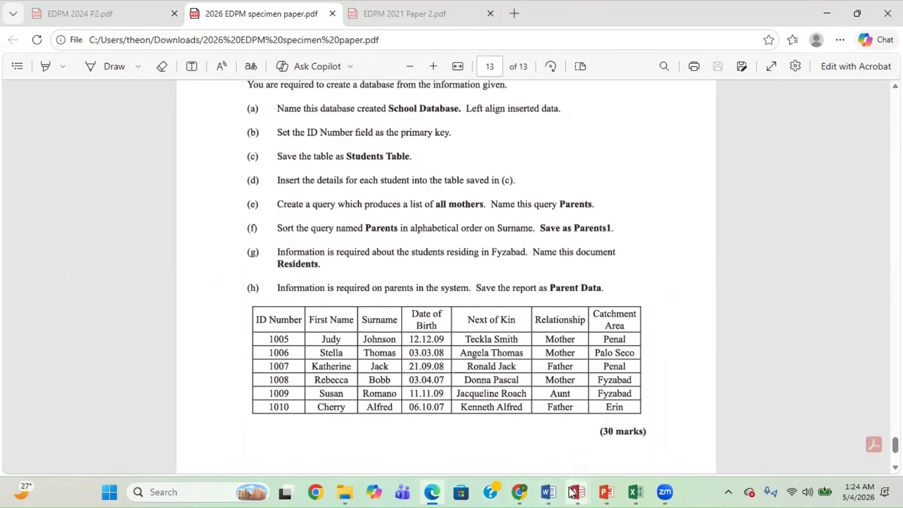
mouse_move(575, 492)
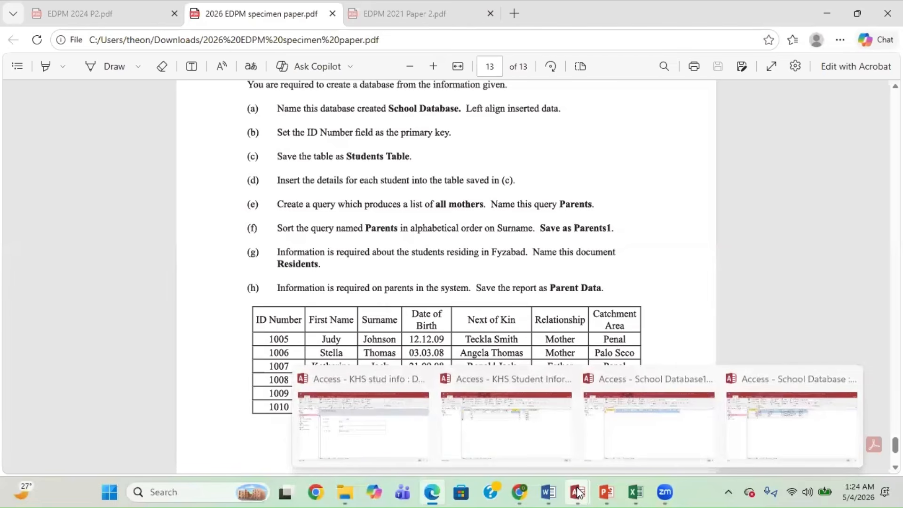
left_click(770, 422)
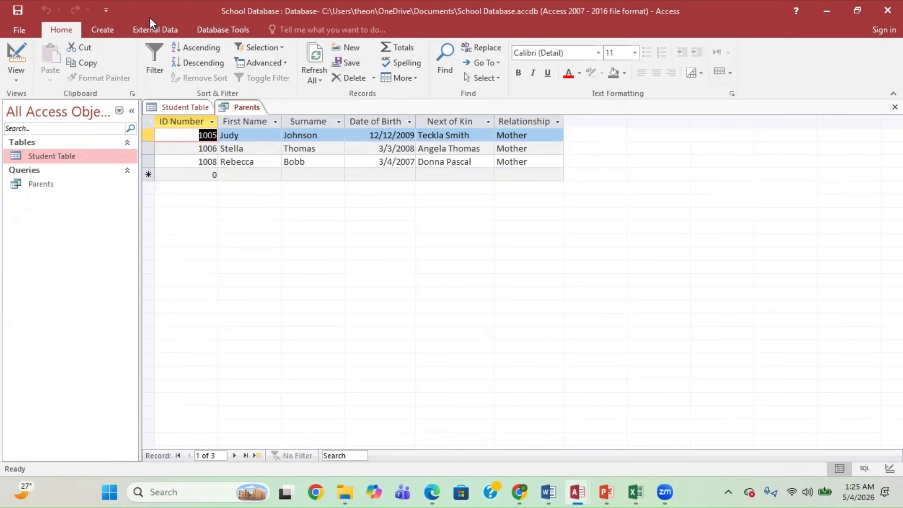
left_click(59, 180)
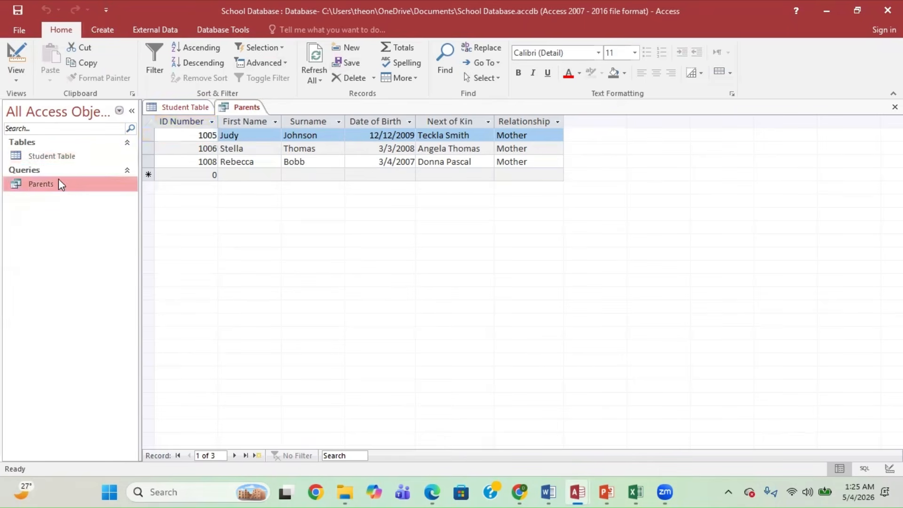
left_click(107, 30)
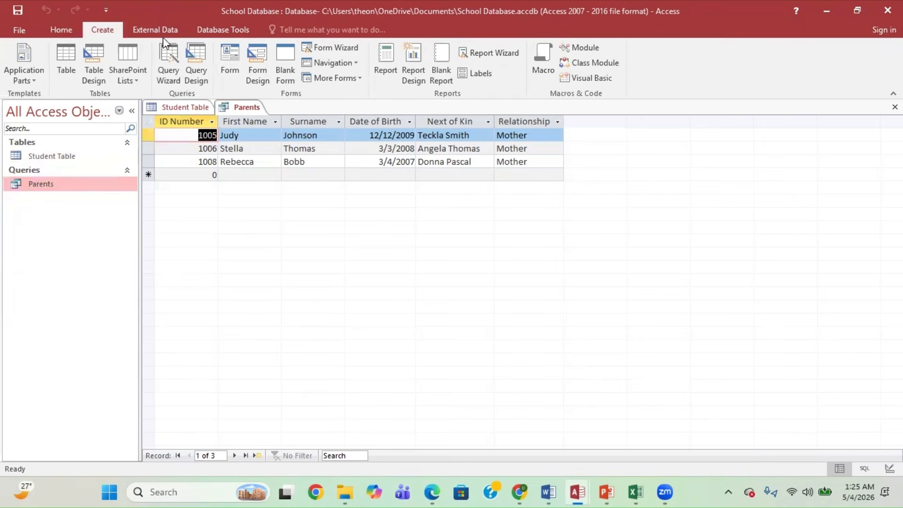
left_click(172, 72)
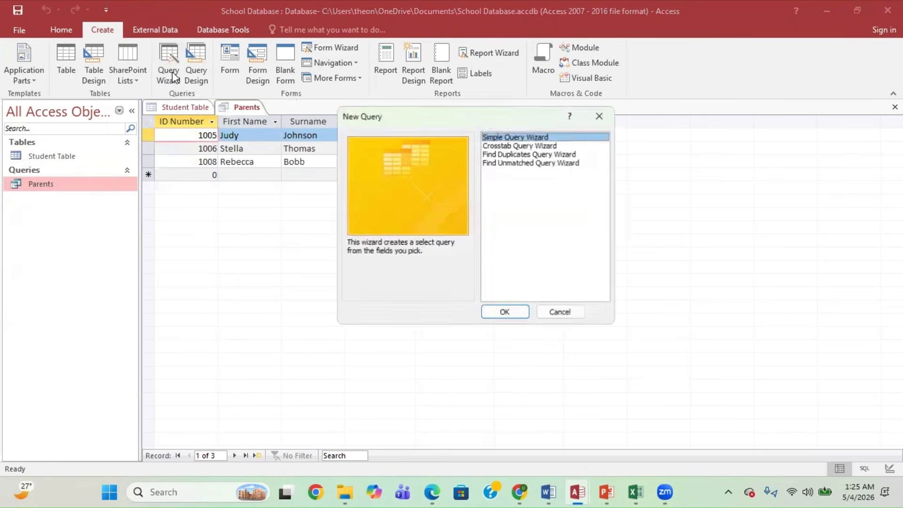
left_click(514, 312)
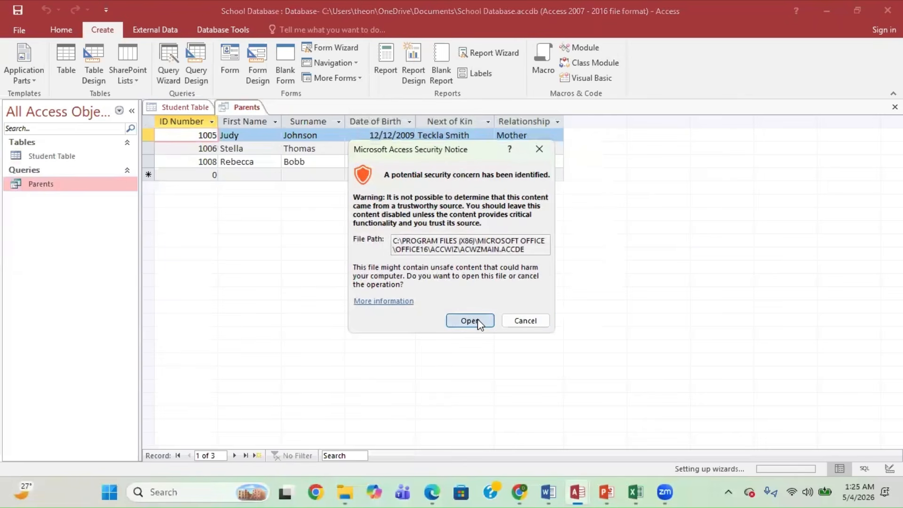
left_click(477, 320)
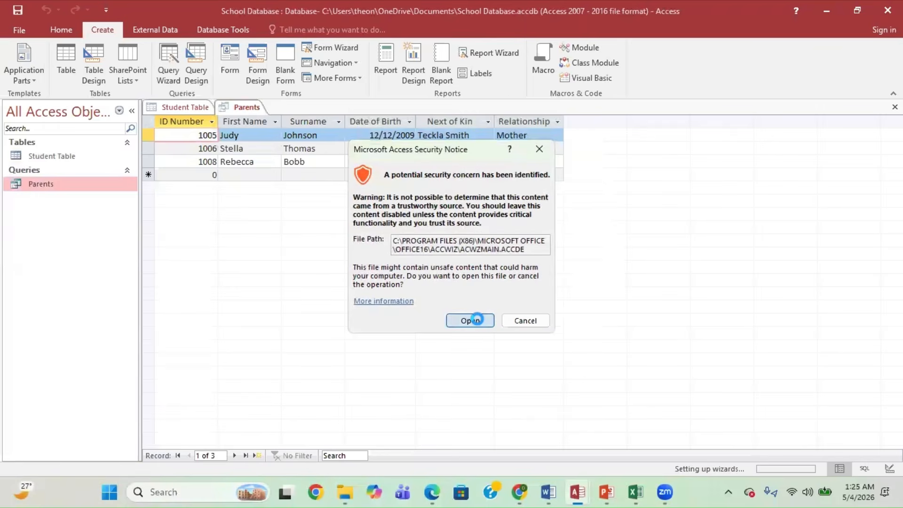
left_click(477, 319)
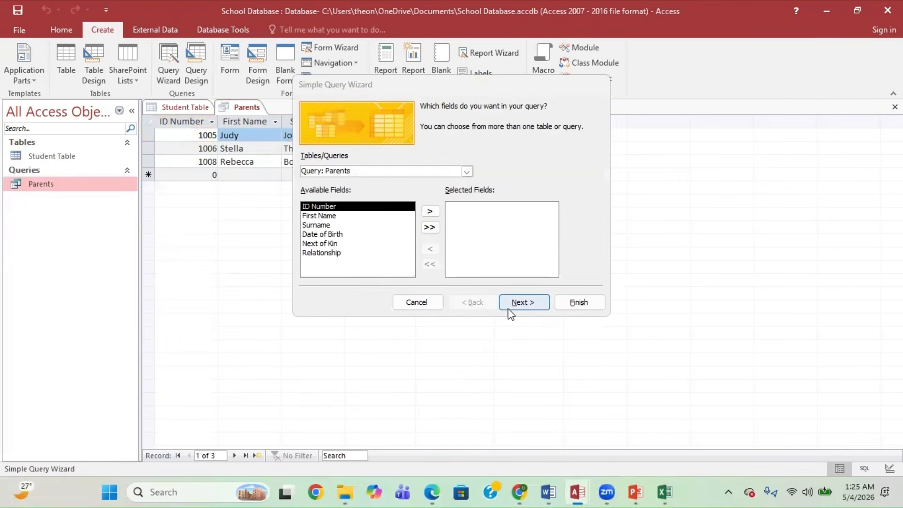
- Include all available fields of the Parents query in the new query and proceed to its title
left_click(431, 228)
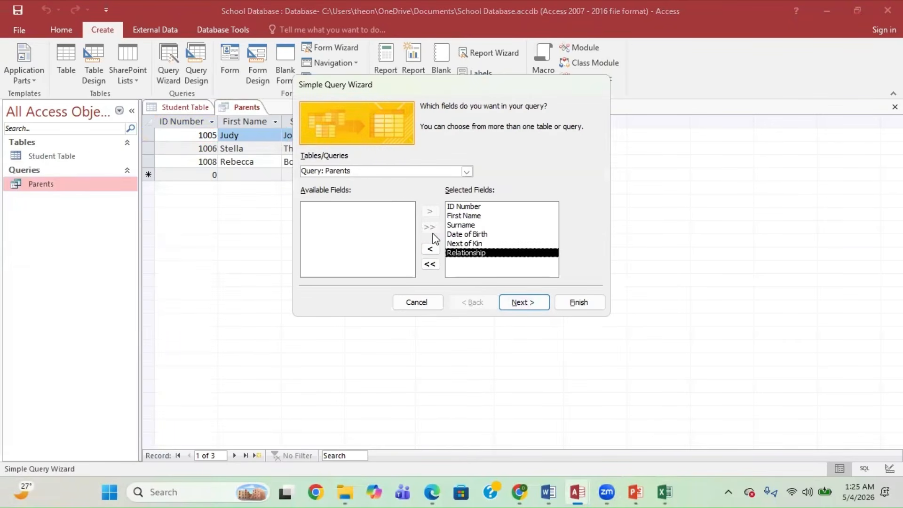
left_click(430, 264)
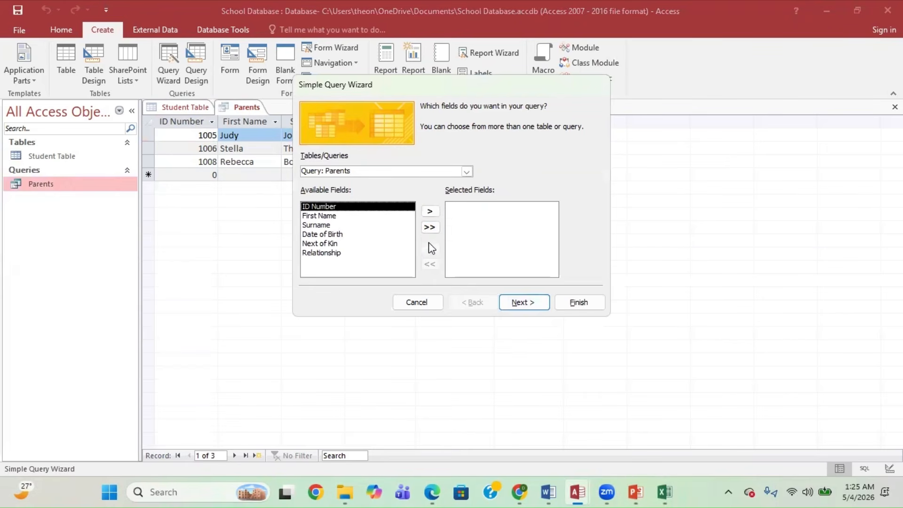
left_click(429, 228)
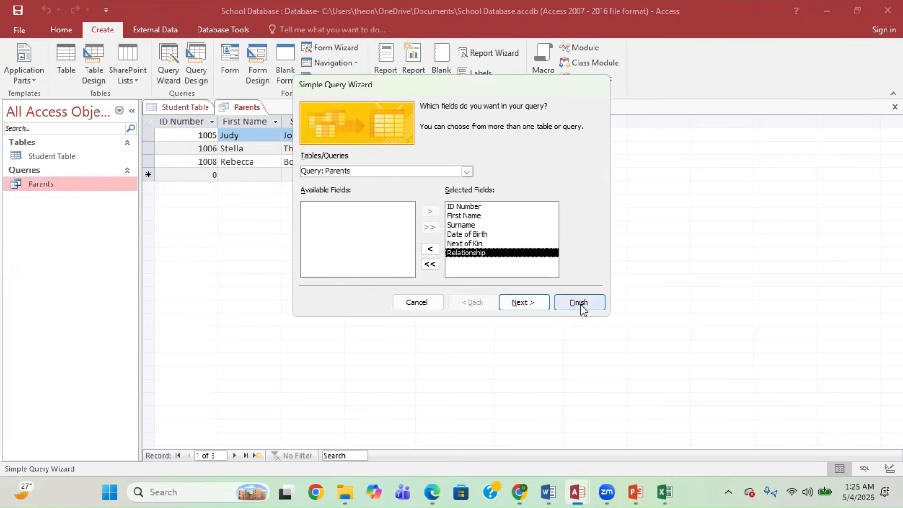
left_click(521, 303)
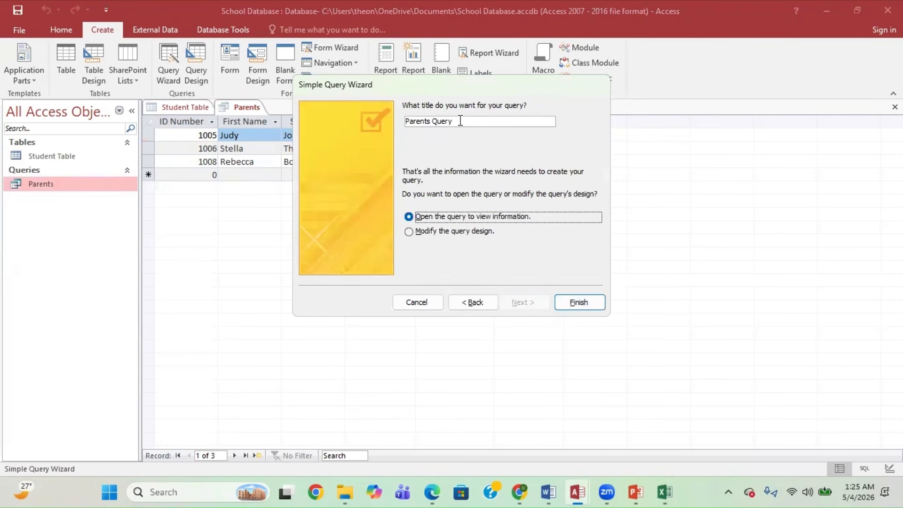
- Title the new query Parents1 and finish the wizard, opening the query to view its information
left_click(461, 121)
key("BackSpace")
key("BackSpace")
key("BackSpace")
key("BackSpace")
key("BackSpace")
key("BackSpace")
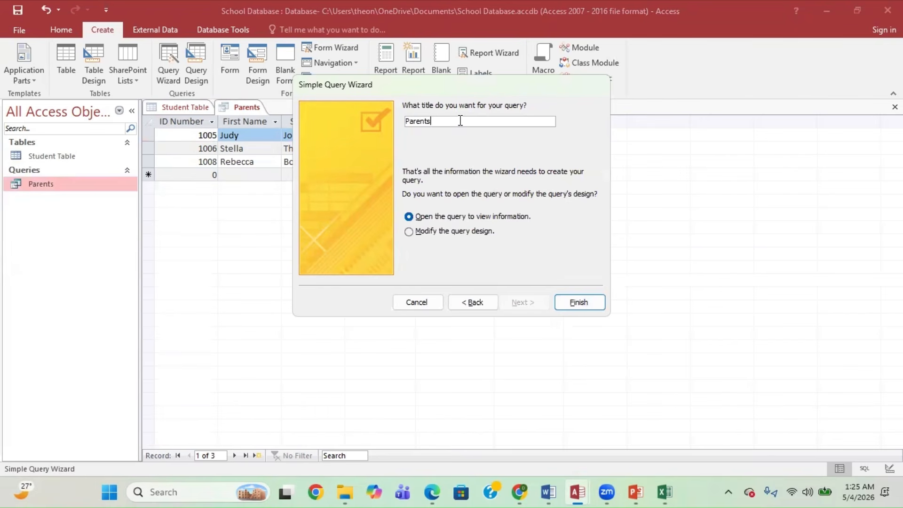
type("1")
left_click(564, 304)
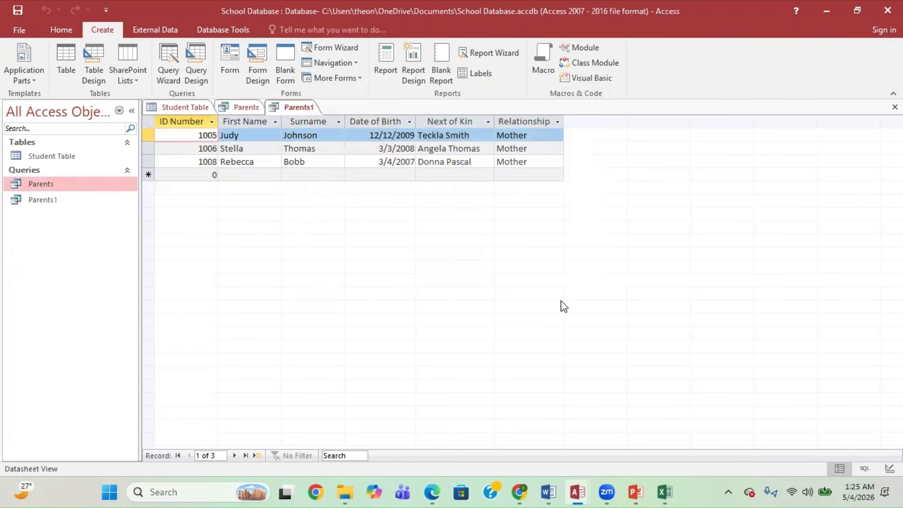
- Sort the Parents1 query in ascending alphabetical order by Surname
left_click(310, 137)
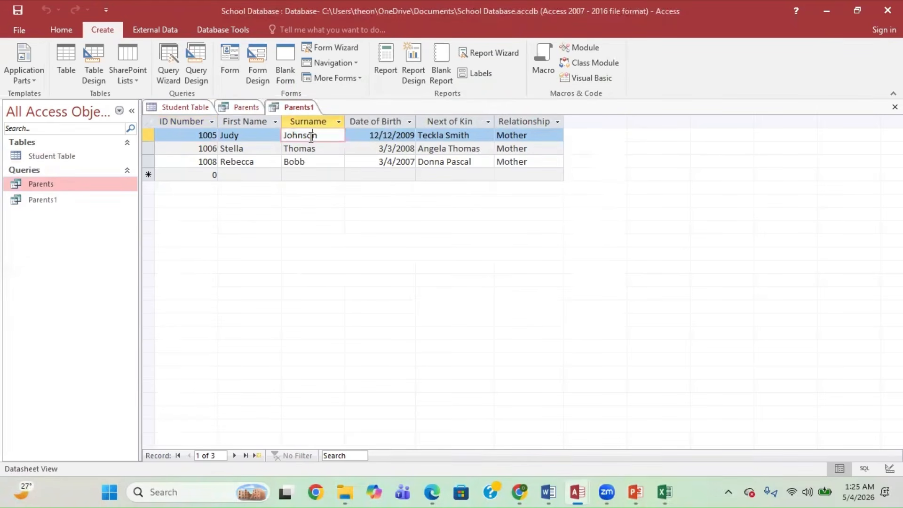
left_click(309, 122)
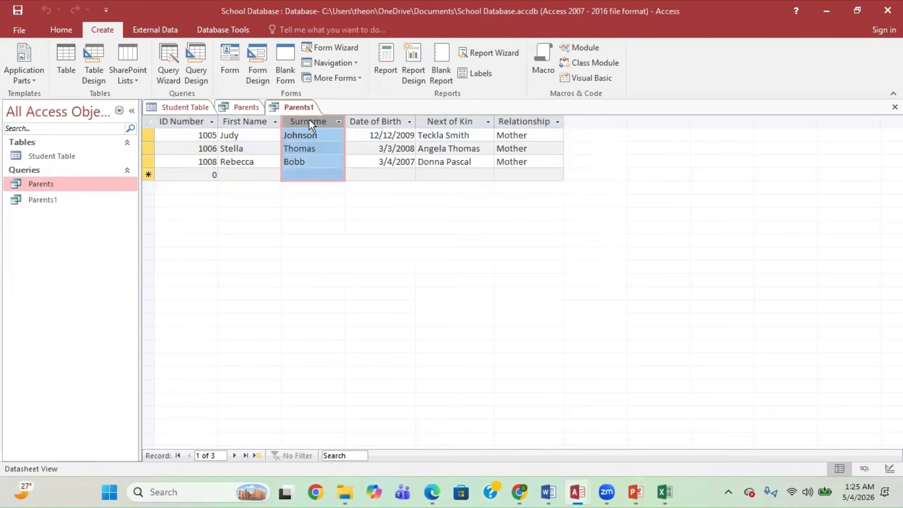
left_click(60, 26)
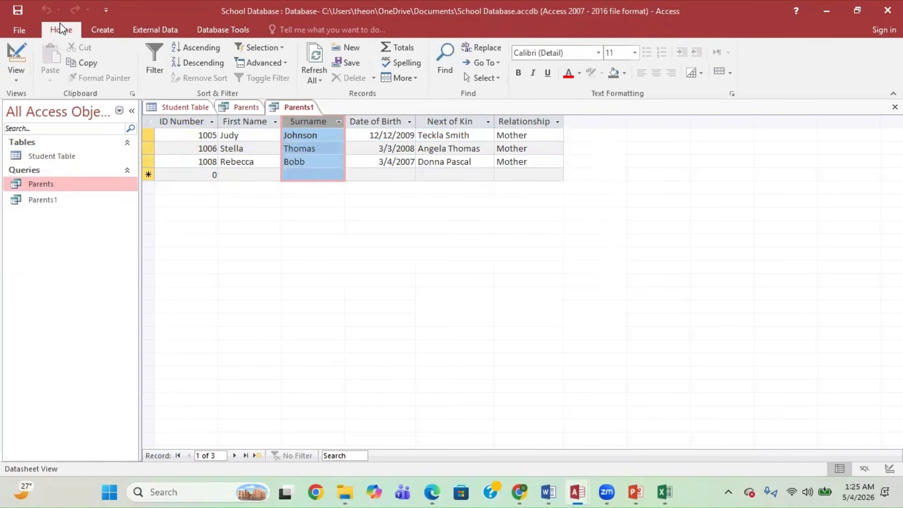
left_click(207, 46)
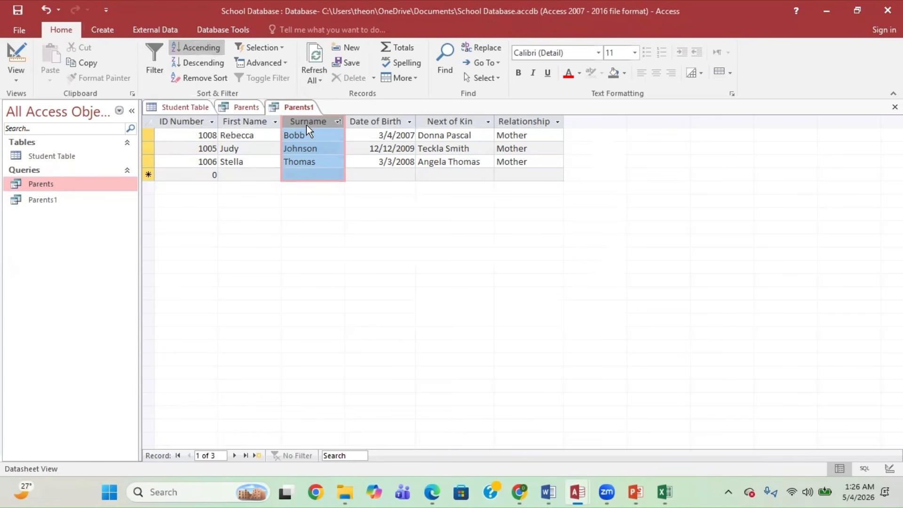
left_click(198, 64)
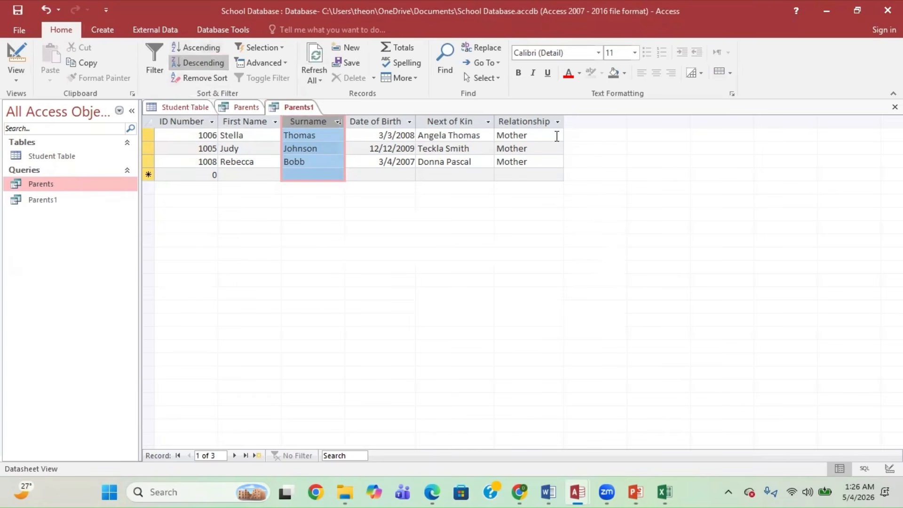
left_click(202, 49)
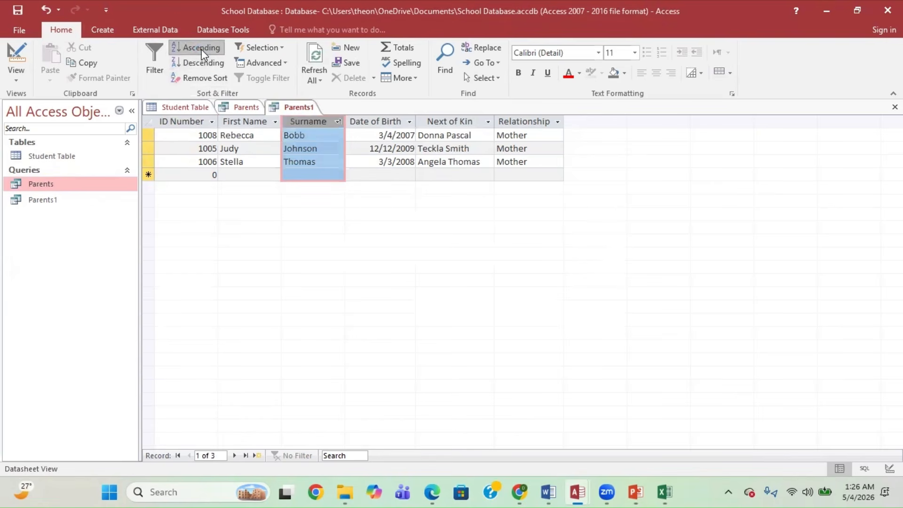
left_click(310, 173)
left_click(56, 201)
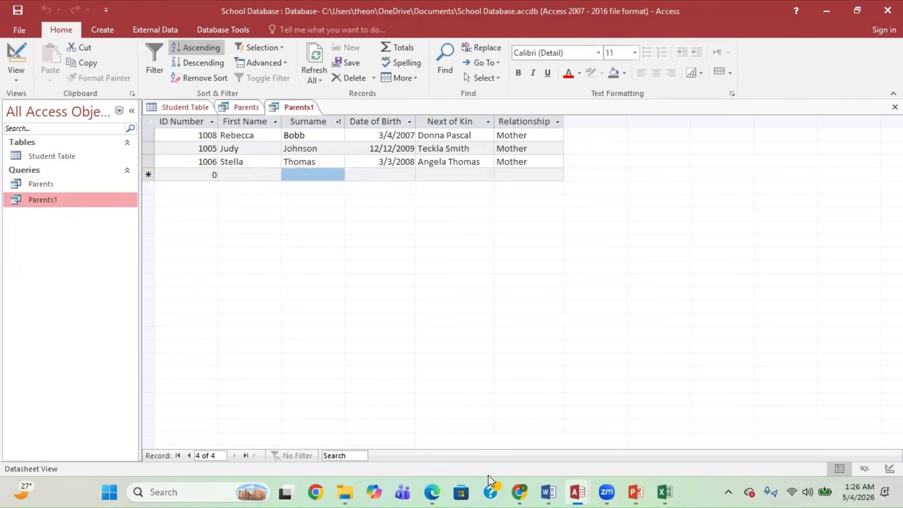
- Check the Fyzabad residents instruction in Question 4 of the specimen paper, then return to School Database and display the Student Table
left_click(442, 493)
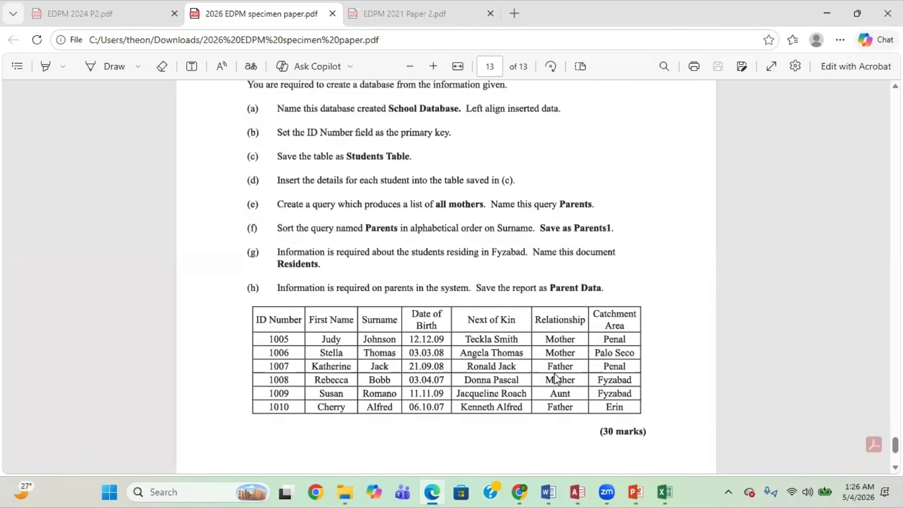
mouse_move(584, 492)
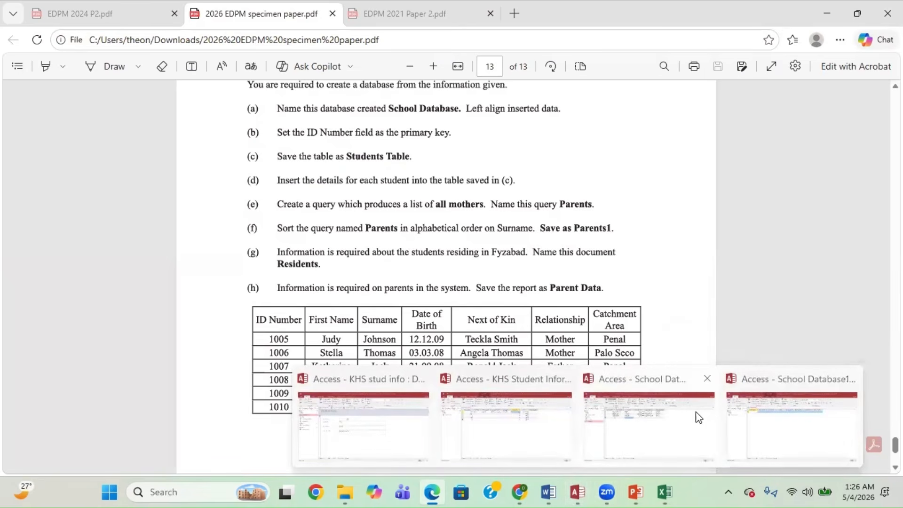
left_click(668, 417)
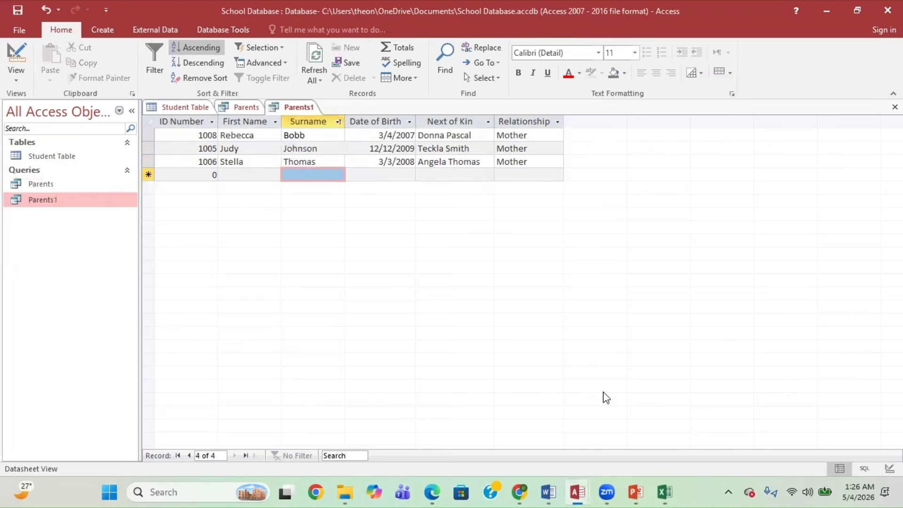
double_click(41, 157)
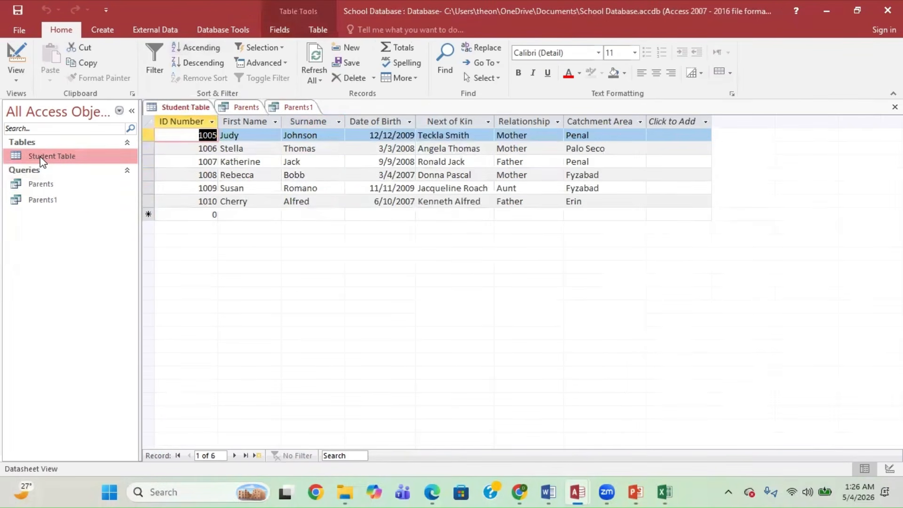
left_click(102, 30)
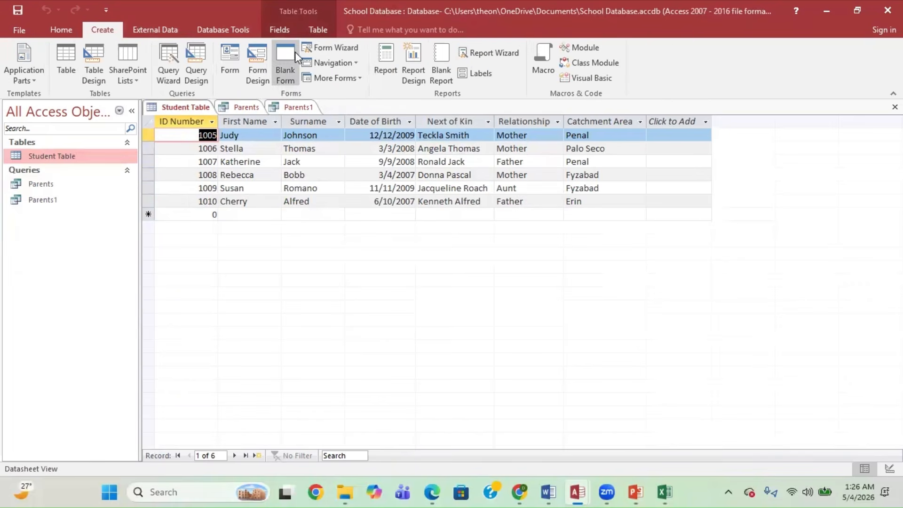
left_click(174, 63)
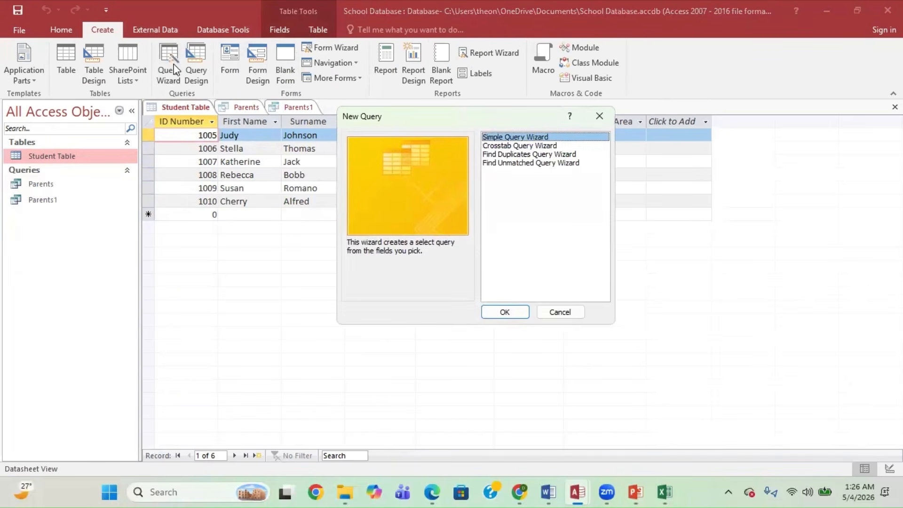
left_click(511, 312)
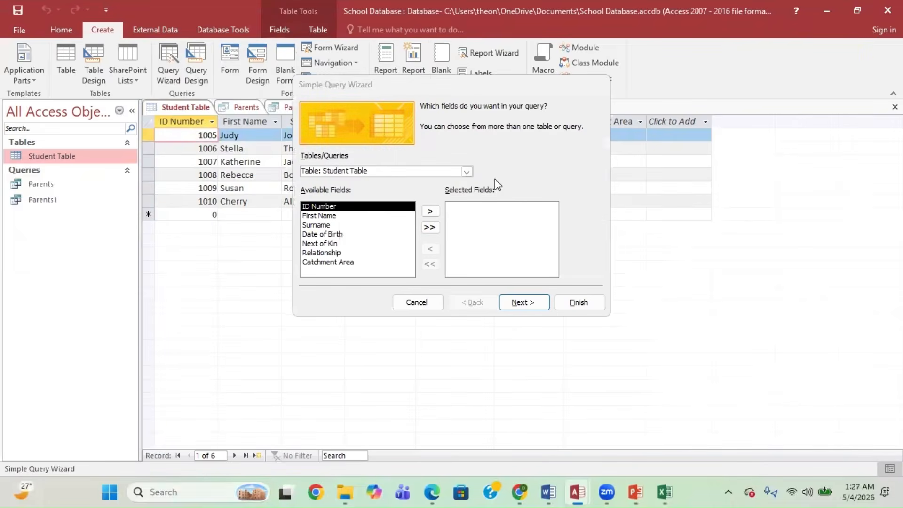
left_click(430, 212)
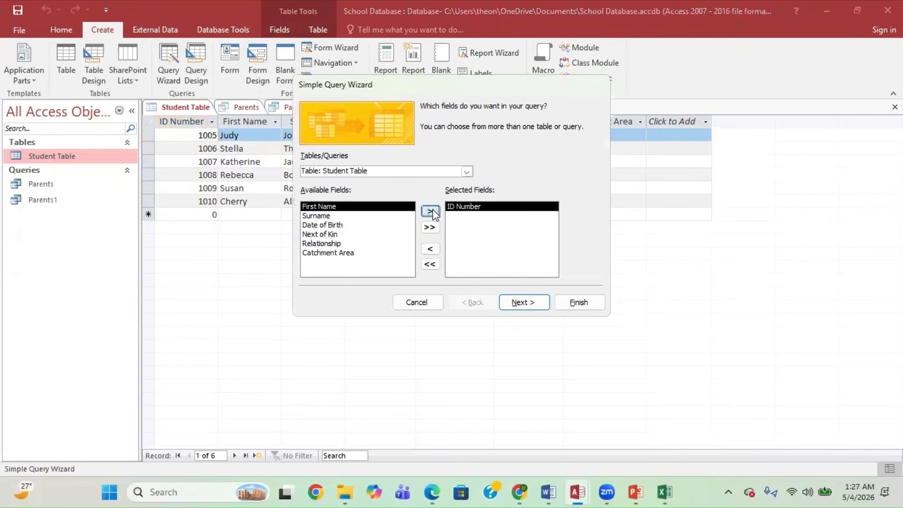
left_click(430, 212)
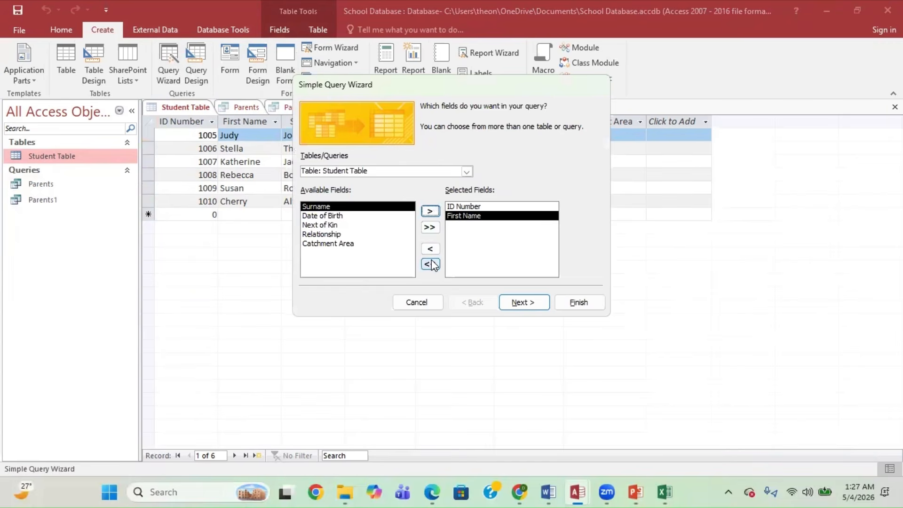
left_click(430, 228)
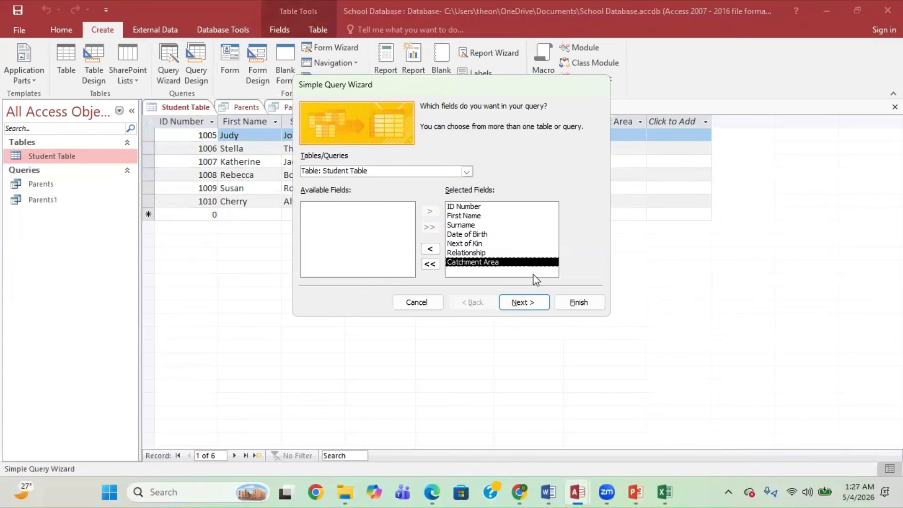
left_click(520, 304)
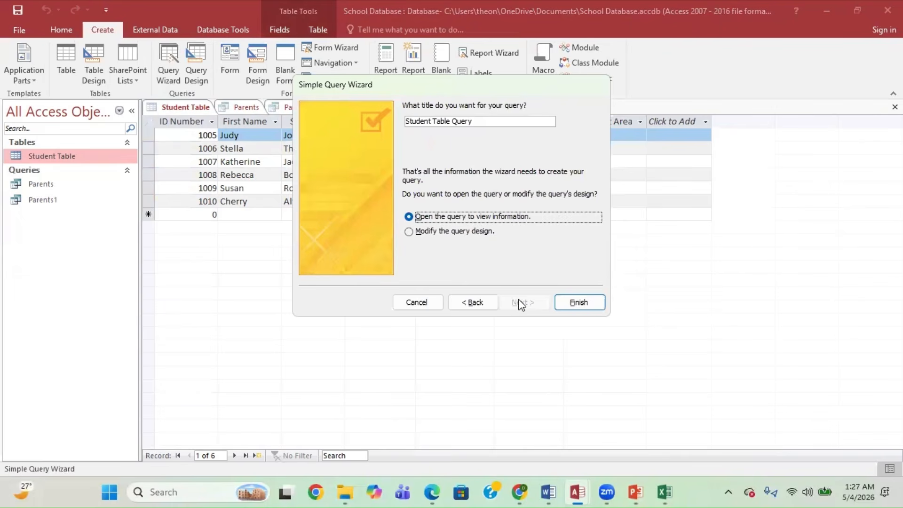
left_click(473, 305)
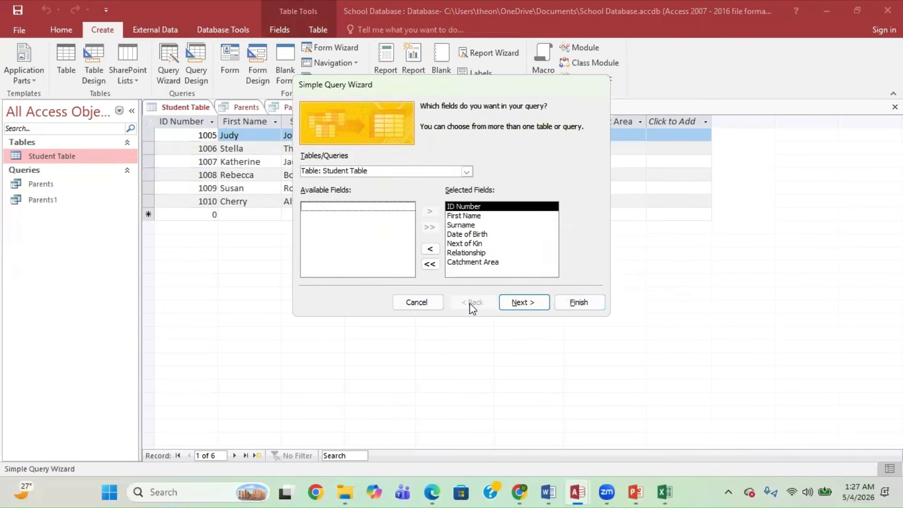
left_click(425, 305)
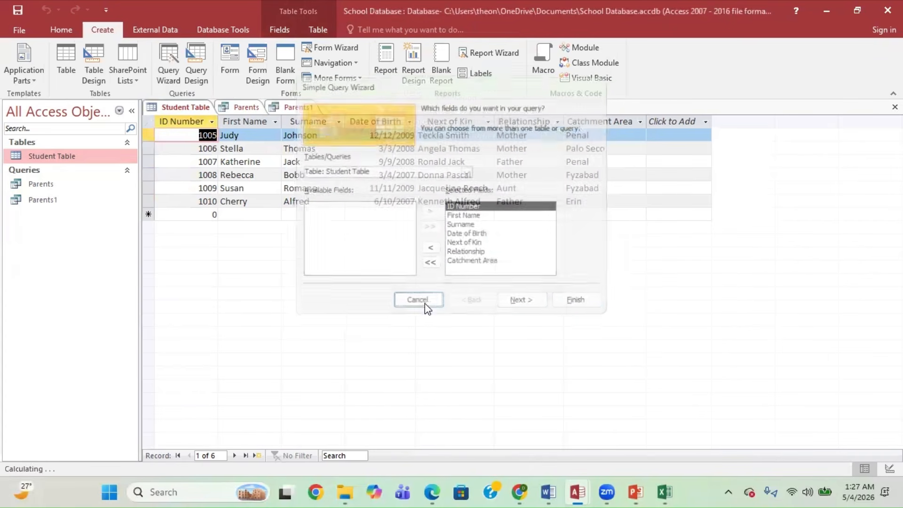
- Create a new query in design view and add the Student Table as its source
left_click(196, 73)
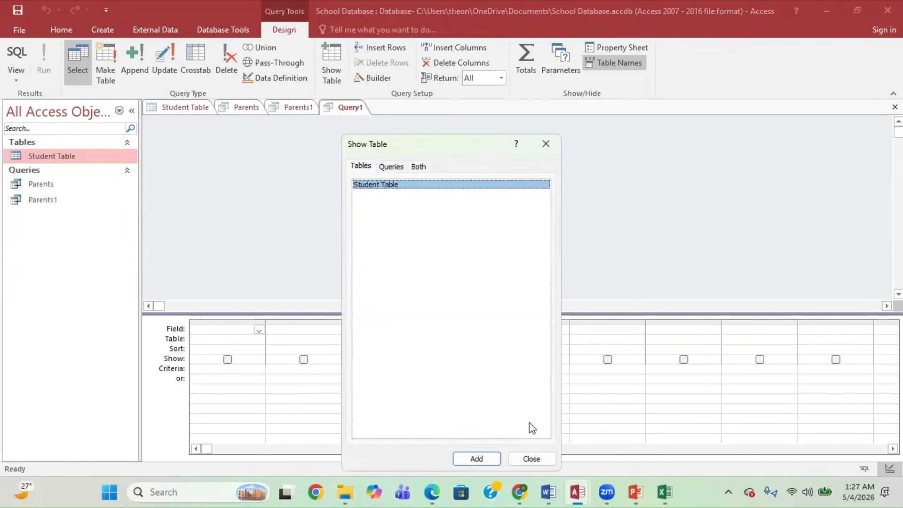
left_click(491, 459)
left_click(540, 459)
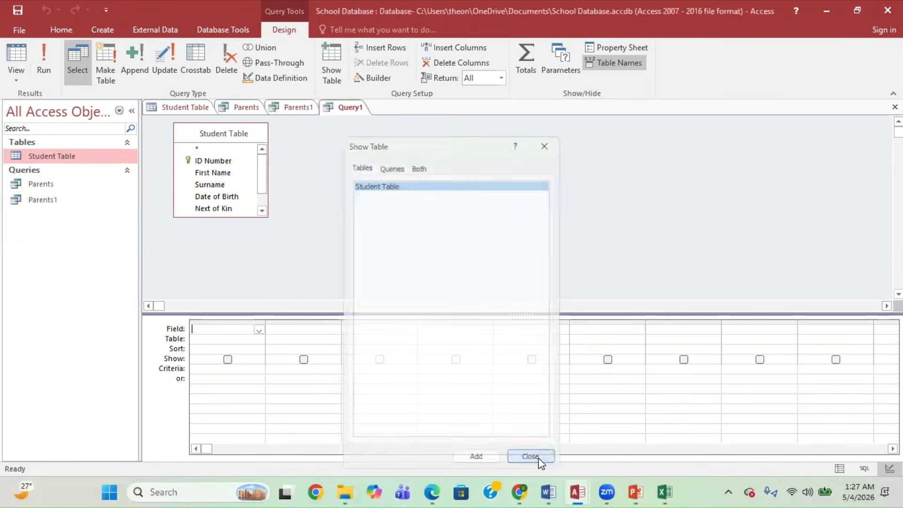
- Add ID Number, First Name, Surname, Date of Birth, Next of Kin, Relationship and Catchment Area to the query's design grid
double_click(207, 162)
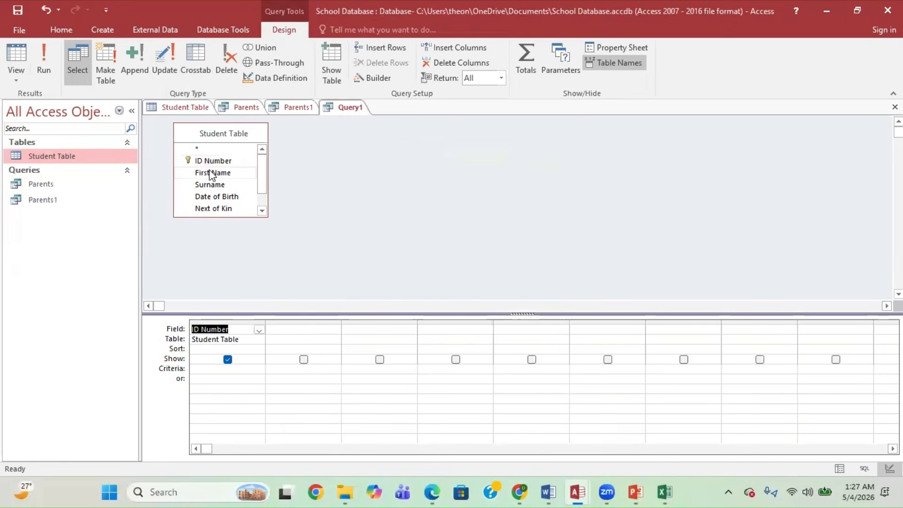
double_click(211, 173)
double_click(210, 186)
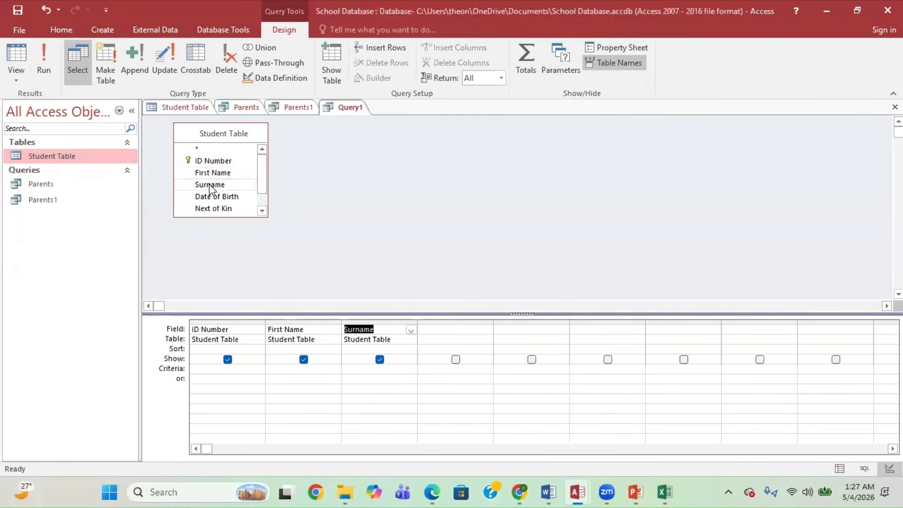
double_click(213, 197)
left_click(211, 208)
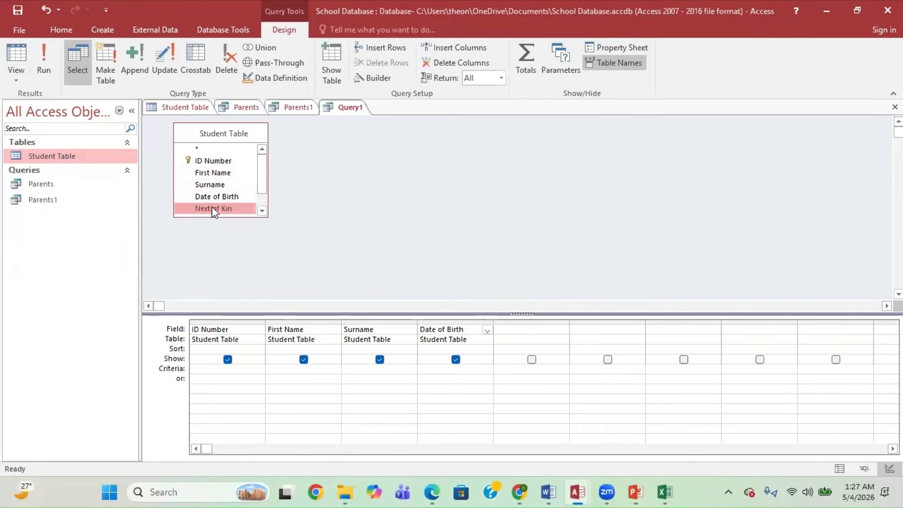
double_click(212, 209)
left_click_drag(261, 158, 262, 189)
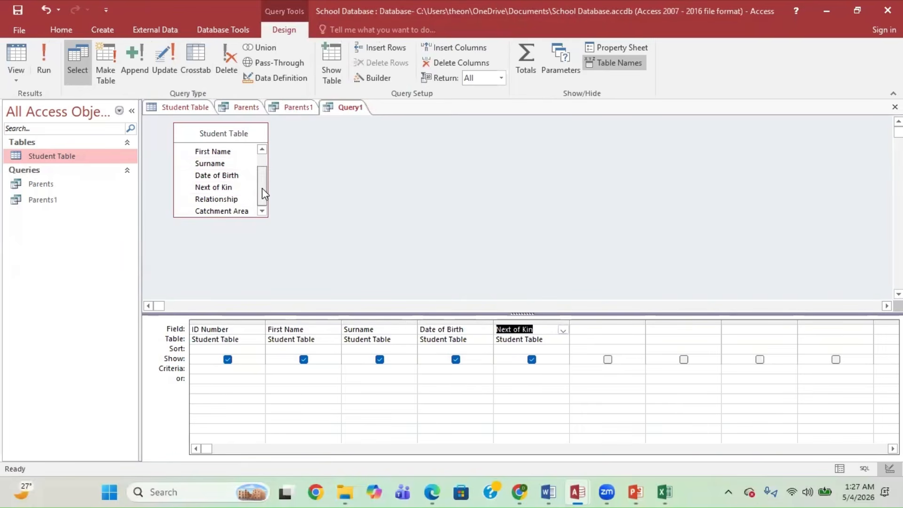
double_click(225, 198)
double_click(225, 211)
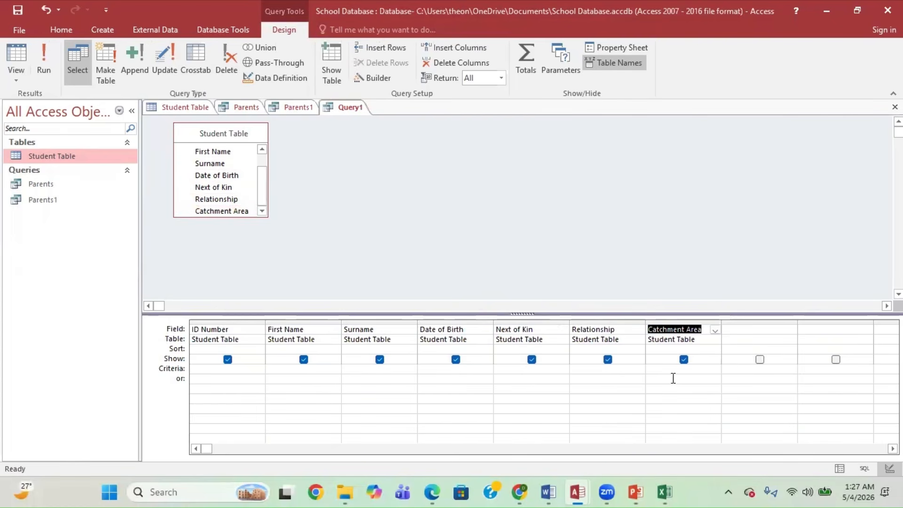
- Set the Catchment Area criterion to Fyzabad and run the query
left_click(671, 368)
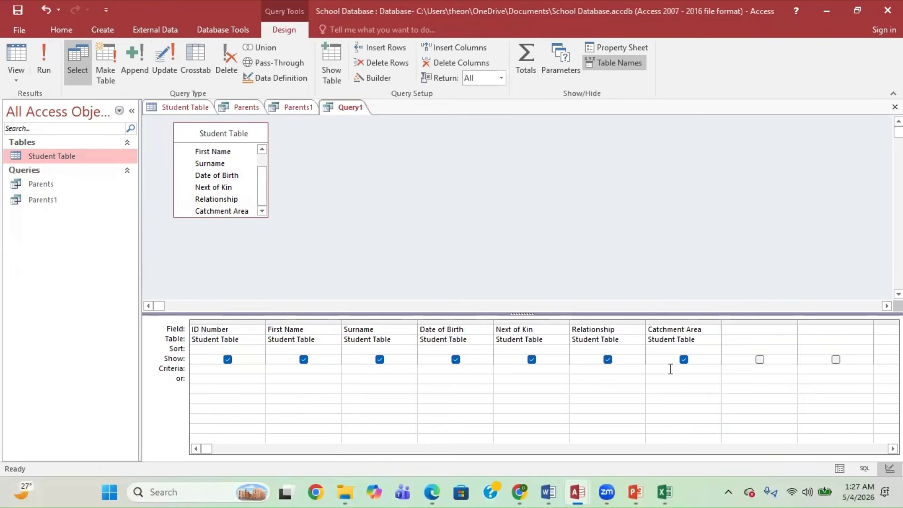
type("Fyza")
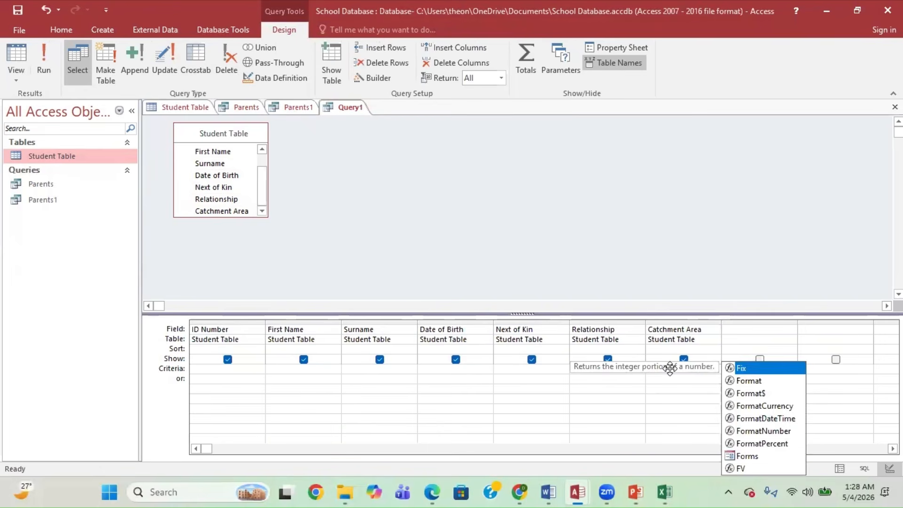
type("bad")
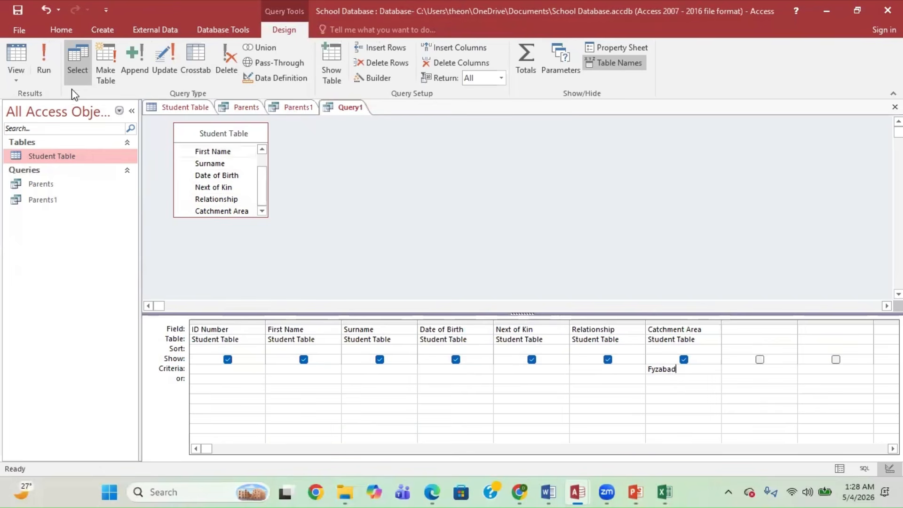
left_click(43, 80)
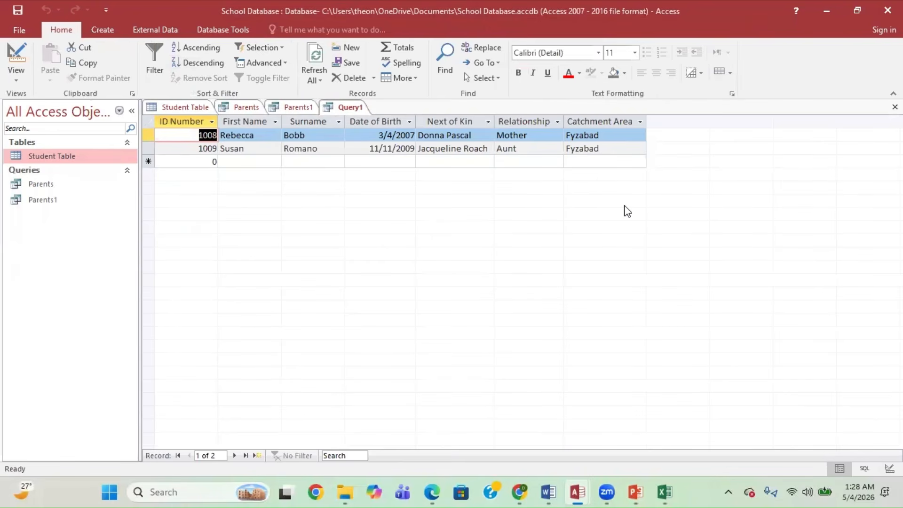
- Check the remaining instructions in Question 4 of the specimen paper, then return to School Database and display the Parents query
left_click(437, 492)
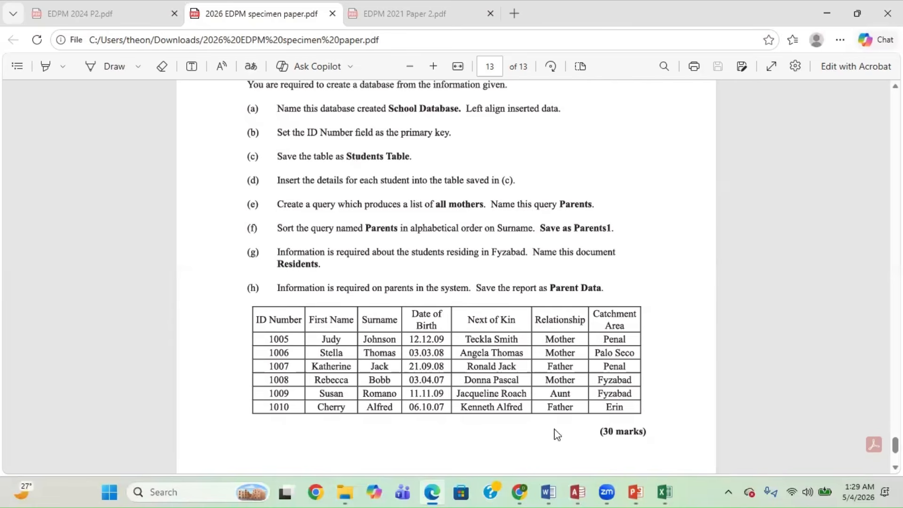
mouse_move(578, 492)
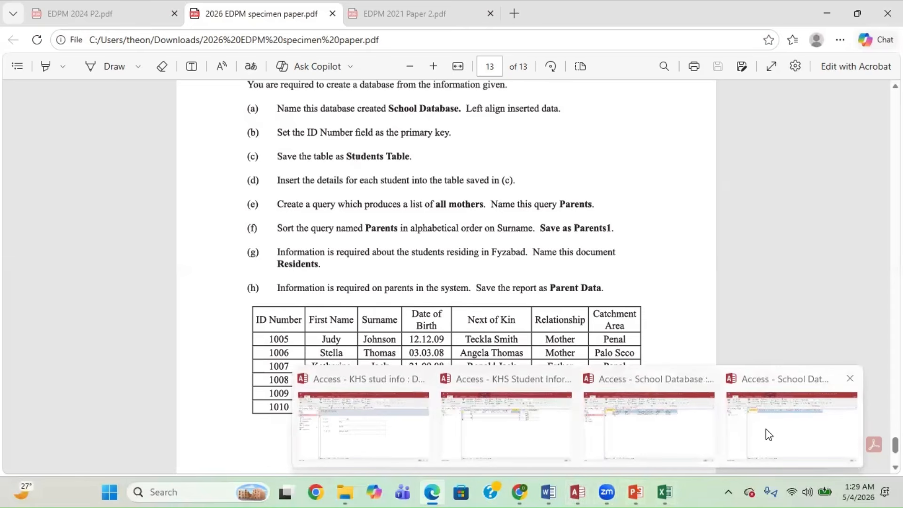
left_click(633, 417)
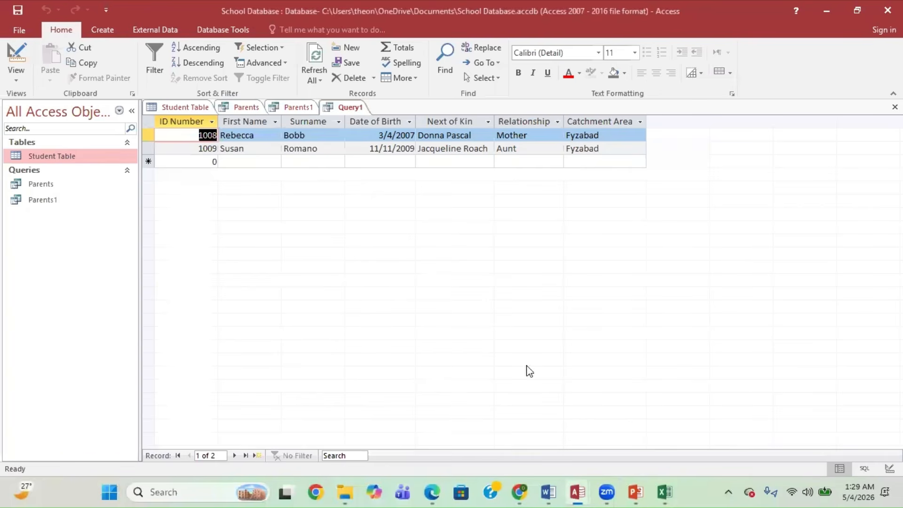
double_click(42, 183)
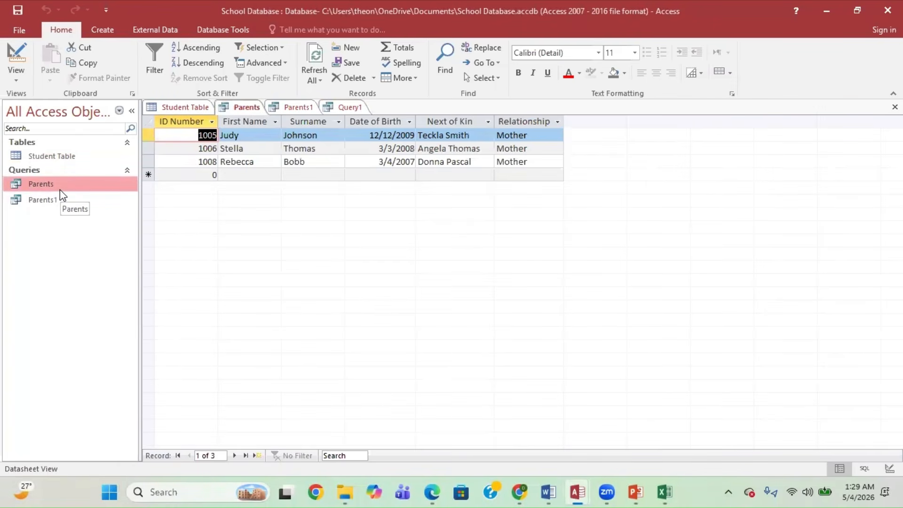
- Save the unsaved query listing the Fyzabad students under the name Residents
left_click(51, 201)
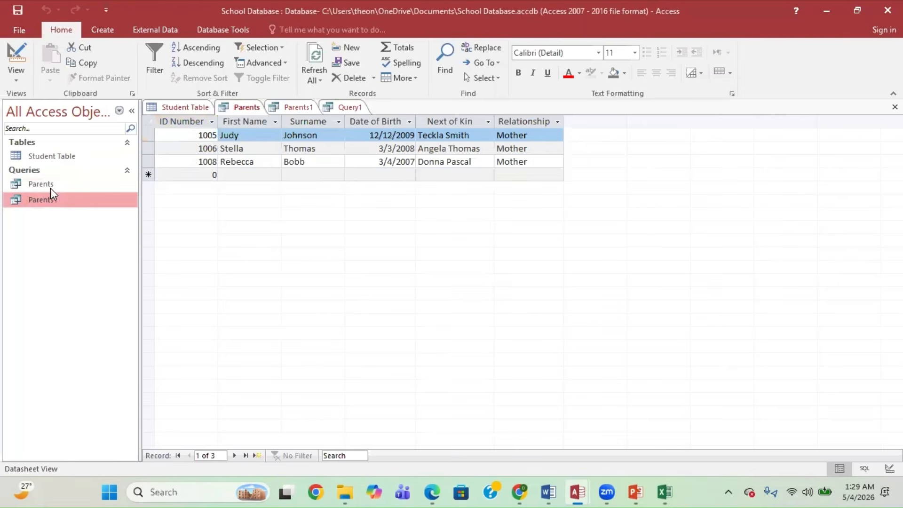
double_click(51, 183)
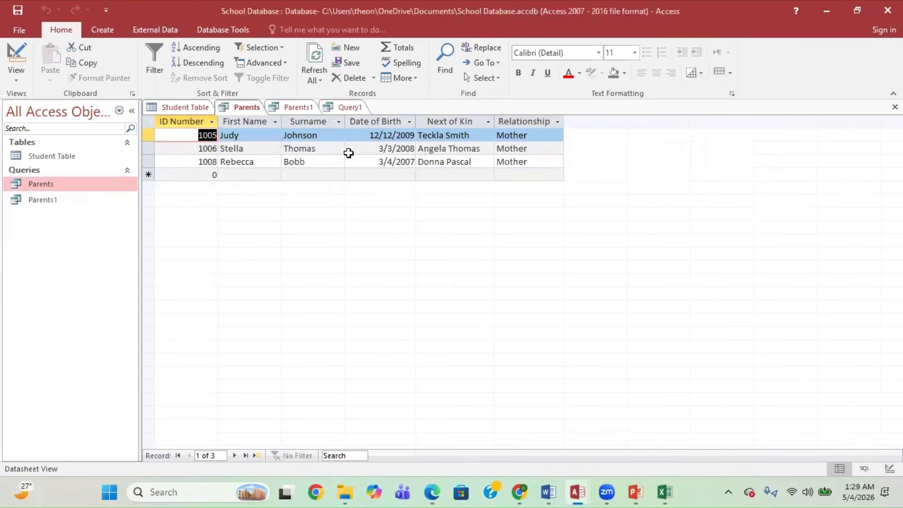
right_click(360, 109)
left_click(375, 111)
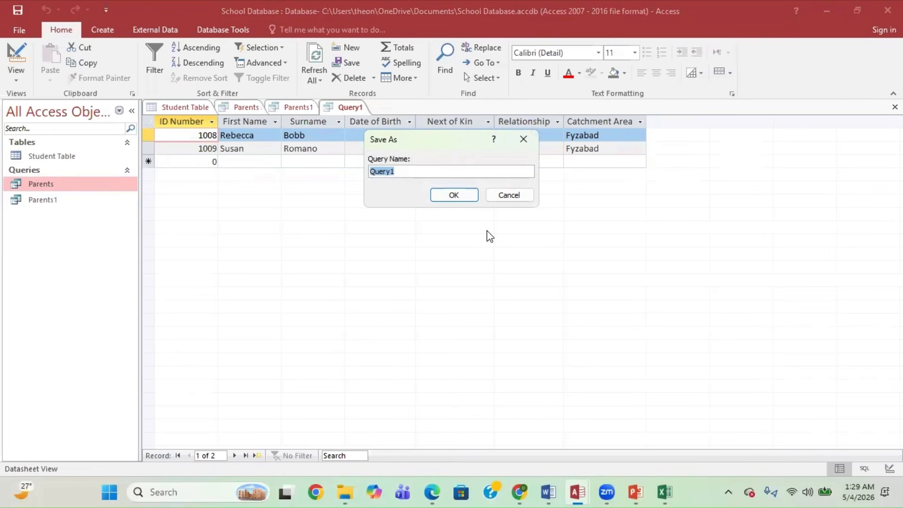
type("Residents")
left_click(457, 196)
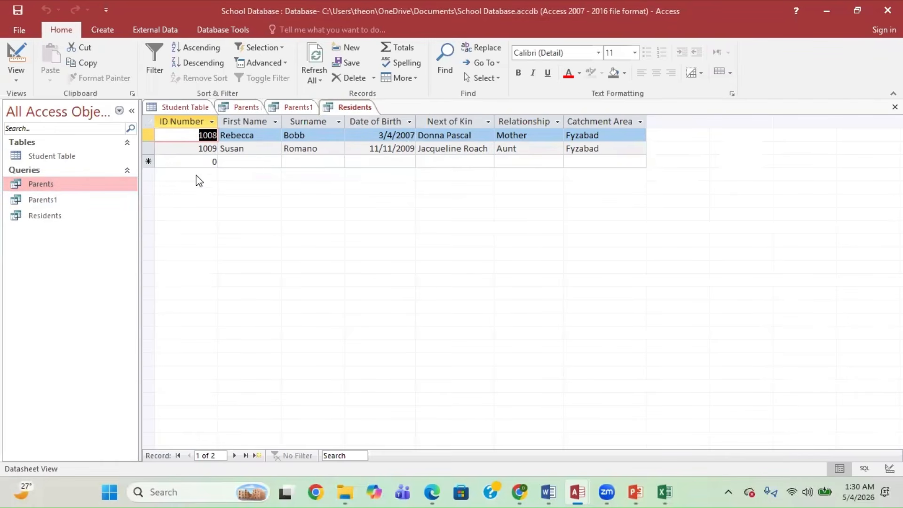
- Generate a basic report from the Parents query
double_click(56, 185)
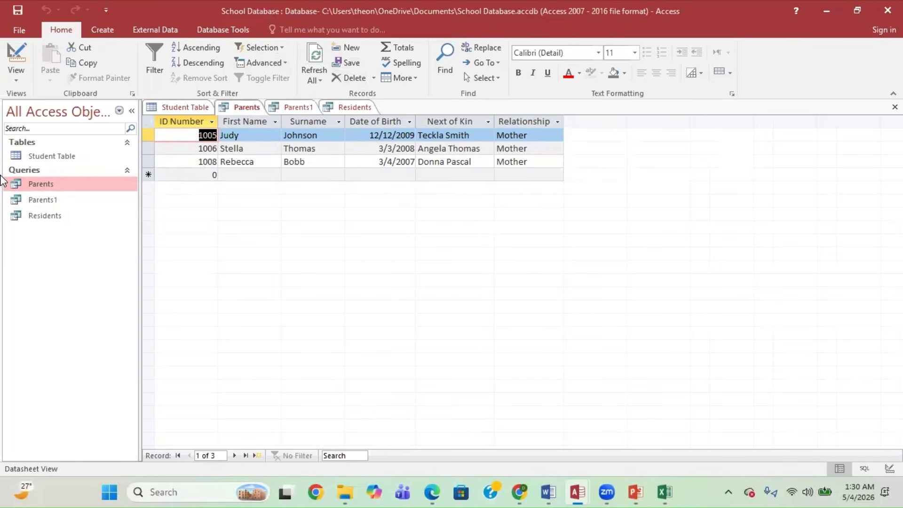
left_click(32, 187)
double_click(32, 187)
left_click(109, 33)
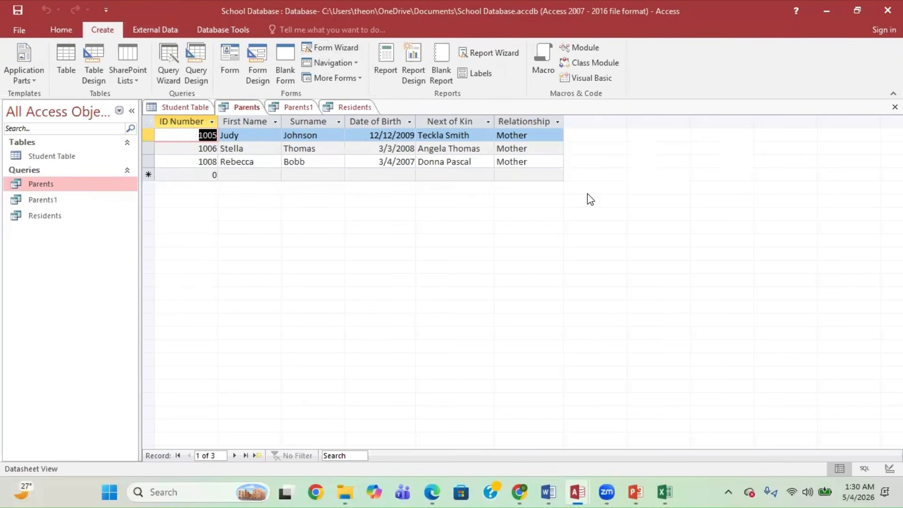
left_click(391, 71)
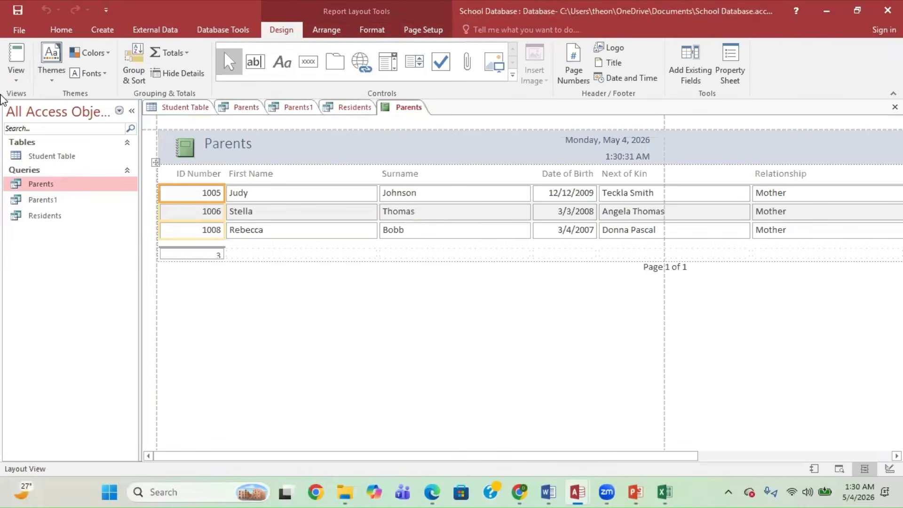
- View the basic Parents report in Report View and Print Preview, and close it without saving
left_click(17, 85)
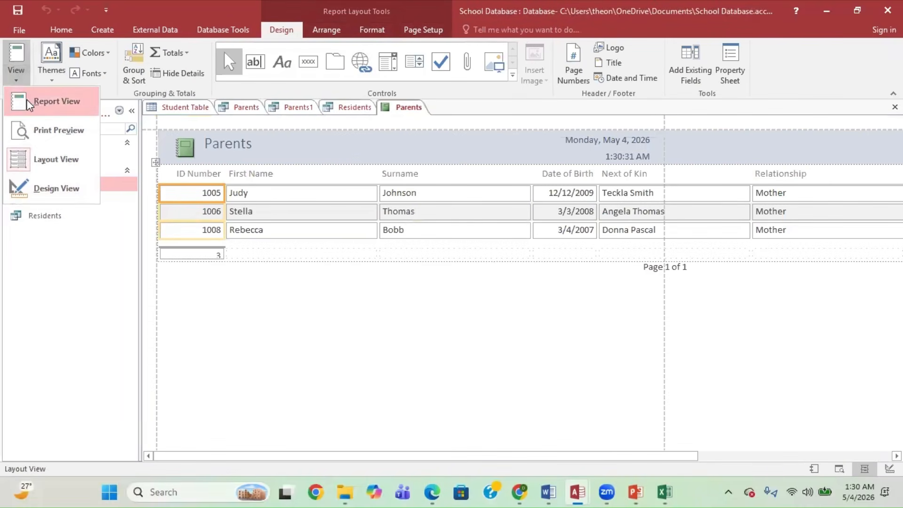
left_click(28, 100)
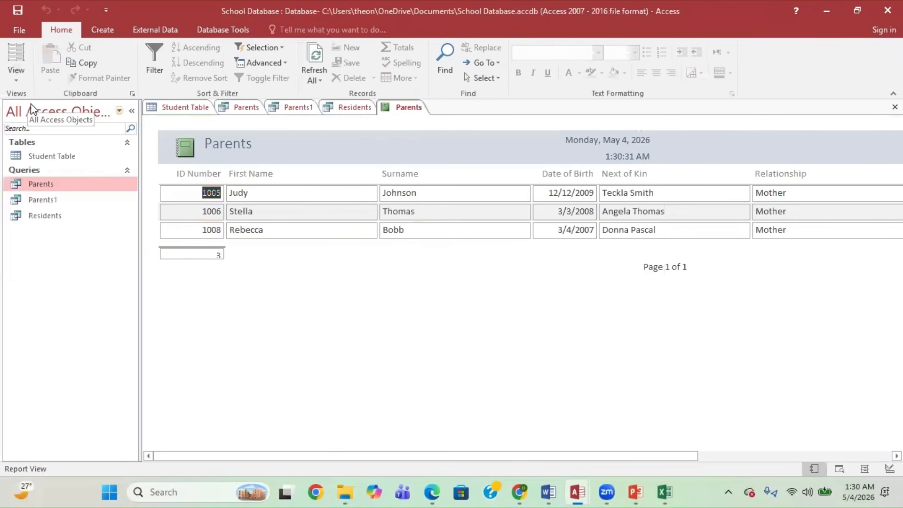
left_click(16, 72)
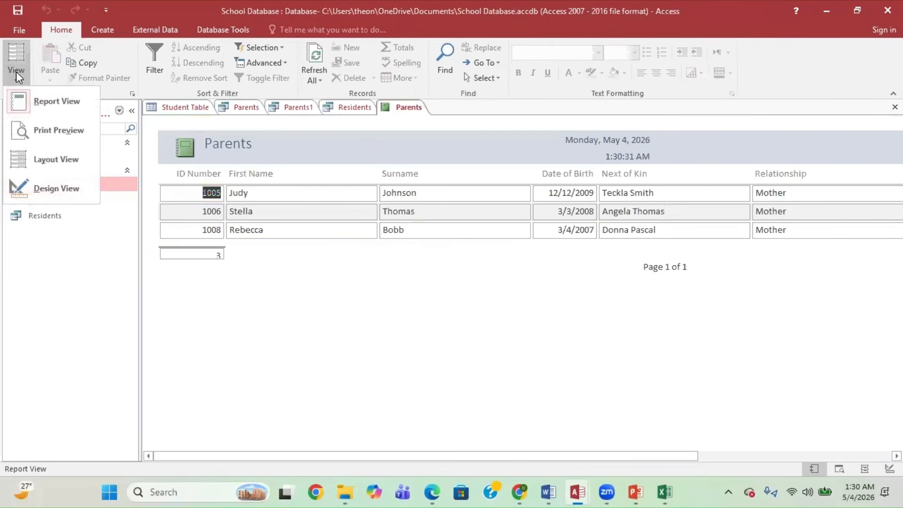
left_click(40, 128)
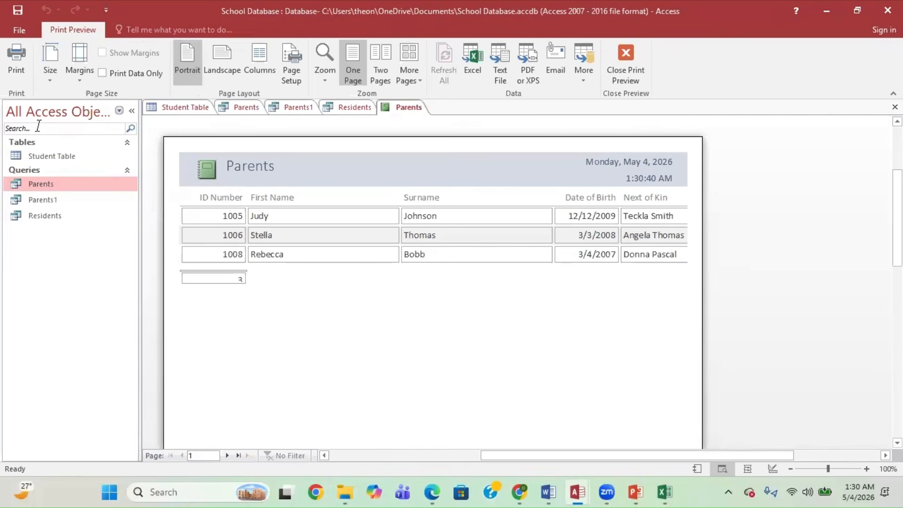
left_click(629, 64)
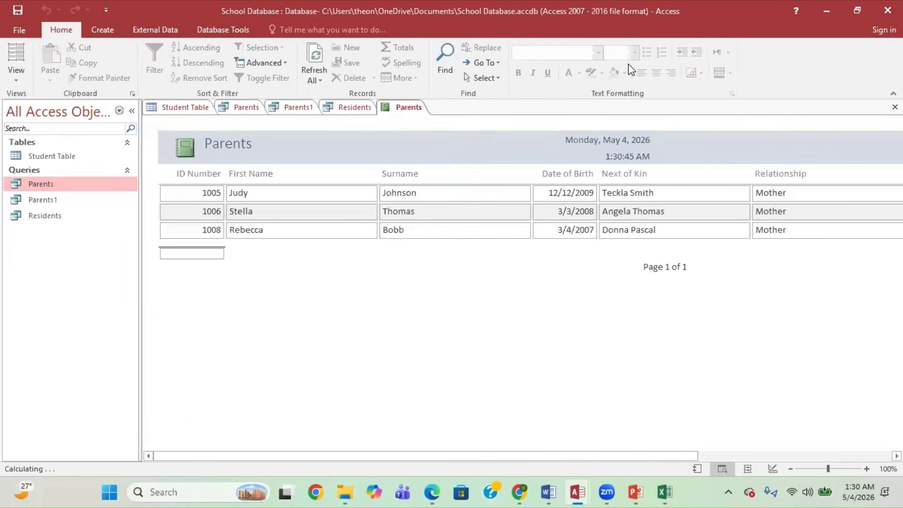
right_click(411, 108)
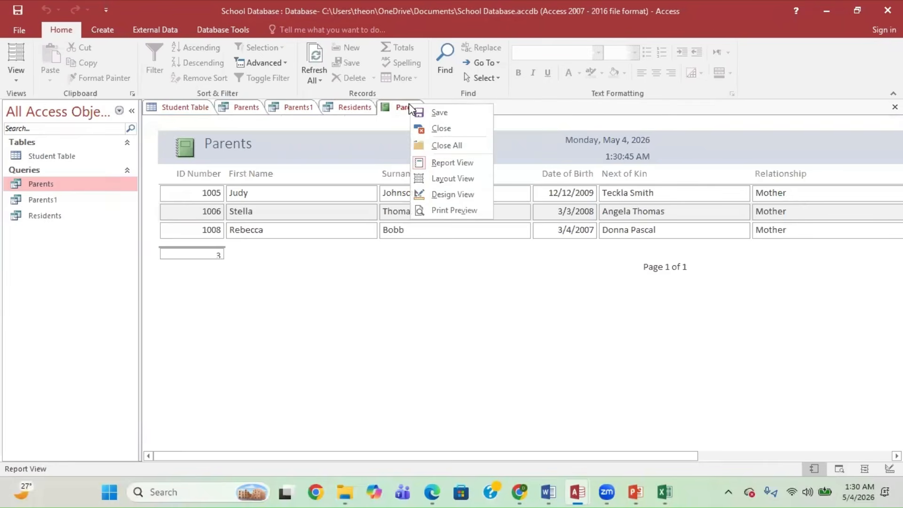
left_click(433, 132)
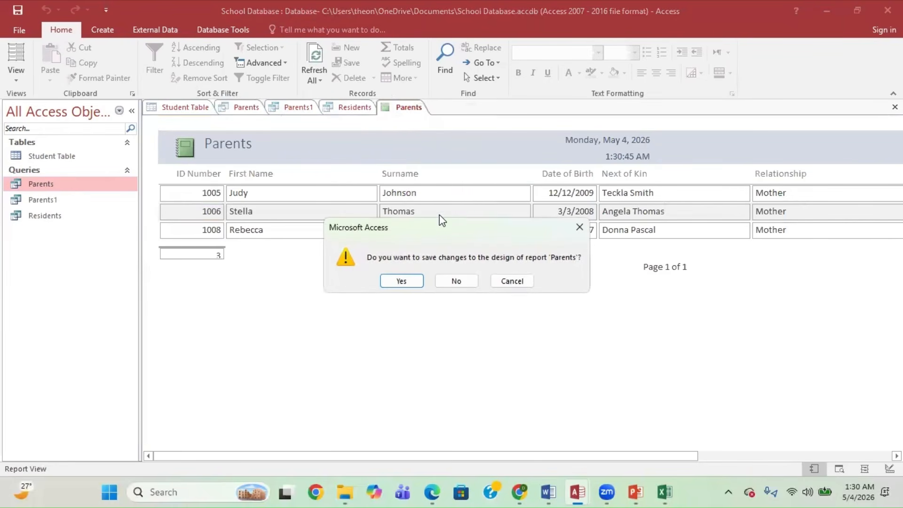
left_click(450, 280)
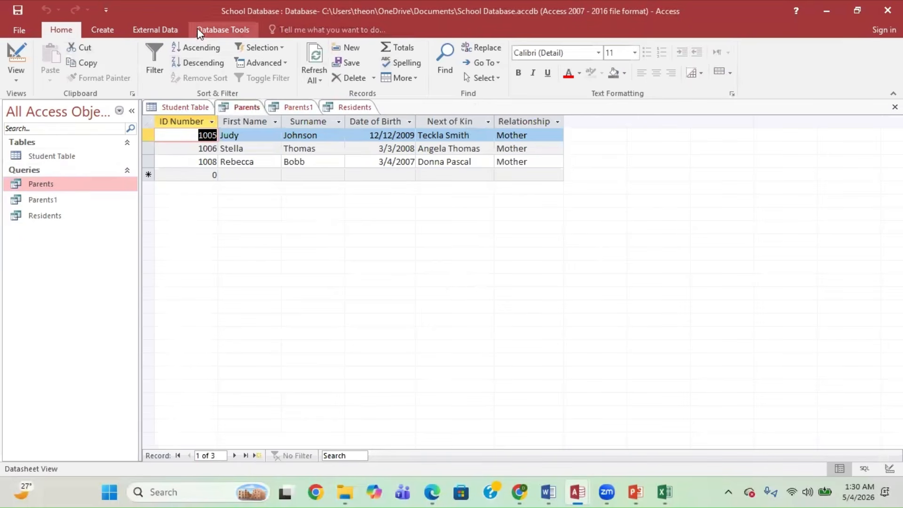
- Start the Report Wizard on the Parents query and include all of its fields
left_click(115, 31)
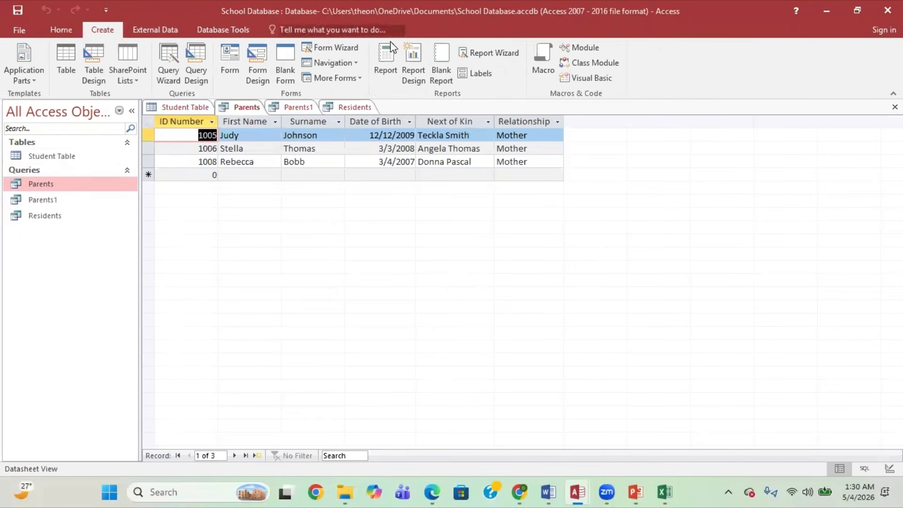
left_click(478, 52)
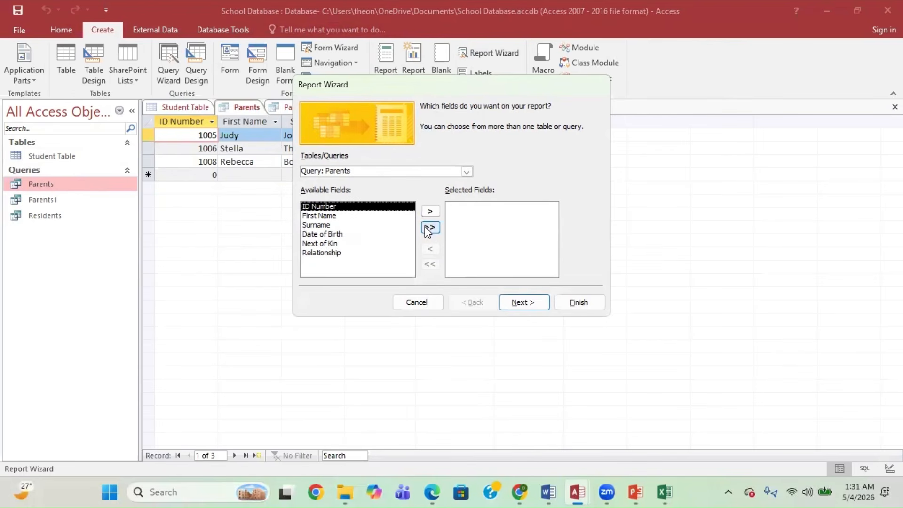
left_click(429, 228)
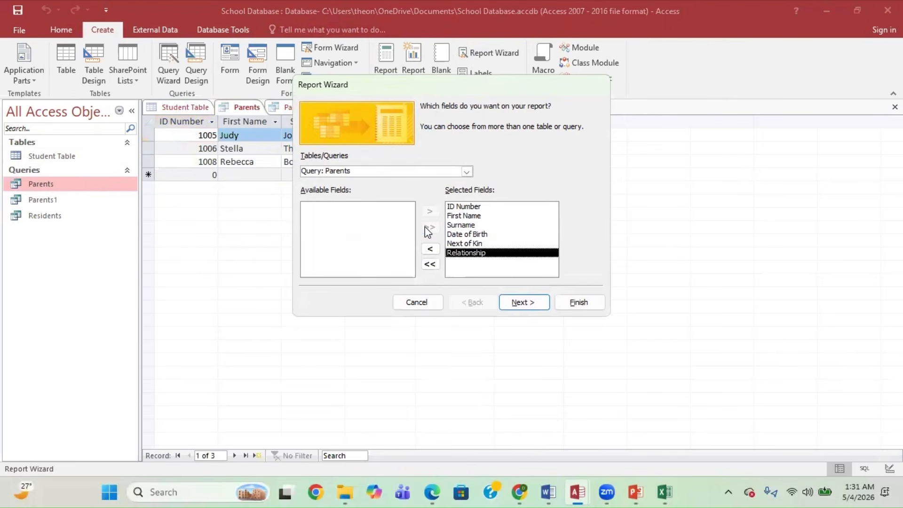
left_click(513, 301)
- Finish the report without grouping or sorting, in Tabular layout and Portrait orientation, with the title Parents Data
left_click(521, 302)
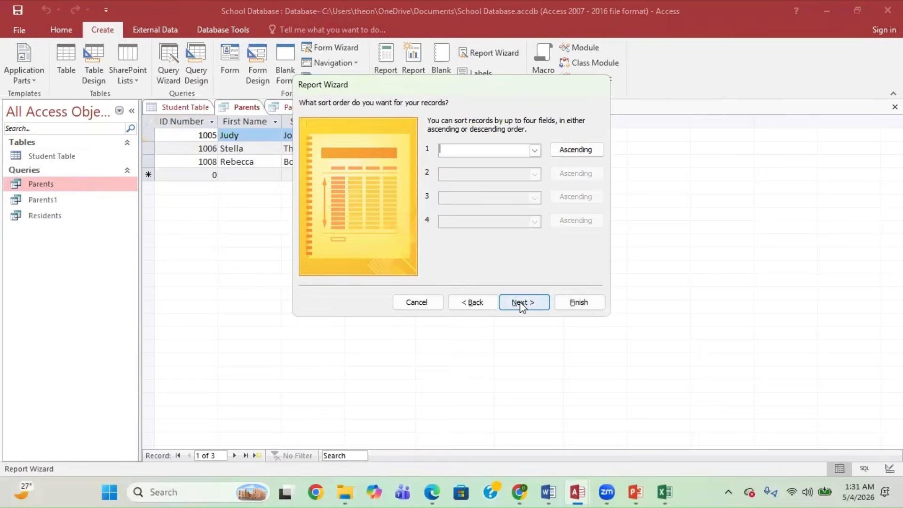
left_click(521, 302)
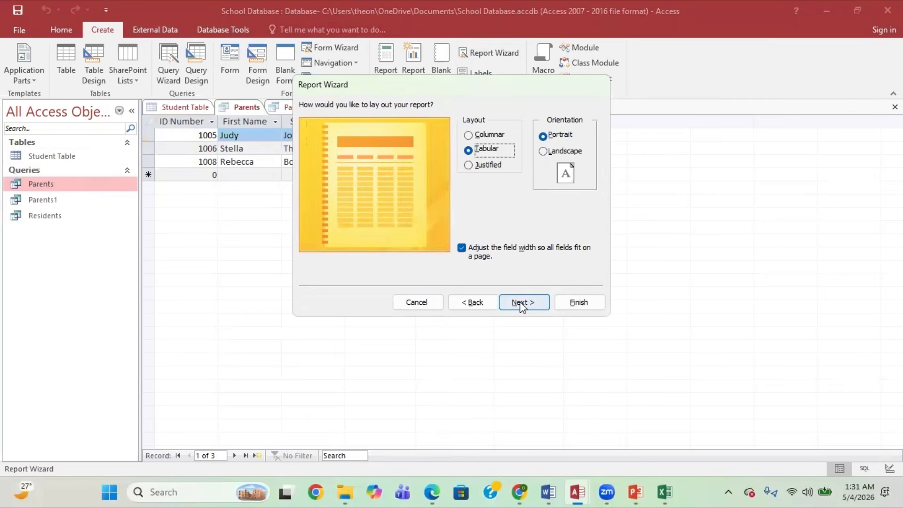
left_click(520, 302)
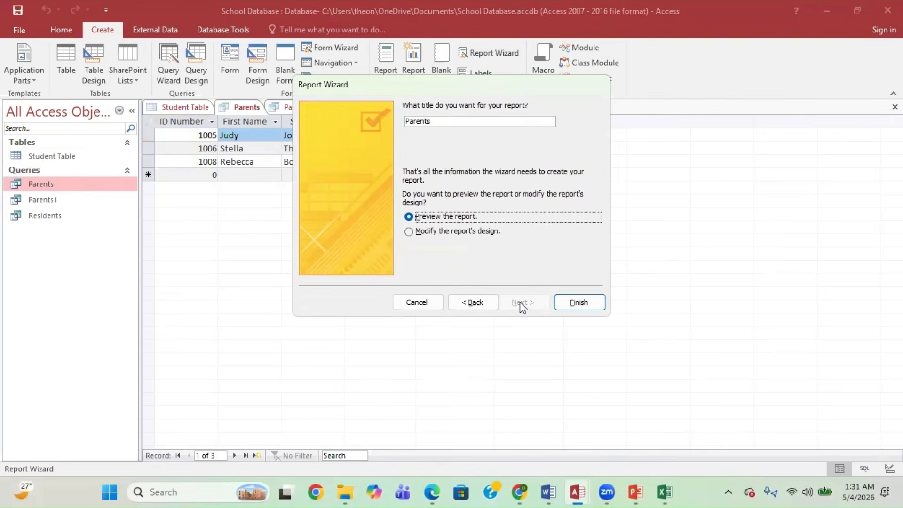
left_click(442, 120)
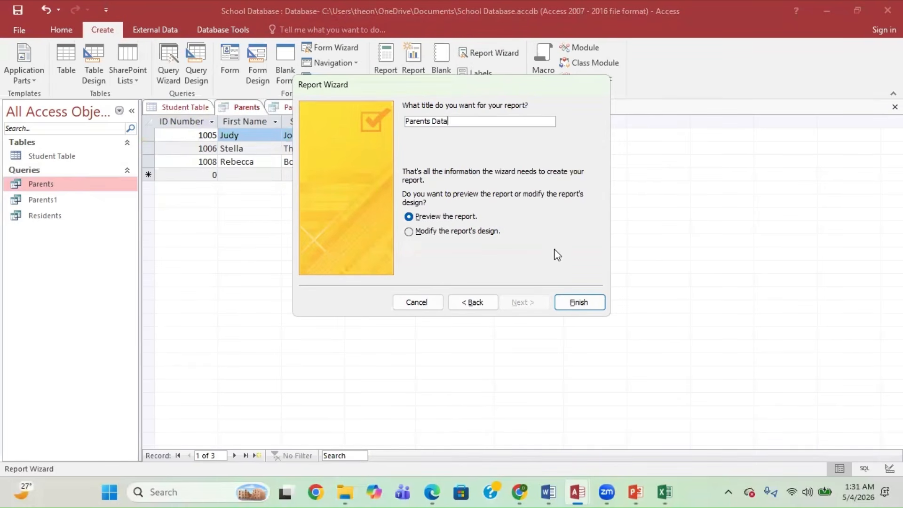
left_click(571, 309)
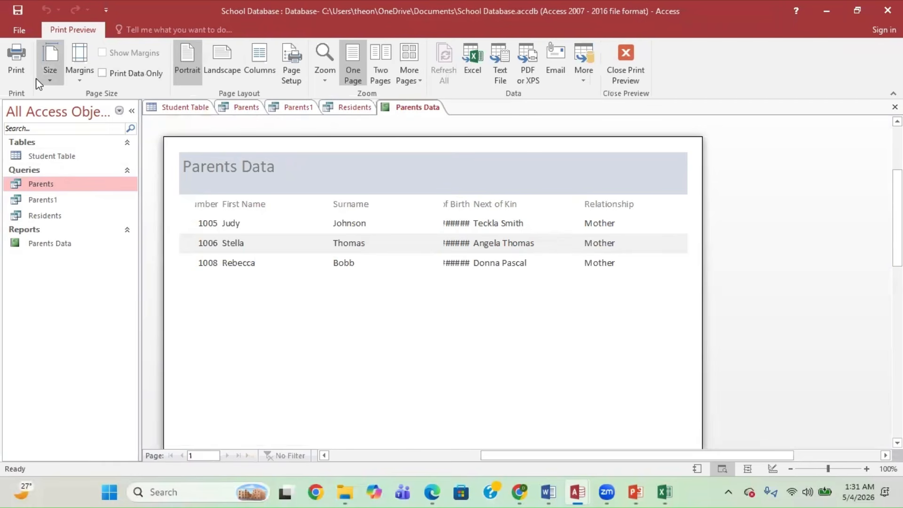
- Close the report's print preview and widen the ID Number heading in the Page Header toward the left margin
left_click(628, 65)
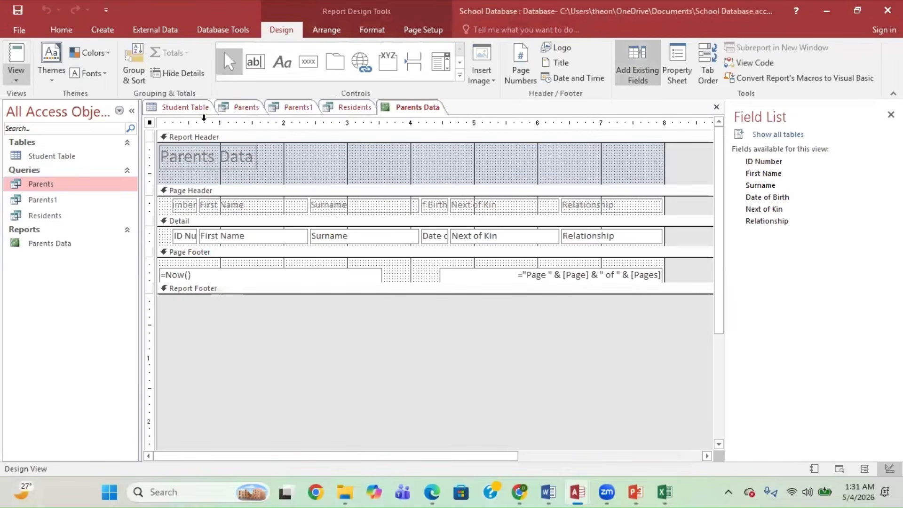
left_click(436, 206)
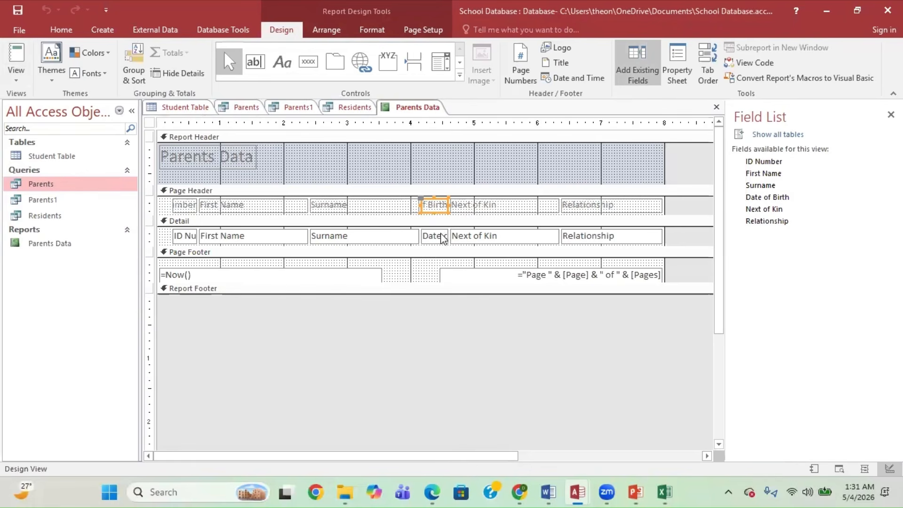
left_click(430, 237, "shift")
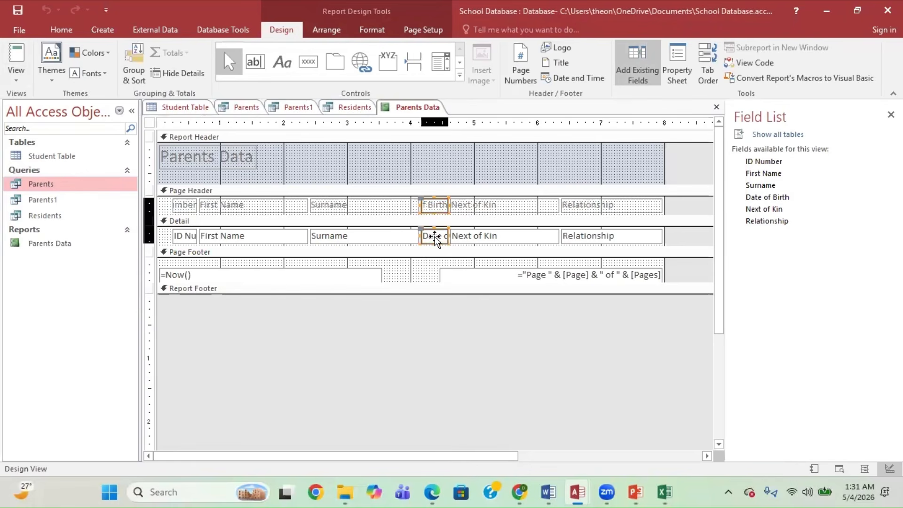
left_click(380, 205)
left_click(291, 203)
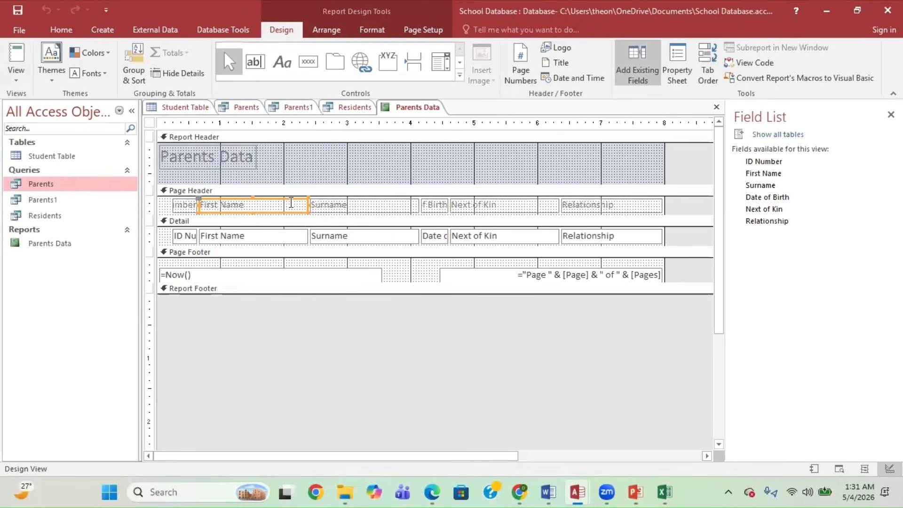
left_click(184, 206)
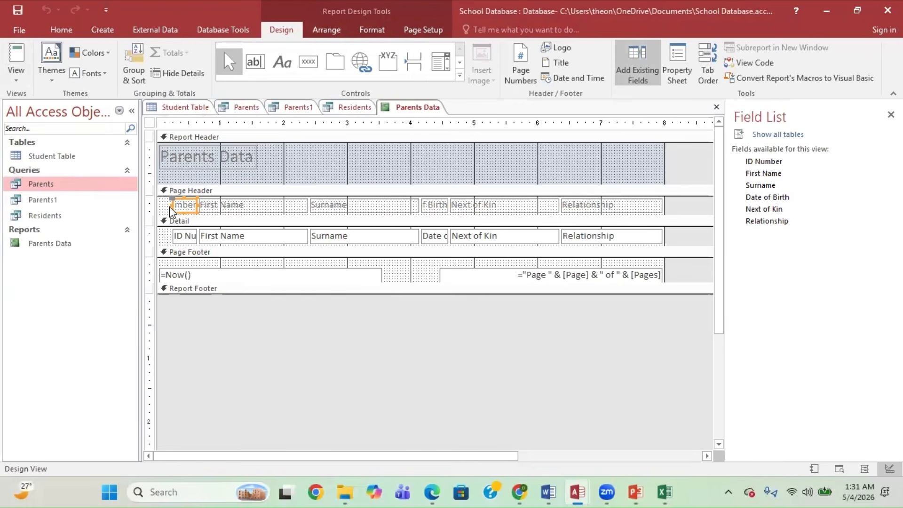
left_click(171, 208)
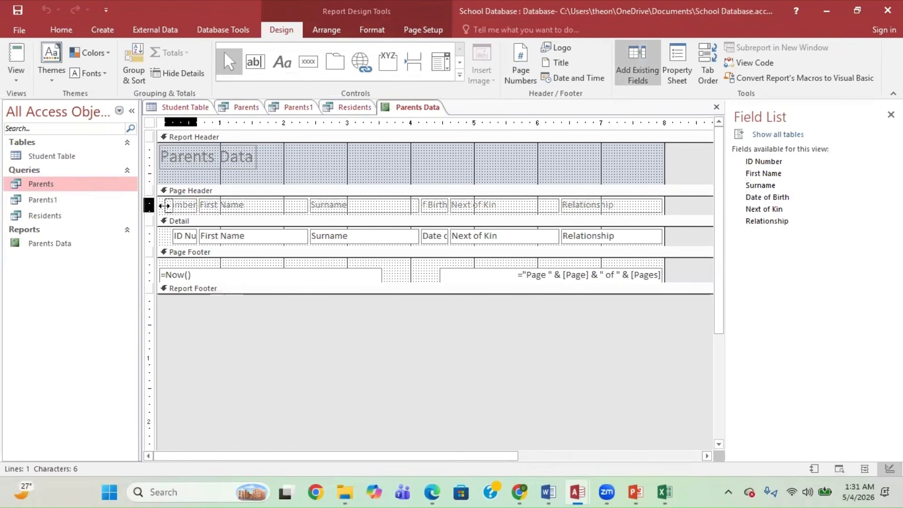
left_click_drag(161, 206, 159, 206)
- Narrow the First Name heading and its Detail text box together so they end at about the 2-inch mark
left_click(270, 208)
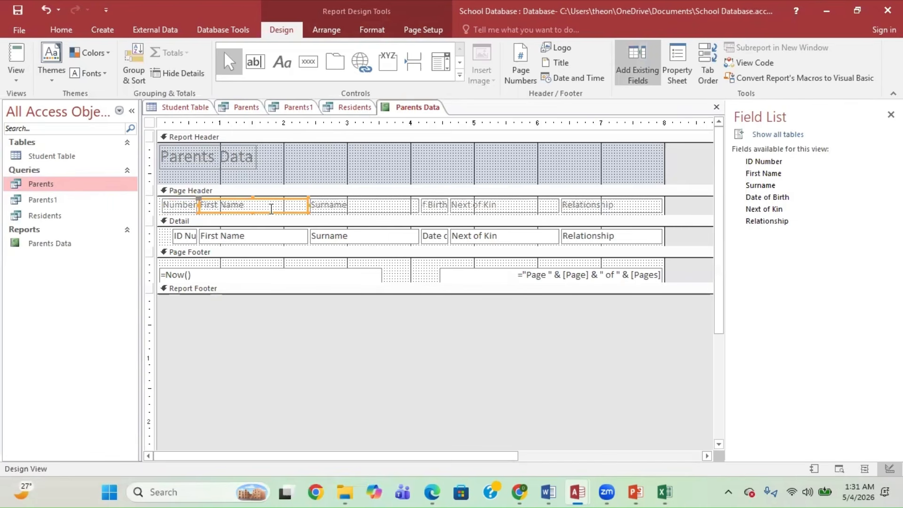
left_click(287, 240, "shift")
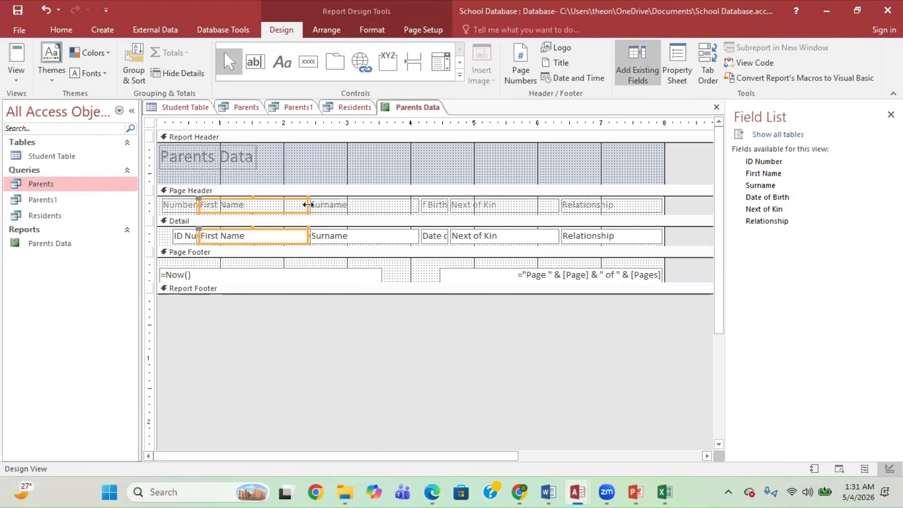
left_click_drag(308, 205, 284, 206)
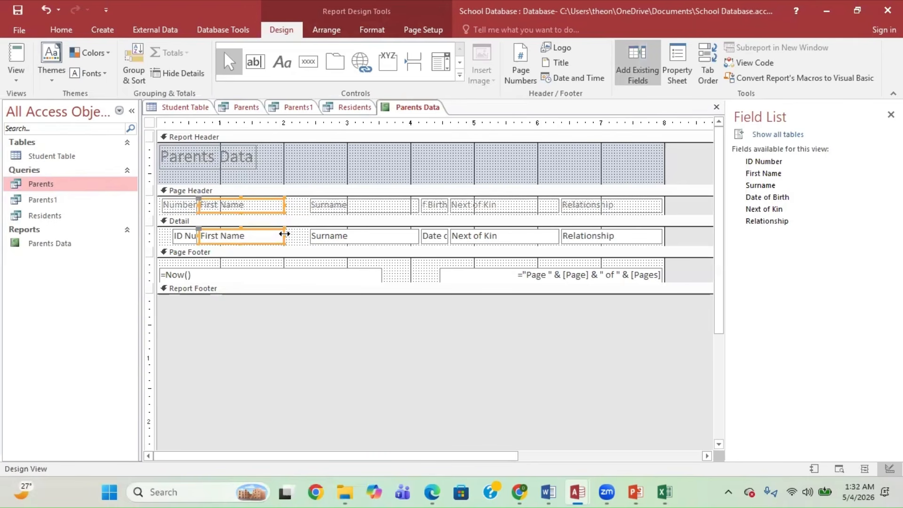
- Extend the ID Number text box to the left margin, and shift the First Name text box and heading rightward
left_click(178, 239)
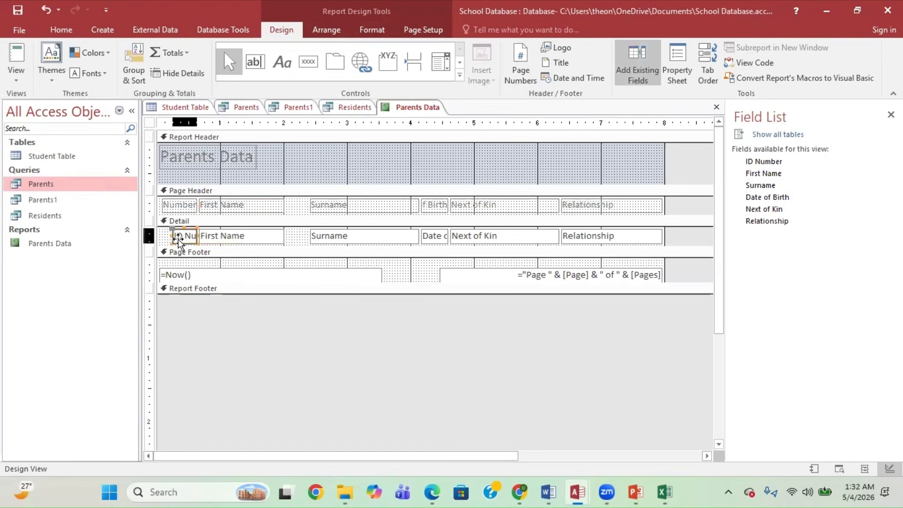
left_click_drag(177, 240, 159, 236)
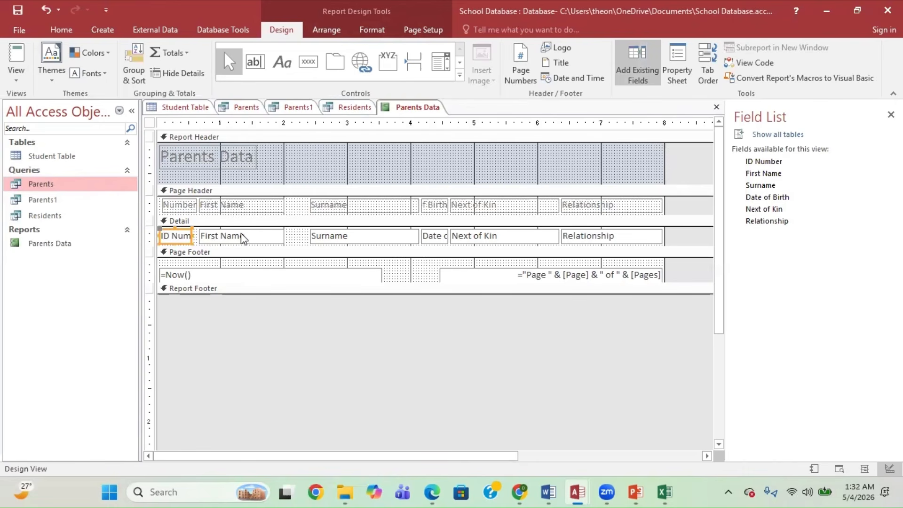
left_click_drag(243, 237, 260, 207)
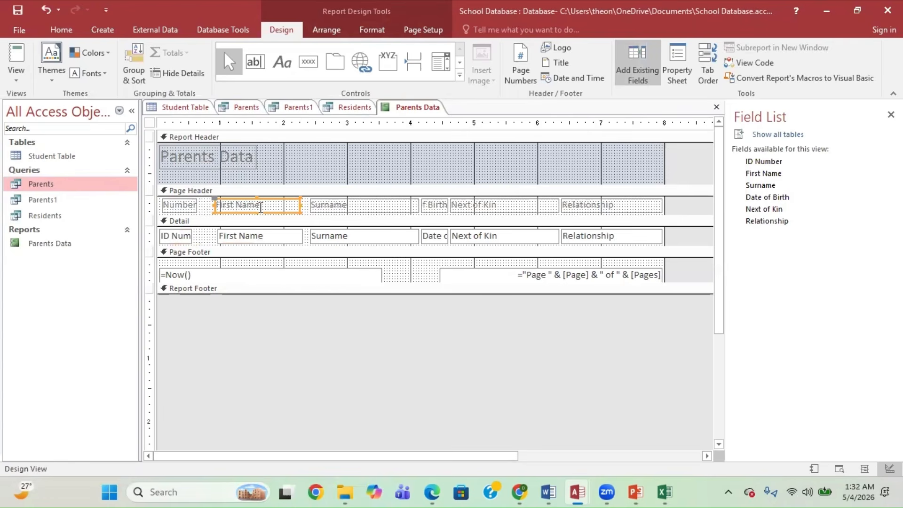
- Widen the ID Number heading and its Detail text box rightward to end at about 0.9 inch, just before First Name
left_click(179, 206)
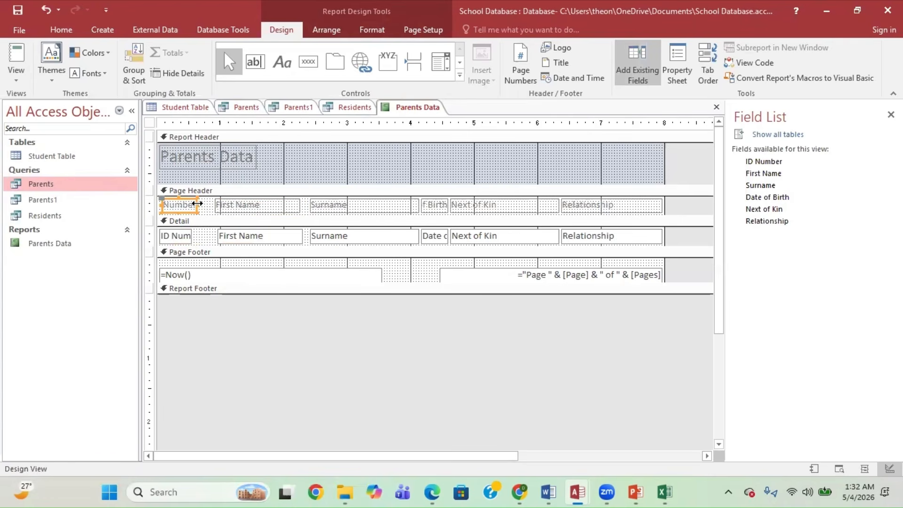
left_click_drag(197, 204, 212, 205)
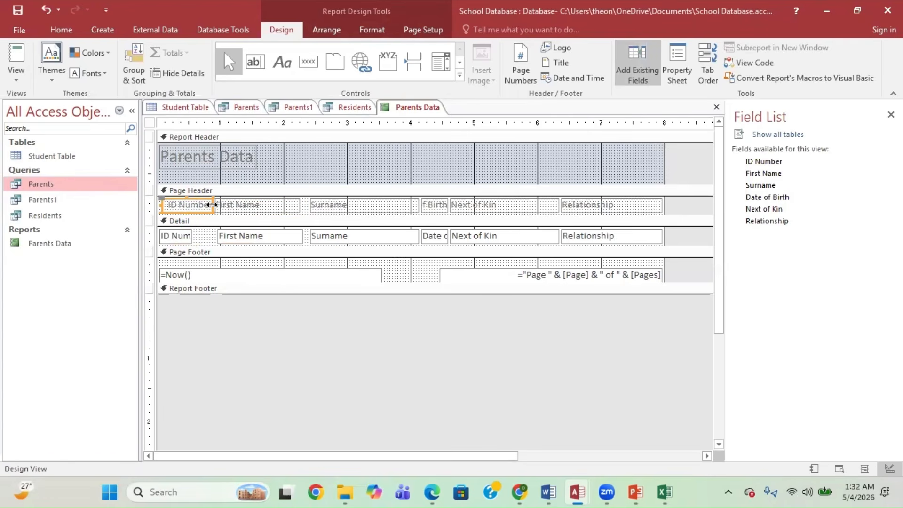
left_click(191, 238)
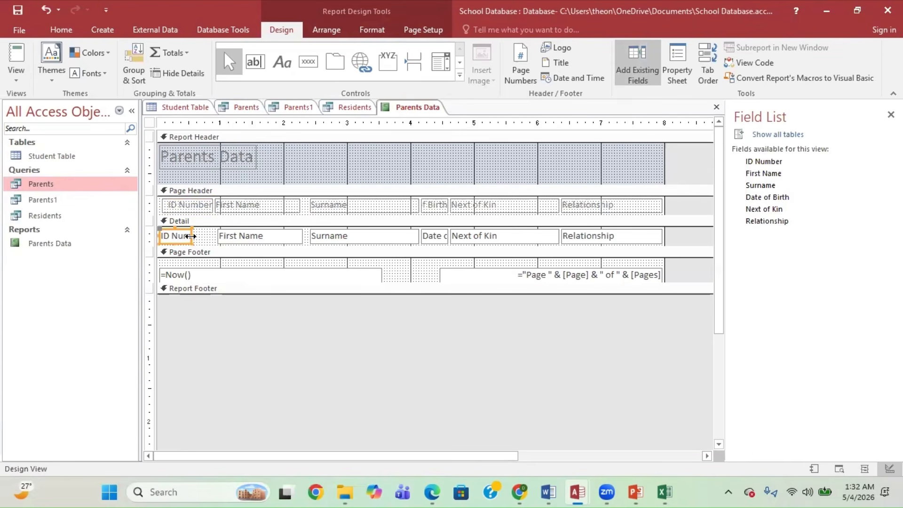
left_click_drag(192, 236, 210, 236)
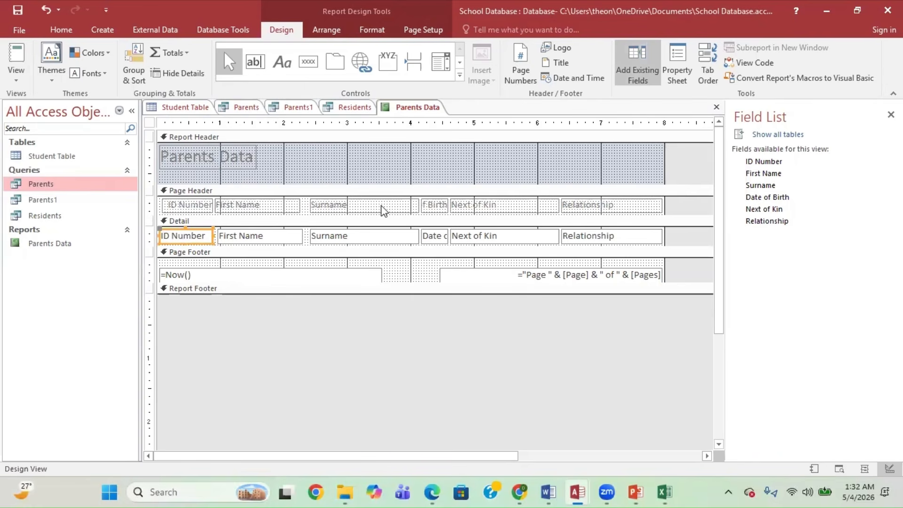
- Shift the Surname heading and Detail text box slightly leftward and narrow them together to end at about 3.6 inches
left_click_drag(379, 207, 373, 208)
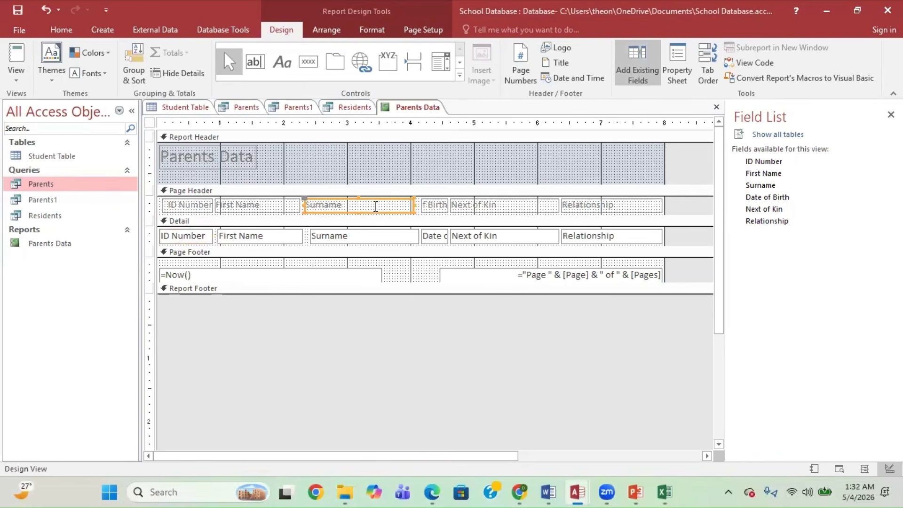
left_click_drag(391, 237, 385, 236)
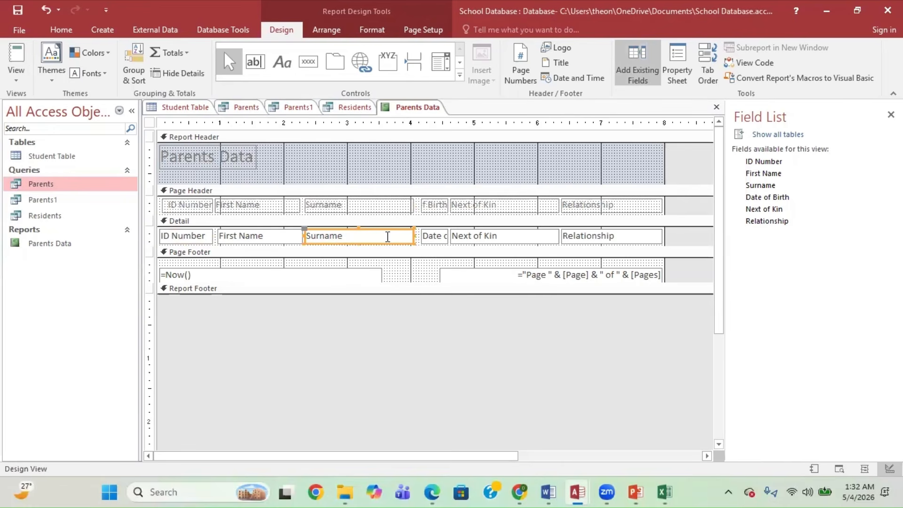
left_click(407, 204)
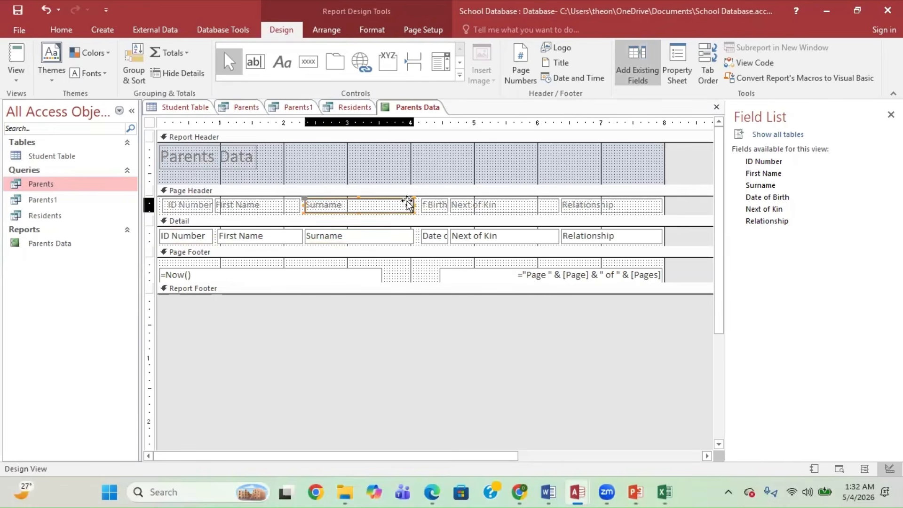
left_click(404, 236, "shift")
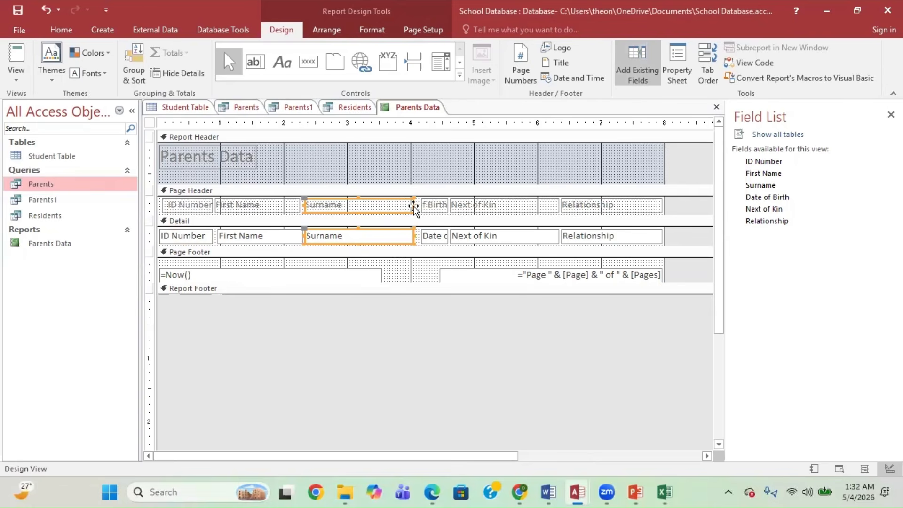
left_click_drag(414, 206, 386, 205)
- Widen the Date of Birth heading and Detail text box together leftward to start at about 3.7 inches, just after Surname
left_click(437, 203)
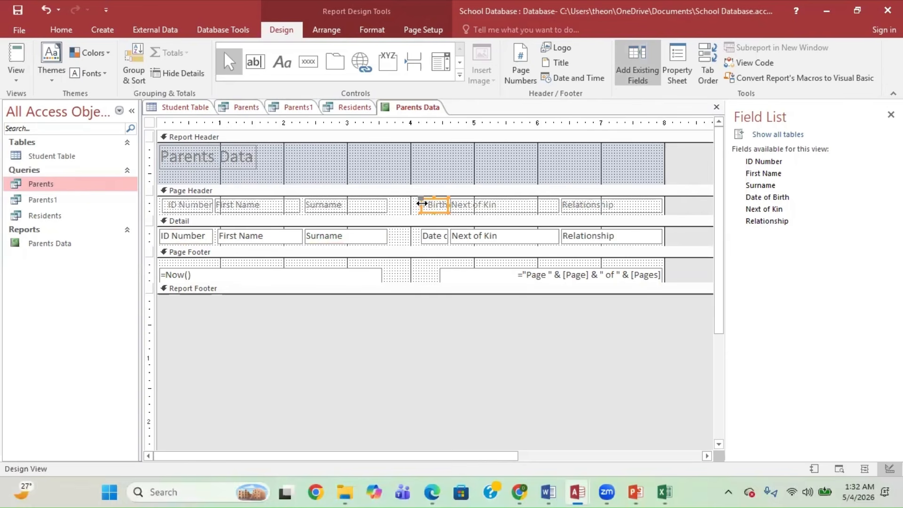
left_click(427, 236, "shift")
left_click_drag(421, 205, 392, 204)
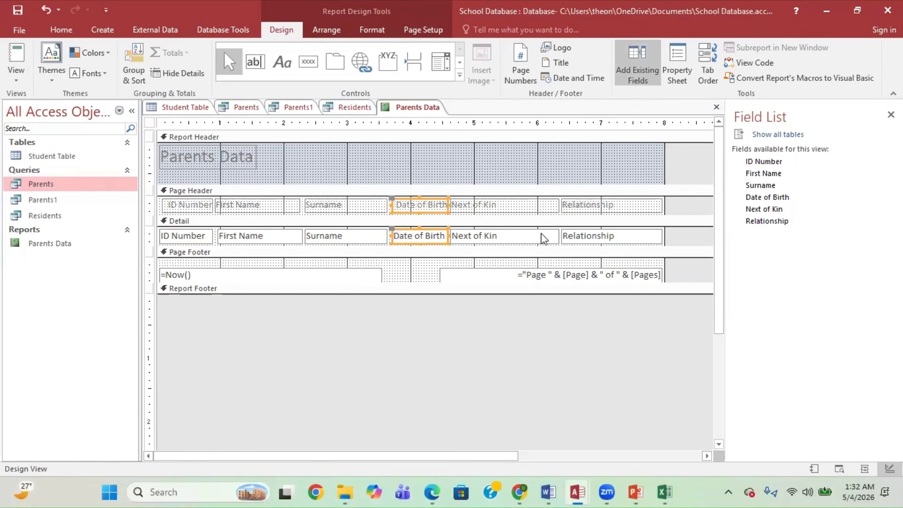
left_click(580, 352)
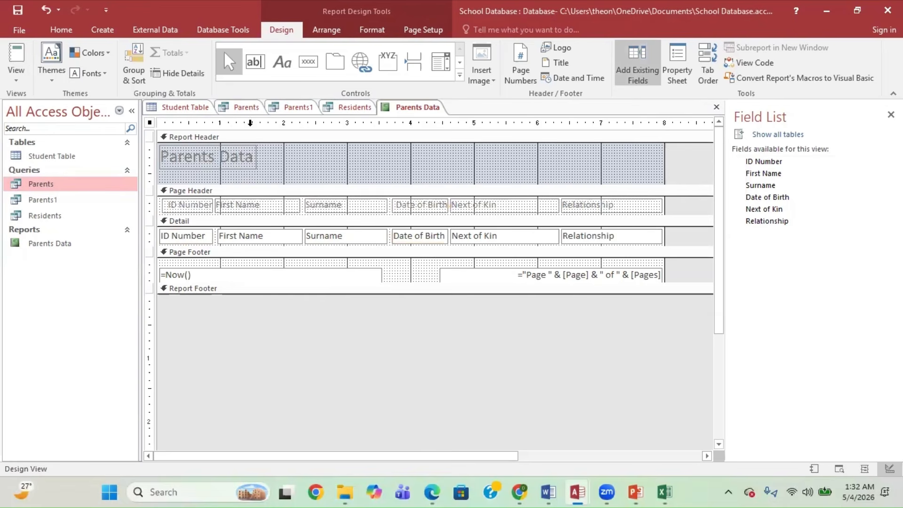
- Review the Parents Data report in Print Preview and Report View, and switch to the 2026 EDPM specimen paper in Edge
left_click(18, 80)
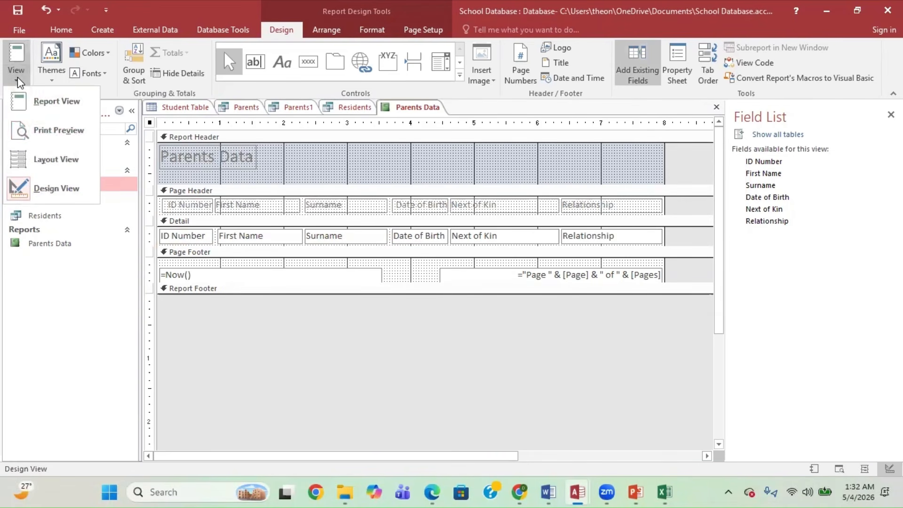
left_click(53, 132)
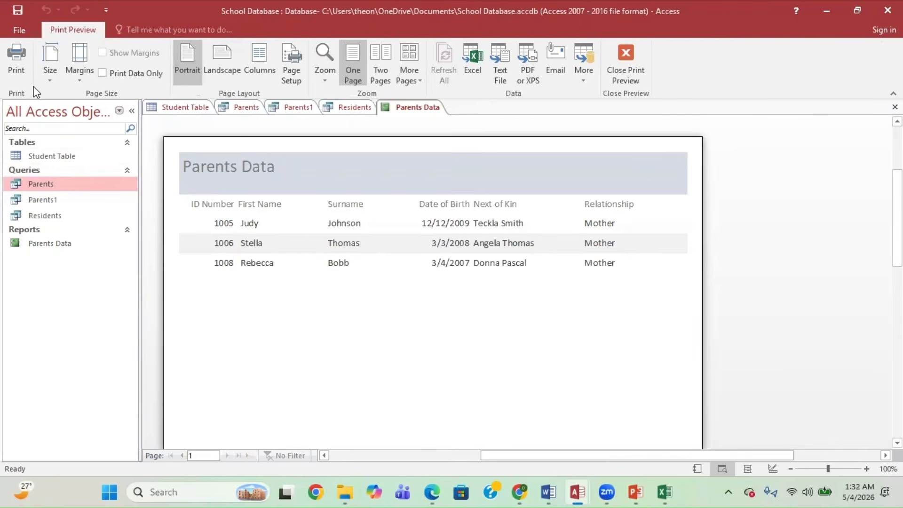
left_click(630, 58)
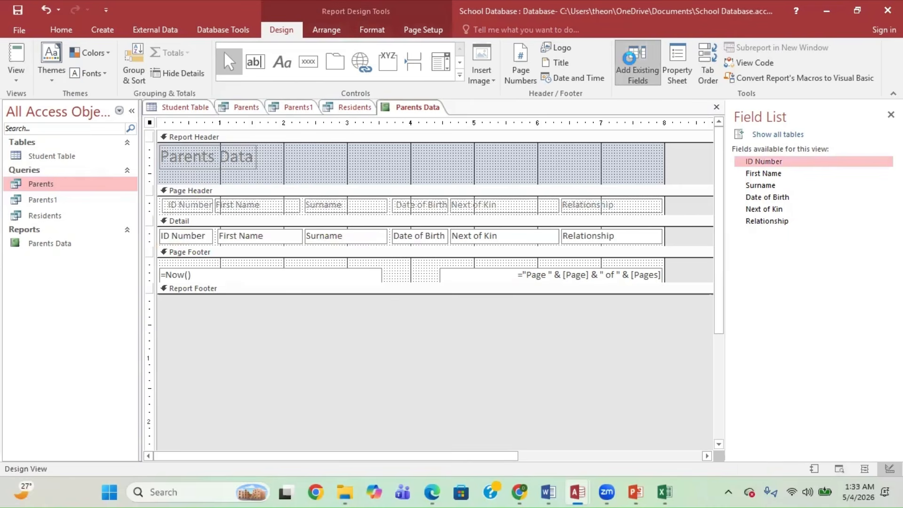
left_click(22, 72)
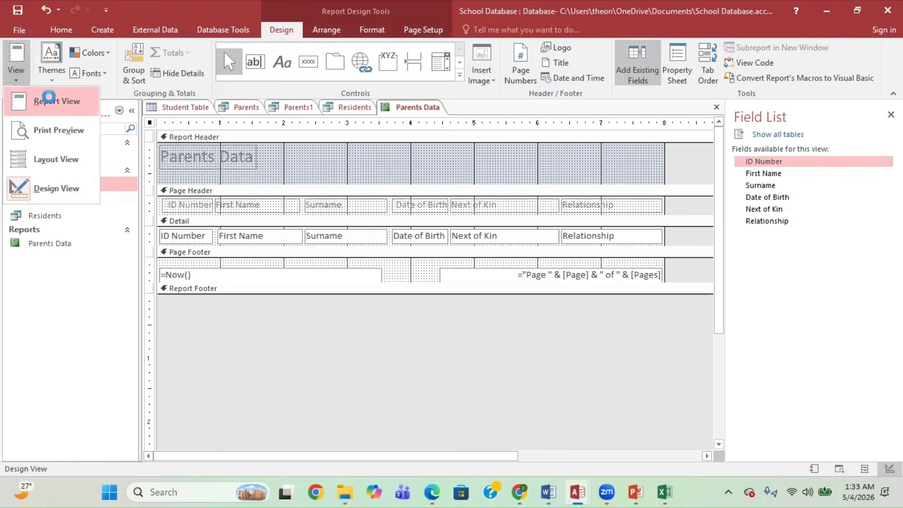
left_click(56, 101)
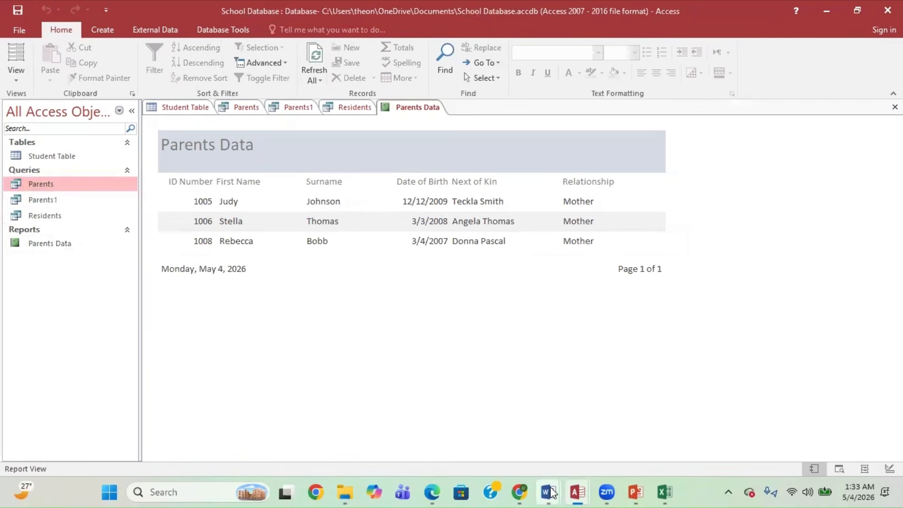
mouse_move(553, 493)
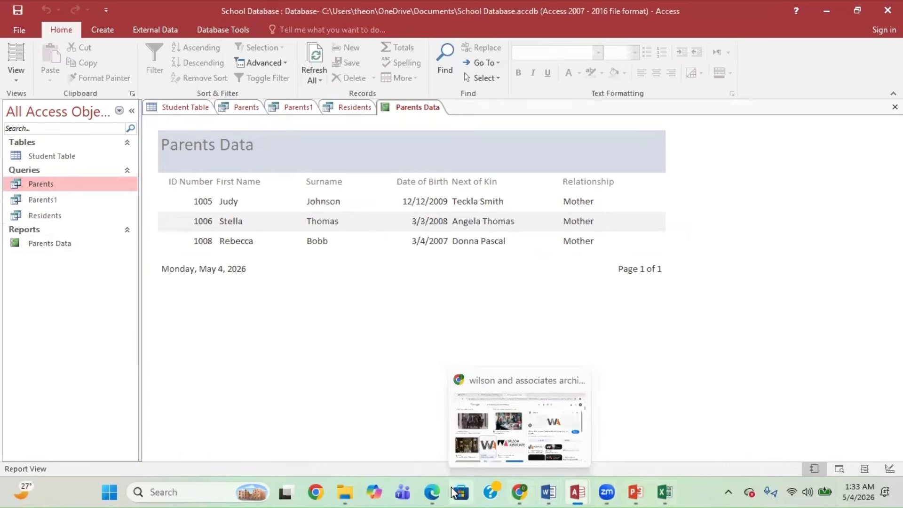
left_click(432, 492)
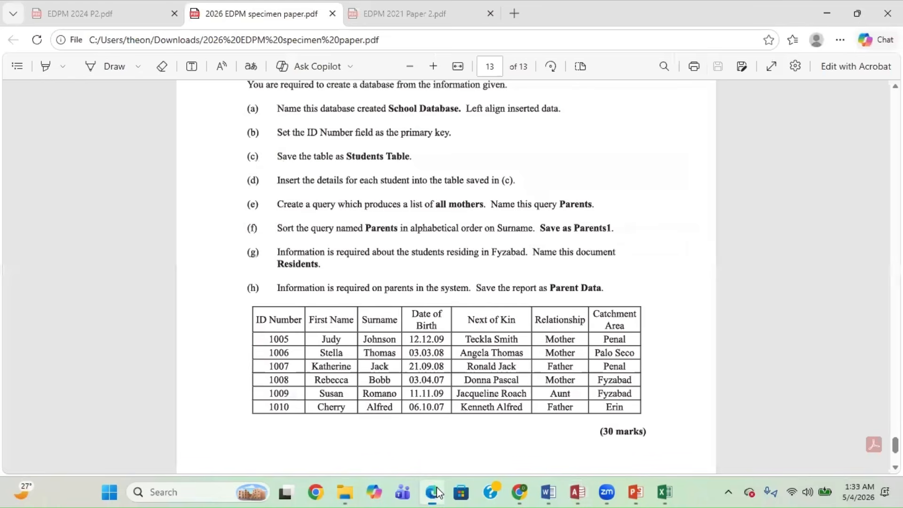